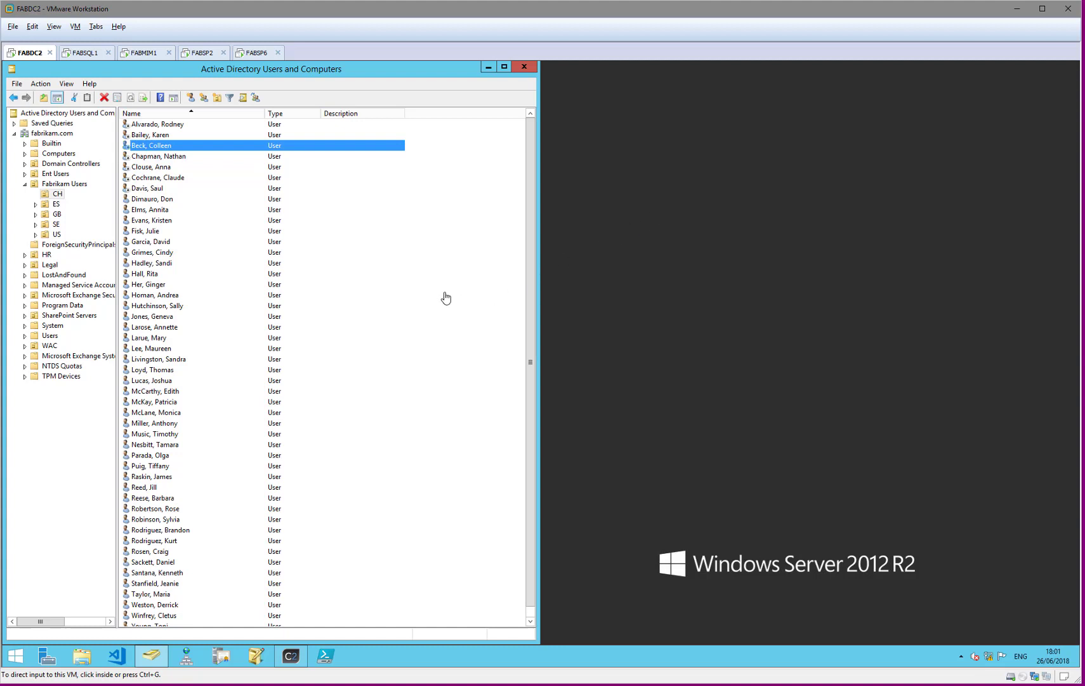
Examine the country units under Fabrikam Users and the first user accounts in the CH unit.
{"action": "left_click", "coordinate": [297, 266]}
{"action": "key", "text": "ctrl+1"}
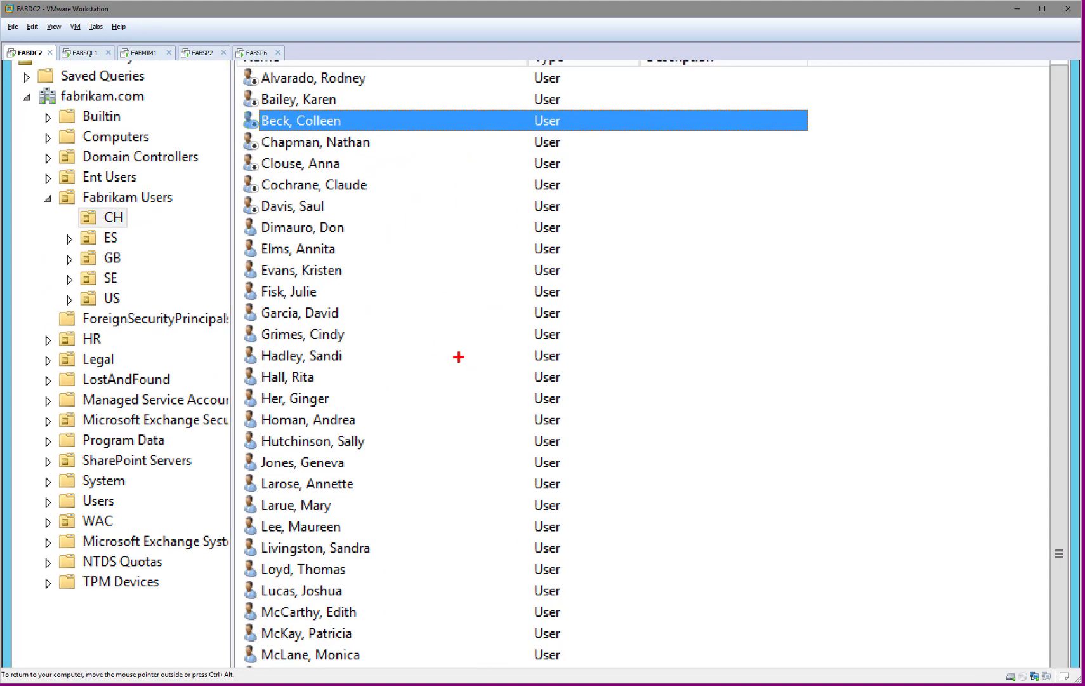
{"action": "mouse_move", "coordinate": [35, 188]}
{"action": "left_mouse_down"}
{"action": "mouse_move", "coordinate": [116, 235]}
{"action": "mouse_move", "coordinate": [166, 299]}
{"action": "mouse_move", "coordinate": [195, 309]}
{"action": "left_mouse_up"}
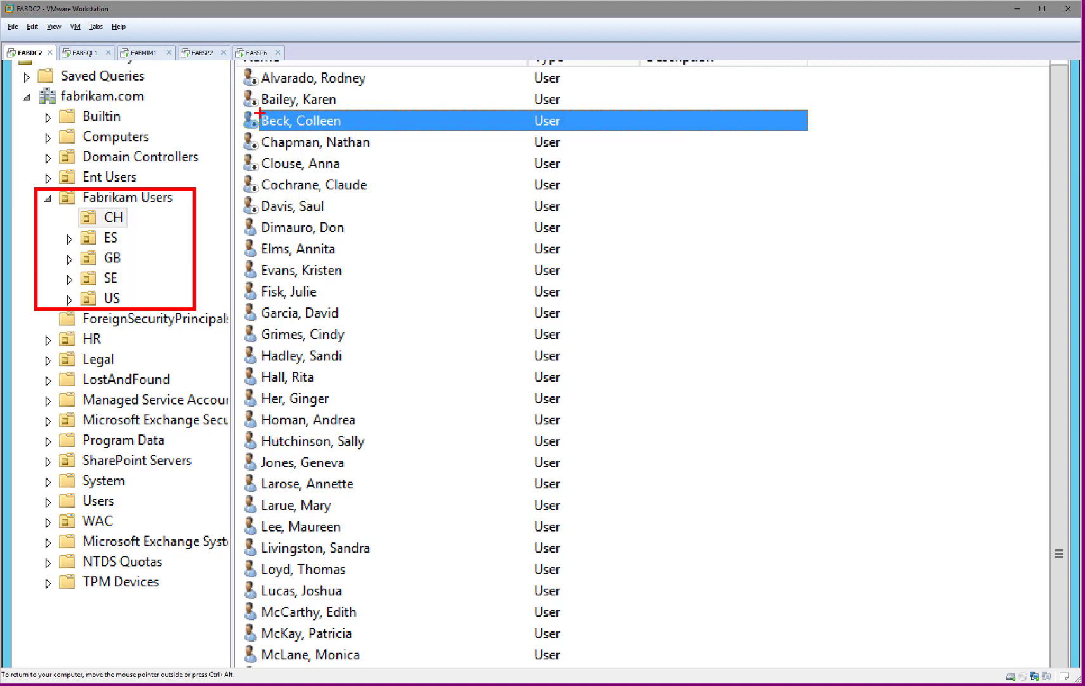
{"action": "left_click_drag", "start_coordinate": [242, 67], "coordinate": [756, 217]}
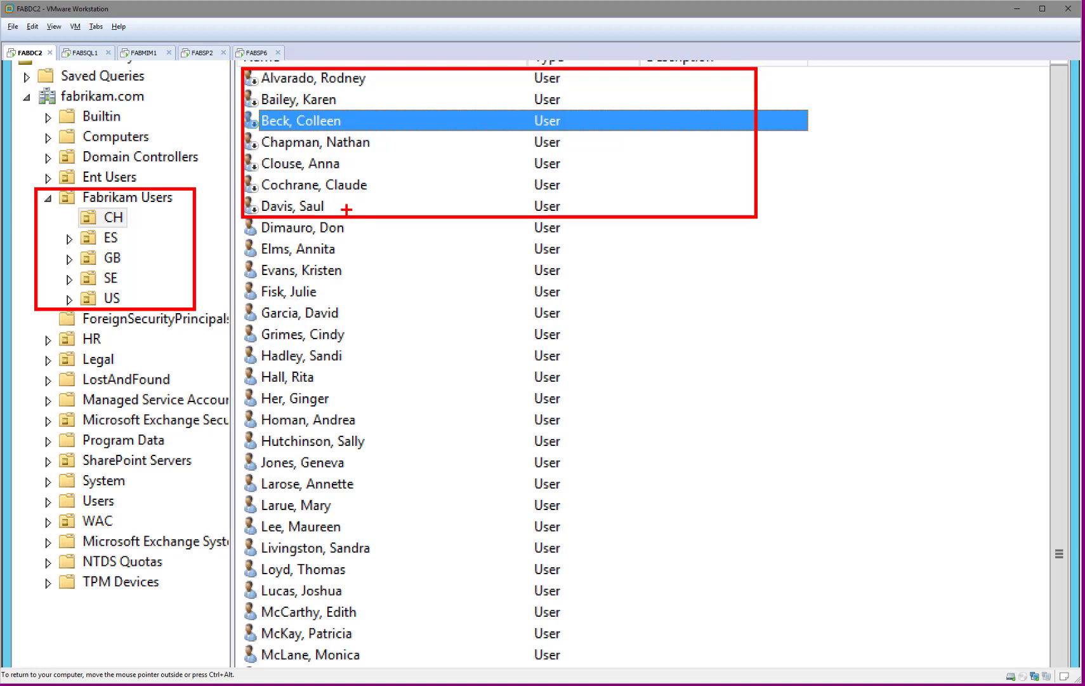
{"action": "key", "text": "Escape"}
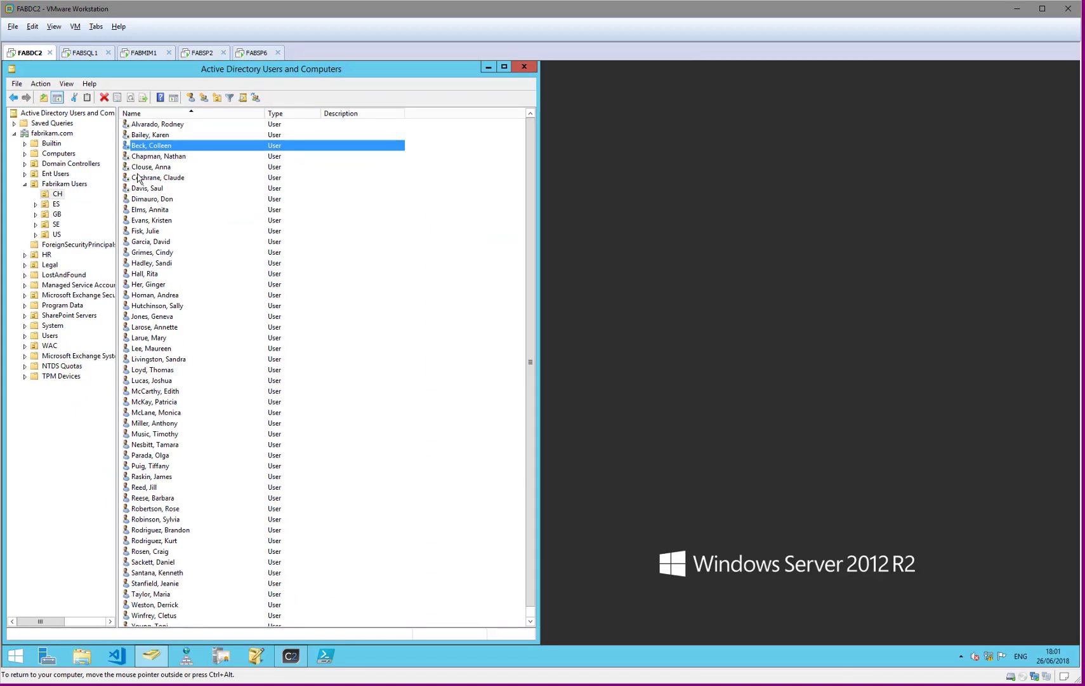
Open the properties of the selected user in the CH unit and examine the manager in the organization details.
{"action": "double_click", "coordinate": [145, 148]}
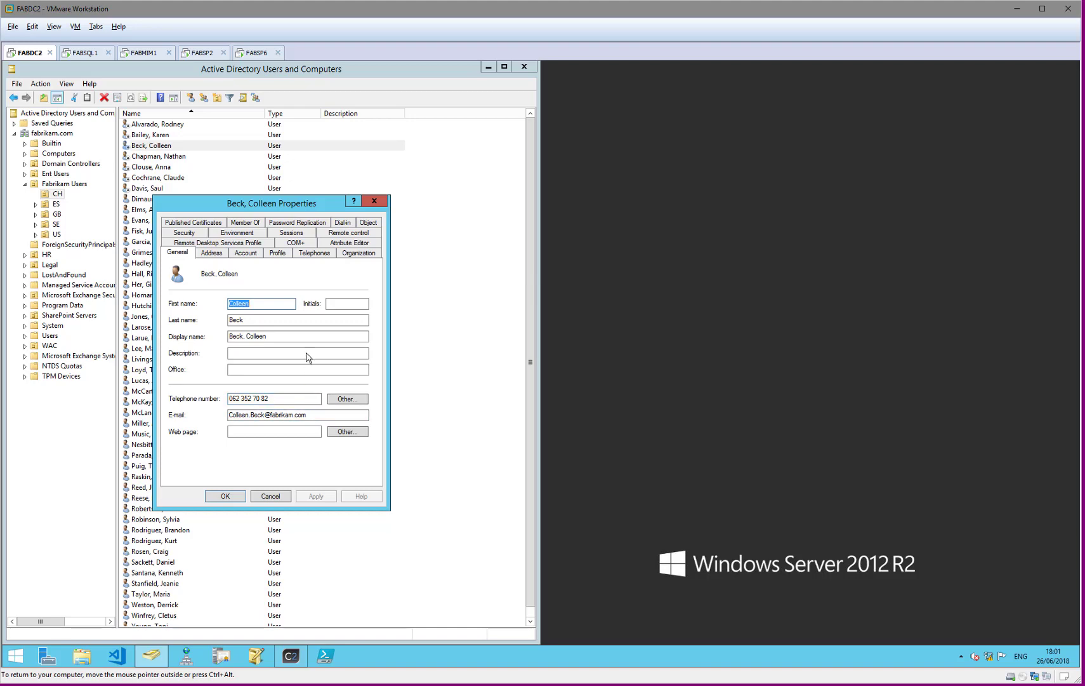
{"action": "left_click", "coordinate": [343, 255]}
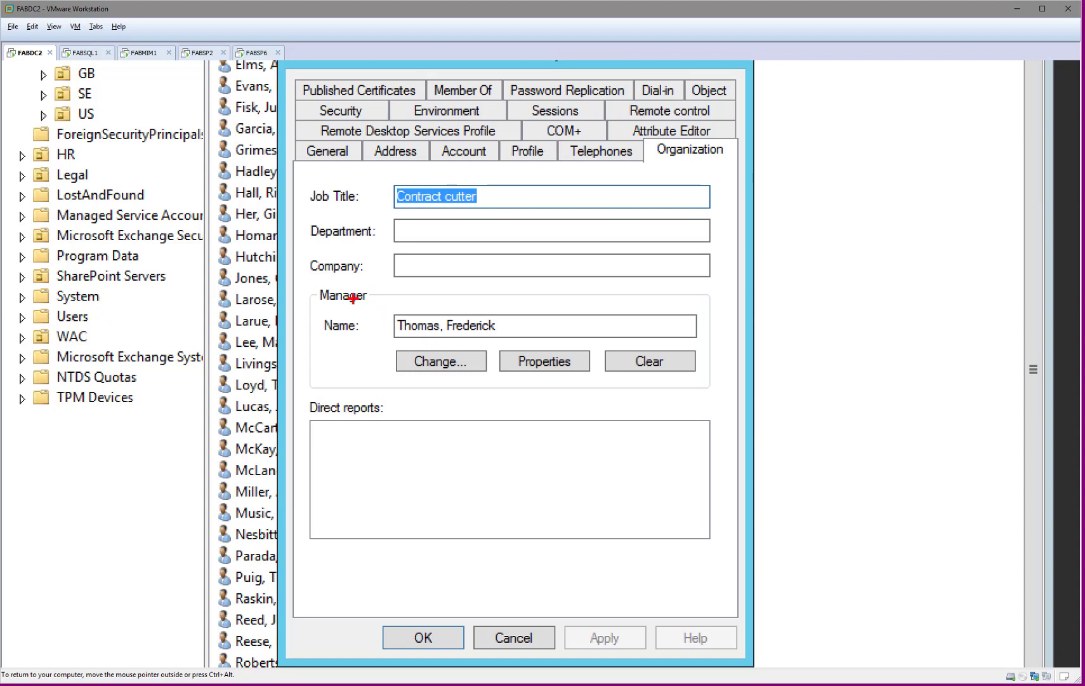
{"action": "mouse_move", "coordinate": [317, 287]}
{"action": "left_mouse_down"}
{"action": "mouse_move", "coordinate": [534, 332]}
{"action": "mouse_move", "coordinate": [723, 398]}
{"action": "left_mouse_up"}
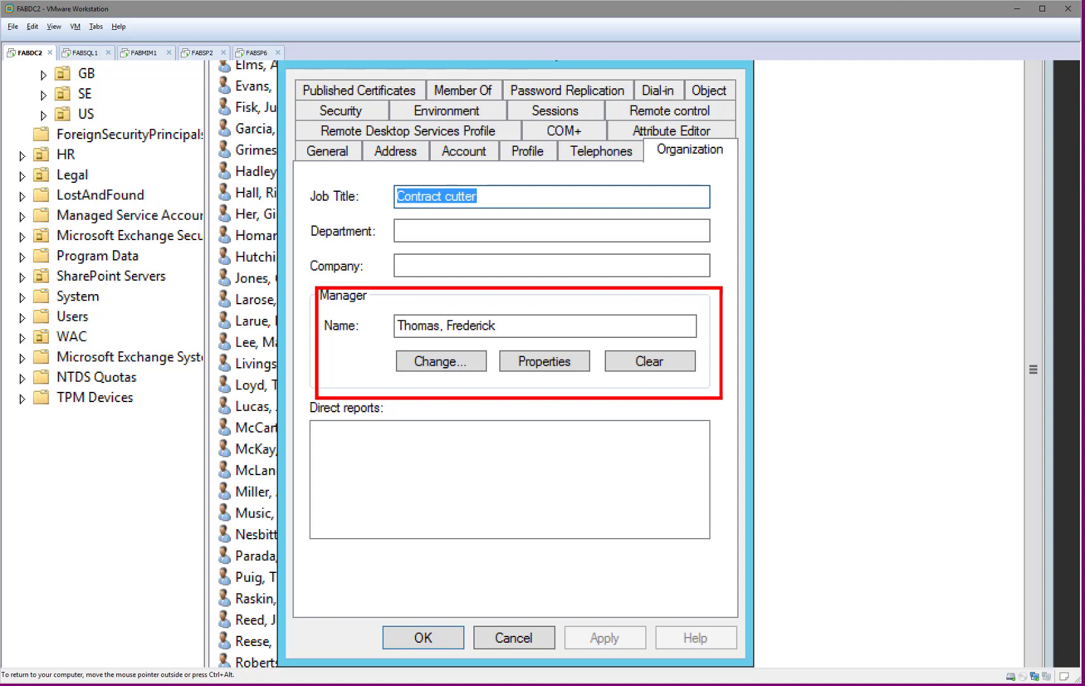
{"action": "key", "text": "Escape"}
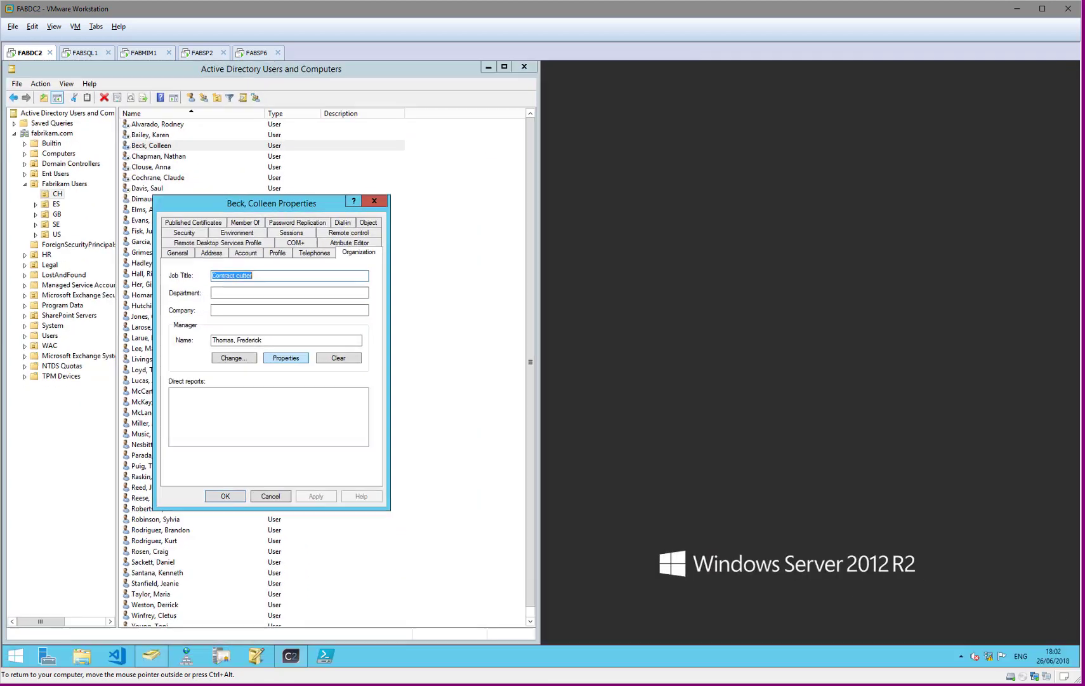
Inspect the user's thumbnailPhoto attribute value in the Attribute Editor and close the properties without changes.
{"action": "left_click", "coordinate": [331, 244]}
{"action": "left_click", "coordinate": [259, 349]}
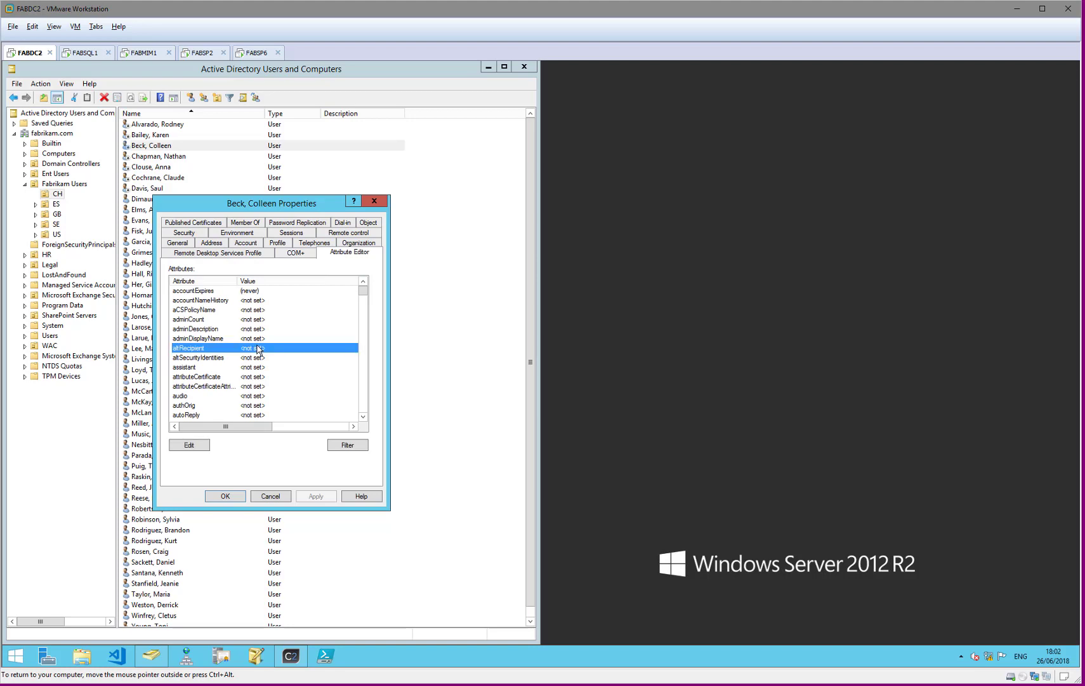
{"action": "key", "text": "t"}
{"action": "double_click", "coordinate": [260, 366]}
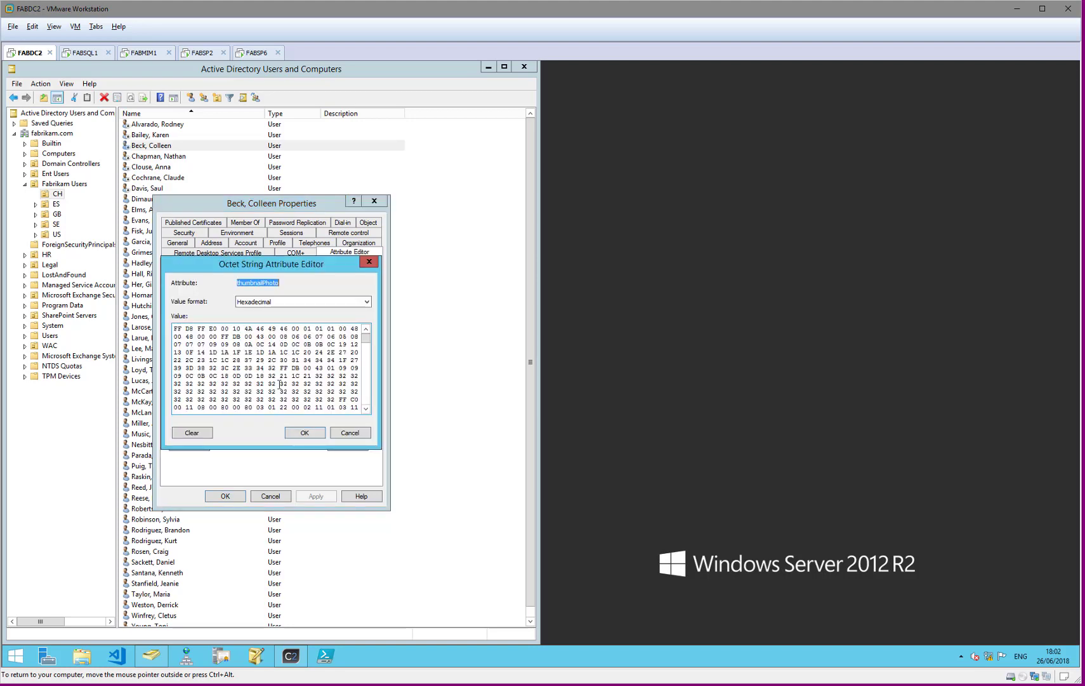
{"action": "key", "text": "ctrl+1"}
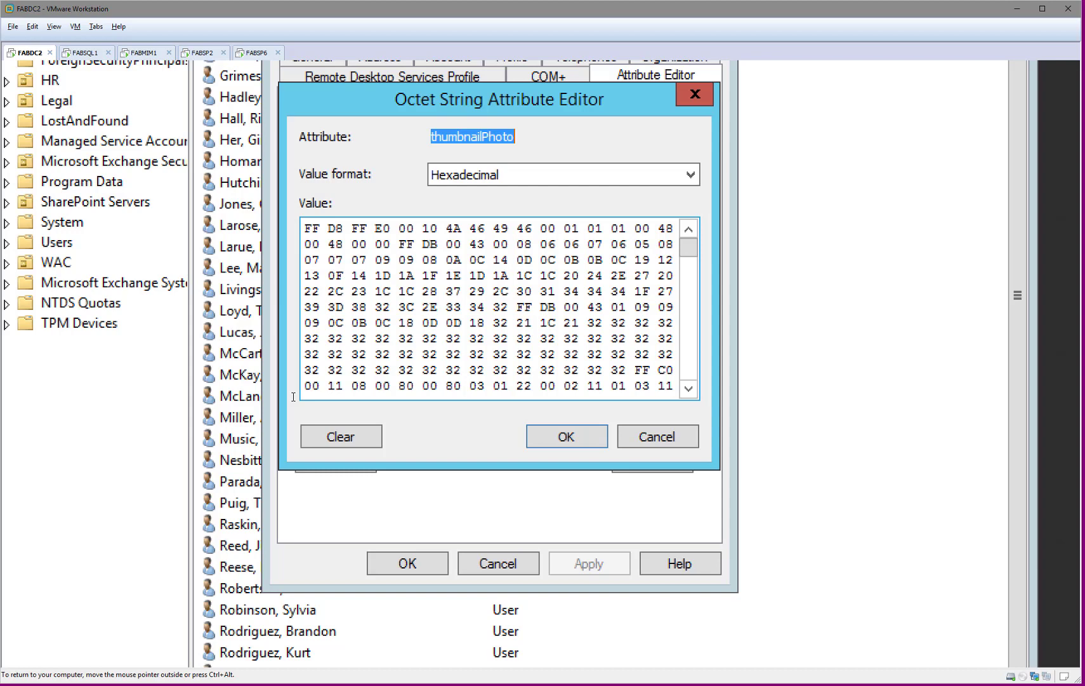
{"action": "key", "text": "Escape"}
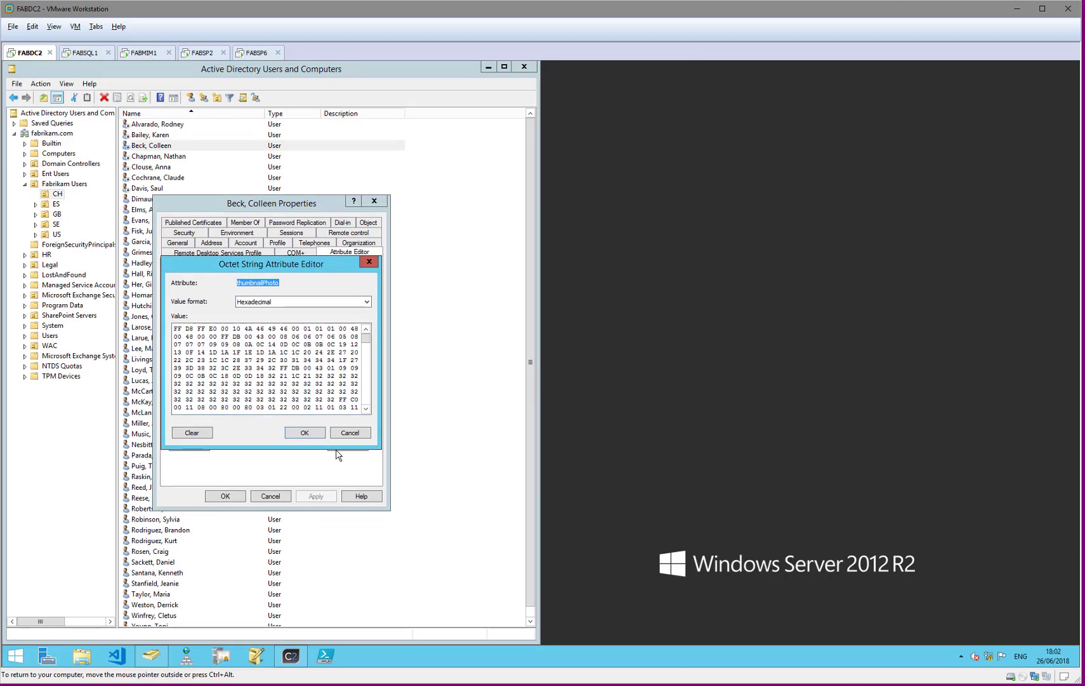
{"action": "left_click", "coordinate": [348, 434]}
{"action": "left_click", "coordinate": [267, 493]}
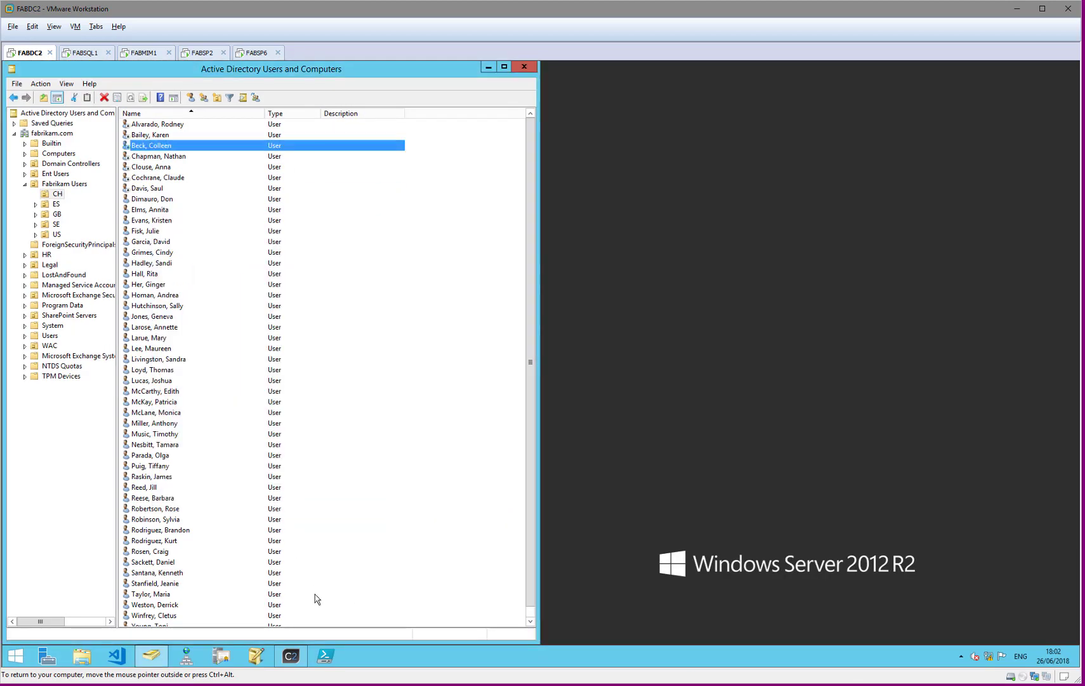
Switch to CodeTwo Active Directory Photos, view the photos of the CH users, and minimize the program.
{"action": "left_click", "coordinate": [291, 657]}
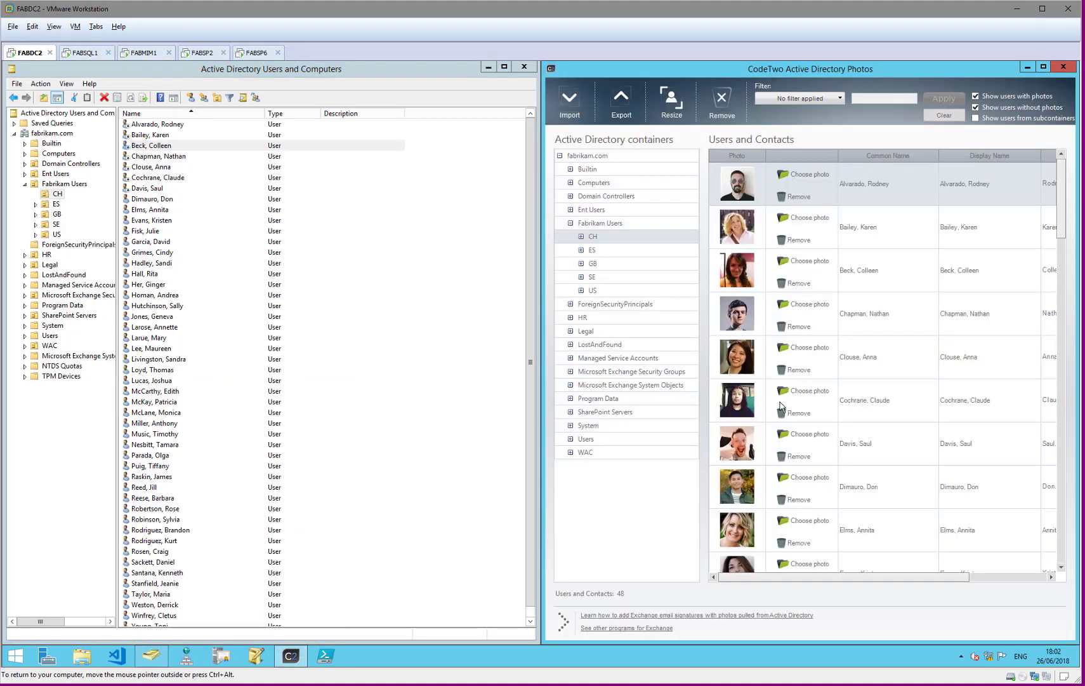
{"action": "key", "text": "ctrl+1"}
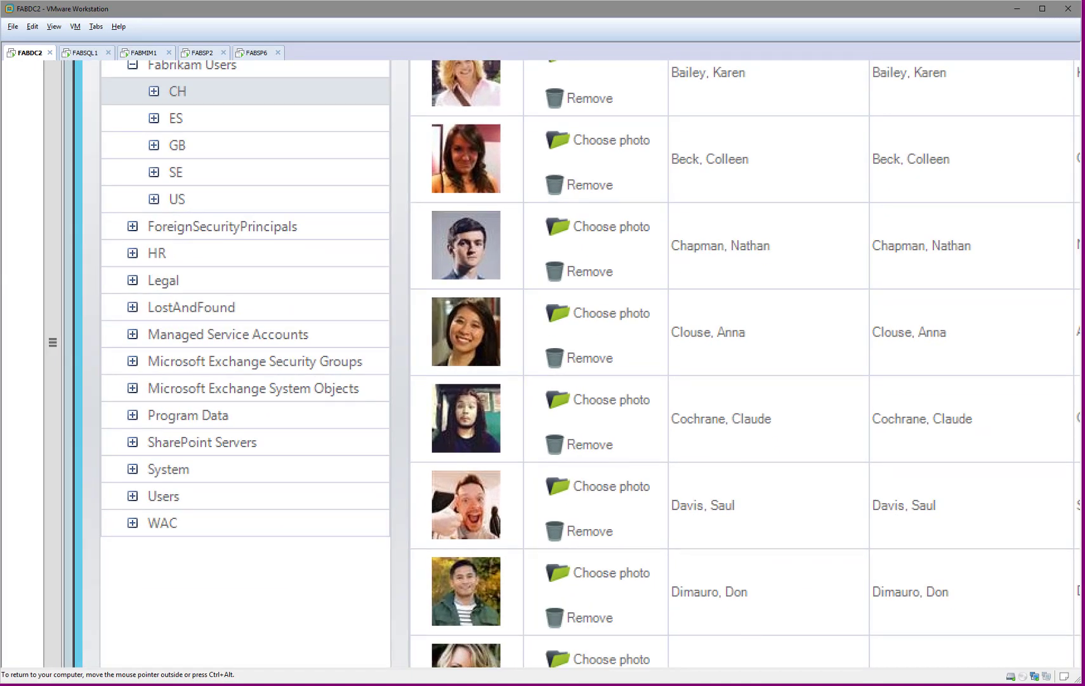
{"action": "key", "text": "Escape"}
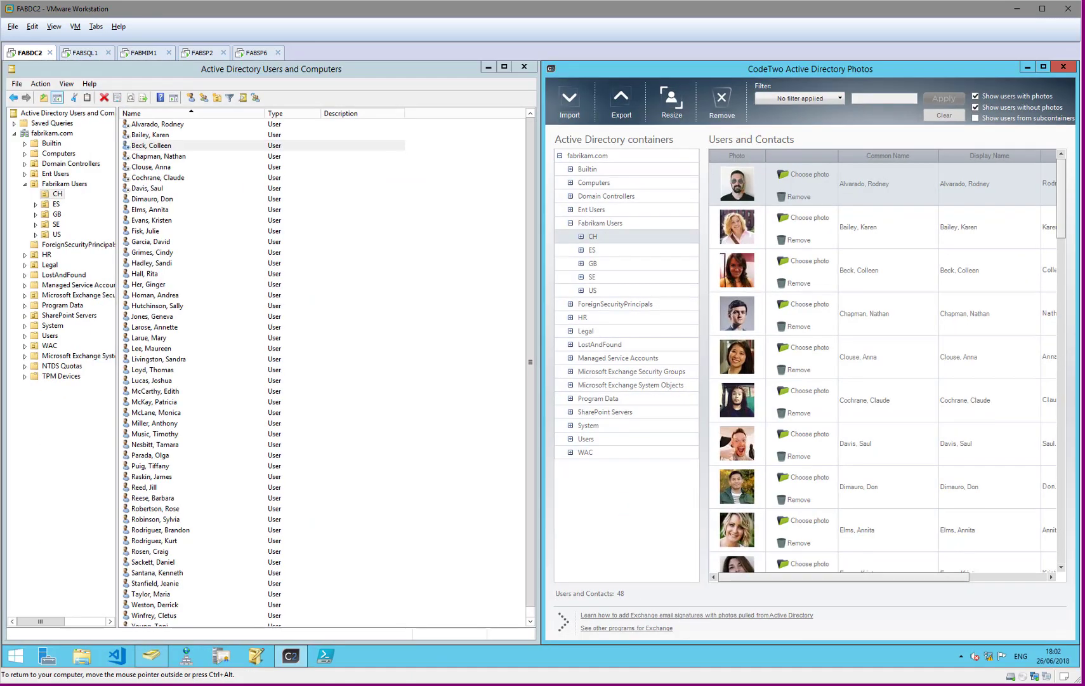
{"action": "left_click", "coordinate": [1028, 68]}
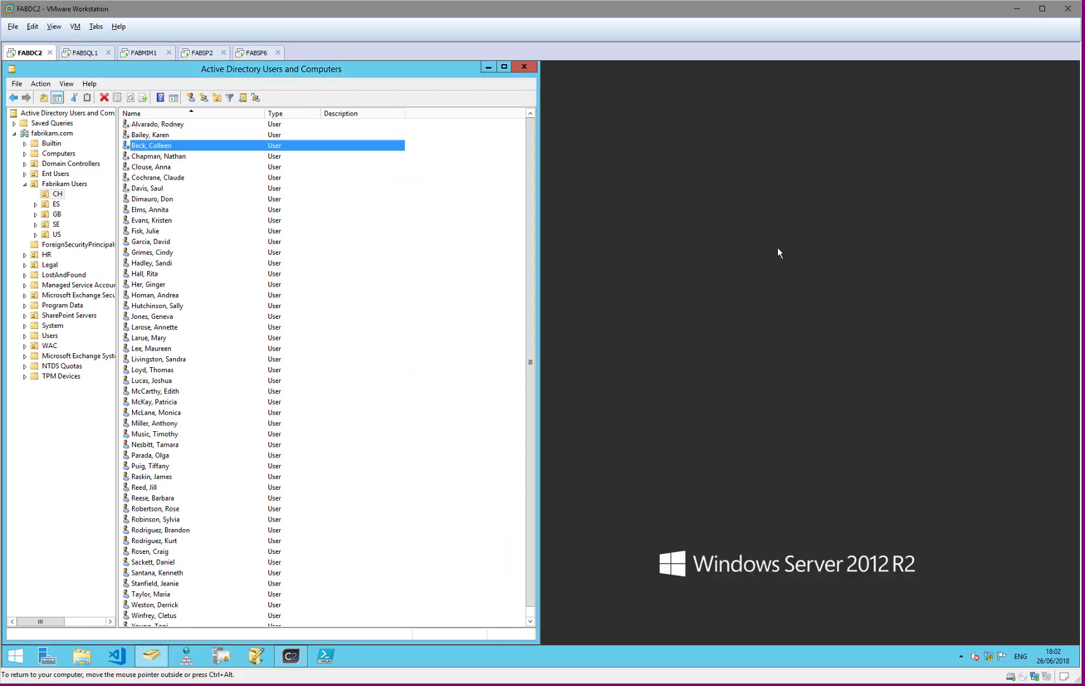
Switch to the FABSQL1 machine and review the FabrikamHR tables, views and the EmployeeData results, including EmployeeID, EmployeeType, Department and Status.
{"action": "left_click", "coordinate": [86, 53]}
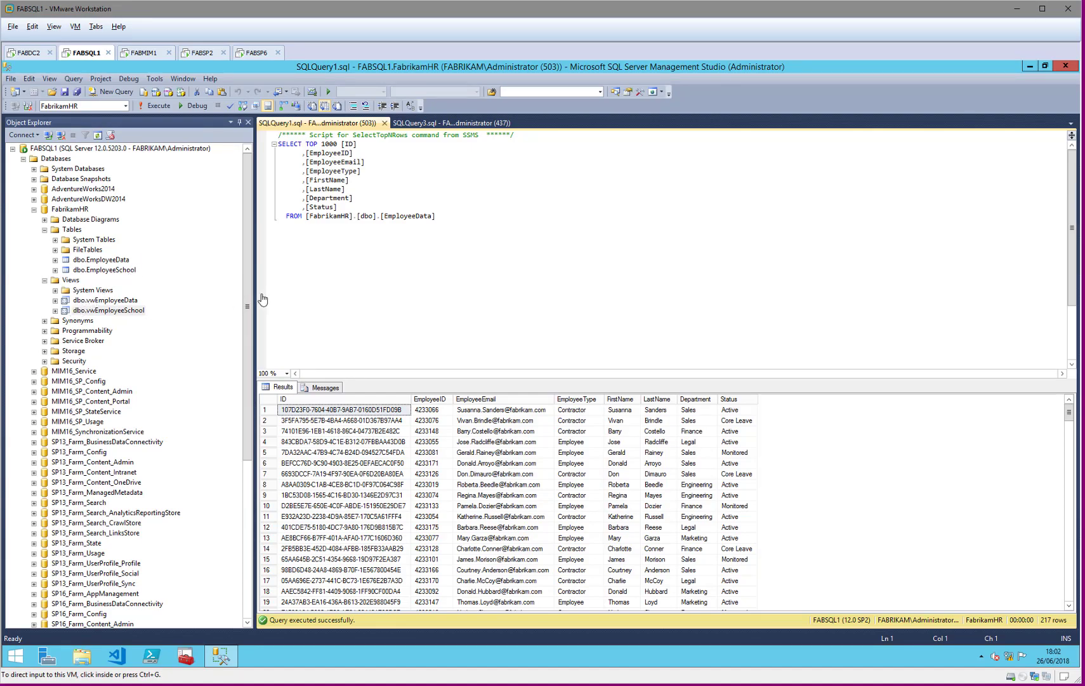
{"action": "key", "text": "ctrl+1"}
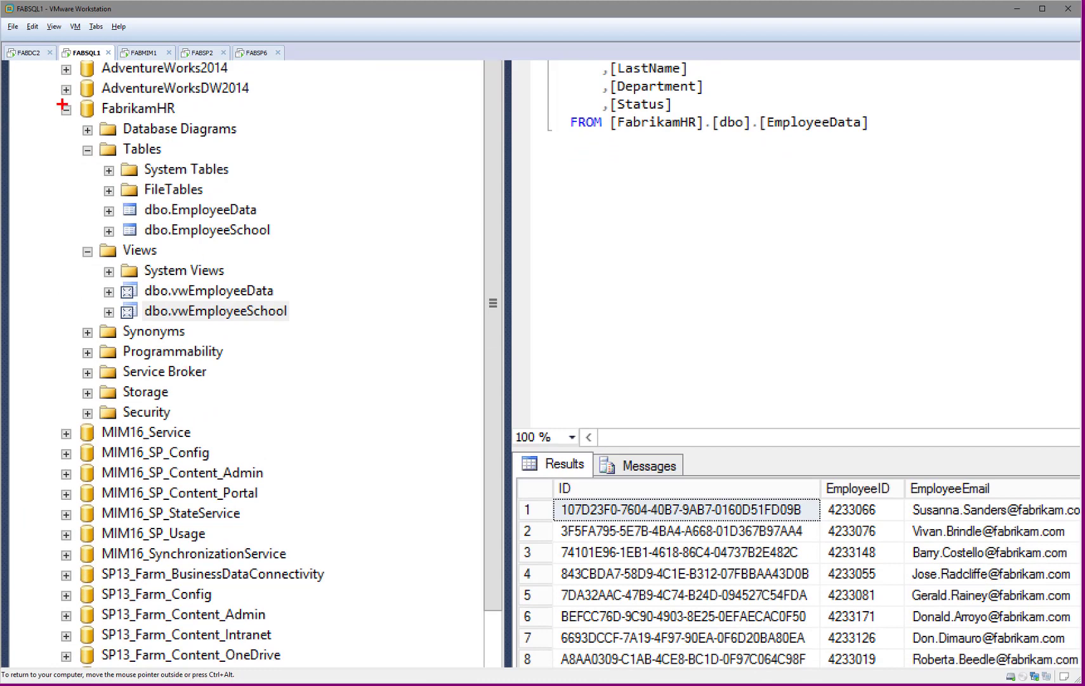
{"action": "mouse_move", "coordinate": [50, 100]}
{"action": "left_mouse_down"}
{"action": "mouse_move", "coordinate": [326, 213]}
{"action": "mouse_move", "coordinate": [381, 359]}
{"action": "mouse_move", "coordinate": [384, 423]}
{"action": "left_mouse_up"}
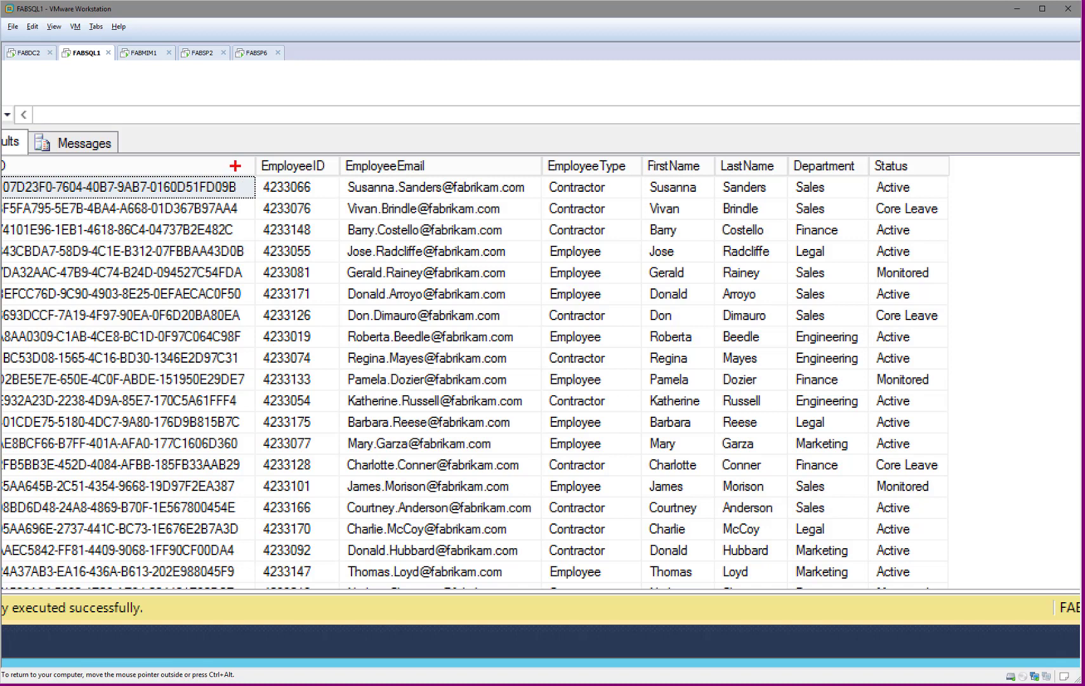
{"action": "mouse_move", "coordinate": [248, 150]}
{"action": "left_mouse_down"}
{"action": "mouse_move", "coordinate": [282, 194]}
{"action": "mouse_move", "coordinate": [362, 416]}
{"action": "mouse_move", "coordinate": [338, 438]}
{"action": "left_mouse_up"}
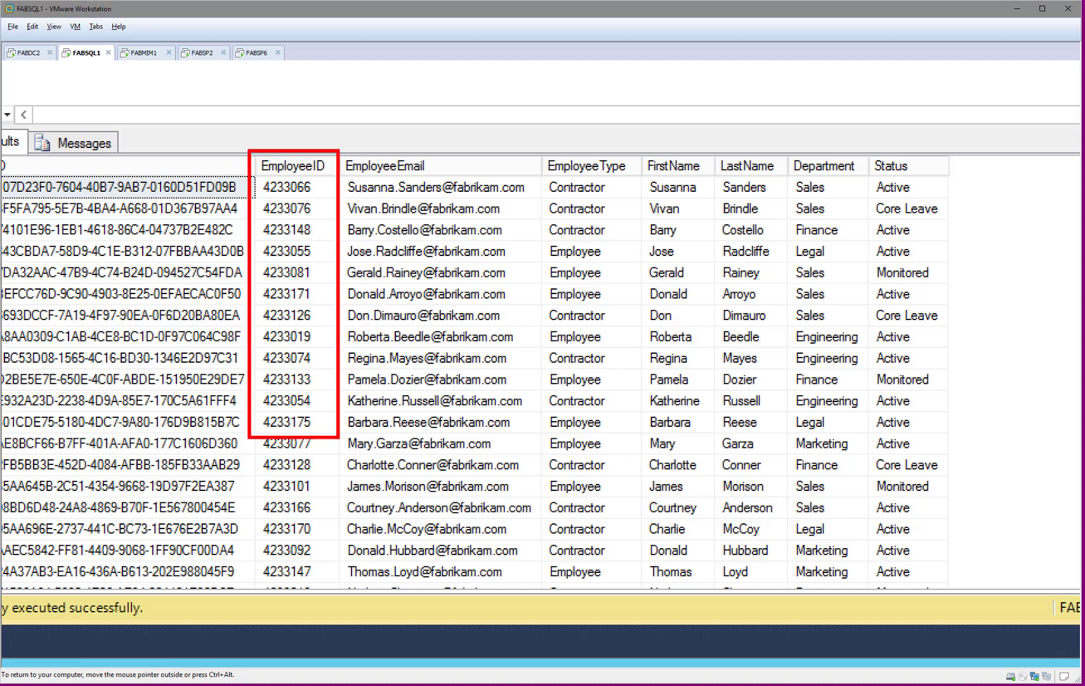
{"action": "mouse_move", "coordinate": [539, 141]}
{"action": "left_mouse_down"}
{"action": "mouse_move", "coordinate": [620, 374]}
{"action": "mouse_move", "coordinate": [631, 443]}
{"action": "mouse_move", "coordinate": [665, 466]}
{"action": "left_mouse_up"}
{"action": "mouse_move", "coordinate": [752, 139]}
{"action": "left_mouse_down"}
{"action": "mouse_move", "coordinate": [845, 278]}
{"action": "mouse_move", "coordinate": [949, 488]}
{"action": "mouse_move", "coordinate": [973, 492]}
{"action": "left_mouse_up"}
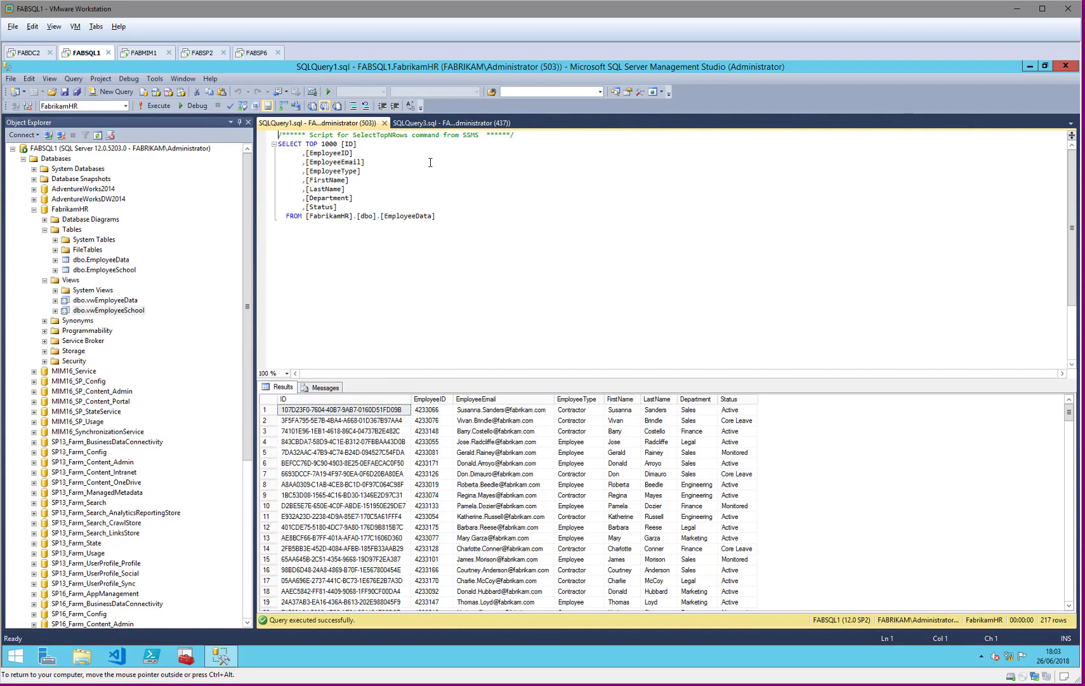
Bring up the vwEmployeeSchool query and examine its AttributeName column beside the school assignments.
{"action": "left_click", "coordinate": [429, 126]}
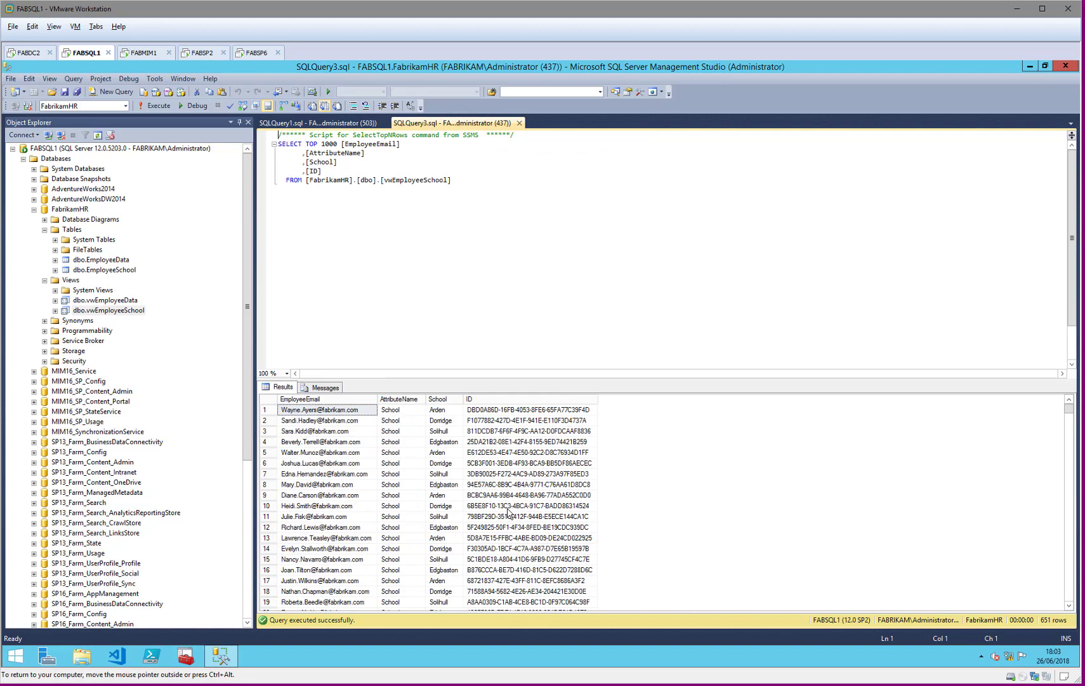
{"action": "key", "text": "ctrl+1"}
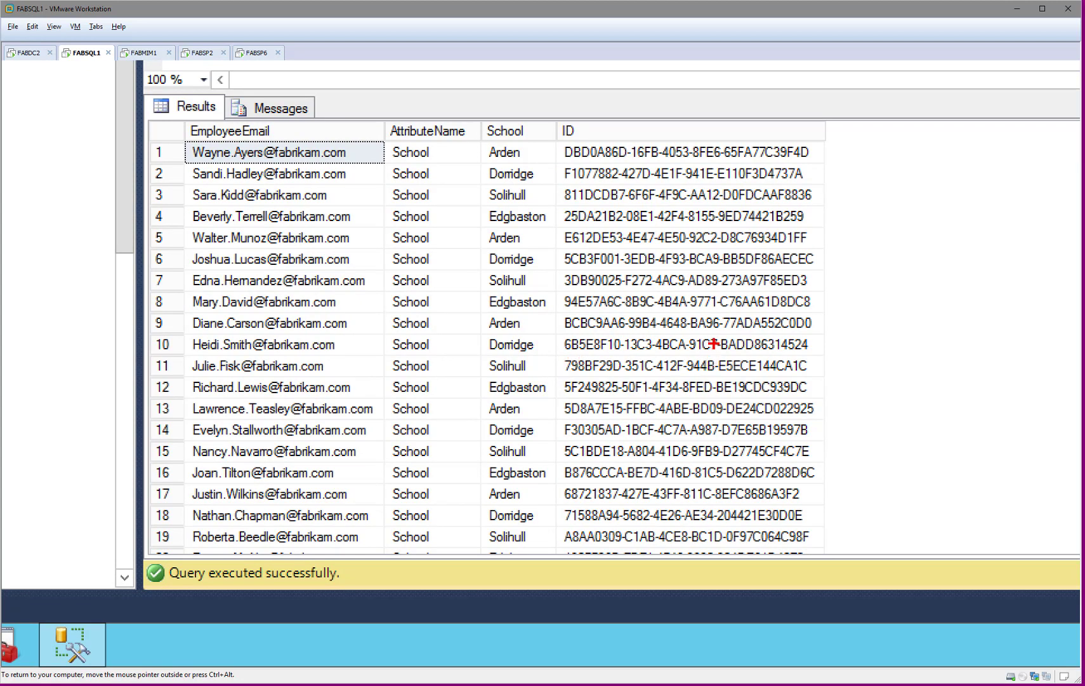
{"action": "mouse_move", "coordinate": [379, 105]}
{"action": "left_mouse_down"}
{"action": "mouse_move", "coordinate": [514, 438]}
{"action": "mouse_move", "coordinate": [494, 570]}
{"action": "left_mouse_up"}
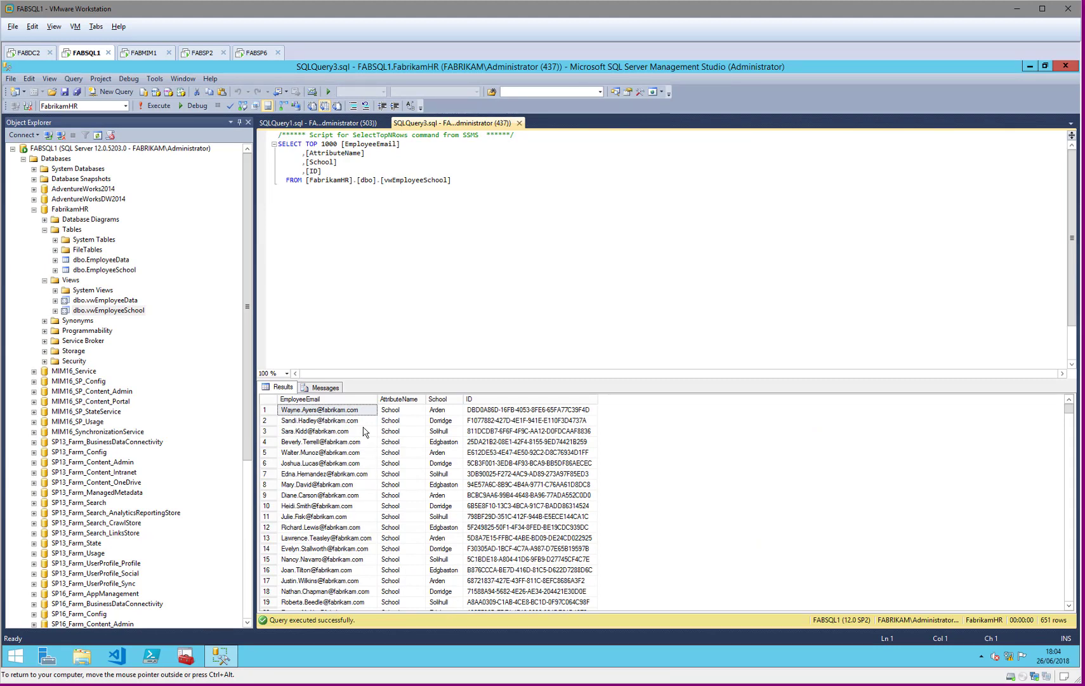
Switch to the FABSP6 machine and view the Servers in Farm page in SharePoint Central Administration.
{"action": "left_click", "coordinate": [254, 54]}
{"action": "left_click", "coordinate": [294, 130]}
{"action": "key", "text": "Escape"}
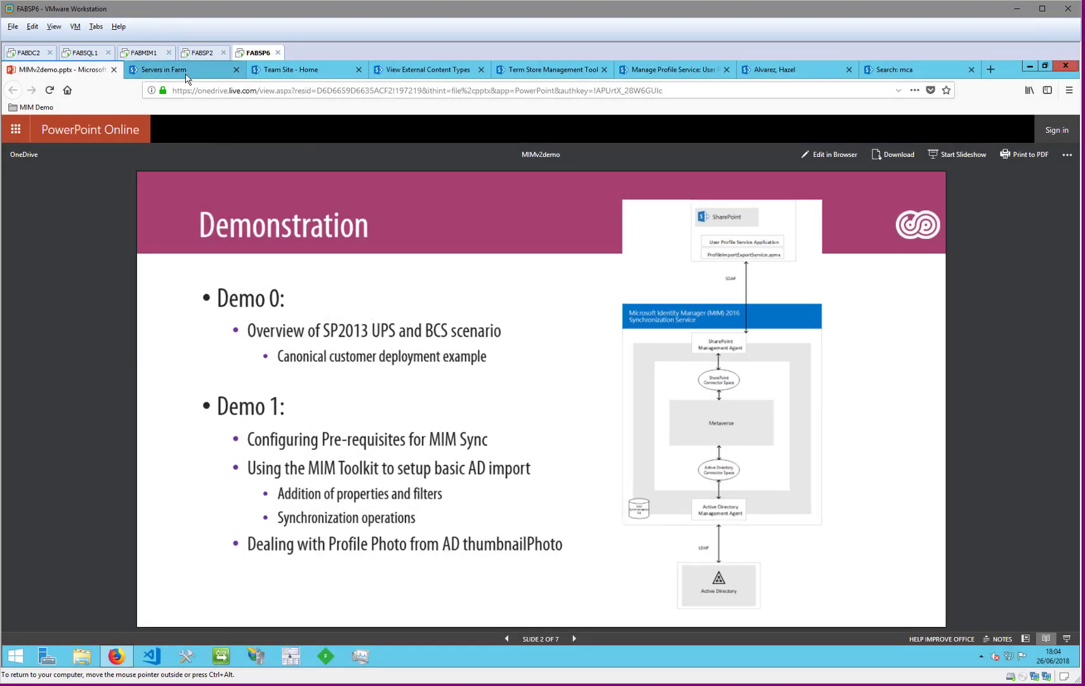
{"action": "left_click", "coordinate": [185, 73]}
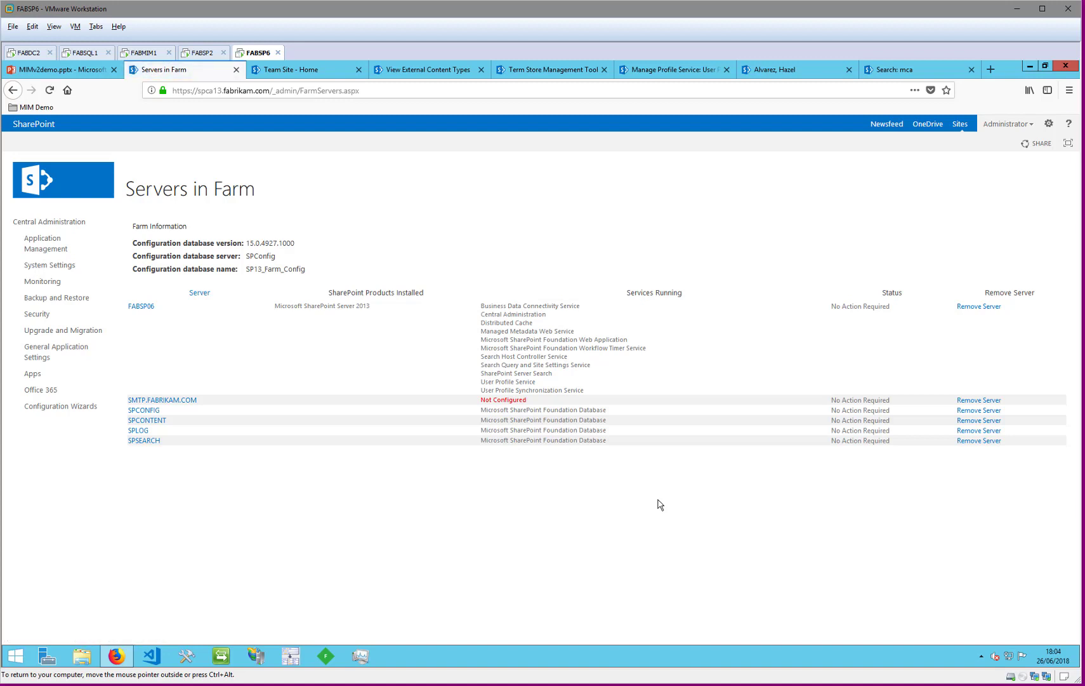
{"action": "right_click", "coordinate": [45, 109]}
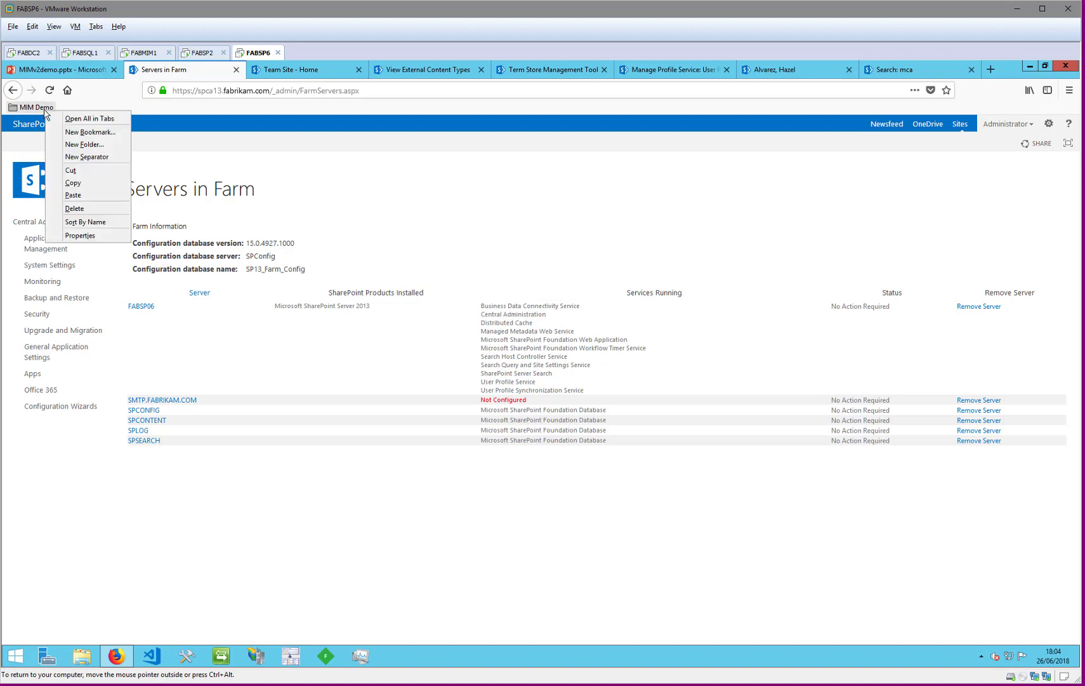
{"action": "left_click", "coordinate": [319, 205]}
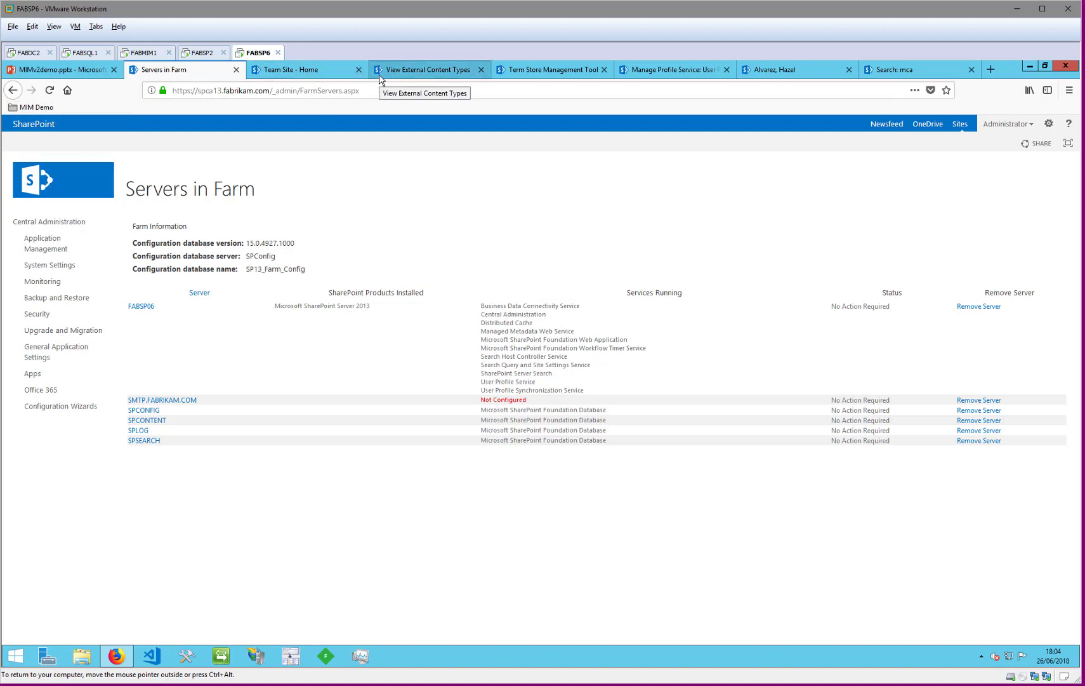
Review the User Profile Service Application's synchronization settings and open its synchronization connections to examine the Fabrikam AD connection.
{"action": "left_click", "coordinate": [654, 73]}
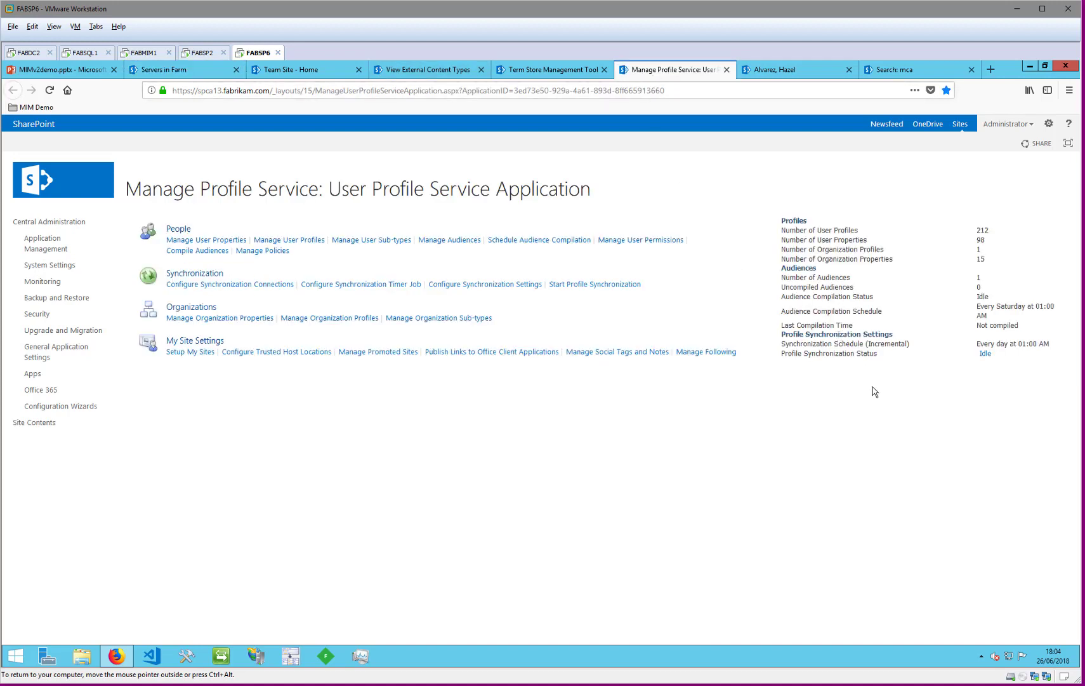
{"action": "key", "text": "super+plus"}
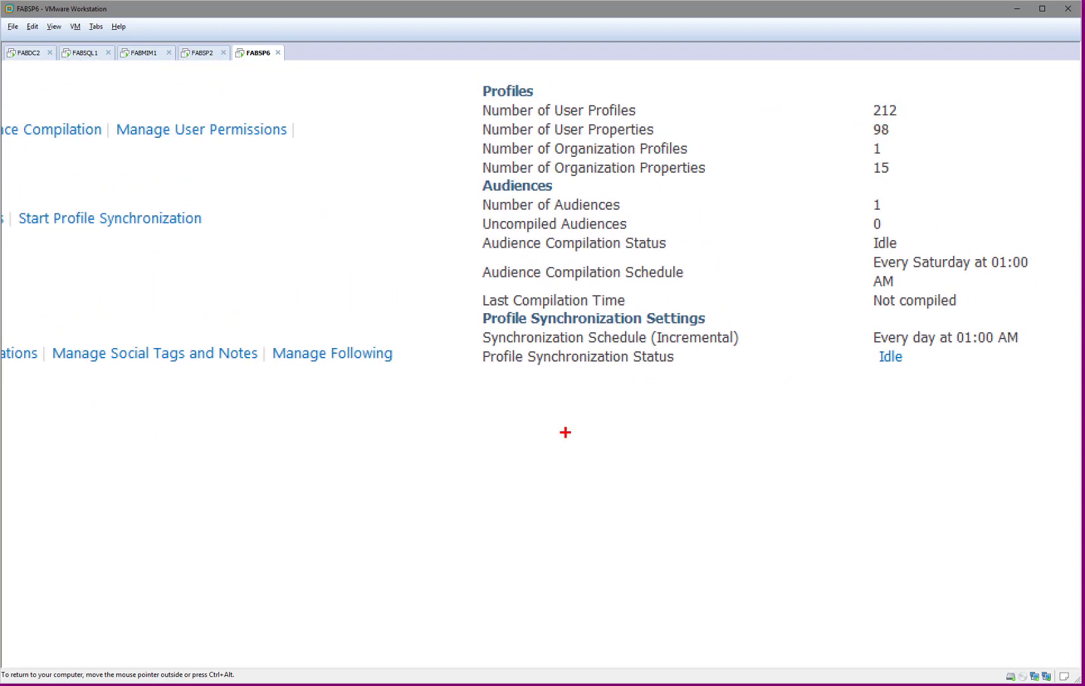
{"action": "mouse_move", "coordinate": [470, 312]}
{"action": "left_mouse_down"}
{"action": "mouse_move", "coordinate": [762, 369]}
{"action": "mouse_move", "coordinate": [1046, 379]}
{"action": "left_mouse_up"}
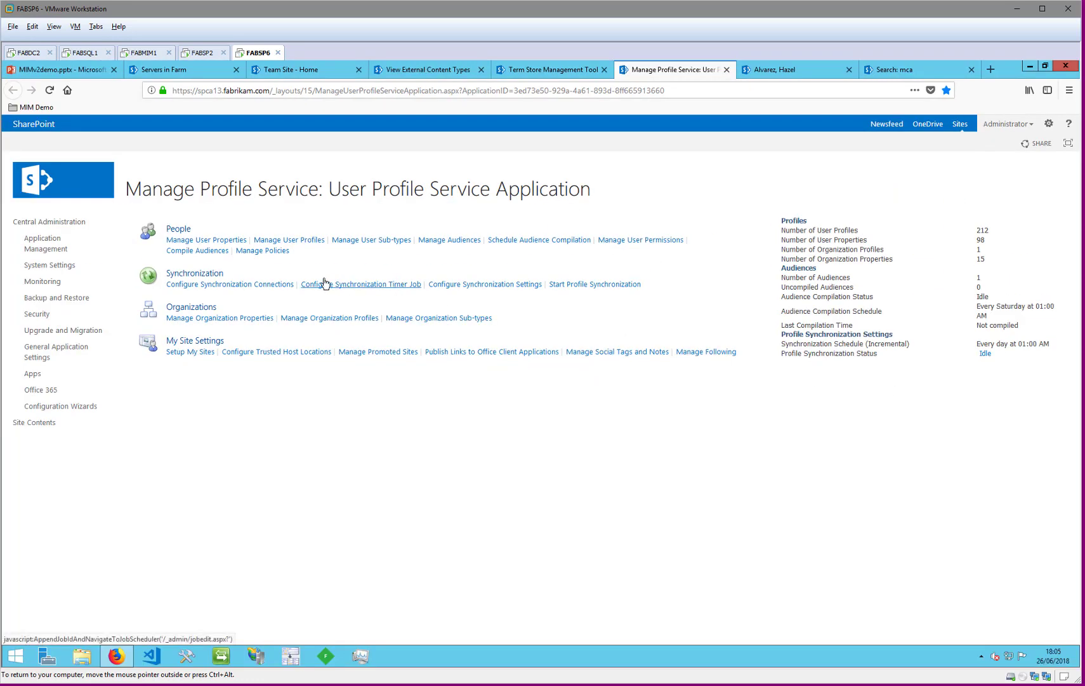
{"action": "left_click", "coordinate": [282, 290]}
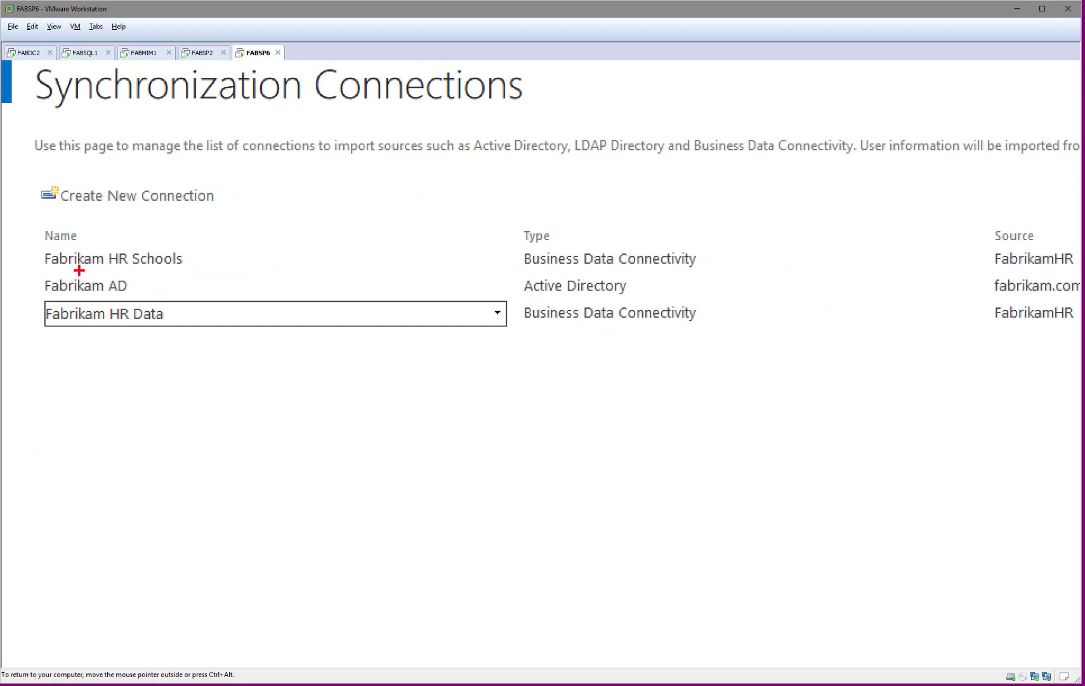
{"action": "mouse_move", "coordinate": [32, 275]}
{"action": "left_mouse_down"}
{"action": "mouse_move", "coordinate": [210, 290]}
{"action": "mouse_move", "coordinate": [830, 283]}
{"action": "mouse_move", "coordinate": [1052, 298]}
{"action": "left_mouse_up"}
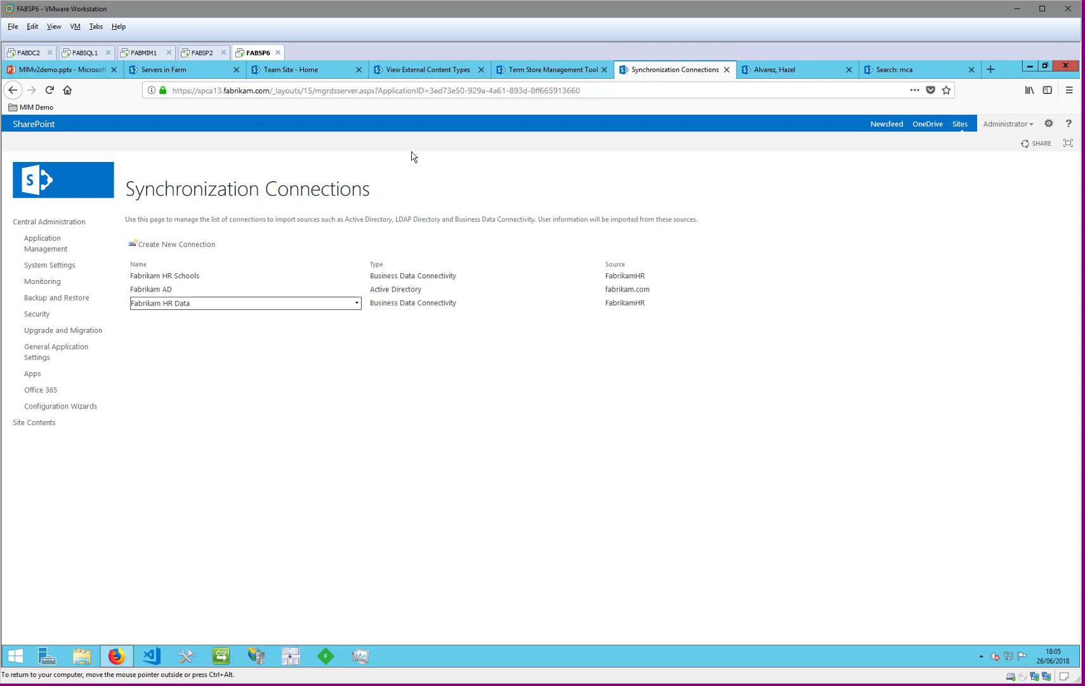
Review the external content types, then expand the People group's Department and Job Title term sets in the Term Store Management Tool.
{"action": "left_click", "coordinate": [427, 73]}
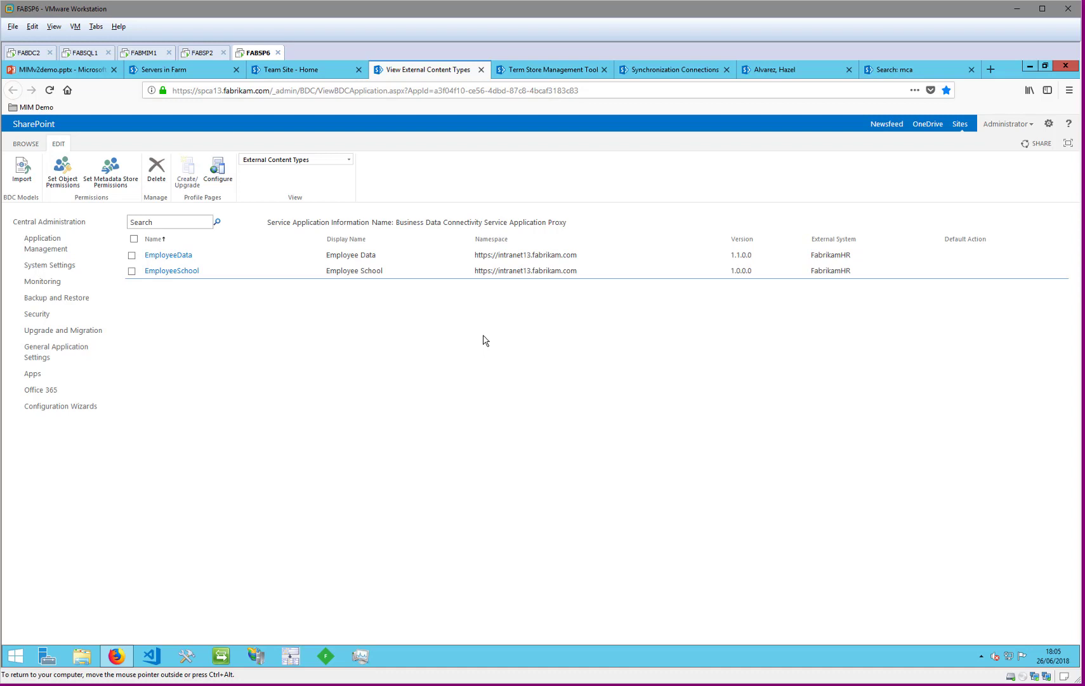
{"action": "left_click", "coordinate": [571, 77]}
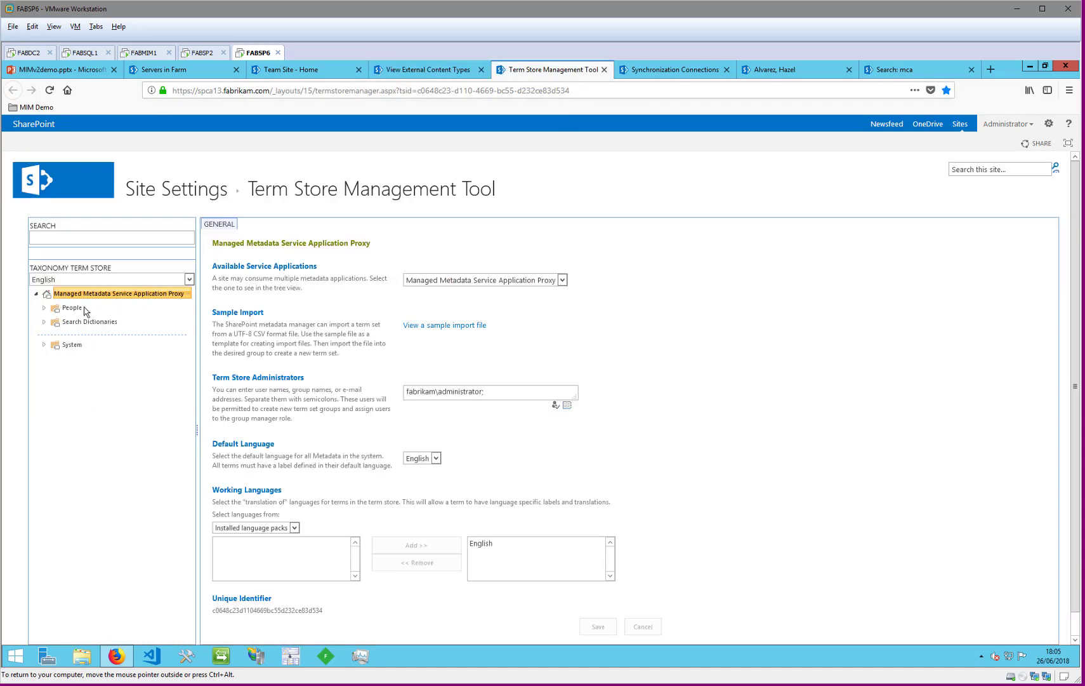
{"action": "left_click", "coordinate": [44, 309]}
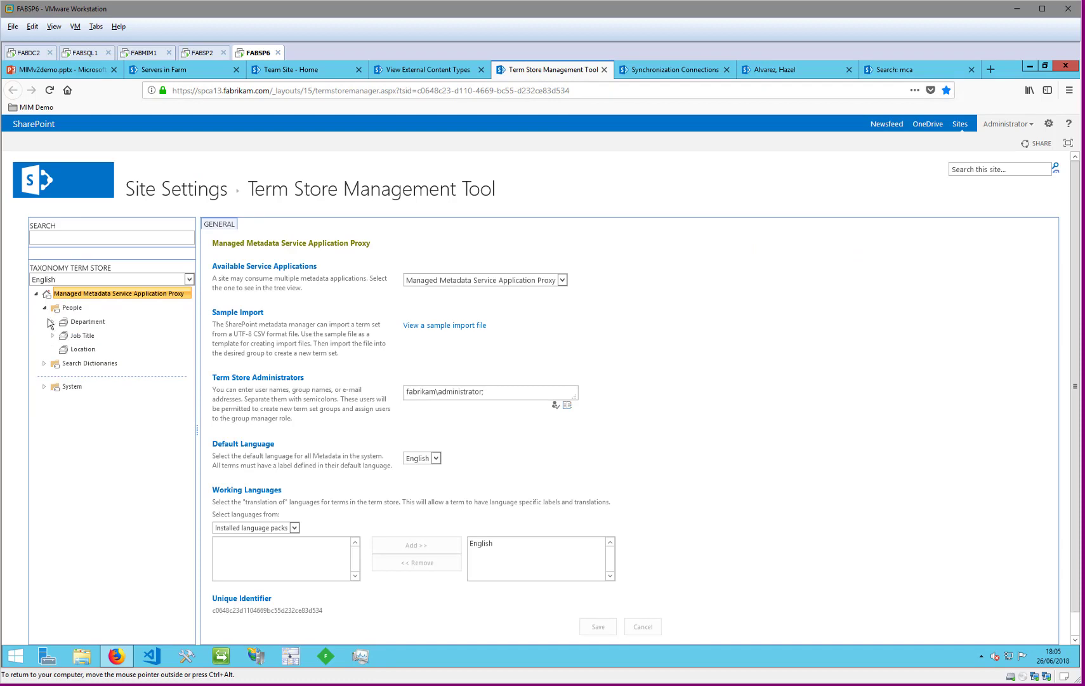
{"action": "left_click", "coordinate": [52, 322]}
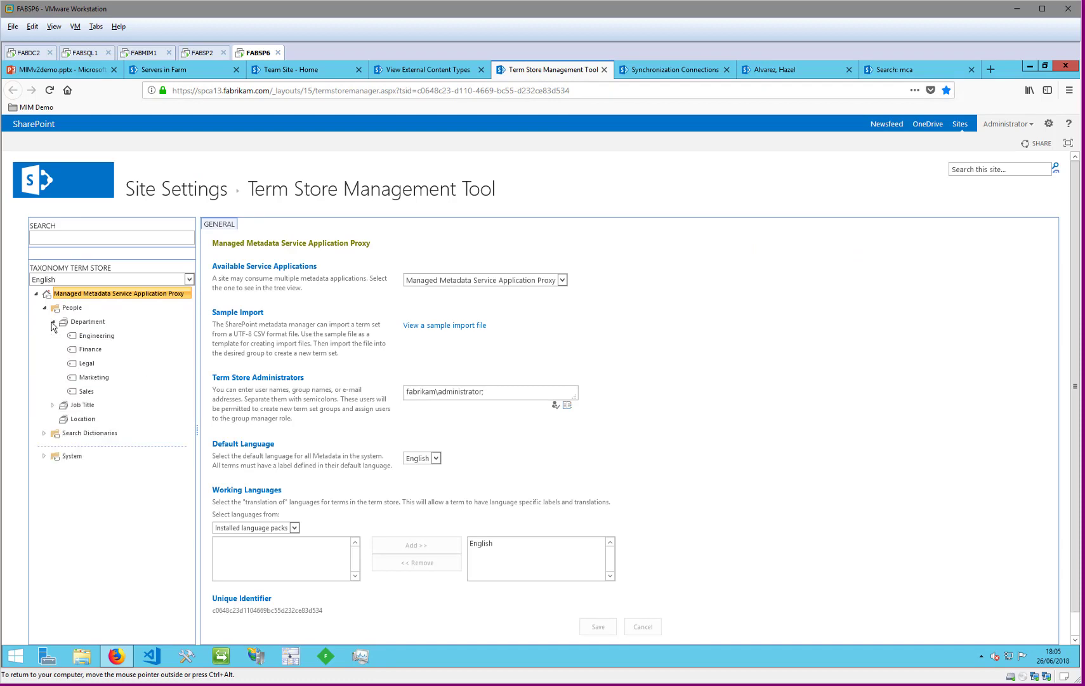
{"action": "left_click", "coordinate": [53, 405]}
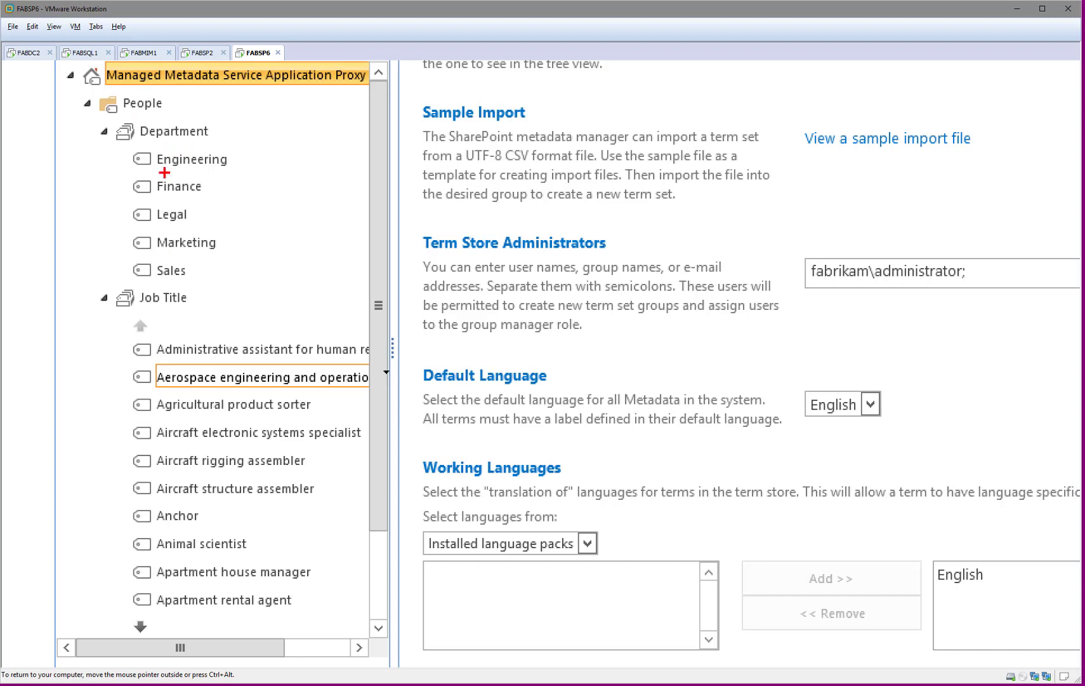
{"action": "key", "text": "Escape"}
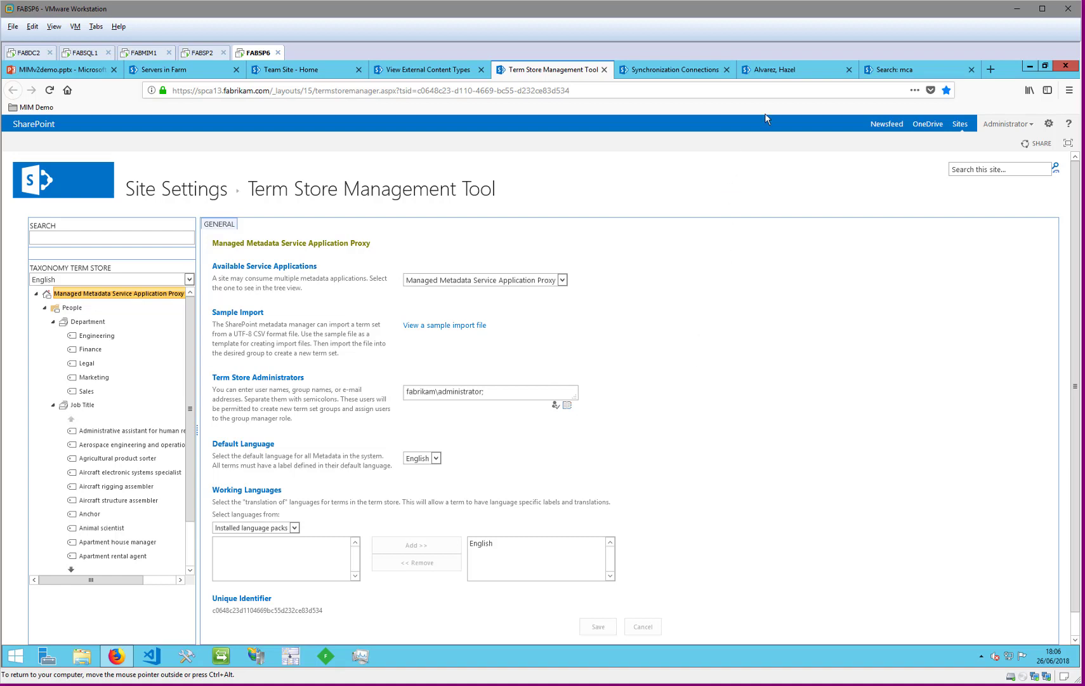
Open the sample employee's profile page and examine the expanded details, including Schools, Employee ID and Employee Type, and the org chart.
{"action": "left_click", "coordinate": [771, 71]}
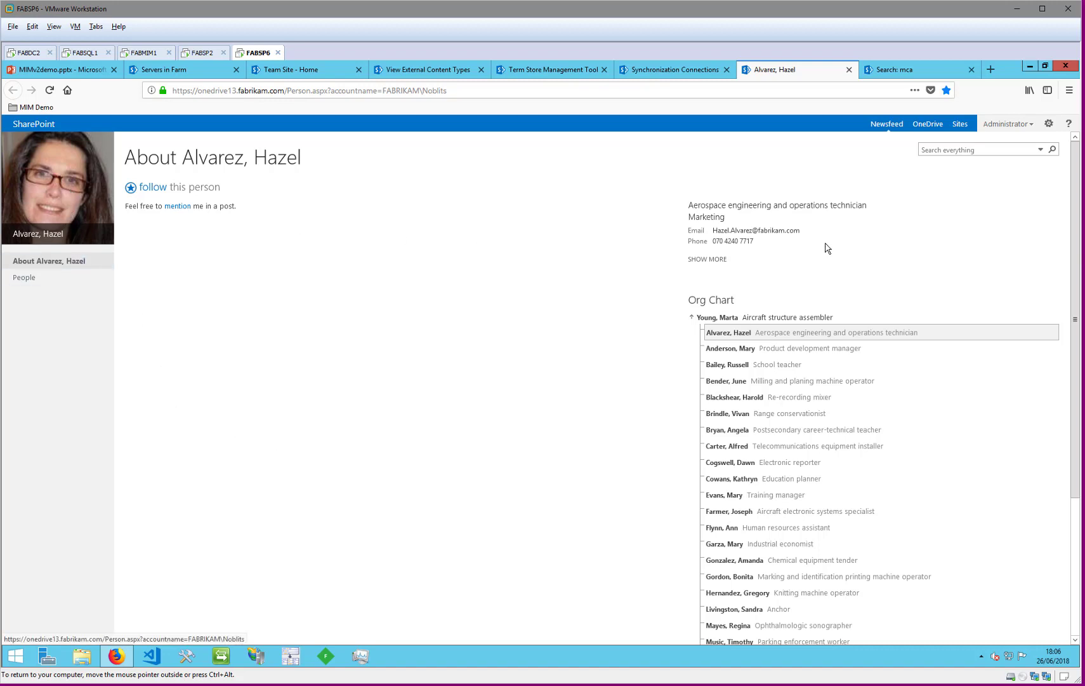
{"action": "left_click_drag", "start_coordinate": [768, 238], "coordinate": [674, 194]}
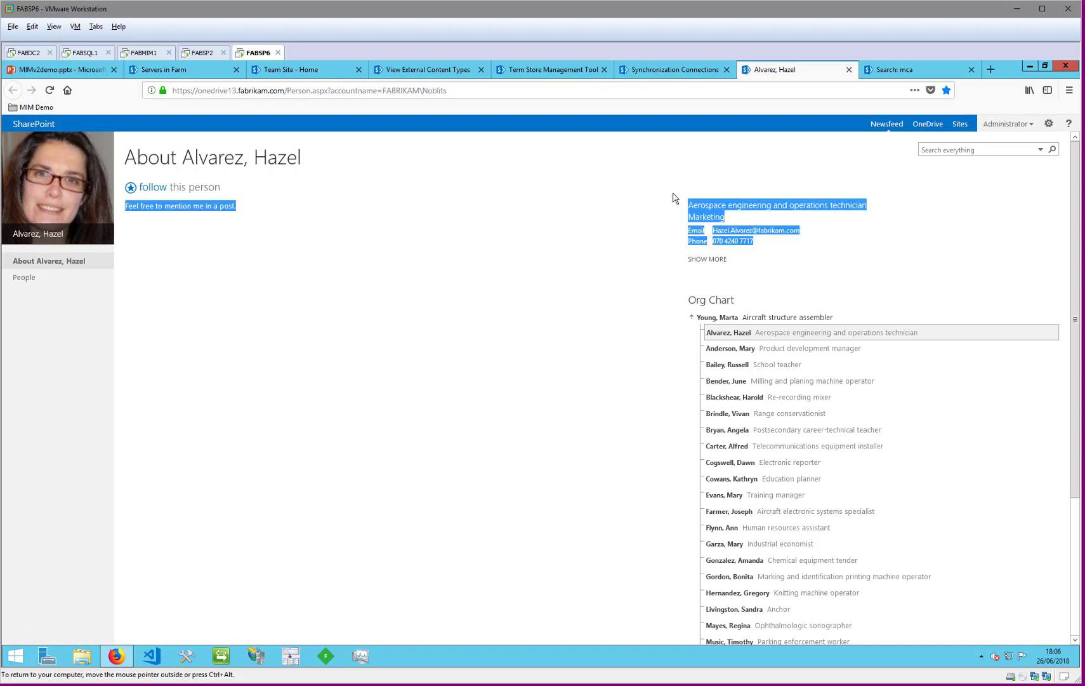
{"action": "left_click", "coordinate": [778, 266]}
{"action": "left_click", "coordinate": [702, 260]}
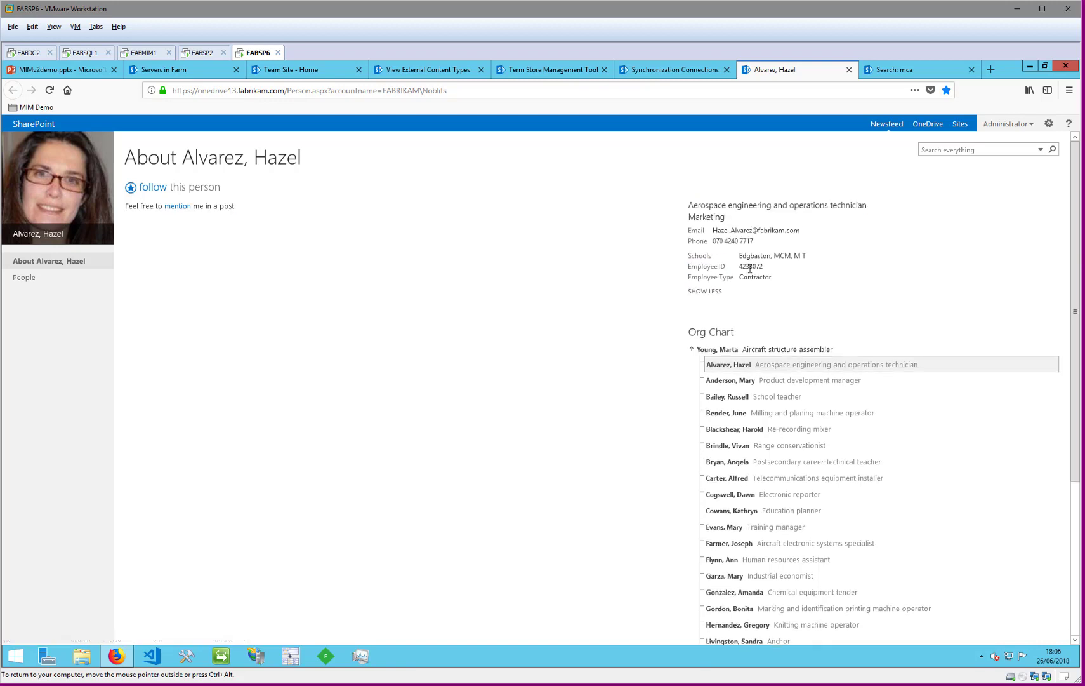
{"action": "key", "text": "ctrl+1"}
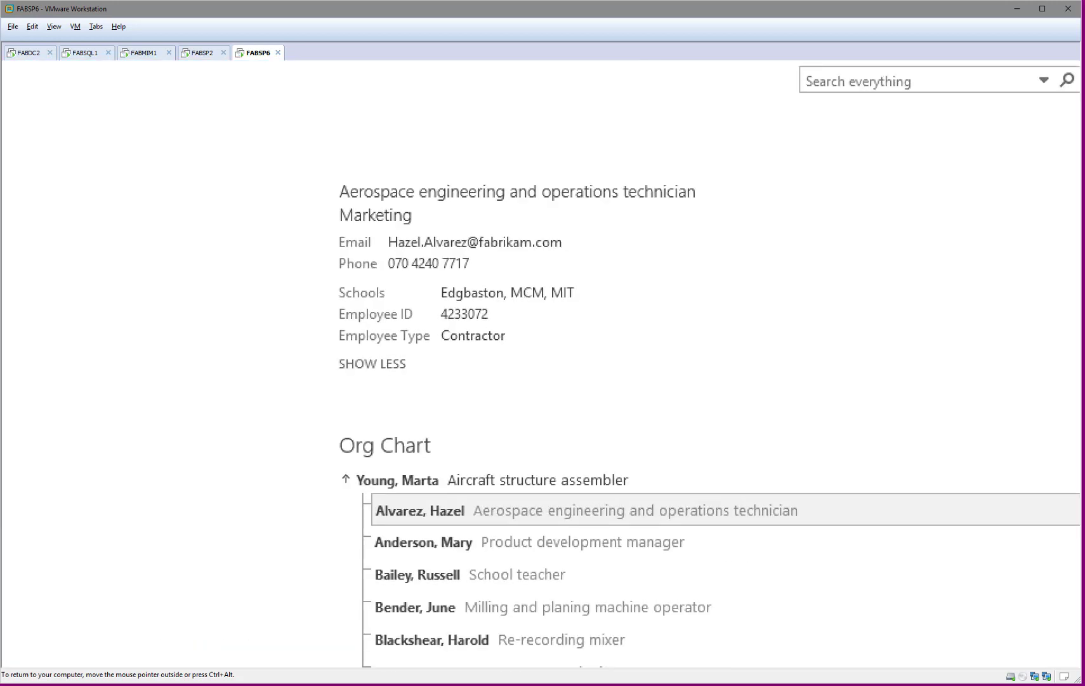
{"action": "left_click", "coordinate": [401, 254]}
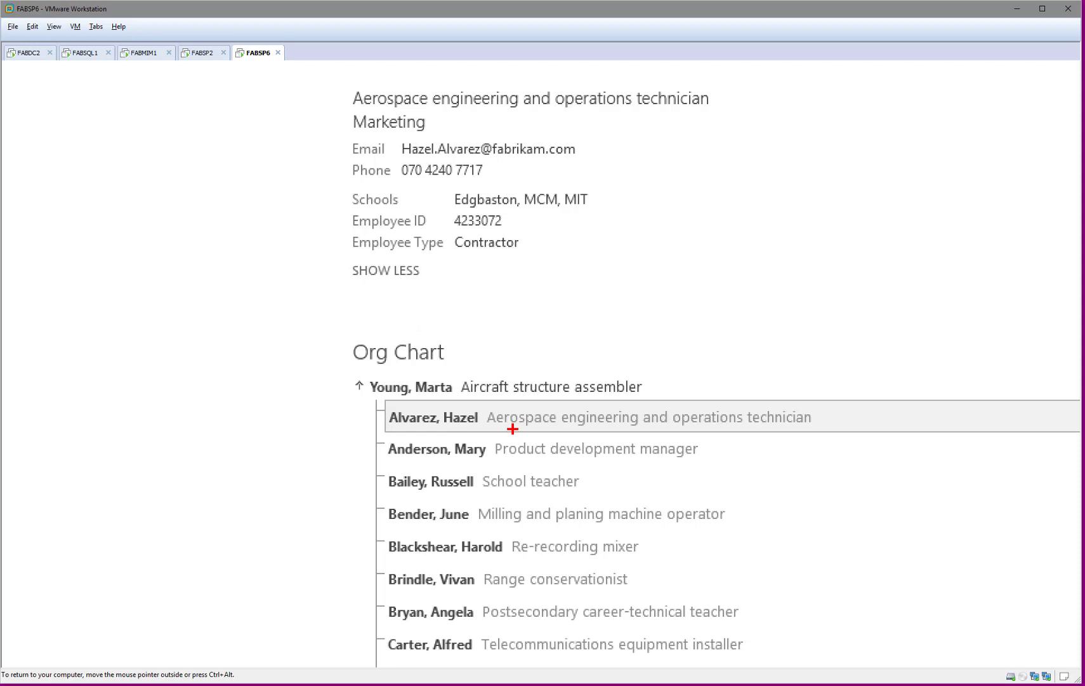
{"action": "key", "text": "Escape"}
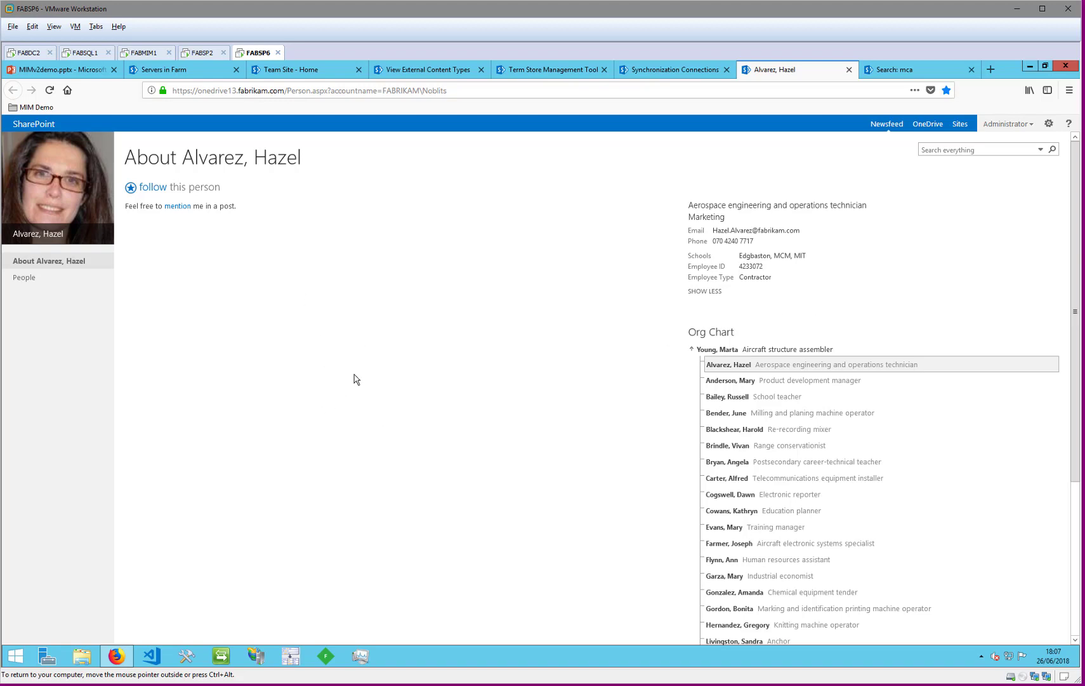
Rerun the intranet search for "mca" and examine the Schools values in the people results.
{"action": "left_click", "coordinate": [872, 75]}
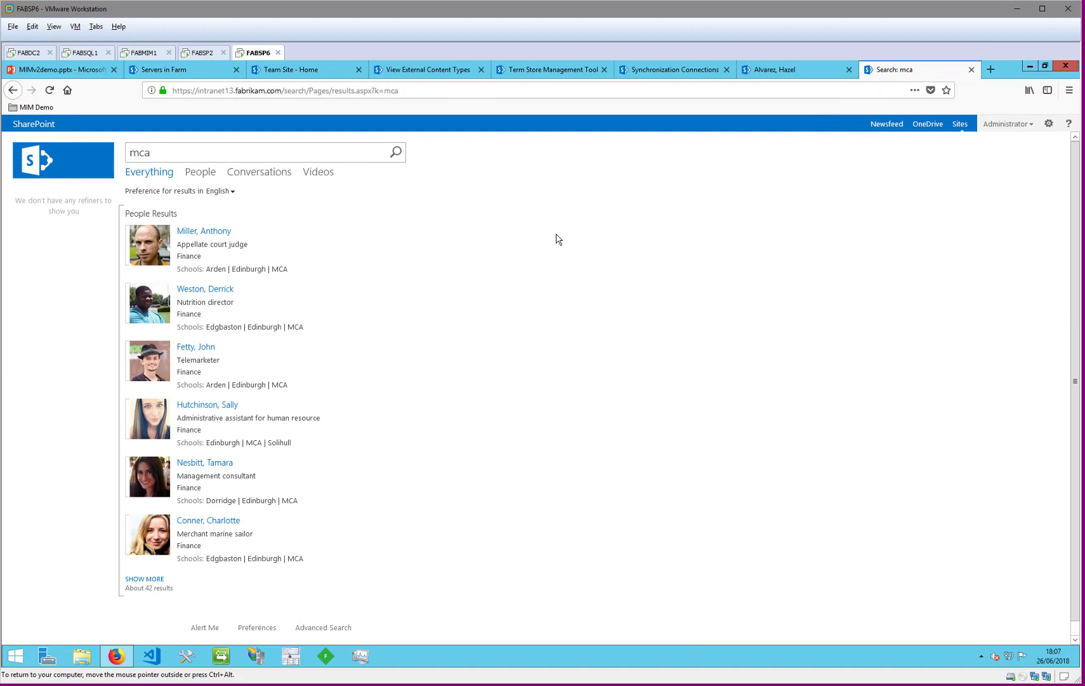
{"action": "left_click", "coordinate": [396, 152]}
{"action": "mouse_move", "coordinate": [346, 271]}
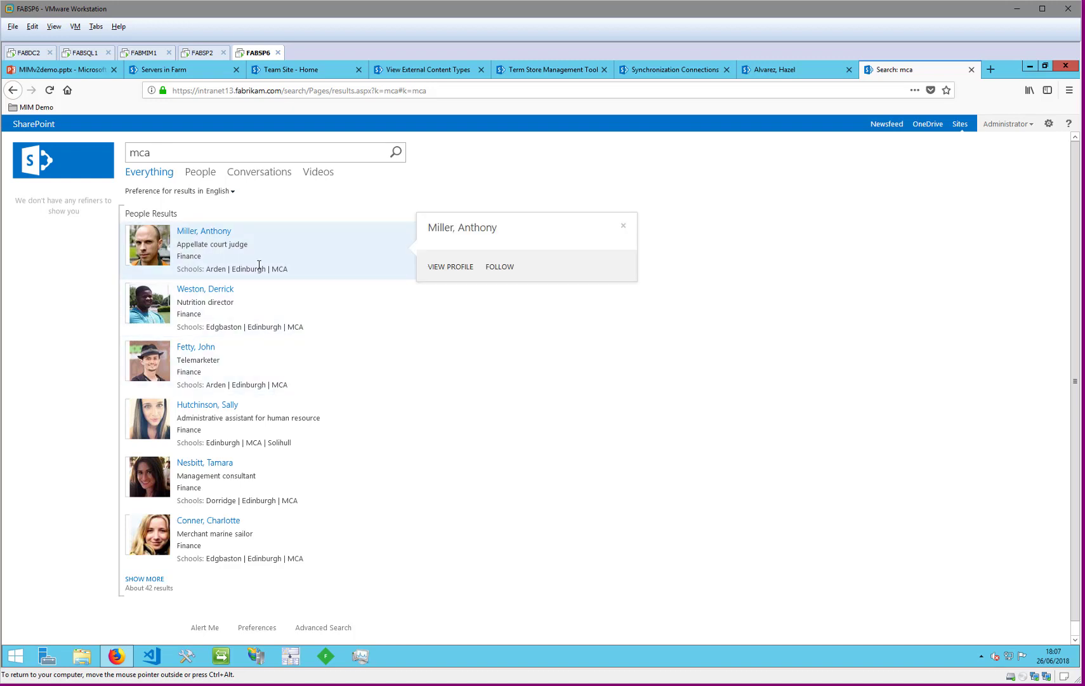
{"action": "left_click_drag", "start_coordinate": [169, 154], "coordinate": [124, 152]}
{"action": "mouse_move", "coordinate": [235, 472]}
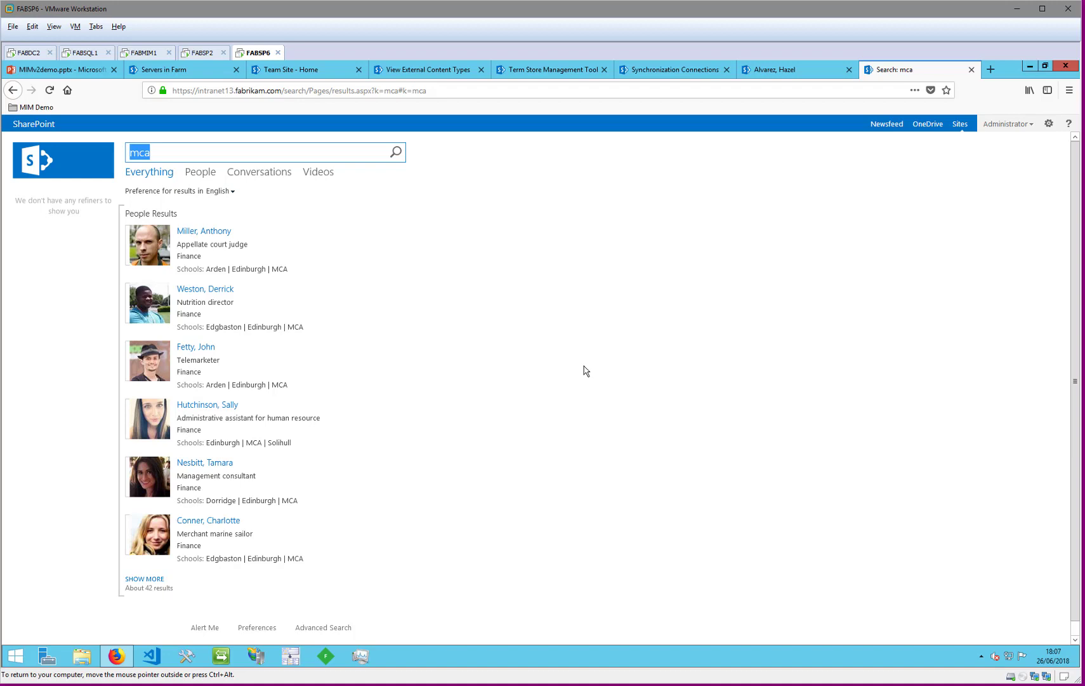
{"action": "mouse_move", "coordinate": [388, 259]}
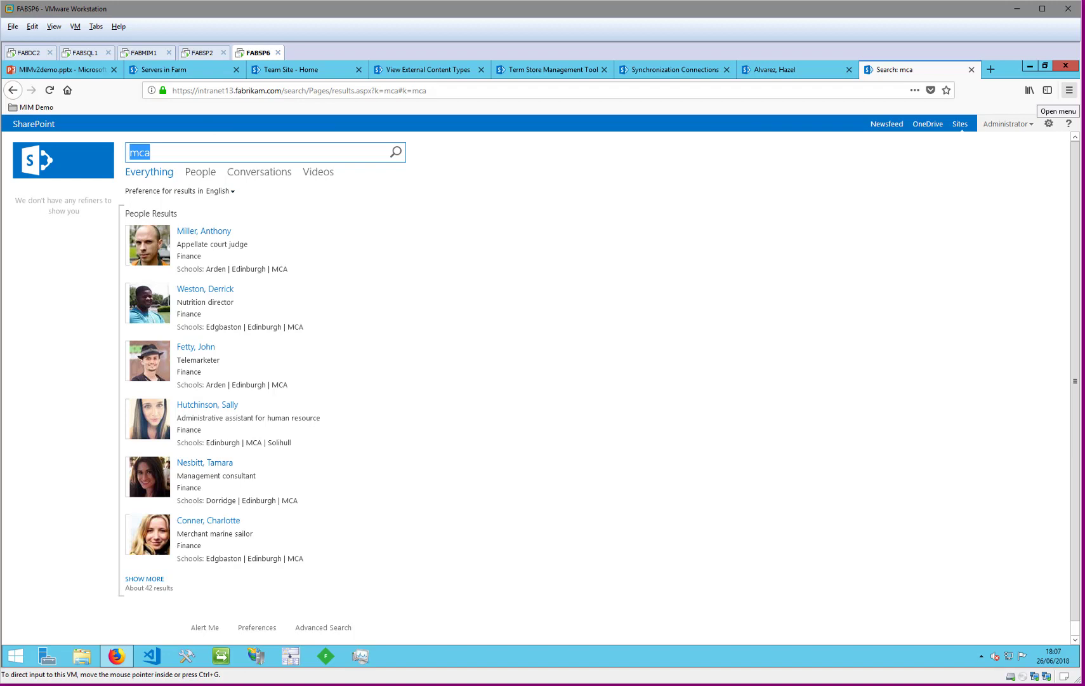
{"action": "left_click", "coordinate": [766, 422]}
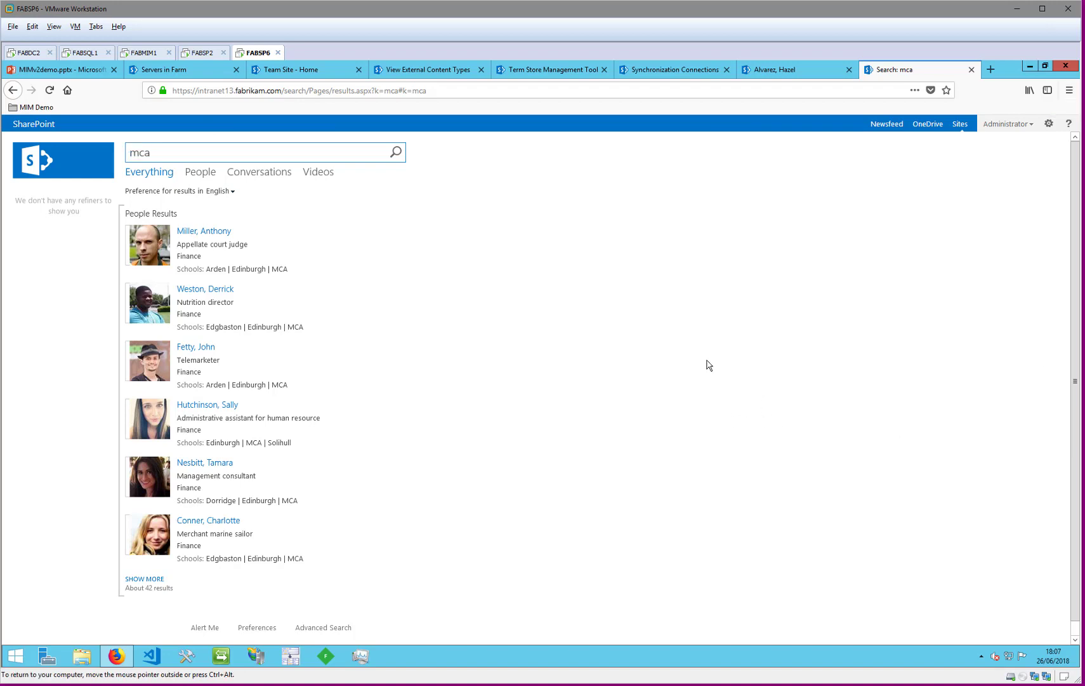
{"action": "left_click", "coordinate": [203, 54]}
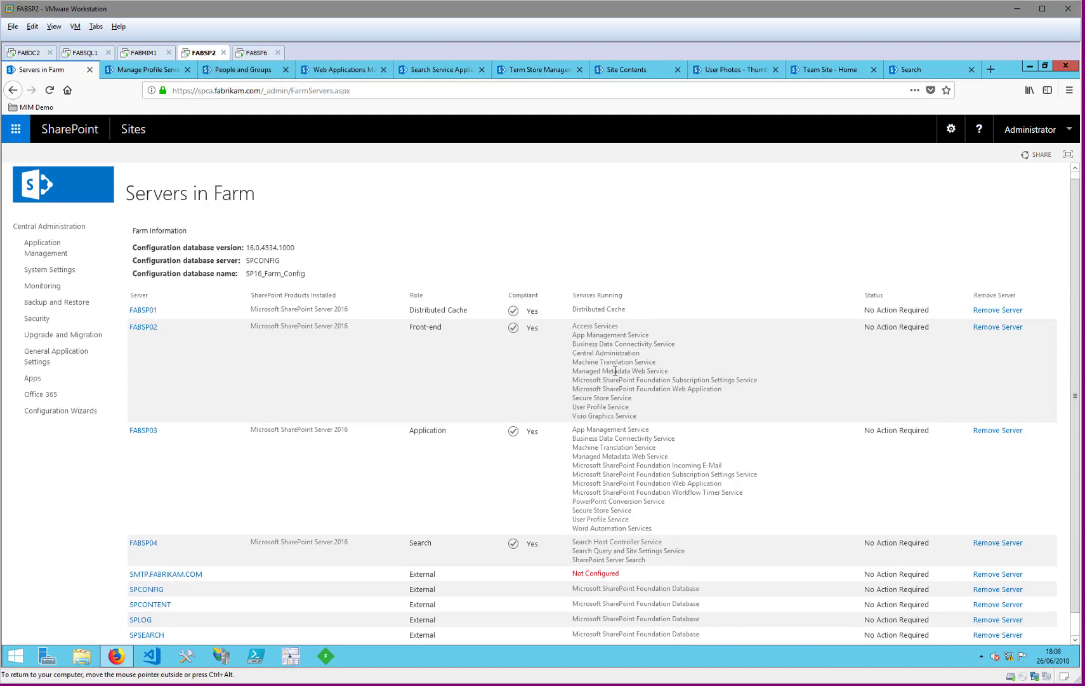
{"action": "scroll", "coordinate": [609, 355], "scroll_direction": "down", "scroll_amount": 1}
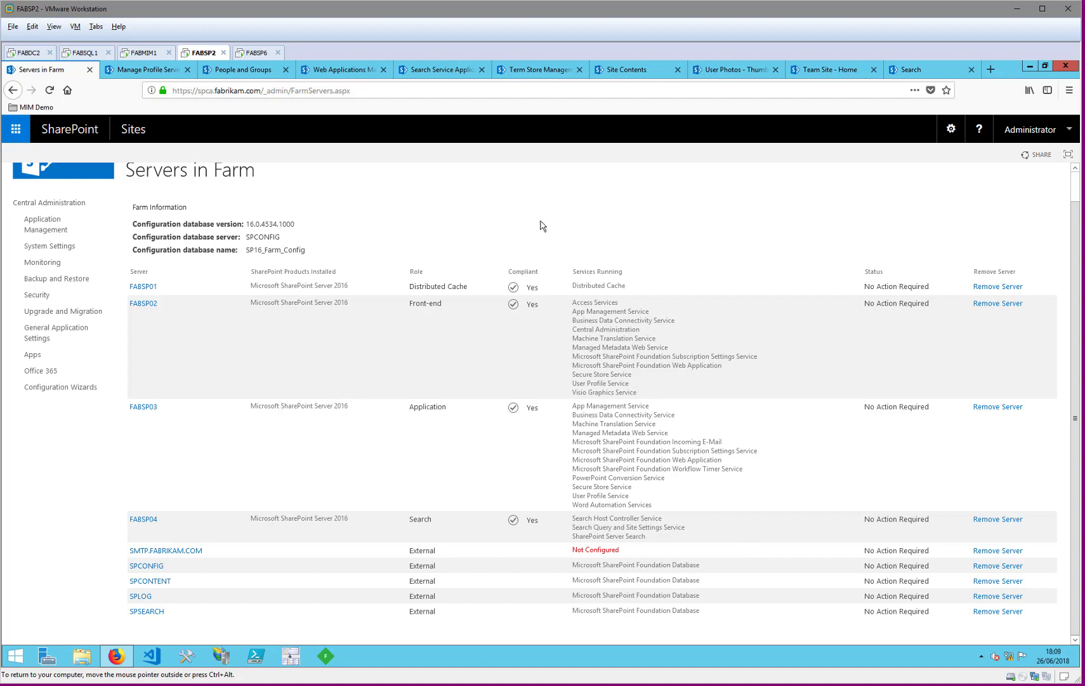
{"action": "left_click", "coordinate": [164, 71]}
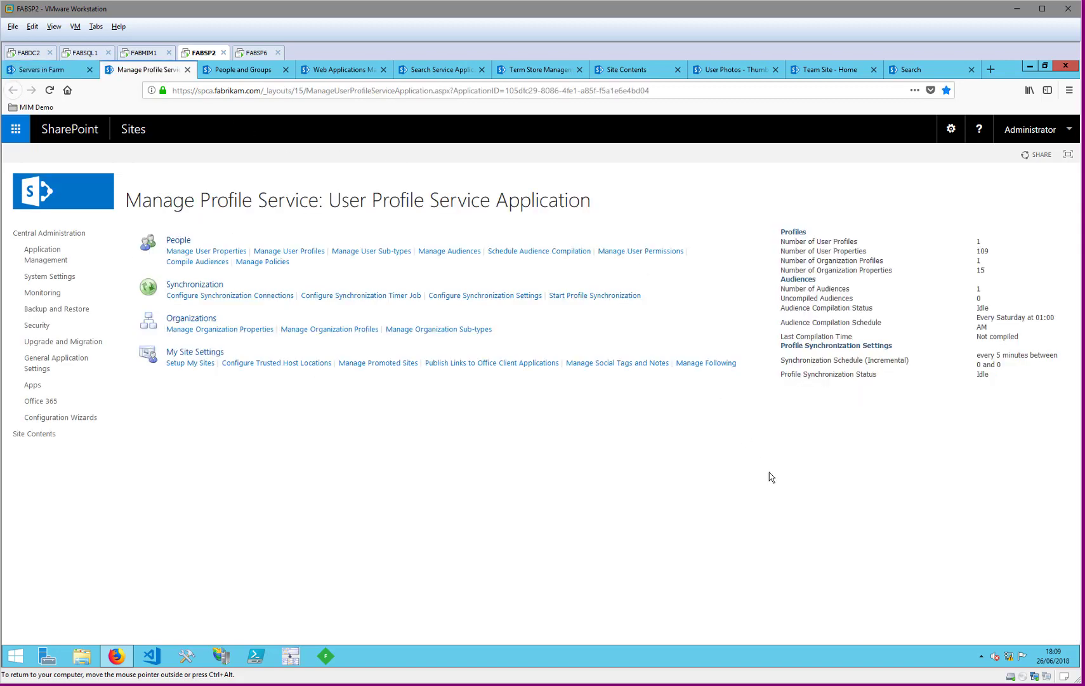
{"action": "key", "text": "ctrl+1"}
{"action": "left_click", "coordinate": [572, 311]}
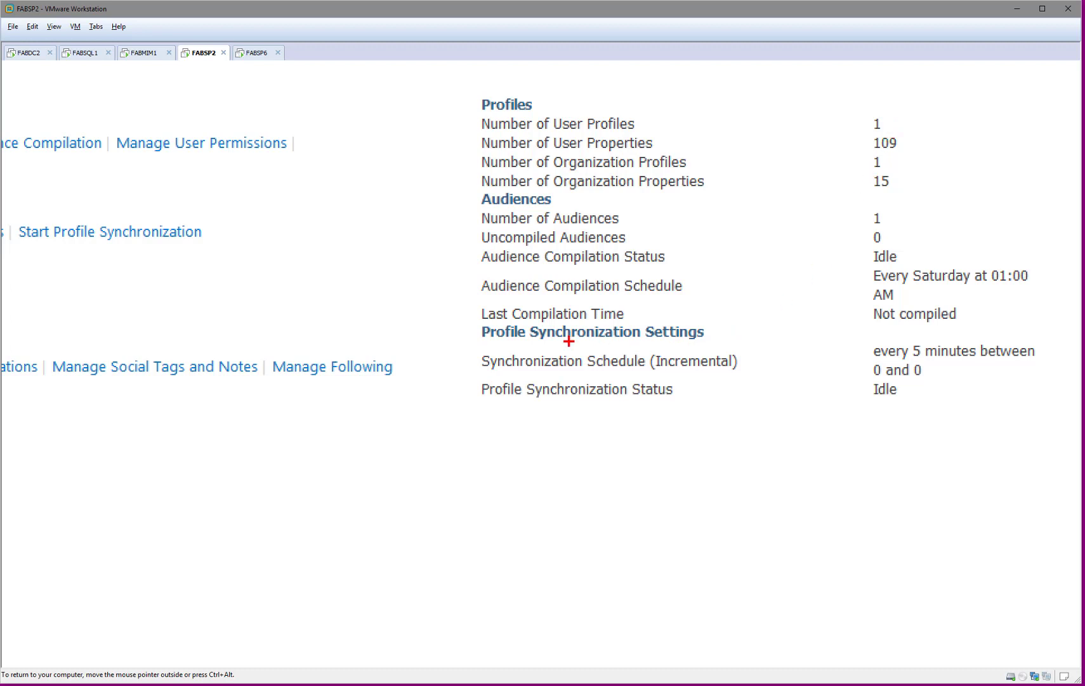
{"action": "left_click_drag", "start_coordinate": [476, 326], "coordinate": [1056, 416]}
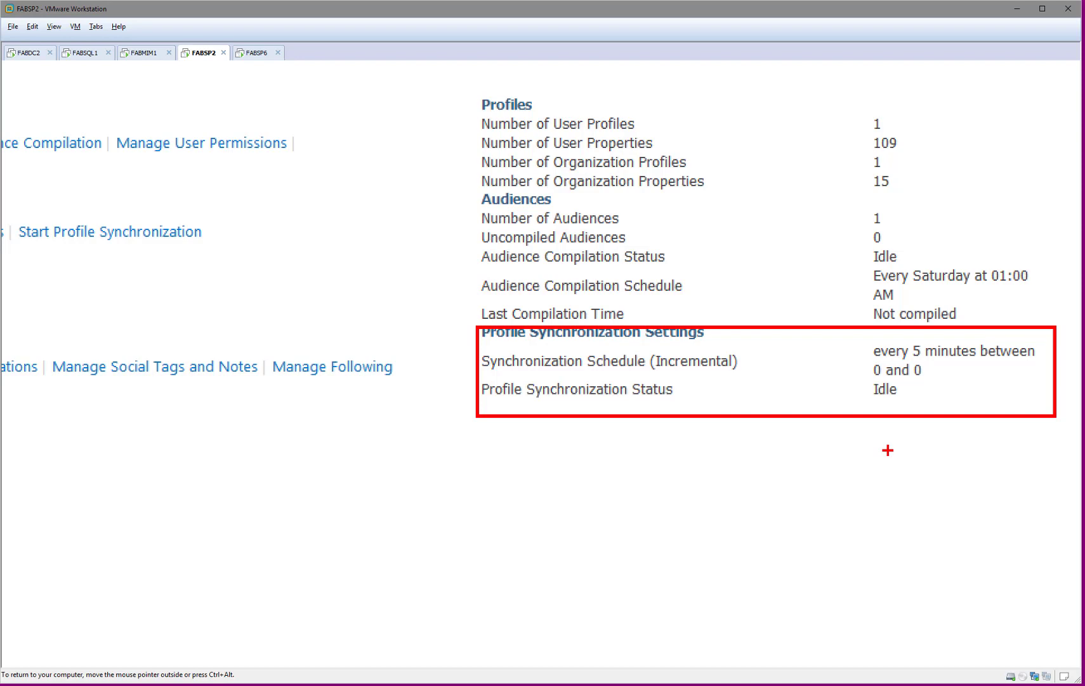
{"action": "key", "text": "Escape"}
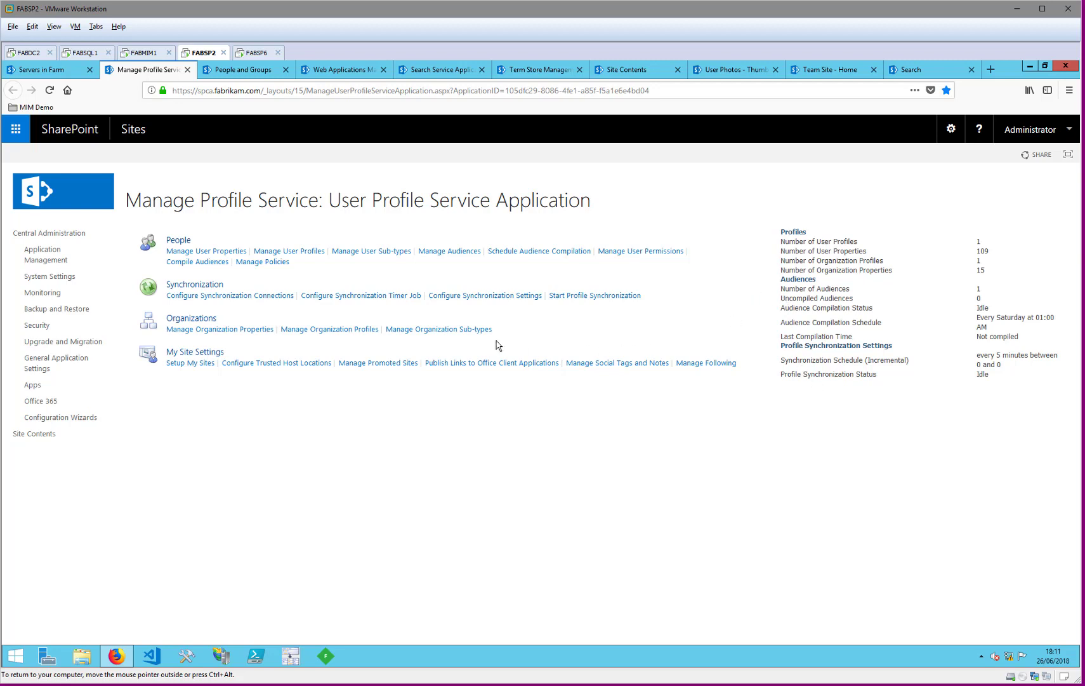
Examine the synchronization options on the Configure Synchronization Settings page, and return to the Manage Profile Service page.
{"action": "left_click", "coordinate": [468, 296]}
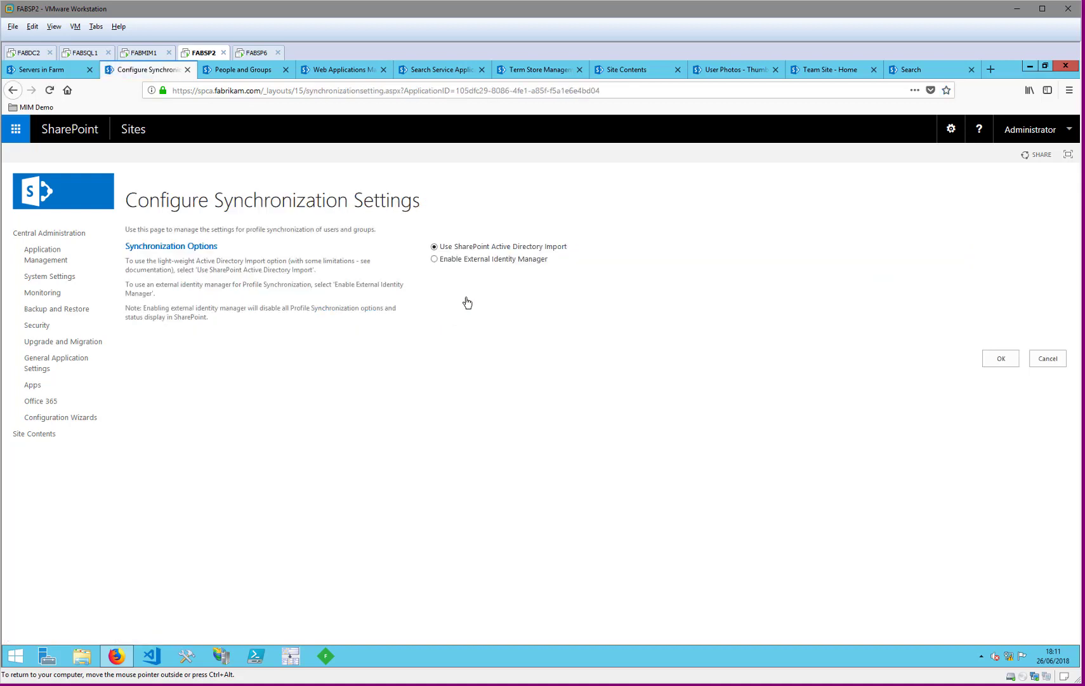
{"action": "key", "text": "super+plus"}
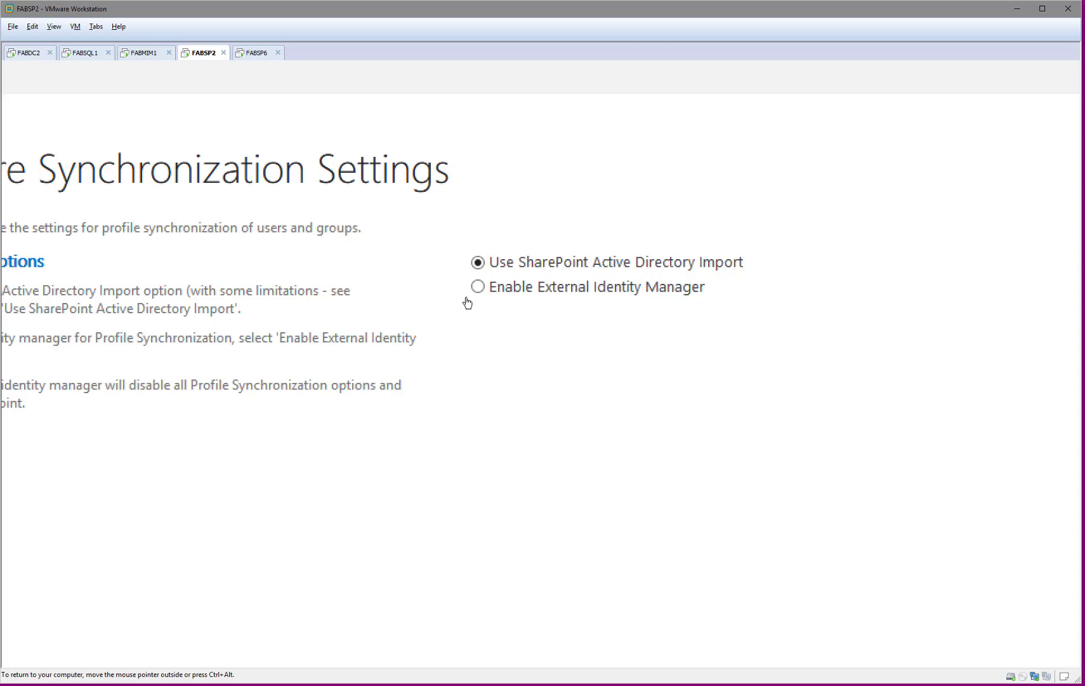
{"action": "key", "text": "Escape"}
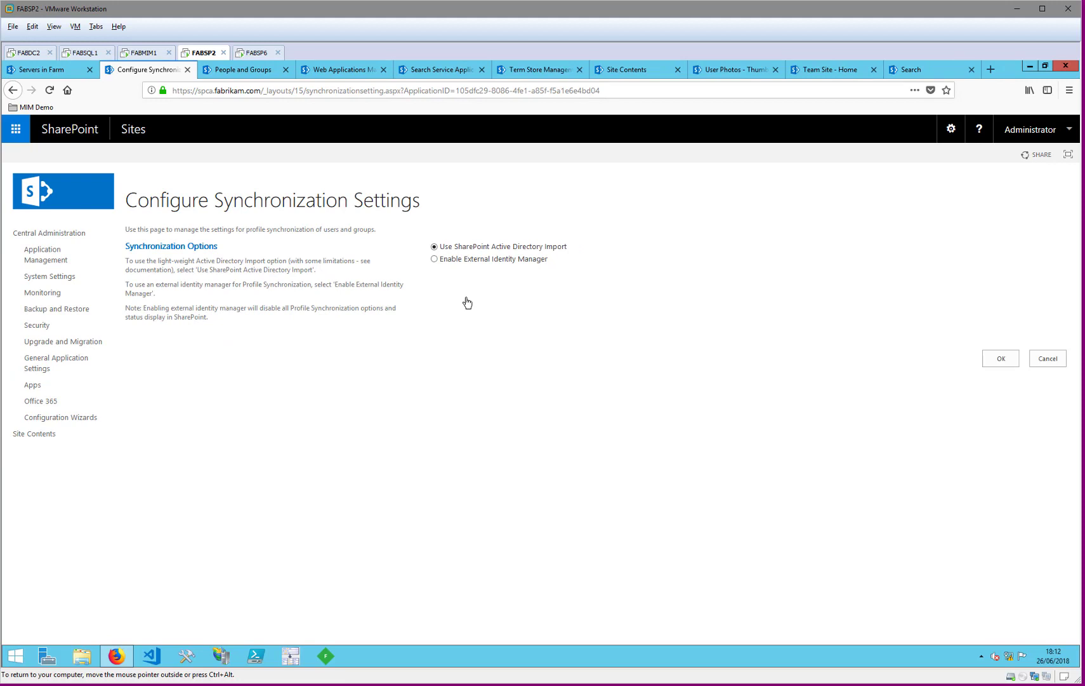
{"action": "key", "text": "alt+Left"}
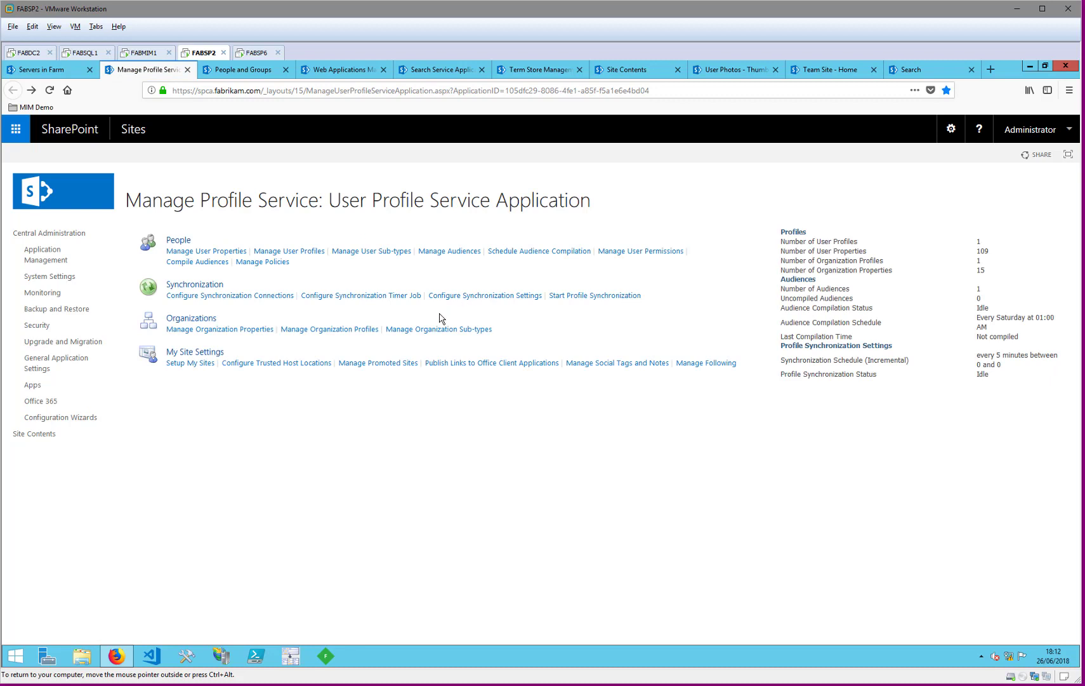
Open the UserProfileSyncUtilities folder from C:\_Scripts in Visual Studio Code and close the file browser window.
{"action": "left_click", "coordinate": [124, 660]}
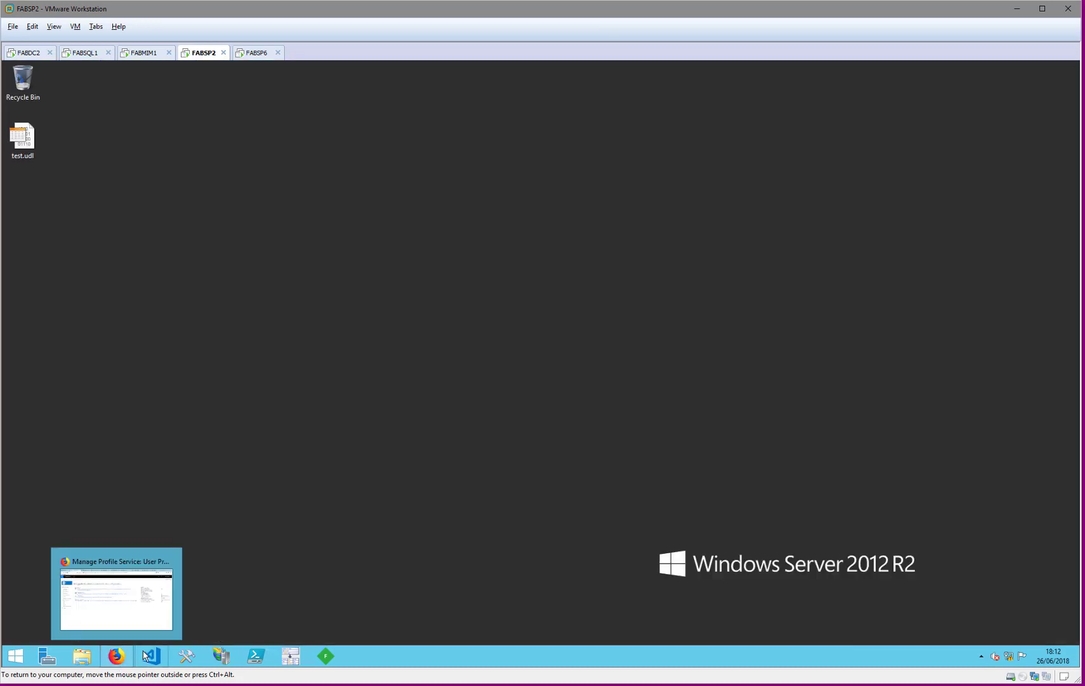
{"action": "left_click", "coordinate": [94, 667]}
{"action": "double_click", "coordinate": [328, 343]}
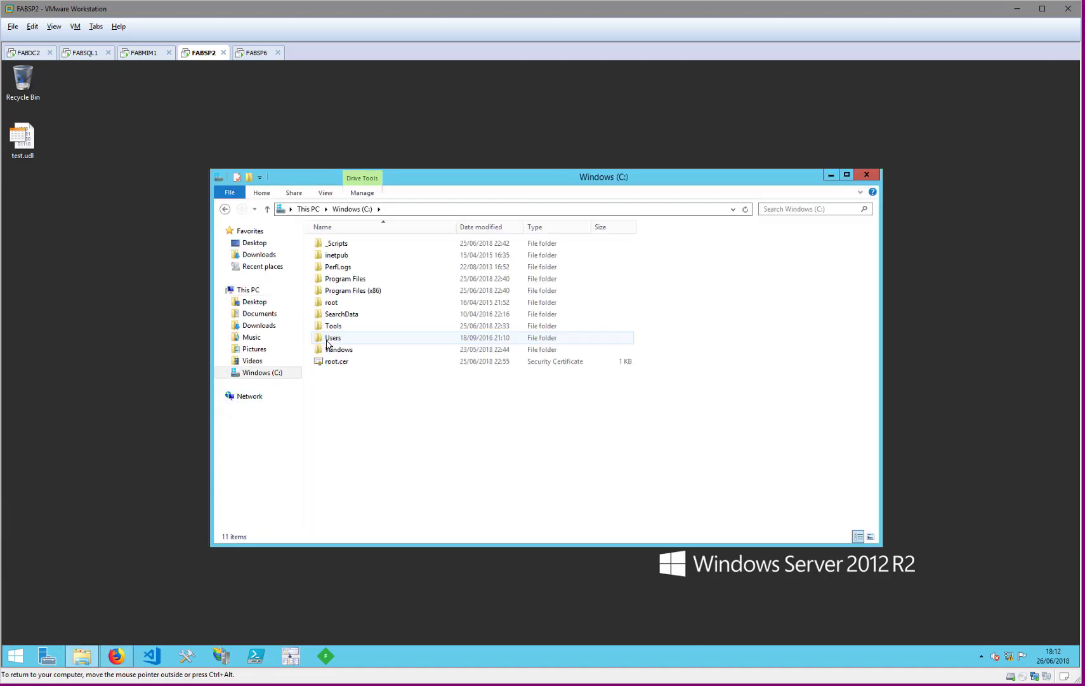
{"action": "double_click", "coordinate": [328, 244]}
{"action": "right_click", "coordinate": [328, 245]}
{"action": "left_click", "coordinate": [355, 298]}
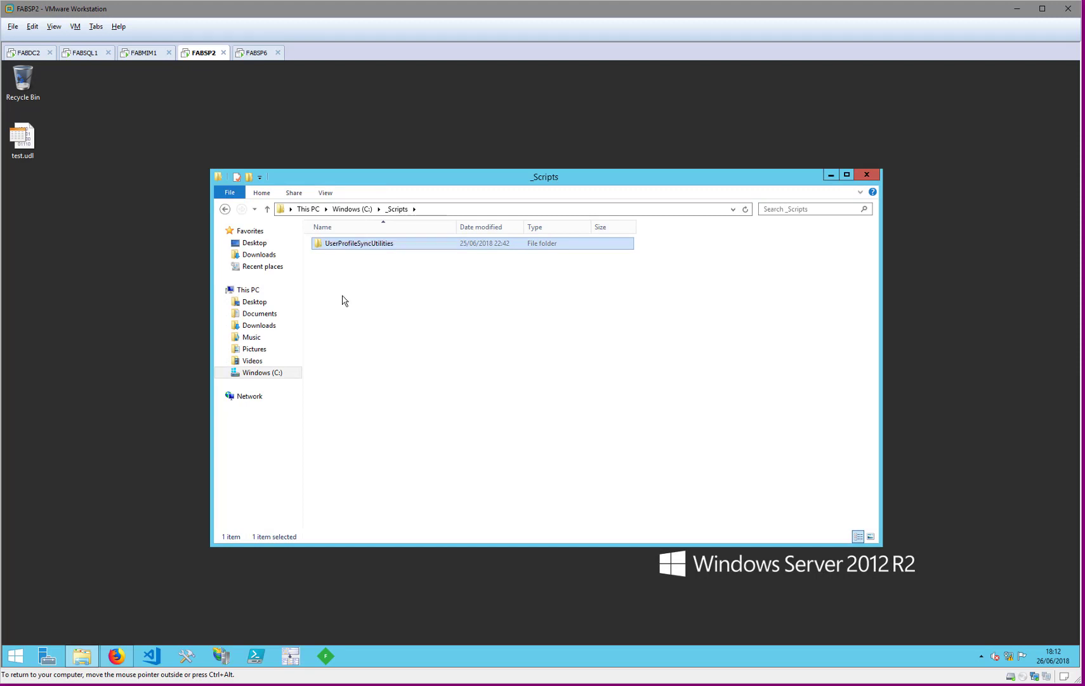
{"action": "left_click", "coordinate": [869, 180]}
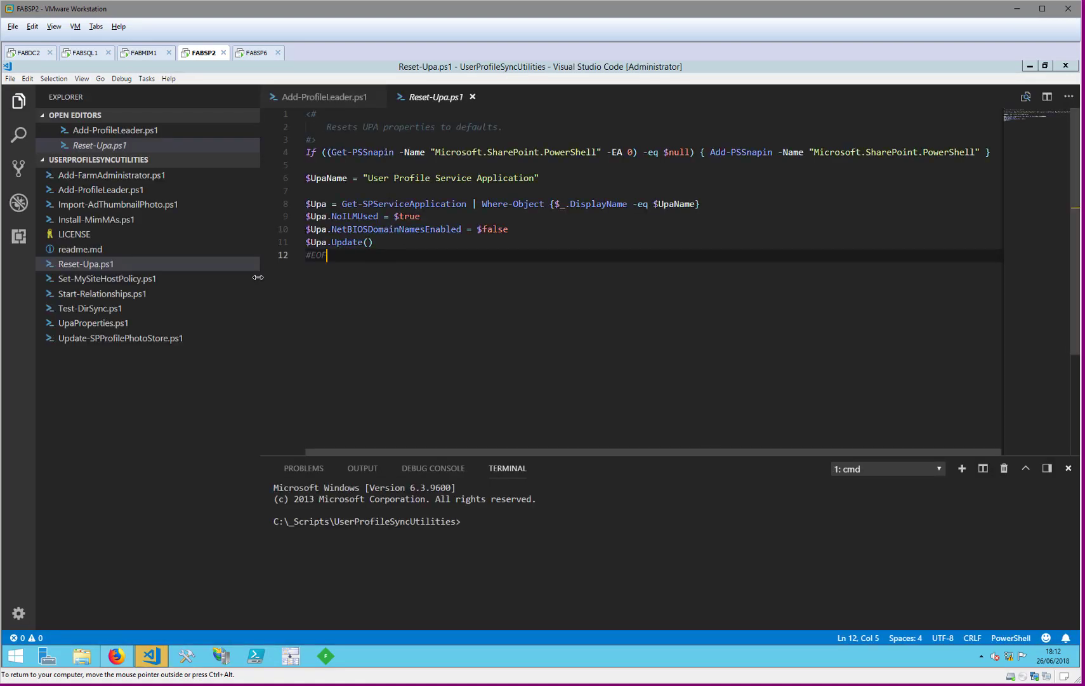
Open UpaProperties.ps1 and run its SharePoint snap-in line together with the Get-UpaProperties and Set-UpaProperties function definitions.
{"action": "left_click", "coordinate": [123, 324]}
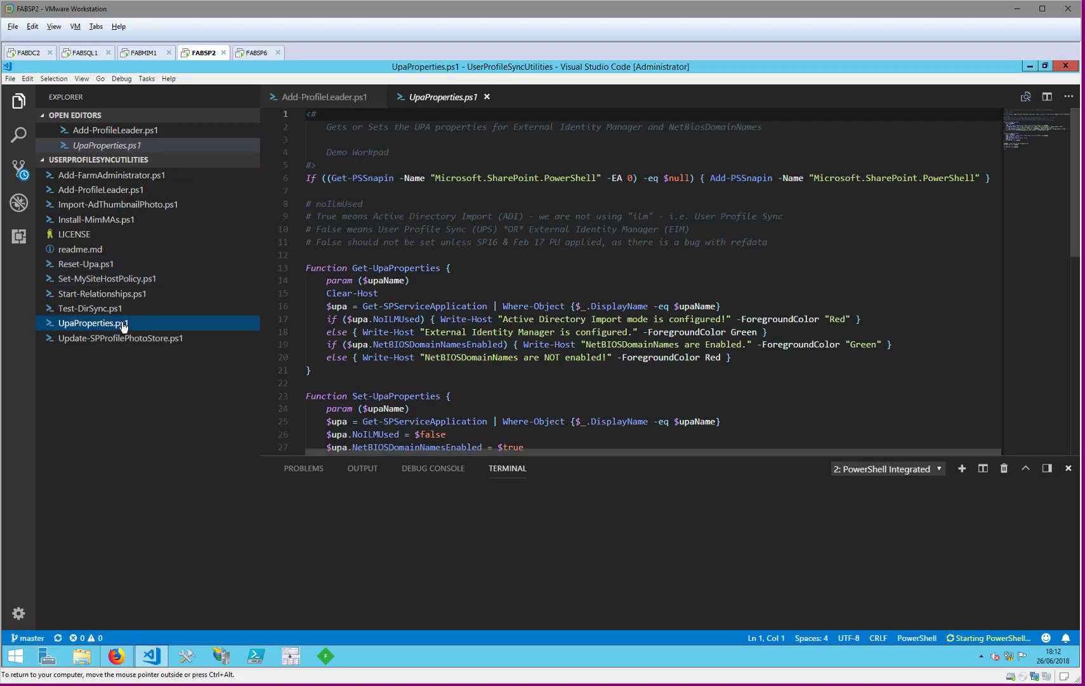
{"action": "left_click", "coordinate": [399, 242]}
{"action": "scroll", "coordinate": [485, 291], "scroll_direction": "down", "scroll_amount": 3}
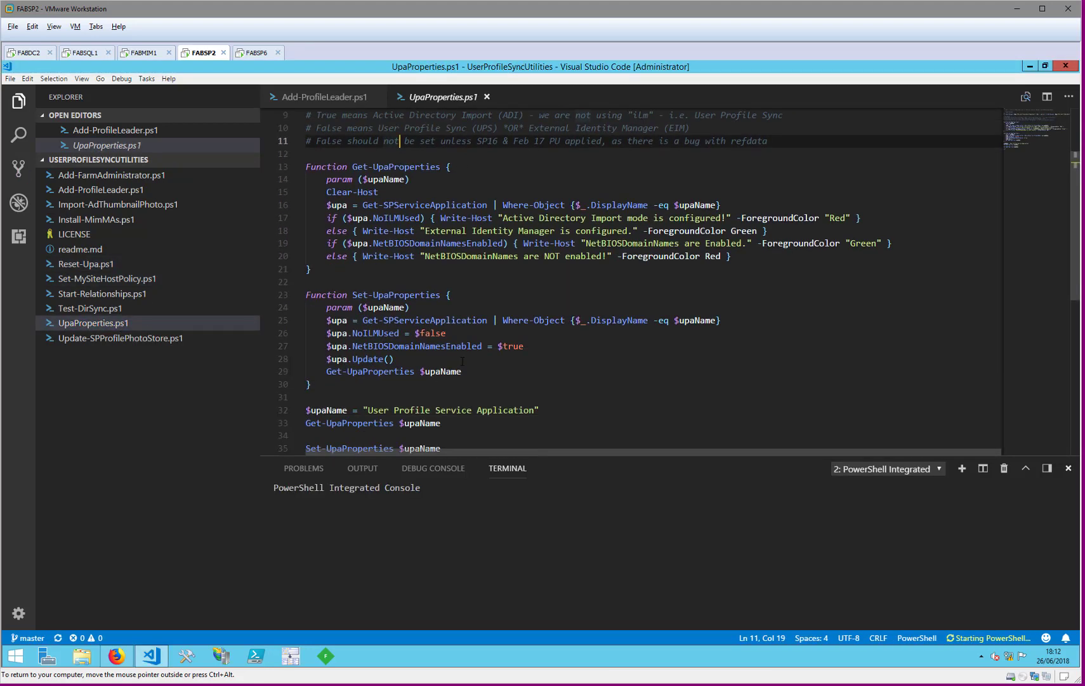
{"action": "left_click_drag", "start_coordinate": [445, 389], "coordinate": [298, 91]}
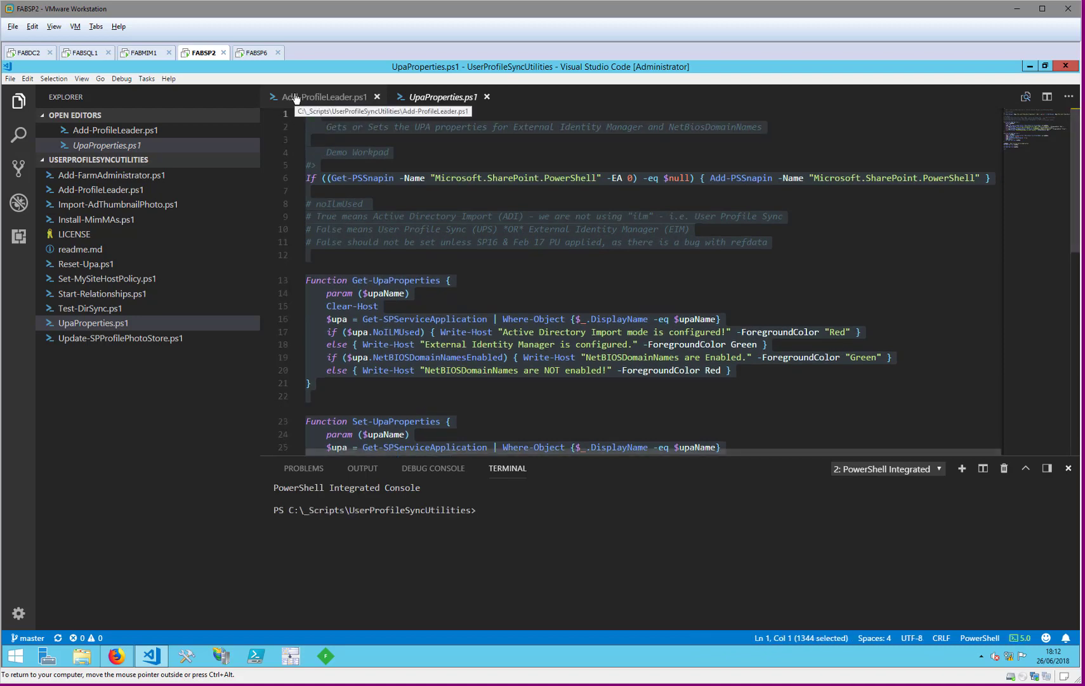
{"action": "key", "text": "F8"}
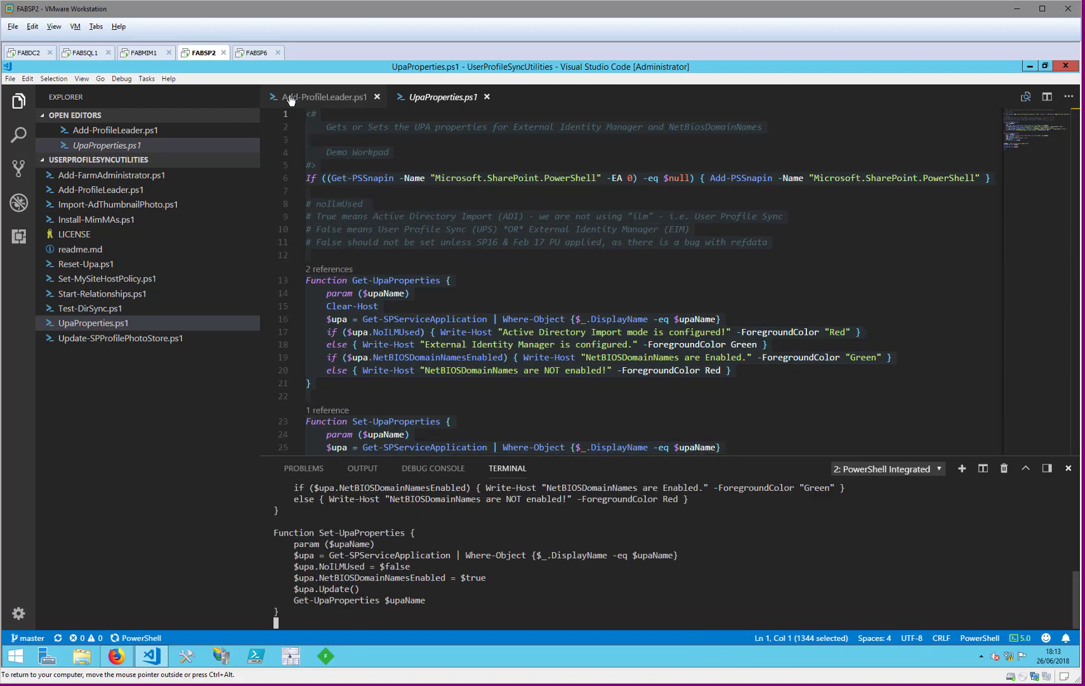
Run the $upaName assignment and the Get-UpaProperties call in UpaProperties.ps1, and inspect the terminal output up close.
{"action": "scroll", "coordinate": [576, 262], "scroll_direction": "down", "scroll_amount": 4}
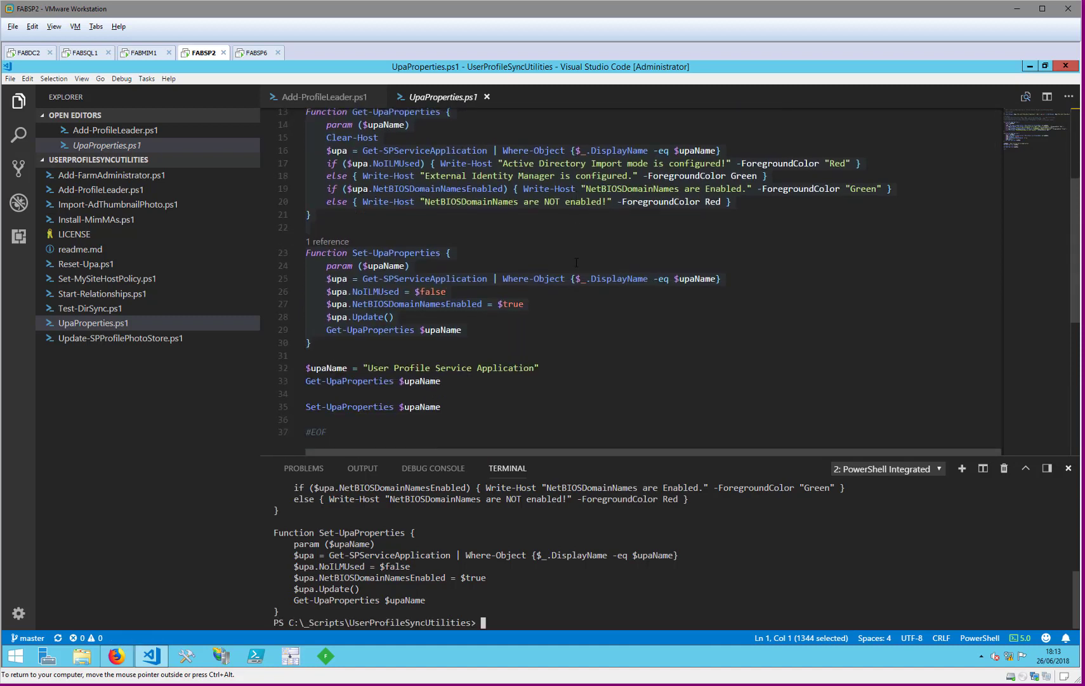
{"action": "scroll", "coordinate": [562, 286], "scroll_direction": "down", "scroll_amount": 1}
{"action": "left_click", "coordinate": [451, 349]}
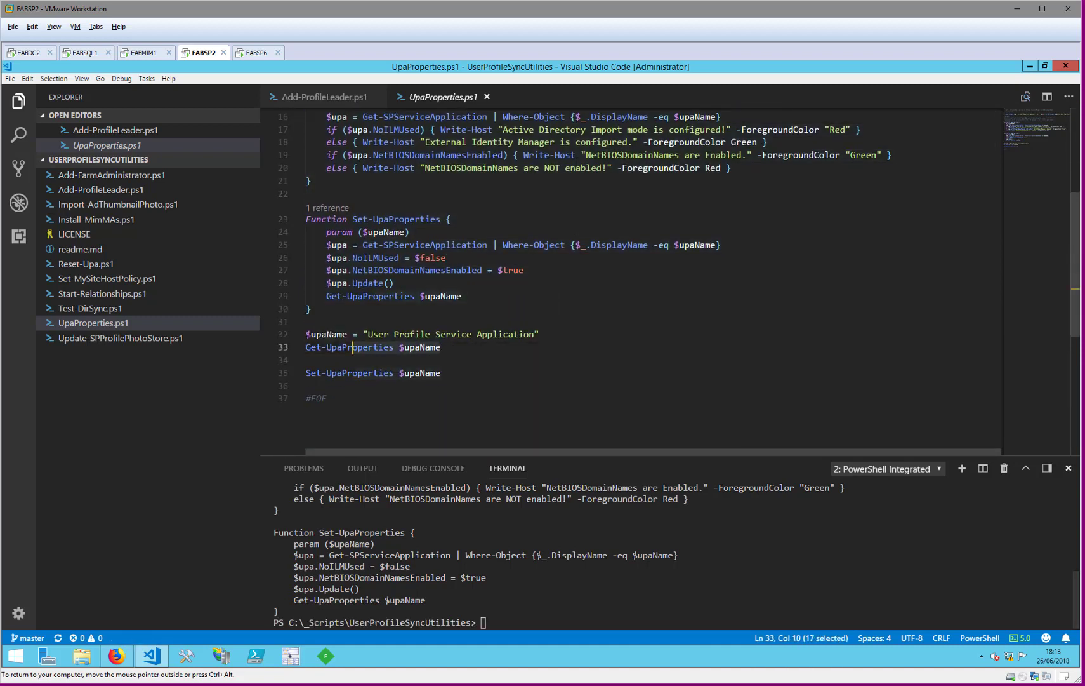
{"action": "key", "text": "shift+Up"}
{"action": "key", "text": "shift+Home"}
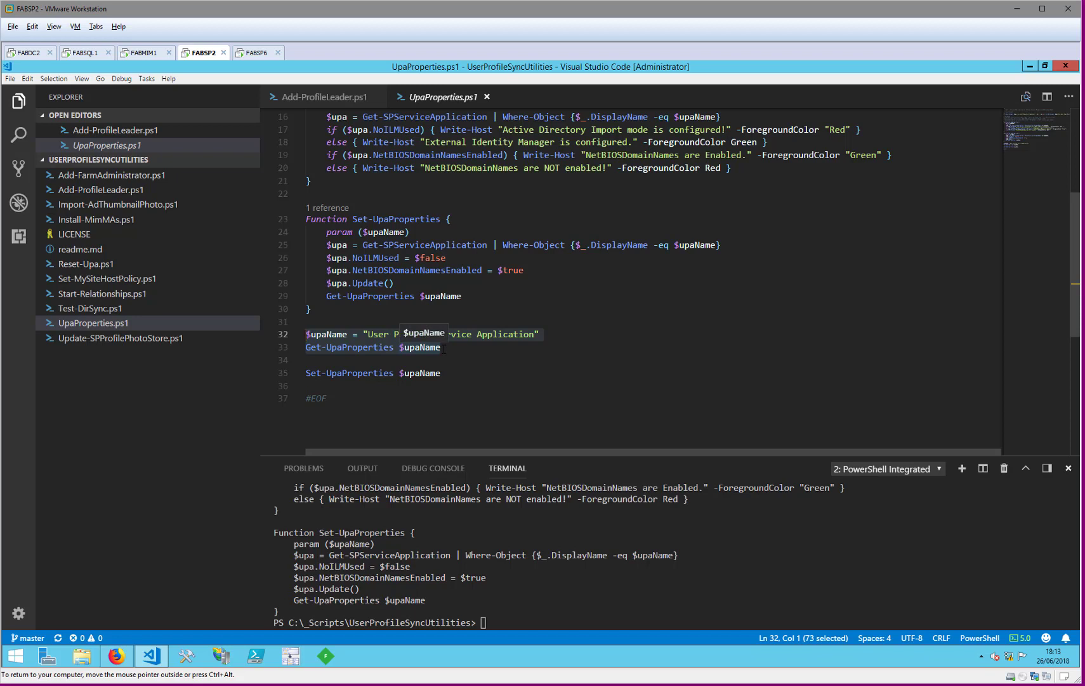
{"action": "key", "text": "F8"}
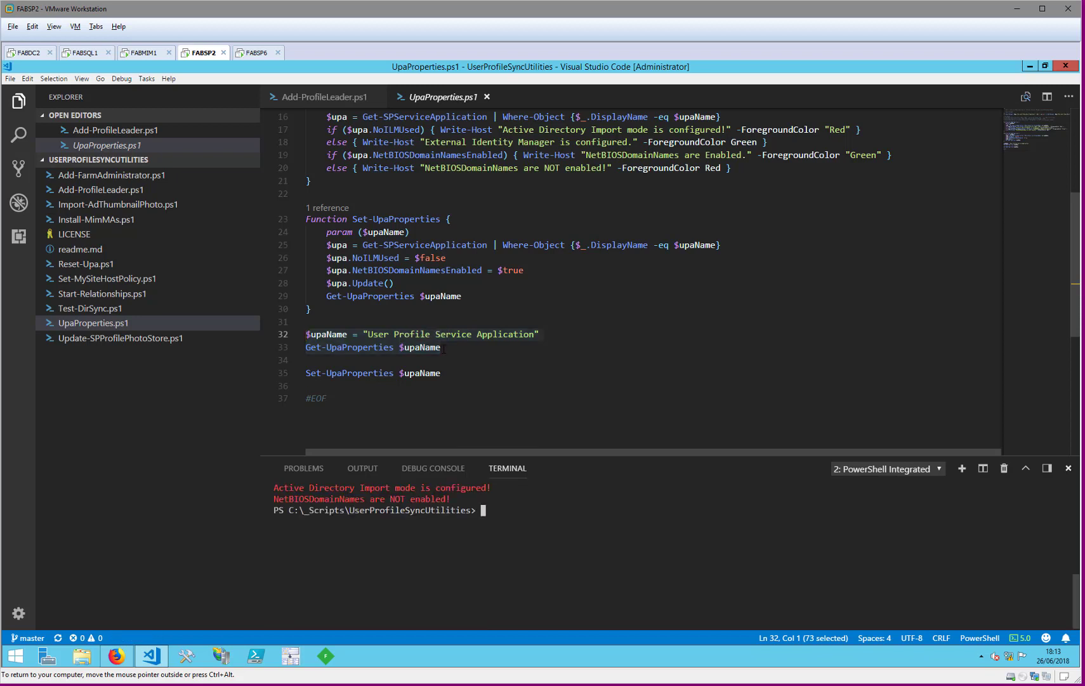
{"action": "key", "text": "ctrl+1"}
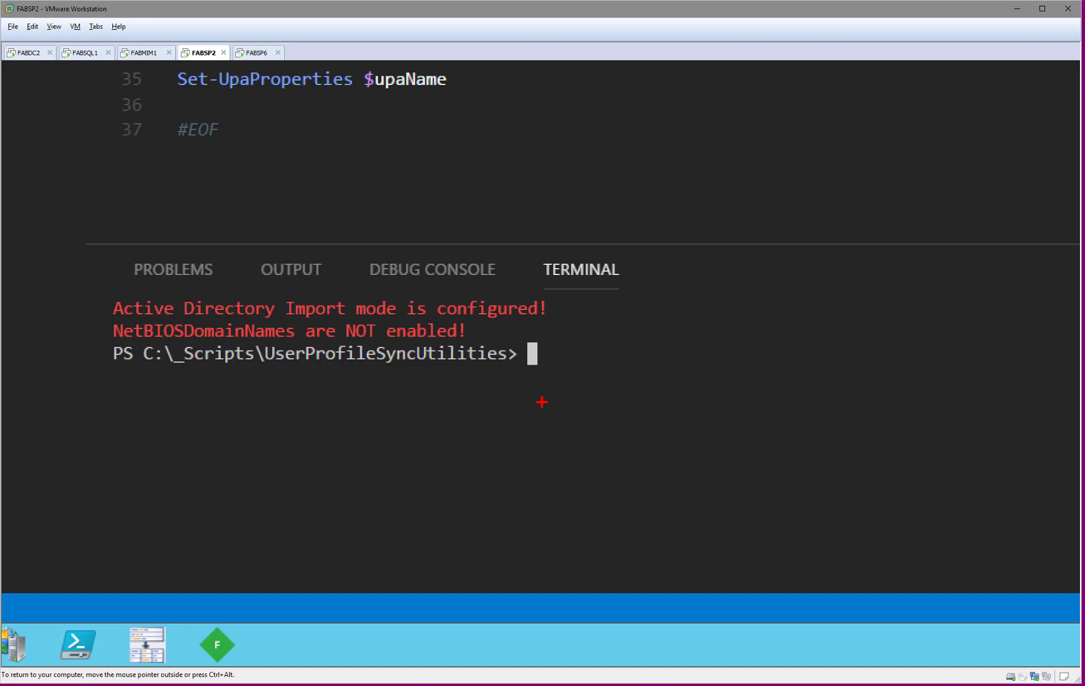
{"action": "key", "text": "Escape"}
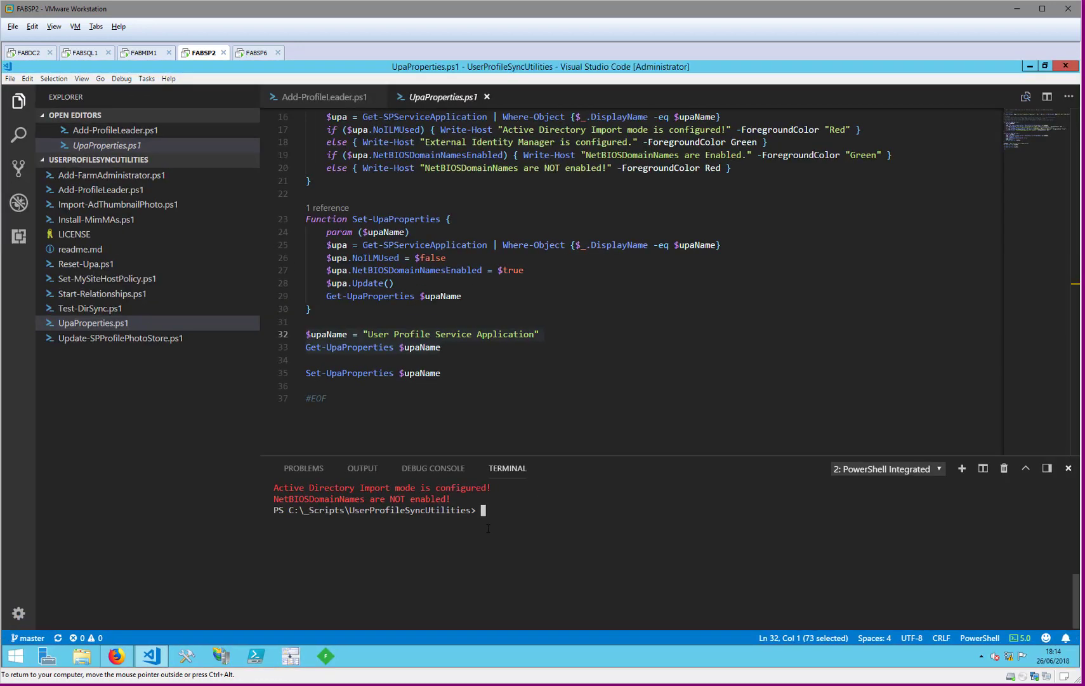
Run the Set-UpaProperties $upaName line to set the User Profile Service Application to External Identity Manager with NetBIOS domain names enabled.
{"action": "left_click_drag", "start_coordinate": [468, 373], "coordinate": [300, 377]}
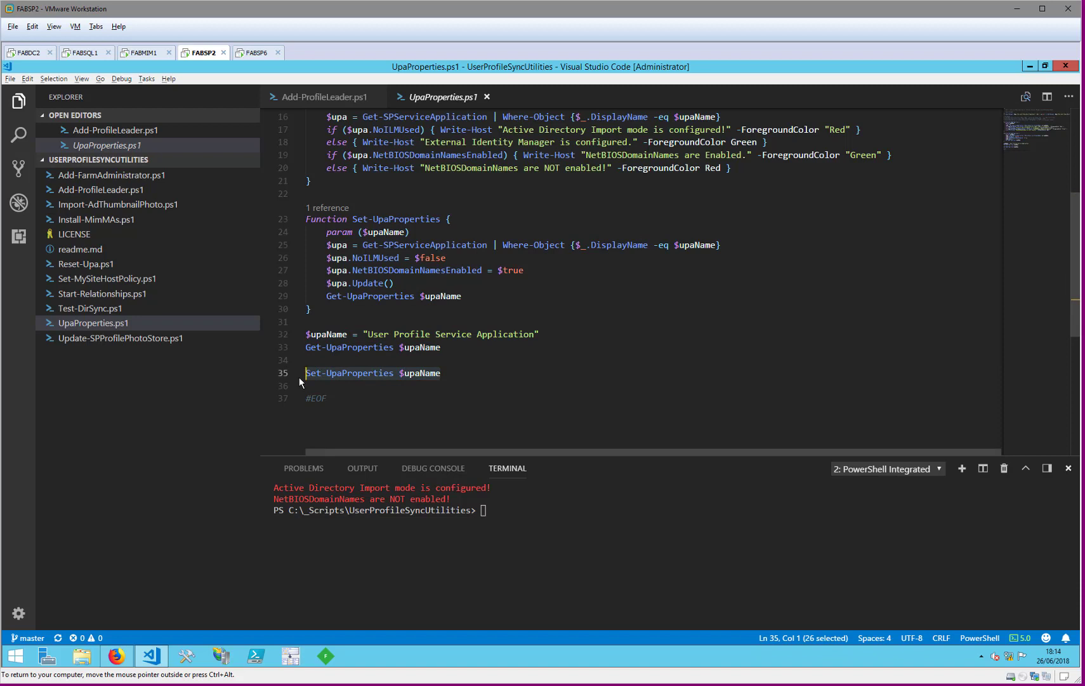
{"action": "left_click", "coordinate": [422, 396]}
{"action": "left_click_drag", "start_coordinate": [445, 386], "coordinate": [308, 373]}
{"action": "key", "text": "F8"}
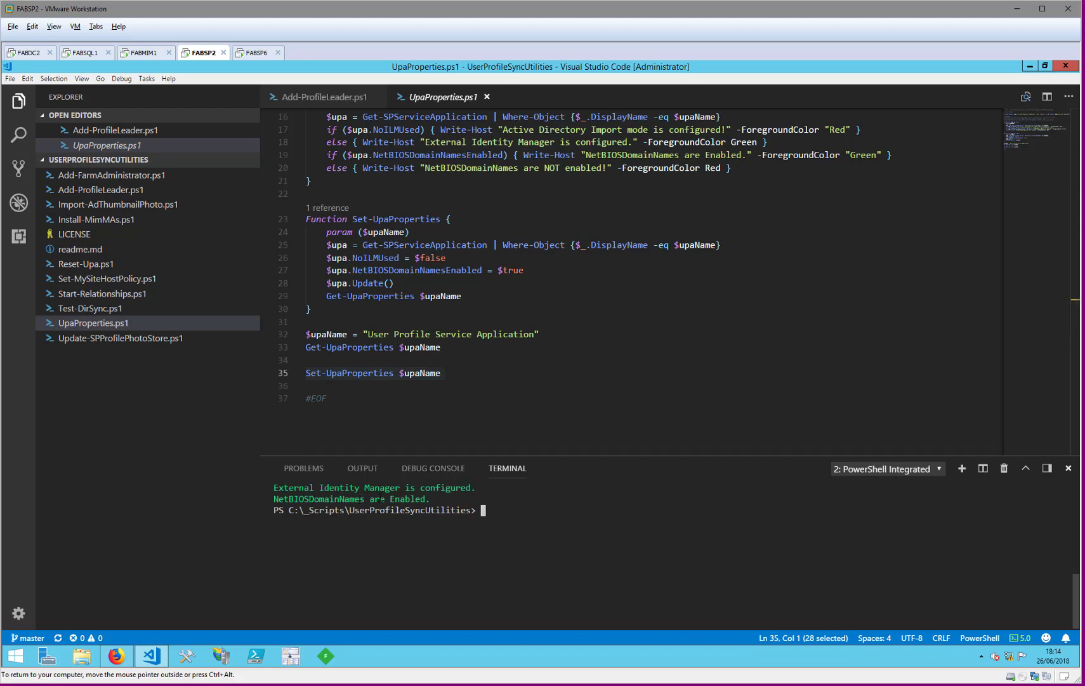
Switch to Firefox, refresh the Manage Profile Service page and examine its Profile Synchronization Settings.
{"action": "left_click", "coordinate": [116, 655]}
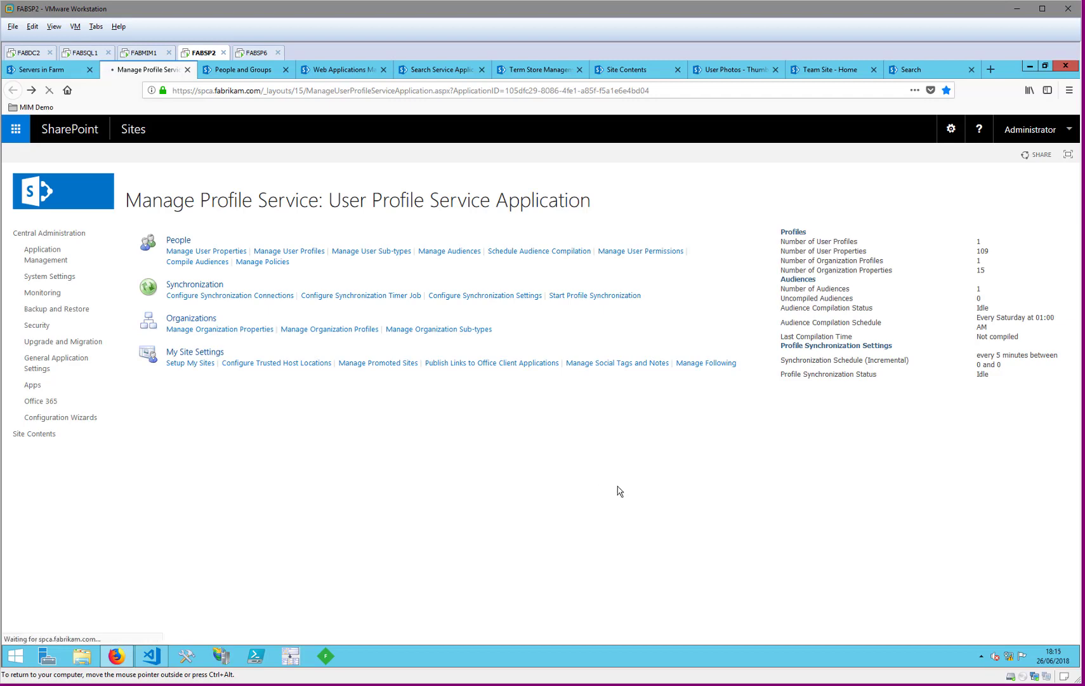
{"action": "key", "text": "ctrl+1"}
{"action": "left_click", "coordinate": [829, 454]}
{"action": "mouse_move", "coordinate": [471, 135]}
{"action": "left_mouse_down"}
{"action": "mouse_move", "coordinate": [803, 204]}
{"action": "mouse_move", "coordinate": [1001, 208]}
{"action": "left_mouse_up"}
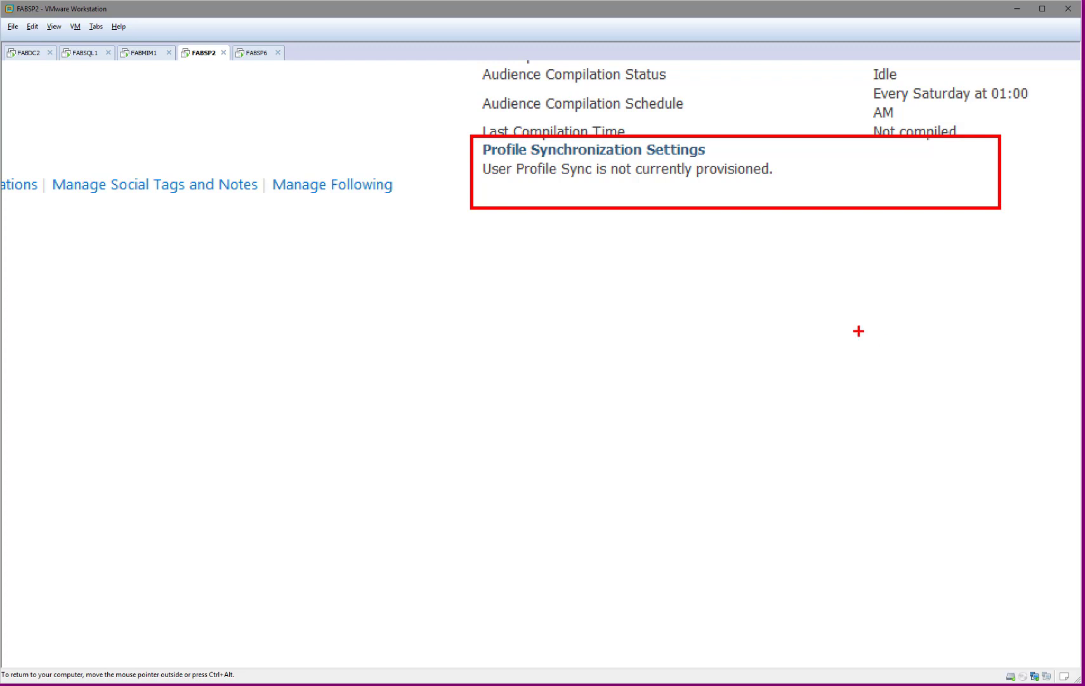
{"action": "key", "text": "Escape"}
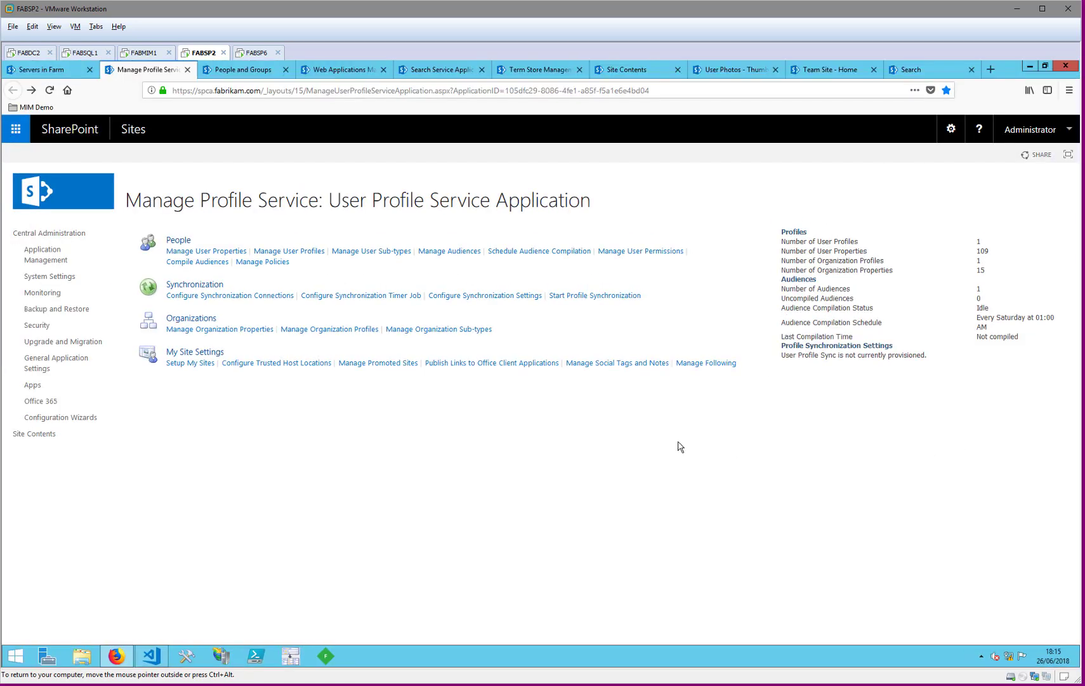
{"action": "key", "text": "F5"}
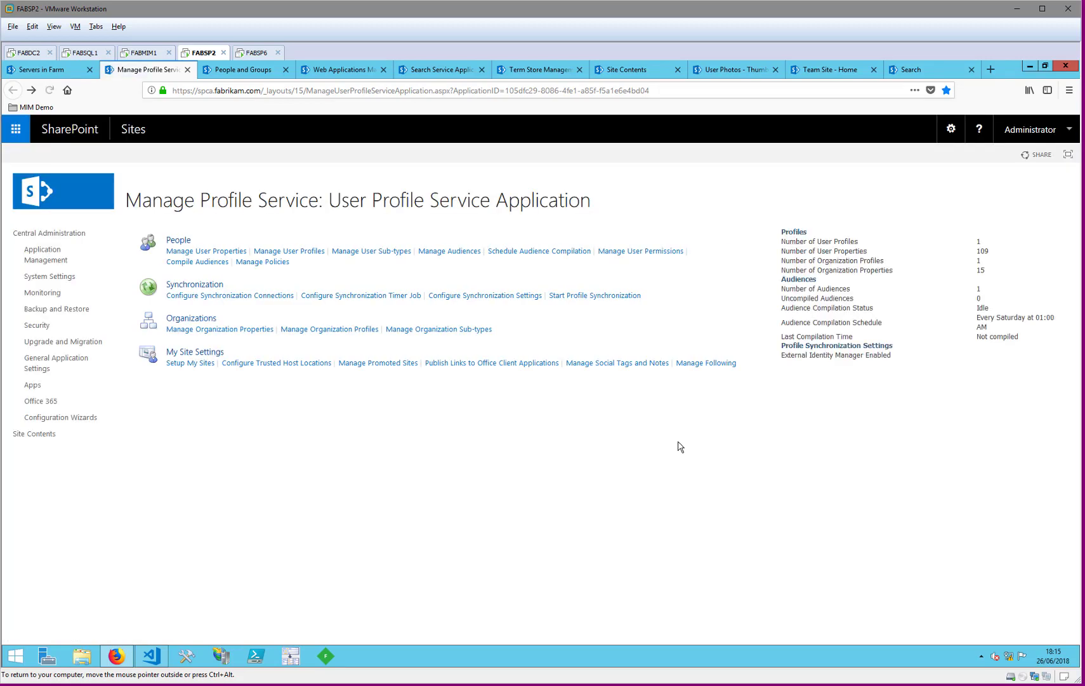
{"action": "key", "text": "ctrl+1"}
{"action": "left_click", "coordinate": [468, 243]}
{"action": "left_click_drag", "start_coordinate": [488, 186], "coordinate": [741, 244]}
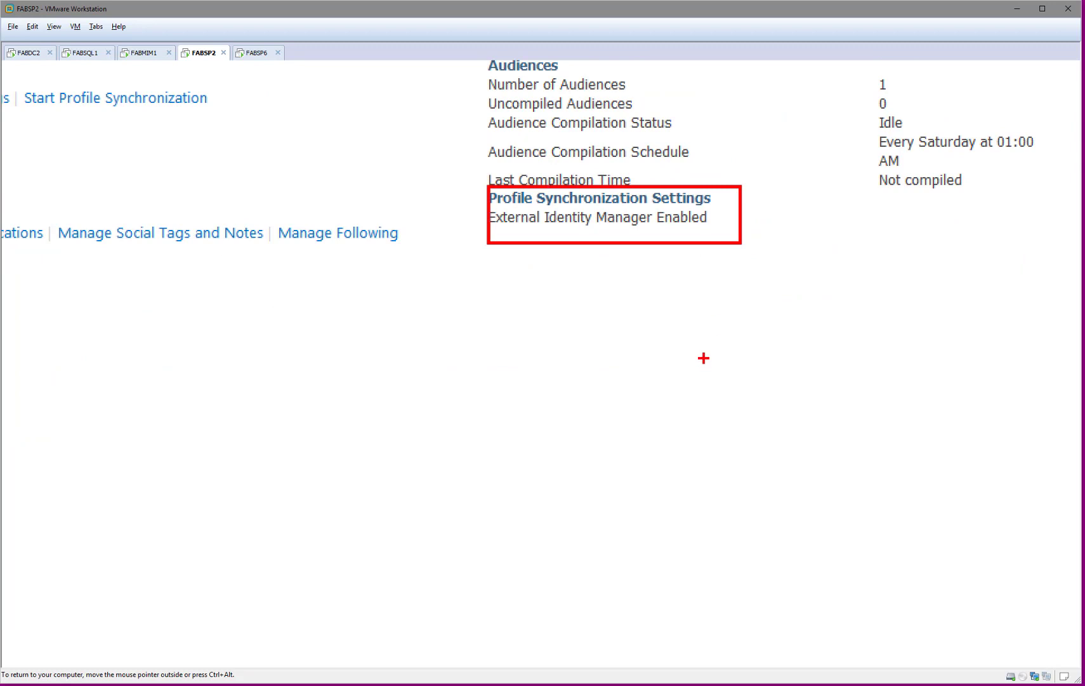
{"action": "key", "text": "Escape"}
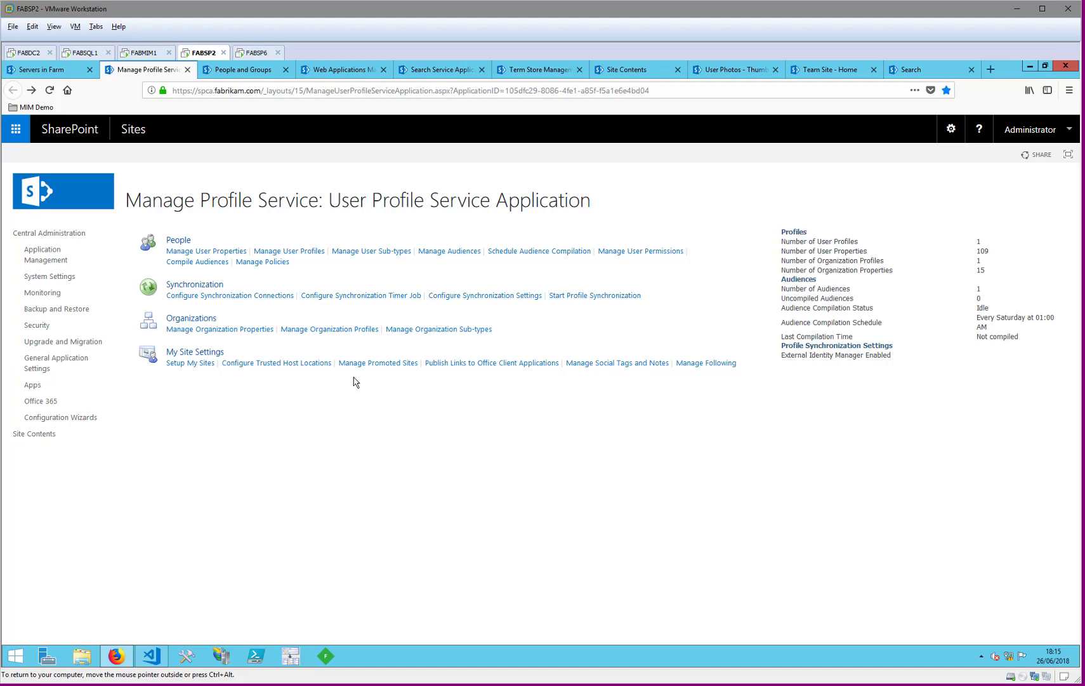
Try to create a new synchronization connection from the Synchronization Connections page, and return to the Manage Profile Service page.
{"action": "left_click", "coordinate": [216, 298]}
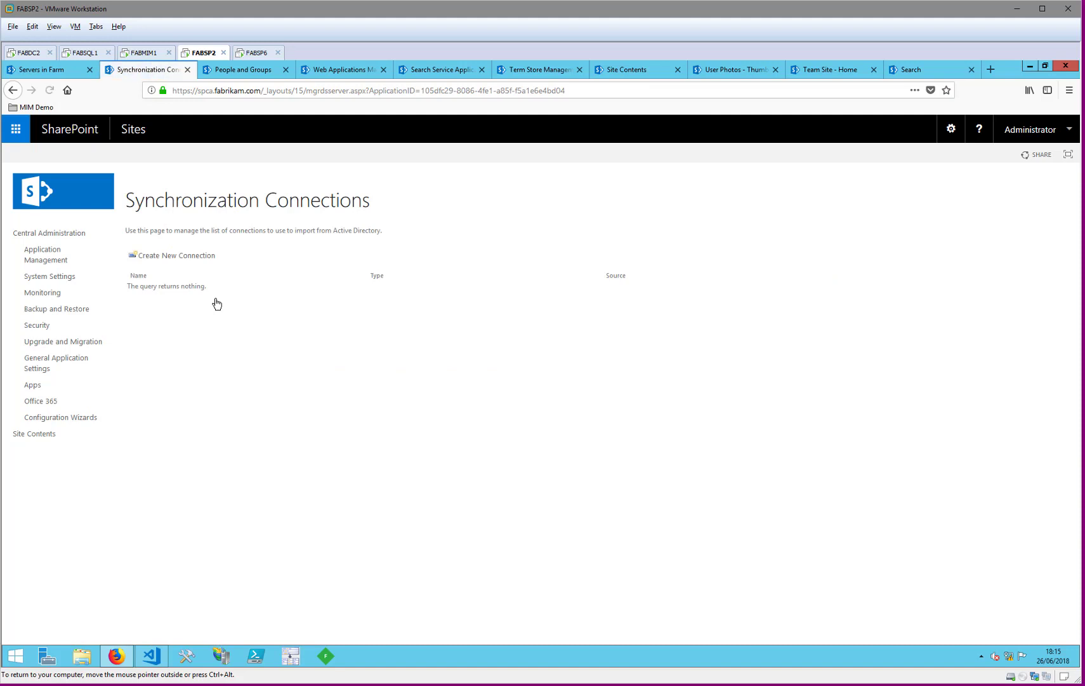
{"action": "left_click", "coordinate": [198, 263]}
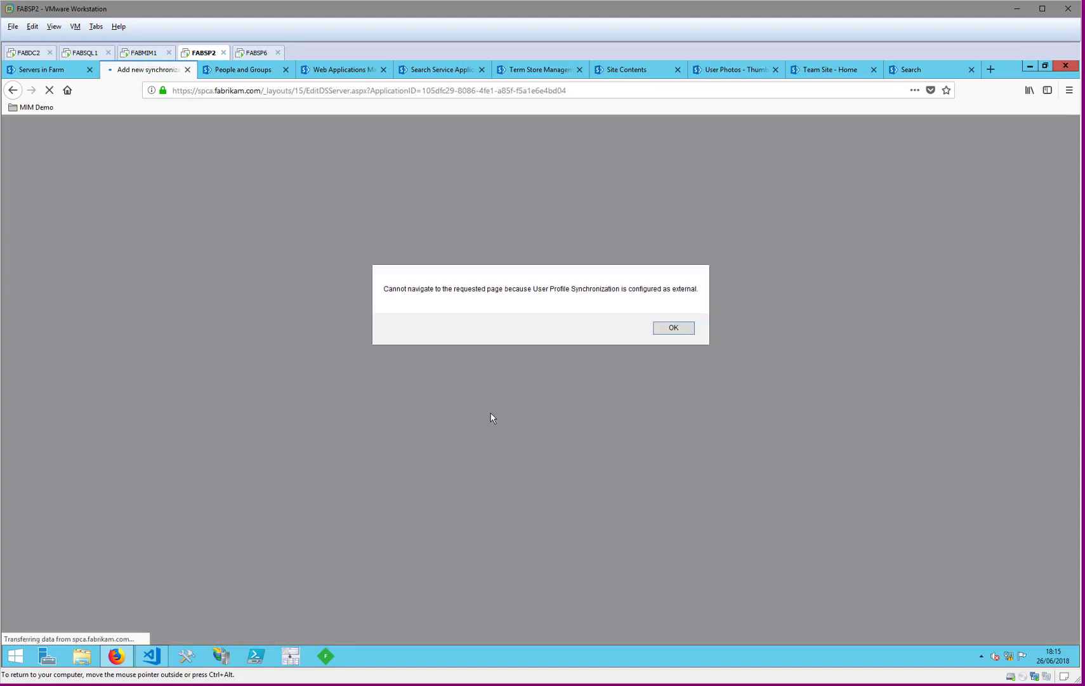
{"action": "key", "text": "ctrl+1"}
{"action": "left_click", "coordinate": [681, 330]}
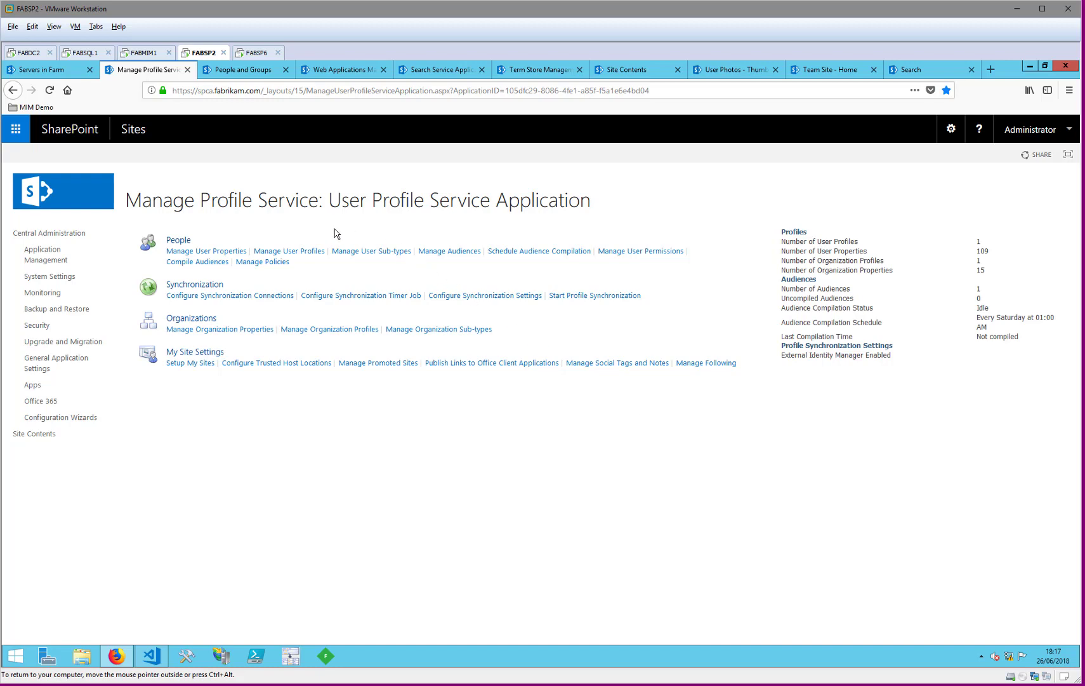
Examine the Central Administration host address up close, and show the Farm Administrators group page.
{"action": "key", "text": "ctrl+1"}
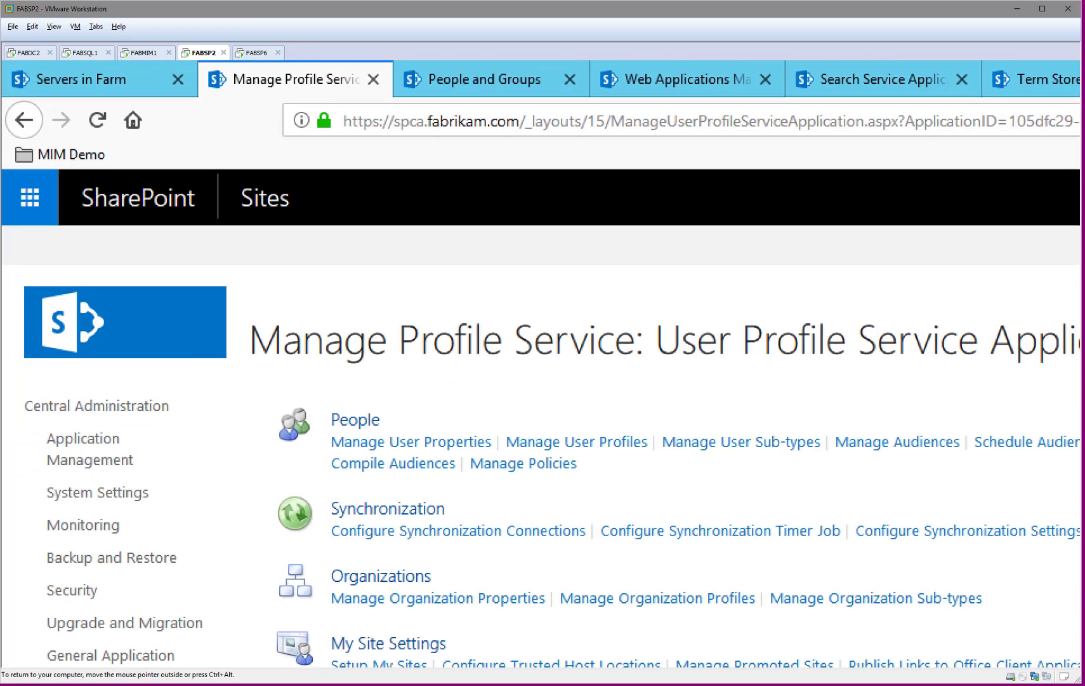
{"action": "left_click", "coordinate": [540, 273]}
{"action": "mouse_move", "coordinate": [243, 102]}
{"action": "left_mouse_down"}
{"action": "mouse_move", "coordinate": [283, 122]}
{"action": "mouse_move", "coordinate": [489, 143]}
{"action": "left_mouse_up"}
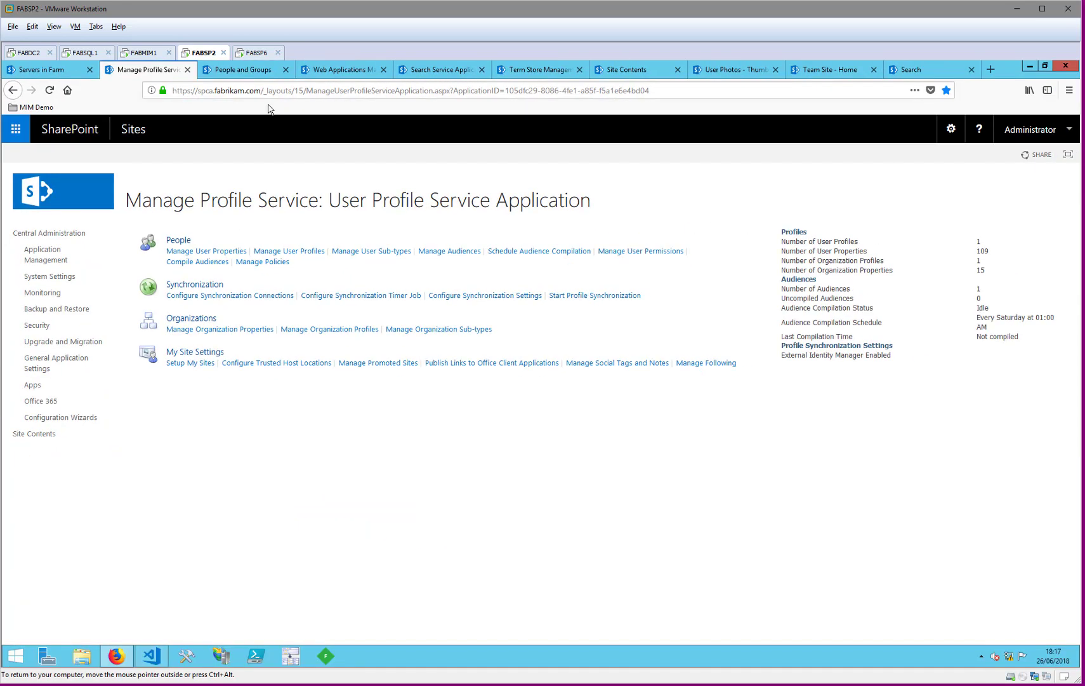
{"action": "left_click", "coordinate": [489, 89]}
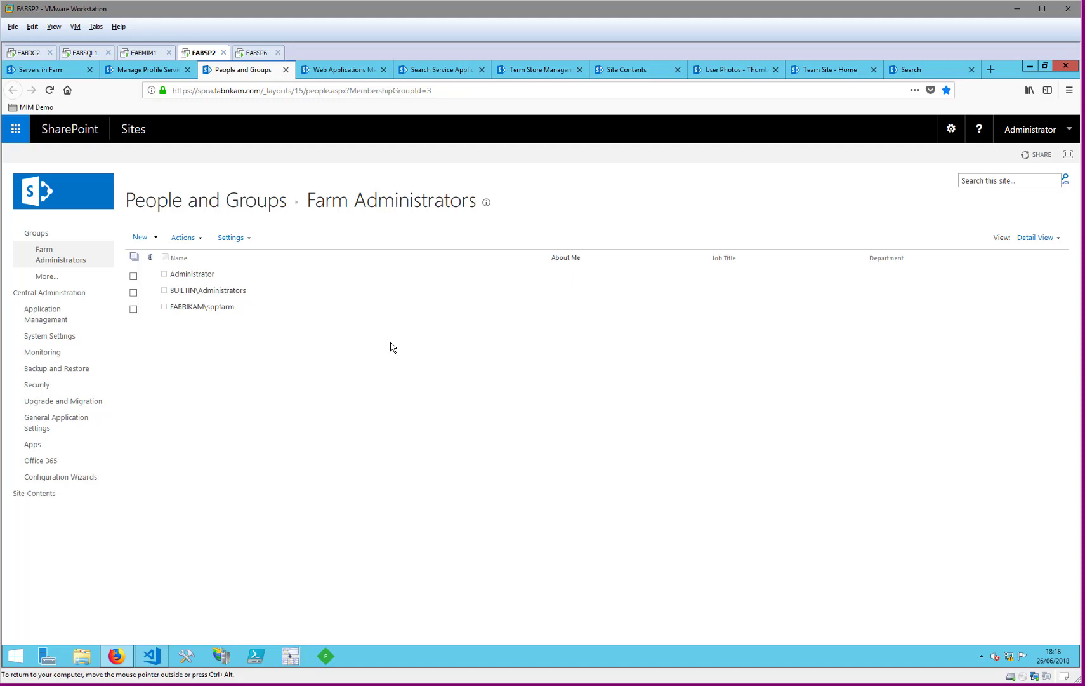
Switch to Visual Studio Code and run the whole Add-FarmAdministrator.ps1 script to add FABRIKAM\spma to the farm administrators.
{"action": "left_click", "coordinate": [142, 660]}
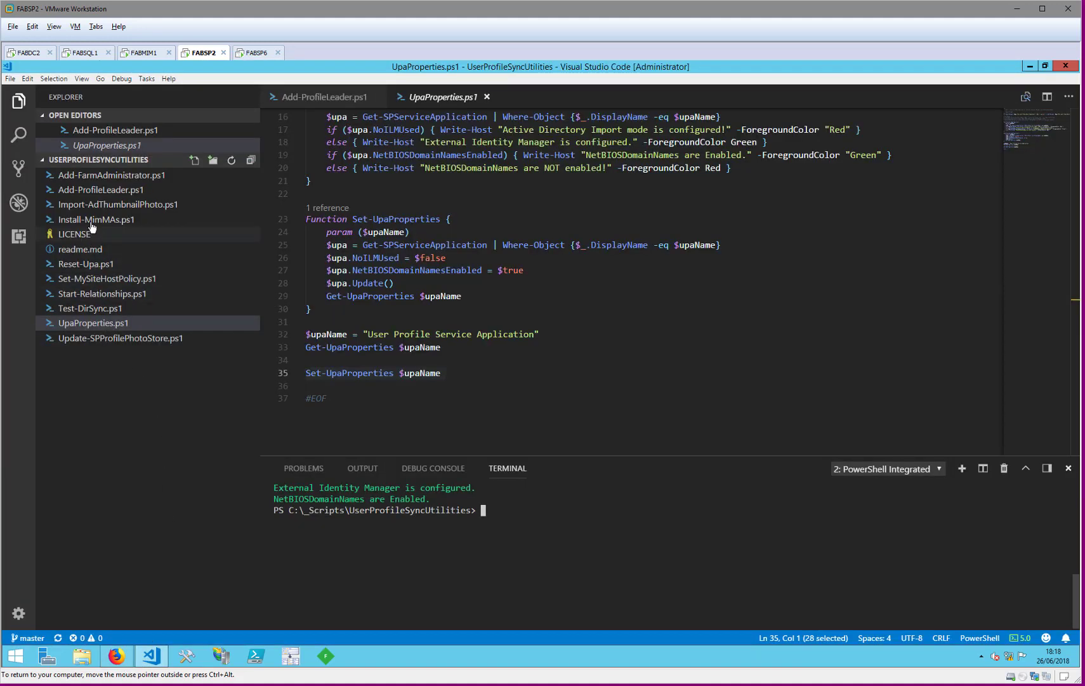
{"action": "left_click", "coordinate": [95, 182]}
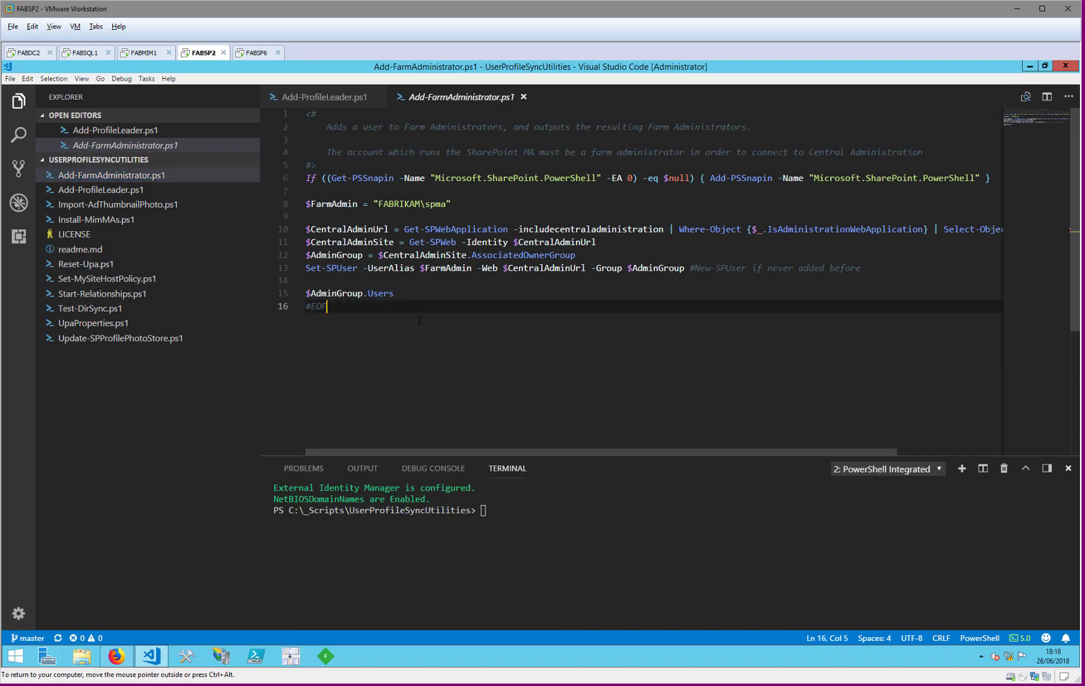
{"action": "left_click_drag", "start_coordinate": [343, 293], "coordinate": [304, 115]}
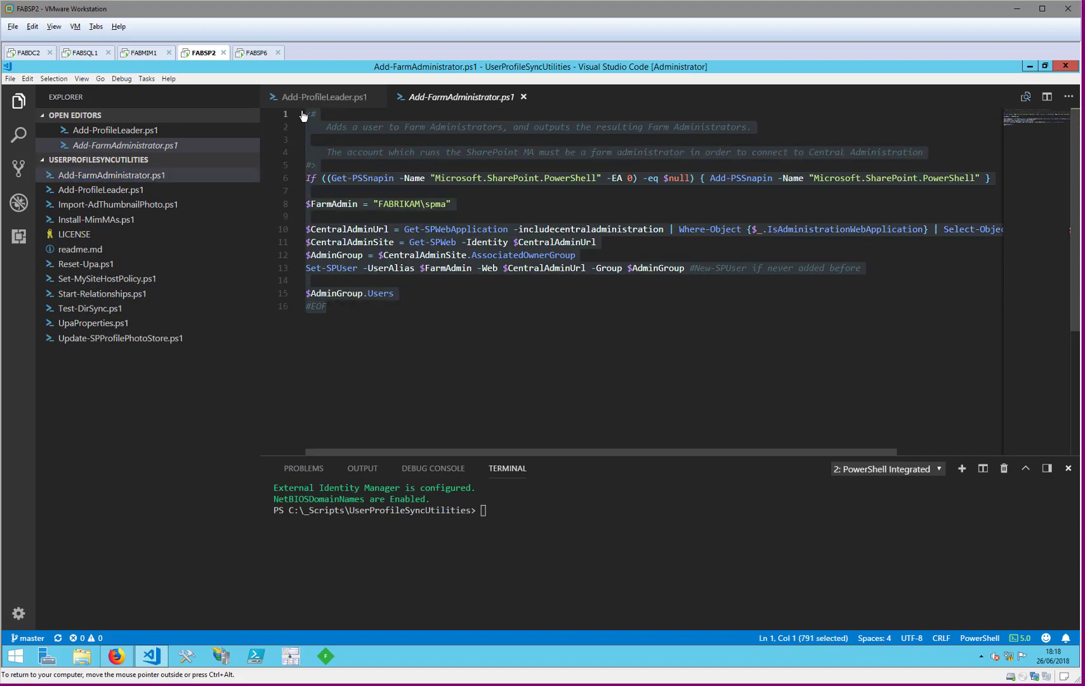
{"action": "key", "text": "F8"}
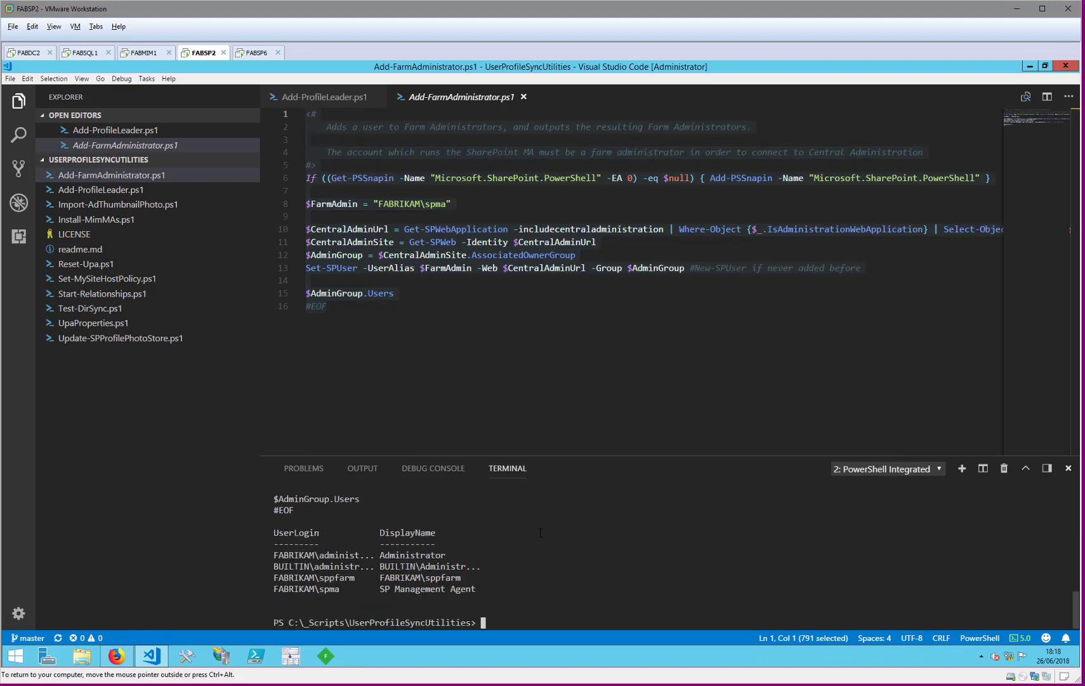
Check the FABRIKAM\spma entry in the script output, and refresh the Farm Administrators page in Firefox.
{"action": "left_click_drag", "start_coordinate": [493, 593], "coordinate": [267, 593]}
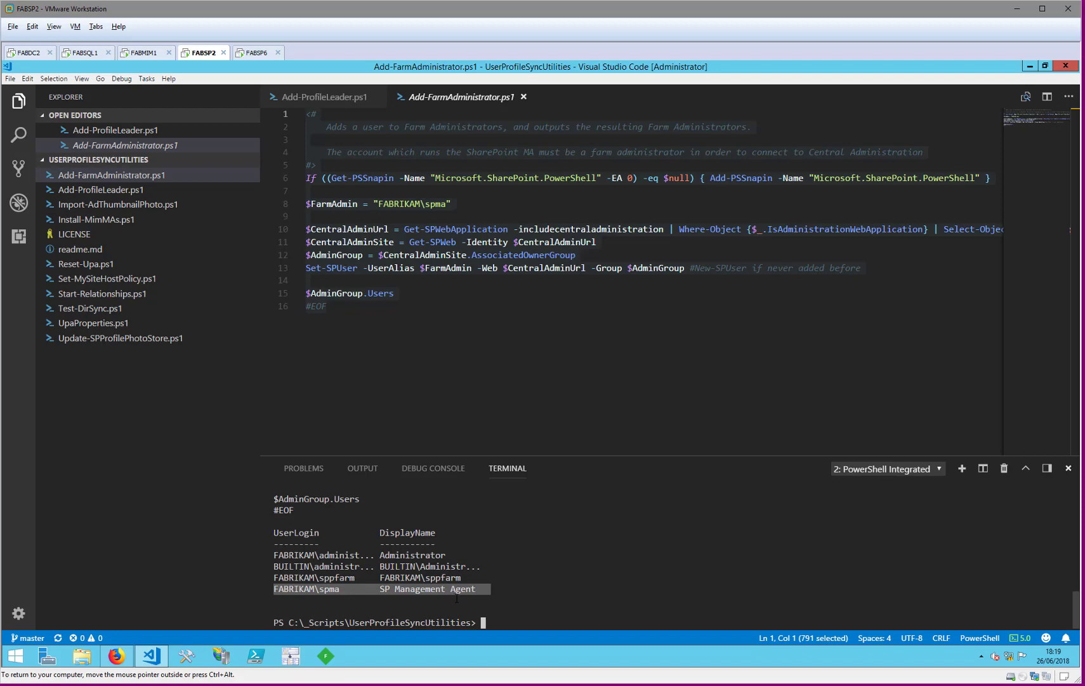
{"action": "left_click", "coordinate": [456, 597]}
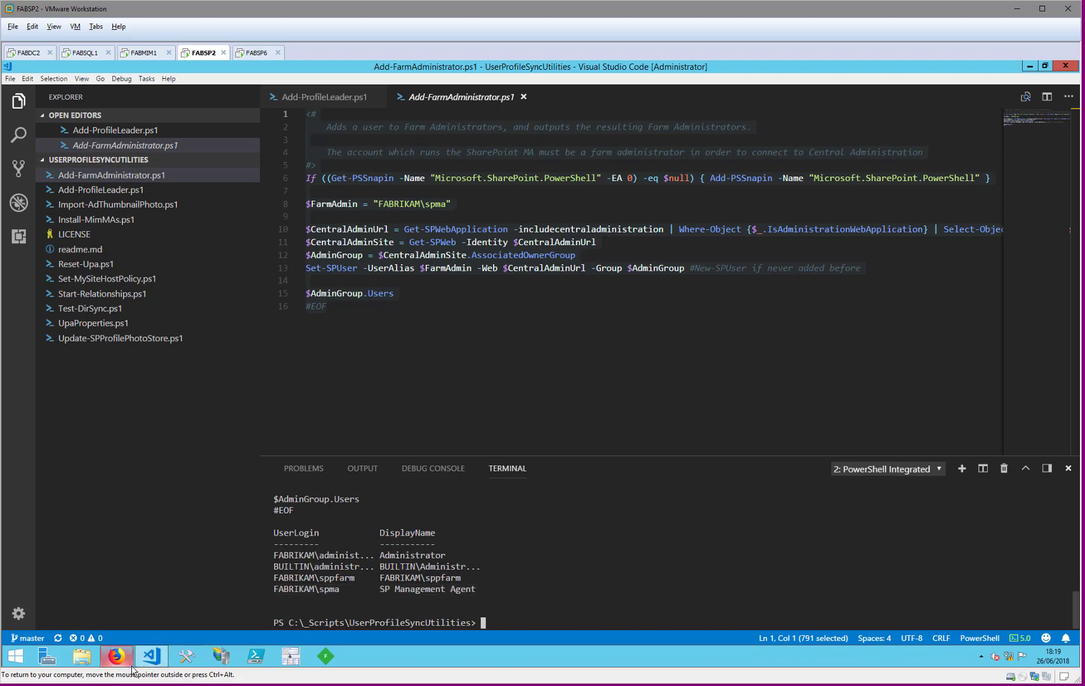
{"action": "left_click", "coordinate": [118, 657]}
{"action": "key", "text": "F5"}
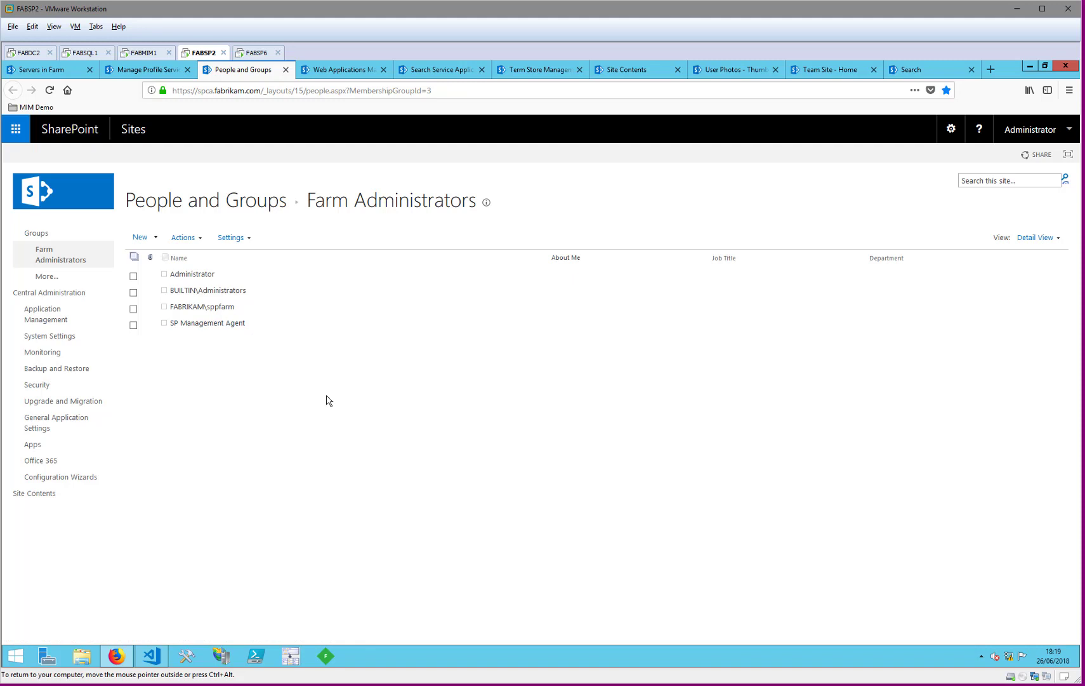
Review the permission policy levels of the SharePoint OneDrive web application and close the dialog.
{"action": "left_click", "coordinate": [351, 70]}
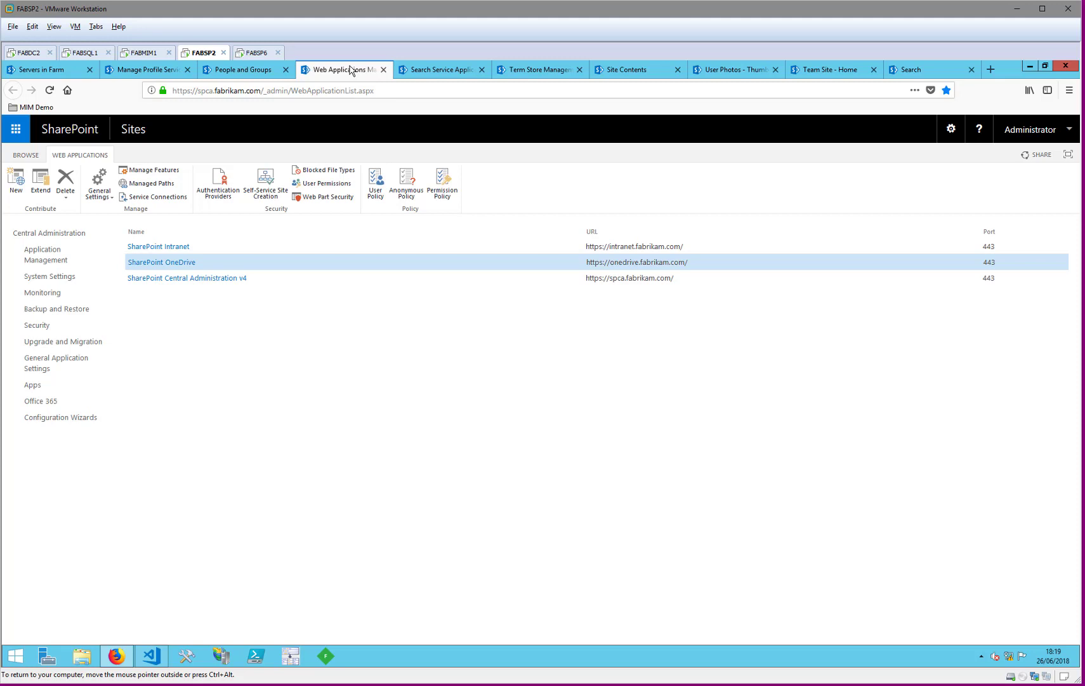
{"action": "left_click", "coordinate": [442, 185]}
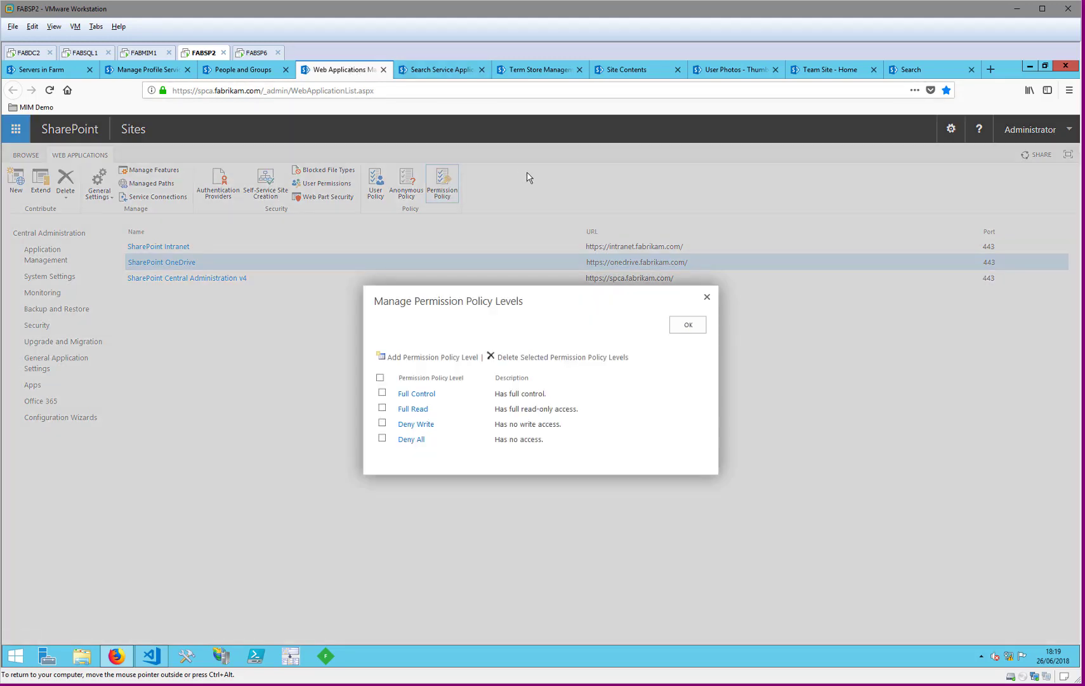
{"action": "left_click", "coordinate": [709, 297]}
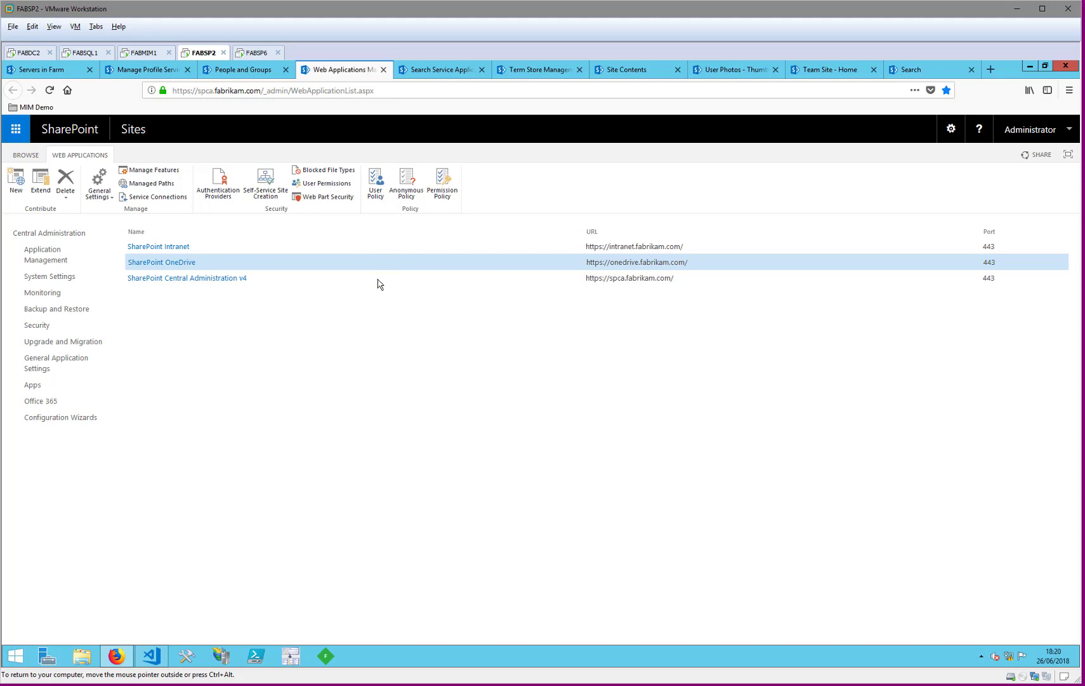
Run all of Set-MySiteHostPolicy.ps1 to add the MIM Photo Import policy for FABRIKAM\spma to the OneDrive web application, and return to Firefox.
{"action": "left_click", "coordinate": [117, 656]}
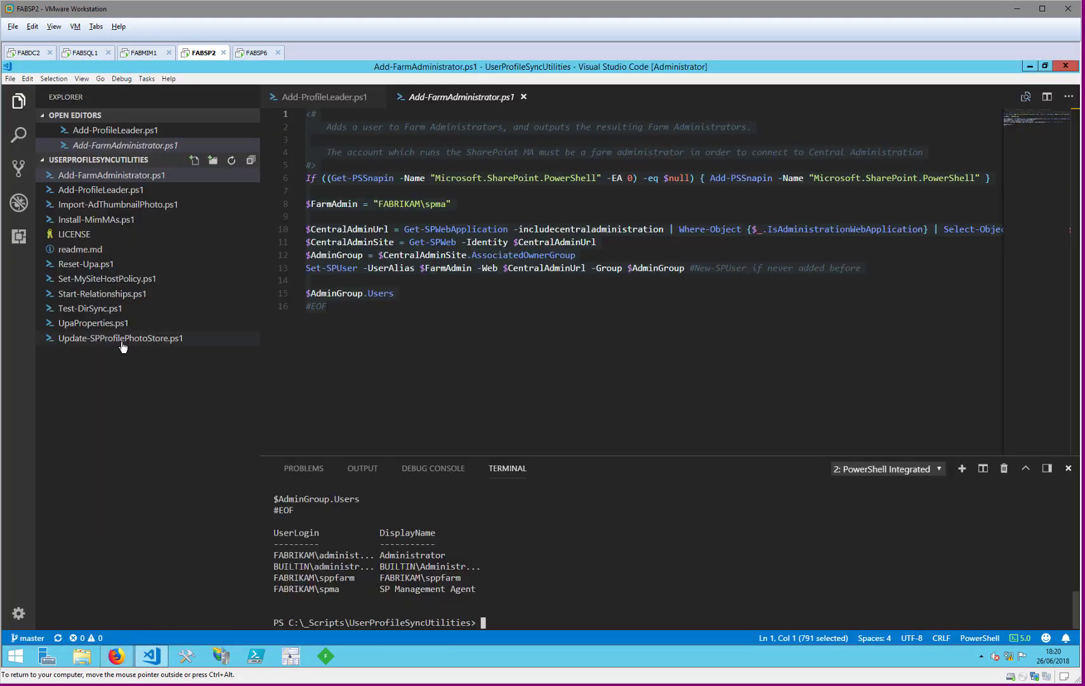
{"action": "left_click", "coordinate": [112, 284]}
{"action": "left_click", "coordinate": [108, 278]}
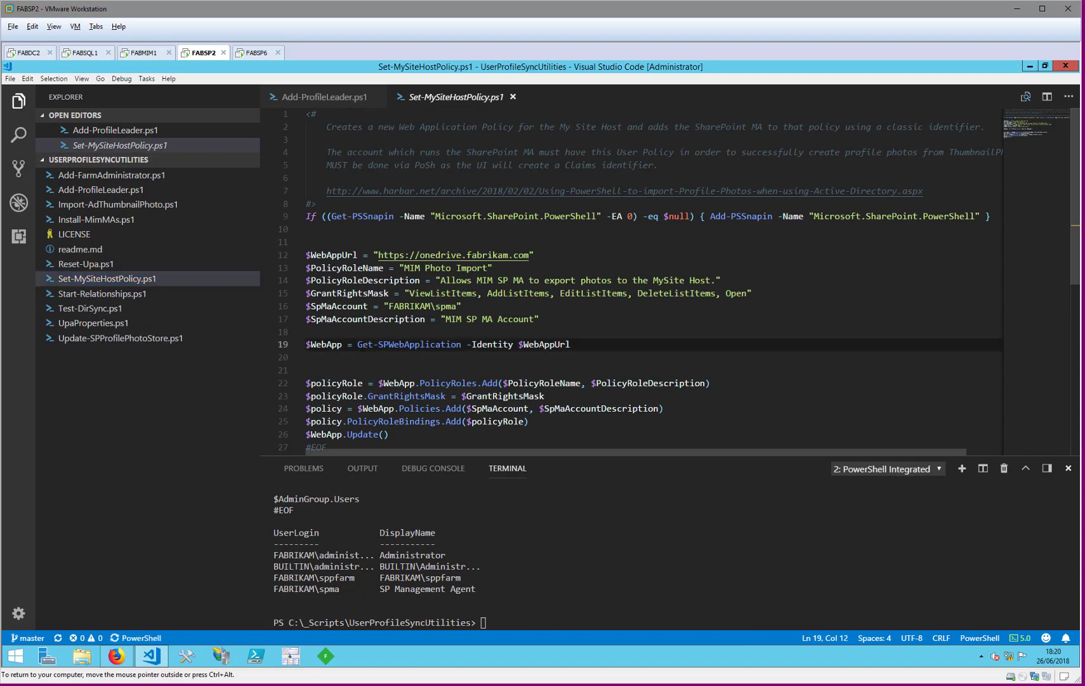
{"action": "key", "text": "ctrl+a"}
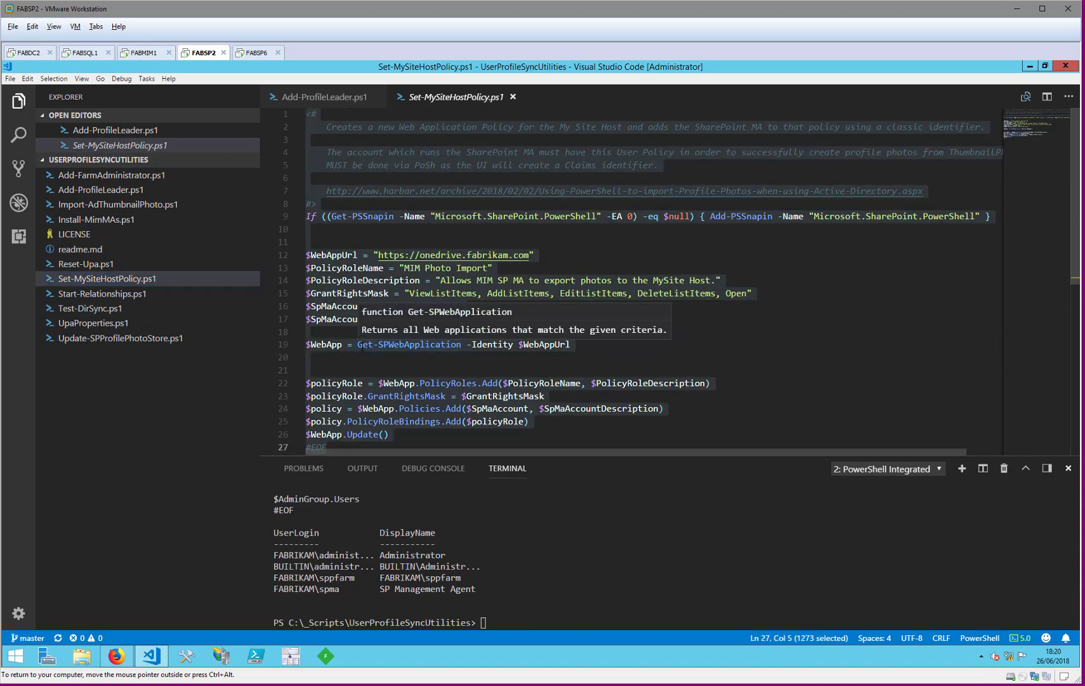
{"action": "key", "text": "F8"}
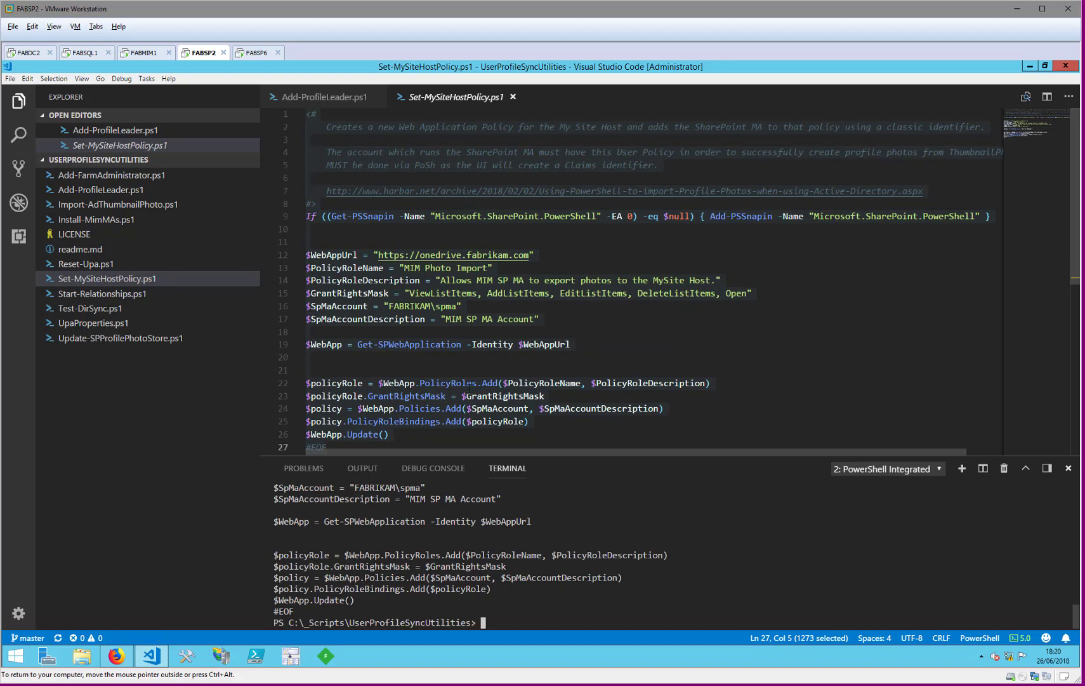
{"action": "left_click", "coordinate": [123, 660]}
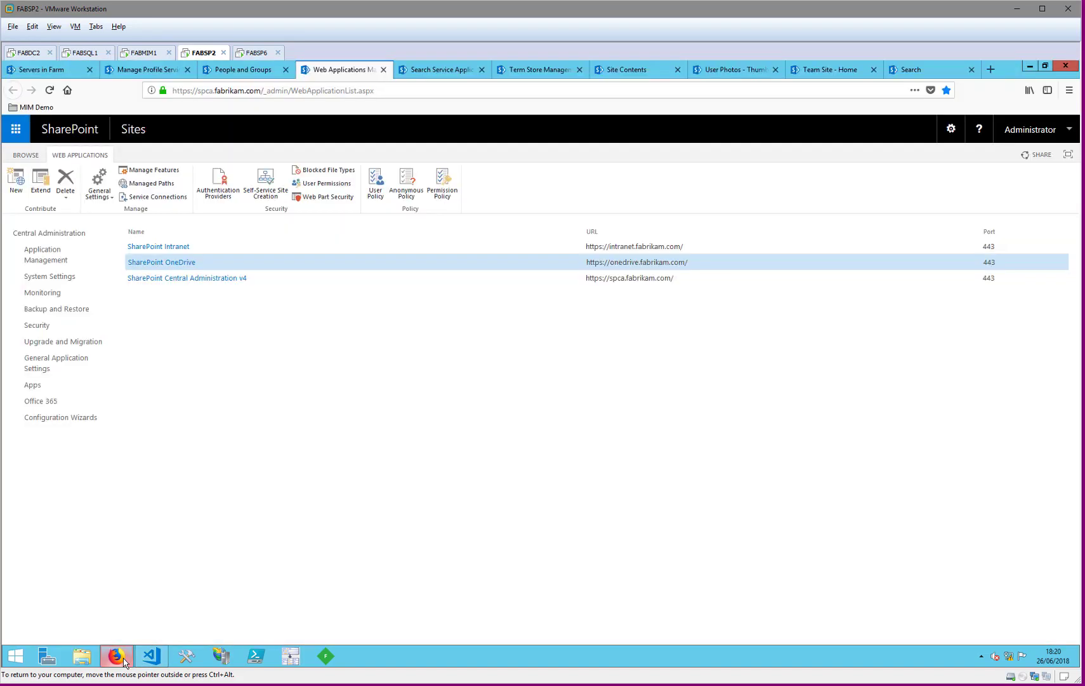
Refresh the web applications list and check the MIM Photo Import entry in the SharePoint OneDrive permission policy levels.
{"action": "key", "text": "F5"}
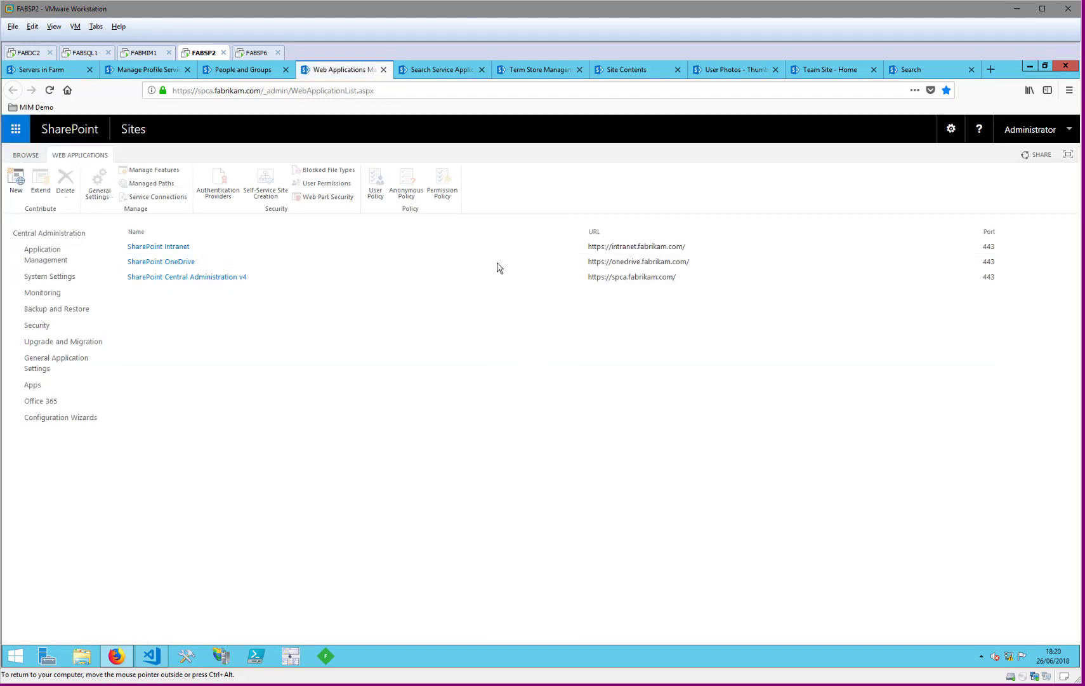
{"action": "left_click", "coordinate": [497, 267]}
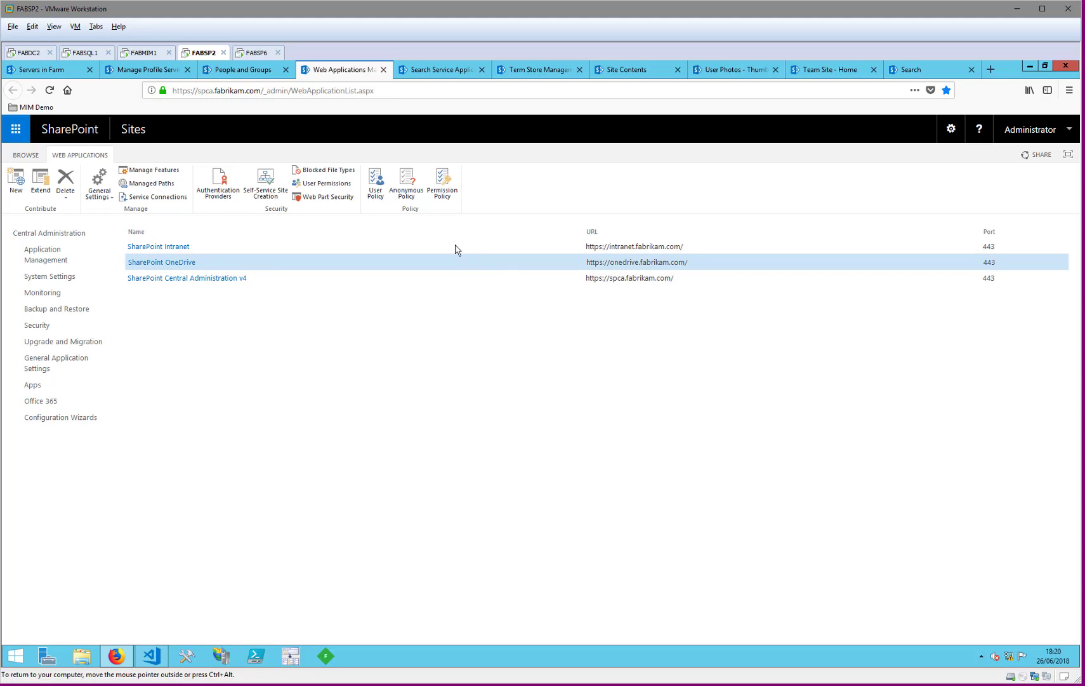
{"action": "left_click", "coordinate": [442, 198]}
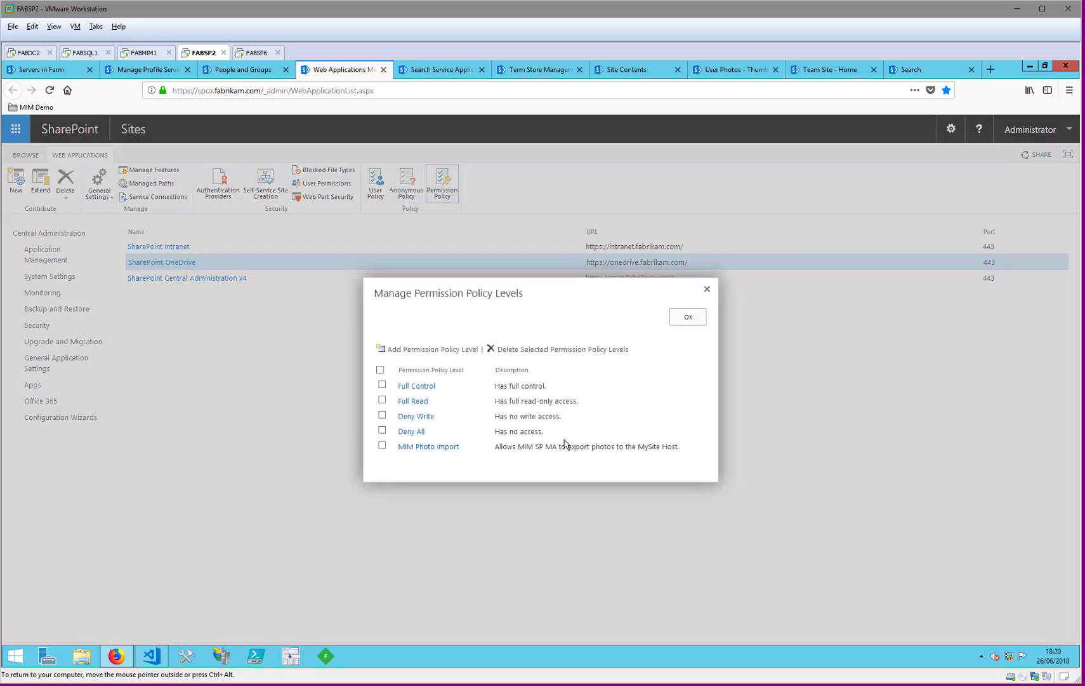
{"action": "key", "text": "ctrl+1"}
{"action": "left_click", "coordinate": [356, 302]}
{"action": "left_click_drag", "start_coordinate": [212, 321], "coordinate": [338, 347]}
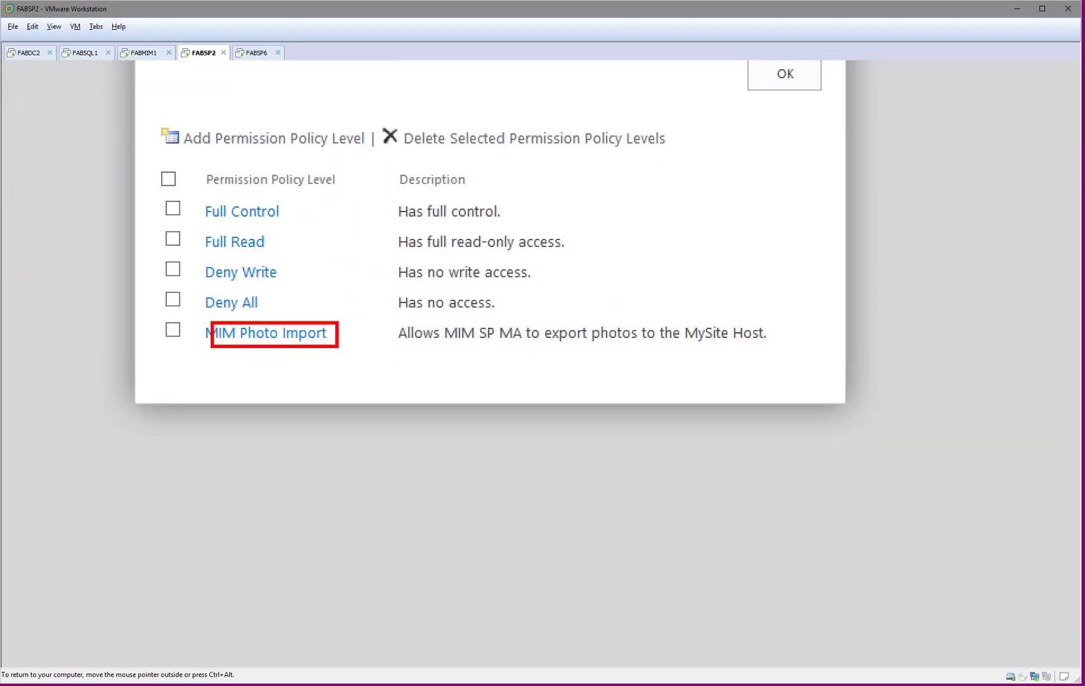
{"action": "key", "text": "Escape"}
Review the list and site permissions granted by the MIM Photo Import policy level, and close it and the policy levels dialog.
{"action": "left_click", "coordinate": [450, 448]}
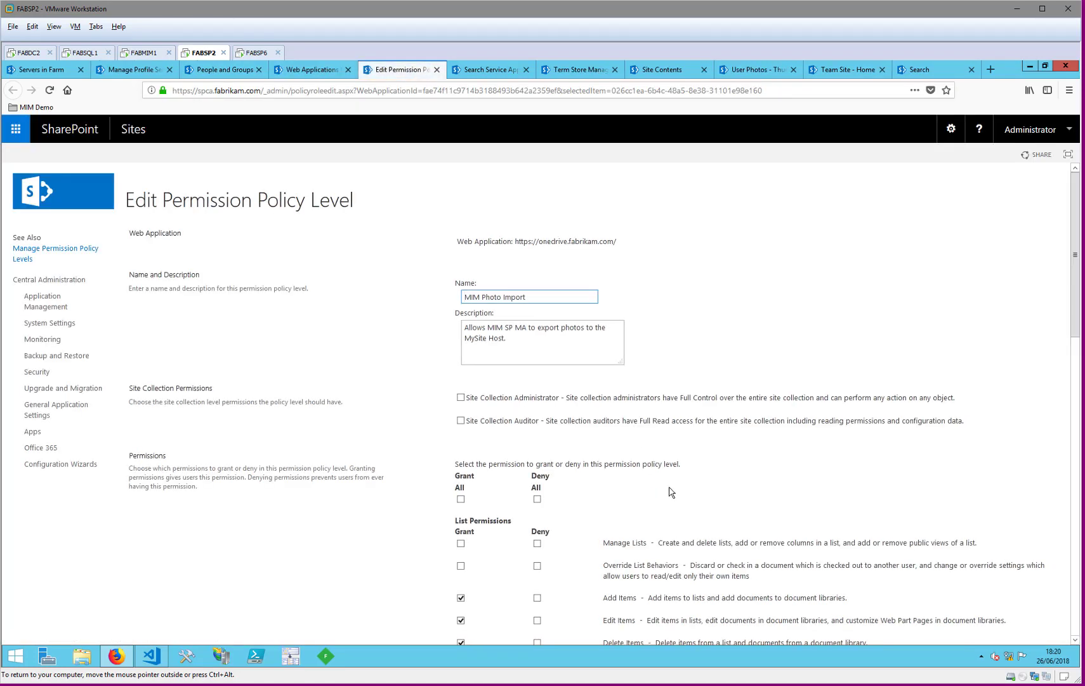
{"action": "scroll", "coordinate": [684, 487], "scroll_direction": "down", "scroll_amount": 3}
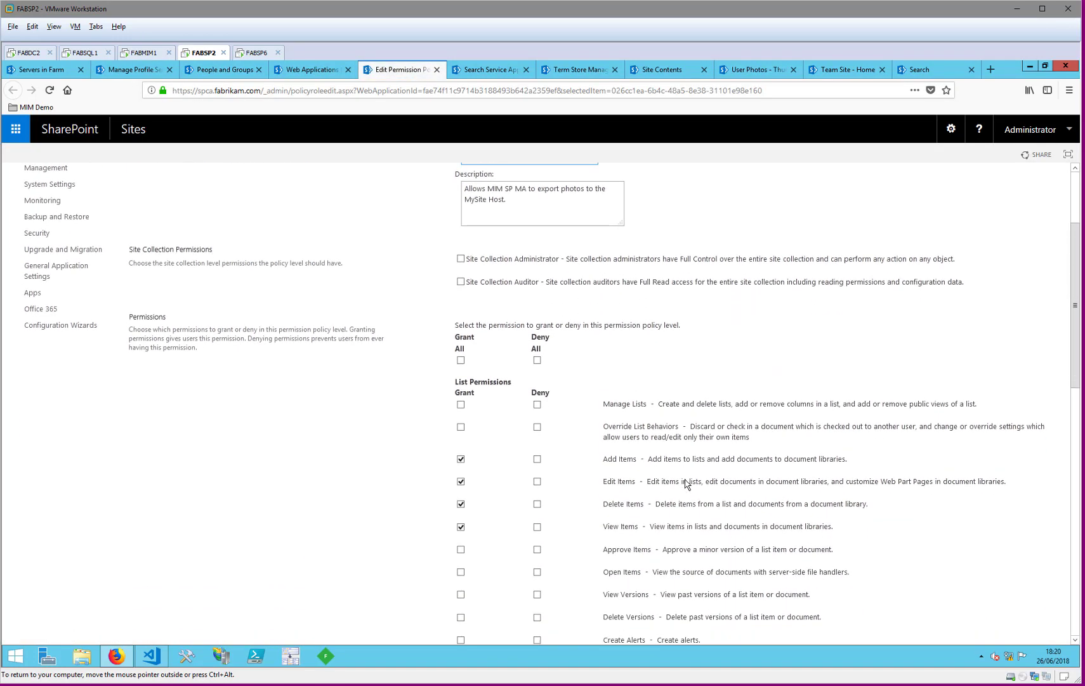
{"action": "scroll", "coordinate": [651, 446], "scroll_direction": "down", "scroll_amount": 4}
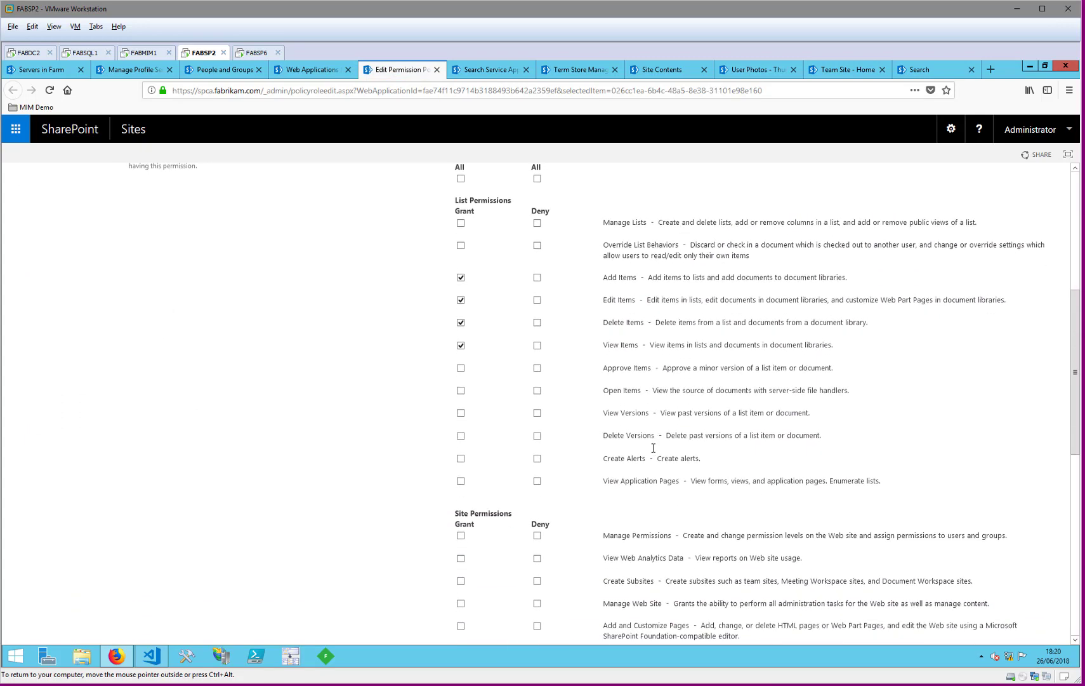
{"action": "scroll", "coordinate": [654, 450], "scroll_direction": "down", "scroll_amount": 5}
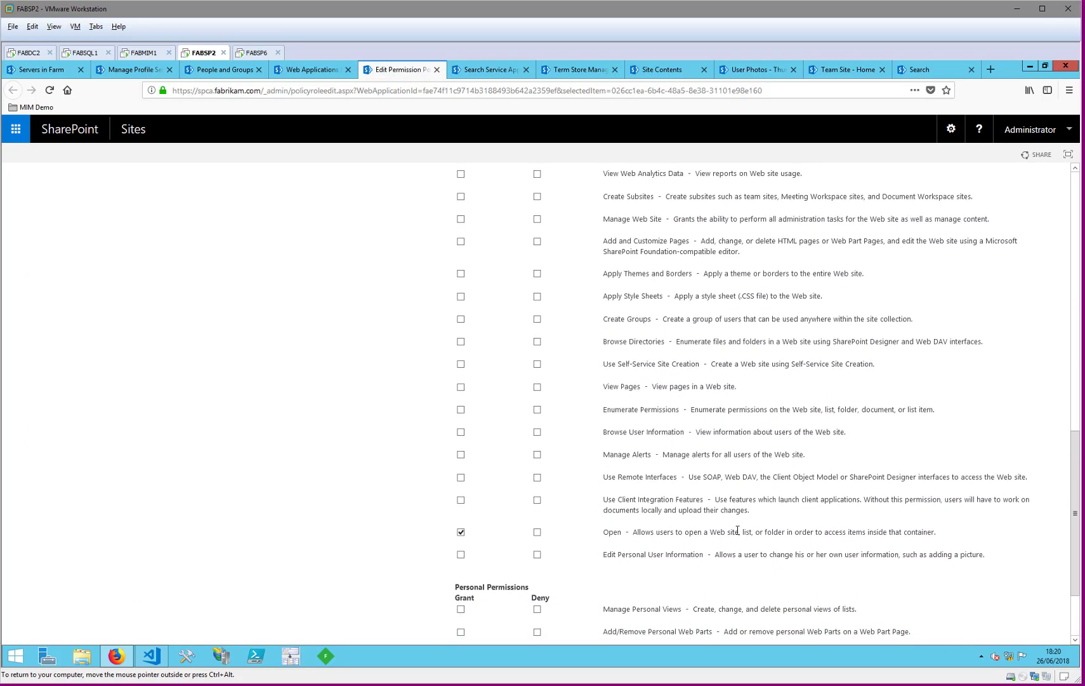
{"action": "scroll", "coordinate": [744, 519], "scroll_direction": "down", "scroll_amount": 2}
{"action": "scroll", "coordinate": [745, 514], "scroll_direction": "up", "scroll_amount": 9}
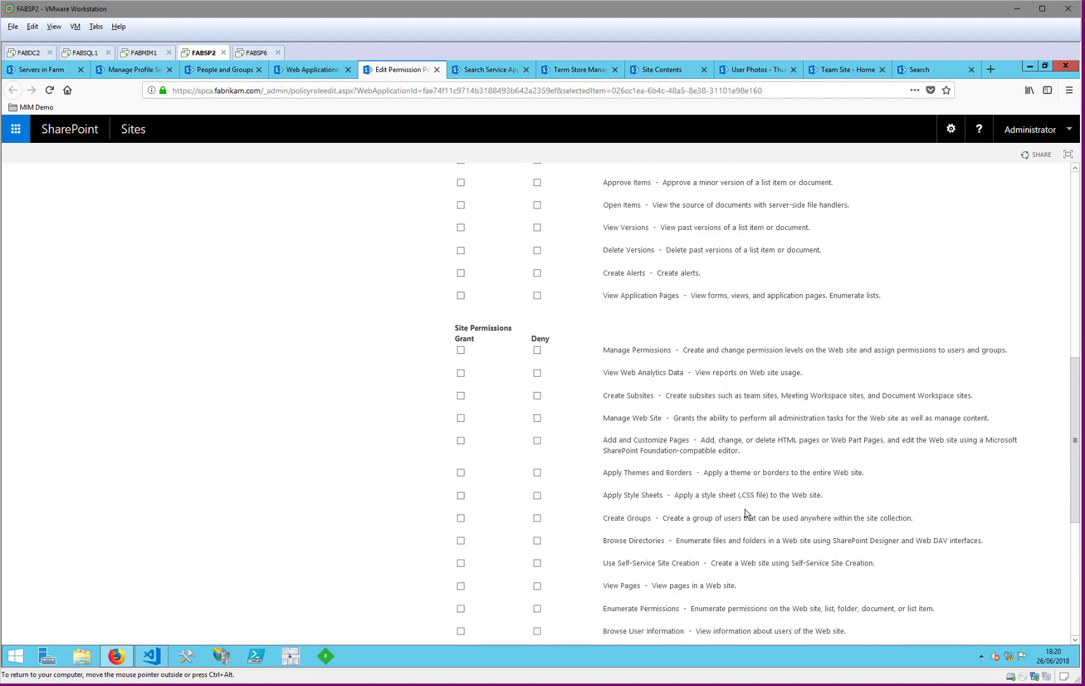
{"action": "scroll", "coordinate": [746, 509], "scroll_direction": "up", "scroll_amount": 5}
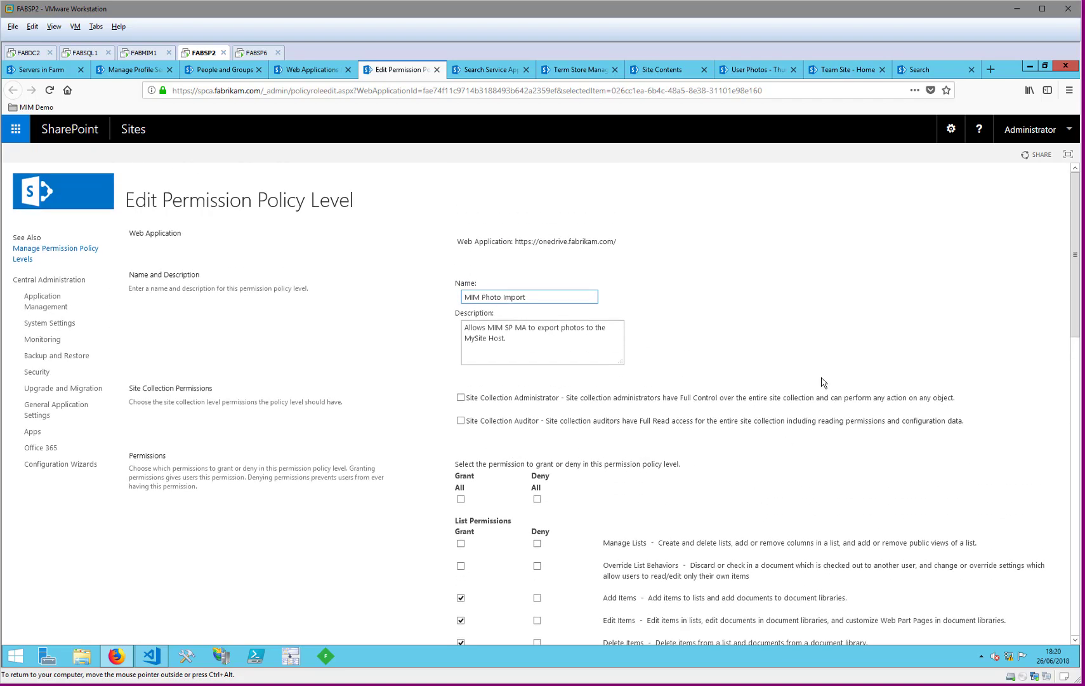
{"action": "left_click", "coordinate": [436, 70]}
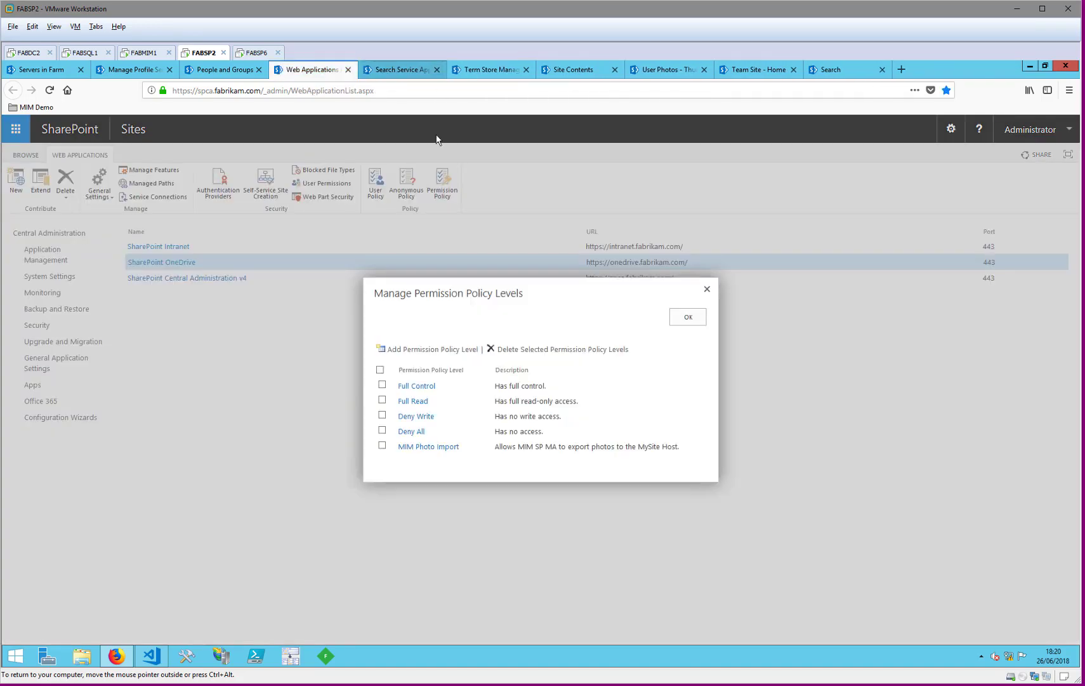
{"action": "left_click", "coordinate": [704, 289]}
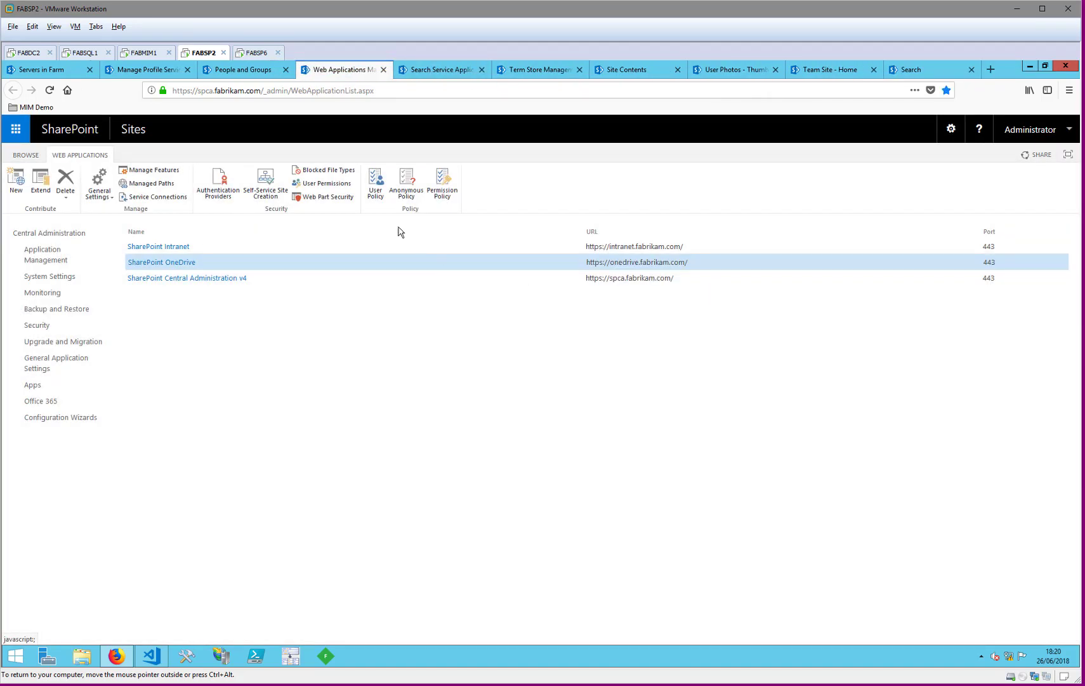
Check the MIM SP MA Account entry in the user policy of the SharePoint OneDrive web application and close the dialog.
{"action": "left_click", "coordinate": [375, 198]}
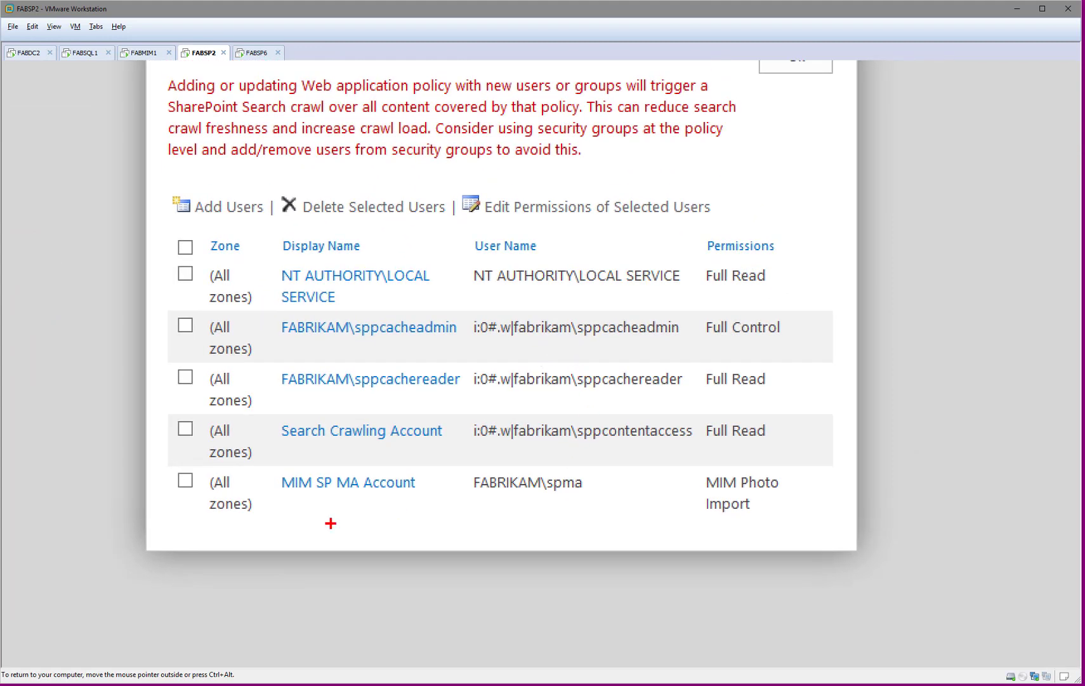
{"action": "mouse_move", "coordinate": [171, 466]}
{"action": "left_mouse_down"}
{"action": "mouse_move", "coordinate": [777, 510]}
{"action": "mouse_move", "coordinate": [826, 533]}
{"action": "left_mouse_up"}
{"action": "mouse_move", "coordinate": [459, 498]}
{"action": "left_mouse_down"}
{"action": "mouse_move", "coordinate": [574, 485]}
{"action": "mouse_move", "coordinate": [616, 468]}
{"action": "left_mouse_up"}
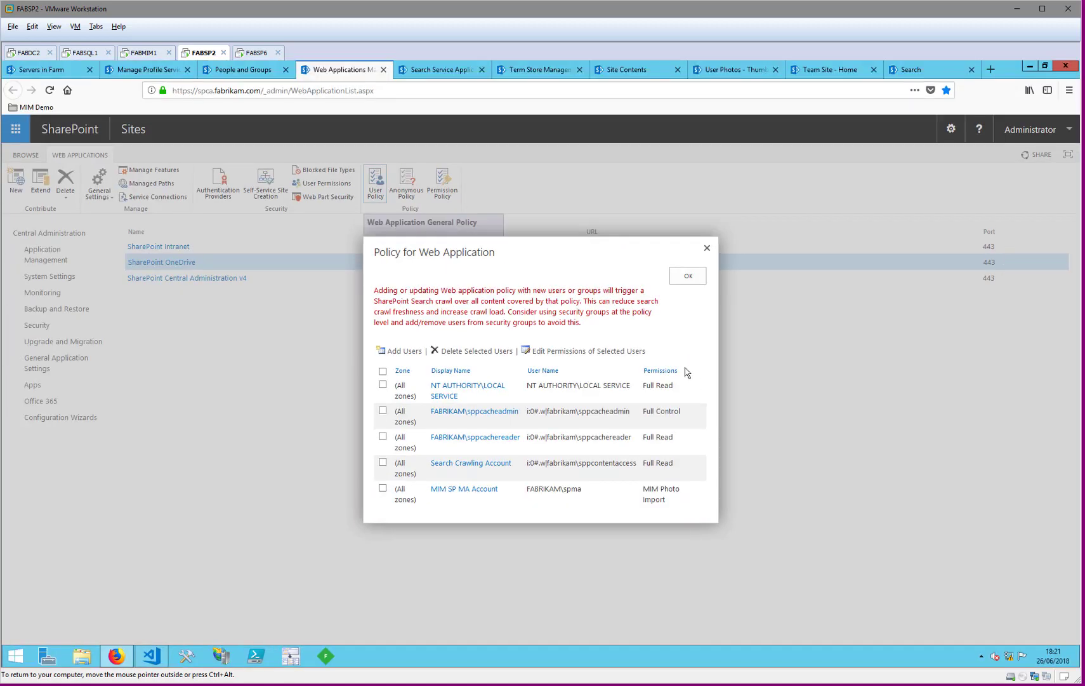
{"action": "left_click", "coordinate": [708, 252]}
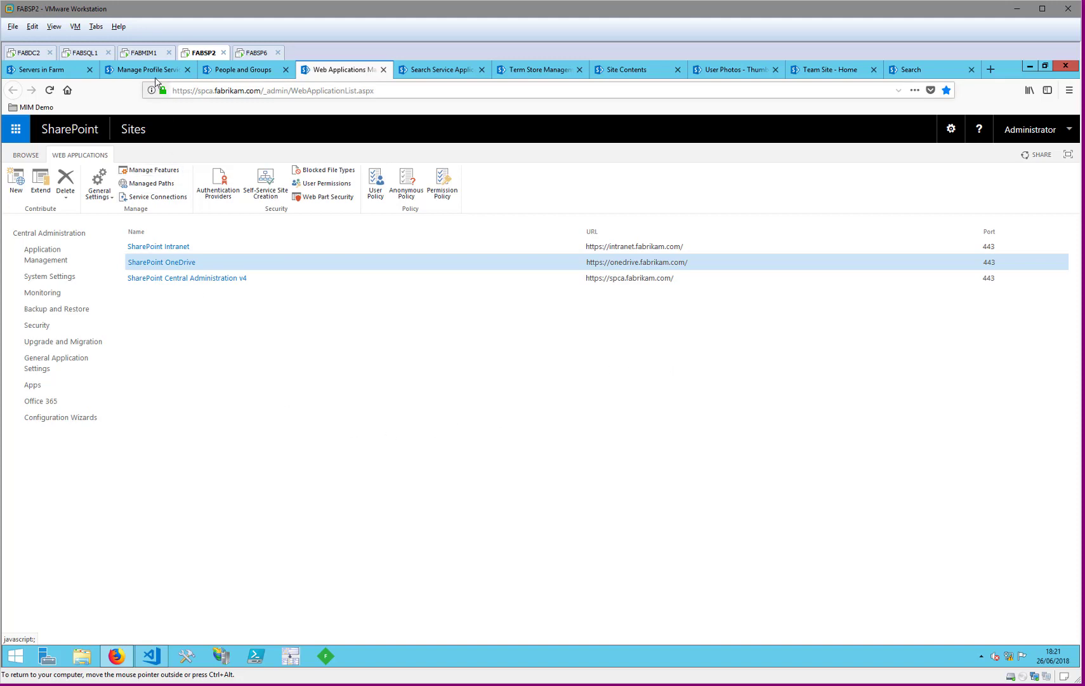
Switch to the FABMIM1 virtual machine, close Firefox, and clear the other windows away from Synchronization Service Manager.
{"action": "left_click", "coordinate": [135, 57]}
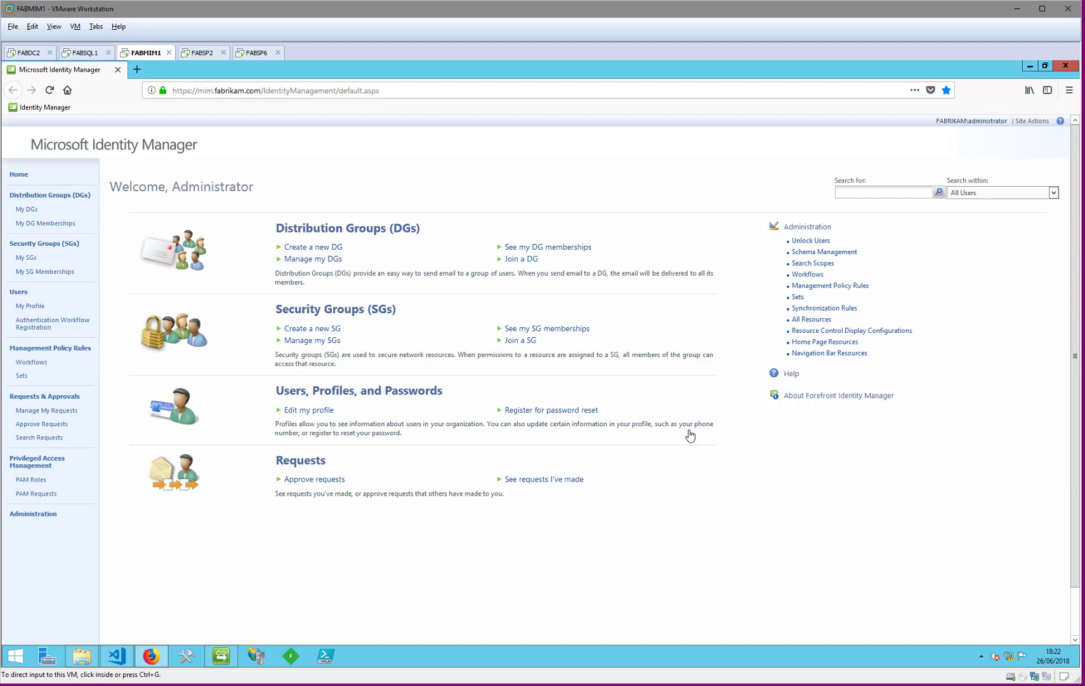
{"action": "left_click", "coordinate": [1067, 67]}
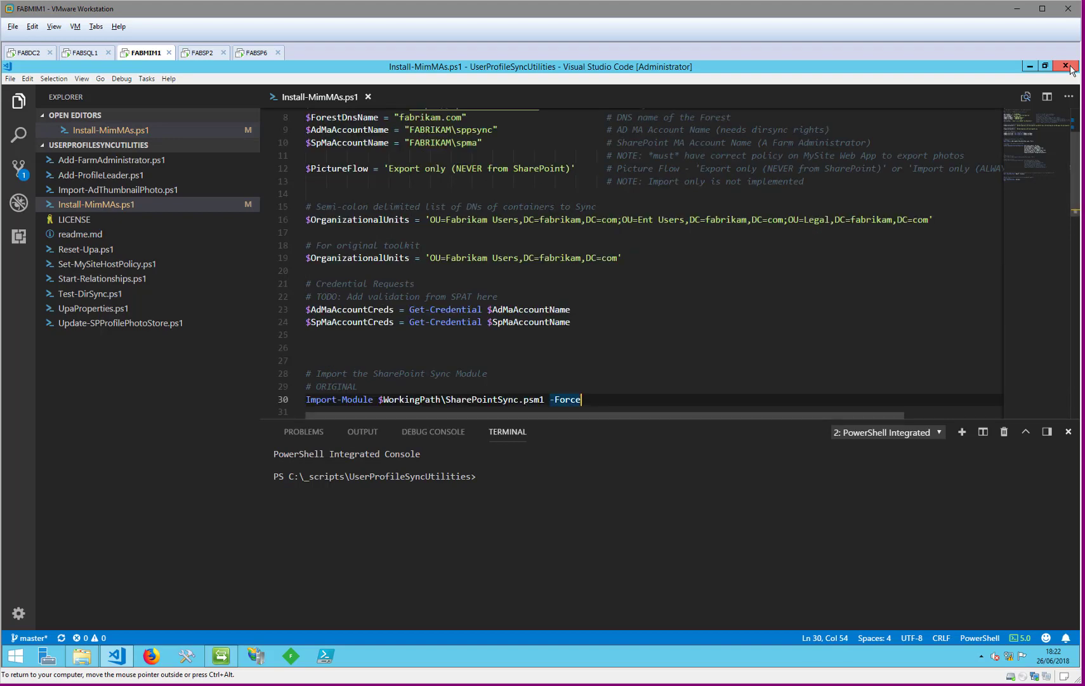
{"action": "left_click", "coordinate": [1028, 65]}
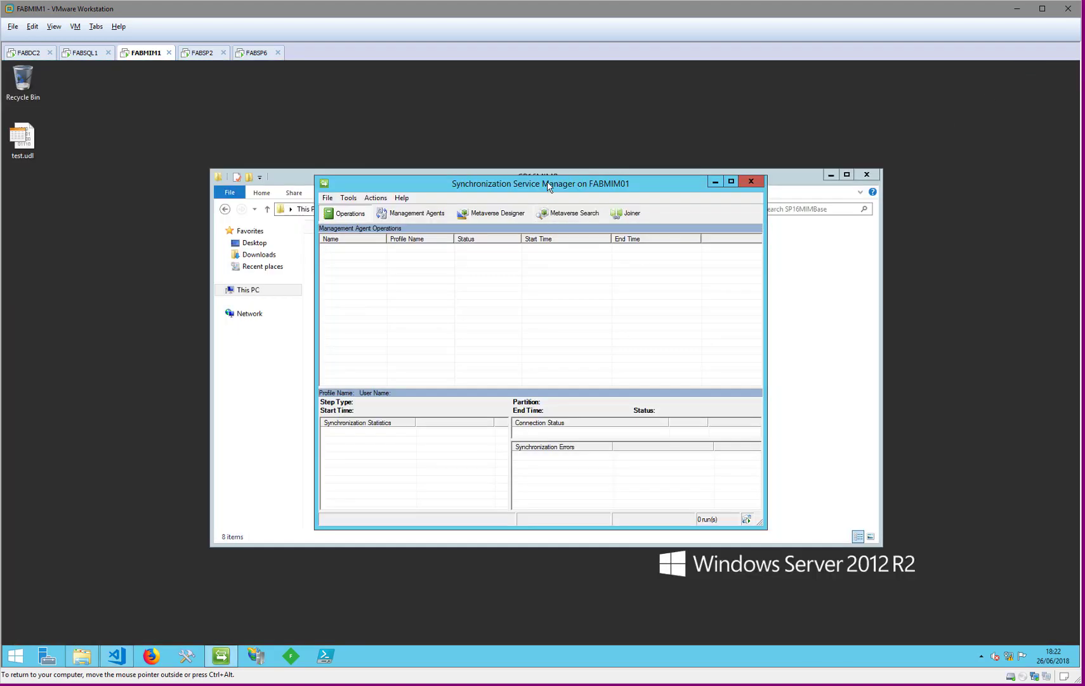
{"action": "left_click_drag", "start_coordinate": [550, 185], "coordinate": [564, 235]}
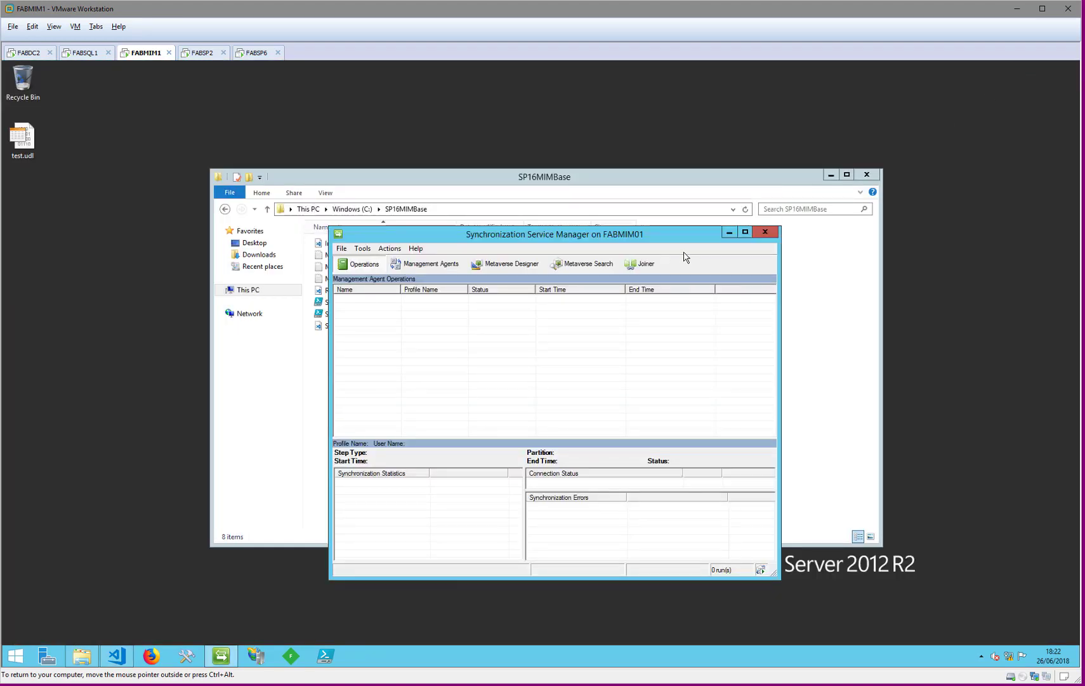
{"action": "left_click", "coordinate": [831, 175]}
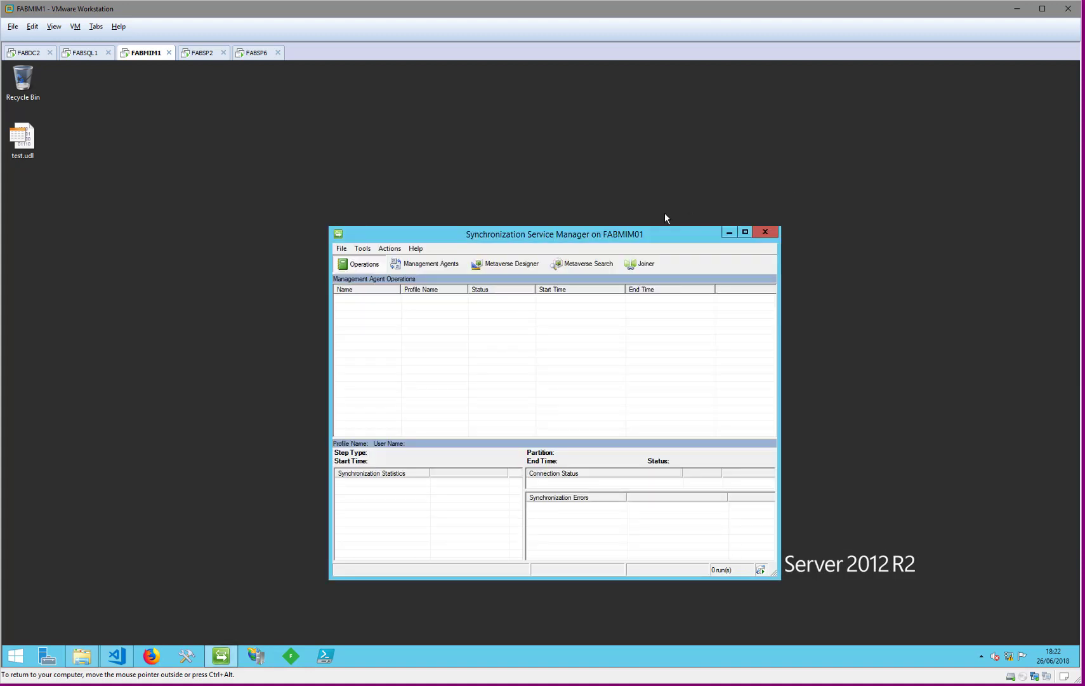
{"action": "left_click_drag", "start_coordinate": [626, 239], "coordinate": [573, 162]}
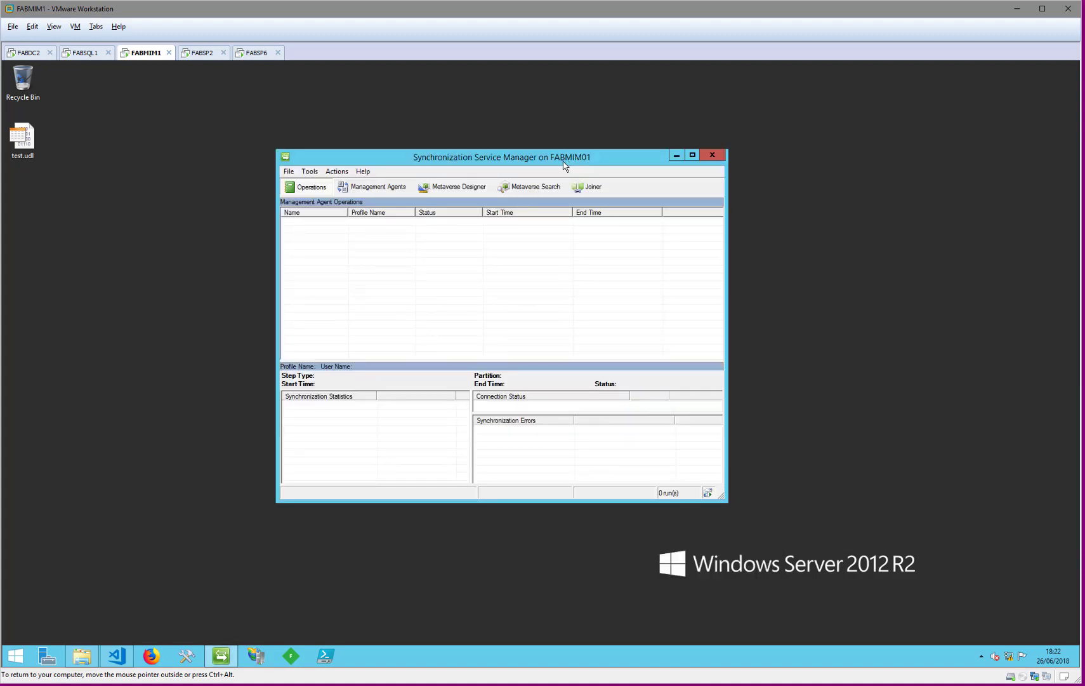
Examine the connector types available for a new management agent, choose SharePoint Profile Store, and cancel the creation.
{"action": "left_click", "coordinate": [396, 188]}
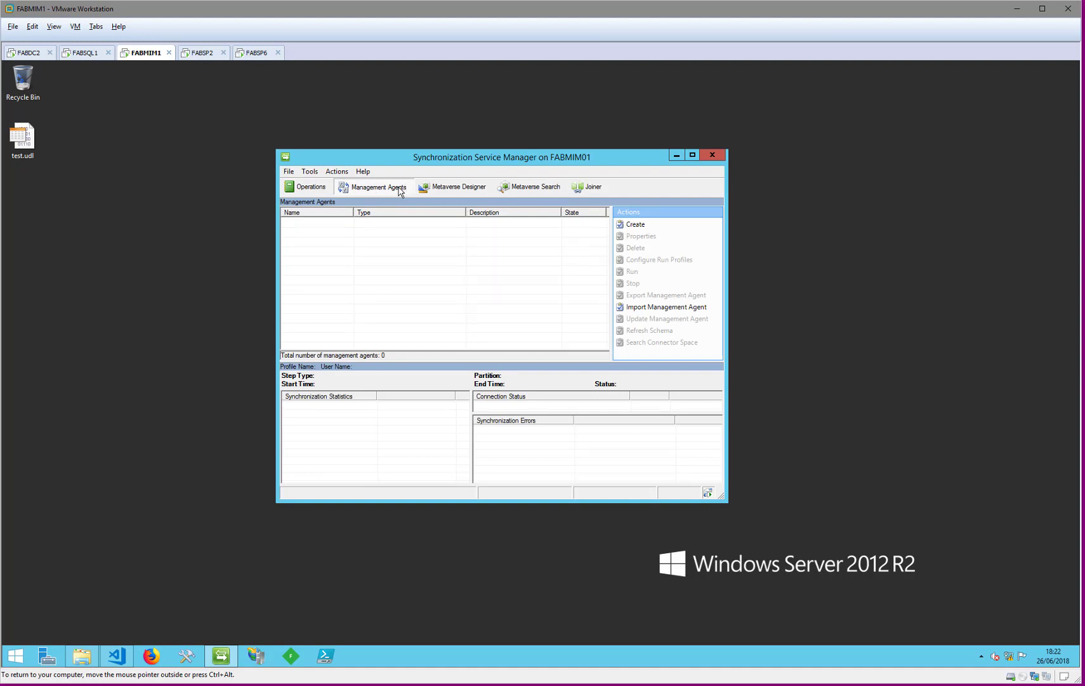
{"action": "right_click", "coordinate": [382, 229]}
{"action": "left_click", "coordinate": [406, 253]}
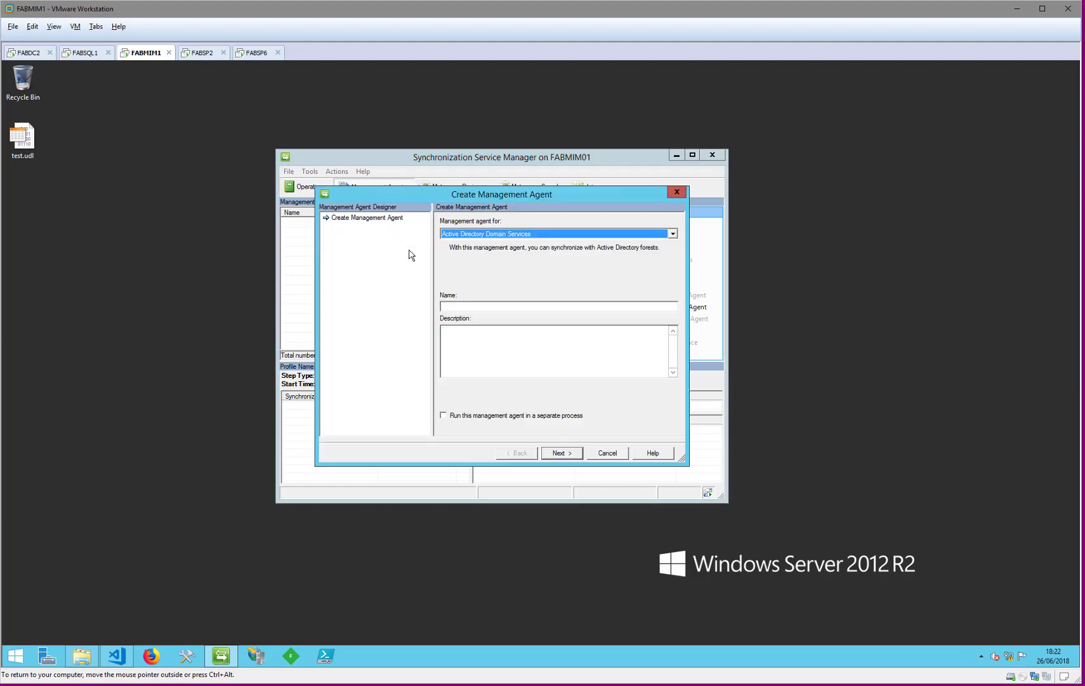
{"action": "left_click", "coordinate": [505, 234]}
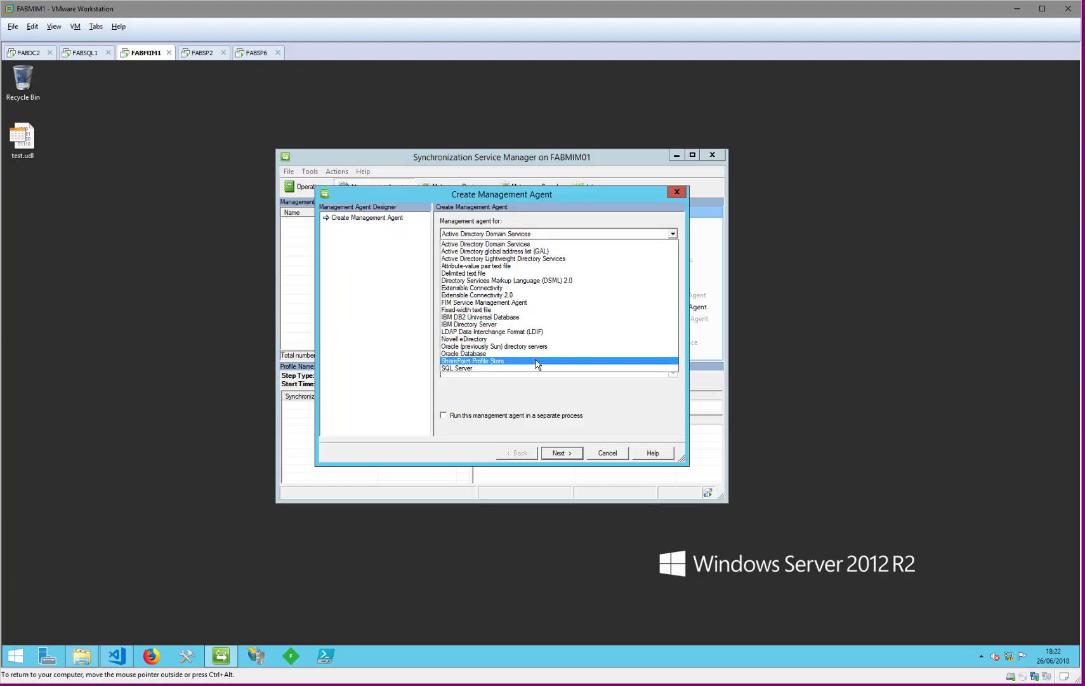
{"action": "key", "text": "ctrl+1"}
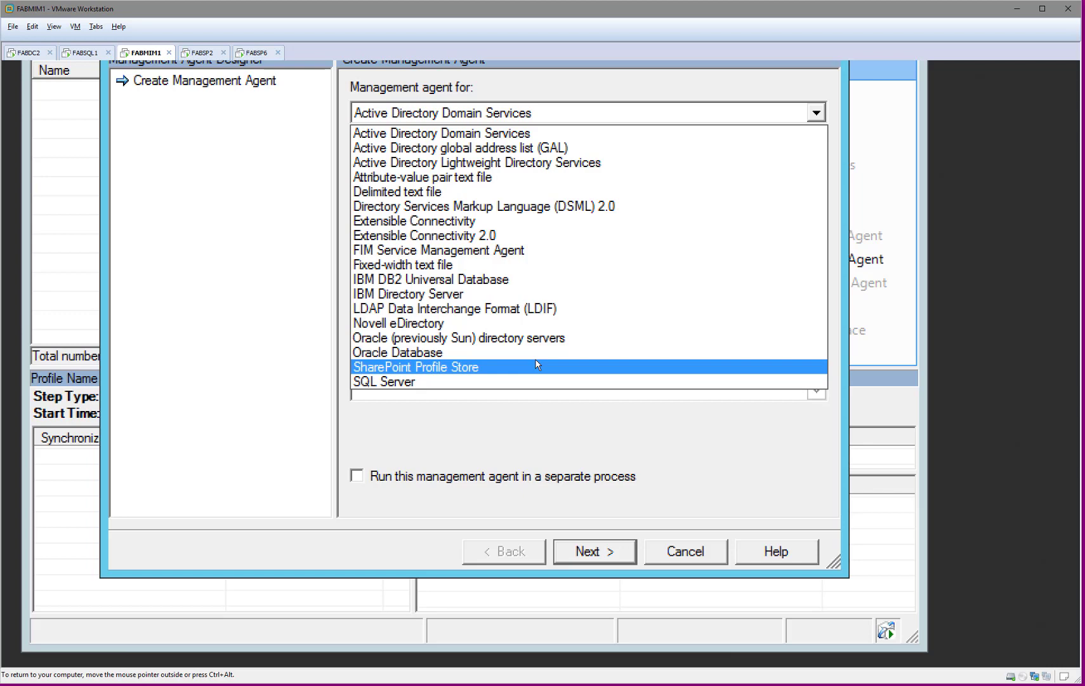
{"action": "left_click", "coordinate": [537, 367]}
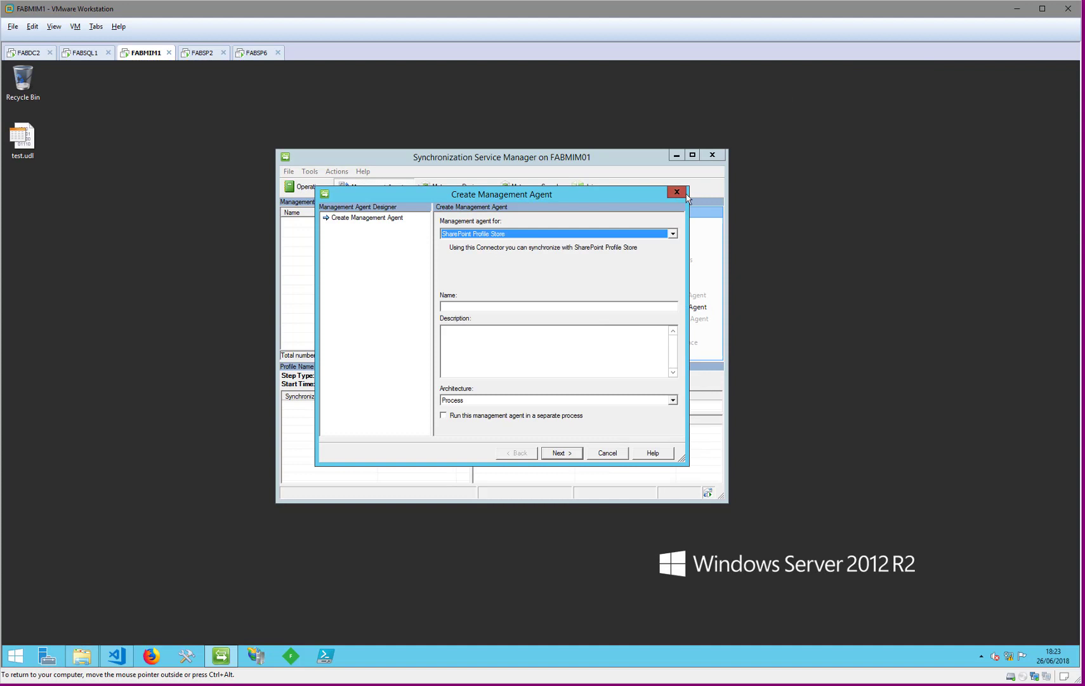
{"action": "left_click", "coordinate": [676, 195]}
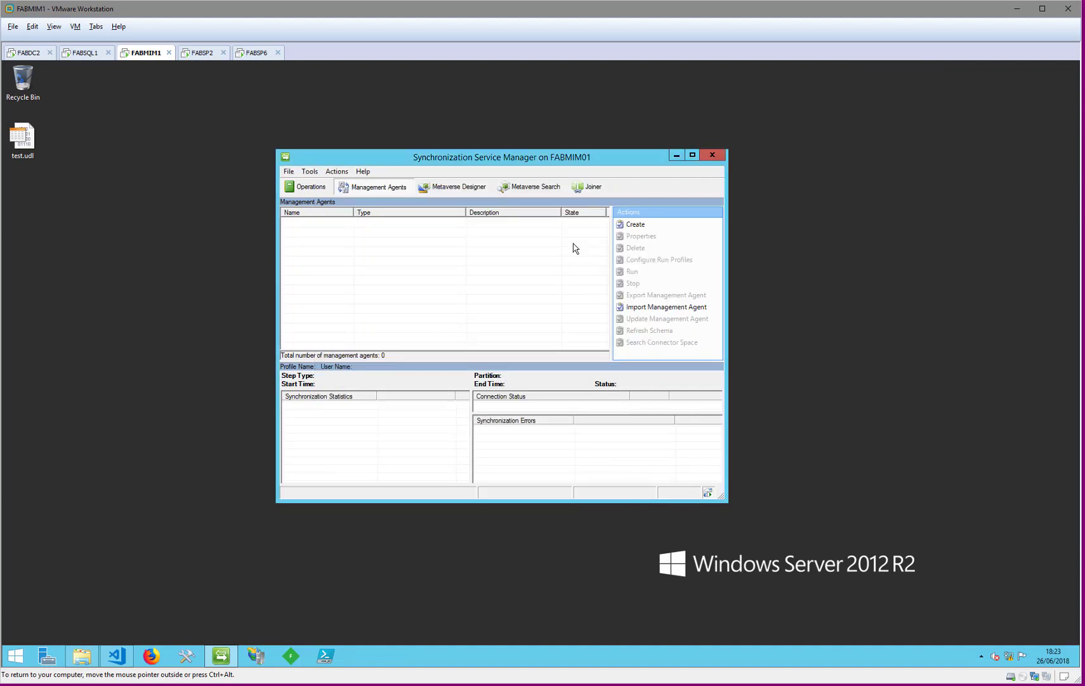
Review the attributes of the person object type in the Metaverse Designer and return to the management agents.
{"action": "left_click", "coordinate": [535, 187]}
{"action": "left_click", "coordinate": [478, 189]}
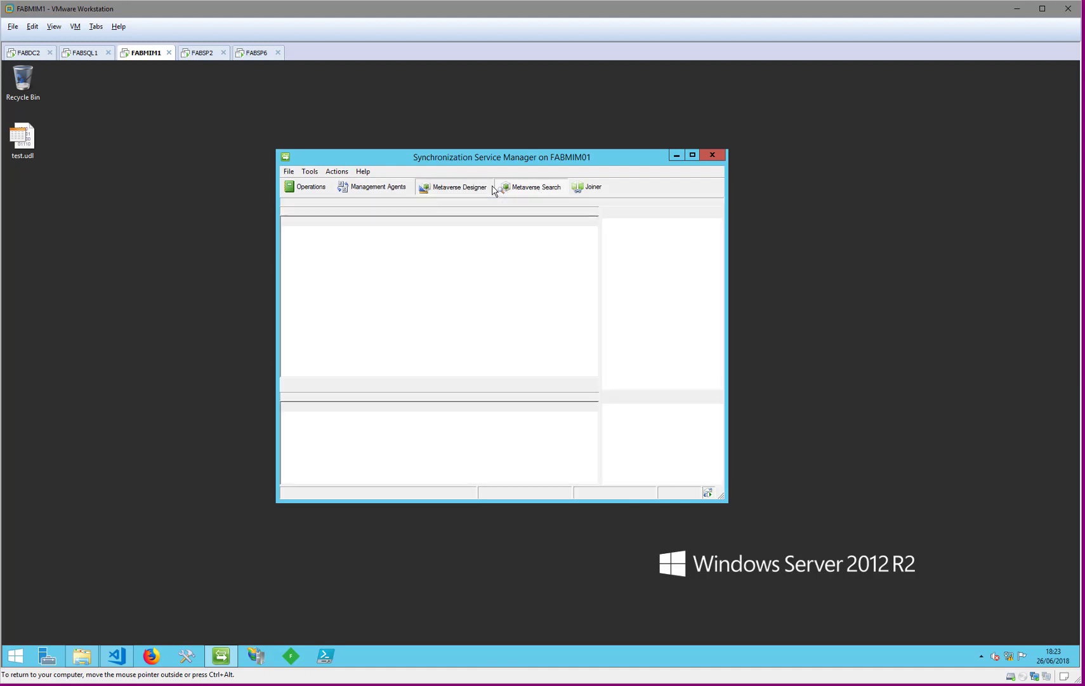
{"action": "left_click", "coordinate": [290, 271]}
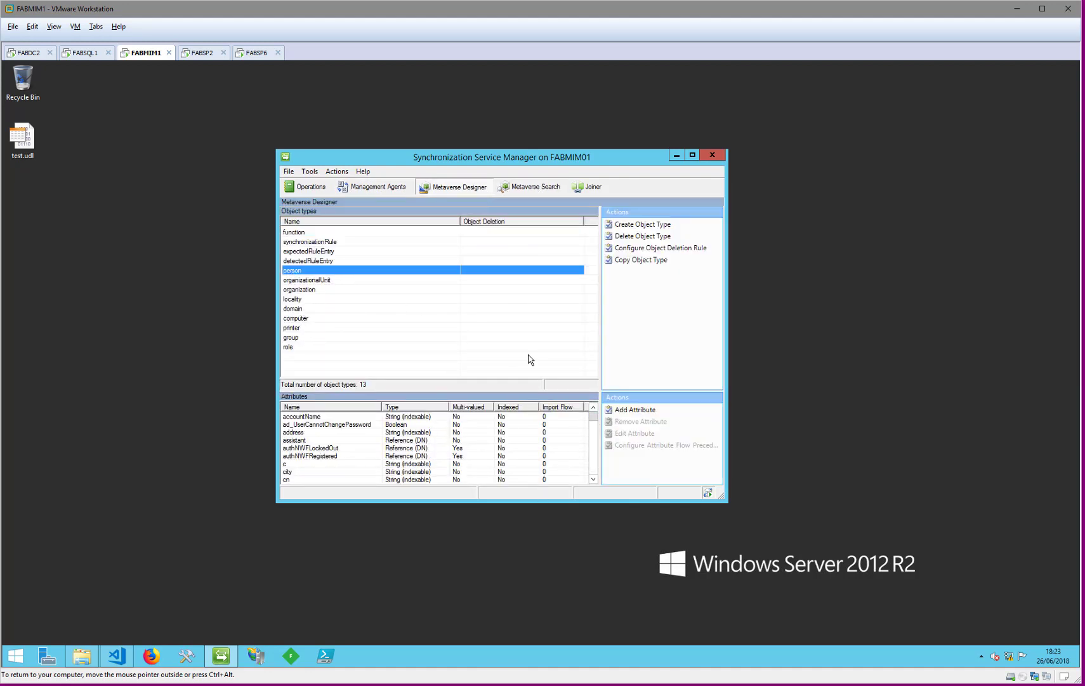
{"action": "left_click", "coordinate": [593, 437]}
{"action": "mouse_move", "coordinate": [593, 436]}
{"action": "left_mouse_down"}
{"action": "mouse_move", "coordinate": [600, 478]}
{"action": "mouse_move", "coordinate": [589, 443]}
{"action": "mouse_move", "coordinate": [600, 418]}
{"action": "left_mouse_up"}
{"action": "left_click", "coordinate": [507, 581]}
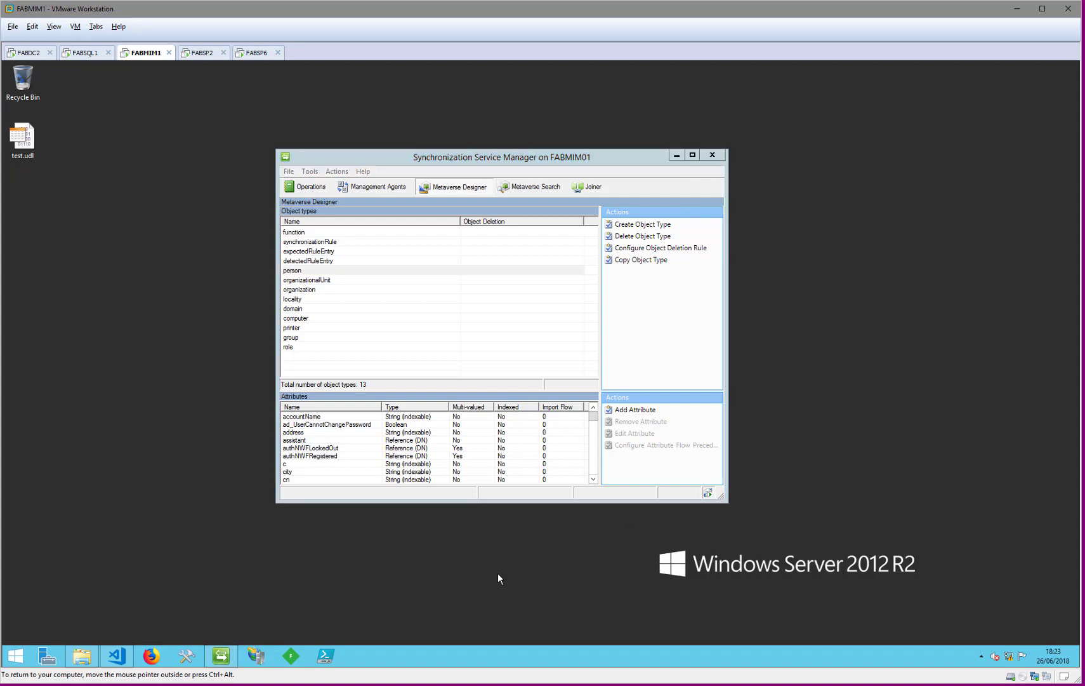
{"action": "left_click", "coordinate": [347, 188]}
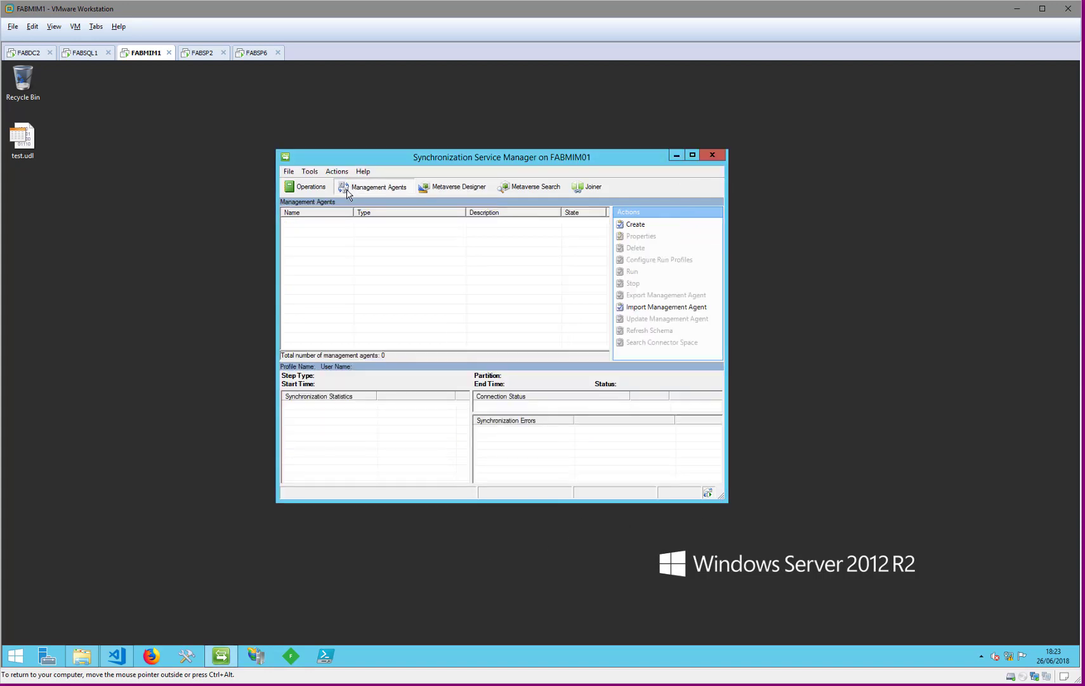
Bring up Install-MimMAs.ps1 in Visual Studio Code, and look at MA-ADMA.XML and MA-SPMA.XML in File Explorer's SP16MIMBase folder.
{"action": "mouse_move", "coordinate": [116, 657]}
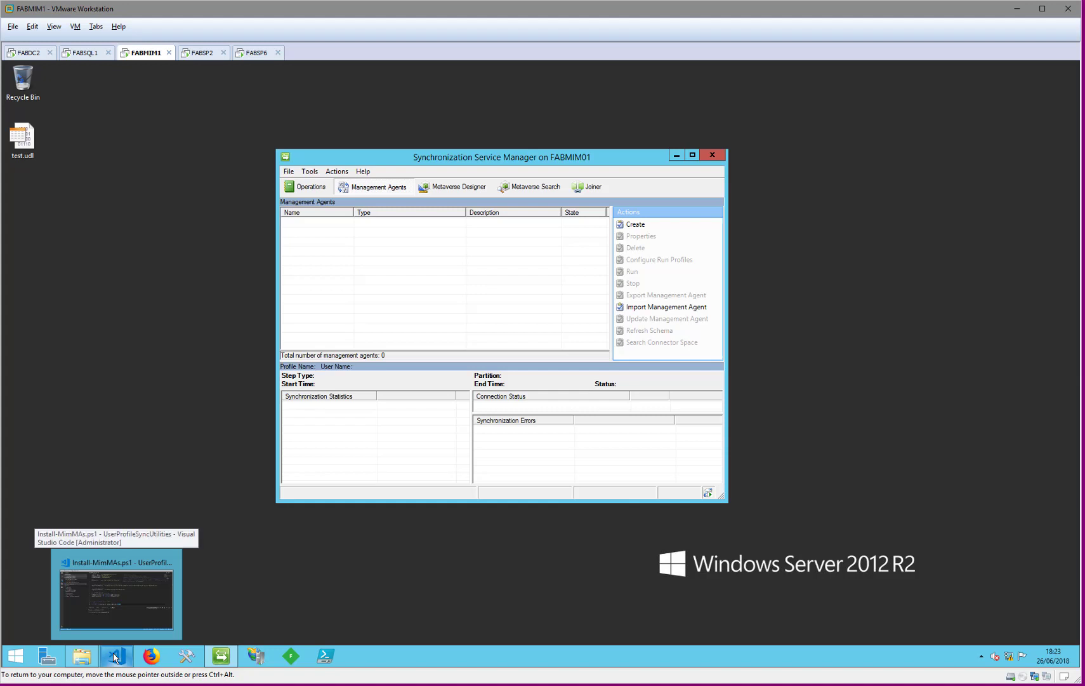
{"action": "left_click", "coordinate": [116, 657]}
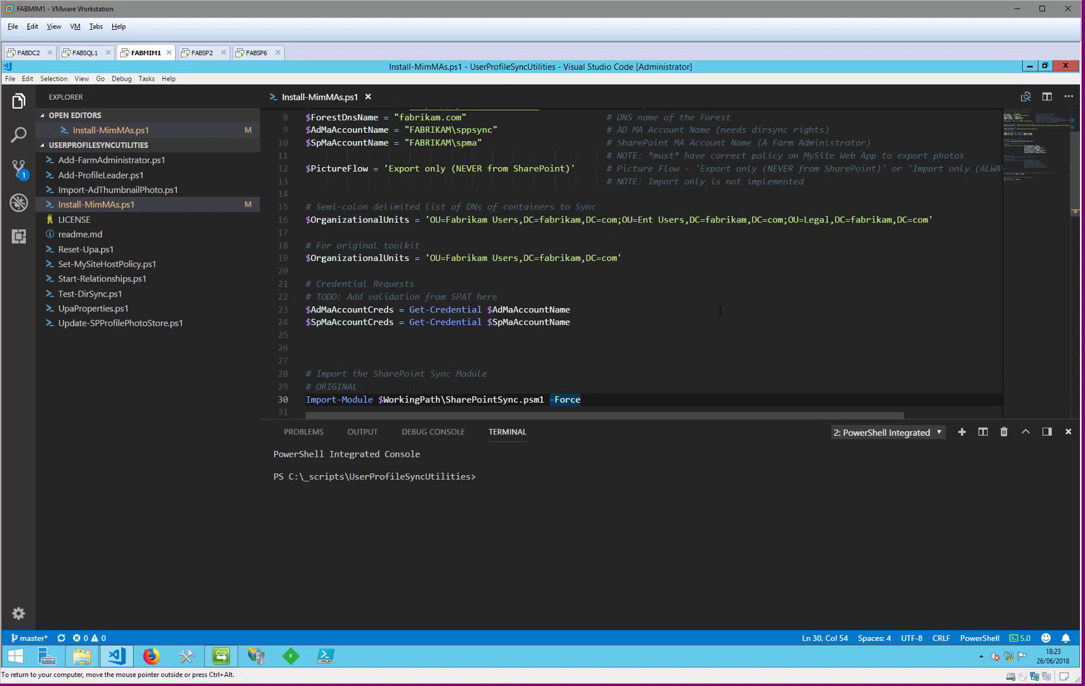
{"action": "left_click", "coordinate": [83, 658]}
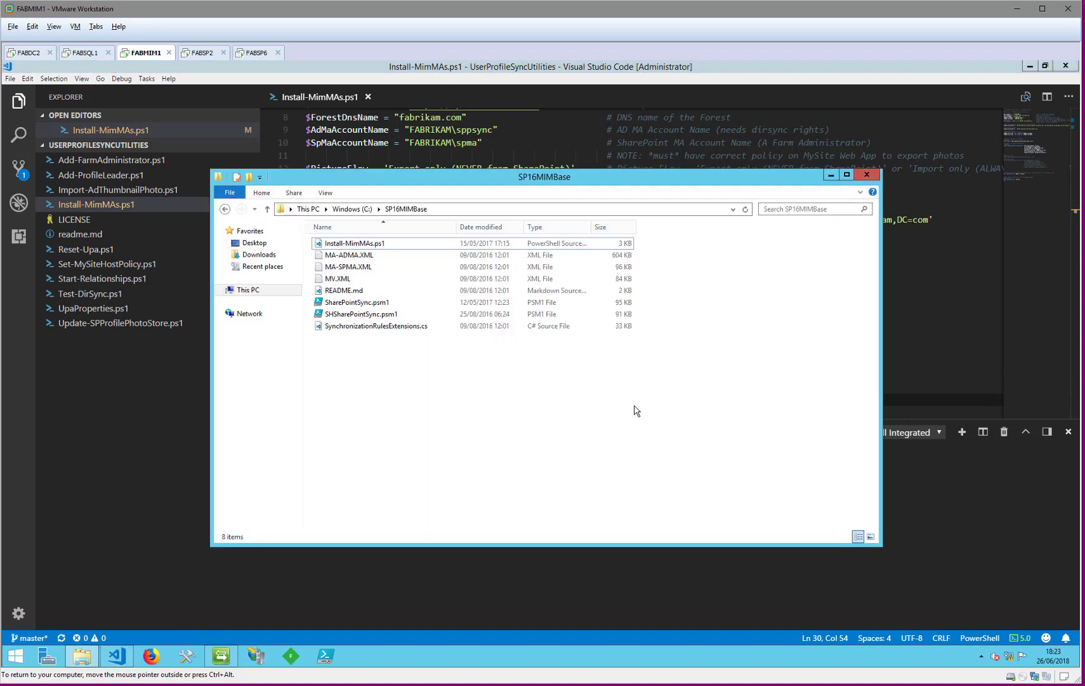
{"action": "left_click", "coordinate": [363, 255]}
{"action": "left_click", "coordinate": [362, 267]}
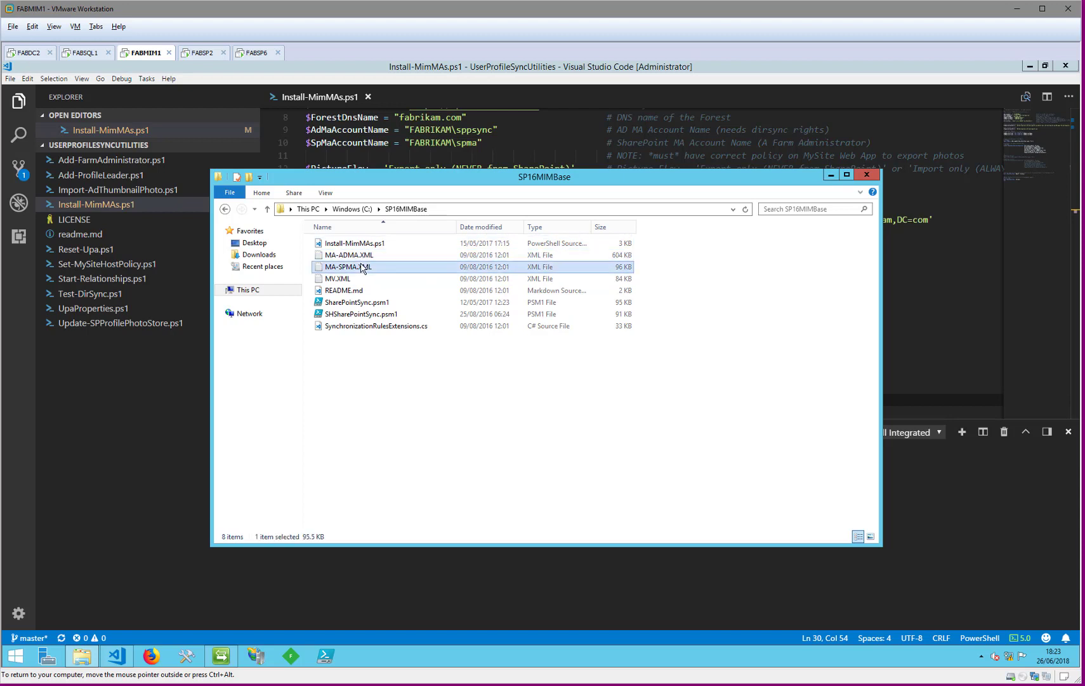
Look at SharePointSync.psm1 and SynchronizationRulesExtensions.cs in the SP16MIMBase folder, and return to Install-MimMAs.ps1 in Visual Studio Code.
{"action": "left_click", "coordinate": [358, 304]}
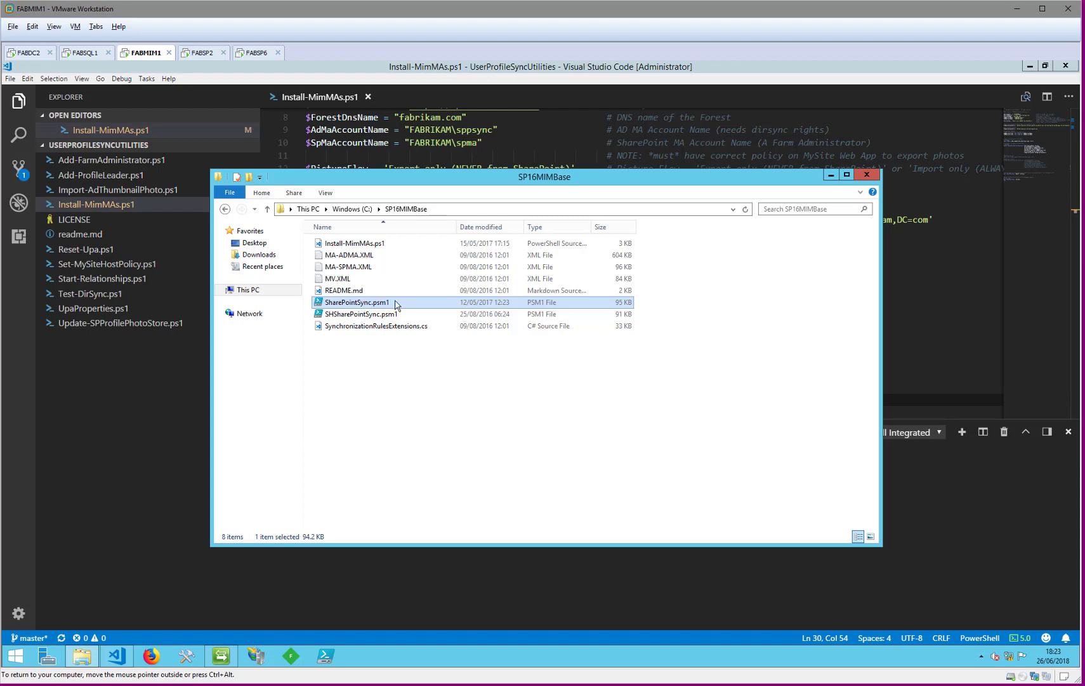
{"action": "left_click", "coordinate": [401, 332]}
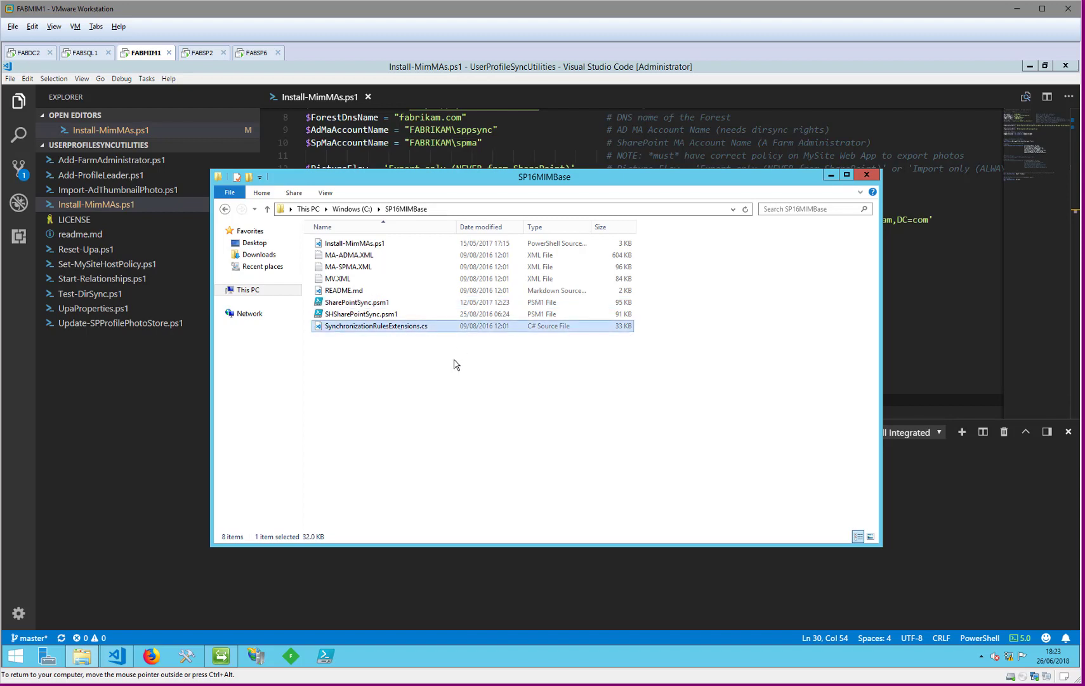
{"action": "left_click", "coordinate": [892, 337]}
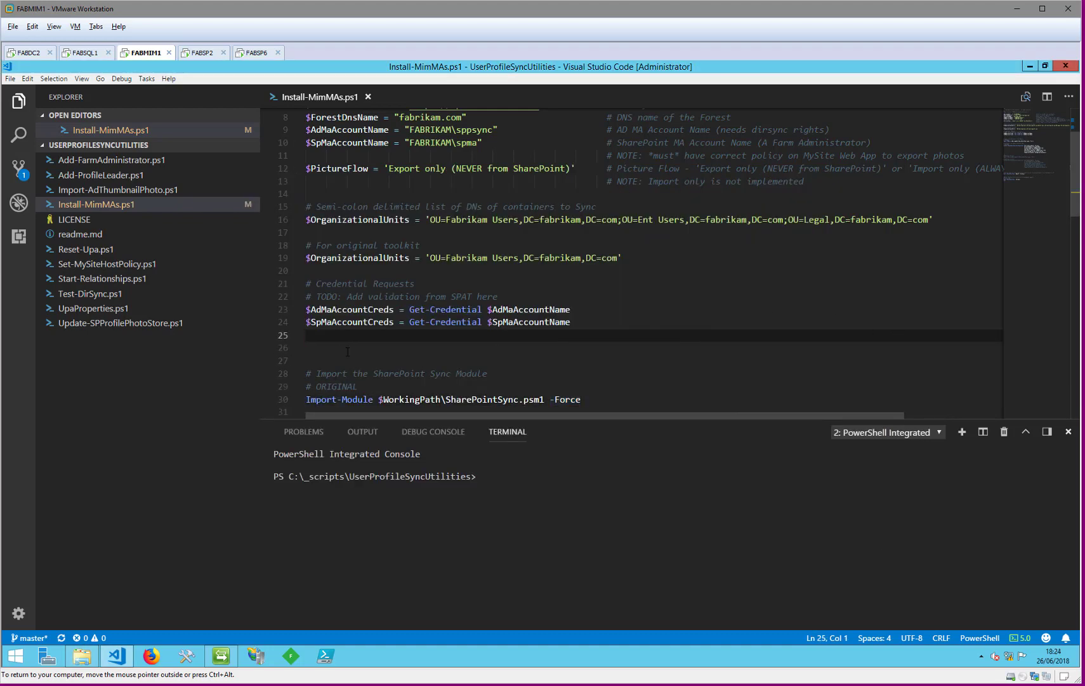
Run Install-MimMAs.ps1 from its first line through the SharePointSync.psm1 import, entering the passwords for the AD and SharePoint MA accounts.
{"action": "left_click_drag", "start_coordinate": [592, 399], "coordinate": [318, 96]}
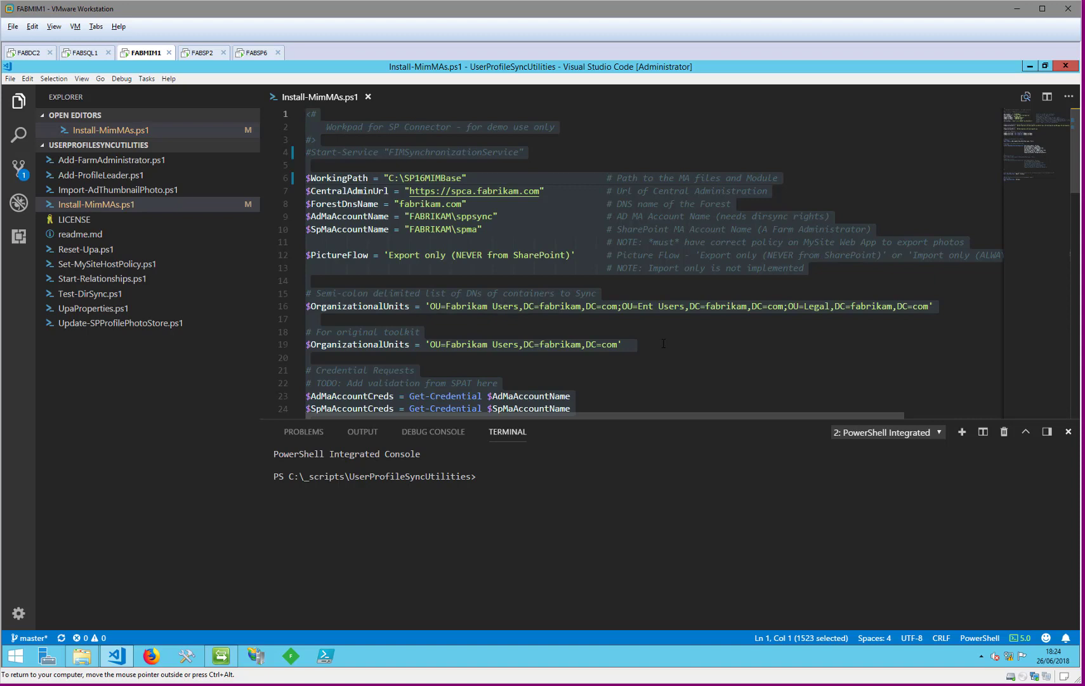
{"action": "key", "text": "F8"}
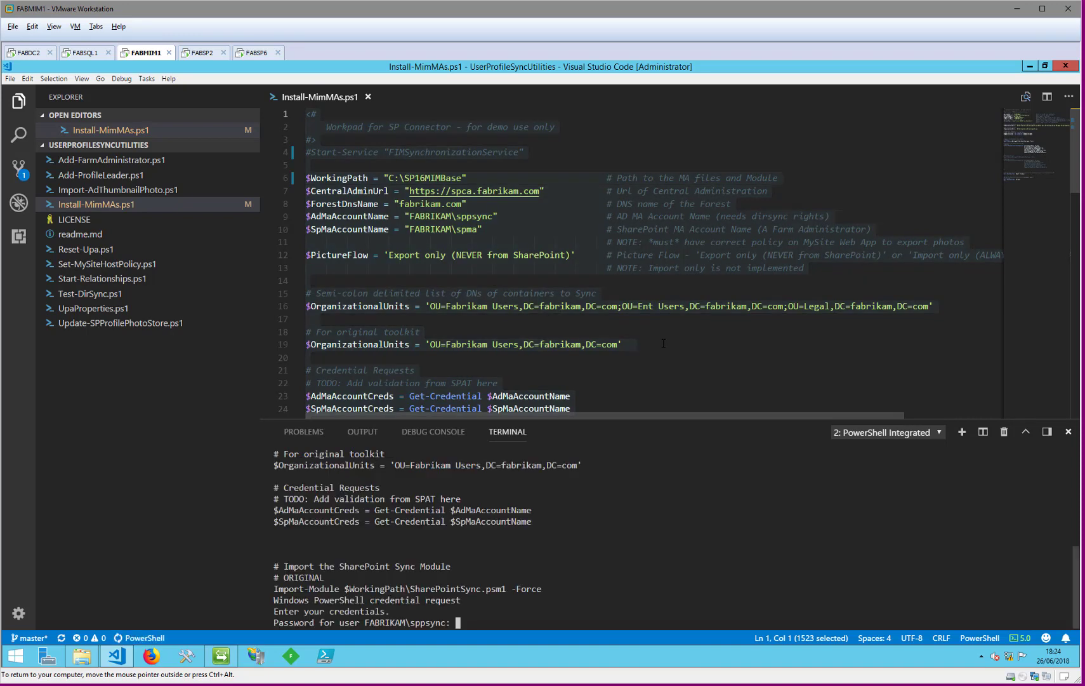
{"action": "type", "text": "*********"}
{"action": "key", "text": "Return"}
{"action": "type", "text": "*********"}
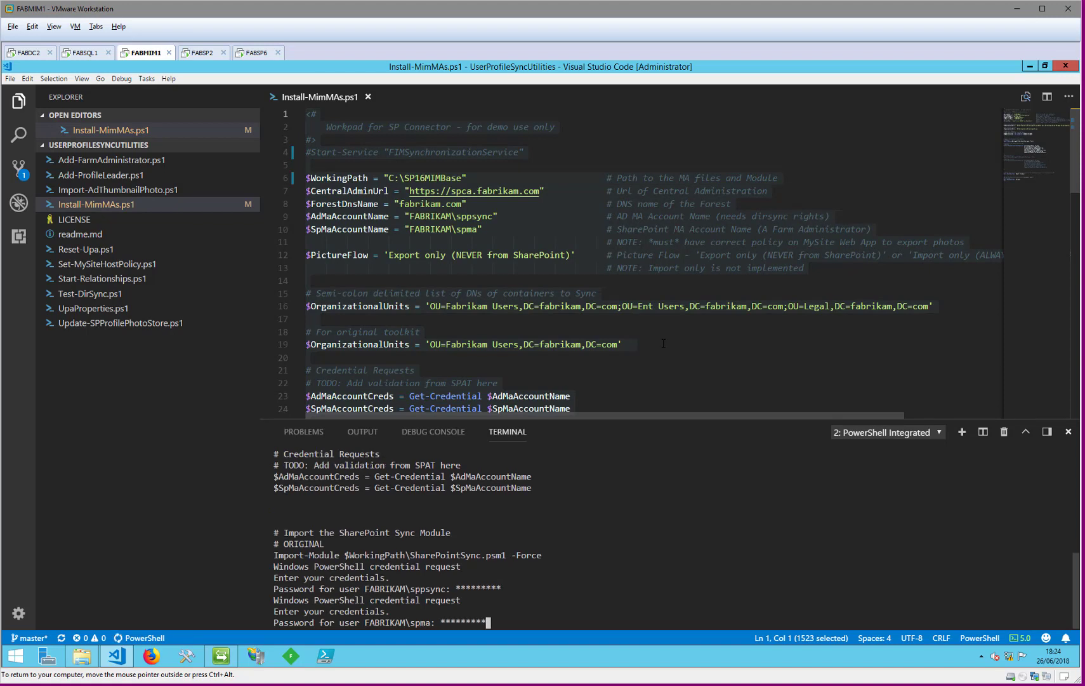
{"action": "key", "text": "Return"}
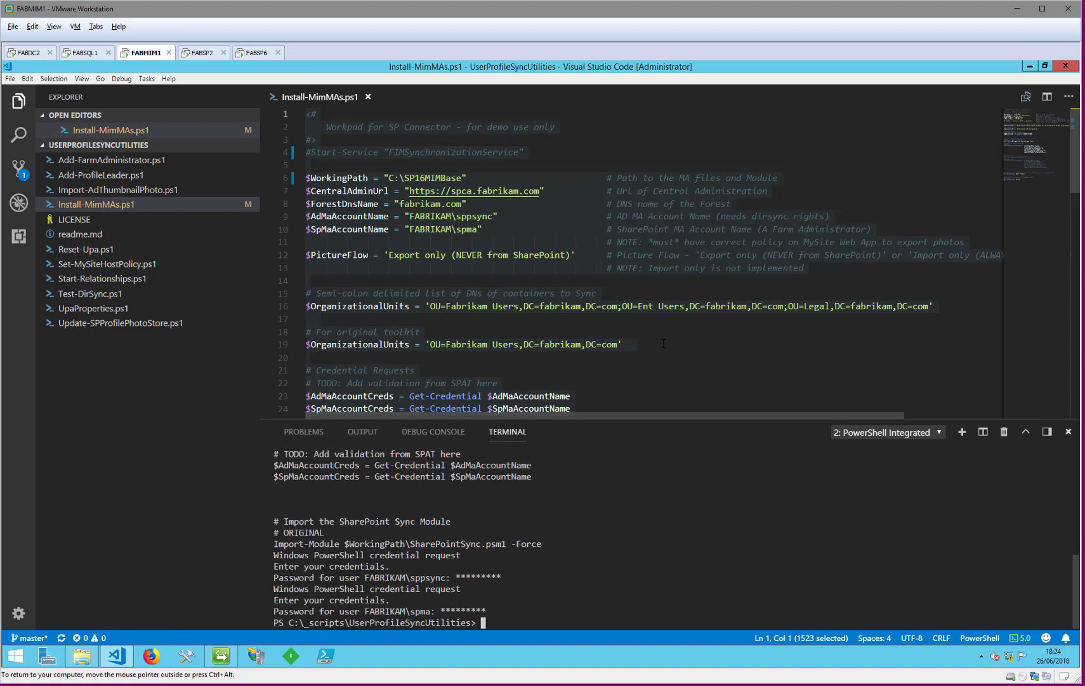
Run only the original Install-SharePointSyncConfiguration command block with all its parameters, from -Path through -OrganizationalUnit, and return to the script's beginning.
{"action": "left_click", "coordinate": [659, 331]}
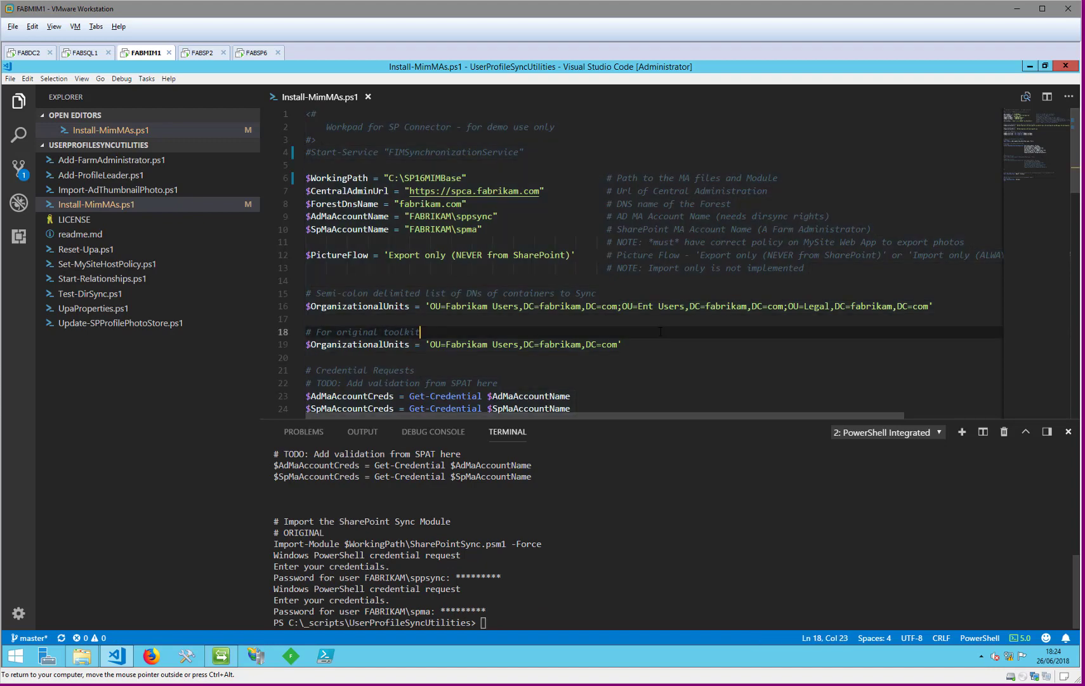
{"action": "scroll", "coordinate": [660, 331], "scroll_direction": "down", "scroll_amount": 3}
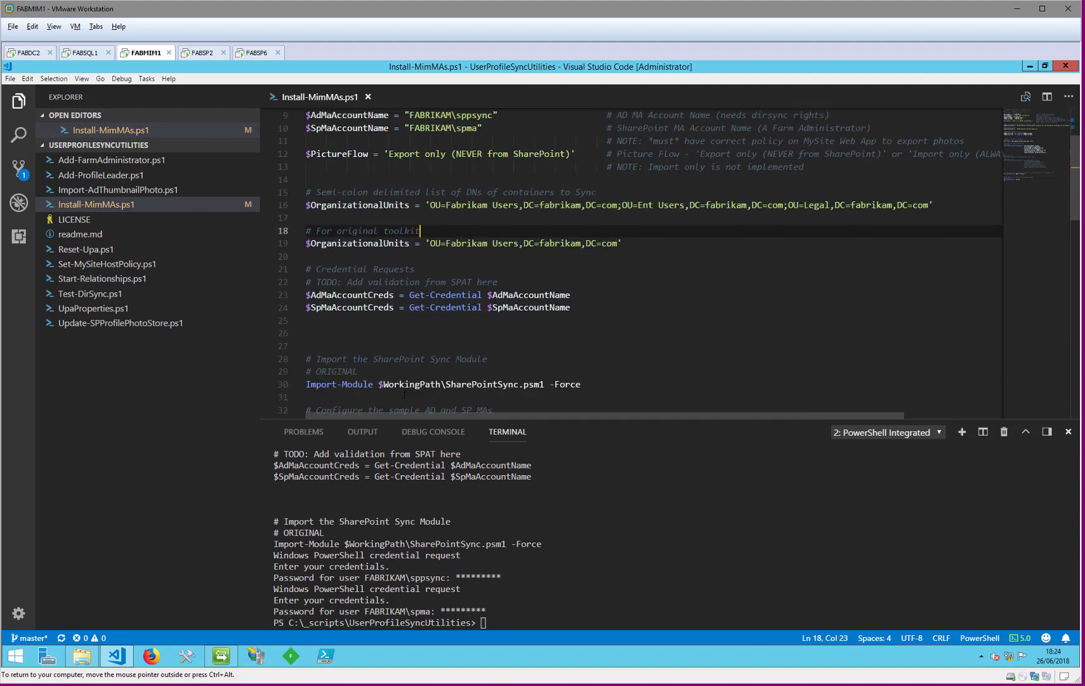
{"action": "scroll", "coordinate": [636, 386], "scroll_direction": "up", "scroll_amount": 3}
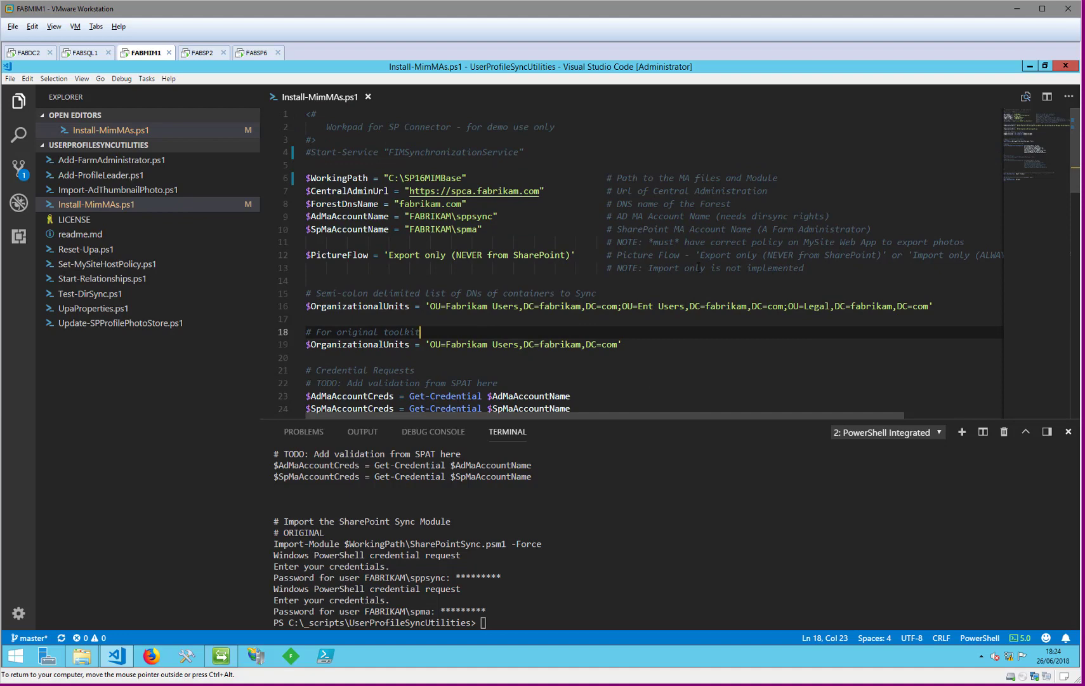
{"action": "scroll", "coordinate": [700, 269], "scroll_direction": "down", "scroll_amount": 6}
{"action": "scroll", "coordinate": [701, 271], "scroll_direction": "down", "scroll_amount": 1}
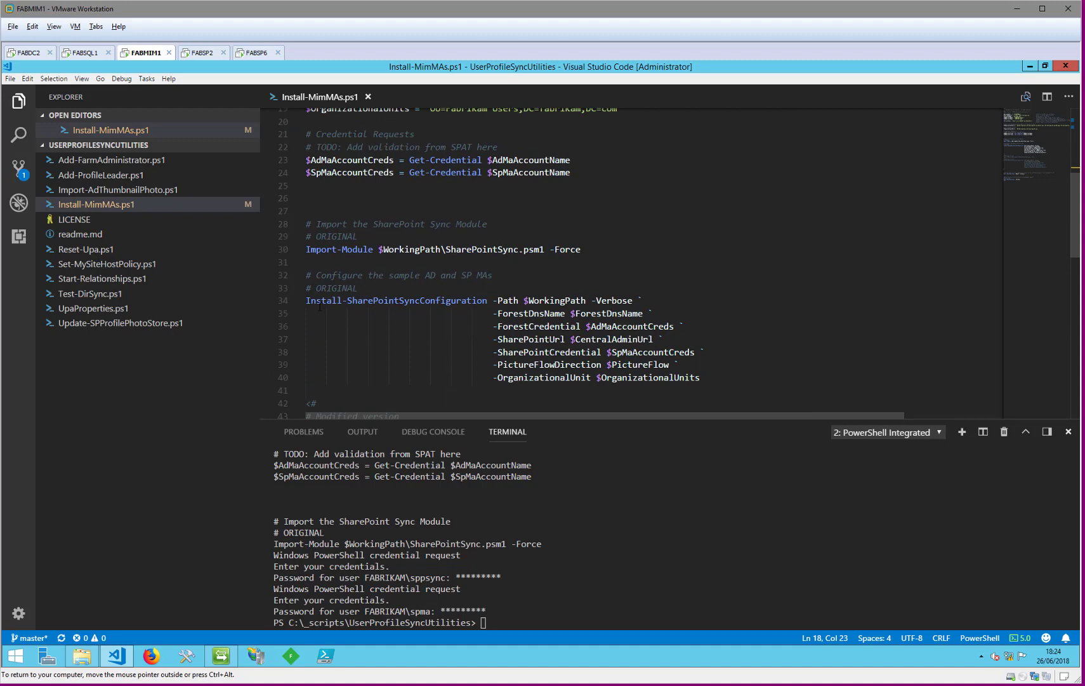
{"action": "mouse_move", "coordinate": [365, 301]}
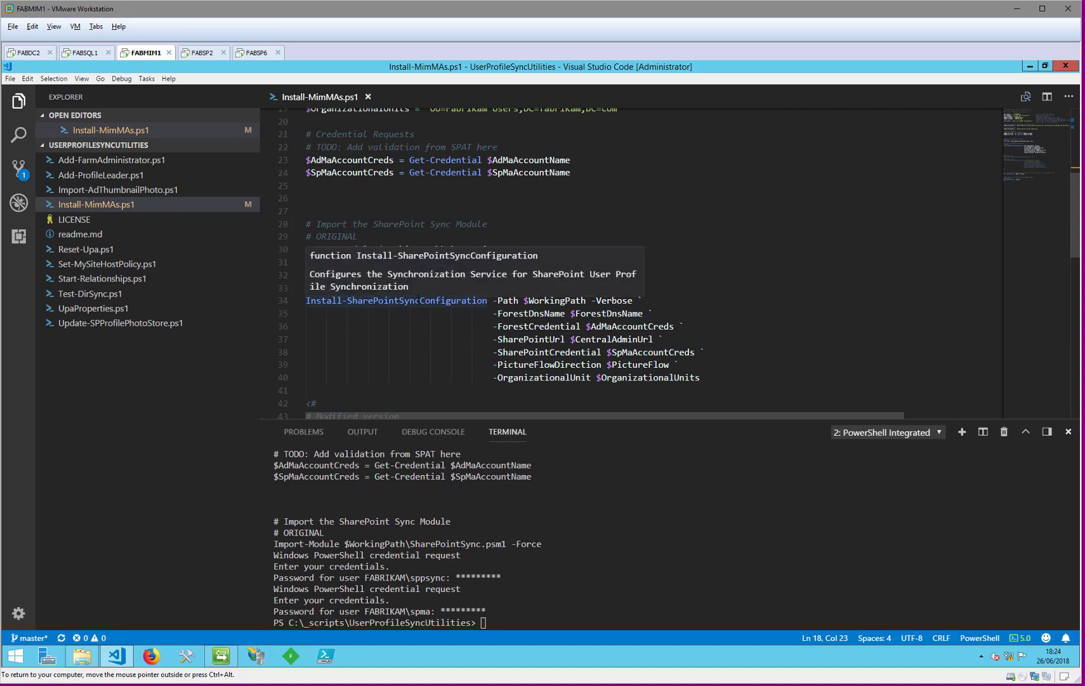
{"action": "left_click_drag", "start_coordinate": [730, 377], "coordinate": [295, 300]}
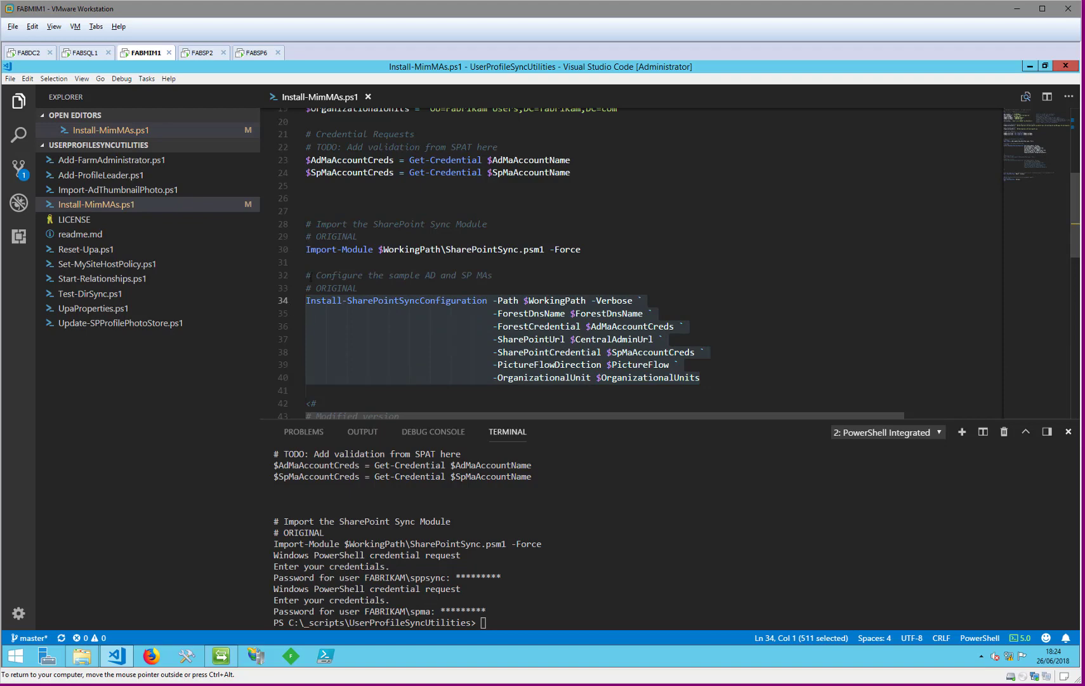
{"action": "key", "text": "F8"}
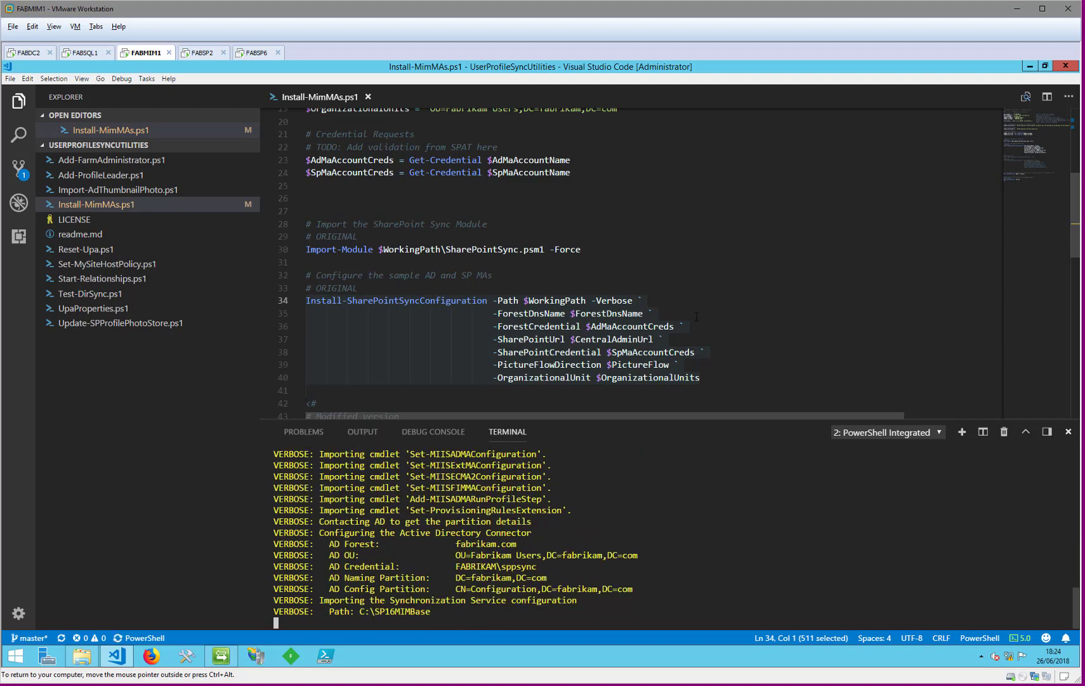
{"action": "scroll", "coordinate": [635, 254], "scroll_direction": "up", "scroll_amount": 6}
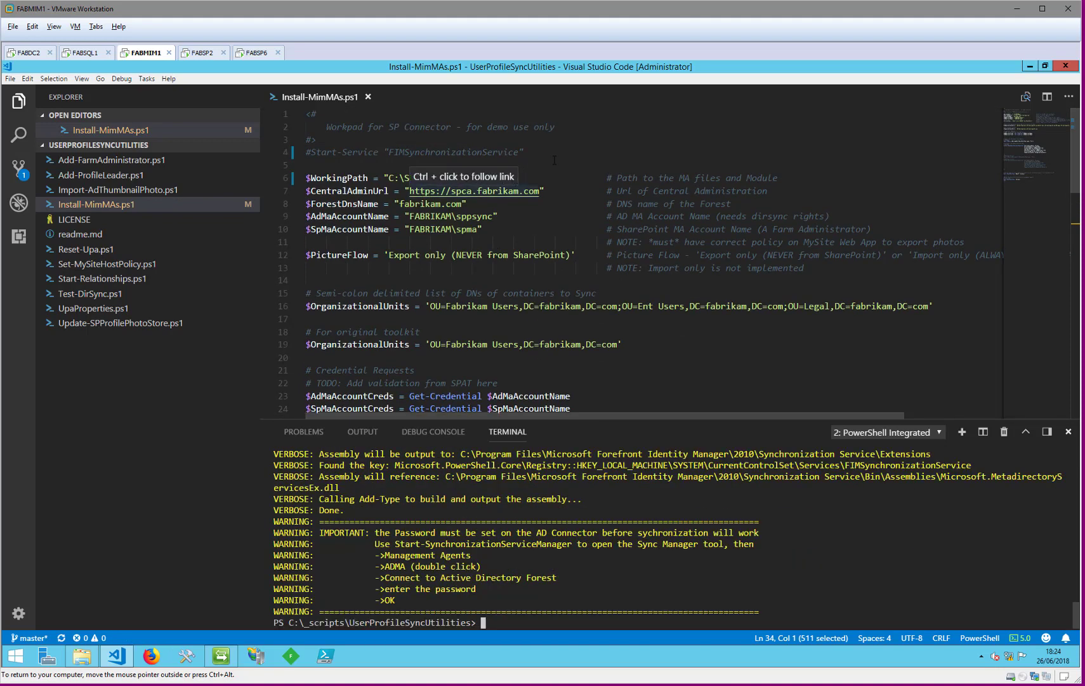
{"action": "left_click", "coordinate": [582, 151]}
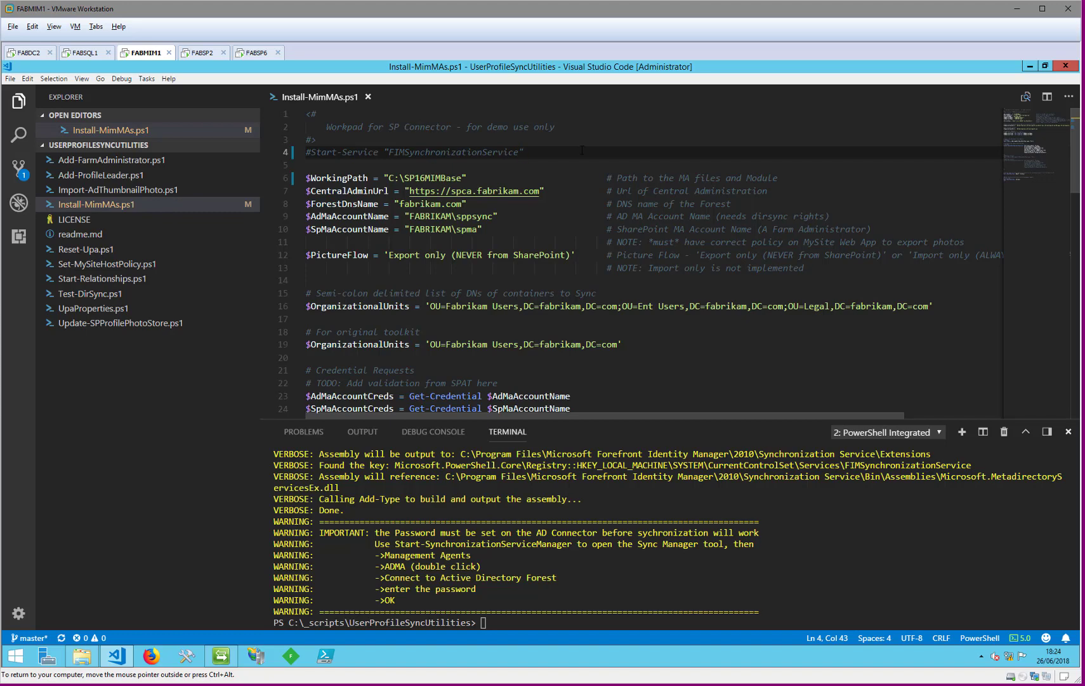
Check MA-ADMA.XML, MA-SPMA.XML and MV.XML in File Explorer's SP16MIMBase folder, and minimize the folder window.
{"action": "left_click", "coordinate": [82, 656]}
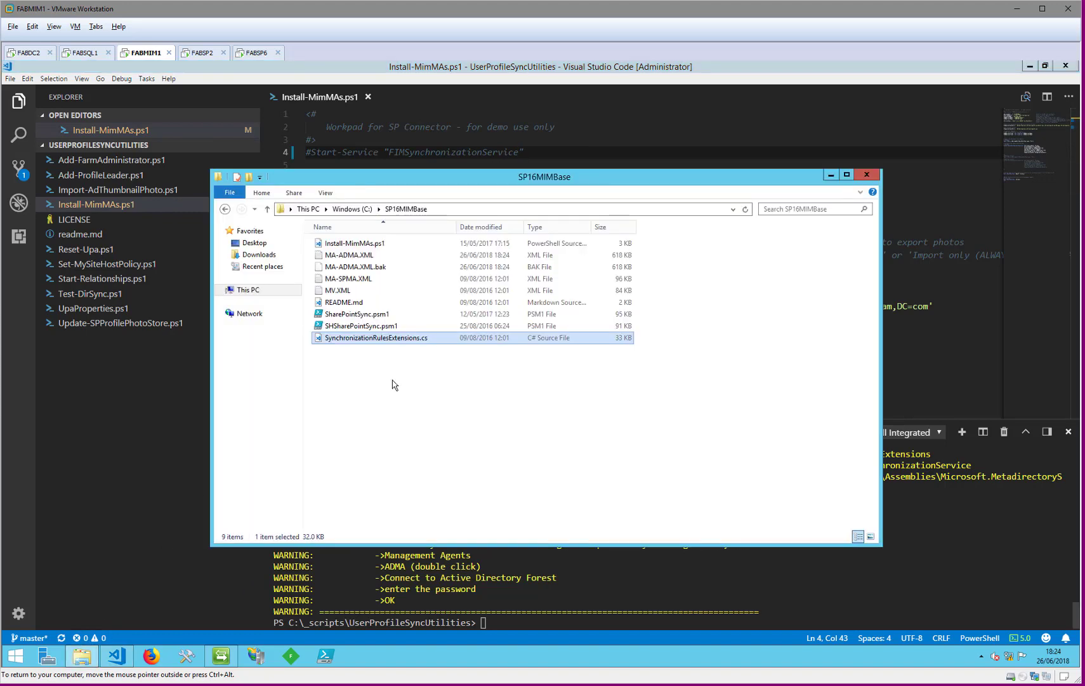
{"action": "left_click", "coordinate": [358, 257]}
{"action": "left_click", "coordinate": [350, 279]}
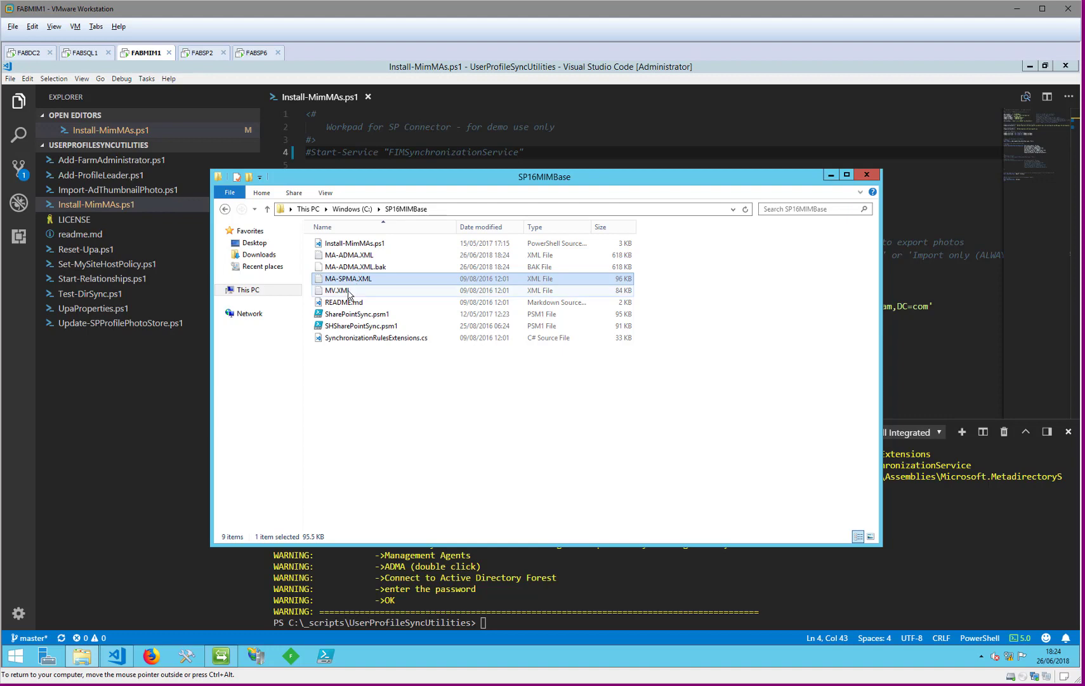
{"action": "left_click", "coordinate": [350, 293]}
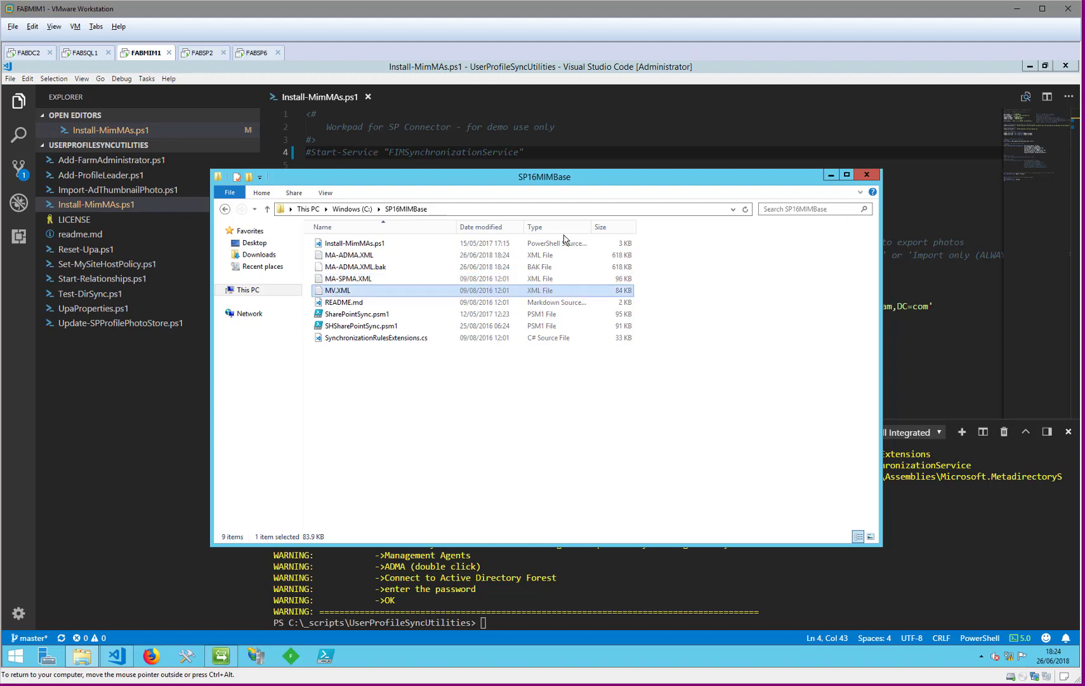
{"action": "left_click", "coordinate": [831, 175]}
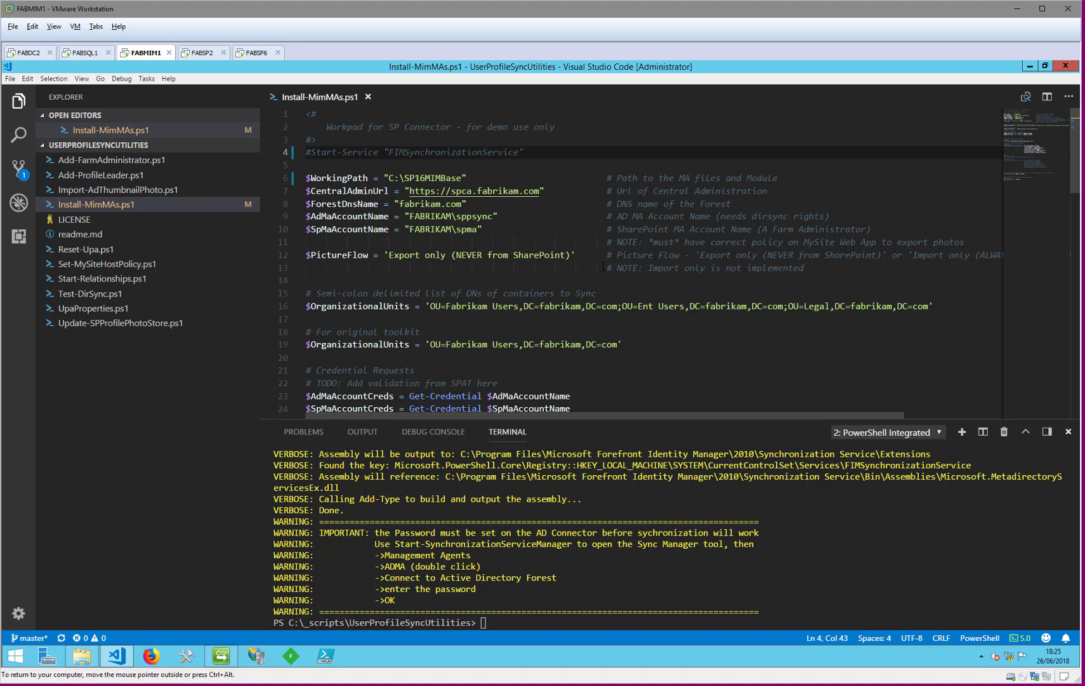
Run the whole Test-DirSync.ps1 script to test the 'Replicating Directory Changes' permission of FABRIKAM\sppsync on the domain and configuration partitions.
{"action": "left_click_drag", "start_coordinate": [477, 217], "coordinate": [364, 216]}
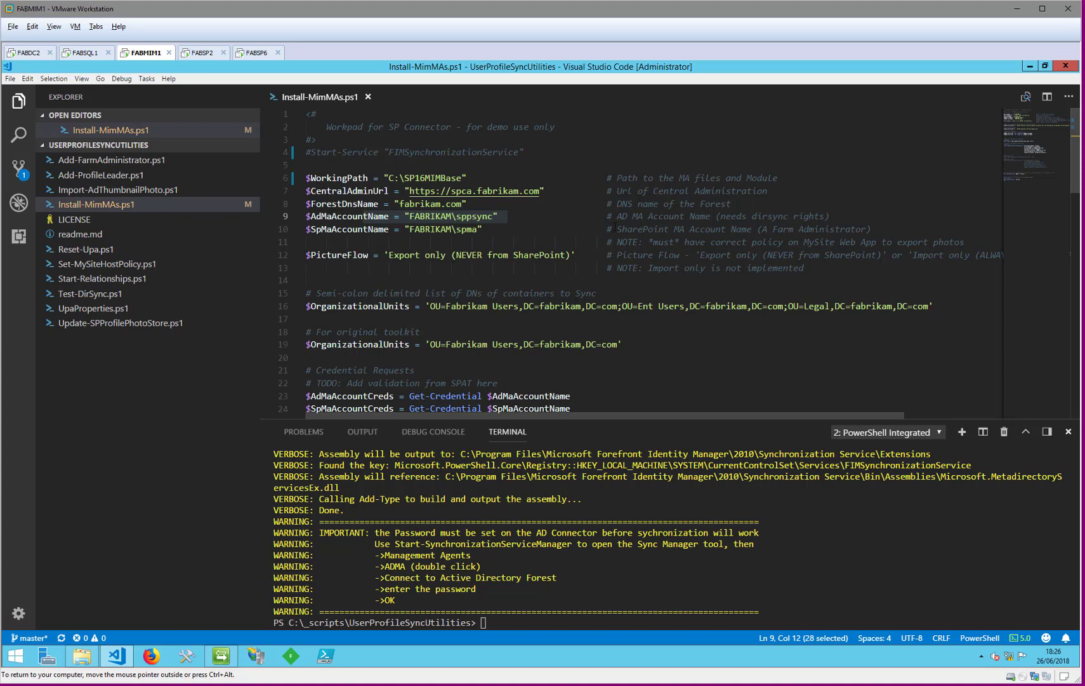
{"action": "left_click", "coordinate": [89, 293]}
{"action": "left_click", "coordinate": [467, 293]}
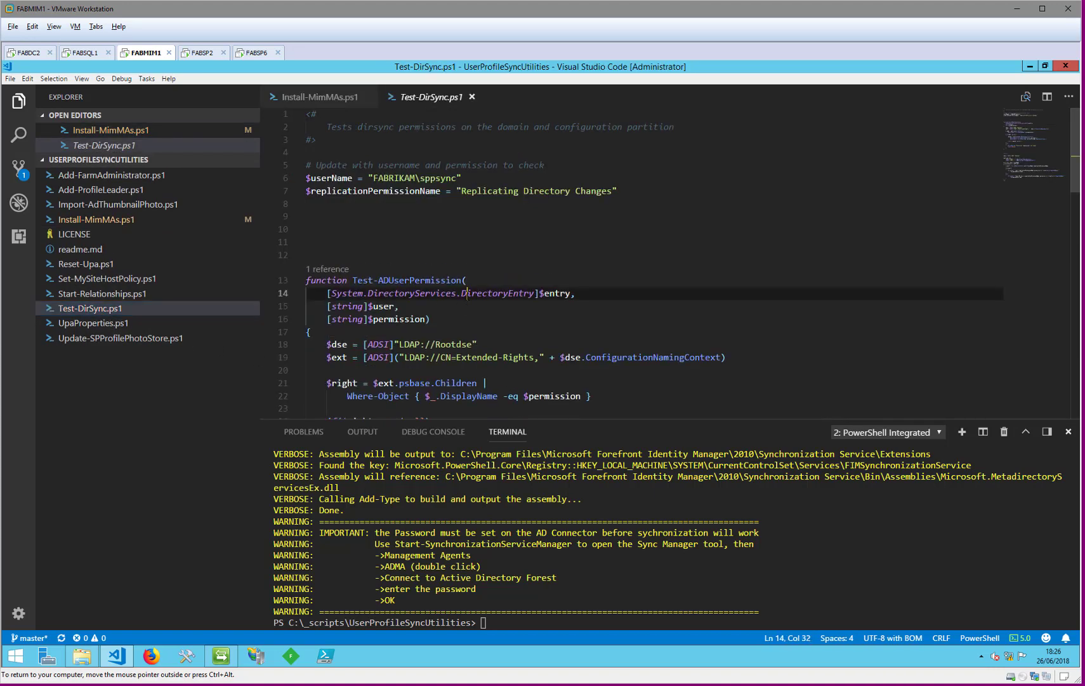
{"action": "key", "text": "ctrl+a"}
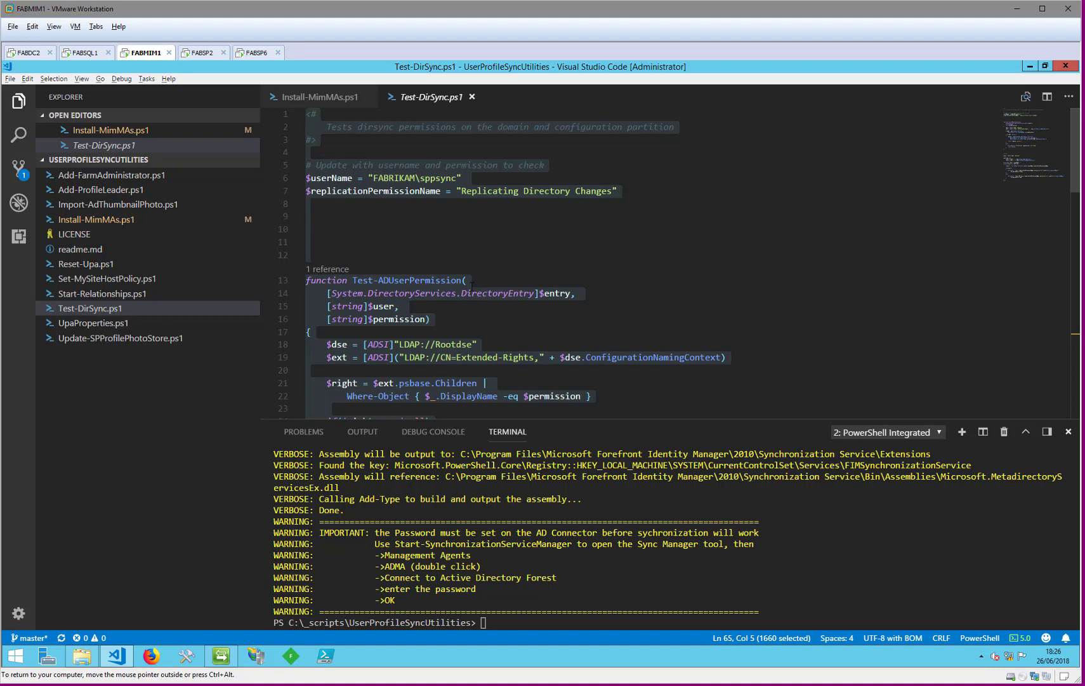
{"action": "left_click", "coordinate": [563, 208]}
{"action": "key", "text": "ctrl+a"}
{"action": "key", "text": "F8"}
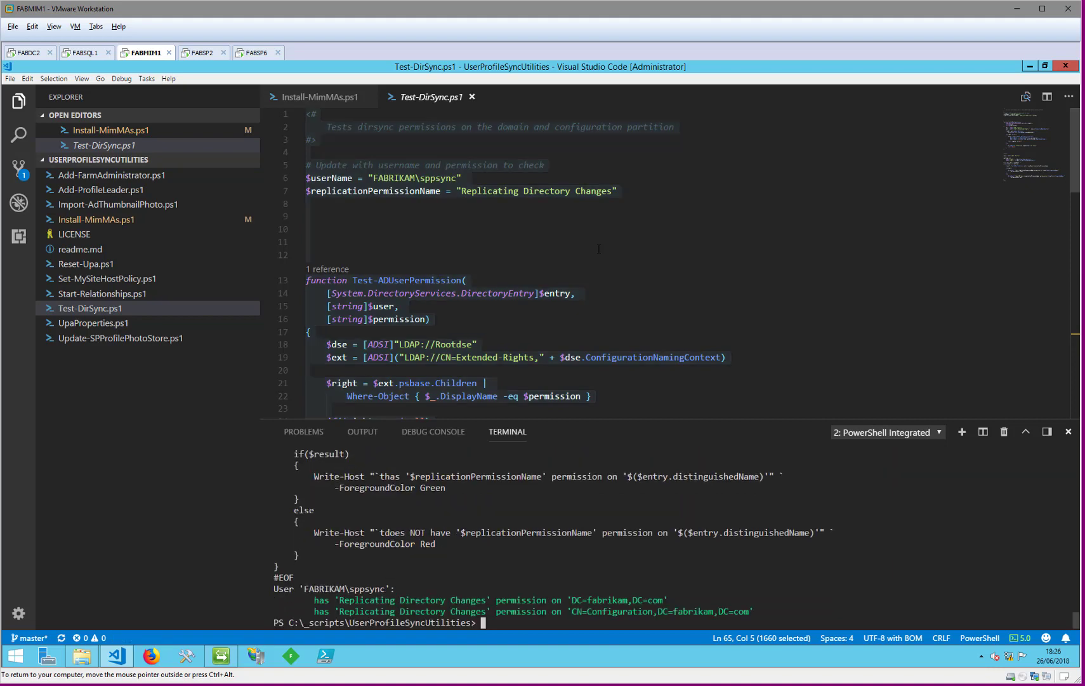
{"action": "key", "text": "ctrl+1"}
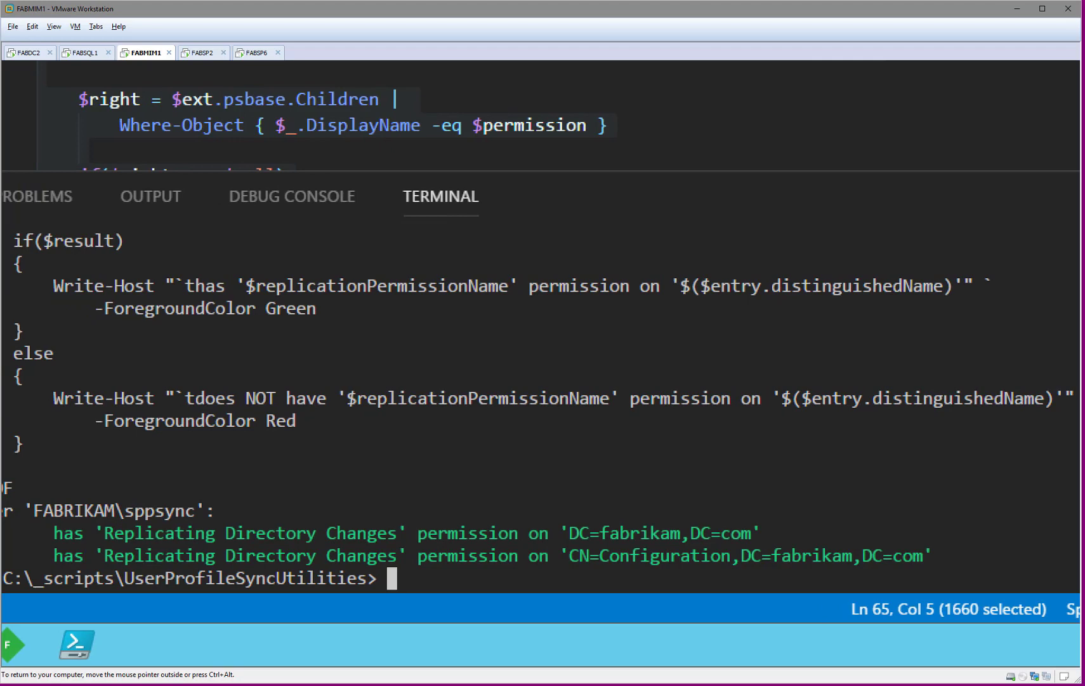
{"action": "key", "text": "Escape"}
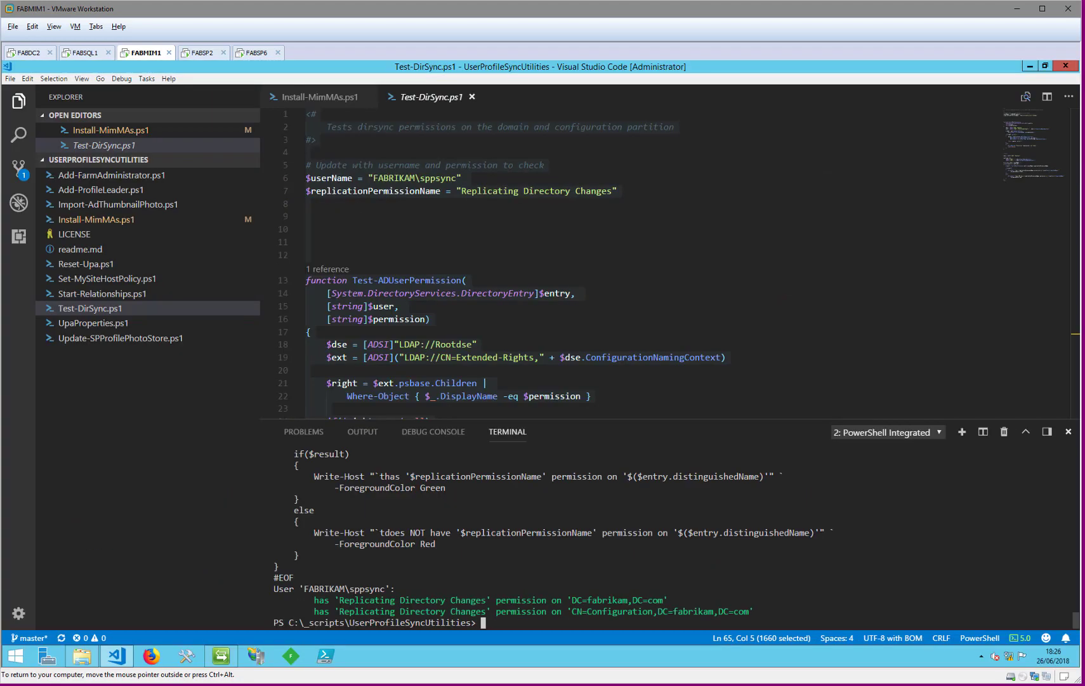
Return to Install-MimMAs.ps1 and review the installation output in the terminal and the script's remaining commands down to Start-SharePointSync.
{"action": "left_click", "coordinate": [328, 107]}
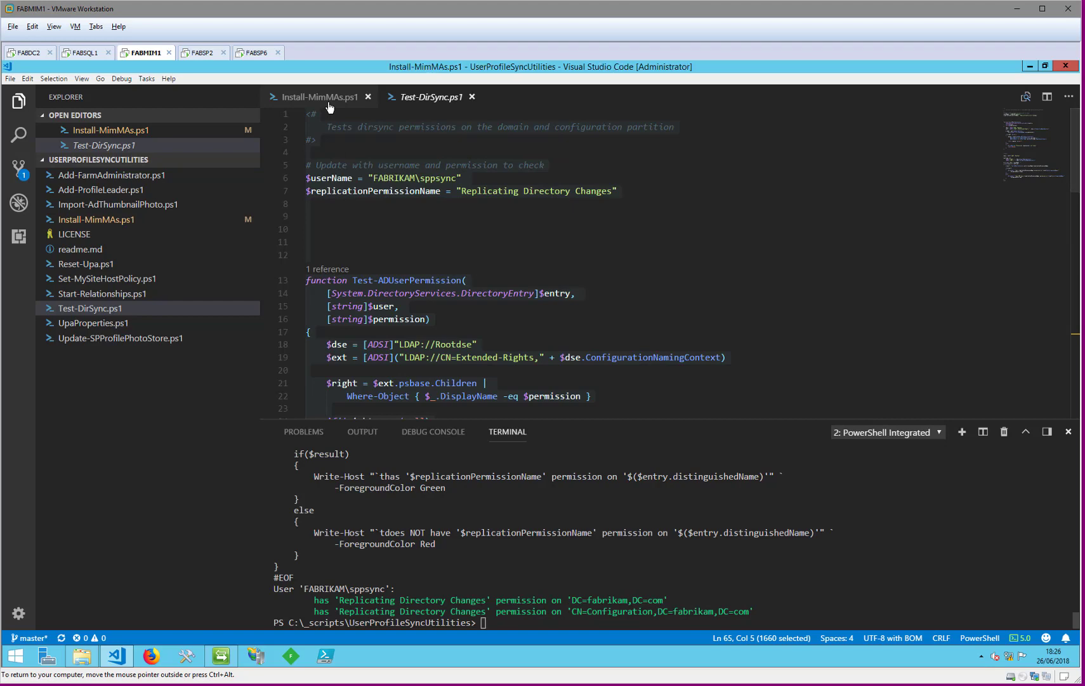
{"action": "scroll", "coordinate": [676, 572], "scroll_direction": "up", "scroll_amount": 5}
{"action": "scroll", "coordinate": [675, 571], "scroll_direction": "up", "scroll_amount": 15}
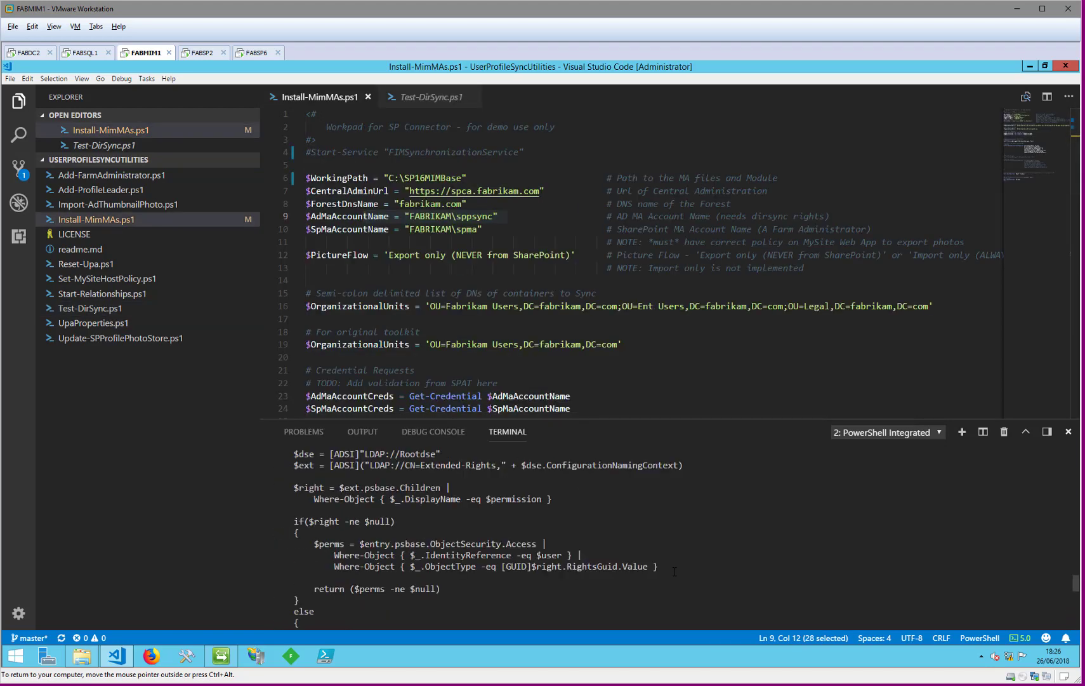
{"action": "scroll", "coordinate": [672, 572], "scroll_direction": "up", "scroll_amount": 8}
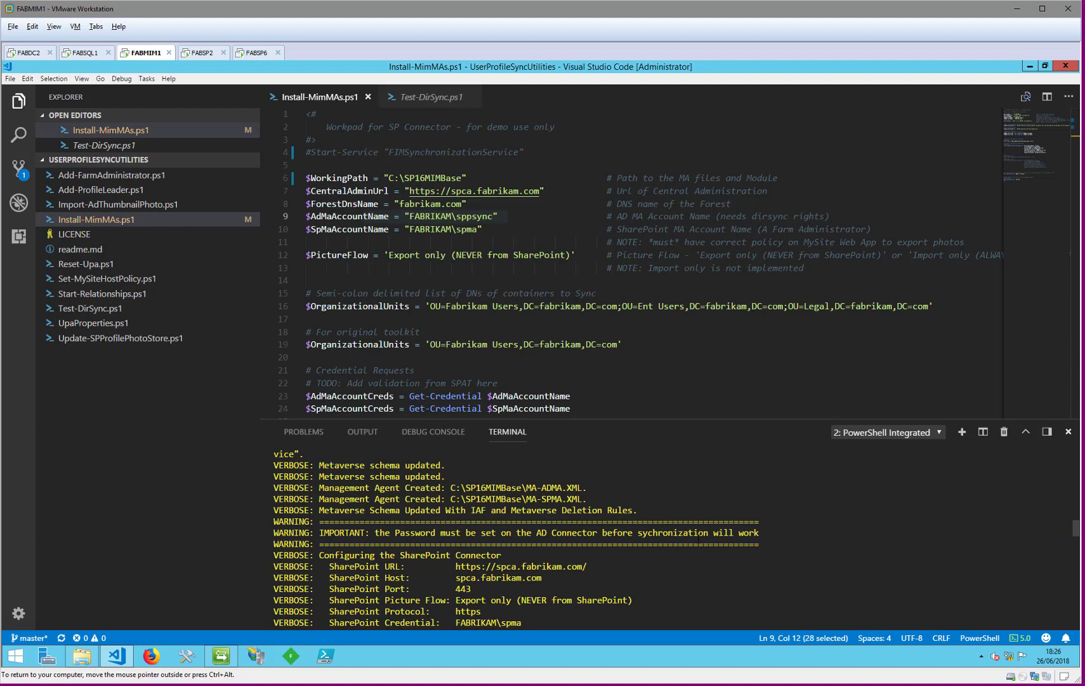
{"action": "left_click_drag", "start_coordinate": [763, 541], "coordinate": [269, 526]}
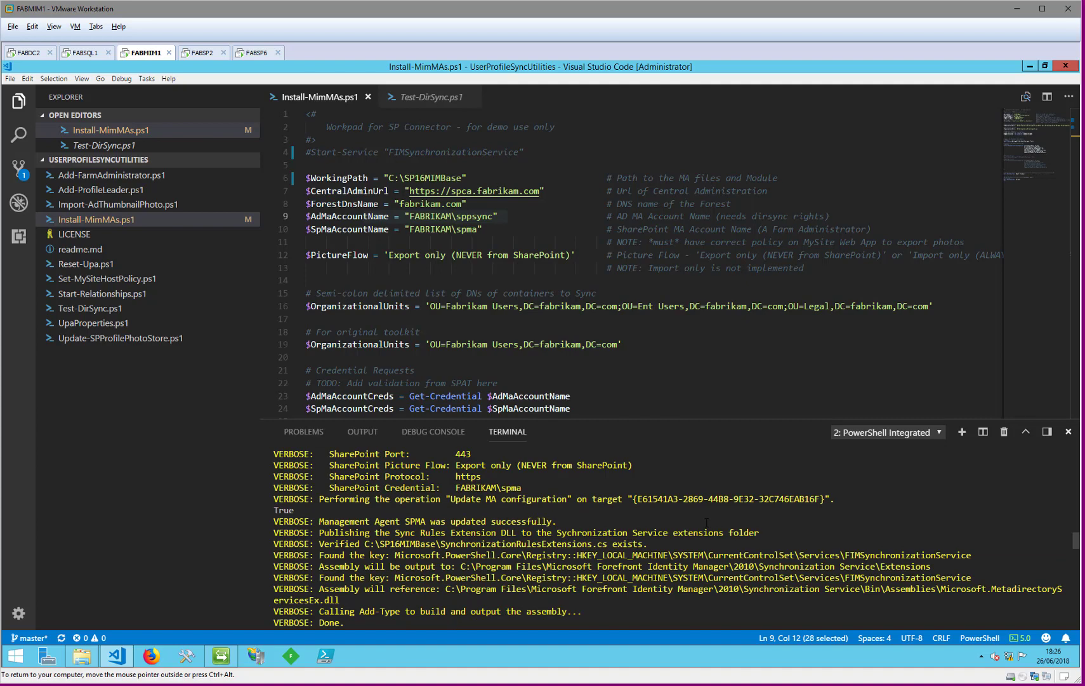
{"action": "left_click_drag", "start_coordinate": [781, 591], "coordinate": [356, 493]}
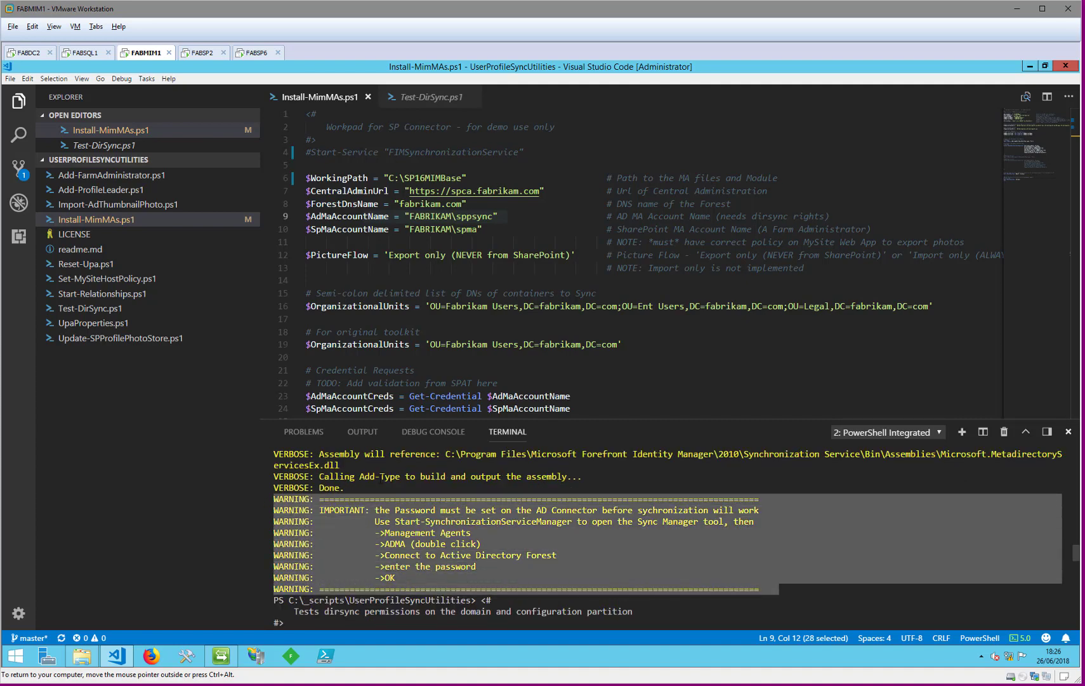
{"action": "left_click", "coordinate": [537, 358]}
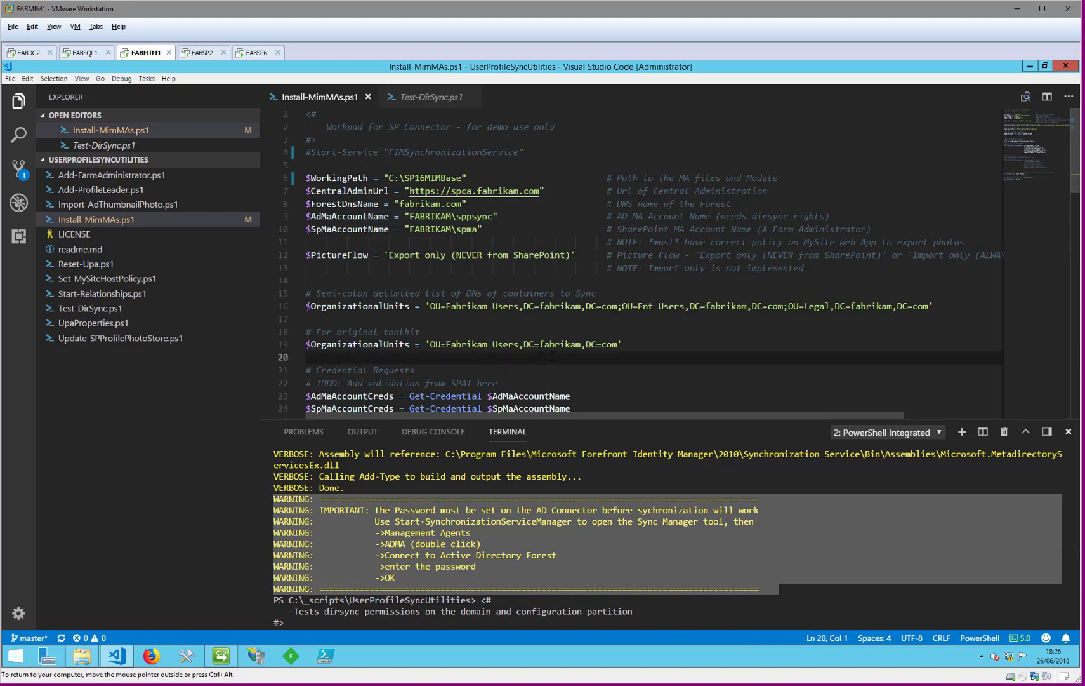
{"action": "scroll", "coordinate": [571, 343], "scroll_direction": "down", "scroll_amount": 3}
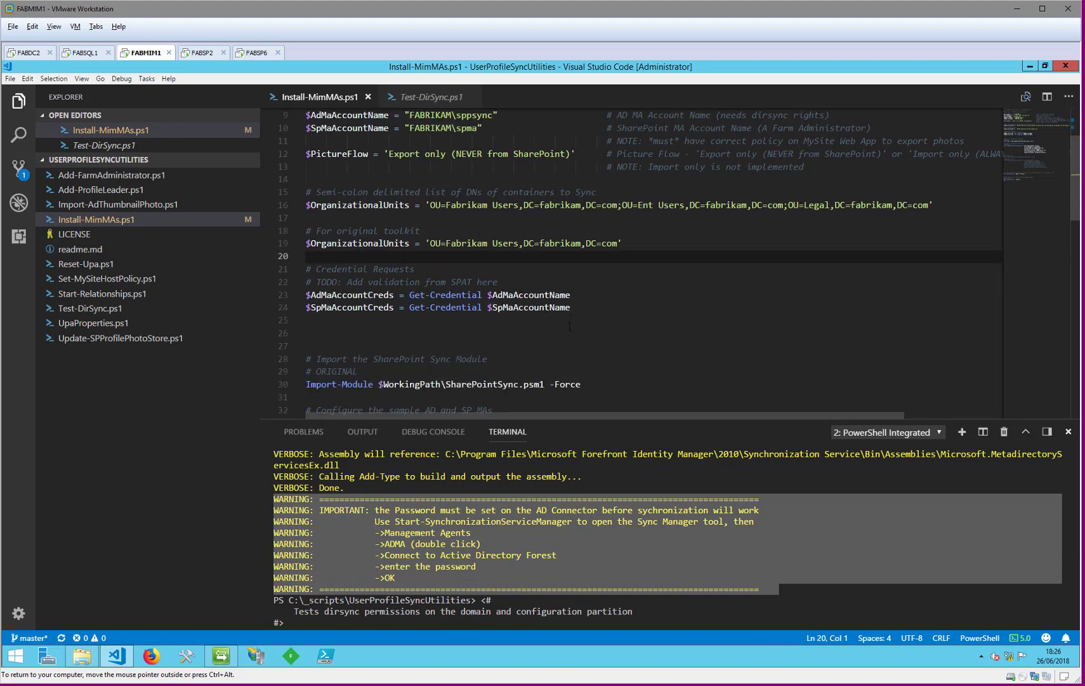
{"action": "scroll", "coordinate": [570, 327], "scroll_direction": "down", "scroll_amount": 4}
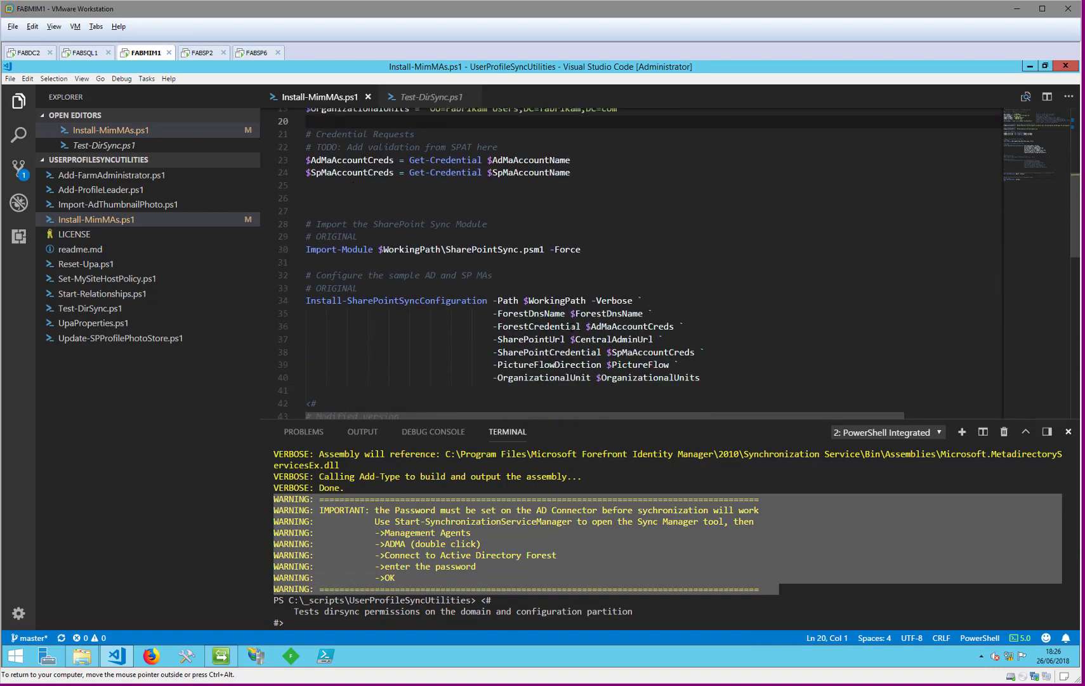
{"action": "scroll", "coordinate": [571, 329], "scroll_direction": "down", "scroll_amount": 3}
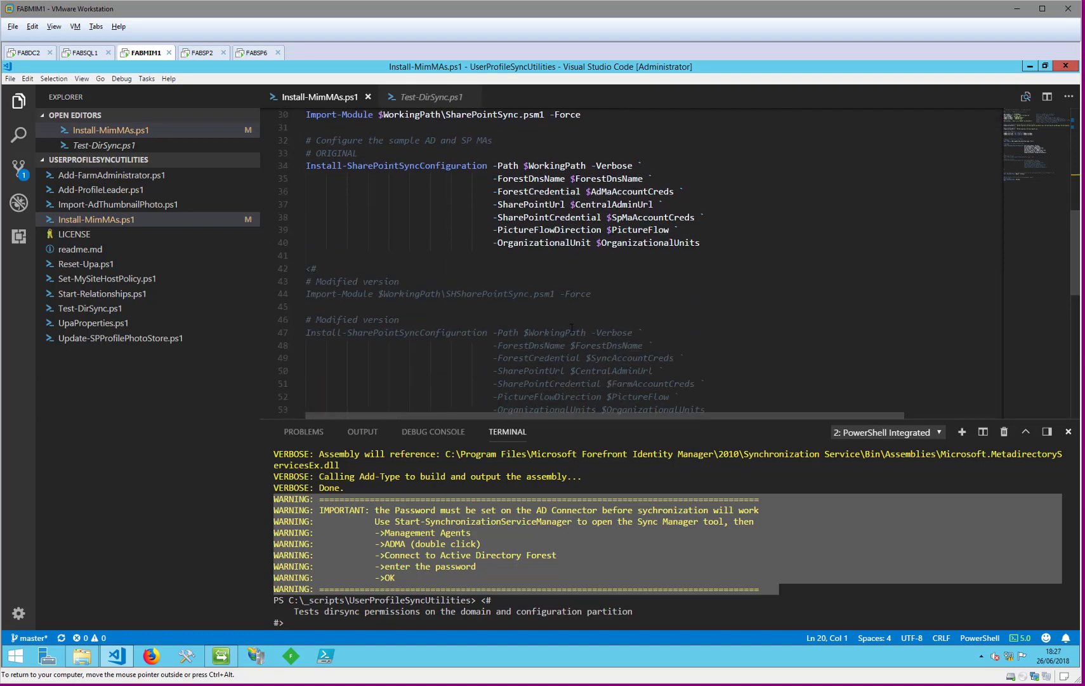
{"action": "scroll", "coordinate": [571, 329], "scroll_direction": "down", "scroll_amount": 4}
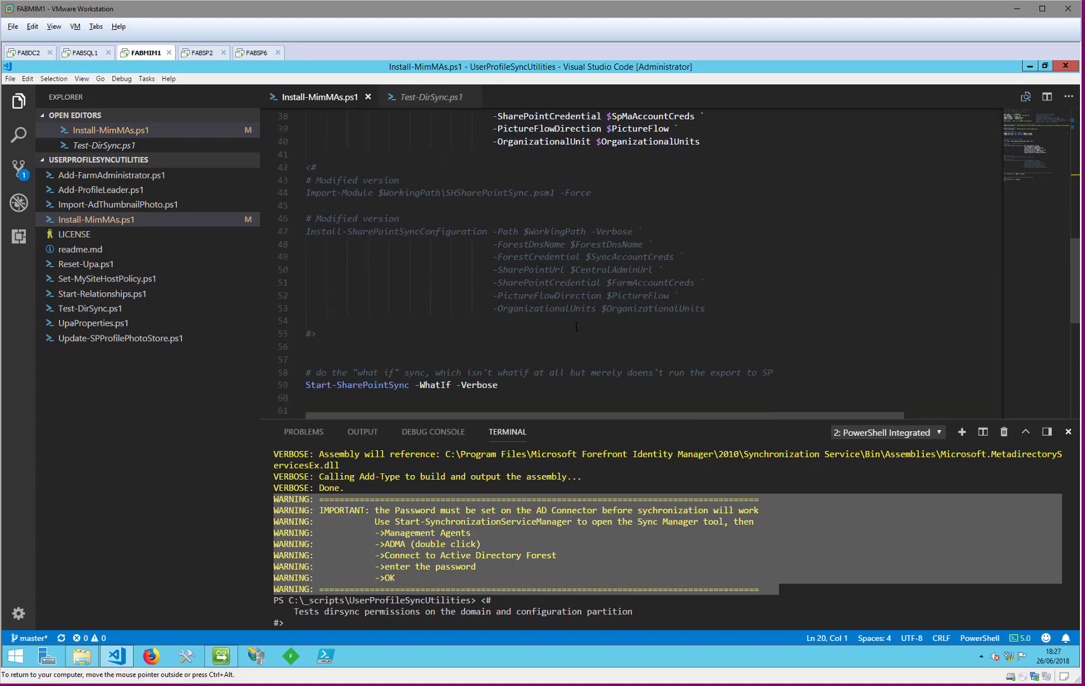
{"action": "scroll", "coordinate": [577, 325], "scroll_direction": "down", "scroll_amount": 1}
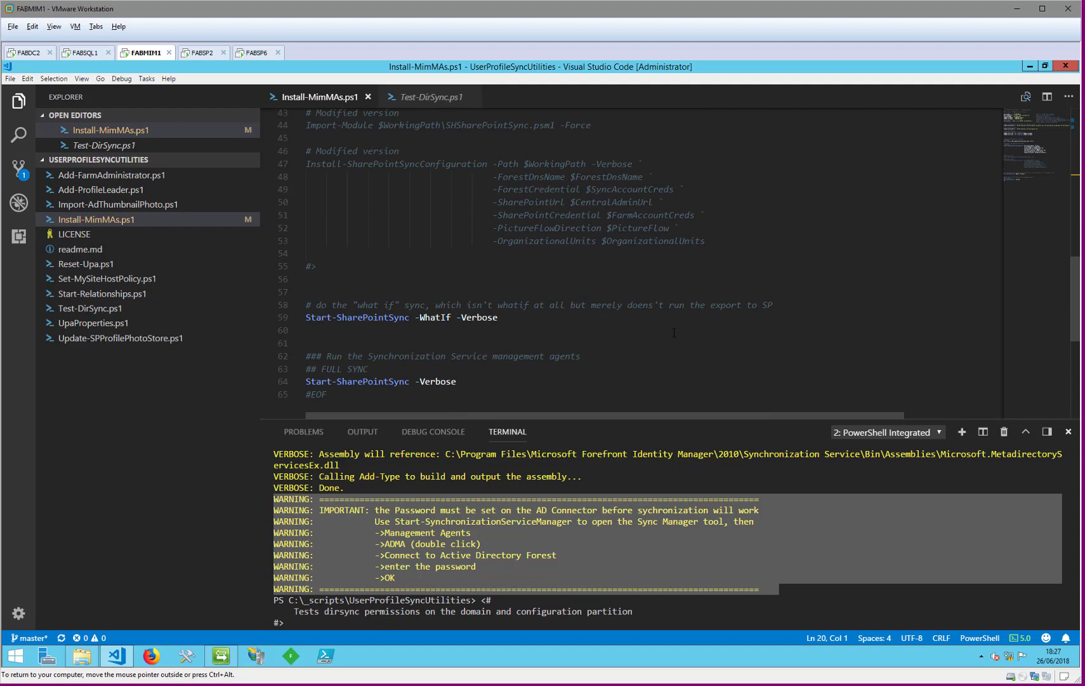
Switch to Synchronization Service Manager and refresh the list of management agents.
{"action": "left_click", "coordinate": [227, 655]}
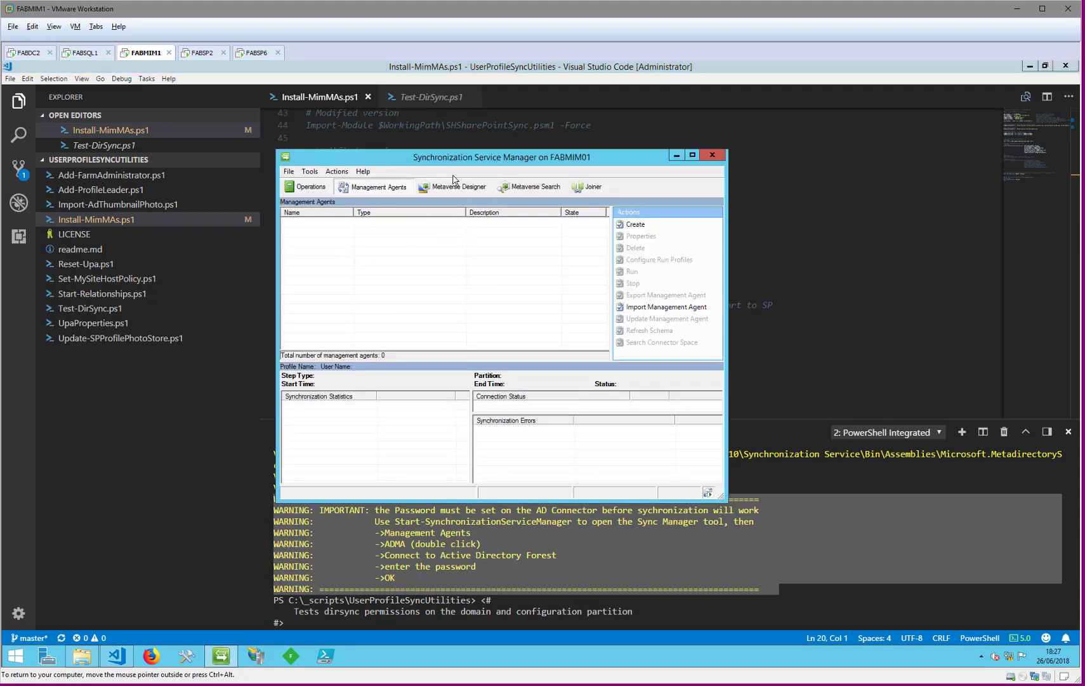
{"action": "right_click", "coordinate": [413, 266]}
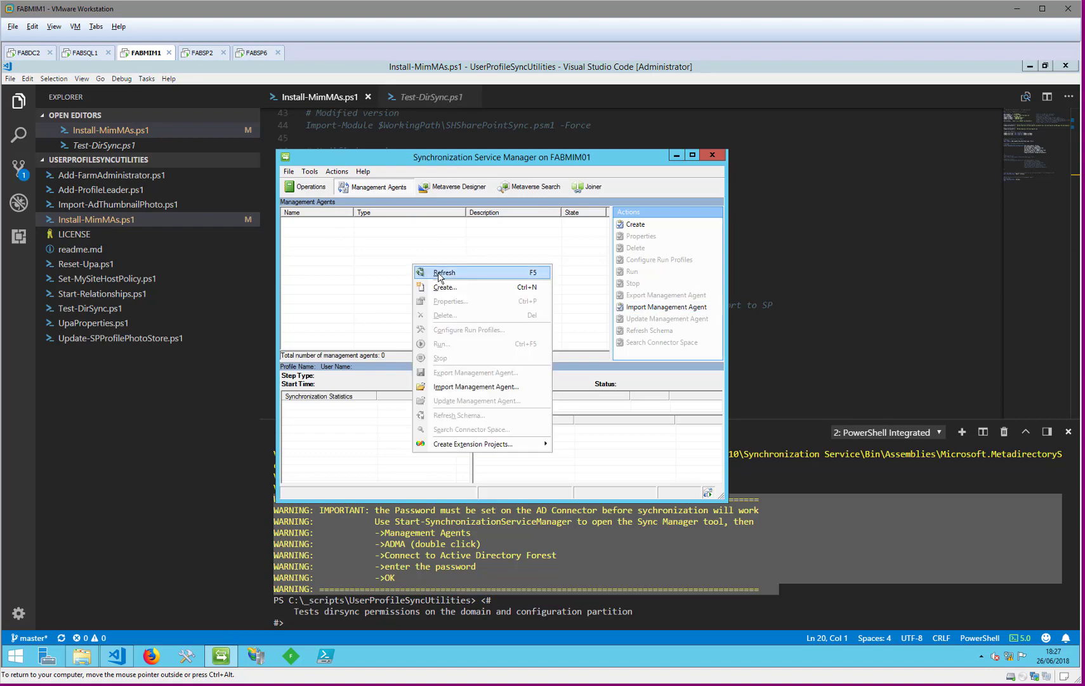
{"action": "left_click", "coordinate": [468, 270]}
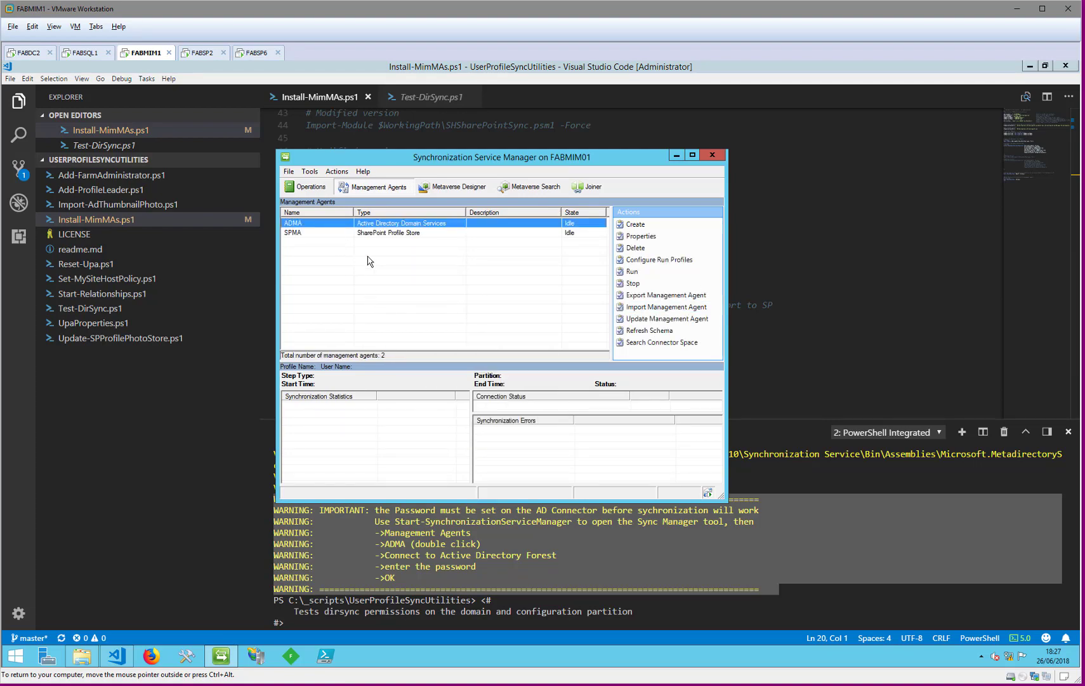
{"action": "key", "text": "ctrl+1"}
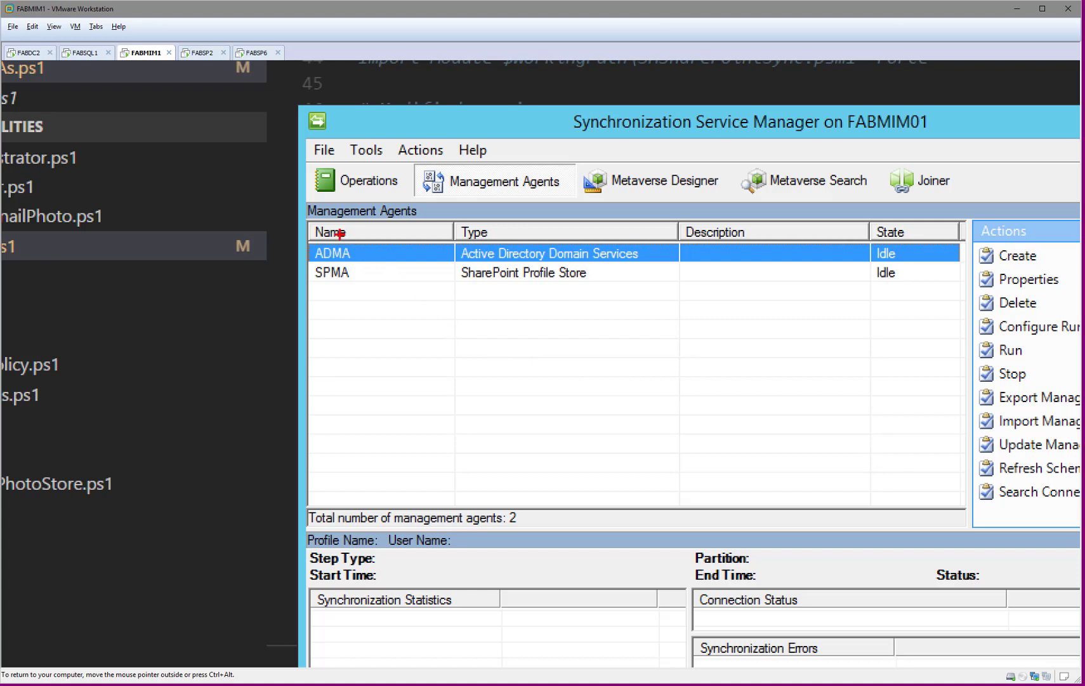
{"action": "mouse_move", "coordinate": [310, 218]}
{"action": "left_mouse_down"}
{"action": "mouse_move", "coordinate": [349, 287]}
{"action": "mouse_move", "coordinate": [370, 262]}
{"action": "mouse_move", "coordinate": [369, 289]}
{"action": "left_mouse_up"}
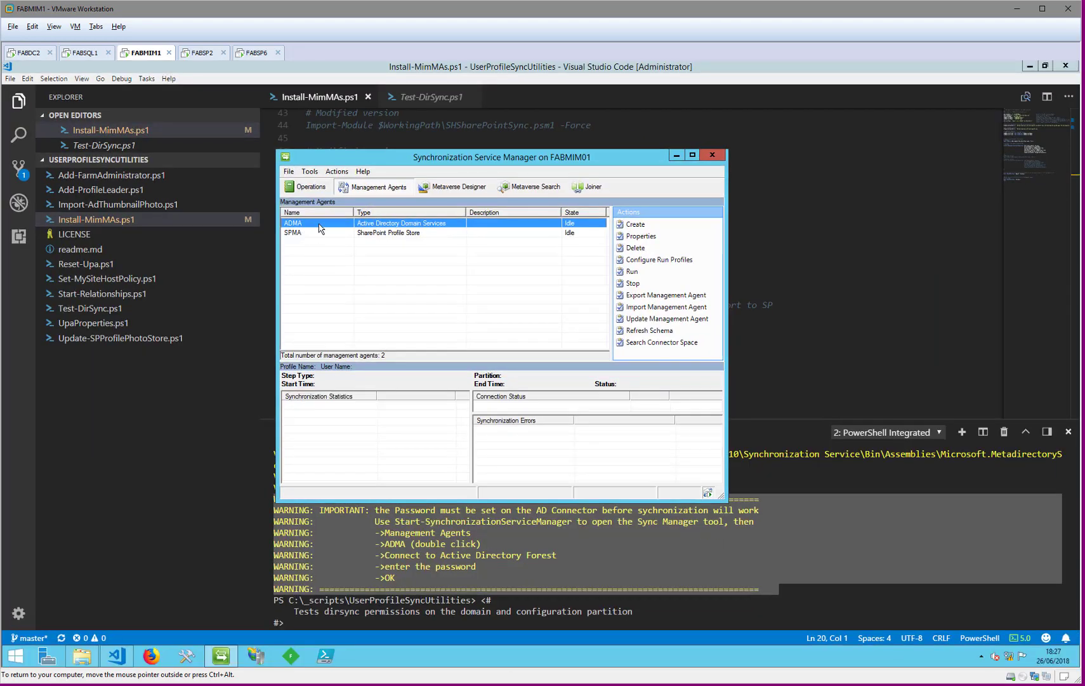
Enter the sync account's password in the ADMA agent's Connect to Active Directory Forest properties and save them.
{"action": "double_click", "coordinate": [371, 225]}
{"action": "left_click", "coordinate": [366, 230]}
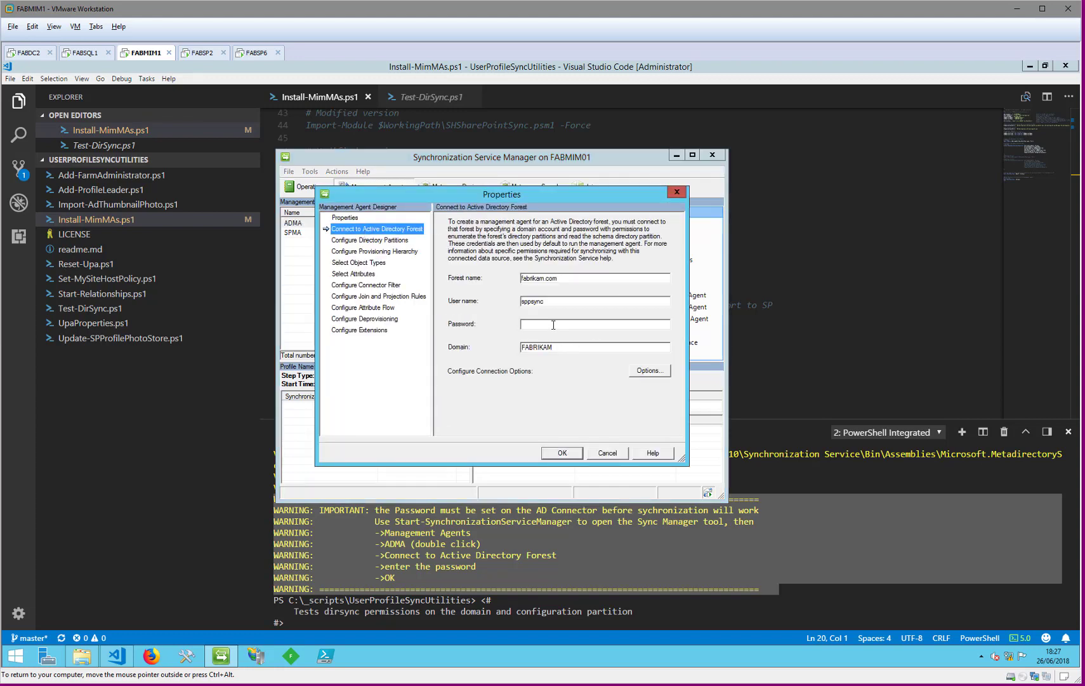
{"action": "left_click", "coordinate": [538, 324]}
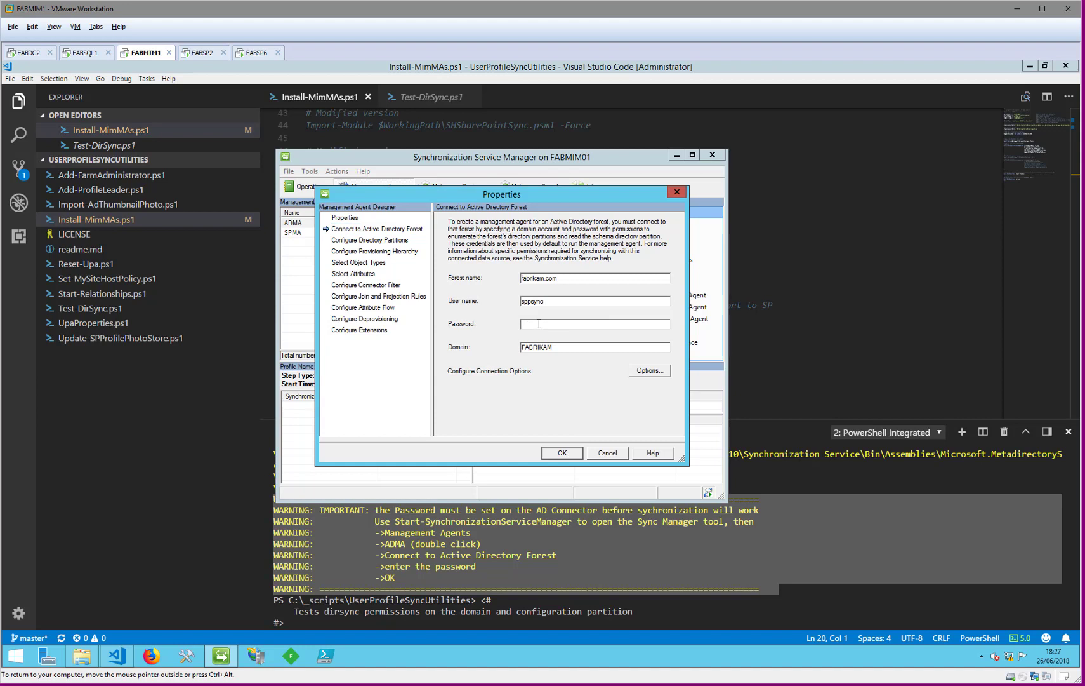
{"action": "type", "text": "*******"}
{"action": "key", "text": "Return"}
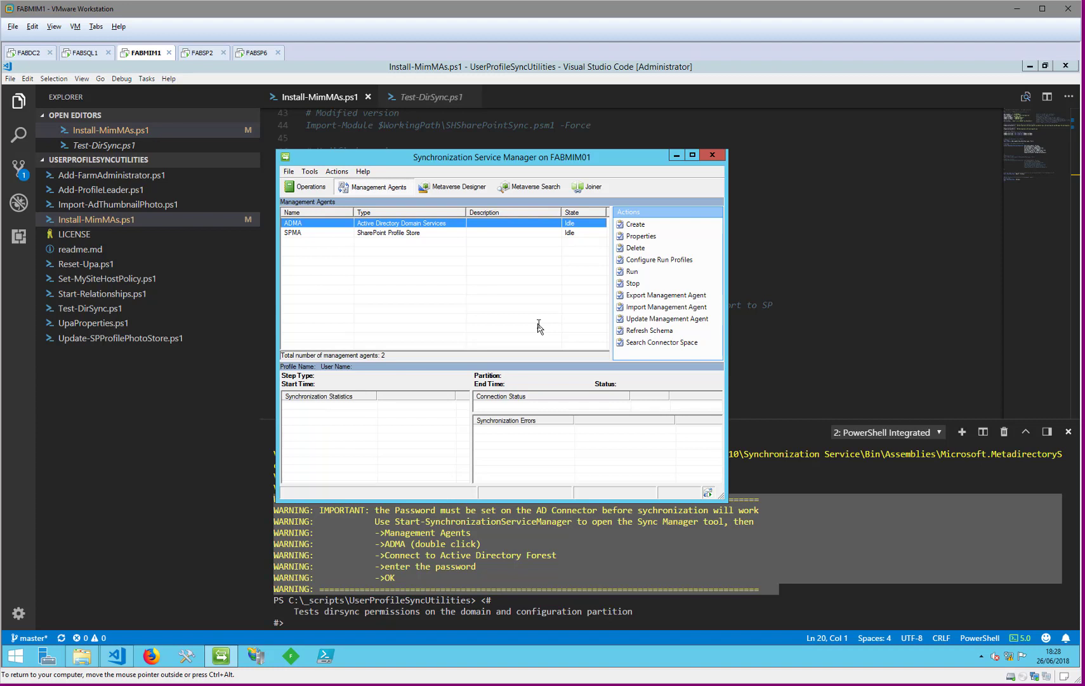
Move the Synchronization Service Manager window aside, review the metaverse rules extension settings in its Options dialog, and close the dialog.
{"action": "left_click_drag", "start_coordinate": [499, 159], "coordinate": [688, 123]}
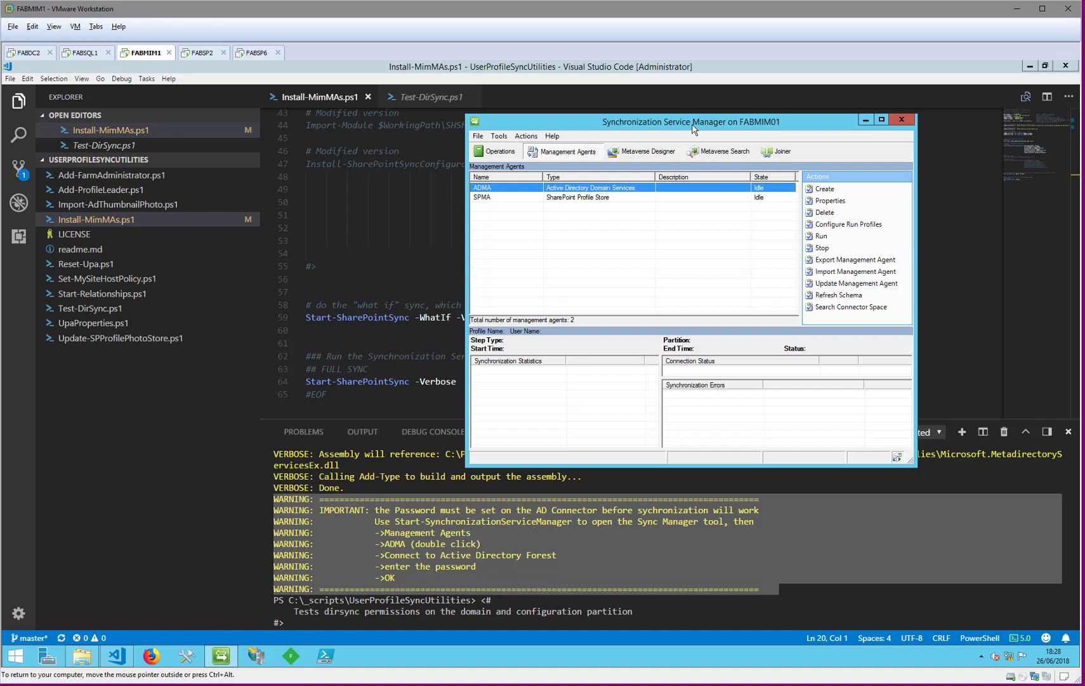
{"action": "left_click", "coordinate": [527, 136]}
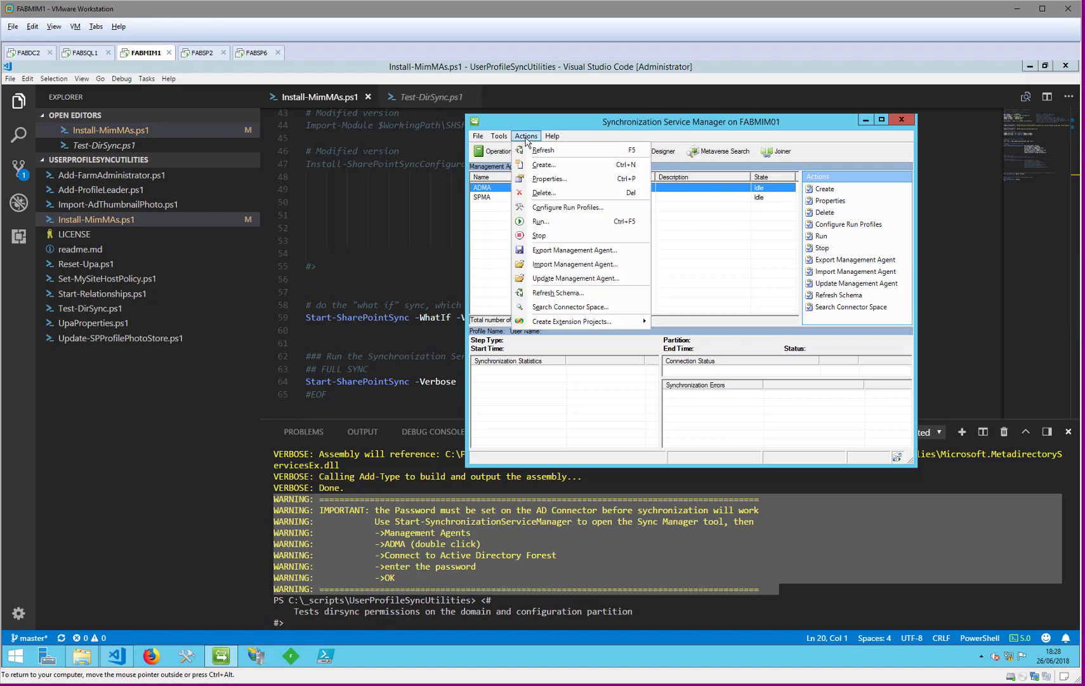
{"action": "mouse_move", "coordinate": [501, 136]}
{"action": "left_click", "coordinate": [524, 220]}
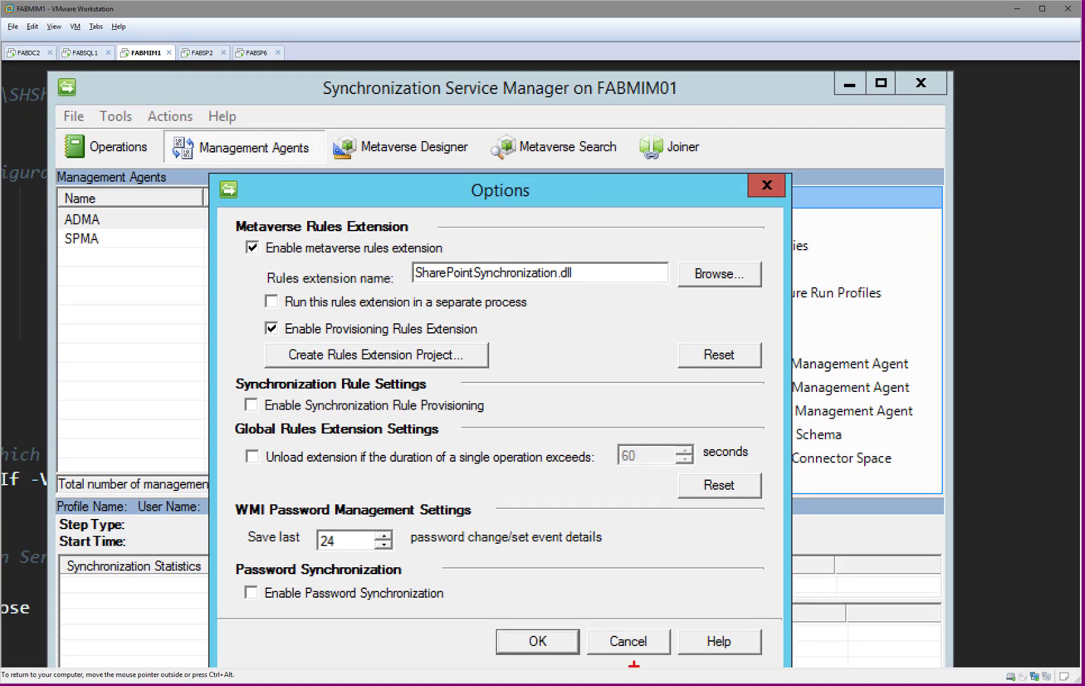
{"action": "key", "text": "Escape"}
{"action": "left_click", "coordinate": [766, 400]}
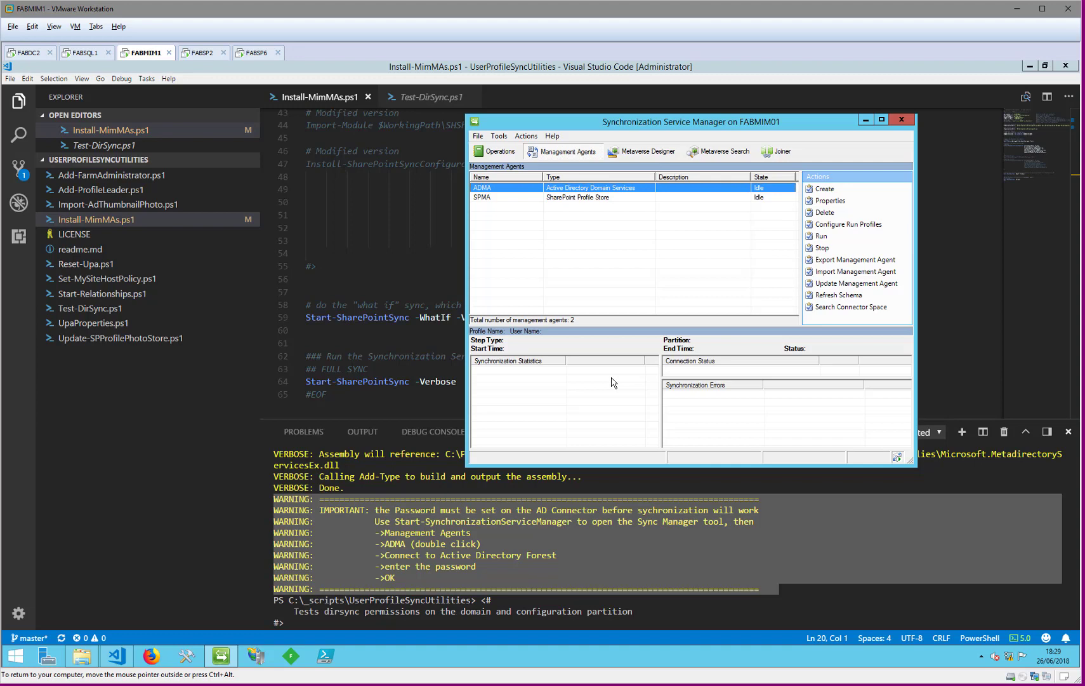
Check the Connectivity settings of the SPMA management agent and close its properties with OK.
{"action": "left_click", "coordinate": [578, 199]}
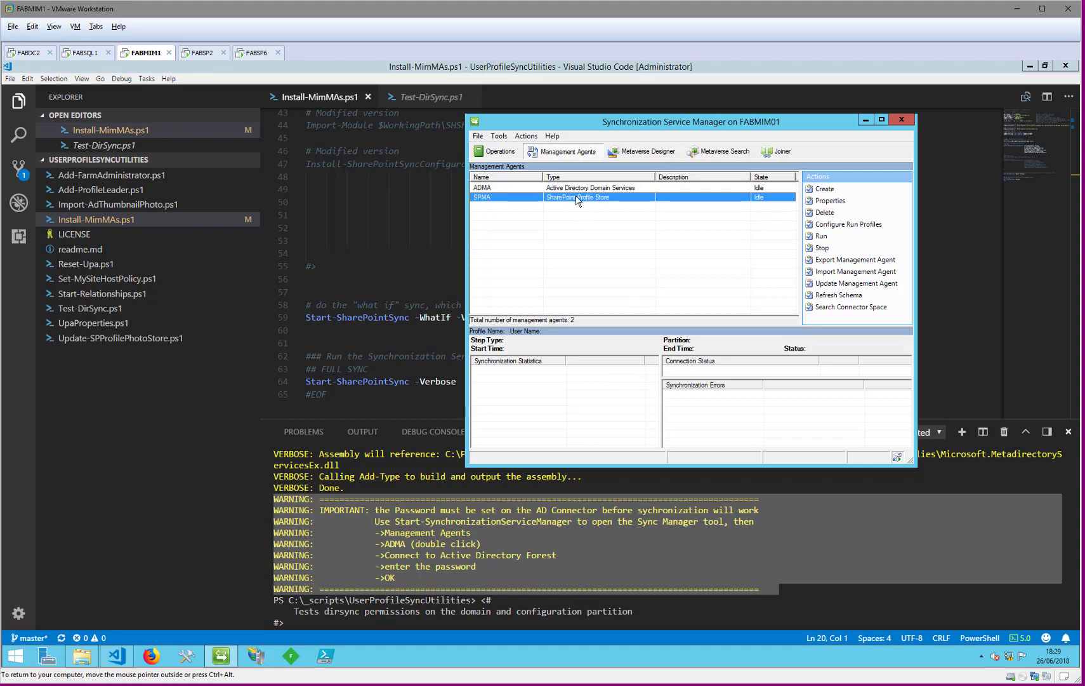
{"action": "double_click", "coordinate": [578, 199]}
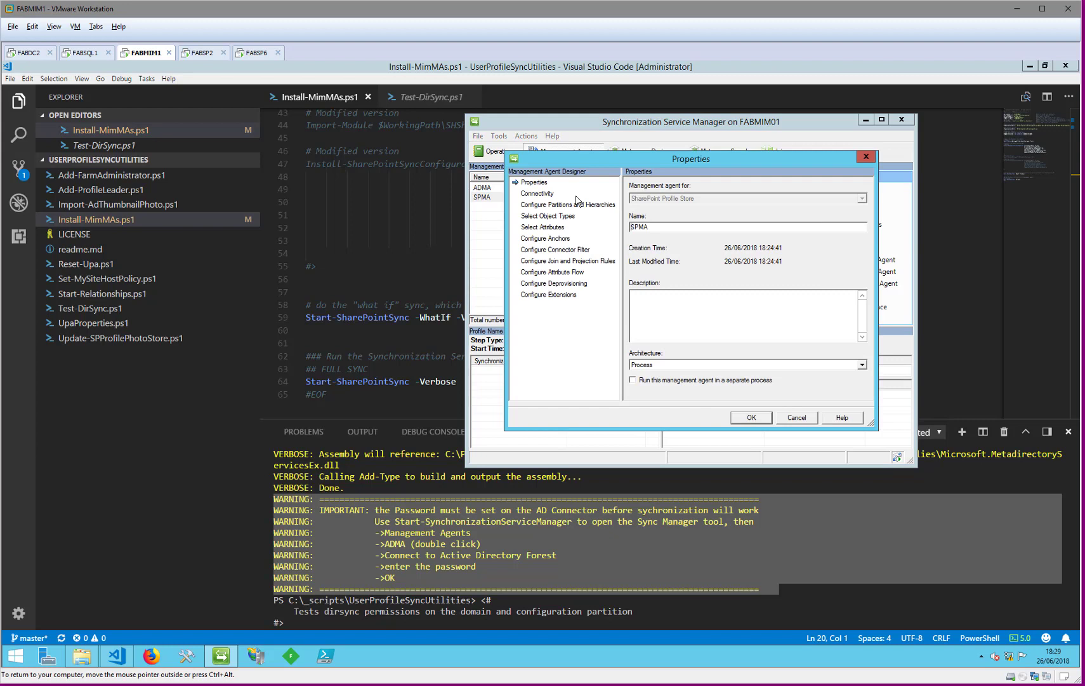
{"action": "left_click", "coordinate": [540, 194]}
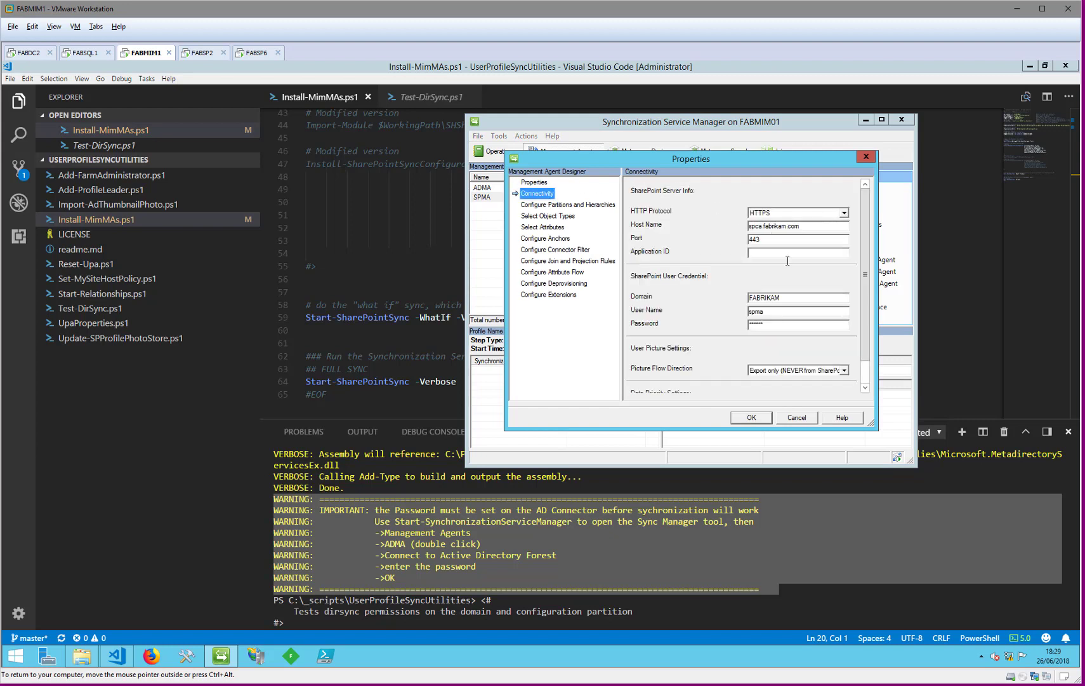
{"action": "left_click", "coordinate": [760, 420]}
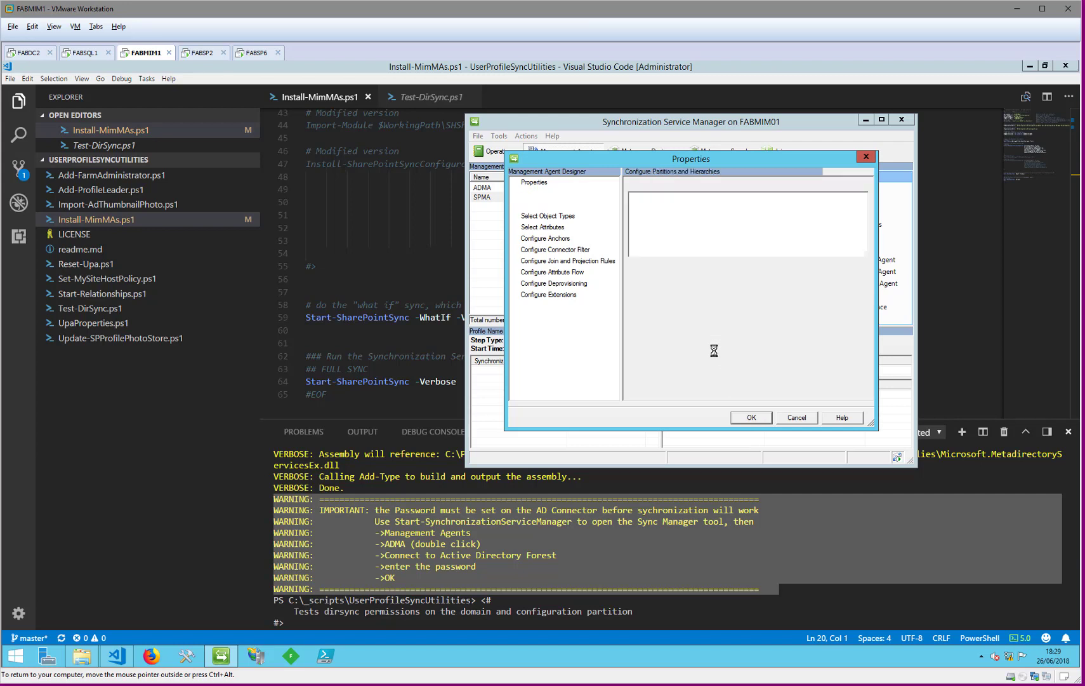
{"action": "left_click", "coordinate": [753, 418]}
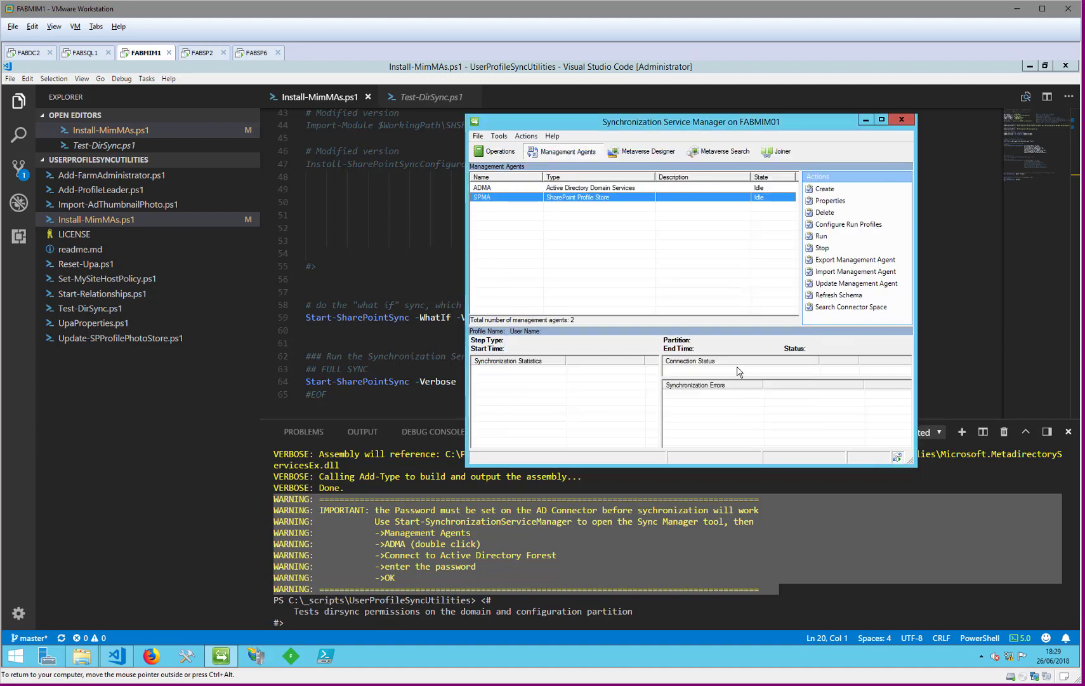
Check the rules extension settings under Configure Extensions of the SPMA management agent and close its properties.
{"action": "double_click", "coordinate": [608, 202]}
{"action": "left_click", "coordinate": [568, 296]}
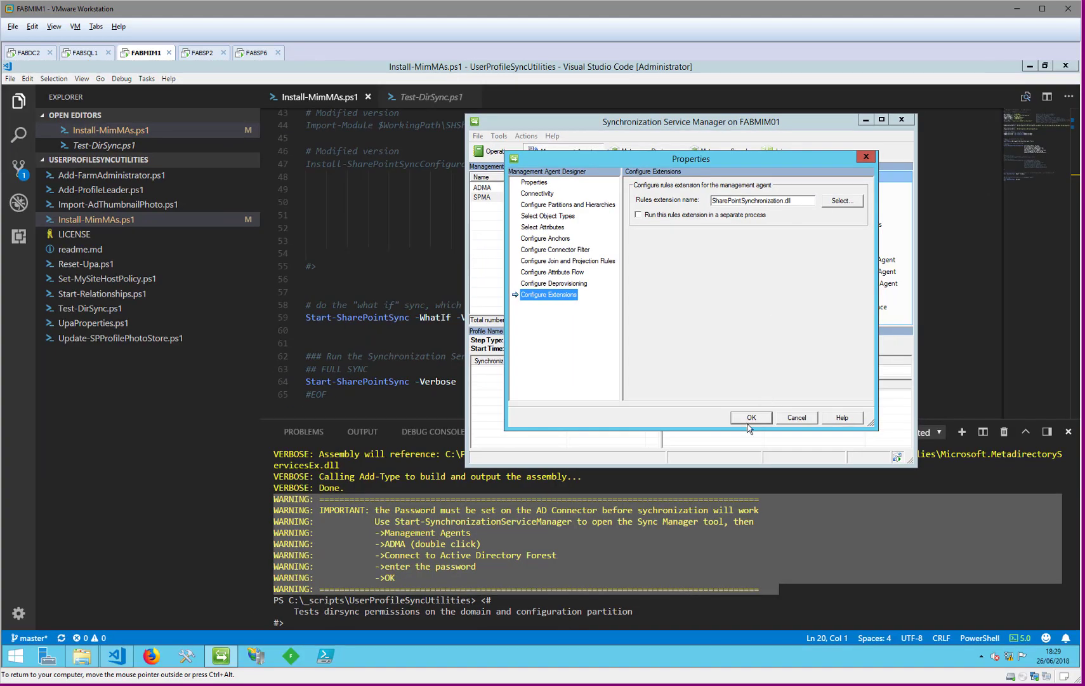
{"action": "left_click", "coordinate": [749, 419]}
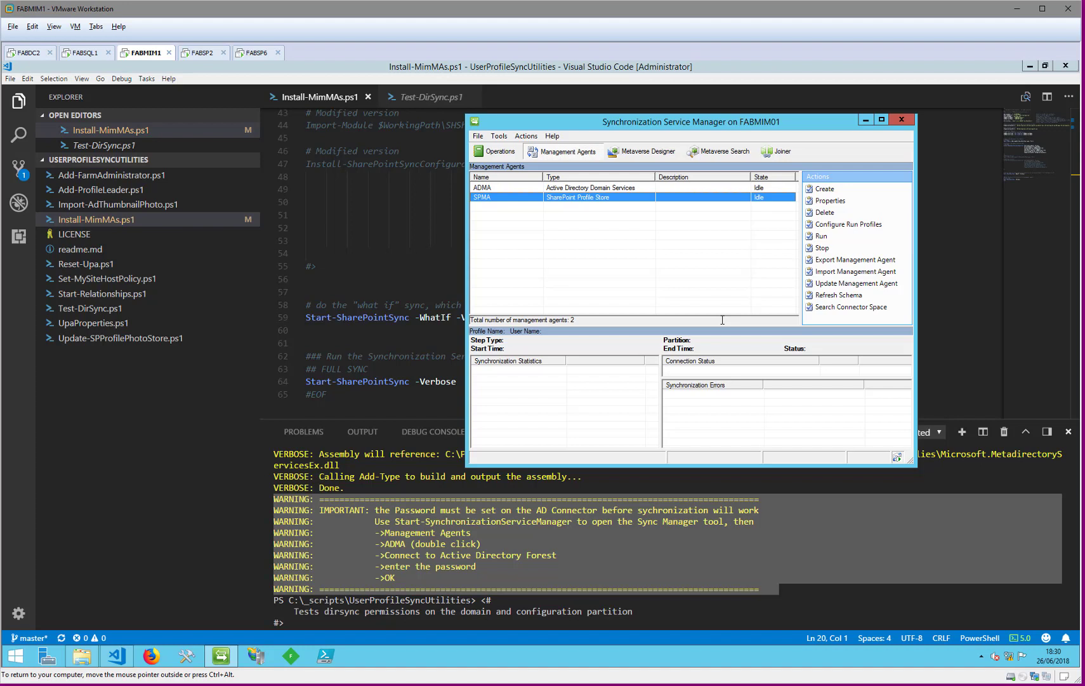
Include the userAccountControl attribute in the selected attributes of the ADMA management agent.
{"action": "double_click", "coordinate": [565, 188]}
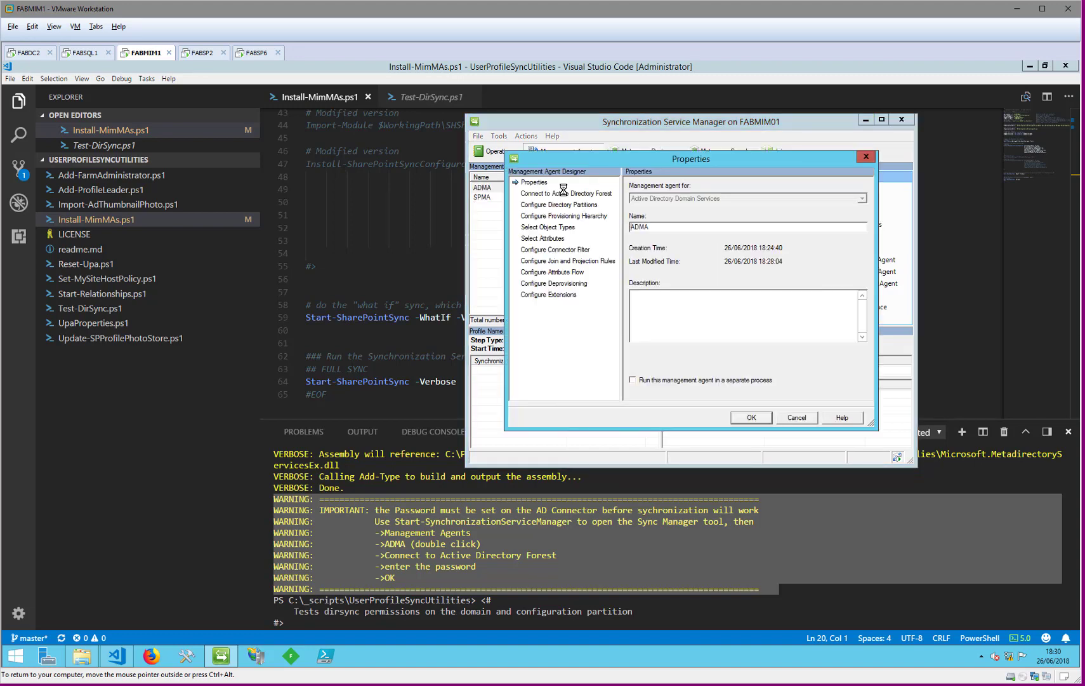
{"action": "left_click_drag", "start_coordinate": [659, 162], "coordinate": [643, 165]}
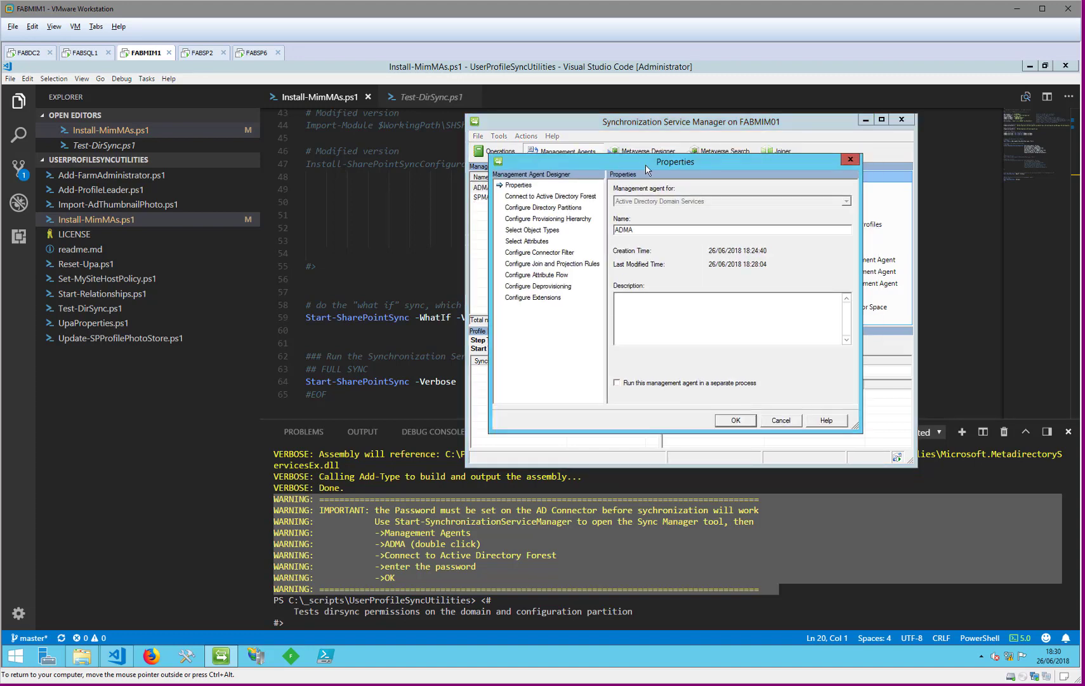
{"action": "left_click", "coordinate": [525, 242]}
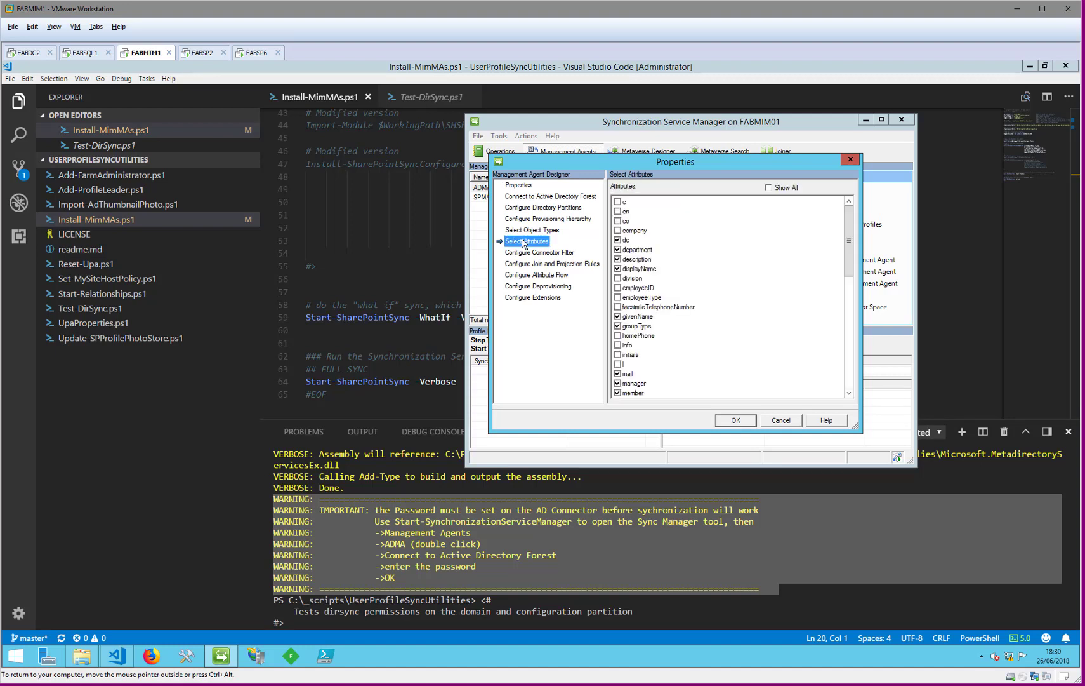
{"action": "left_click_drag", "start_coordinate": [850, 236], "coordinate": [854, 349]}
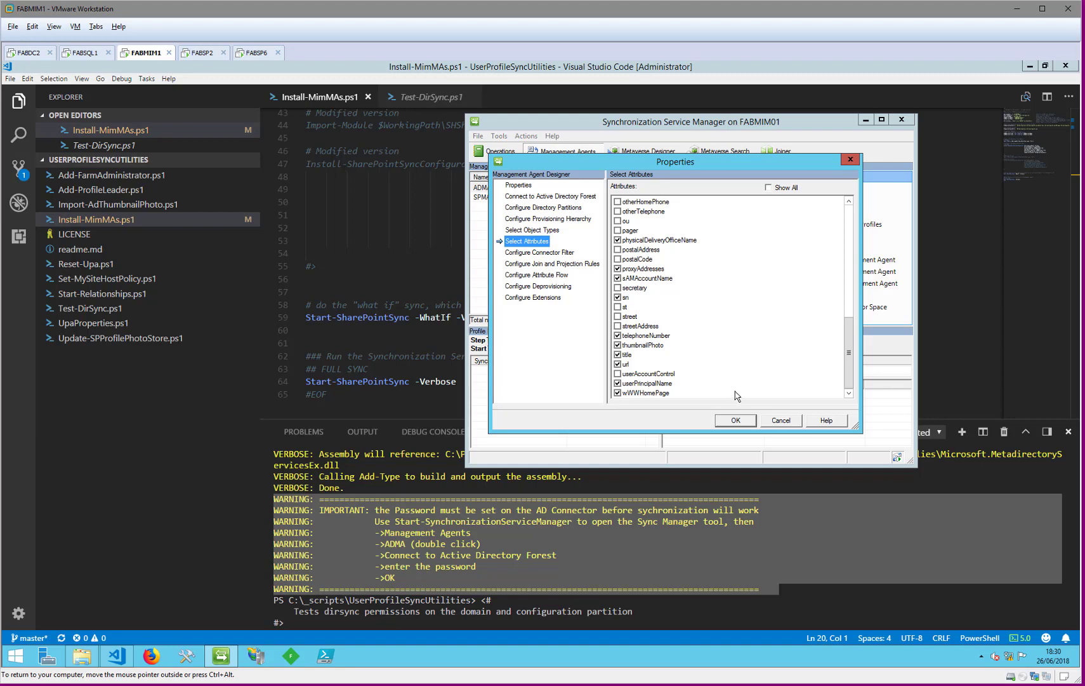
{"action": "key", "text": "ctrl+1"}
{"action": "left_click", "coordinate": [540, 364]}
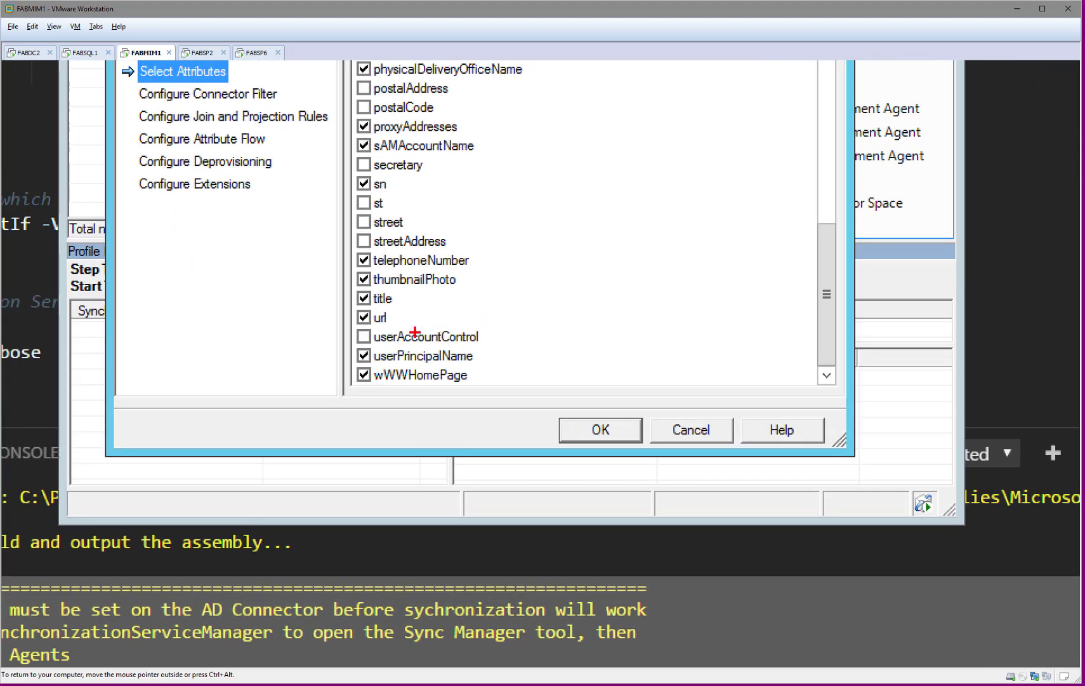
{"action": "left_click_drag", "start_coordinate": [358, 324], "coordinate": [497, 347]}
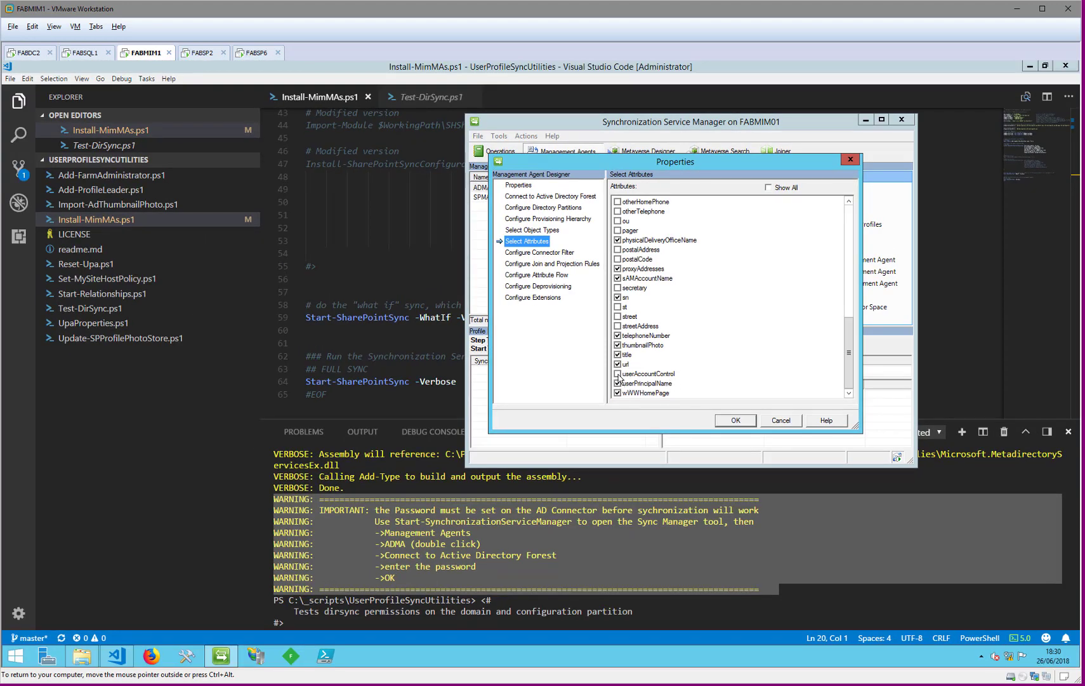
{"action": "left_click", "coordinate": [619, 374]}
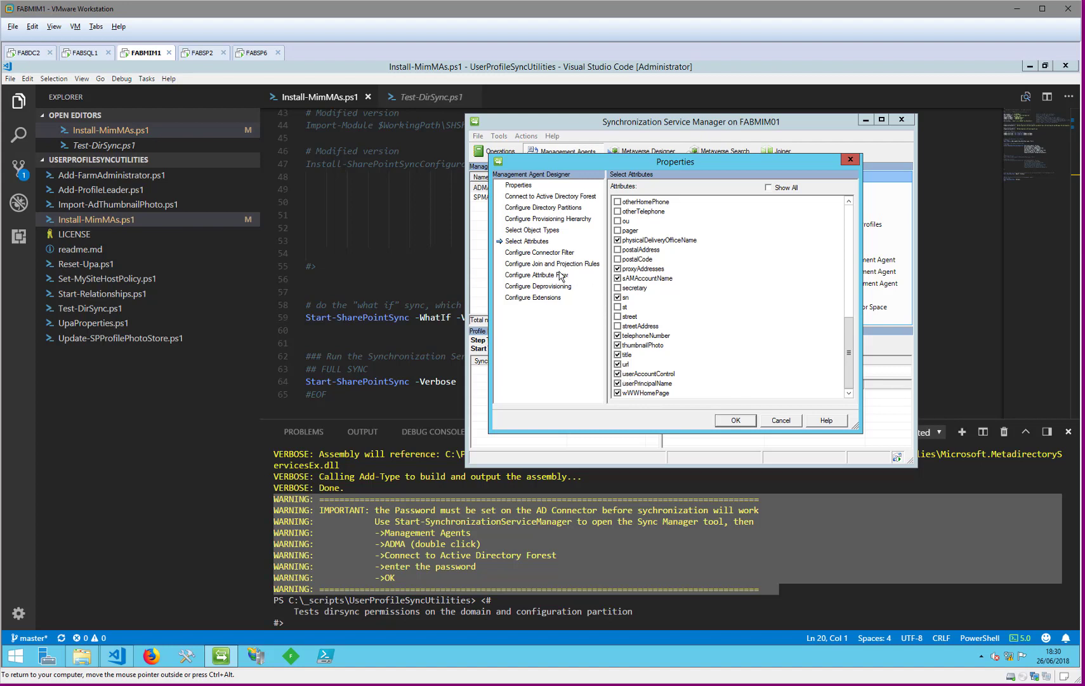
Add a connector filter for the user object type with the condition userAccountControl Bit on equals 0x2.
{"action": "left_click", "coordinate": [560, 255]}
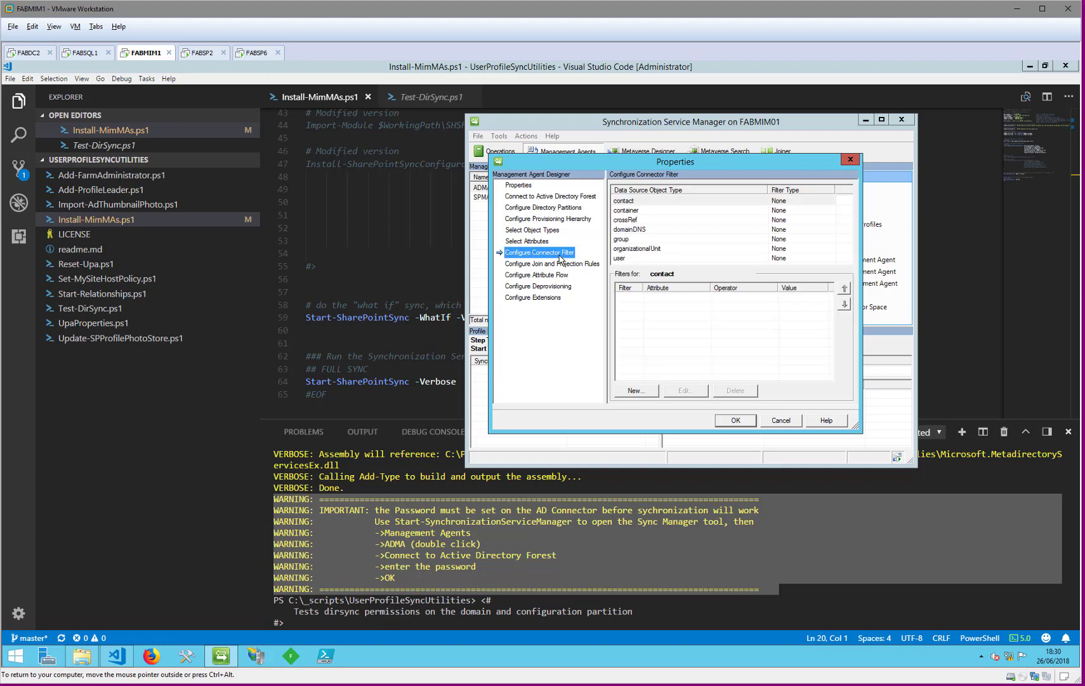
{"action": "left_click", "coordinate": [633, 258]}
{"action": "left_click", "coordinate": [636, 390]}
{"action": "left_click", "coordinate": [599, 280]}
{"action": "left_click_drag", "start_coordinate": [598, 280], "coordinate": [599, 287]}
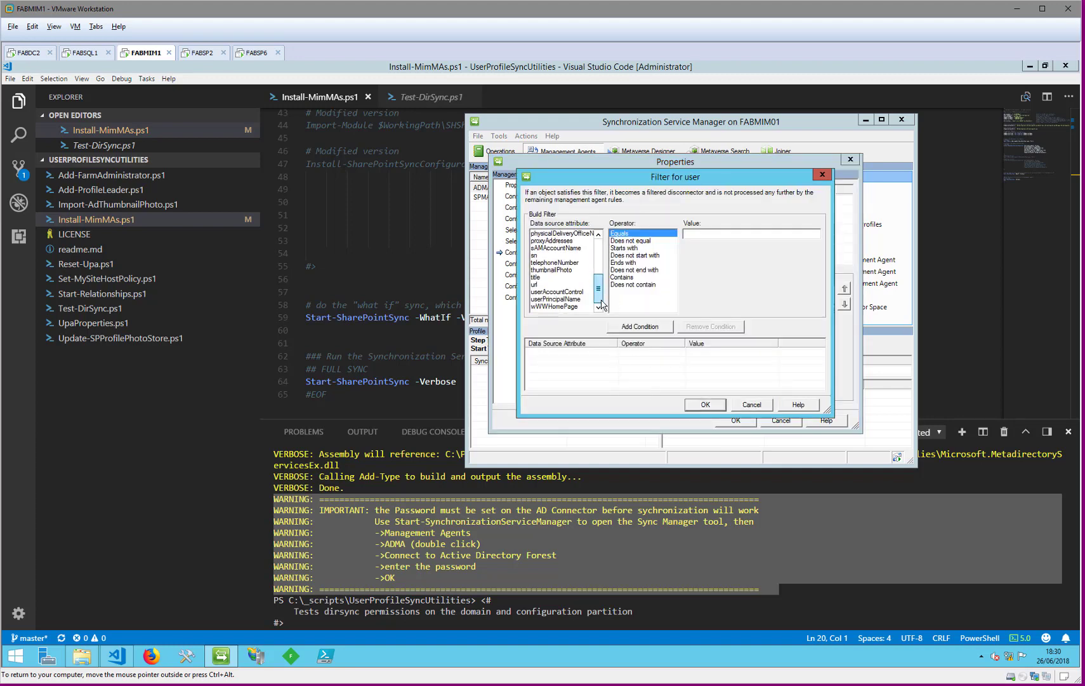
{"action": "left_click", "coordinate": [547, 292]}
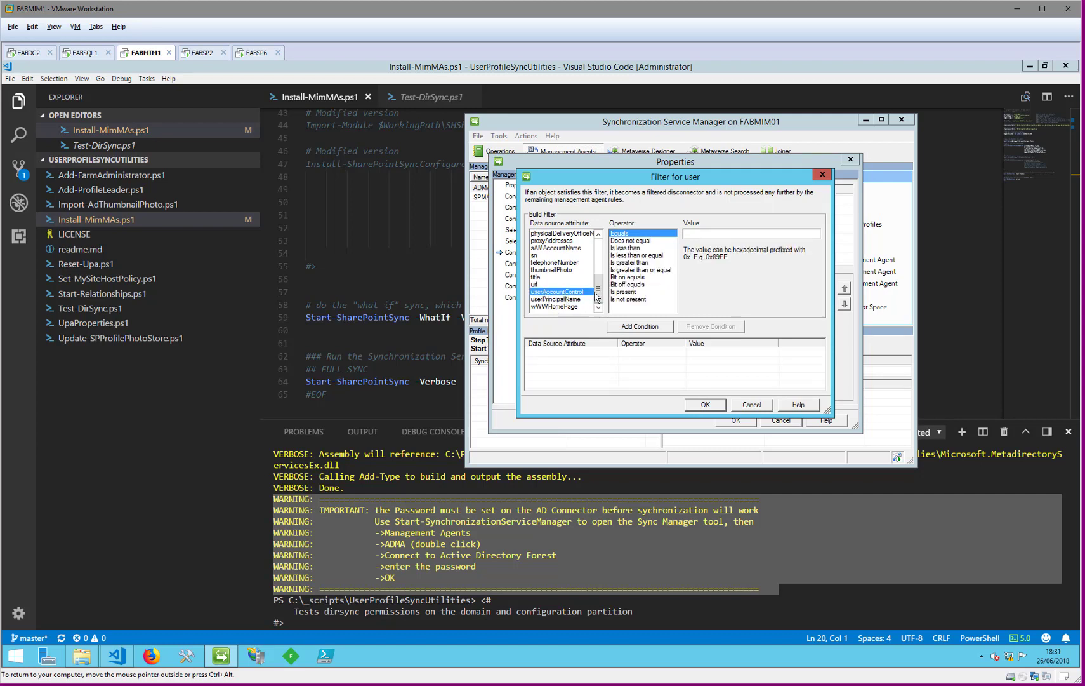
{"action": "left_click", "coordinate": [633, 276]}
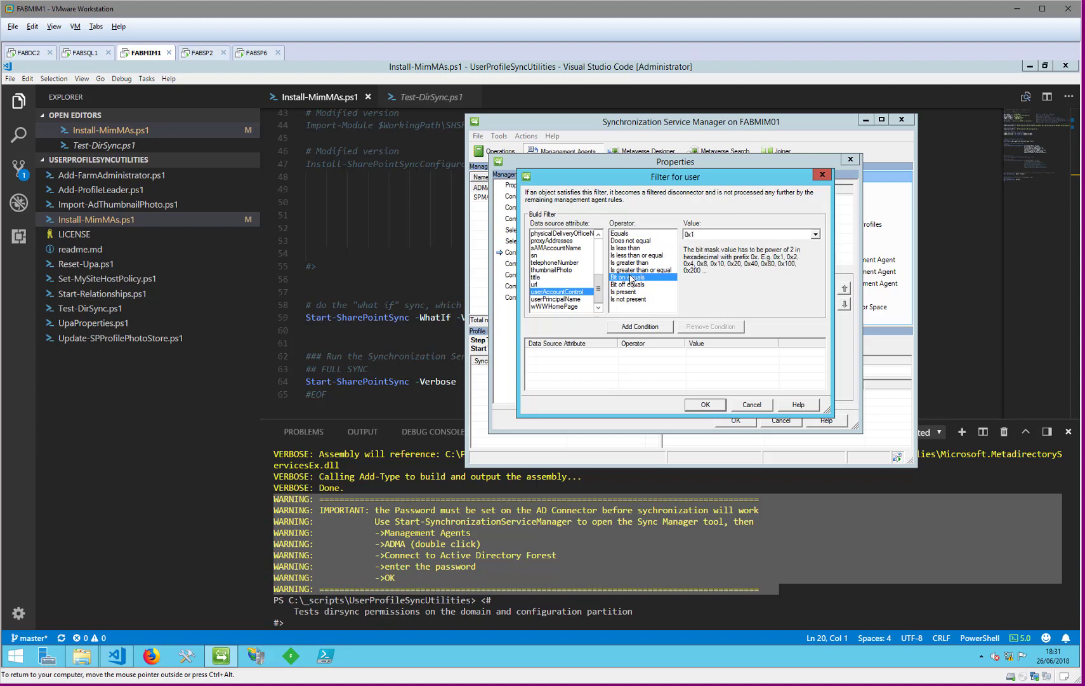
{"action": "left_click", "coordinate": [697, 234]}
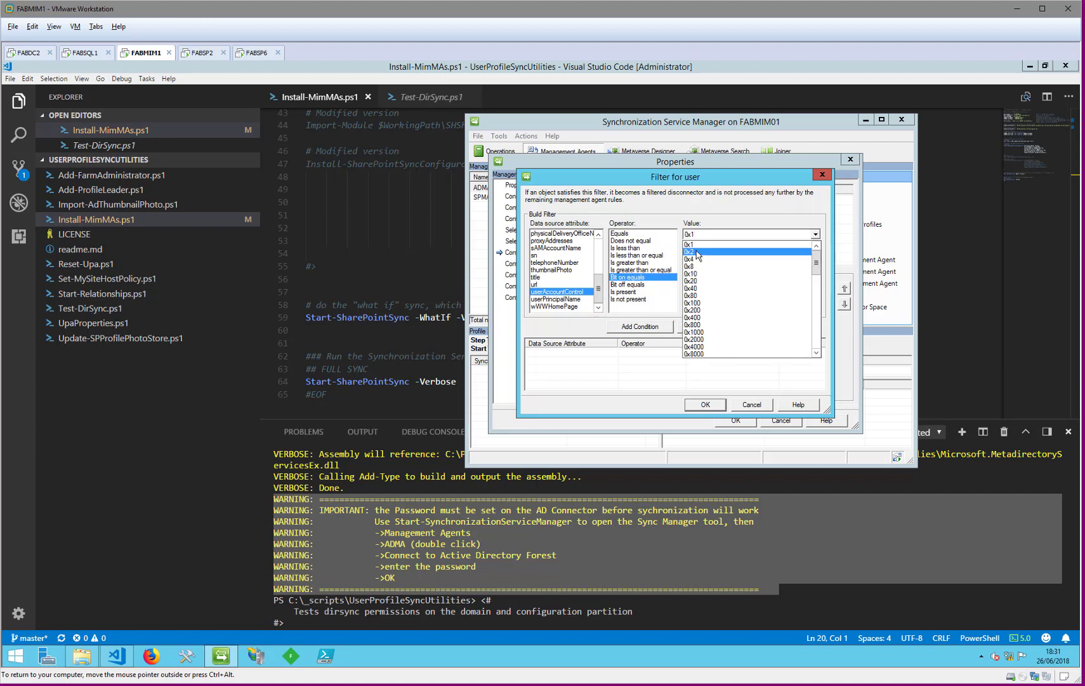
{"action": "left_click", "coordinate": [698, 251]}
{"action": "left_click", "coordinate": [649, 329]}
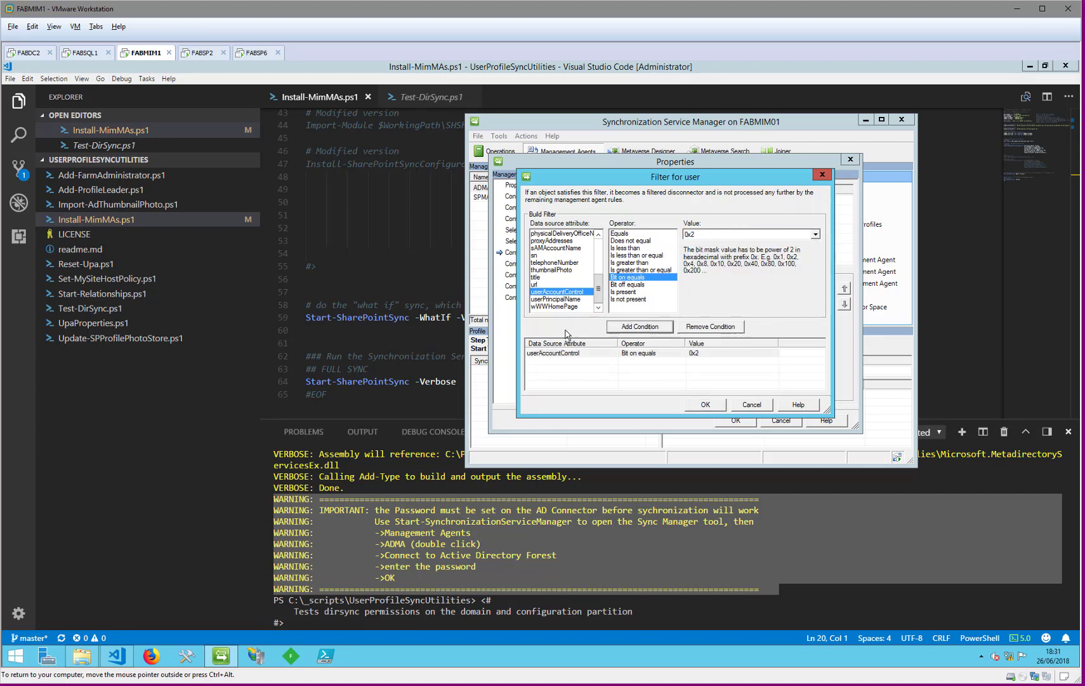
{"action": "left_click", "coordinate": [708, 405]}
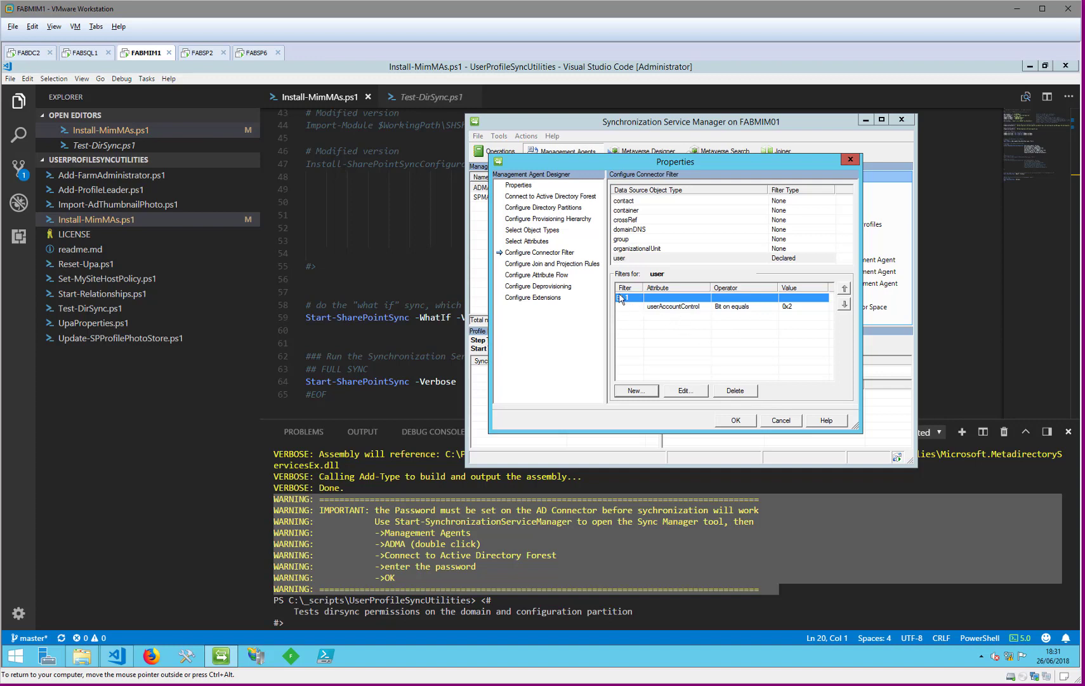
Open ADMA's attribute flow configuration, enlarge the dialog and its columns, and examine the user-to-contact mappings.
{"action": "left_click", "coordinate": [558, 275]}
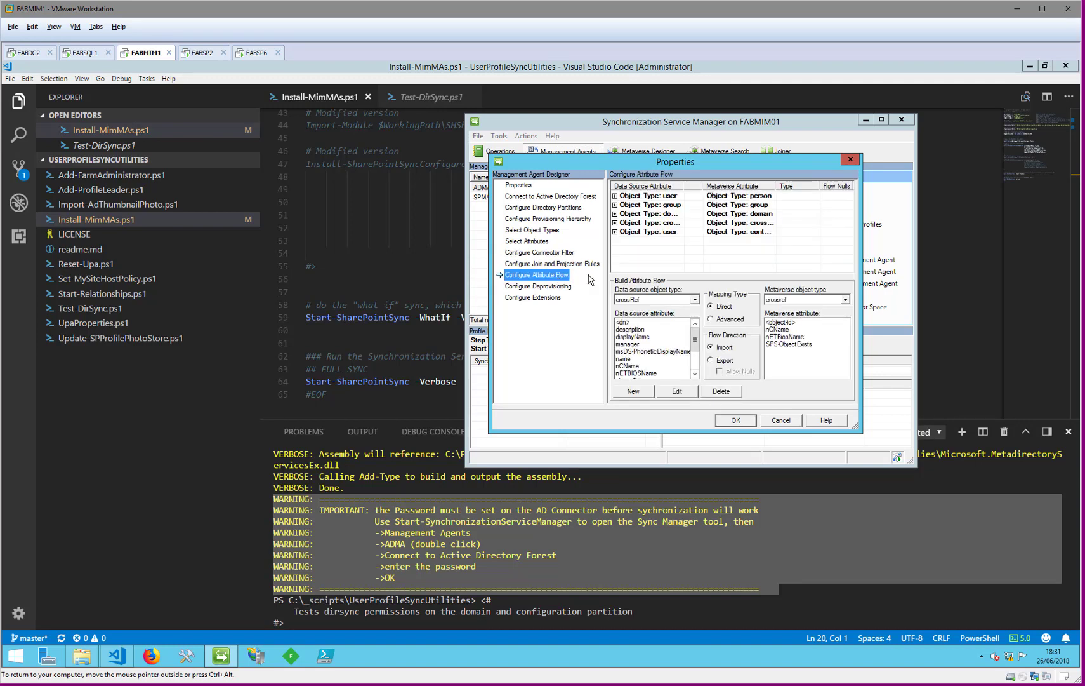
{"action": "left_click_drag", "start_coordinate": [676, 163], "coordinate": [452, 113]}
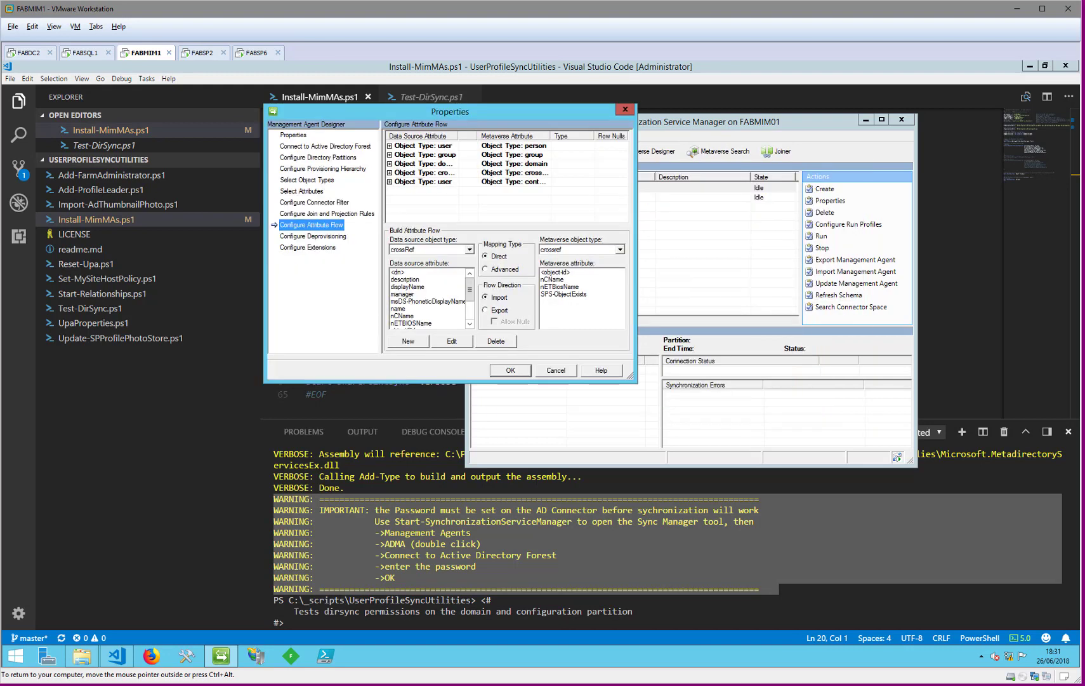
{"action": "left_click_drag", "start_coordinate": [630, 377], "coordinate": [1018, 608]}
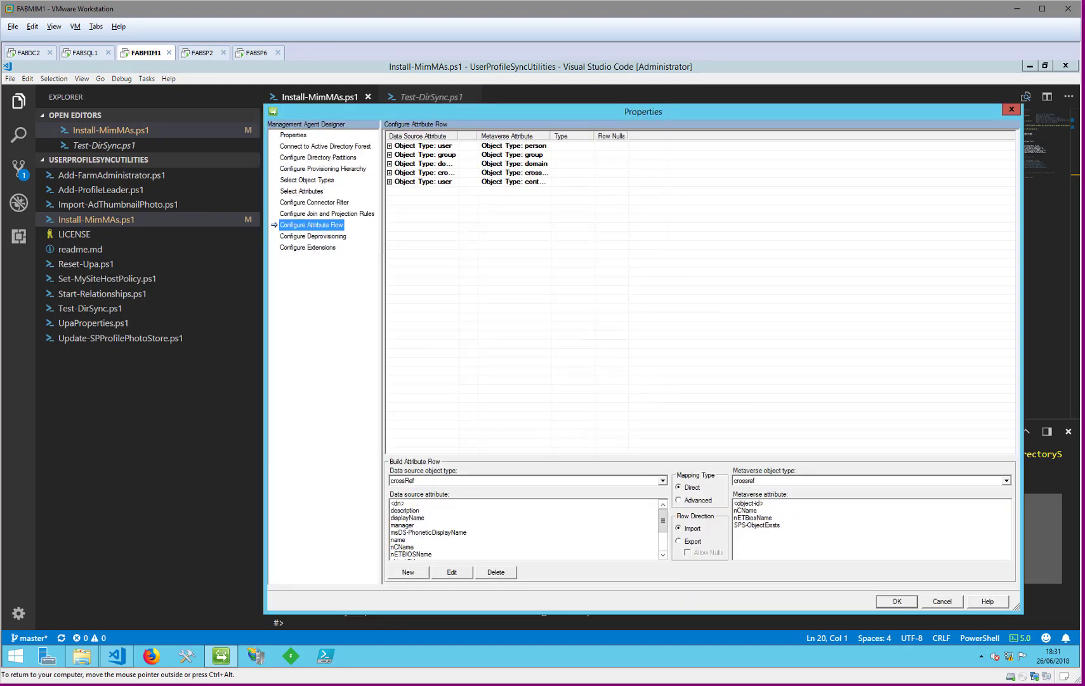
{"action": "double_click", "coordinate": [458, 136]}
{"action": "double_click", "coordinate": [561, 136]}
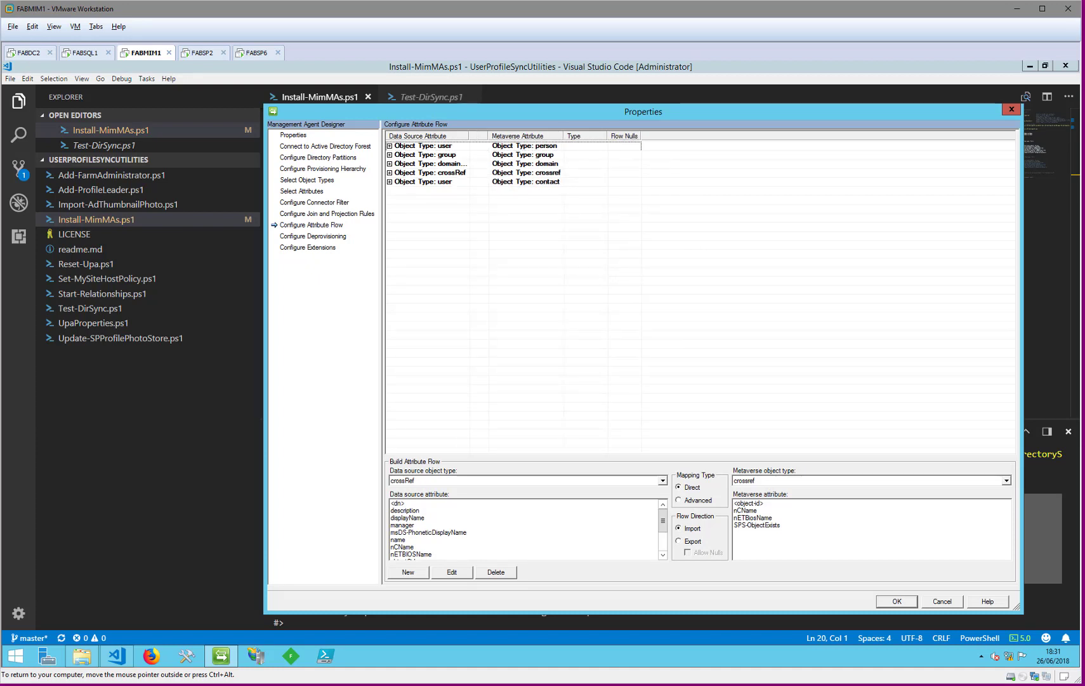
{"action": "left_click", "coordinate": [390, 181]}
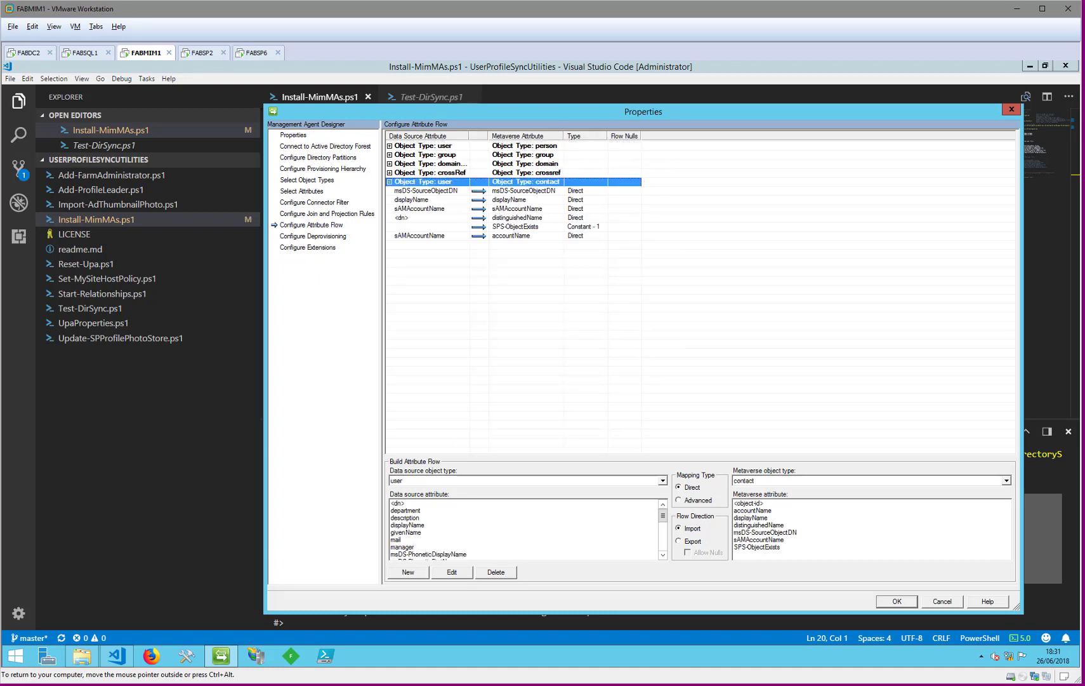
Review the user-to-person attribute flows, including the SPS claim provider, object-exists and phonetic name mappings, and save the ADMA properties.
{"action": "left_click", "coordinate": [389, 146]}
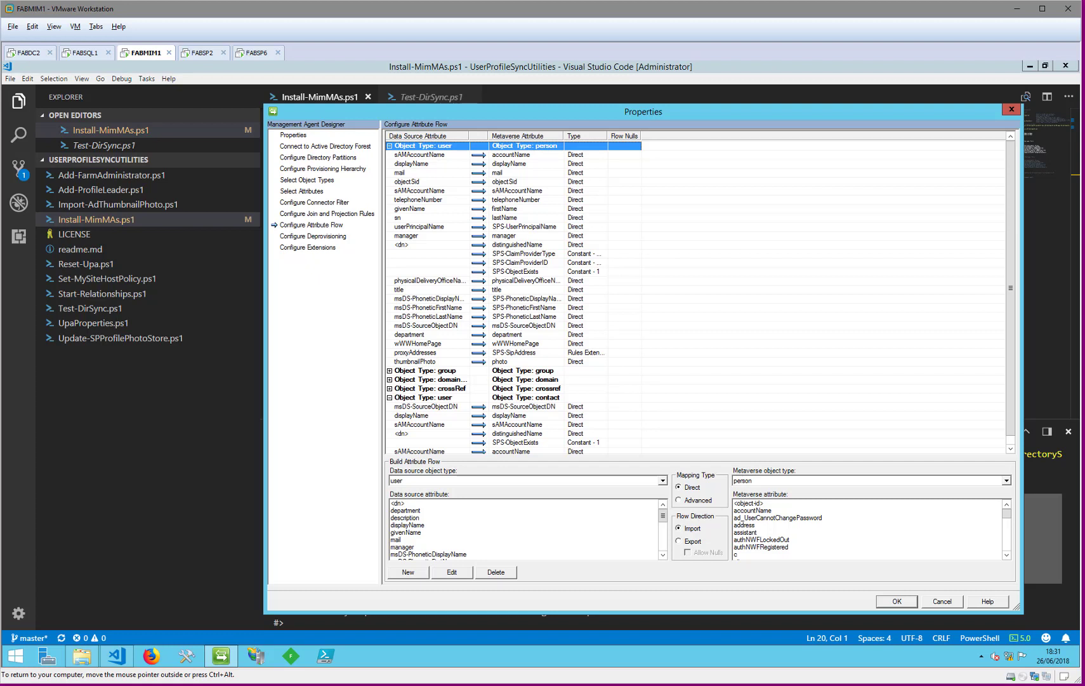
{"action": "left_click", "coordinate": [524, 253]}
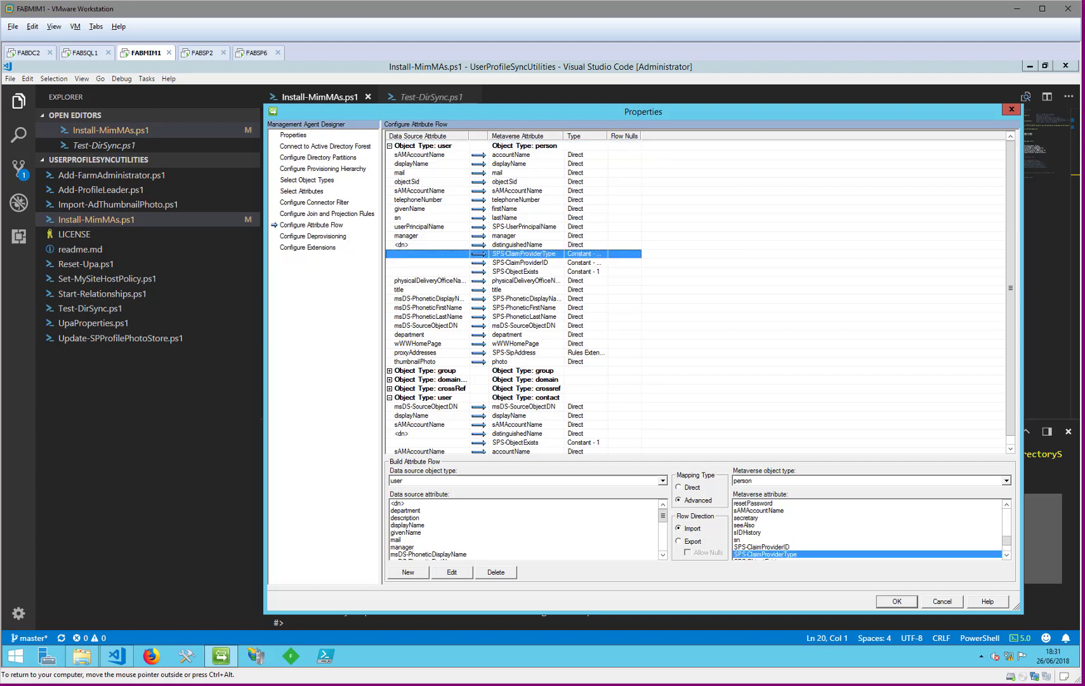
{"action": "left_click", "coordinate": [520, 263]}
{"action": "left_click", "coordinate": [515, 272]}
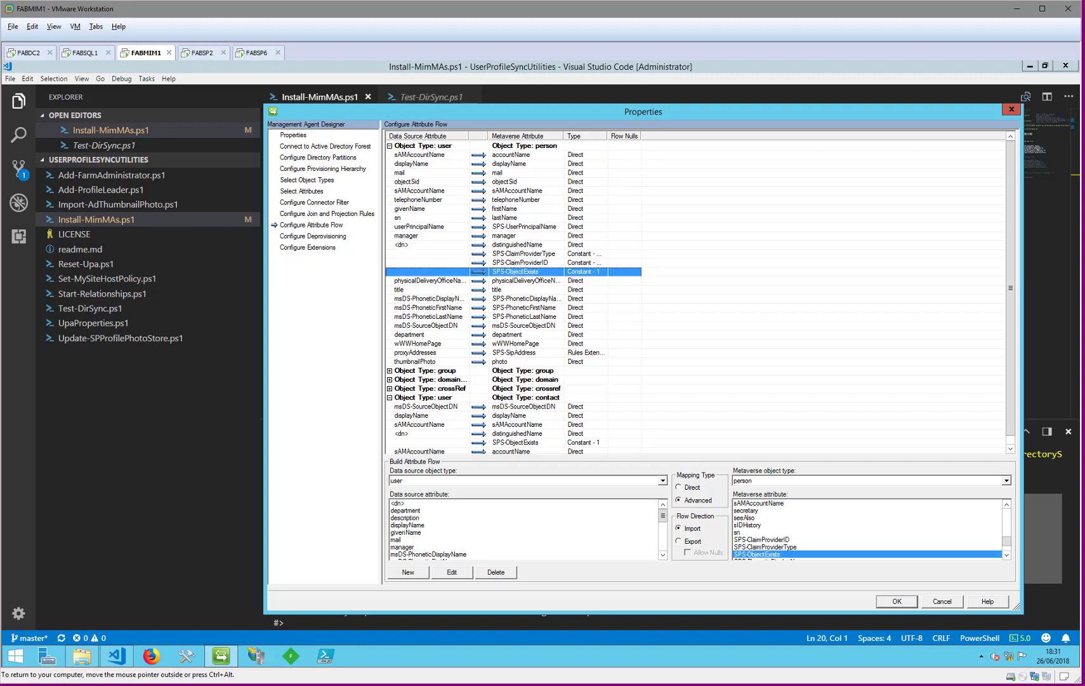
{"action": "left_click", "coordinate": [520, 298]}
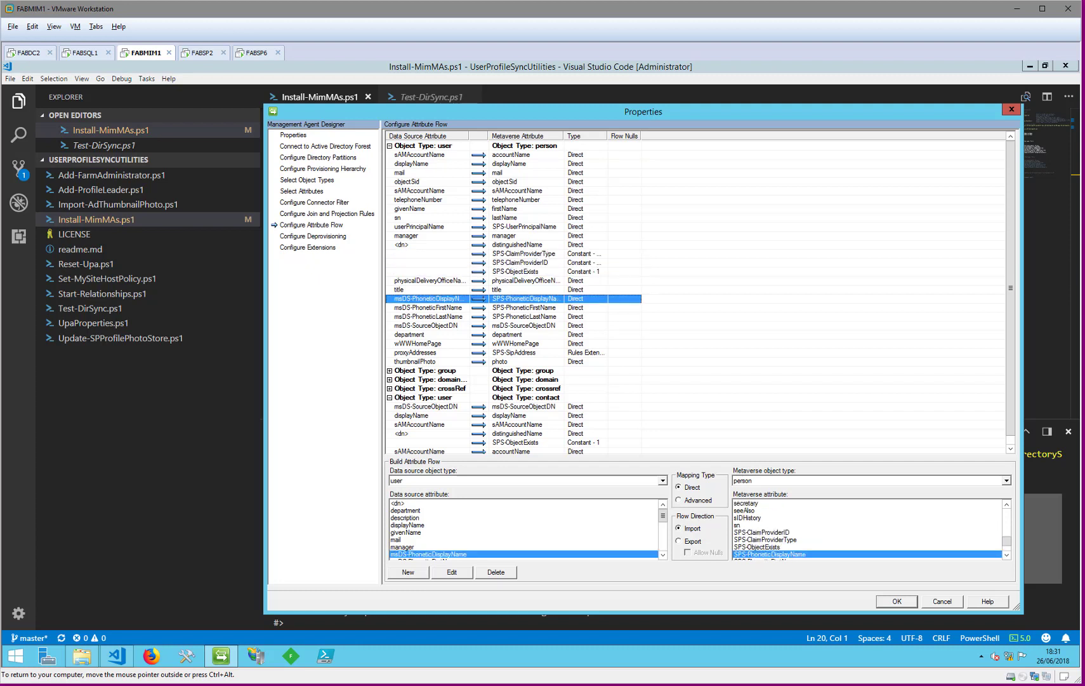
{"action": "left_click", "coordinate": [521, 308]}
{"action": "left_click", "coordinate": [520, 317]}
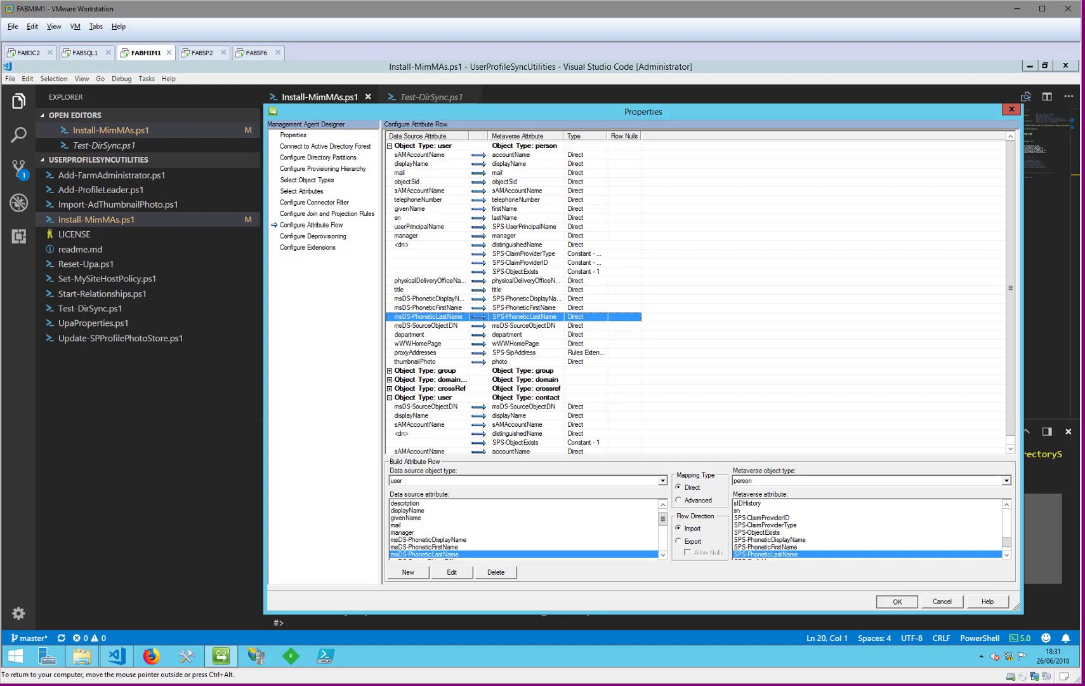
{"action": "left_click", "coordinate": [896, 601]}
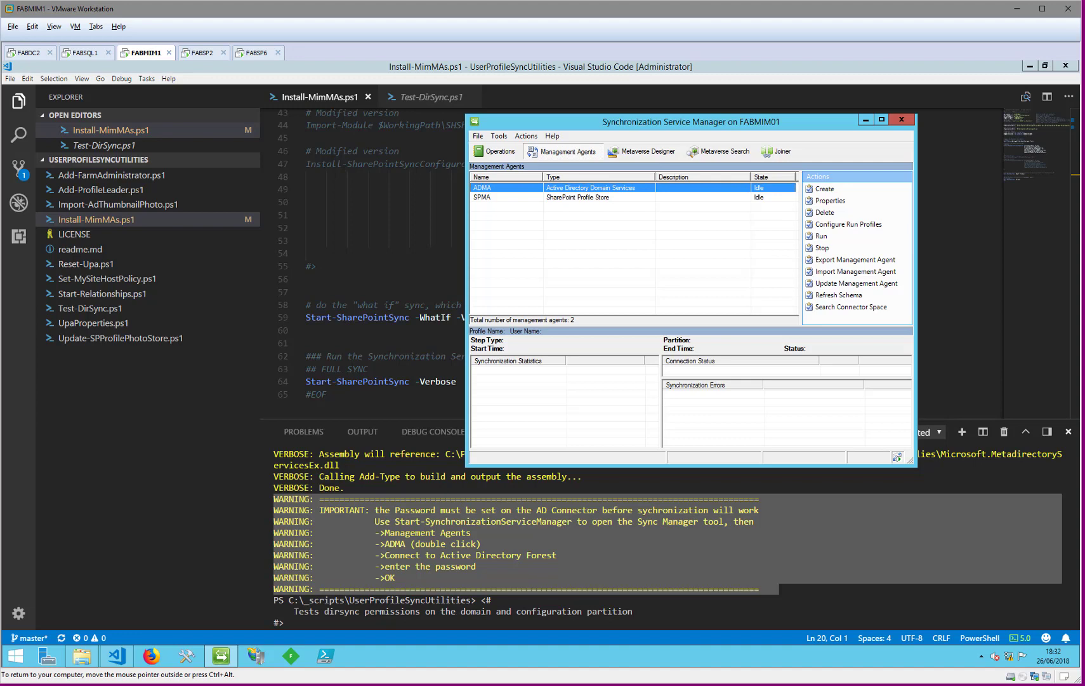
Review the configured run profiles of the ADMA management agent and close the dialog.
{"action": "right_click", "coordinate": [476, 187]}
{"action": "left_click", "coordinate": [508, 250]}
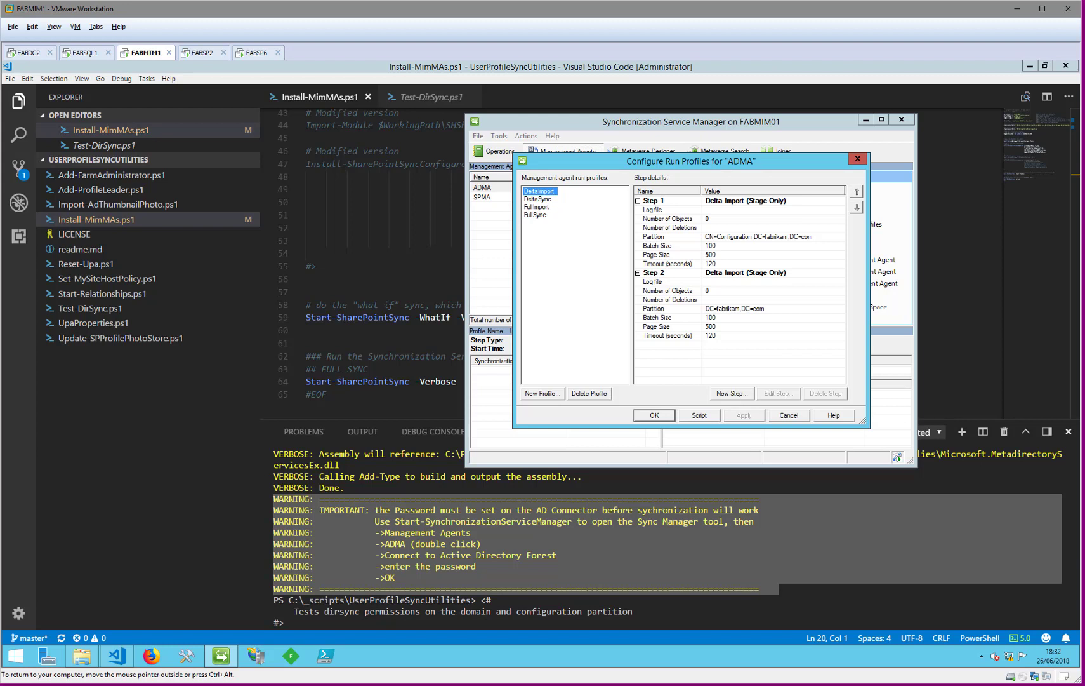
{"action": "key", "text": "Return"}
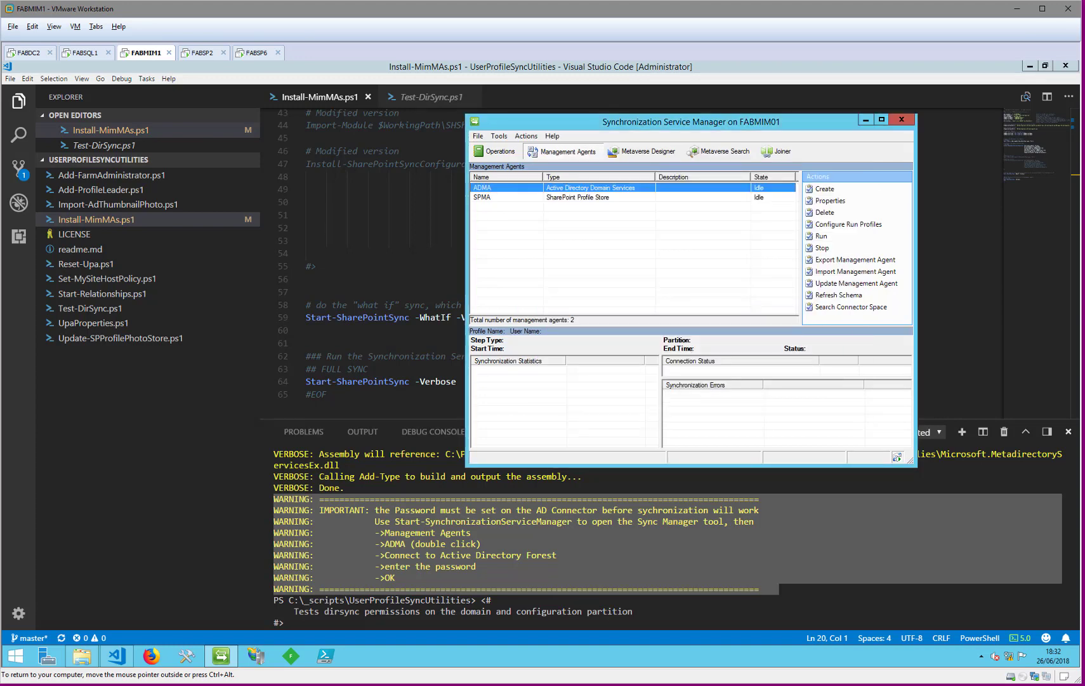
Switch to Visual Studio Code, run the full-sync line Start-SharePointSync -Verbose from Install-MimMAs.ps1, and check the run profile output in the terminal.
{"action": "left_click", "coordinate": [381, 344]}
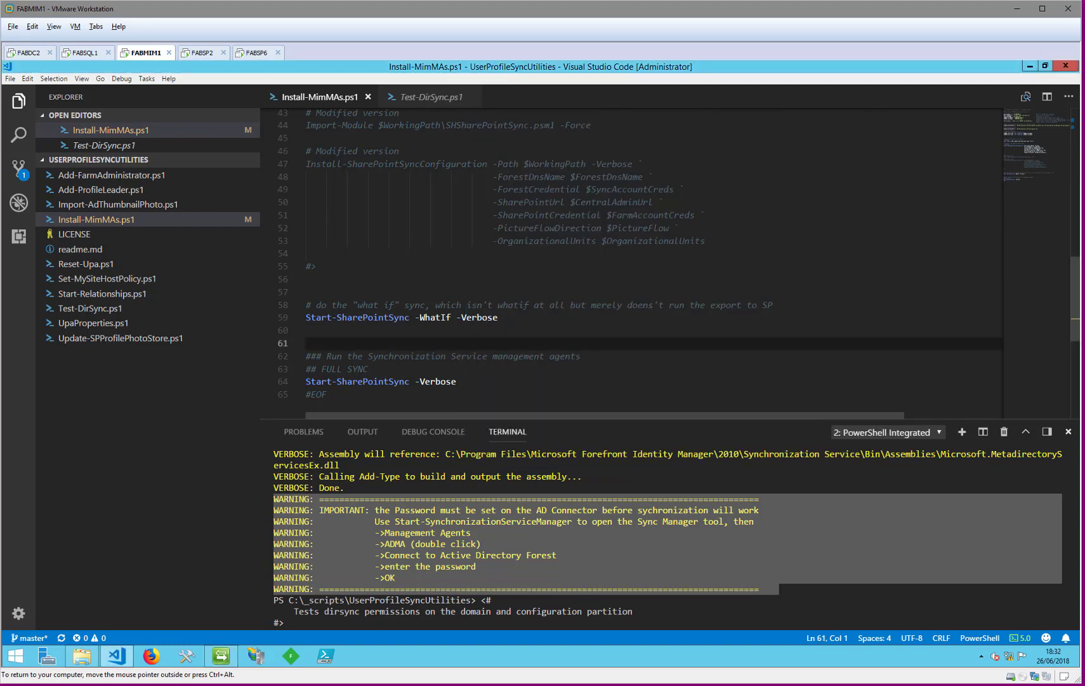
{"action": "scroll", "coordinate": [635, 254], "scroll_direction": "down", "scroll_amount": 2}
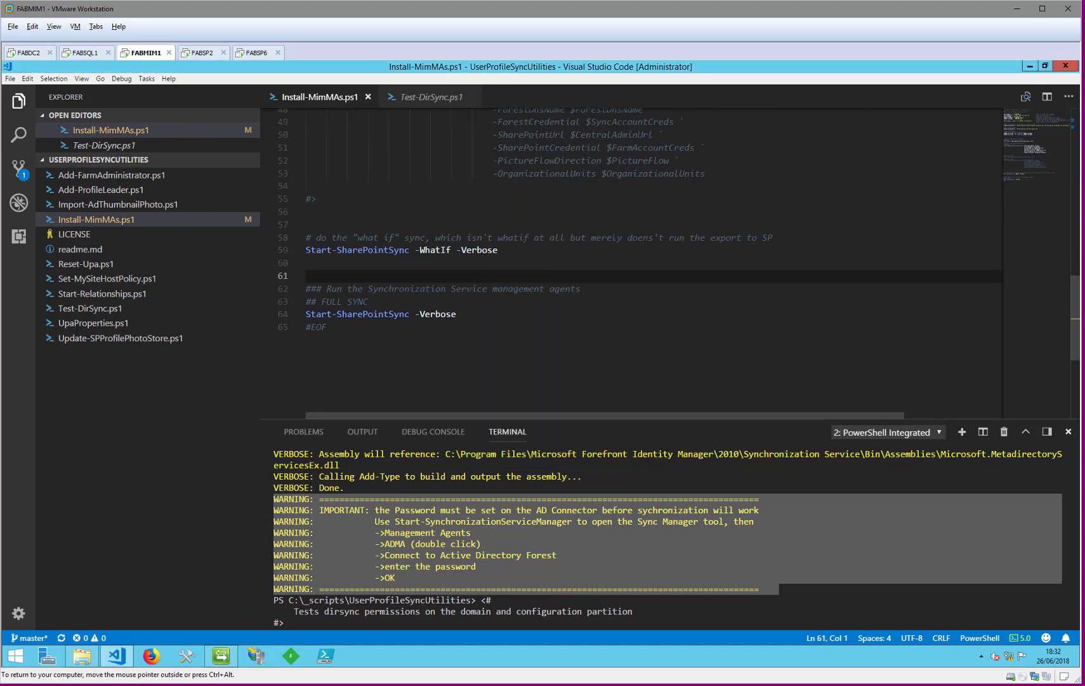
{"action": "mouse_move", "coordinate": [314, 327]}
{"action": "left_mouse_down"}
{"action": "mouse_move", "coordinate": [346, 314]}
{"action": "mouse_move", "coordinate": [307, 314]}
{"action": "left_mouse_up"}
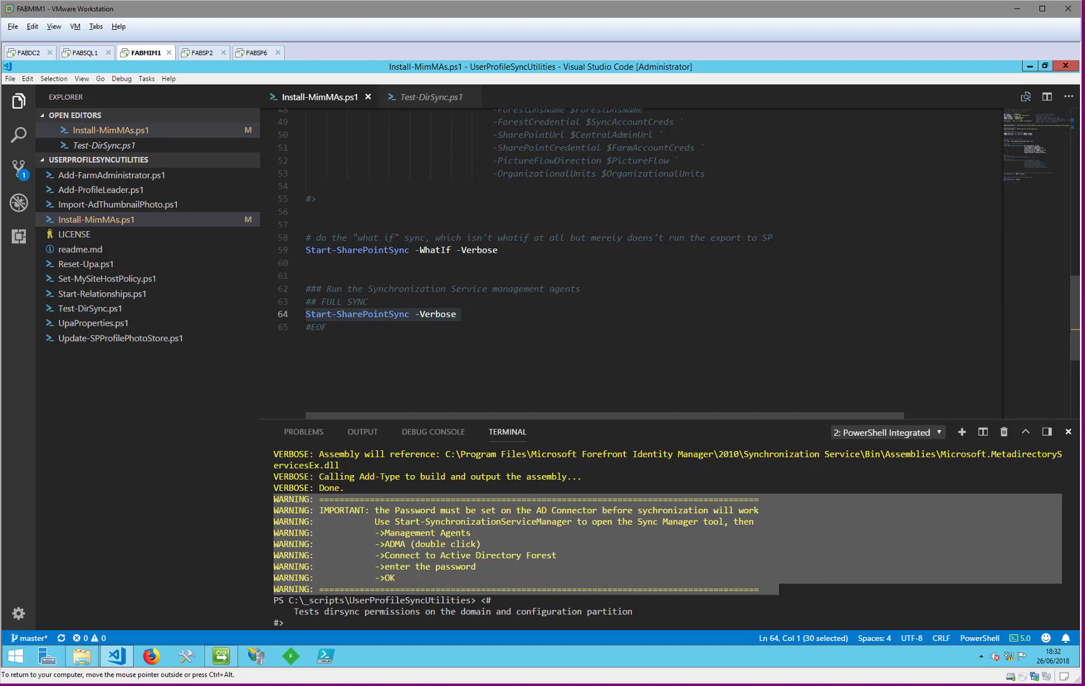
{"action": "key", "text": "F8"}
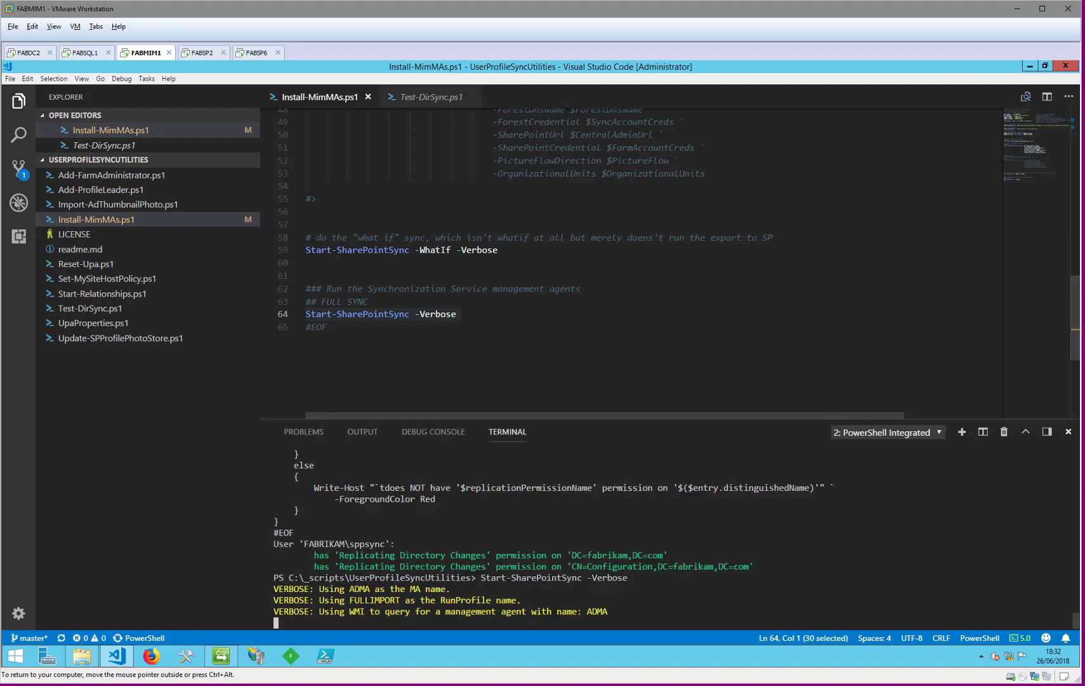
{"action": "mouse_move", "coordinate": [221, 655]}
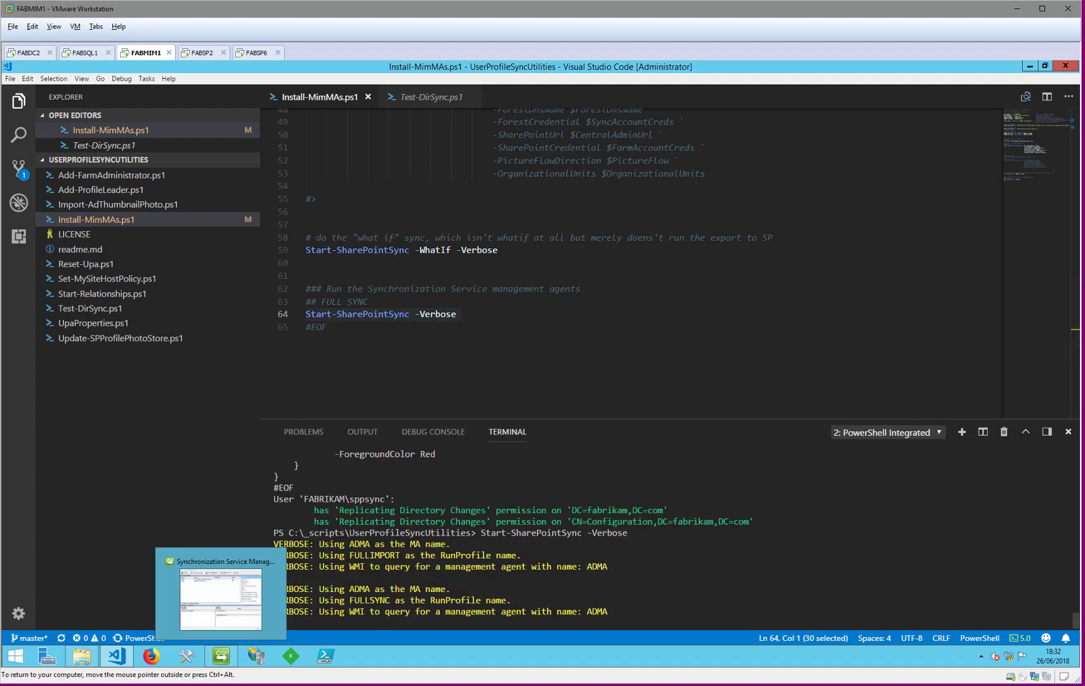
{"action": "left_click_drag", "start_coordinate": [362, 555], "coordinate": [368, 600]}
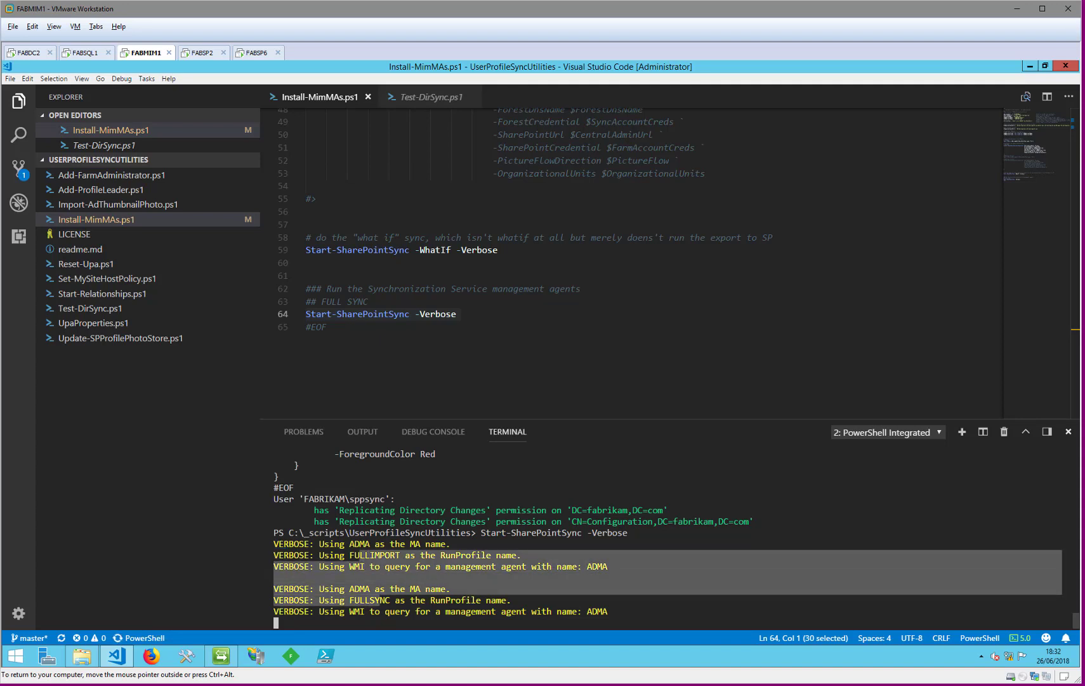
Switch to Synchronization Service Manager, show the operations history, and examine the objects added by the ADMA FULLIMPORT run.
{"action": "left_click", "coordinate": [368, 600]}
{"action": "left_click", "coordinate": [221, 656]}
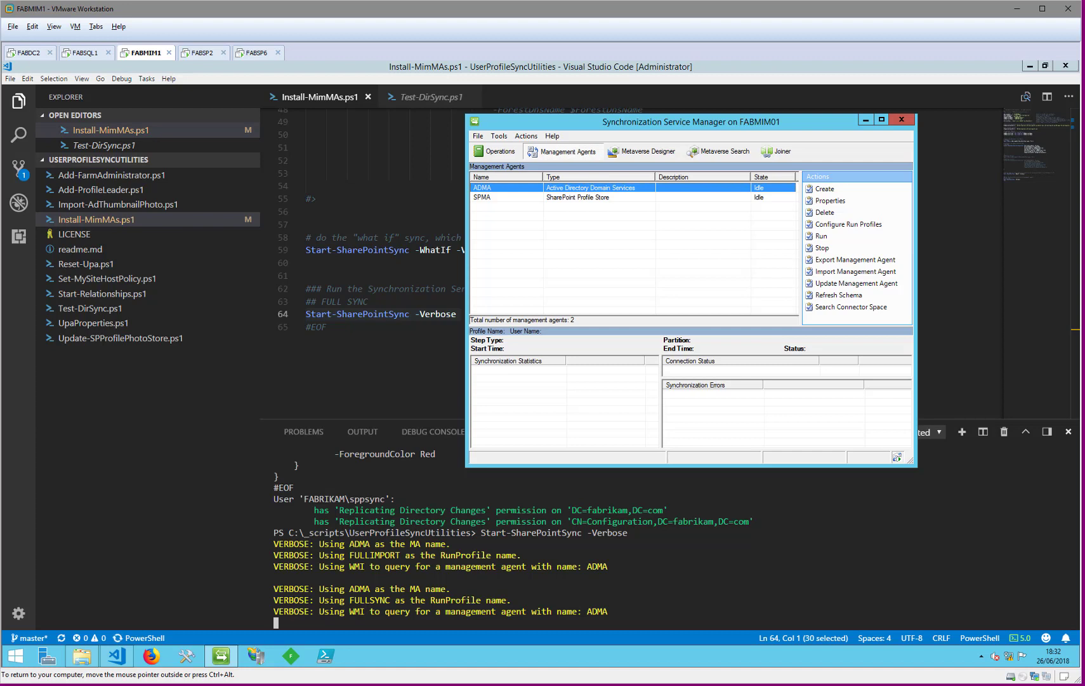
{"action": "left_click", "coordinate": [495, 151]}
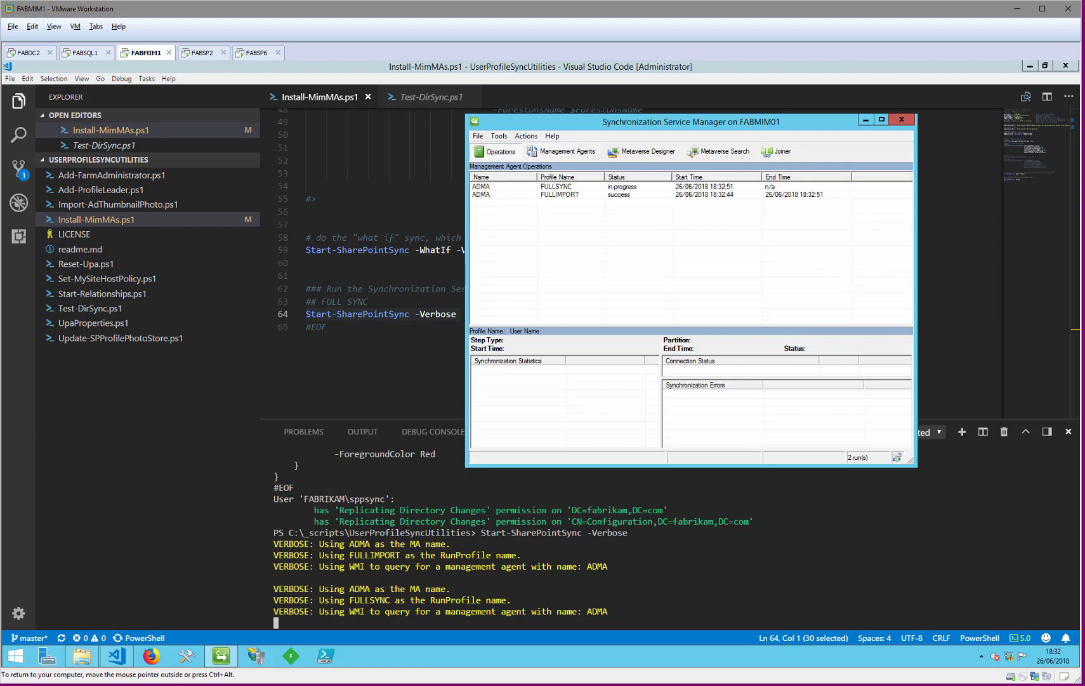
{"action": "left_click", "coordinate": [560, 195]}
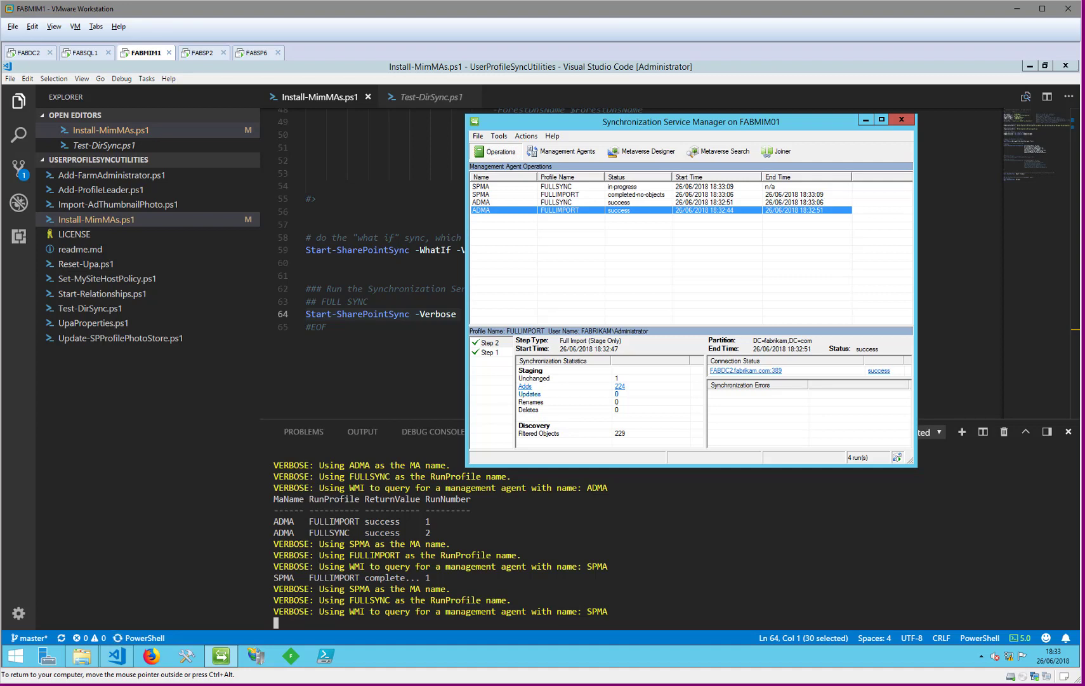
{"action": "left_click", "coordinate": [525, 386]}
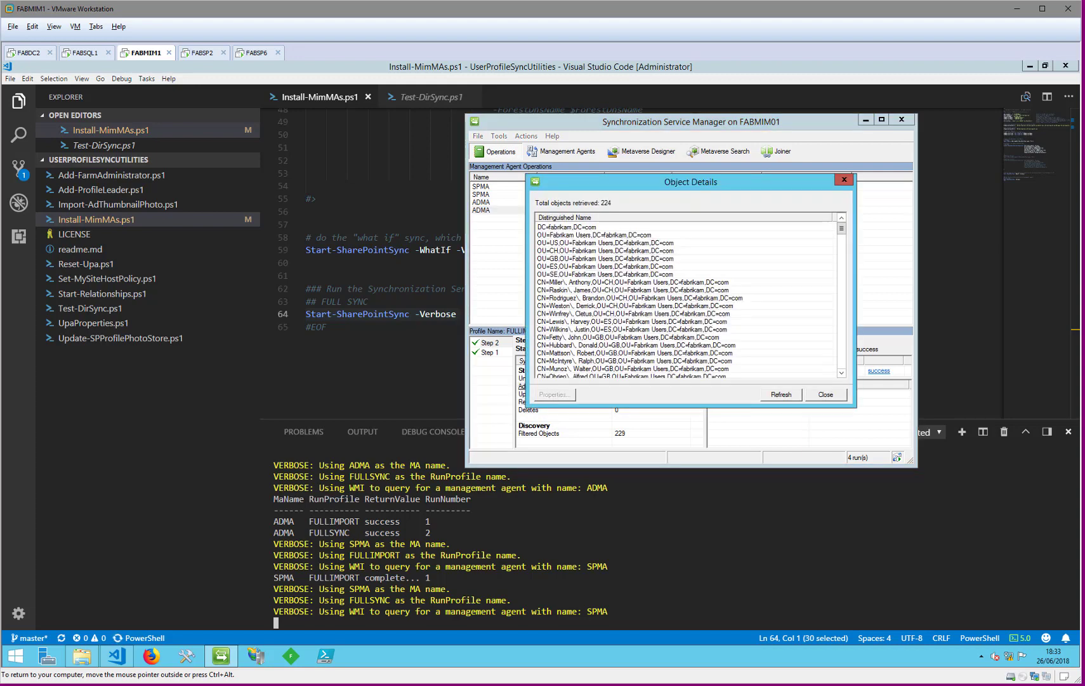
{"action": "left_click", "coordinate": [567, 227]}
{"action": "left_click", "coordinate": [574, 234]}
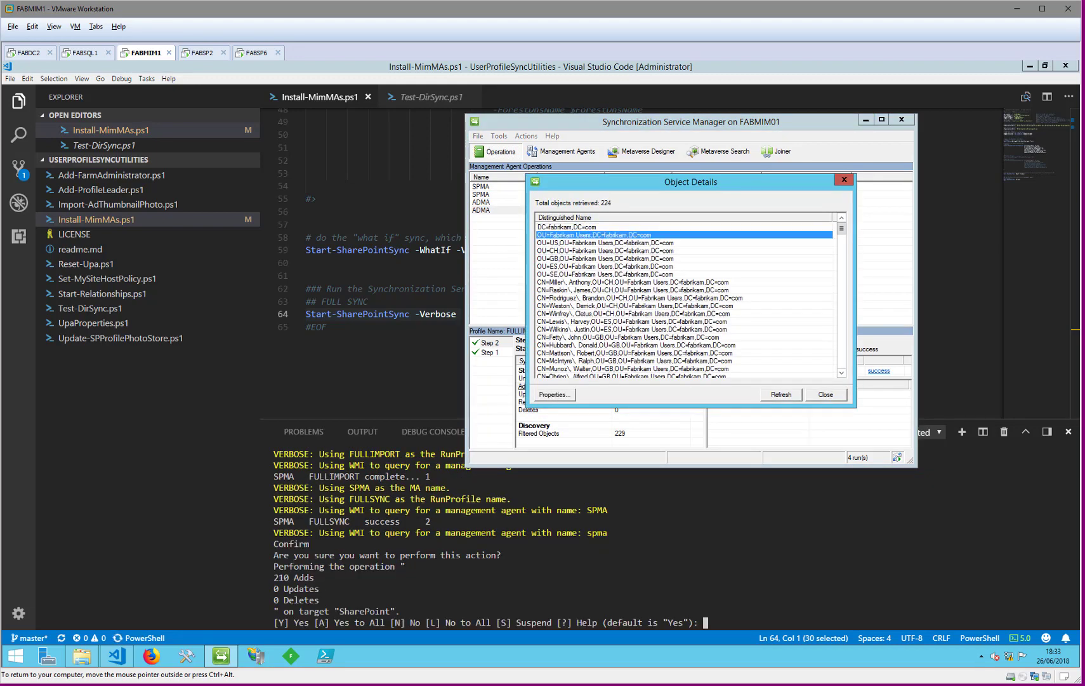
{"action": "scroll", "coordinate": [684, 299], "scroll_direction": "down", "scroll_amount": 20}
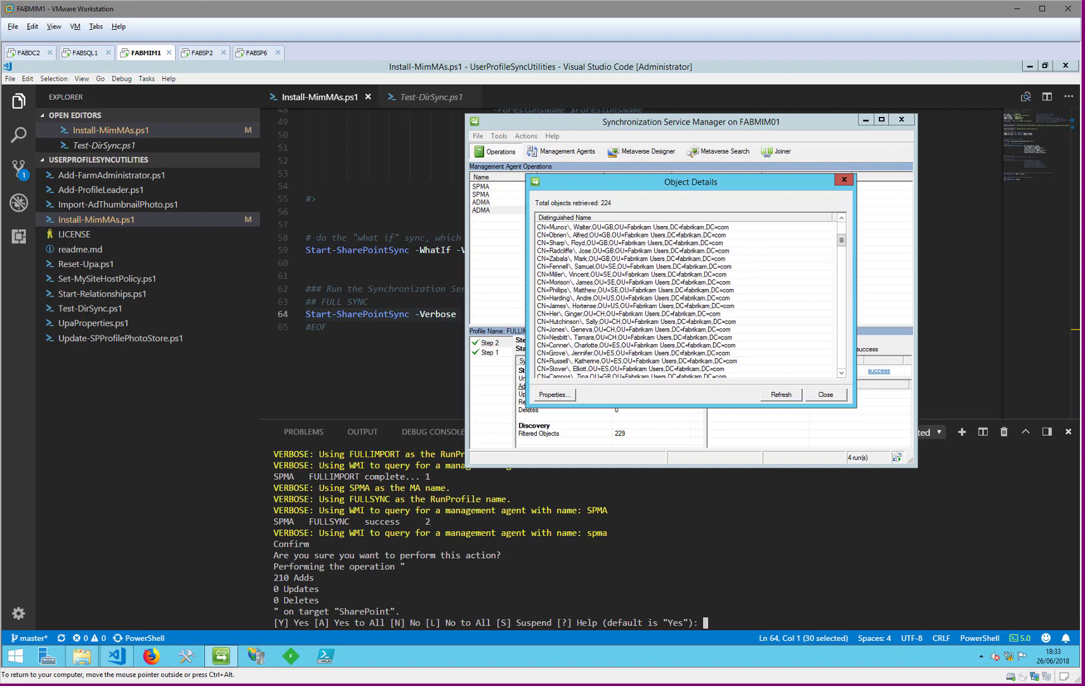
{"action": "left_click", "coordinate": [826, 395]}
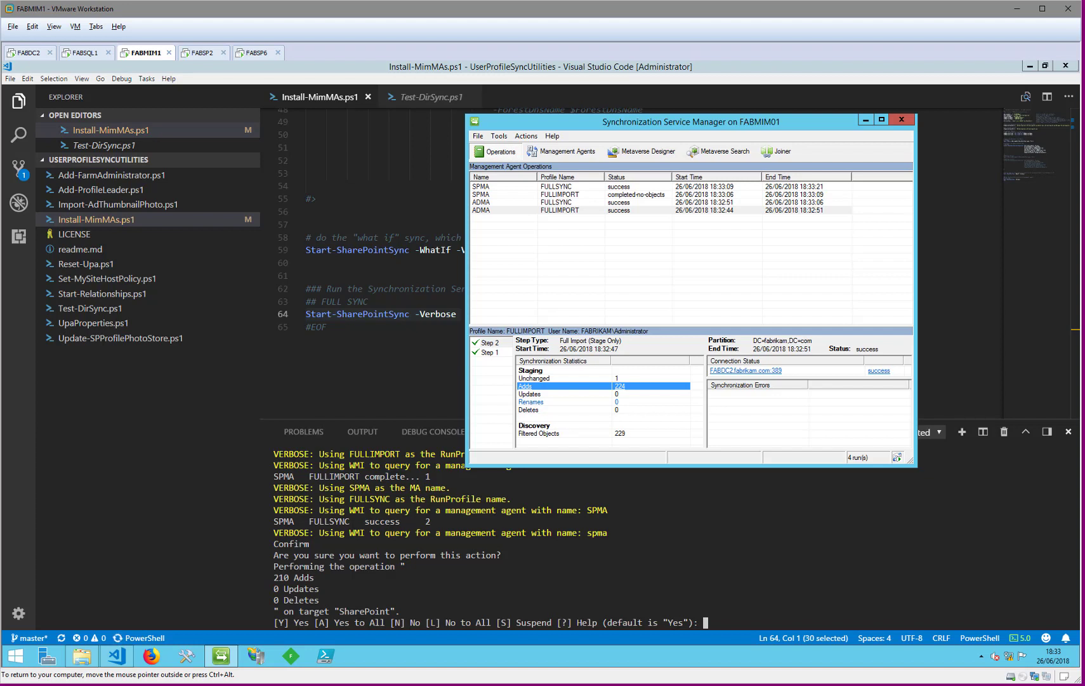
Examine the projections and the filtered disconnectors of the ADMA FULLSYNC run.
{"action": "left_click", "coordinate": [557, 203]}
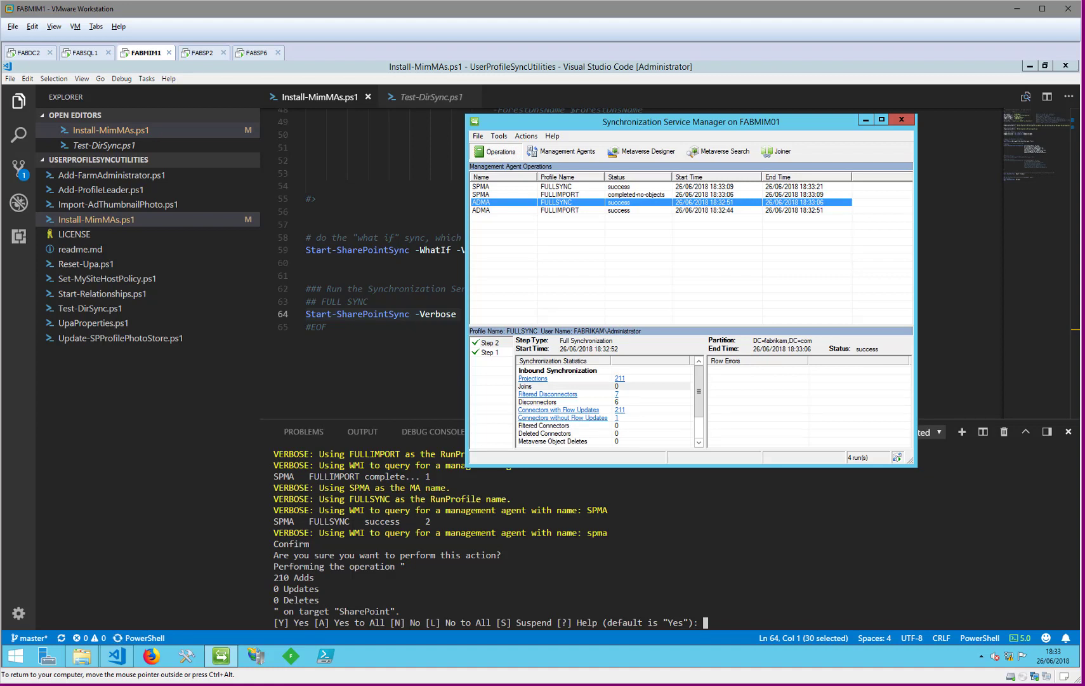
{"action": "left_click", "coordinate": [533, 379]}
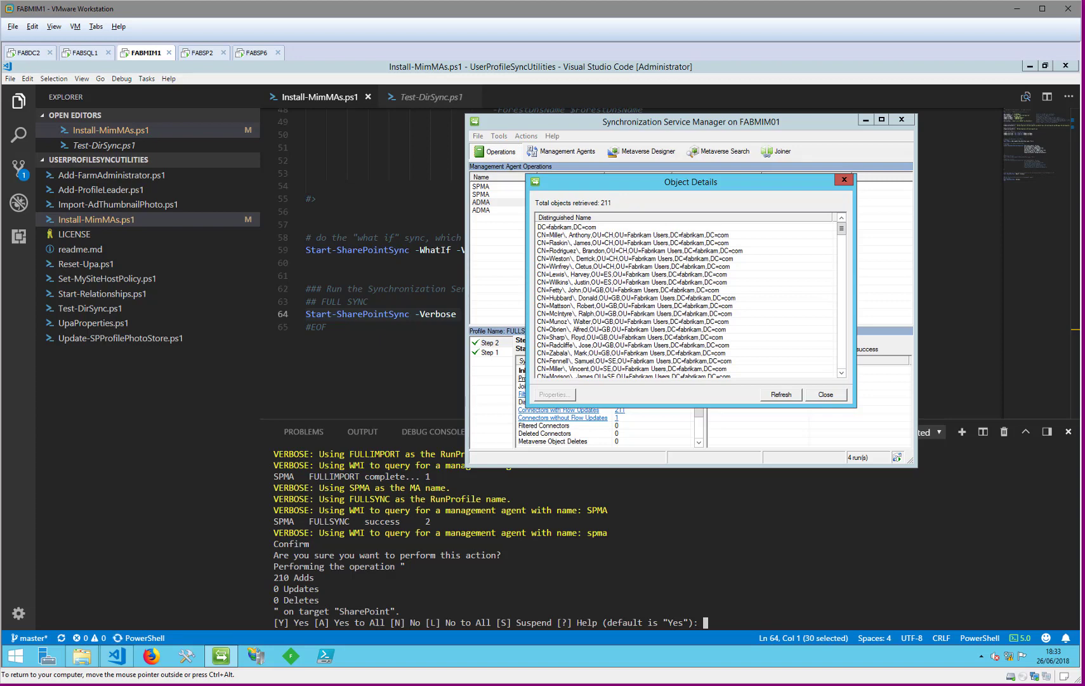
{"action": "left_click", "coordinate": [826, 395]}
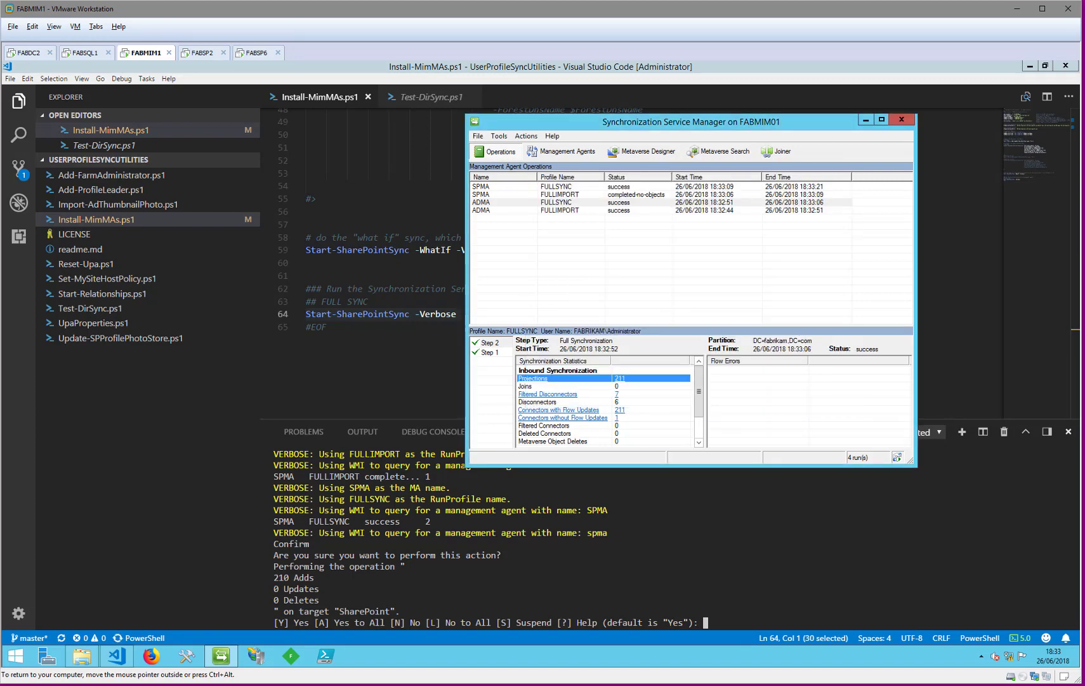
{"action": "left_click", "coordinate": [547, 393]}
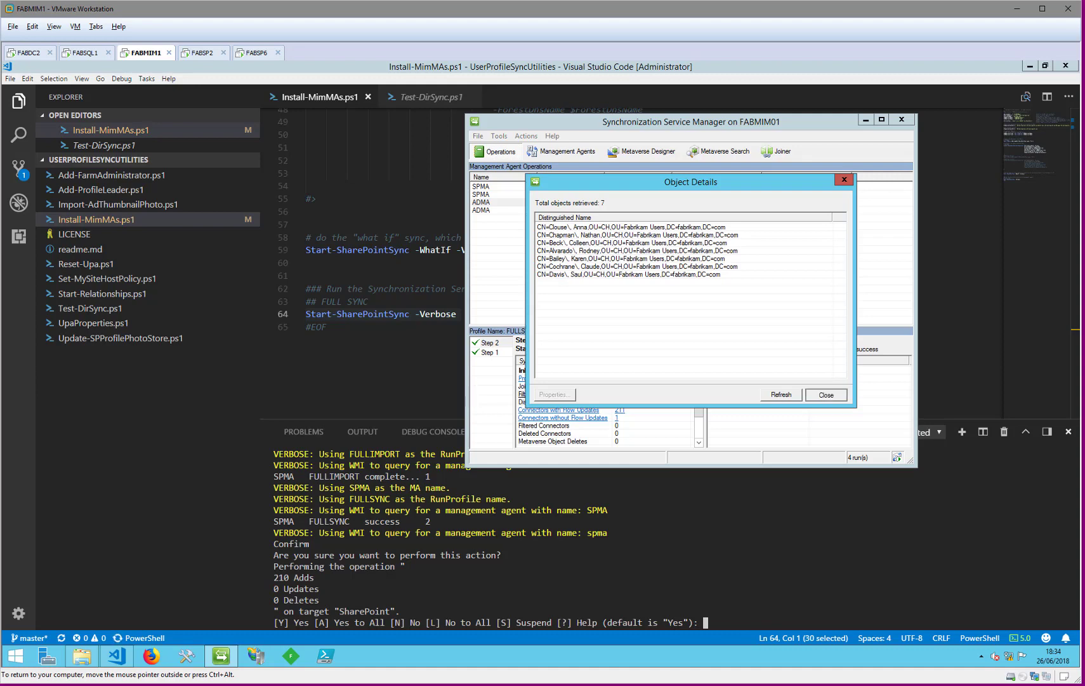
{"action": "key", "text": "Escape"}
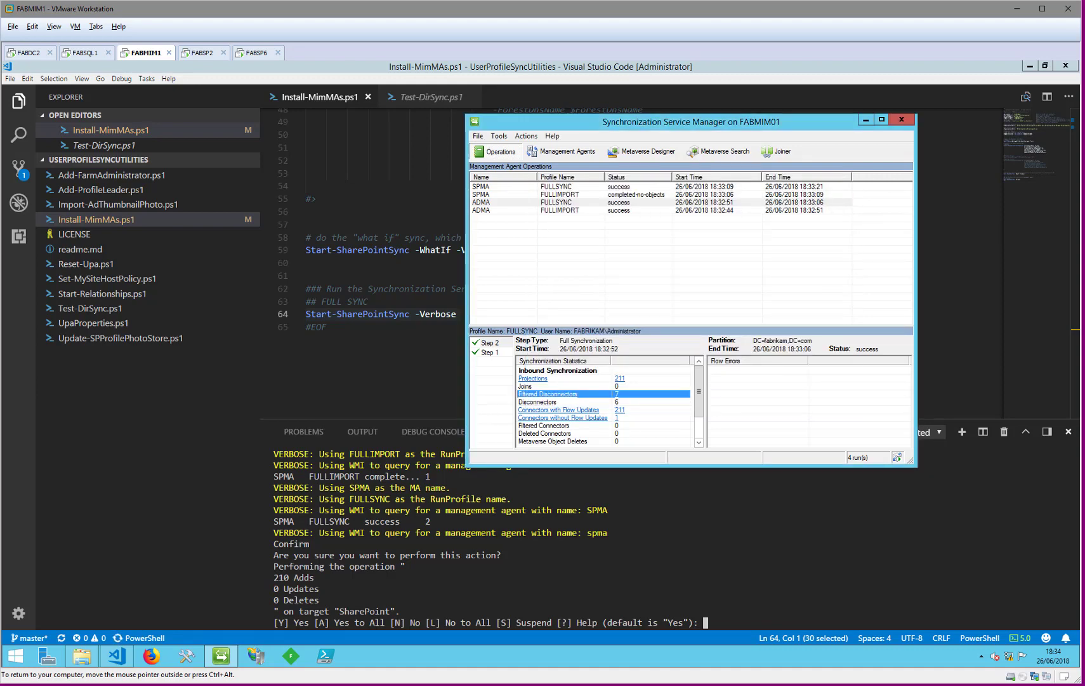
Review the SPMA FULLIMPORT statistics and the inbound and outbound synchronization statistics of the SPMA FULLSYNC run.
{"action": "left_click", "coordinate": [559, 194]}
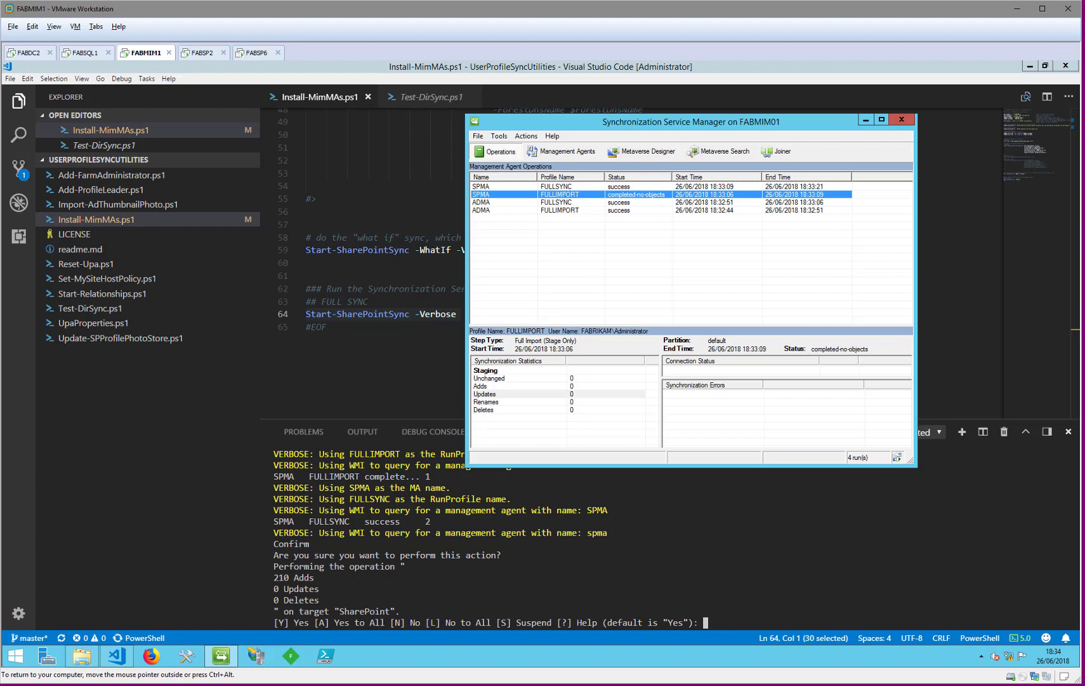
{"action": "left_click", "coordinate": [556, 186]}
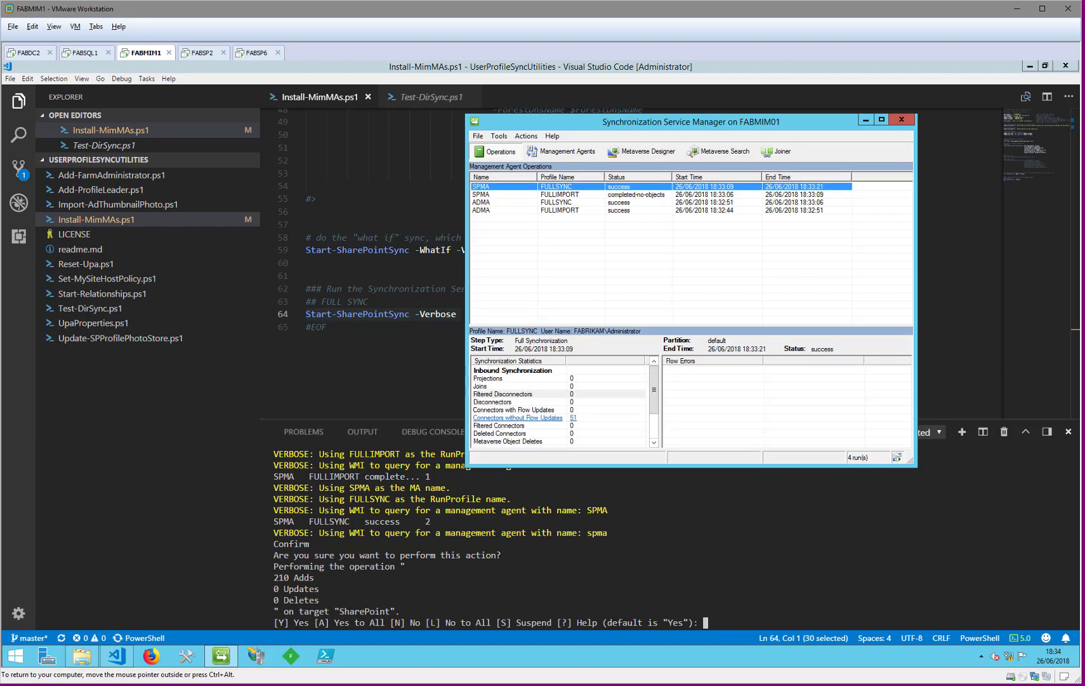
{"action": "scroll", "coordinate": [561, 403], "scroll_direction": "down", "scroll_amount": 2}
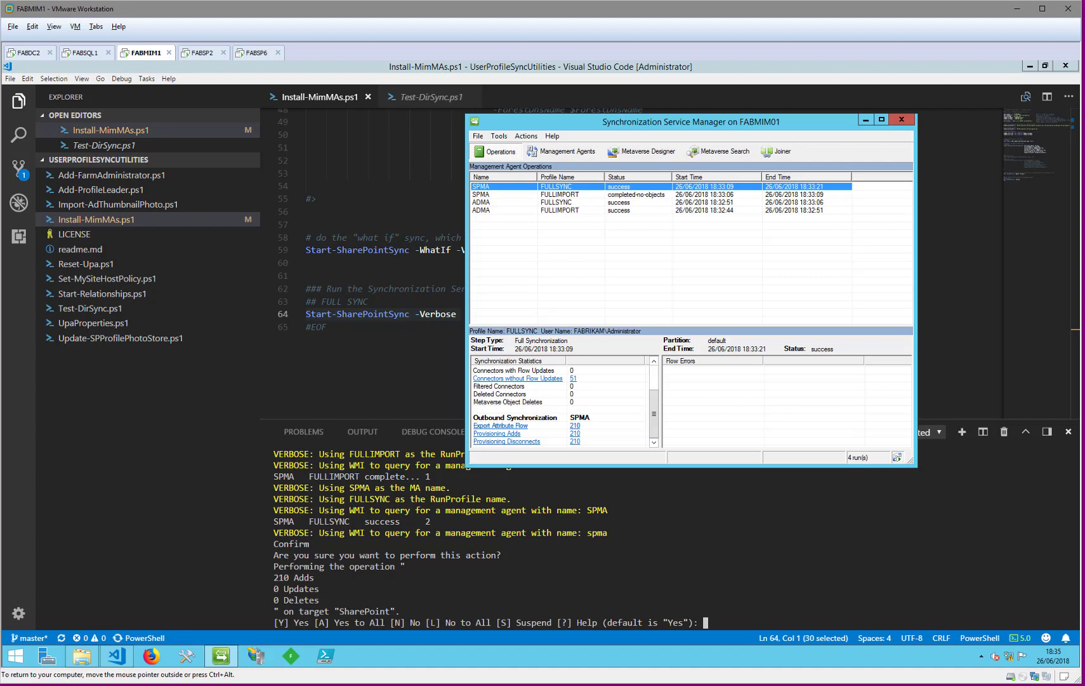
List the SPMA export attribute flow objects, examine one user's pending export attributes, and close both dialogs.
{"action": "left_click", "coordinate": [575, 425]}
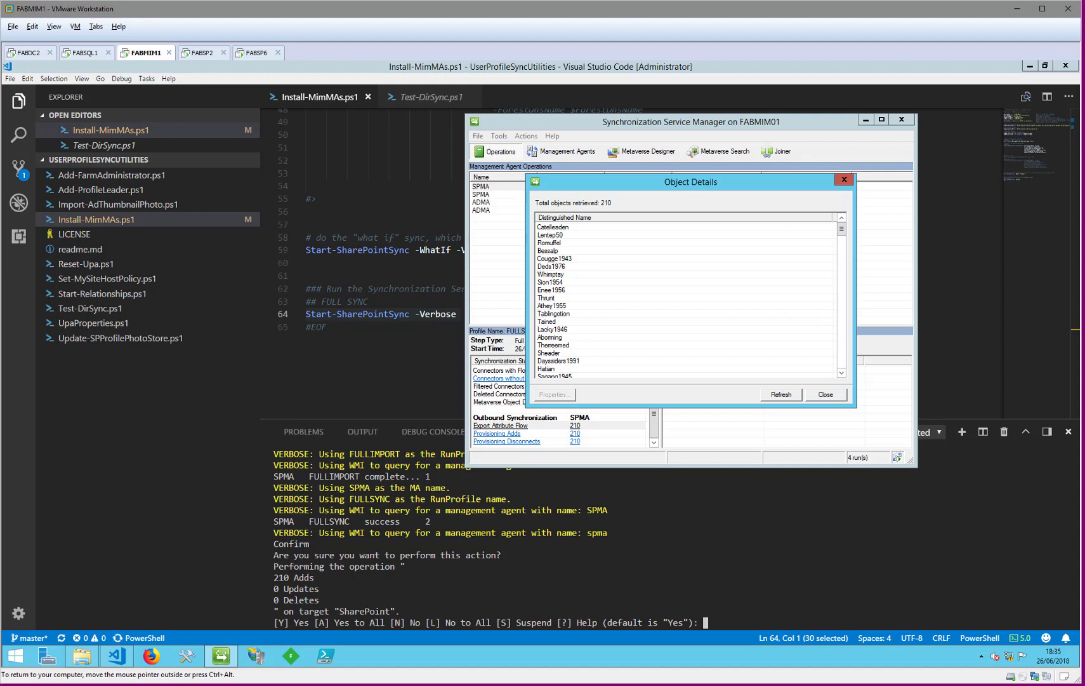
{"action": "left_click", "coordinate": [550, 235]}
{"action": "double_click", "coordinate": [550, 235]}
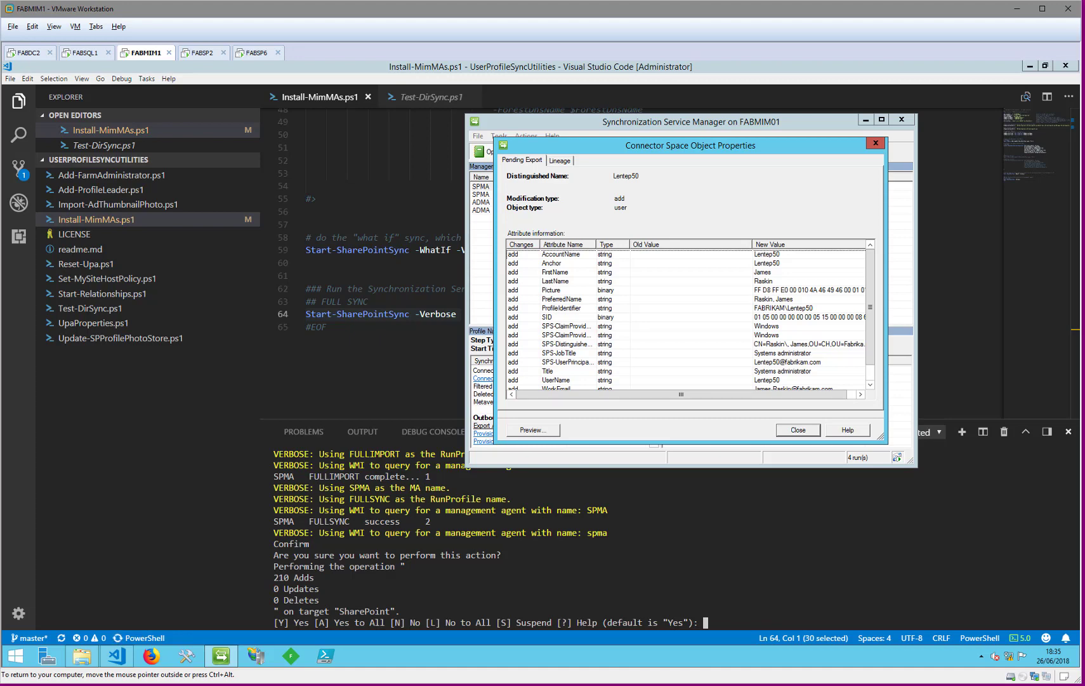
{"action": "left_click", "coordinate": [799, 431]}
{"action": "left_click", "coordinate": [825, 394]}
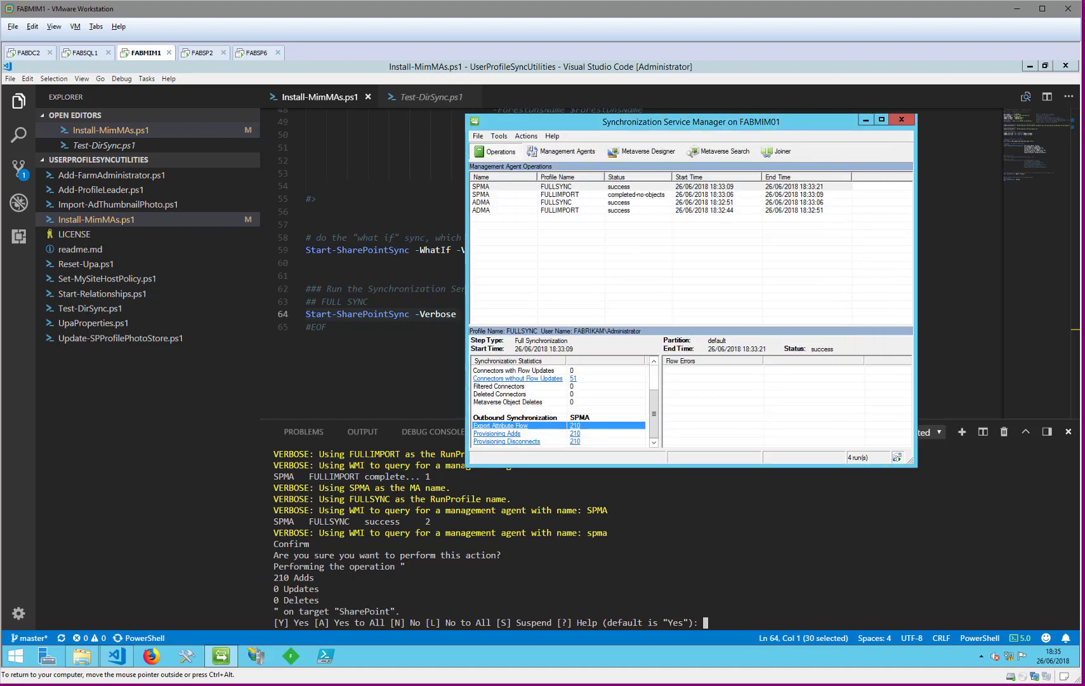
Return to the Visual Studio Code terminal and answer y to the prompt for exporting to SharePoint.
{"action": "left_click", "coordinate": [781, 549]}
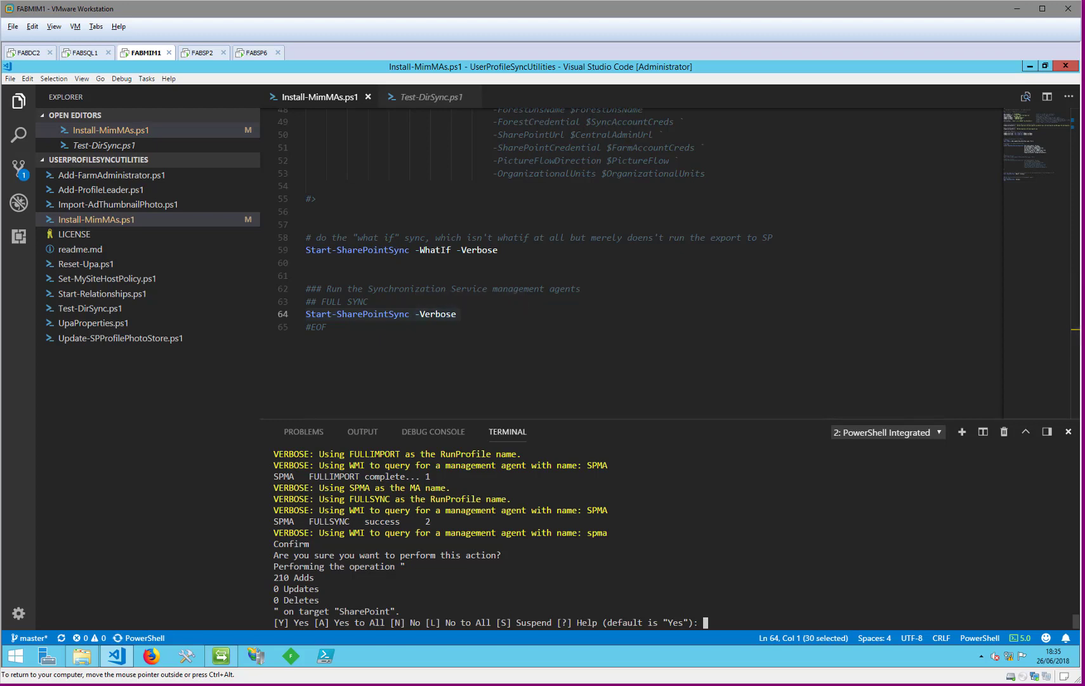
{"action": "type", "text": "y"}
{"action": "key", "text": "Return"}
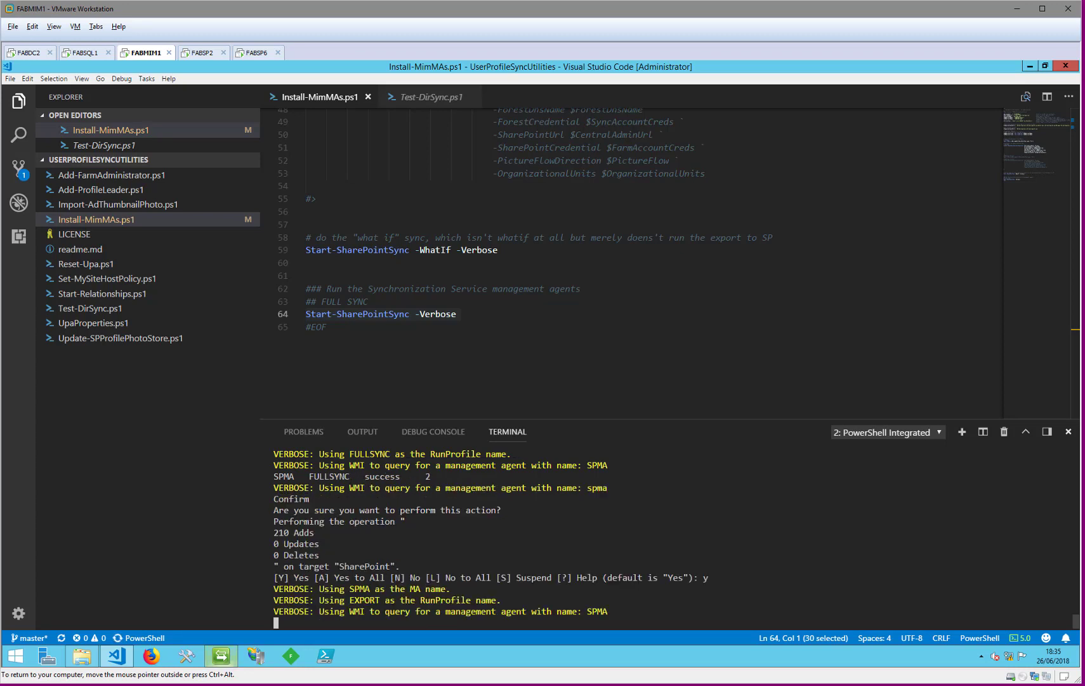
Switch to Synchronization Service Manager and monitor the SPMA EXPORT run, refreshing its export statistics by switching between runs and views.
{"action": "left_click", "coordinate": [221, 655]}
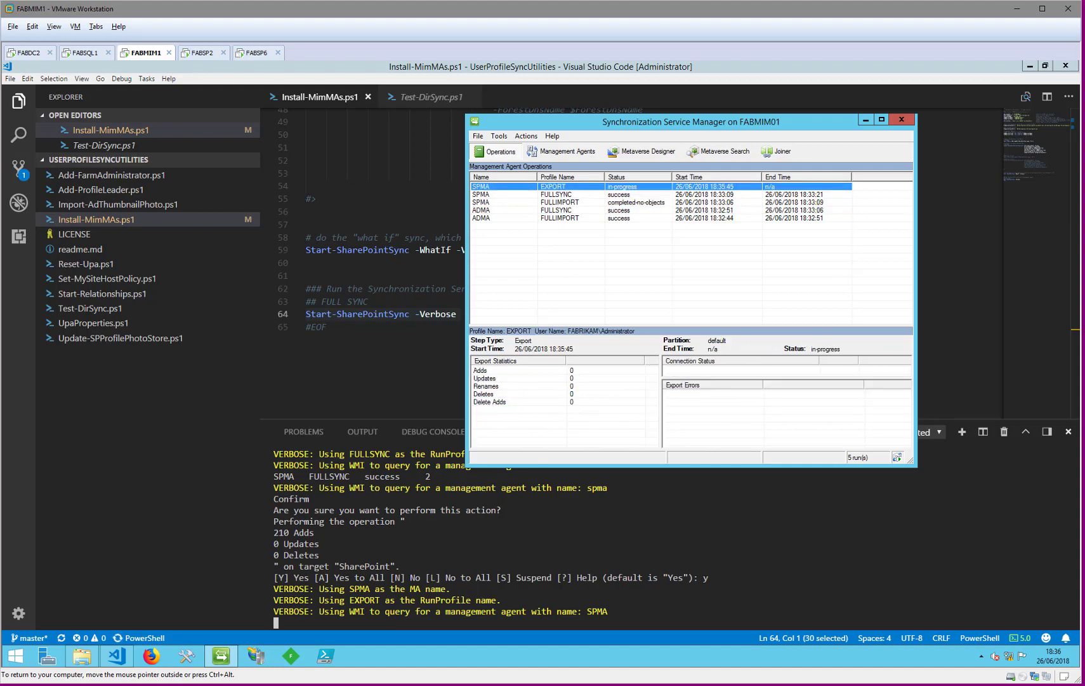
{"action": "left_click", "coordinate": [556, 195]}
{"action": "left_click", "coordinate": [557, 202]}
{"action": "left_click", "coordinate": [557, 210]}
{"action": "left_click", "coordinate": [557, 194]}
{"action": "left_click", "coordinate": [556, 187]}
{"action": "left_click", "coordinate": [557, 203]}
{"action": "left_click", "coordinate": [563, 152]}
{"action": "left_click", "coordinate": [497, 152]}
{"action": "left_click", "coordinate": [557, 187]}
{"action": "left_click", "coordinate": [556, 218]}
{"action": "left_click", "coordinate": [557, 202]}
{"action": "left_click", "coordinate": [556, 194]}
{"action": "left_click", "coordinate": [556, 186]}
{"action": "left_click", "coordinate": [563, 151]}
{"action": "left_click", "coordinate": [497, 152]}
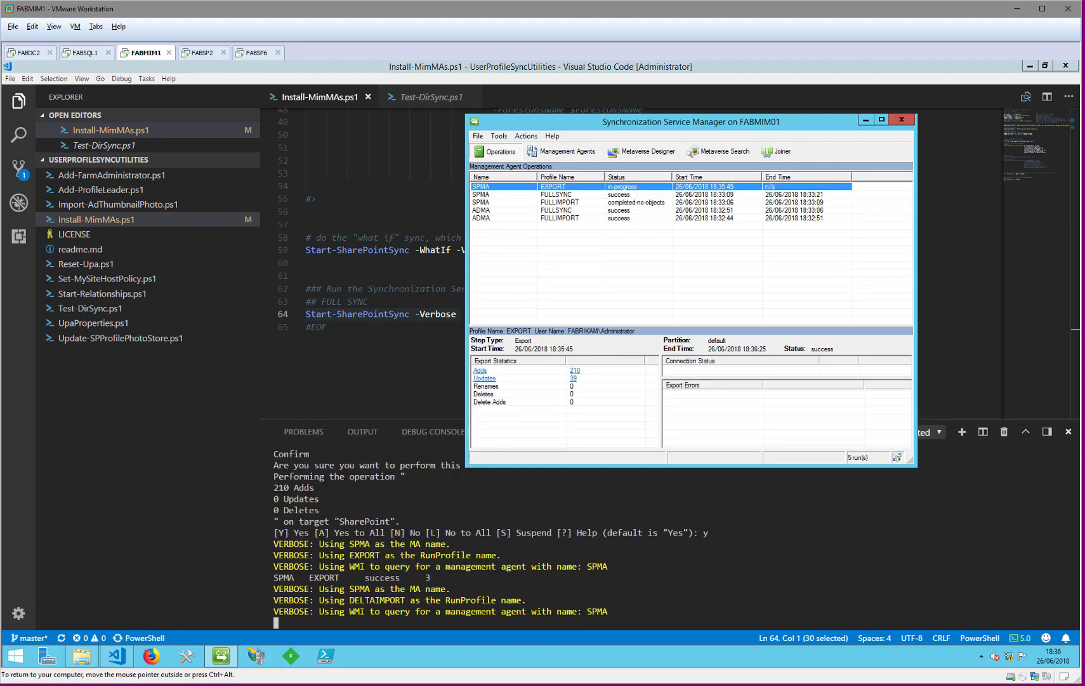
List the adds of the SPMA EXPORT run, examine one user's connector space properties, and close both dialogs.
{"action": "left_click", "coordinate": [575, 370]}
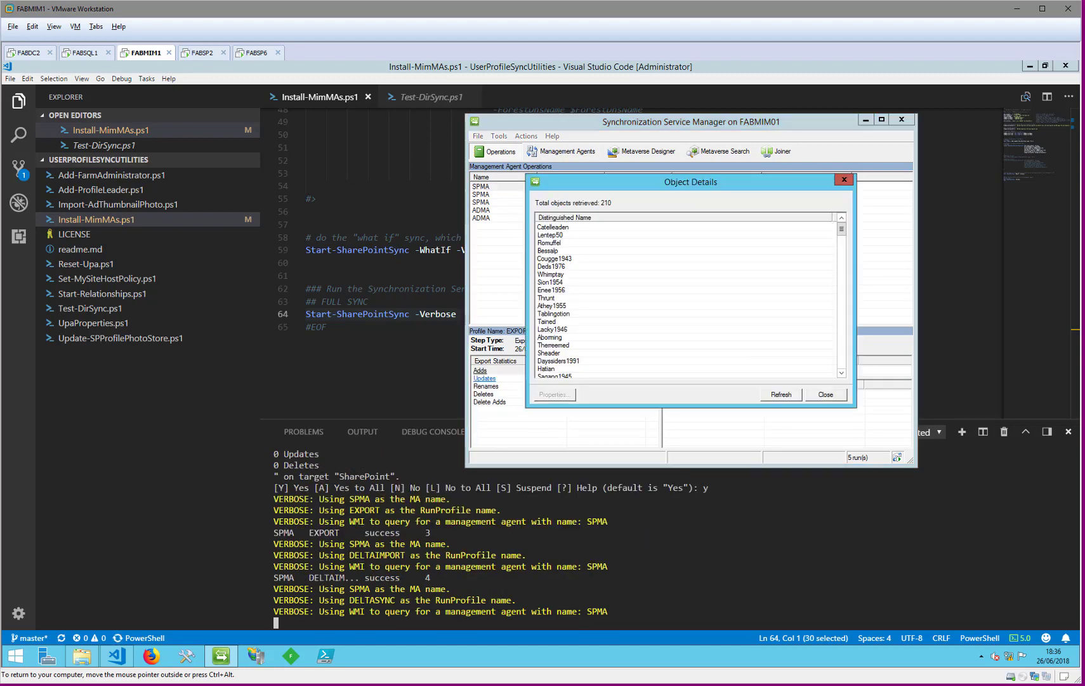
{"action": "double_click", "coordinate": [550, 282]}
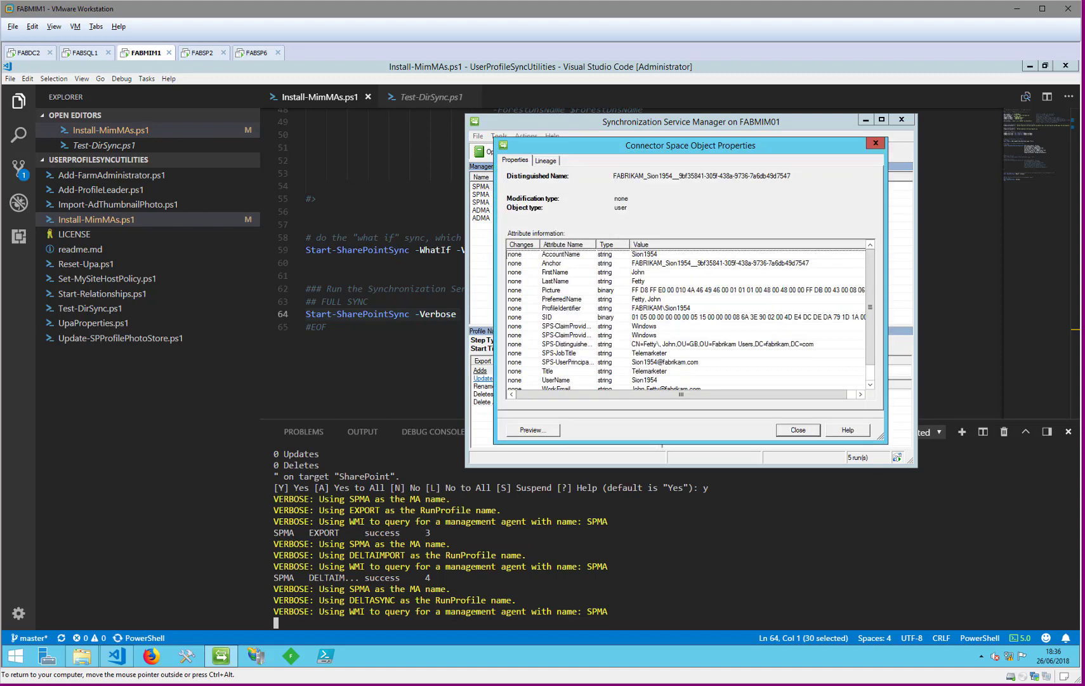
{"action": "key", "text": "Escape"}
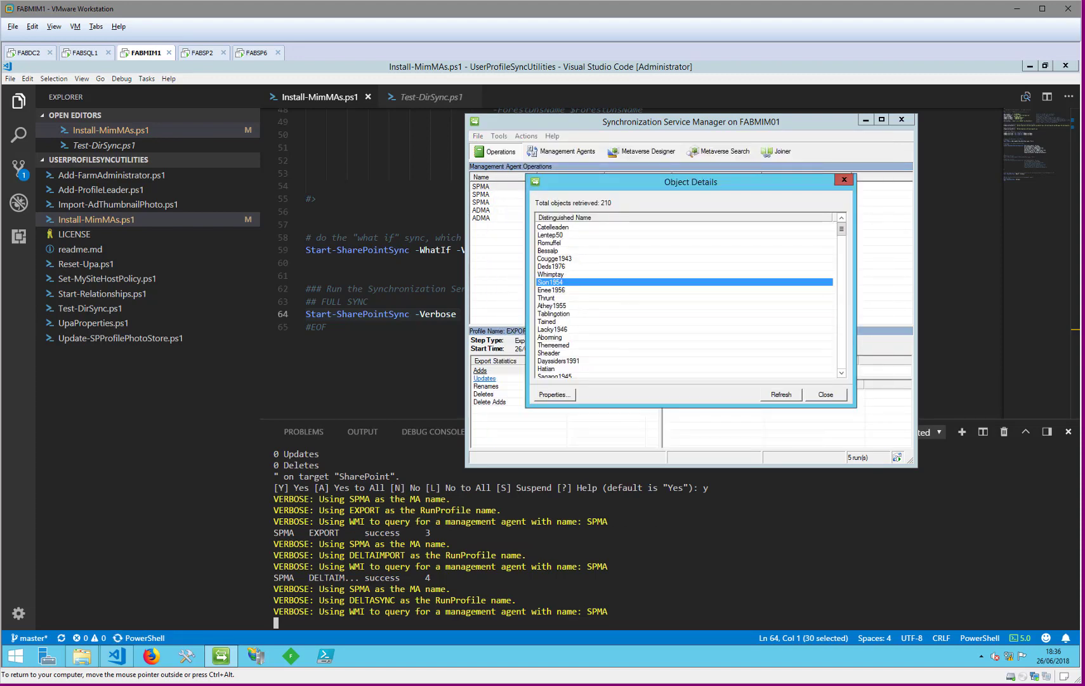
{"action": "key", "text": "Escape"}
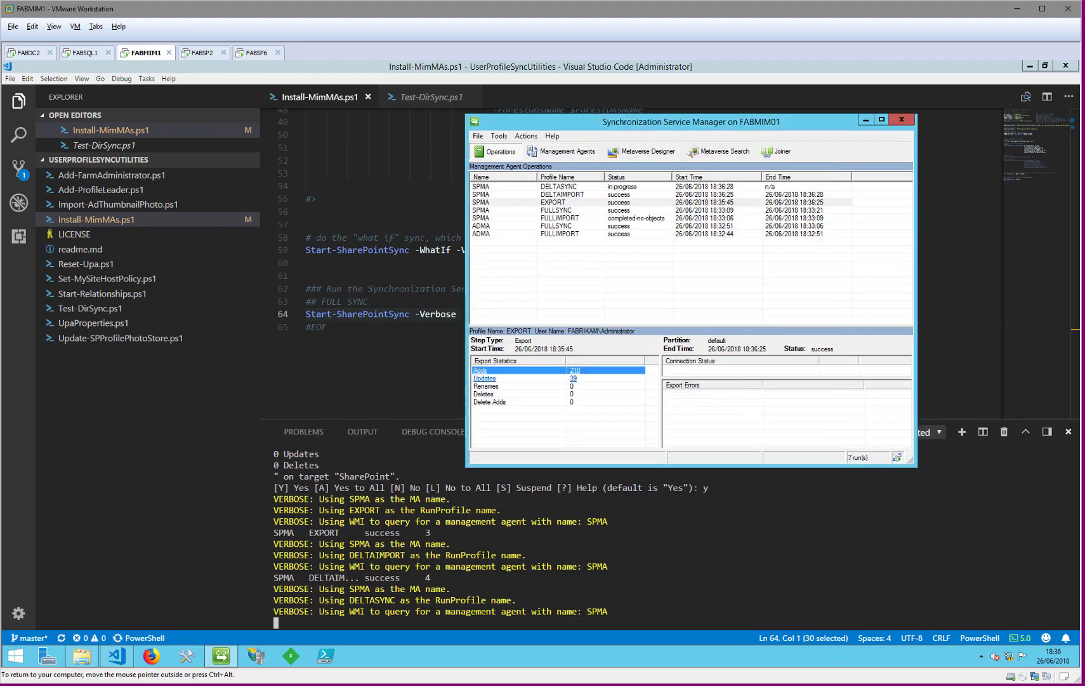
List the updates of the SPMA EXPORT run and examine the Manager reference change on one user awaiting export confirmation.
{"action": "left_click", "coordinate": [485, 379]}
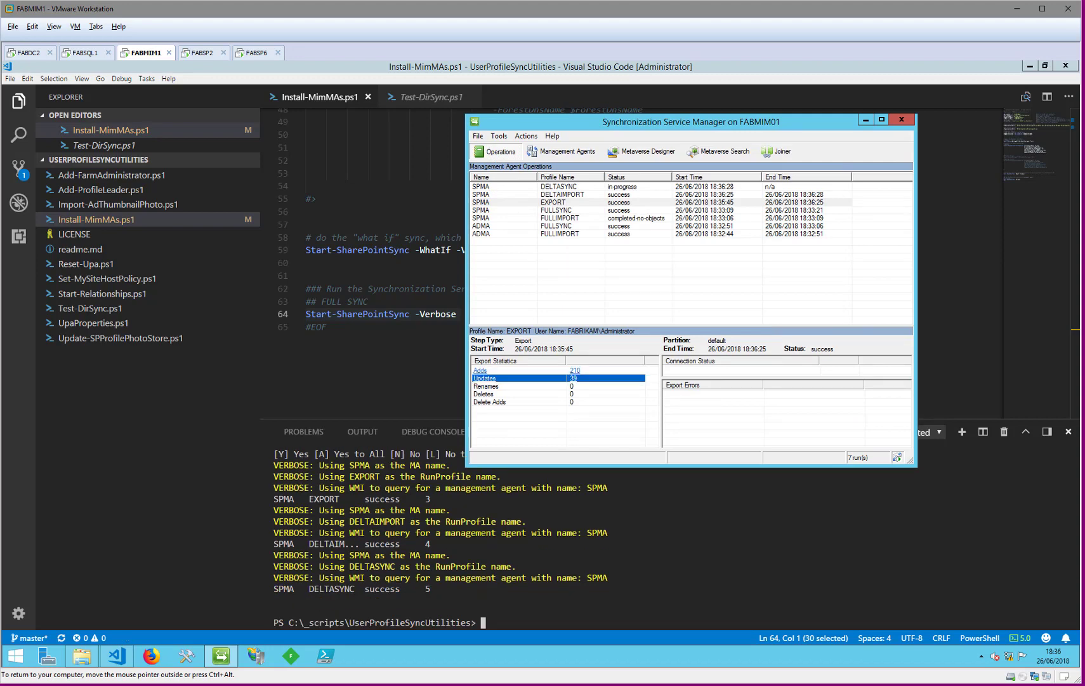
{"action": "double_click", "coordinate": [627, 259]}
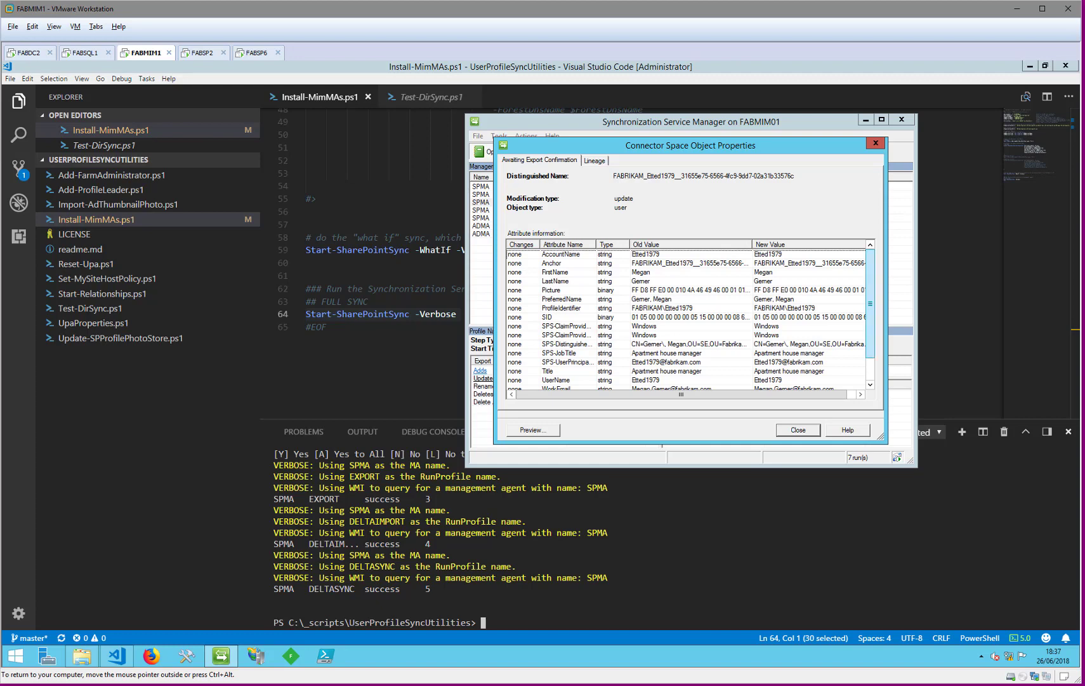
{"action": "scroll", "coordinate": [870, 303], "scroll_direction": "down", "scroll_amount": 1}
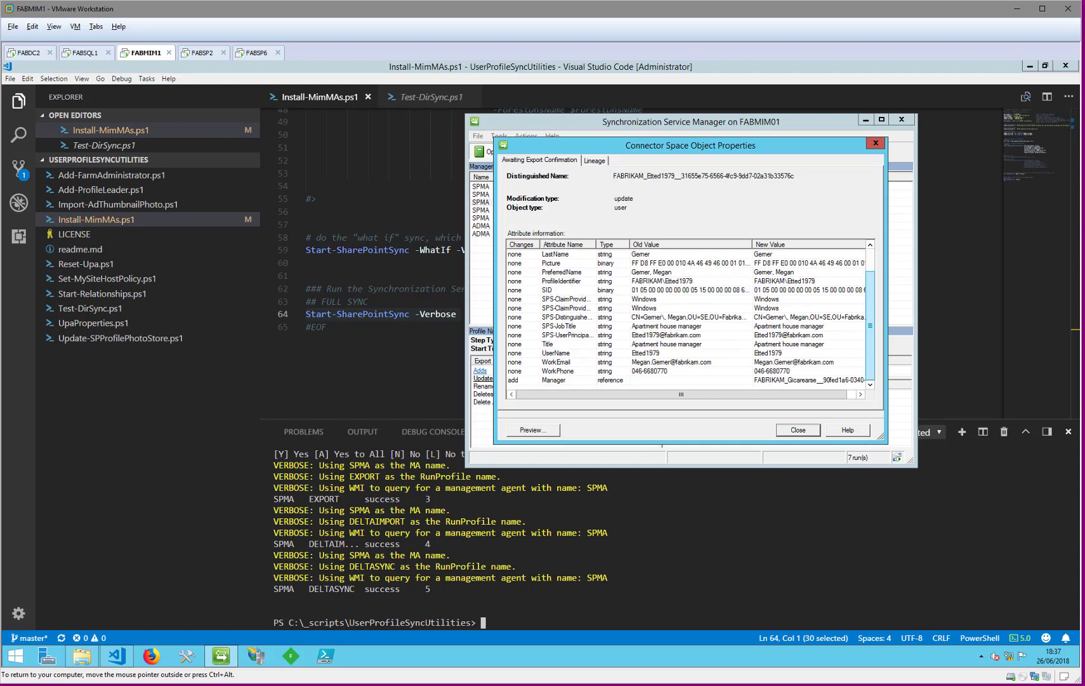
{"action": "left_click", "coordinate": [686, 380]}
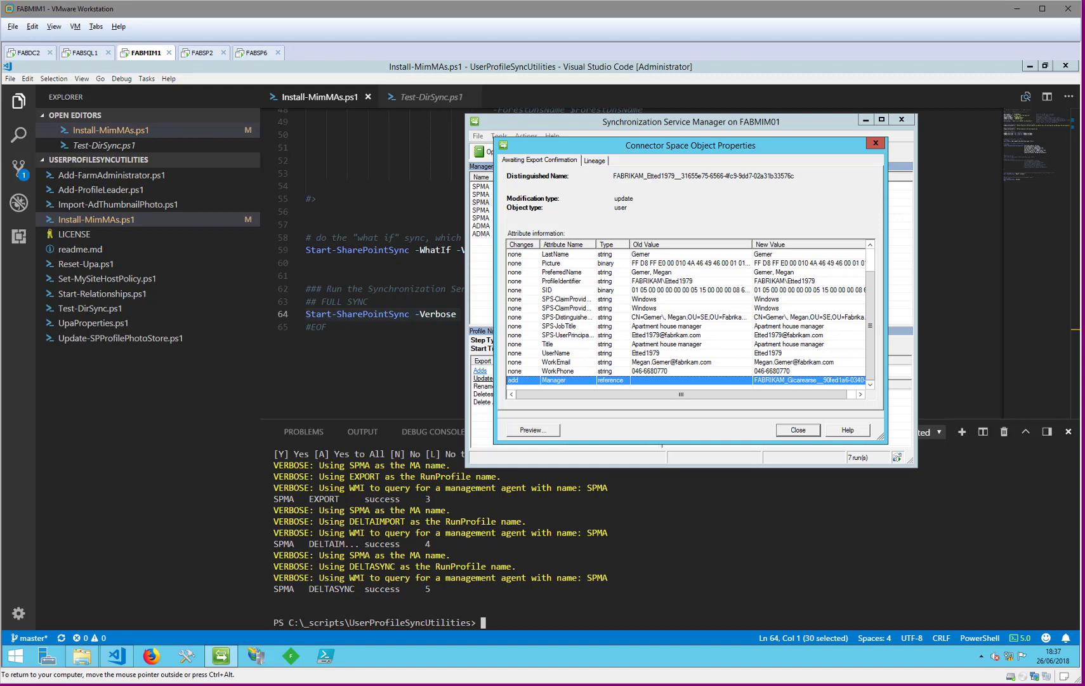
{"action": "key", "text": "Escape"}
{"action": "left_click", "coordinate": [826, 394]}
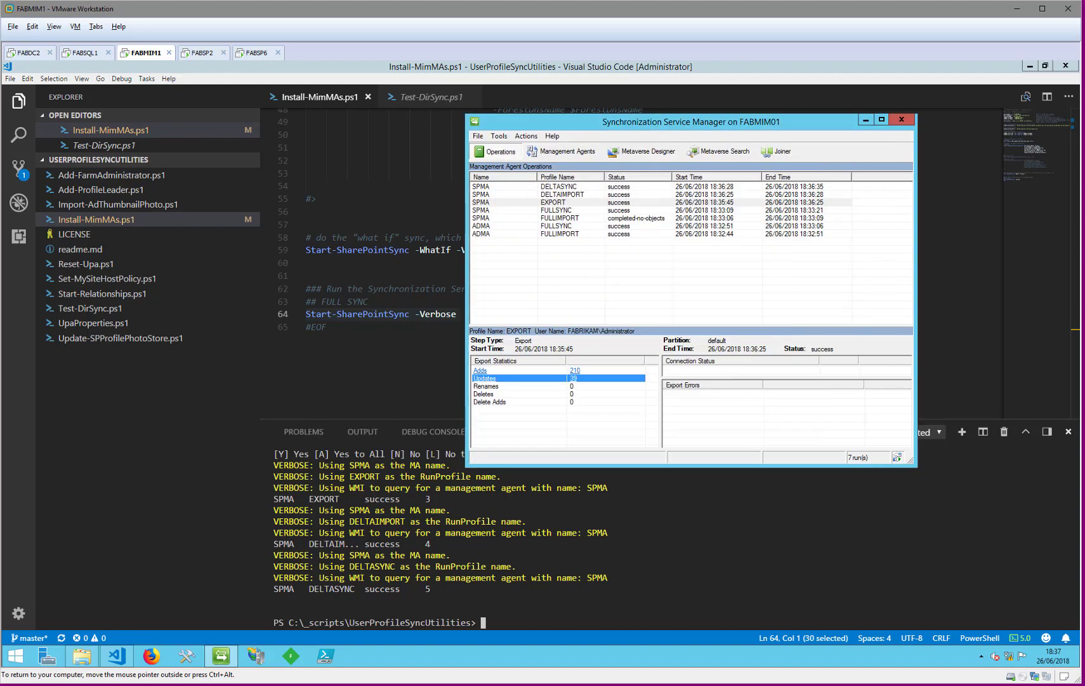
Review the SPMA DELTAIMPORT statistics and the DELTASYNC run's connectors without flow updates.
{"action": "left_click", "coordinate": [562, 195]}
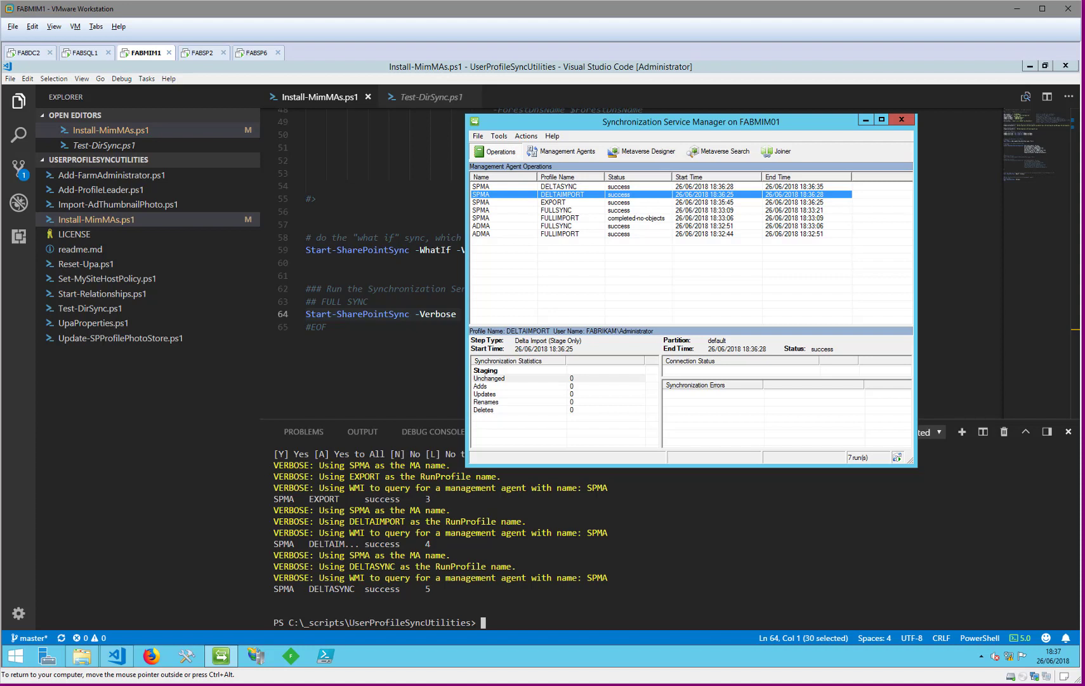
{"action": "left_click", "coordinate": [558, 187]}
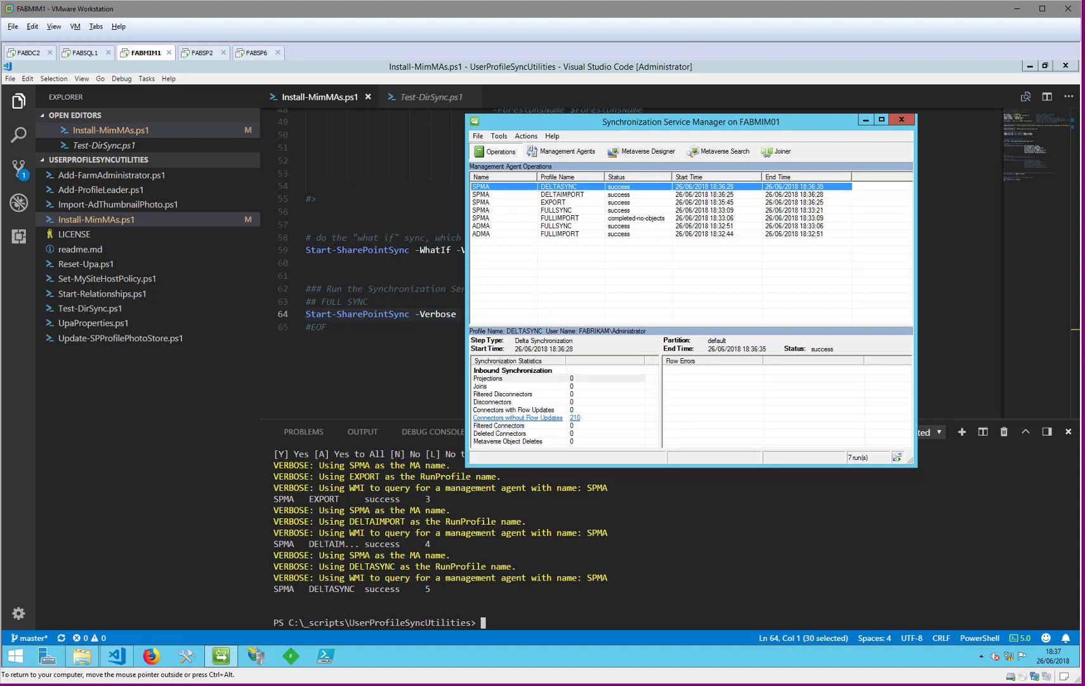
{"action": "left_click", "coordinate": [518, 417]}
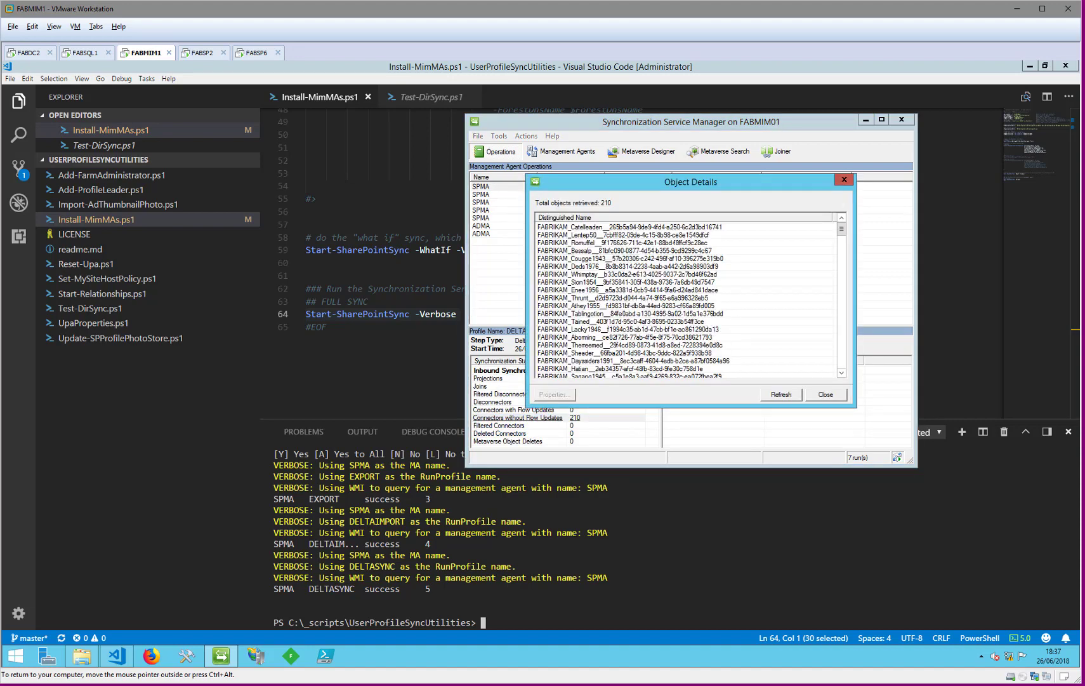
{"action": "left_click", "coordinate": [825, 394]}
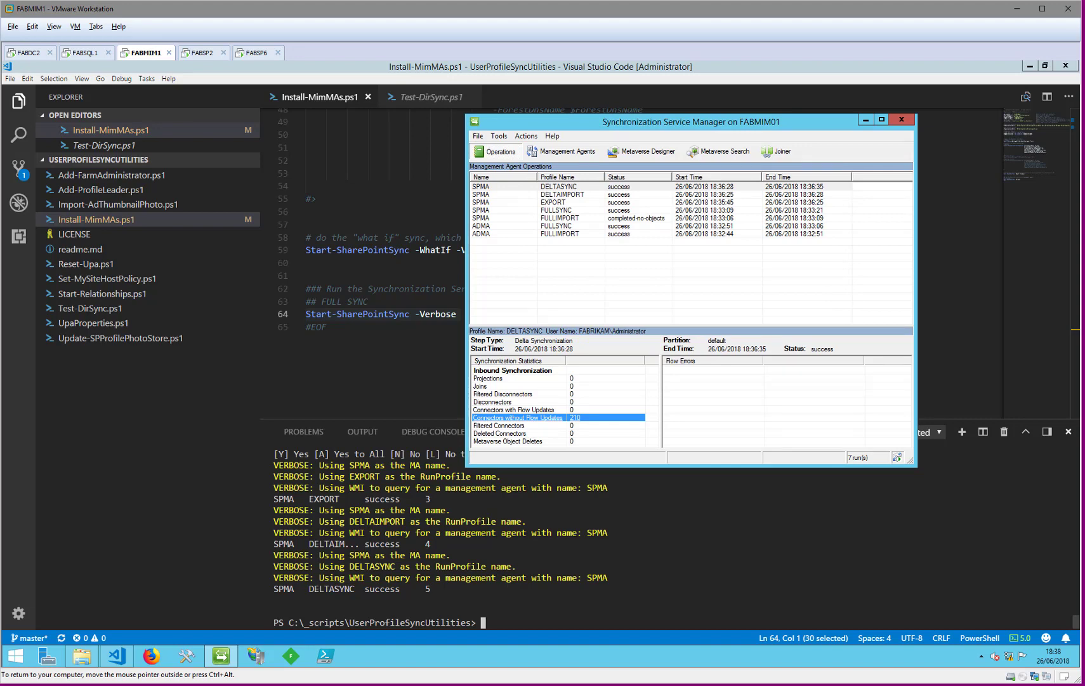
Minimize Synchronization Service Manager, switch to the FABSP2 machine and refresh the Manage Profile Service page in Central Administration.
{"action": "left_click", "coordinate": [866, 120]}
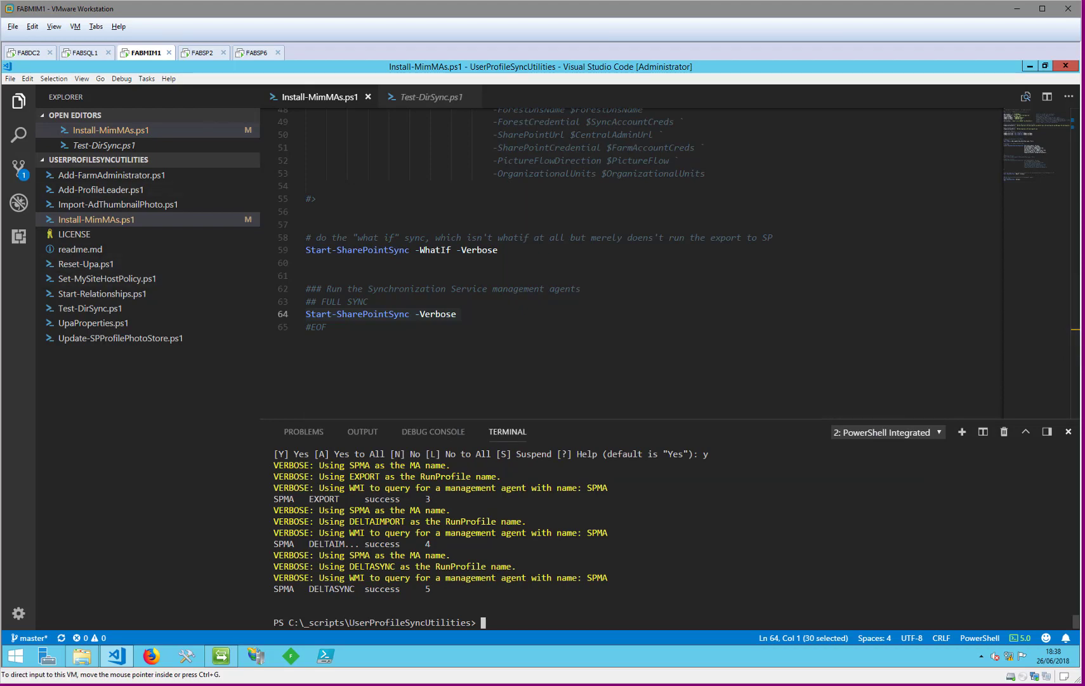
{"action": "left_click", "coordinate": [202, 52]}
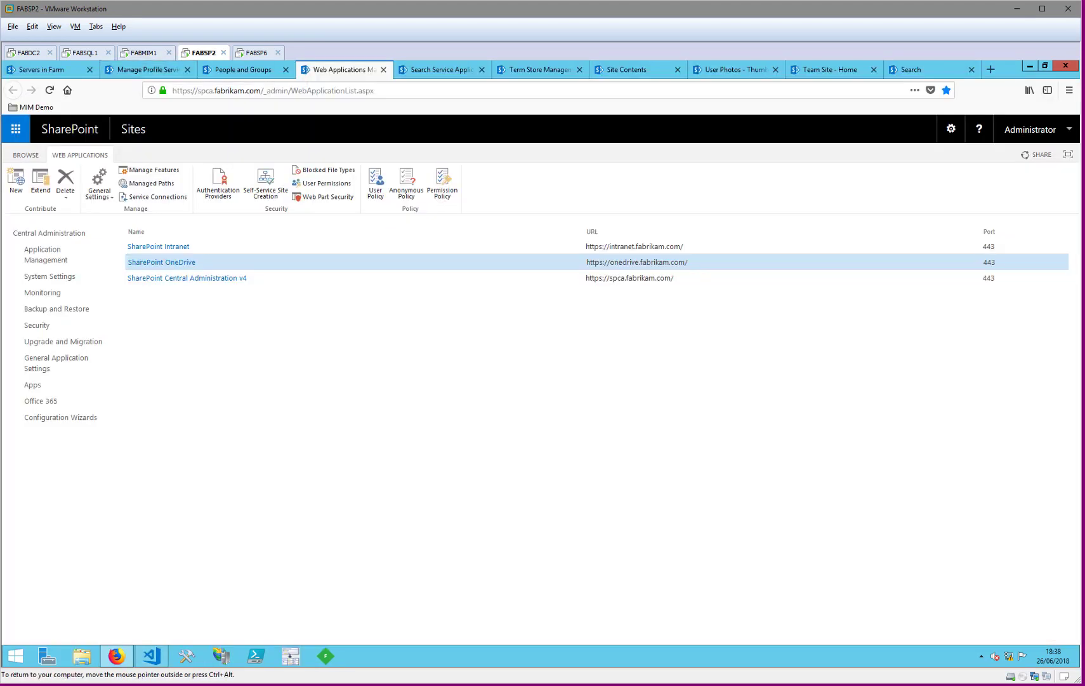
{"action": "left_click", "coordinate": [145, 70]}
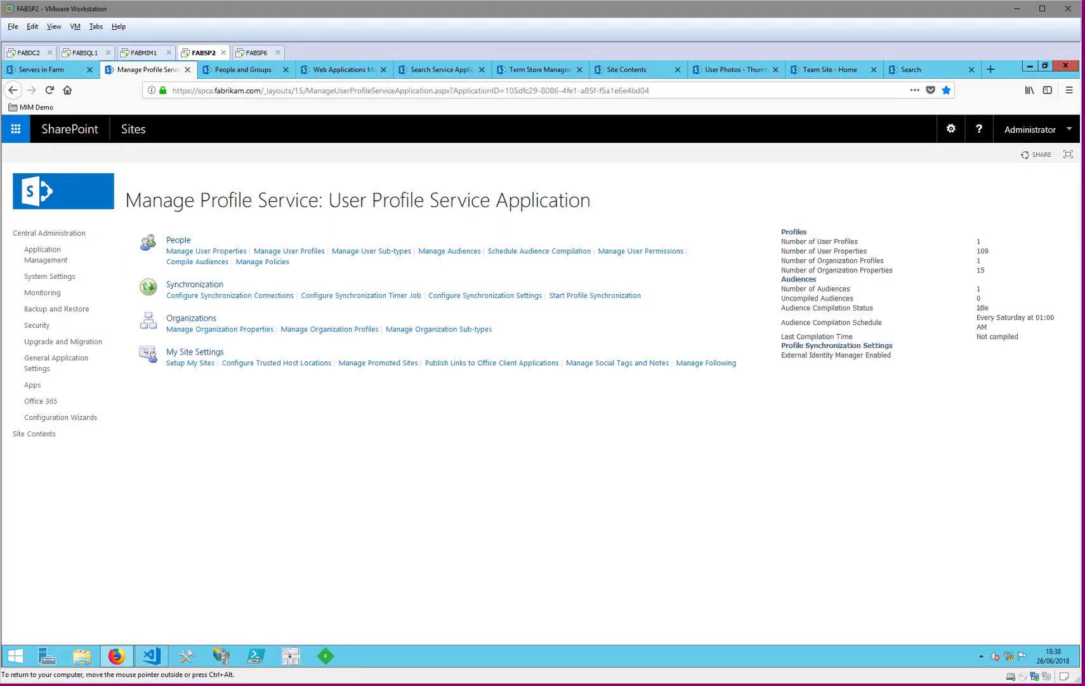
{"action": "right_click", "coordinate": [542, 486]}
{"action": "left_click", "coordinate": [610, 498]}
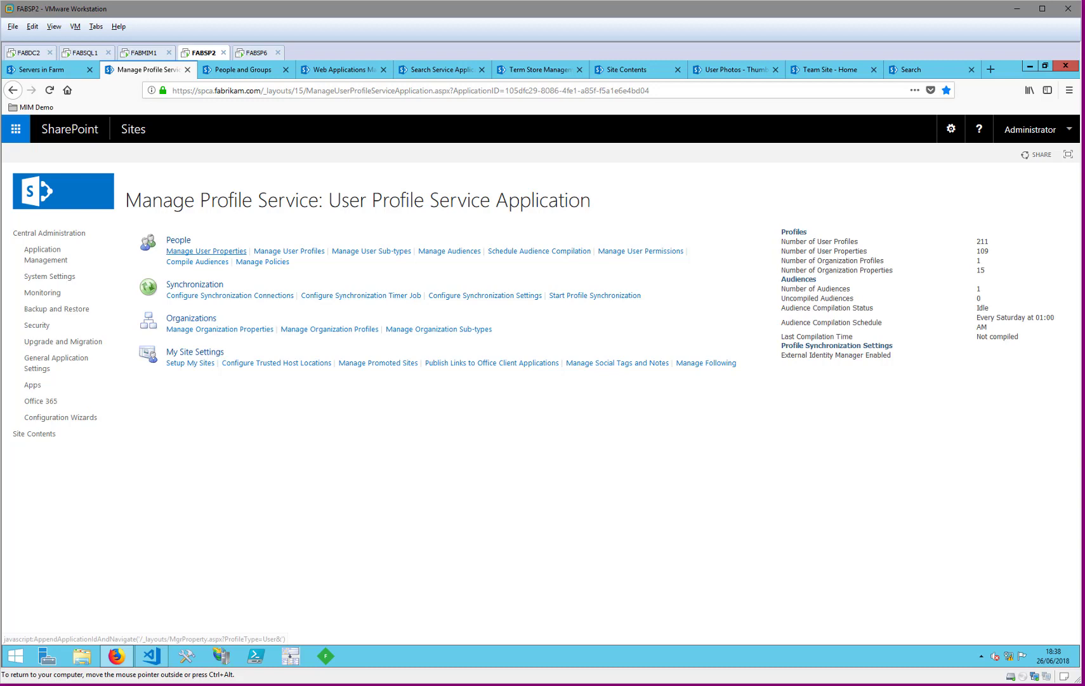
Search the user profiles for "fab" and open the second listed user's profile to examine its imported properties.
{"action": "left_click", "coordinate": [289, 251]}
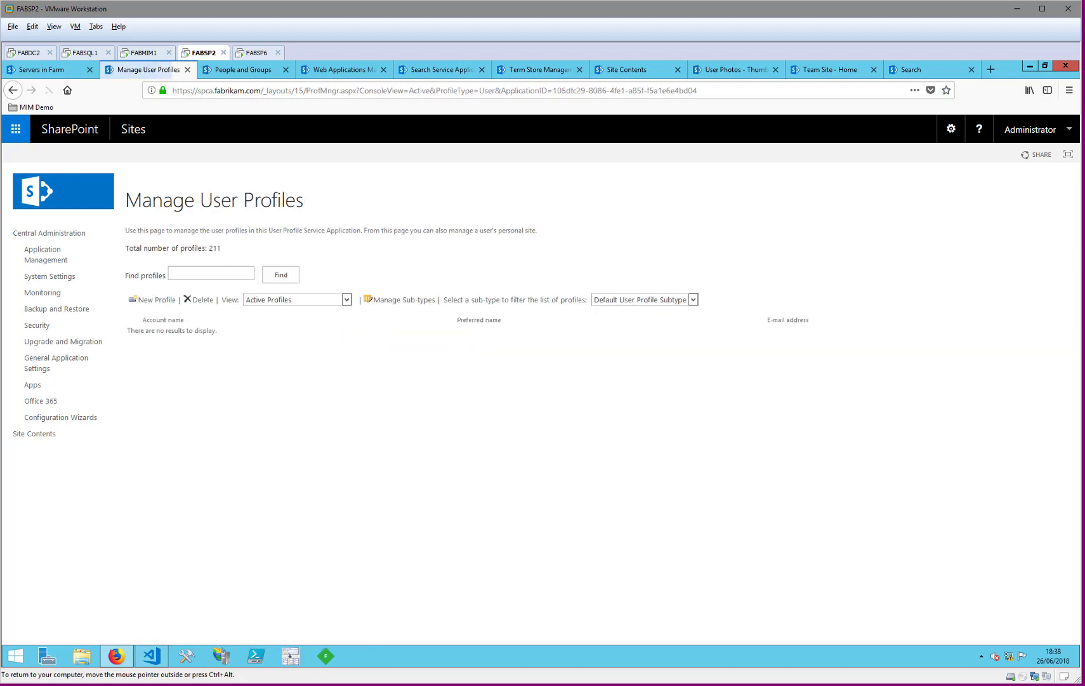
{"action": "type", "text": "fab"}
{"action": "key", "text": "Return"}
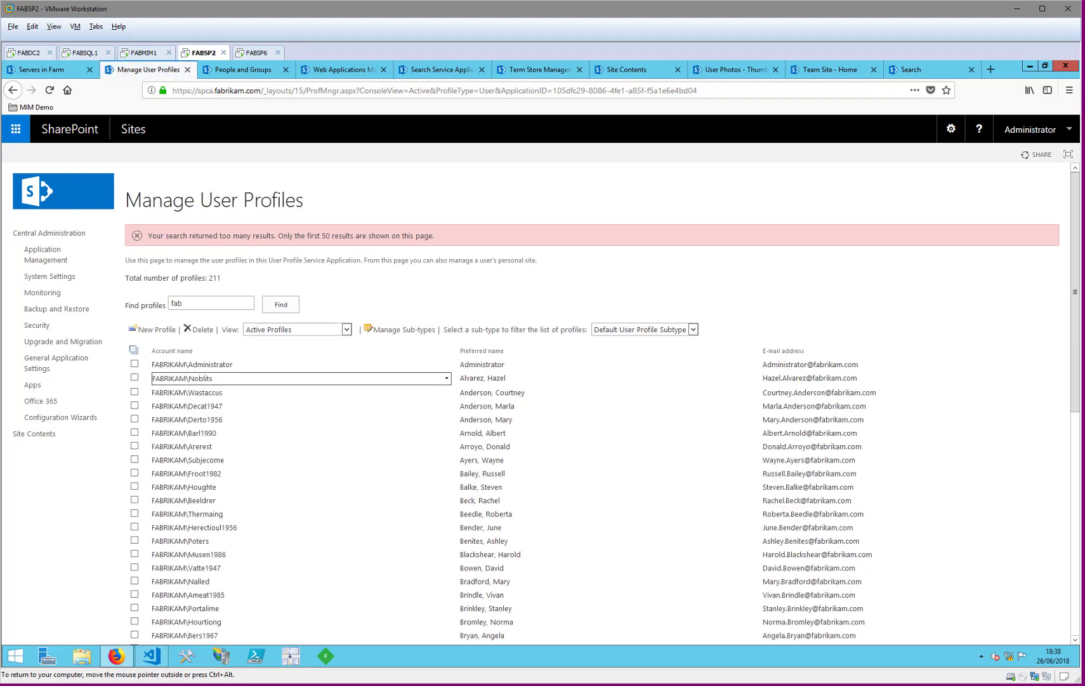
{"action": "left_click", "coordinate": [183, 378]}
{"action": "left_click", "coordinate": [132, 386]}
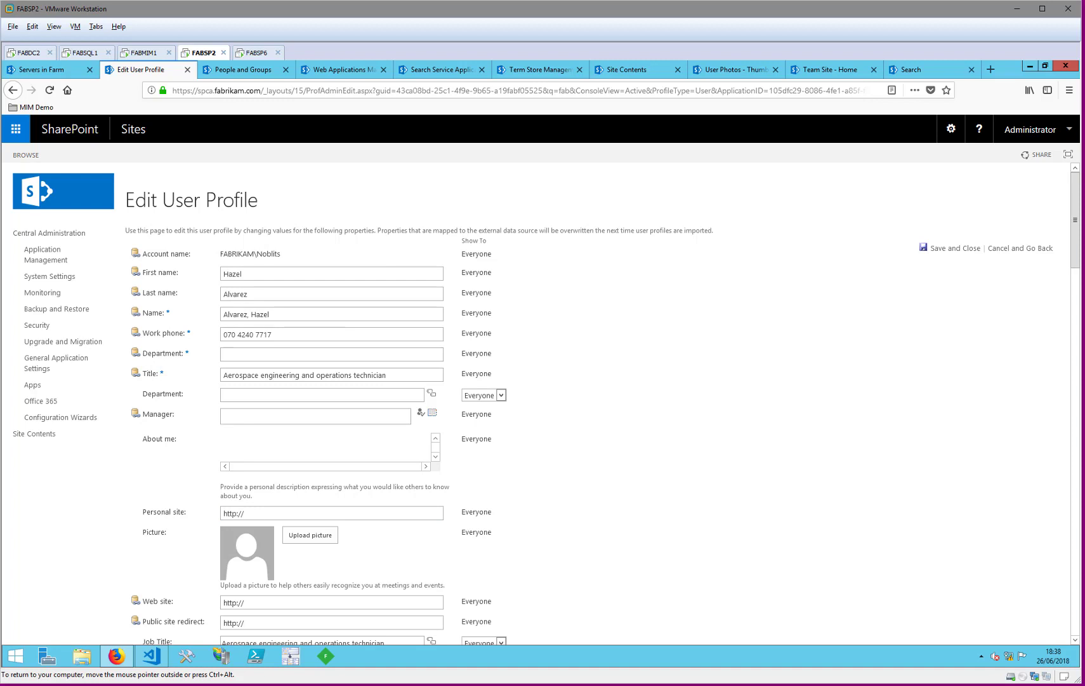
{"action": "key", "text": "F5"}
Run the whole Start-Relationships.ps1 script in Visual Studio Code to start the External Identity Manager memberships and relationships timer job.
{"action": "left_click", "coordinate": [151, 656]}
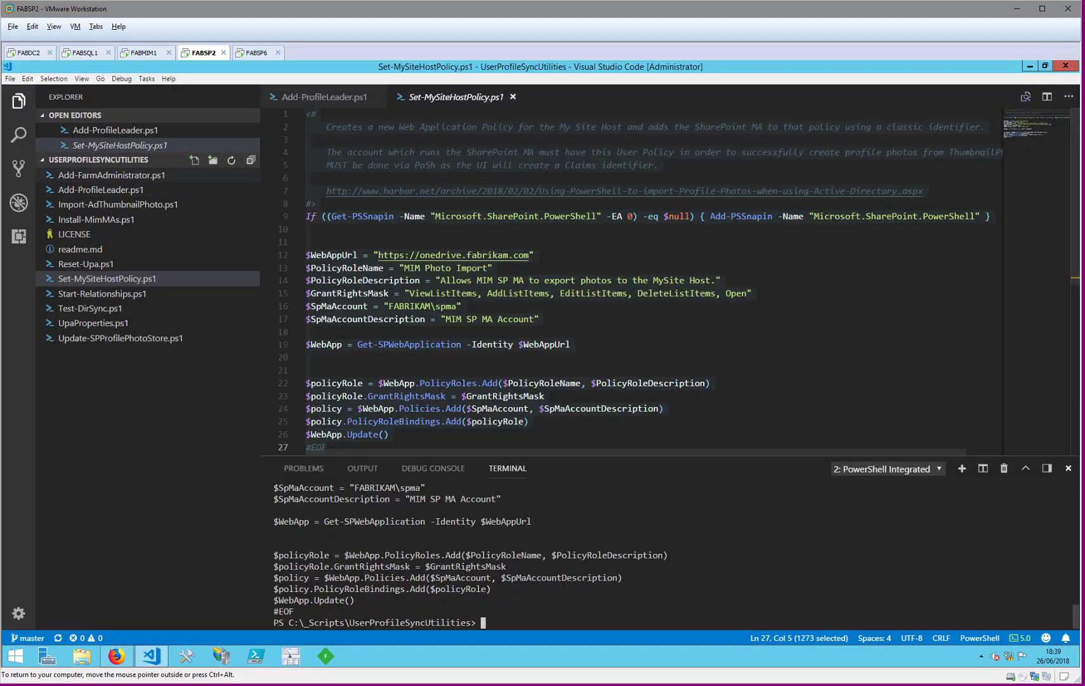
{"action": "left_click", "coordinate": [102, 293]}
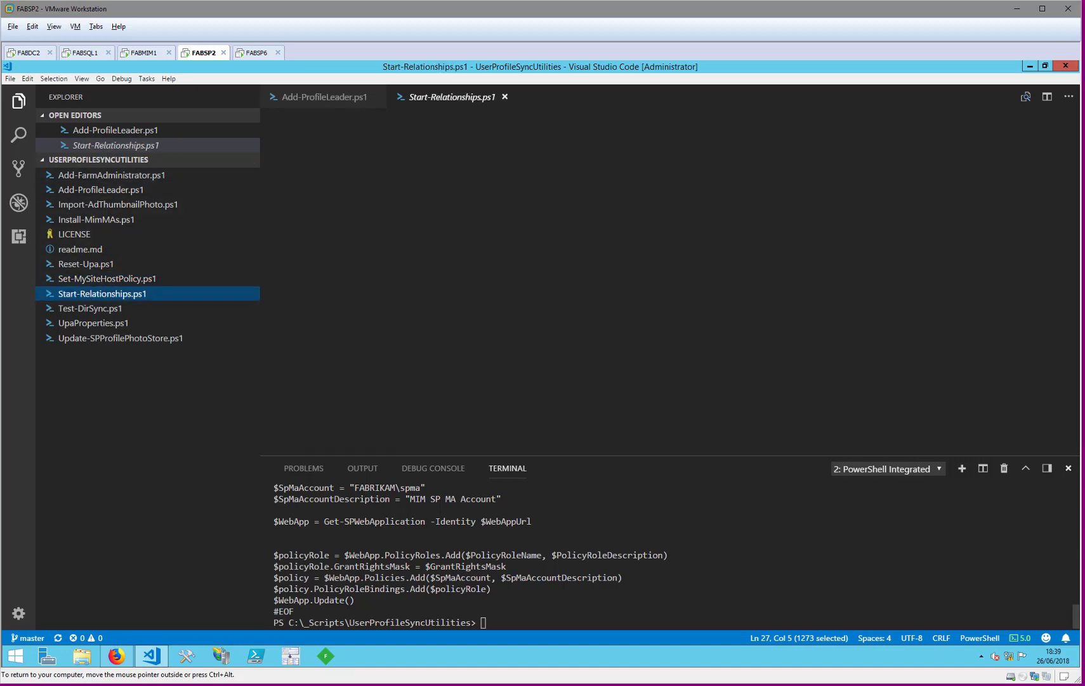
{"action": "left_click_drag", "start_coordinate": [328, 216], "coordinate": [306, 113]}
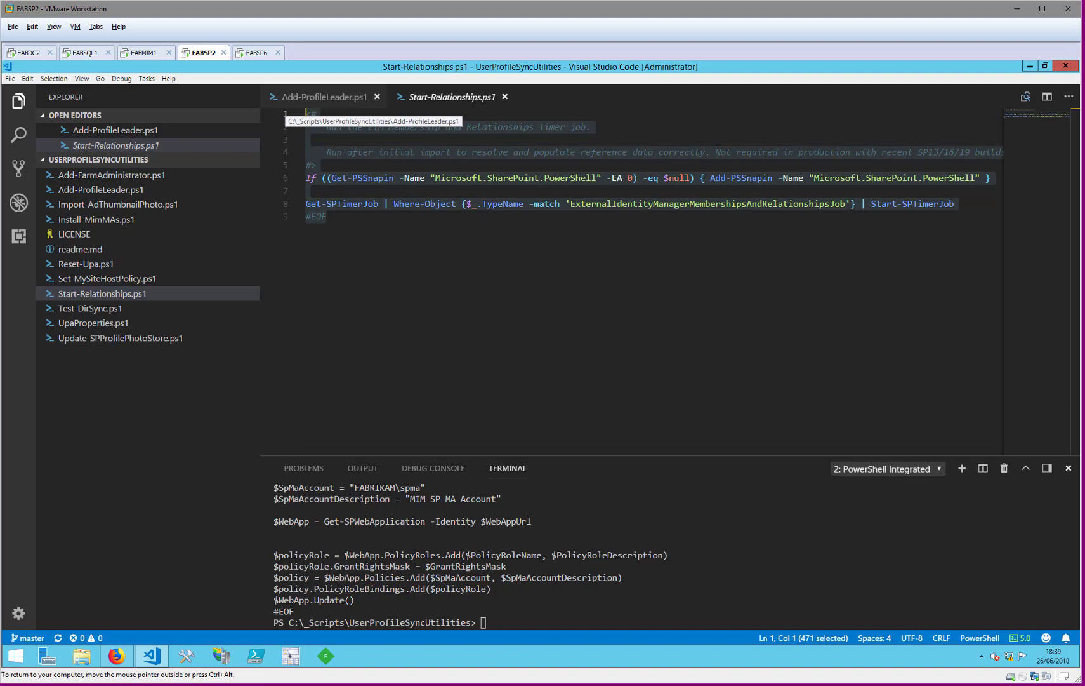
{"action": "key", "text": "F8"}
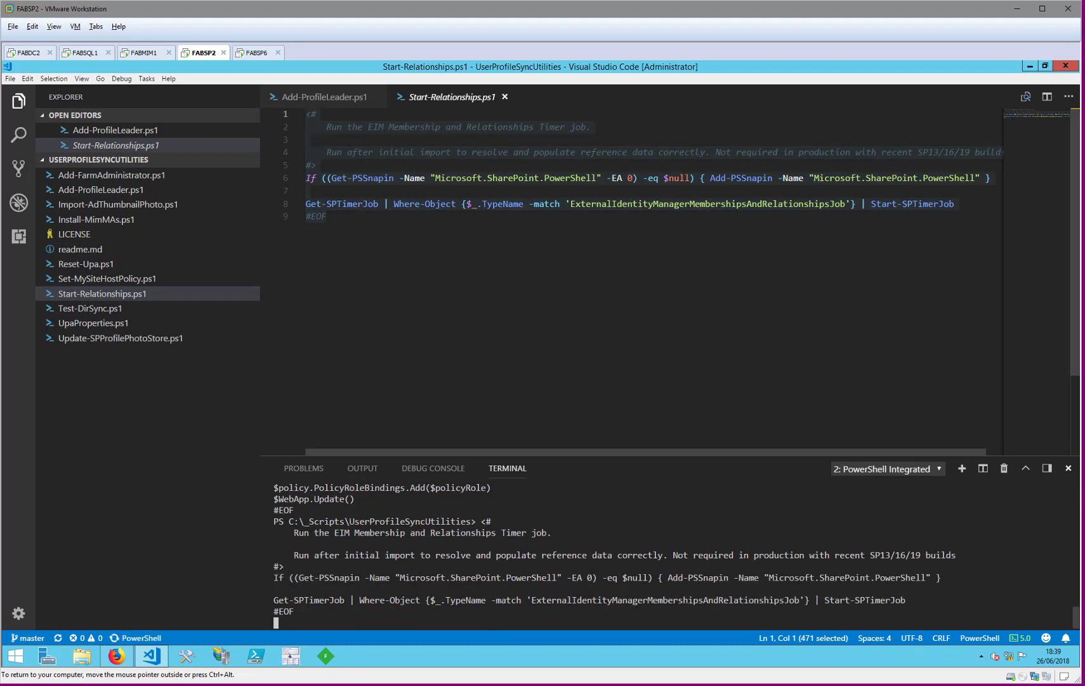
{"action": "left_click", "coordinate": [570, 204]}
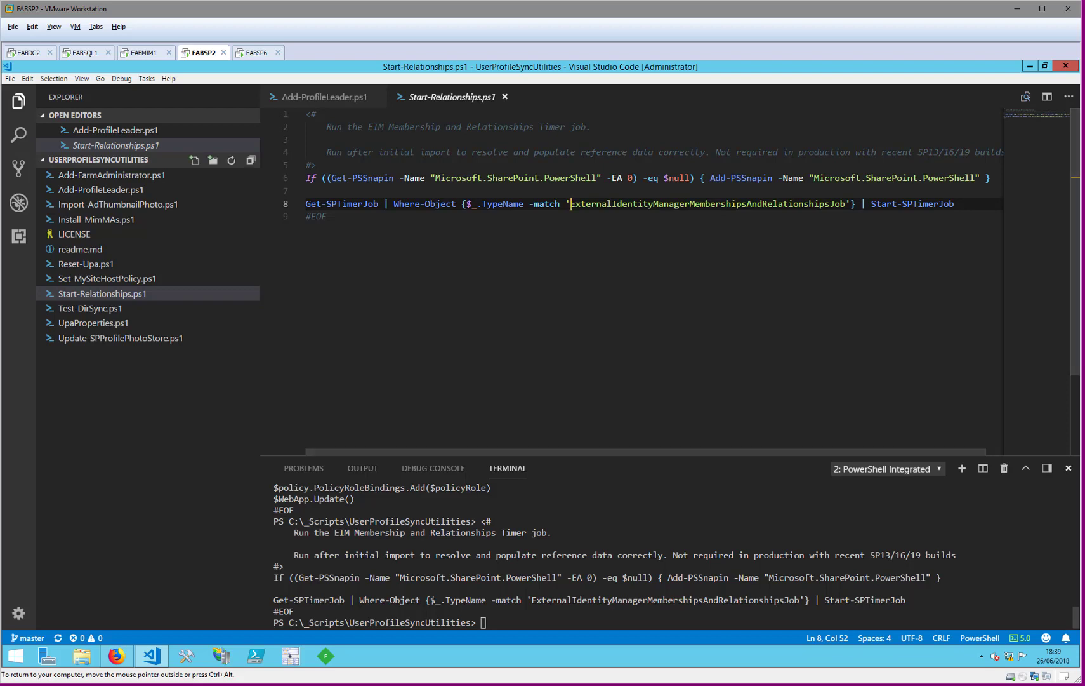
Switch back to Firefox and reload the user's profile page to check the Manager property.
{"action": "left_click", "coordinate": [117, 655]}
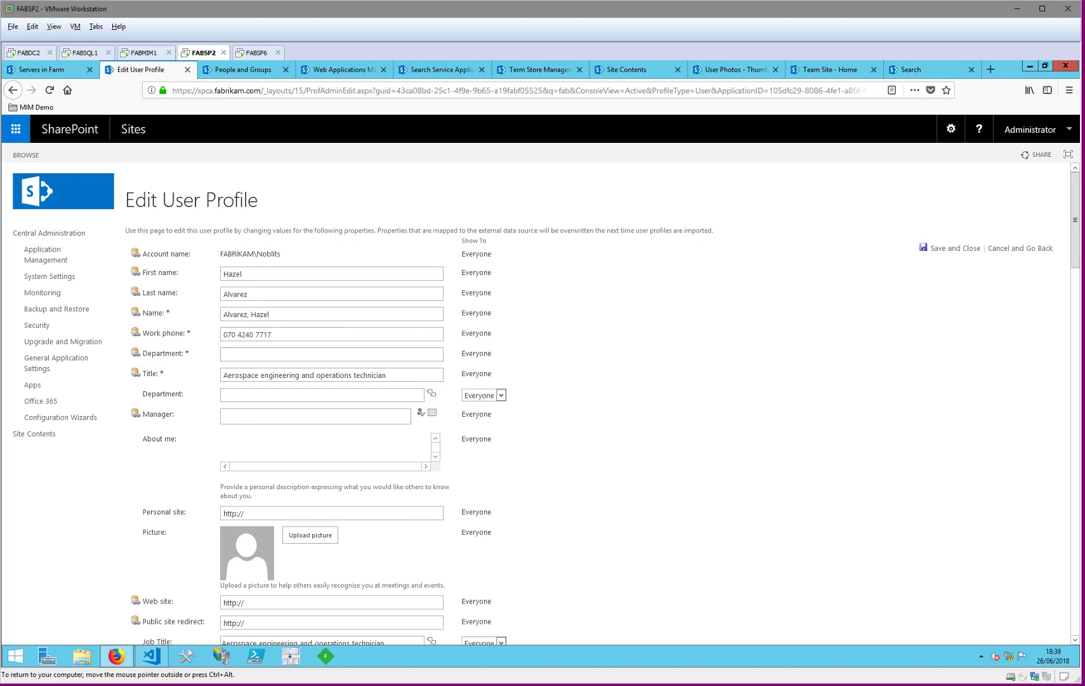
{"action": "right_click", "coordinate": [596, 285]}
{"action": "left_click", "coordinate": [663, 296]}
Refresh the OneDrive host's Site Contents and User Photos library, and open the Profile Pictures folder.
{"action": "left_click", "coordinate": [627, 70]}
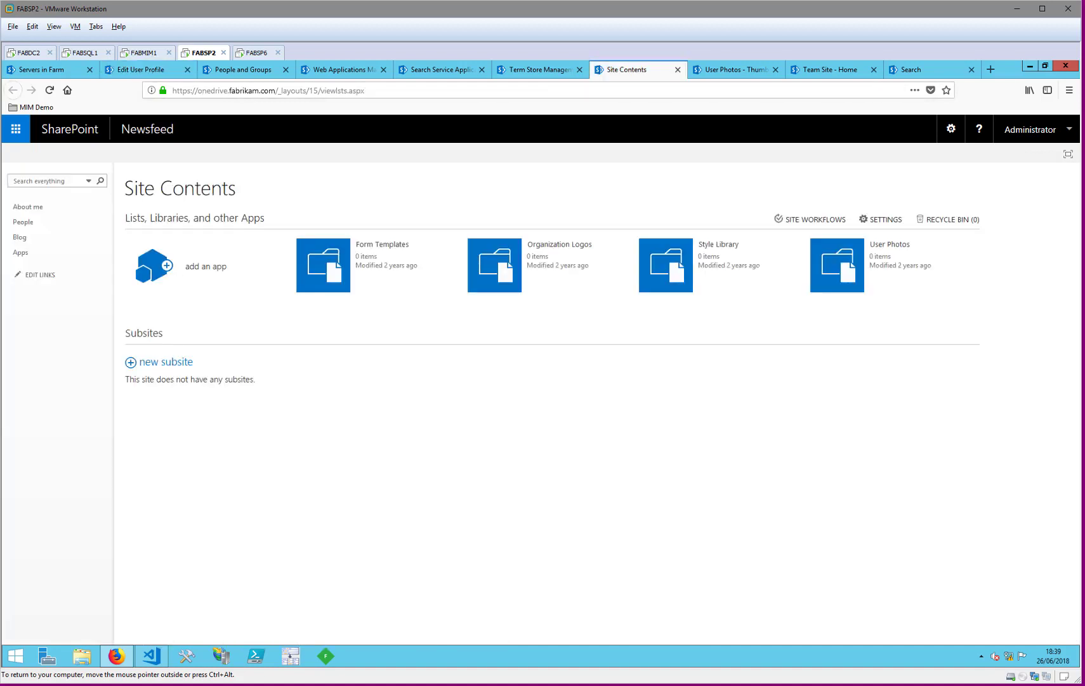
{"action": "key", "text": "F5"}
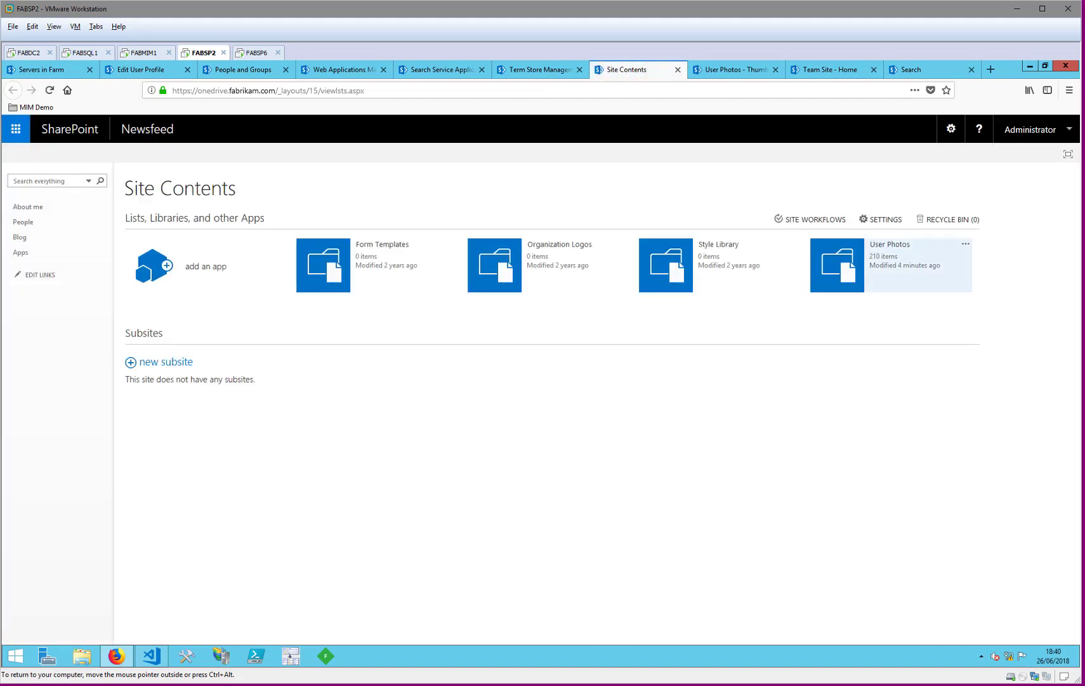
{"action": "left_click", "coordinate": [736, 70]}
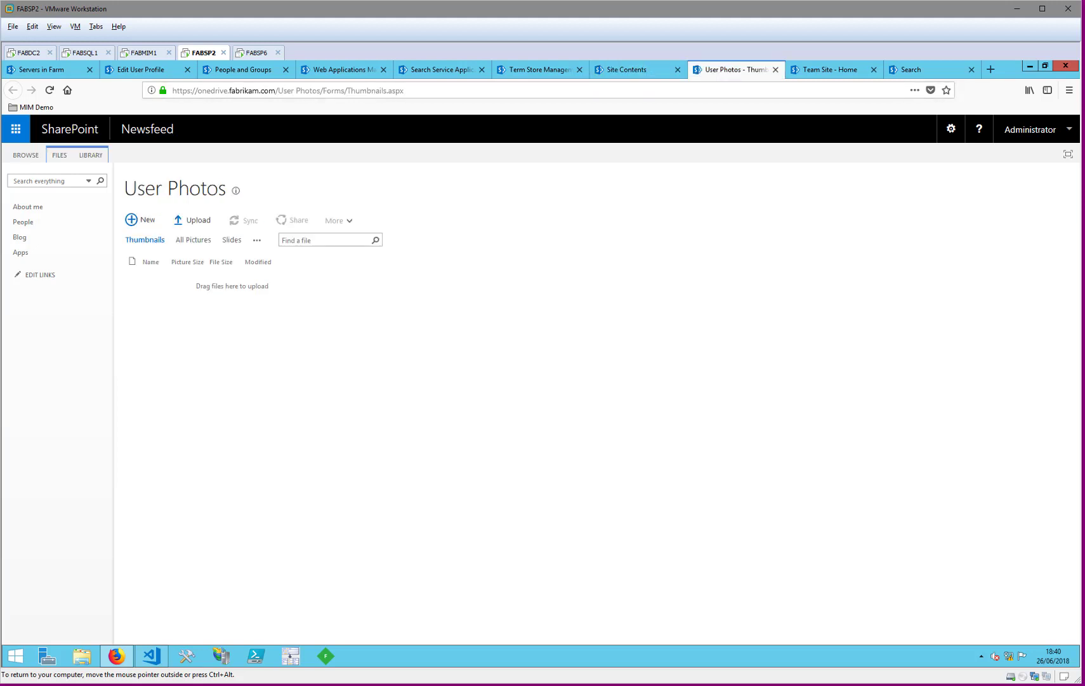
{"action": "key", "text": "F5"}
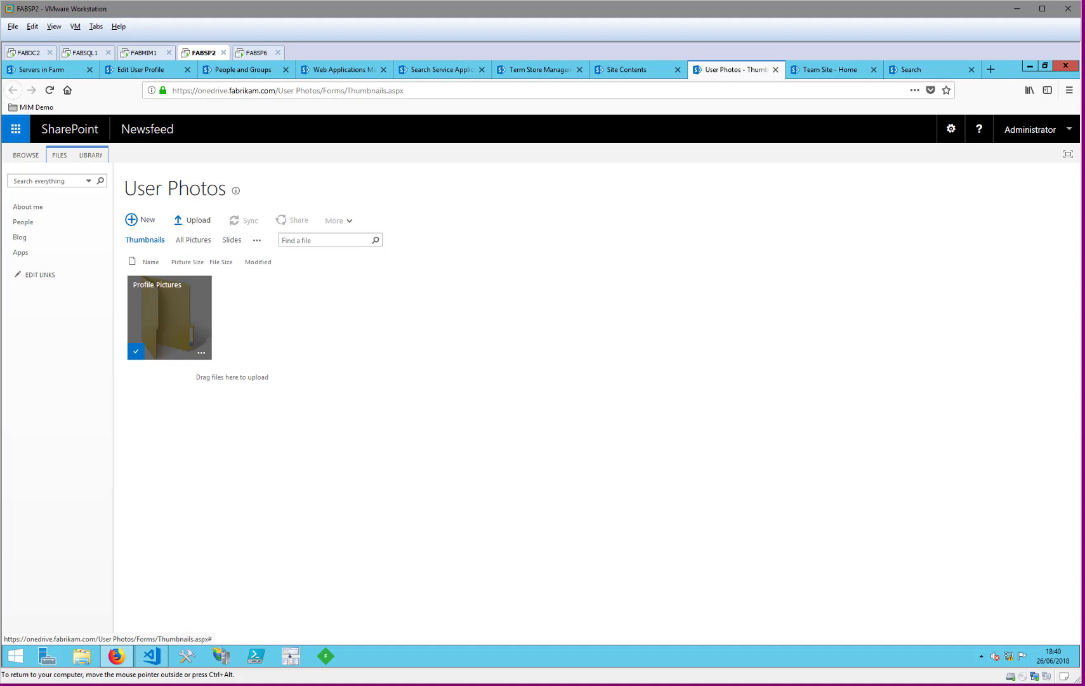
{"action": "left_click", "coordinate": [170, 311]}
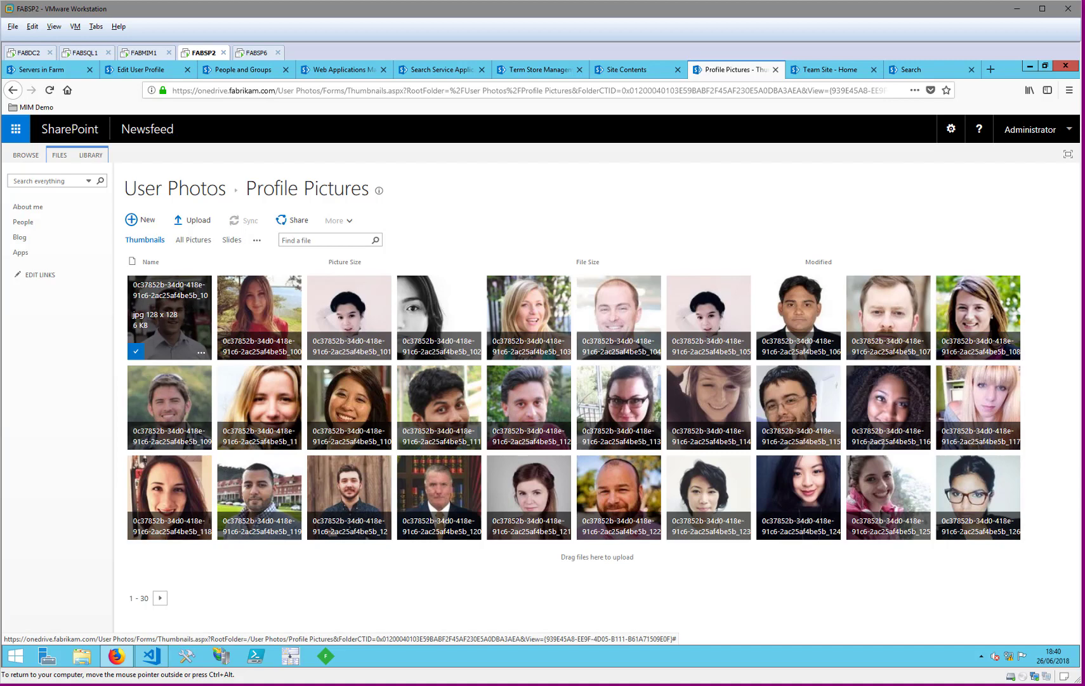
Magnify the Profile Pictures thumbnails, outline the number suffixes of the first four file names in red, and exit the magnified view.
{"action": "key", "text": "ctrl+1"}
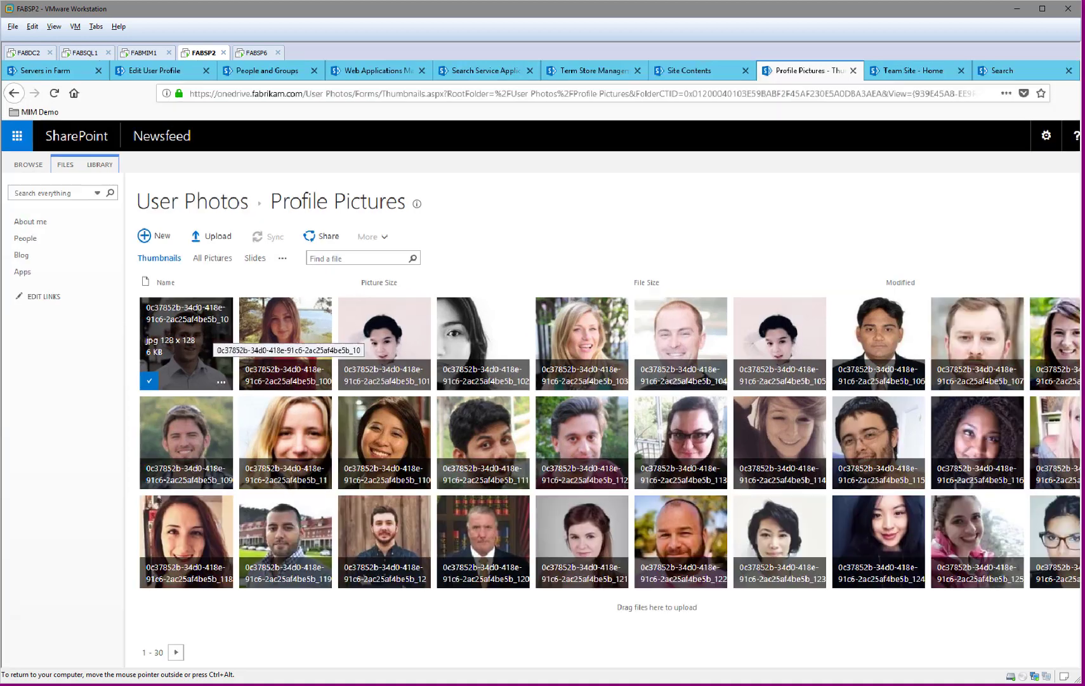
{"action": "left_click", "coordinate": [387, 359]}
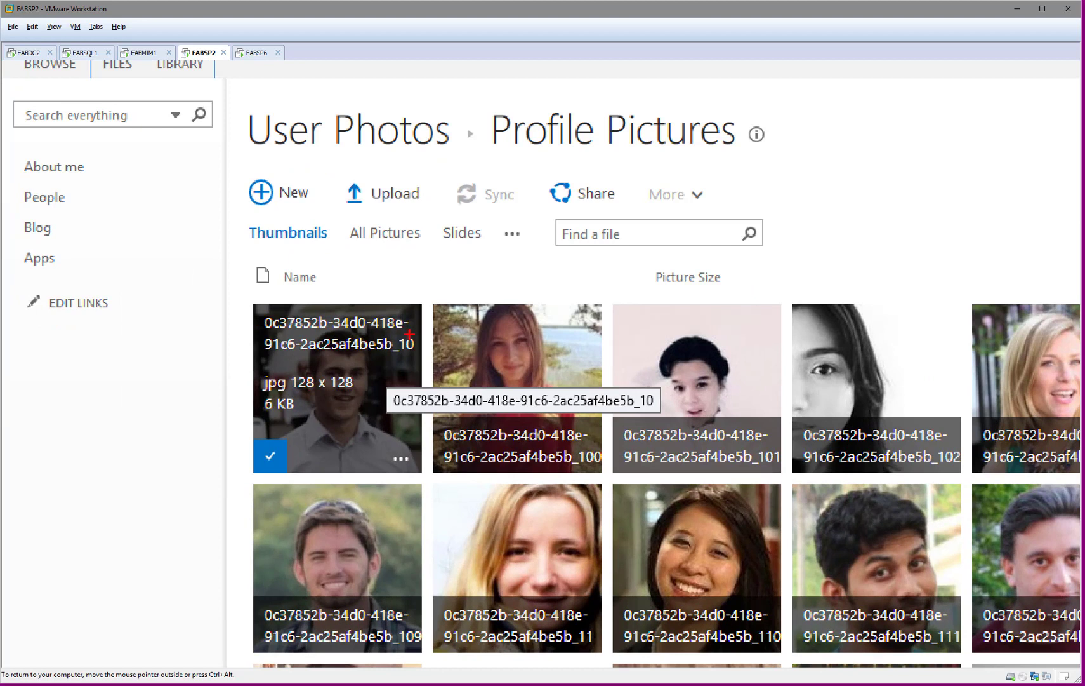
{"action": "left_click_drag", "start_coordinate": [390, 334], "coordinate": [419, 360]}
{"action": "left_click_drag", "start_coordinate": [577, 446], "coordinate": [603, 468]}
{"action": "left_click_drag", "start_coordinate": [753, 446], "coordinate": [785, 468]}
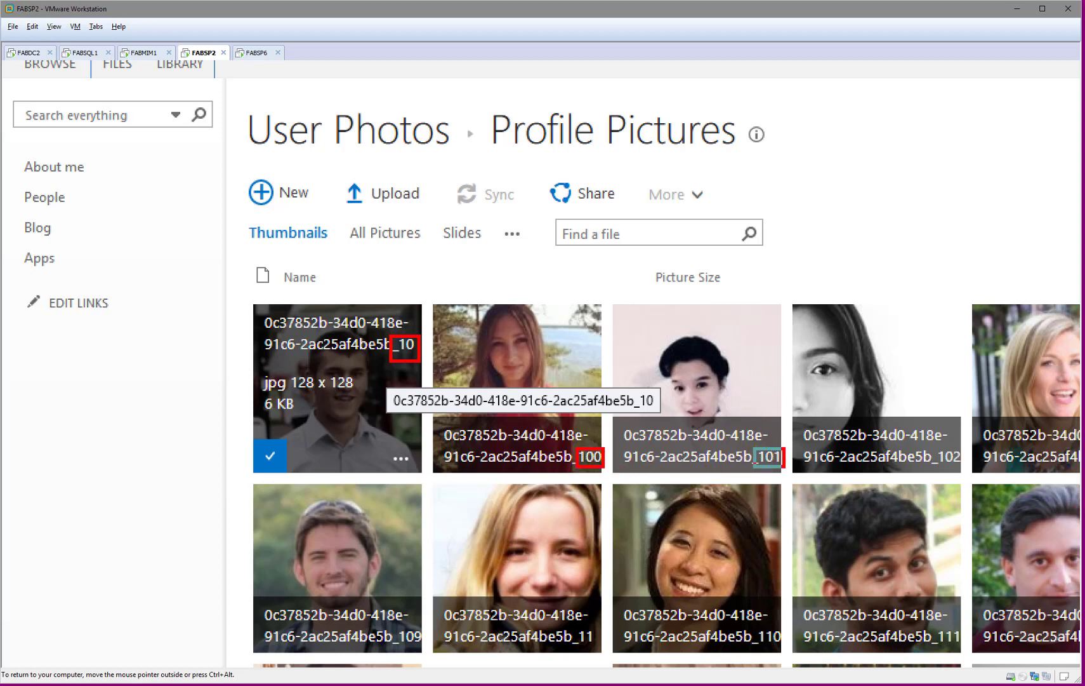
{"action": "left_click_drag", "start_coordinate": [935, 450], "coordinate": [963, 467]}
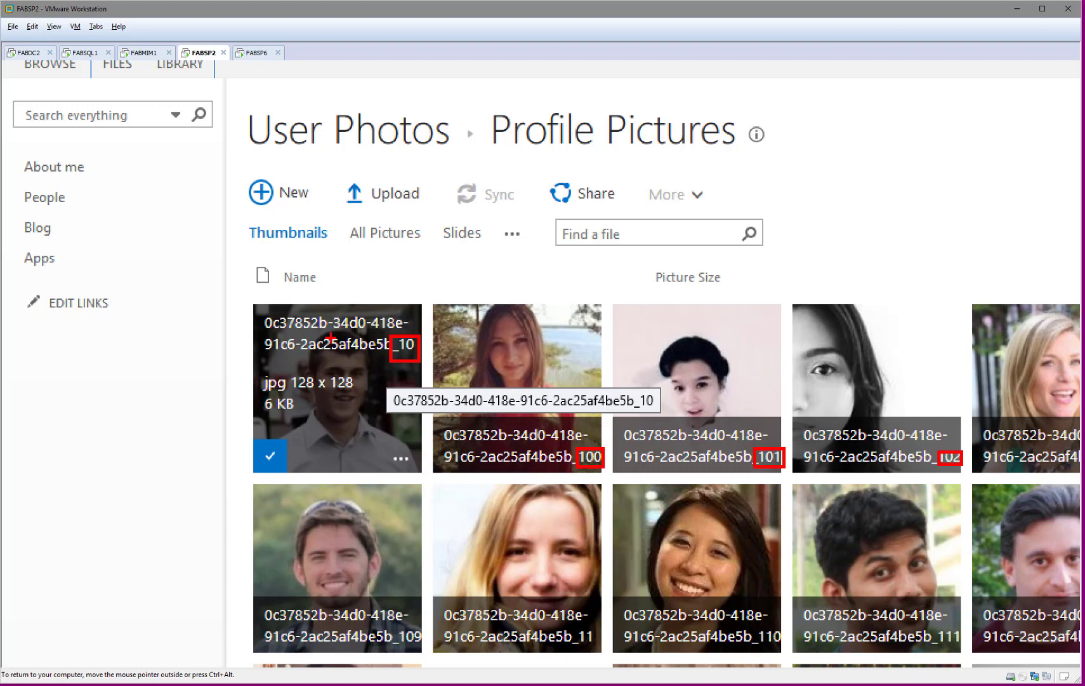
{"action": "key", "text": "Escape"}
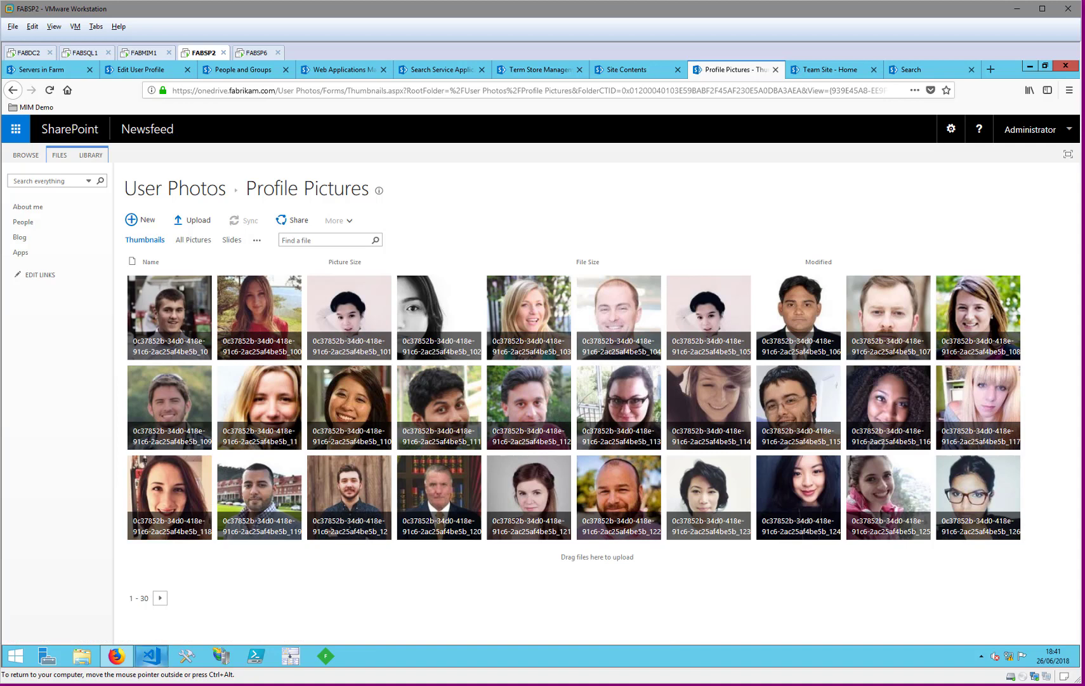
{"action": "left_click", "coordinate": [151, 655]}
{"action": "left_click", "coordinate": [539, 305]}
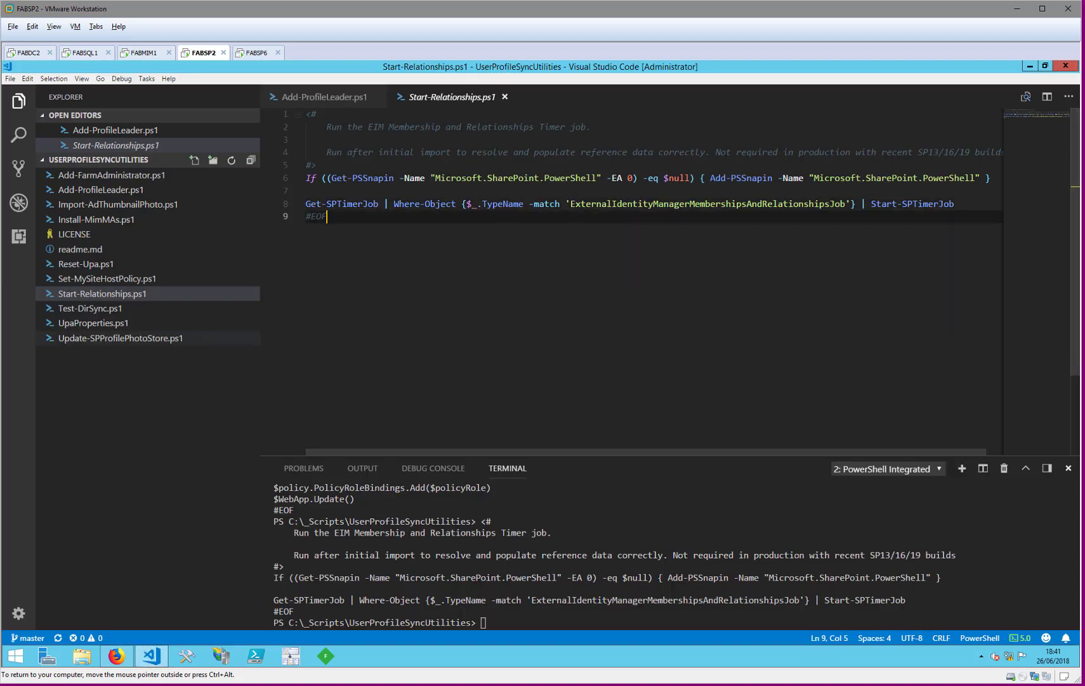
{"action": "left_click", "coordinate": [120, 339]}
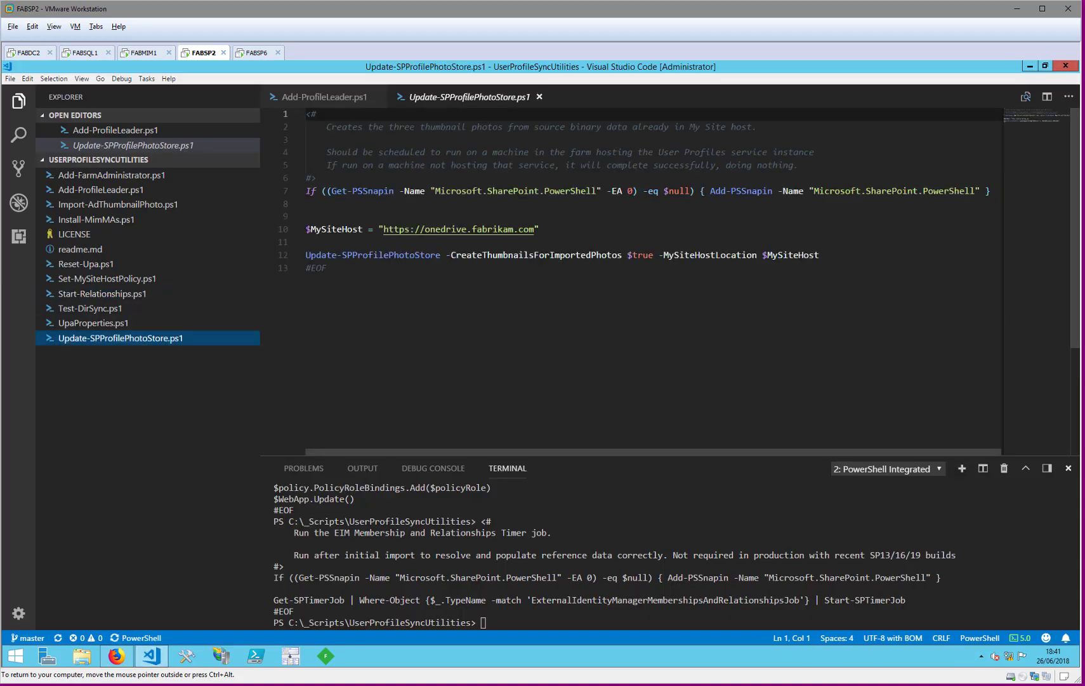
{"action": "key", "text": "ctrl+a"}
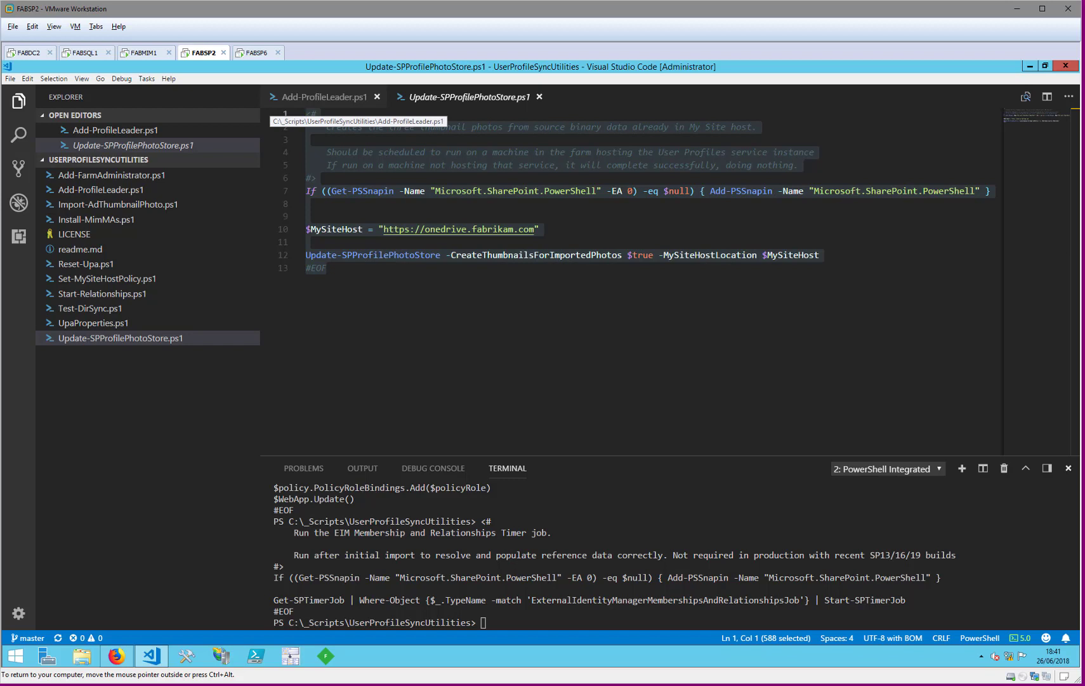
{"action": "key", "text": "F8"}
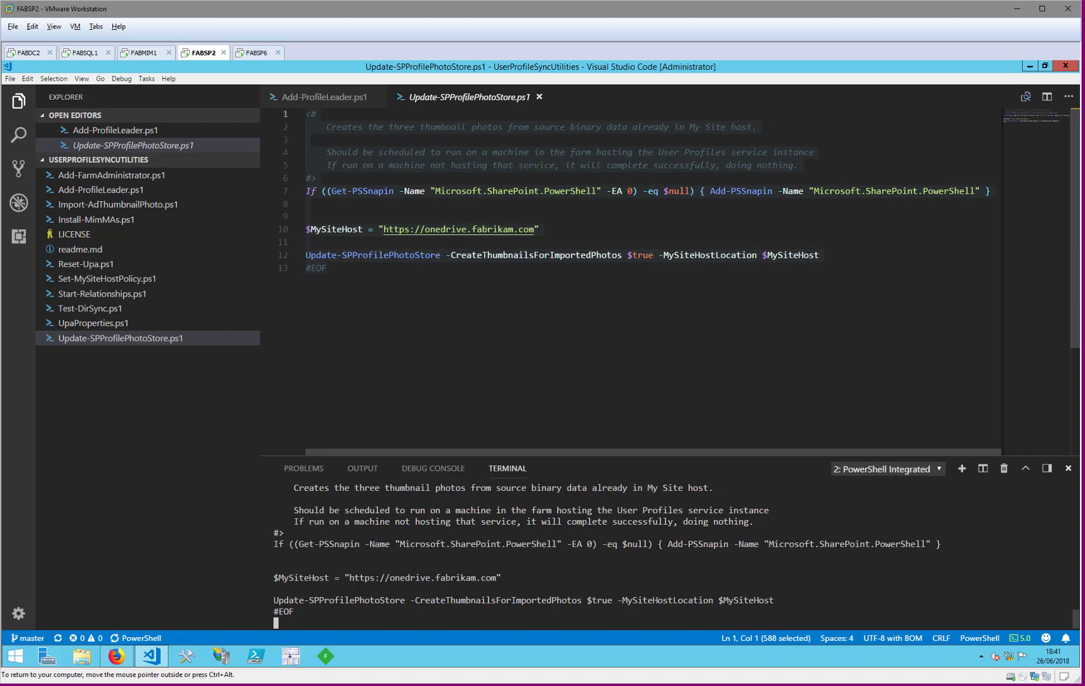
{"action": "double_click", "coordinate": [391, 255]}
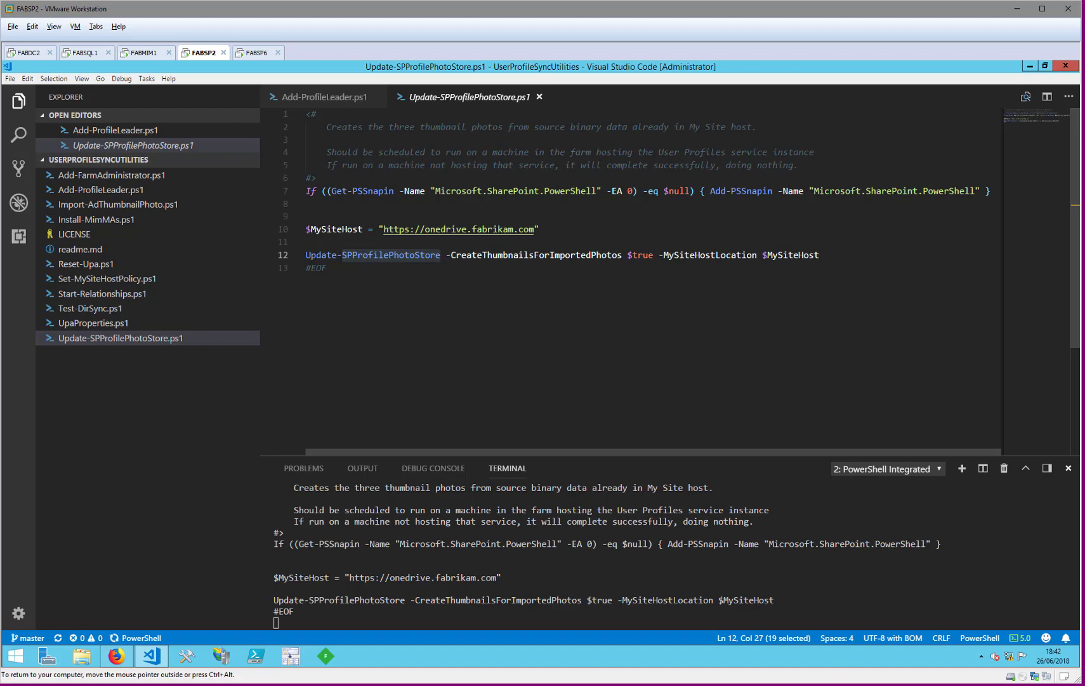
Return to Firefox and refresh the Profile Pictures folder twice to watch the photo files being processed.
{"action": "key", "text": "alt+Tab"}
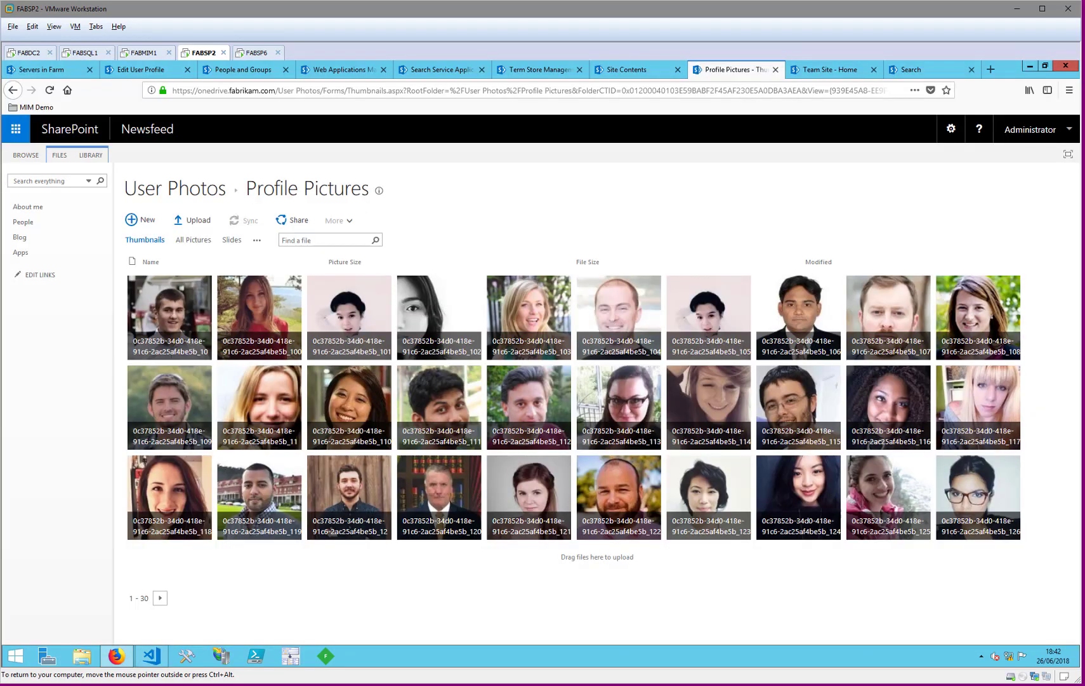
{"action": "key", "text": "F5"}
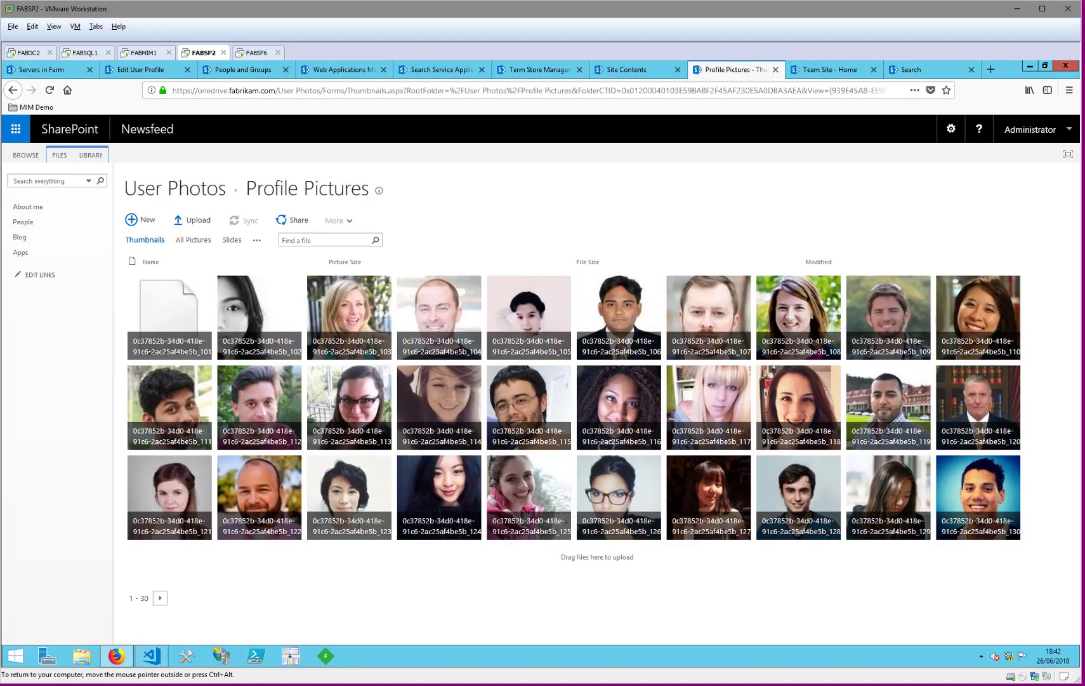
{"action": "key", "text": "F5"}
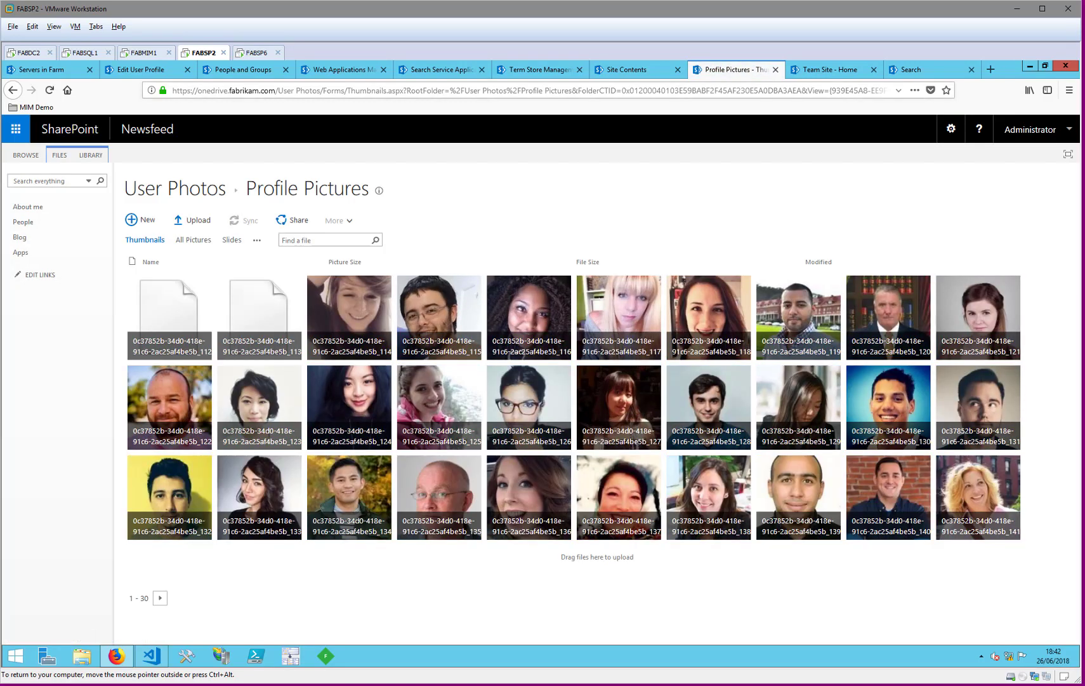
Open the OneDrive host's Site Contents and refresh it repeatedly to monitor the User Photos item count.
{"action": "key", "text": "ctrl+shift+Tab"}
{"action": "key", "text": "F5"}
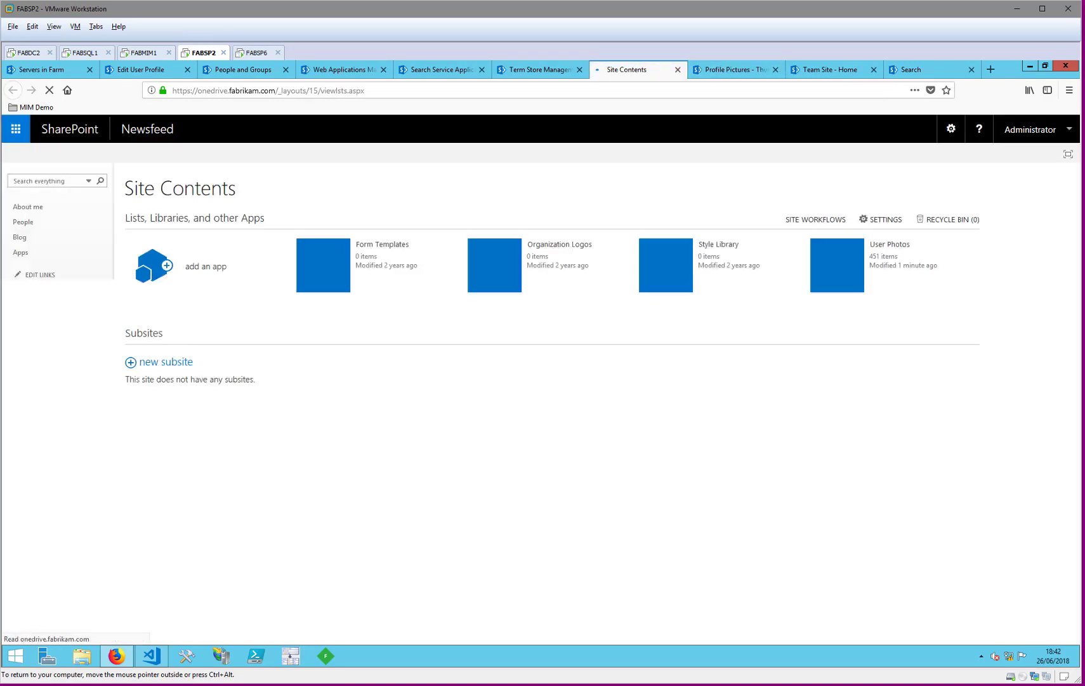
{"action": "key", "text": "F5"}
{"action": "key", "text": "F5"}
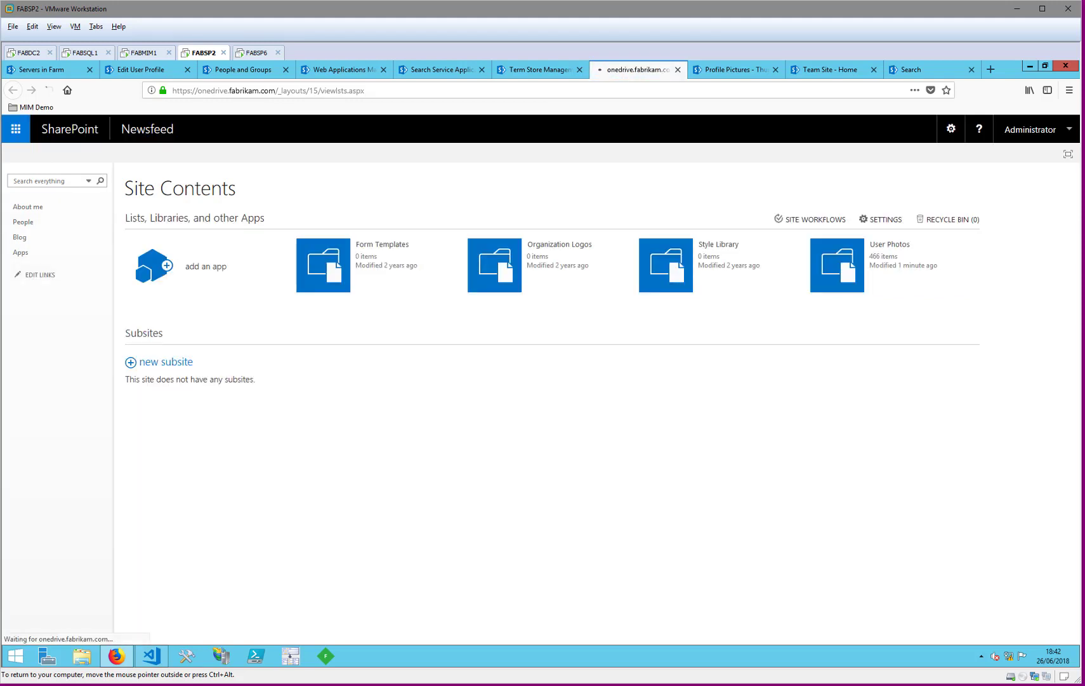
{"action": "key", "text": "F5"}
{"action": "key", "text": "F5"}
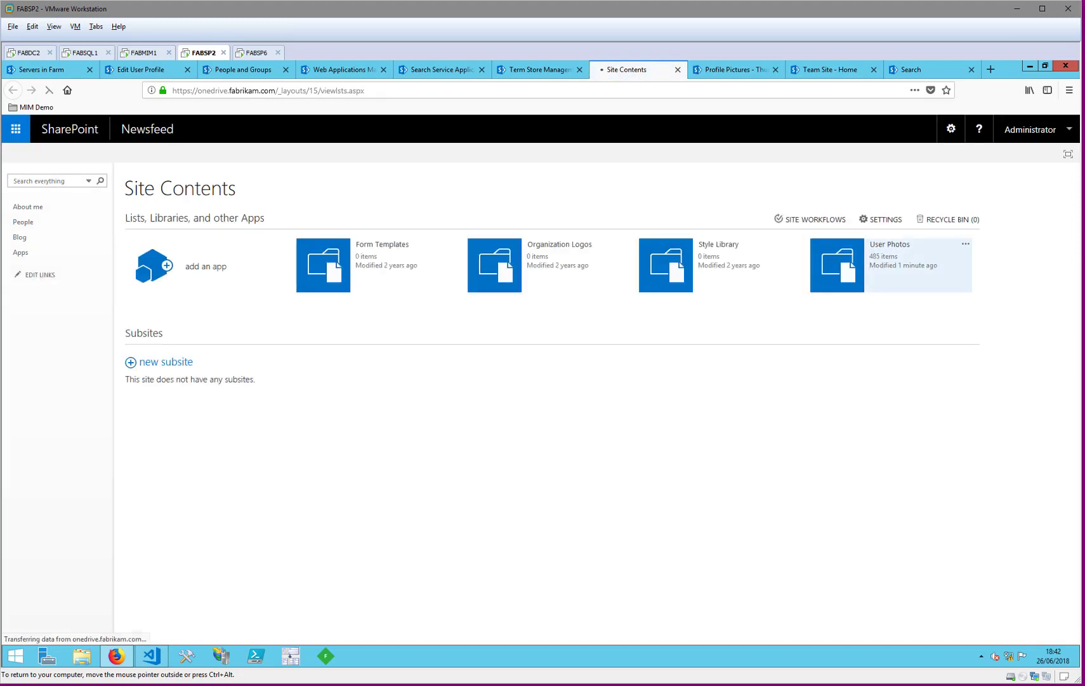
{"action": "key", "text": "F5"}
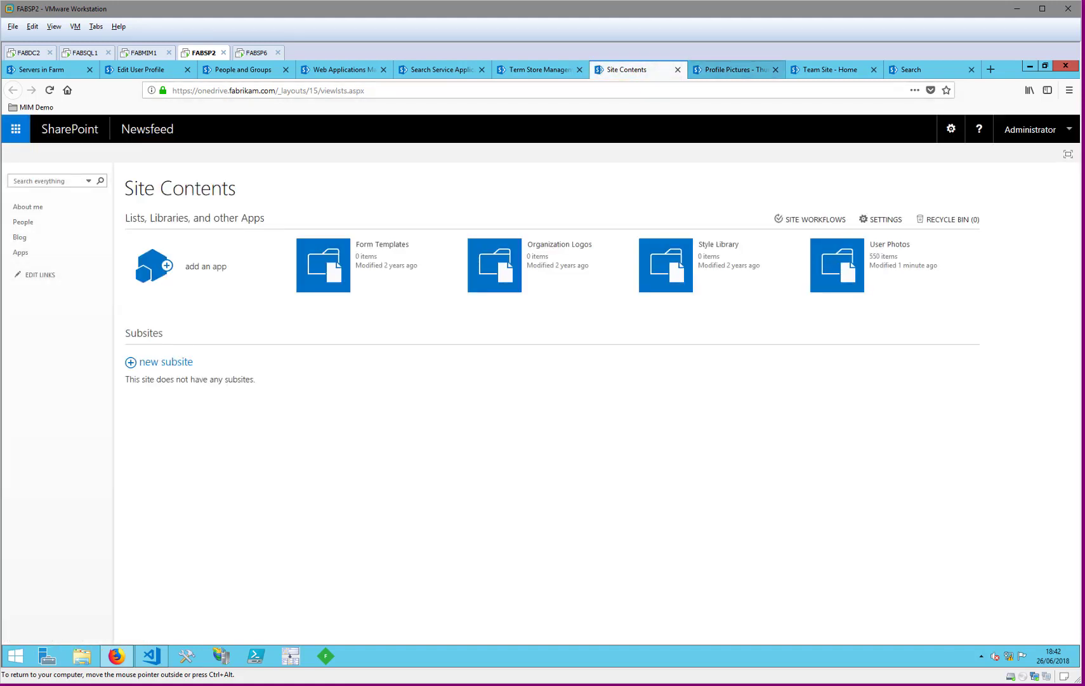
Keep refreshing the OneDrive Site Contents to monitor the User Photos item count, and reload the Profile Pictures folder to inspect the generated thumbnails.
{"action": "key", "text": "F5"}
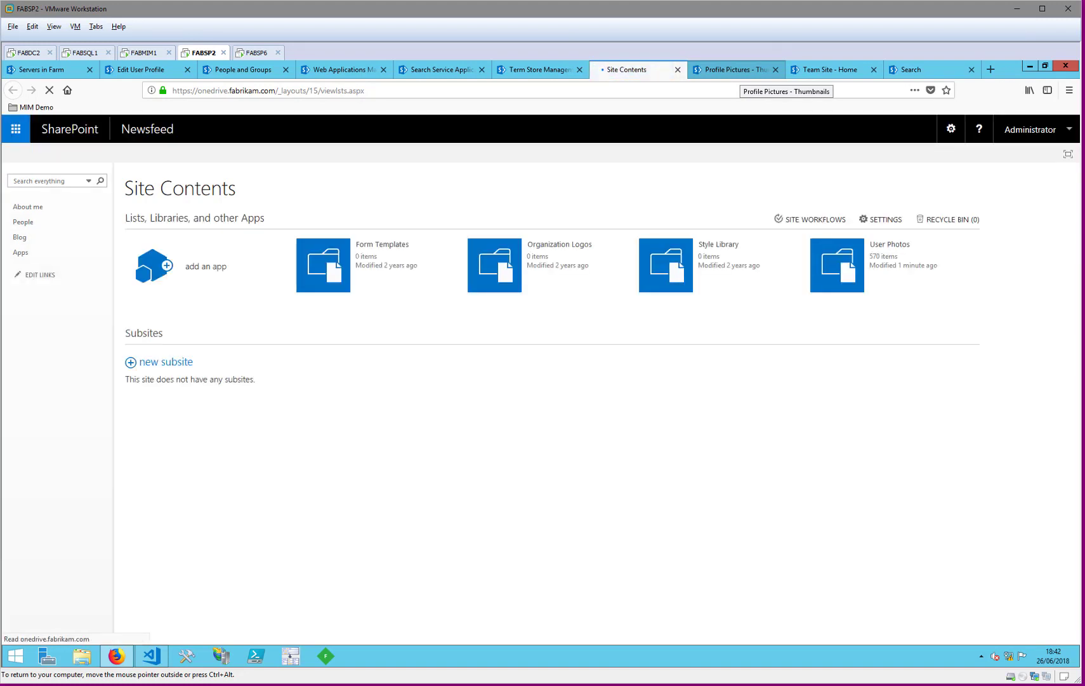
{"action": "key", "text": "F5"}
{"action": "key", "text": "F5"}
{"action": "key", "text": "F5"}
{"action": "key", "text": "F5"}
{"action": "key", "text": "F5"}
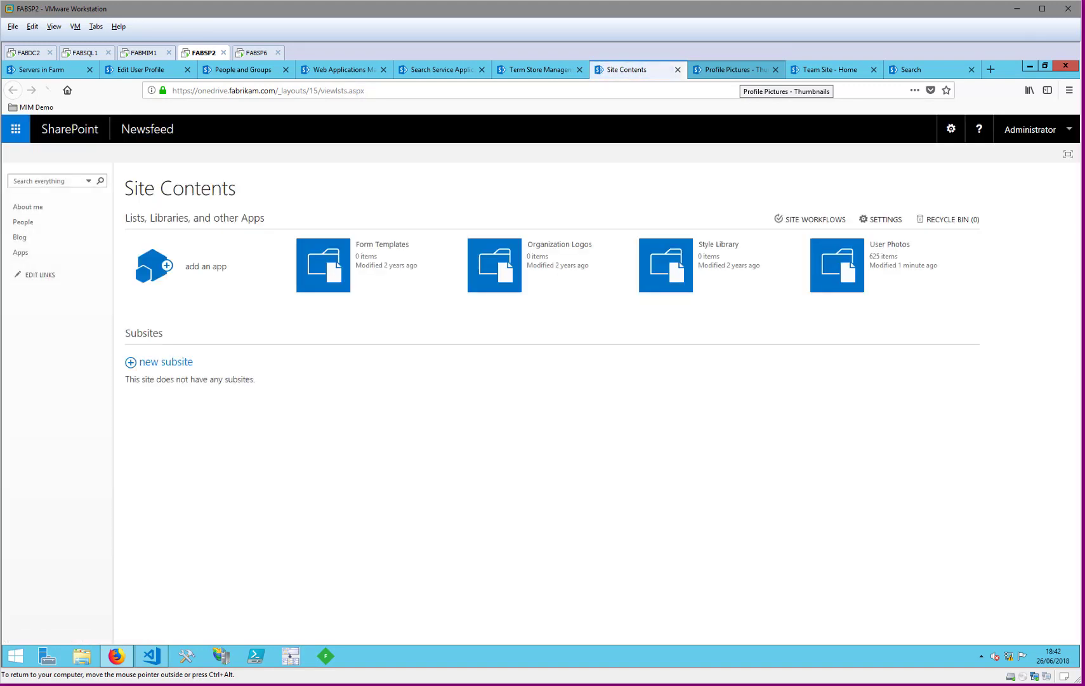
{"action": "left_click", "coordinate": [740, 71]}
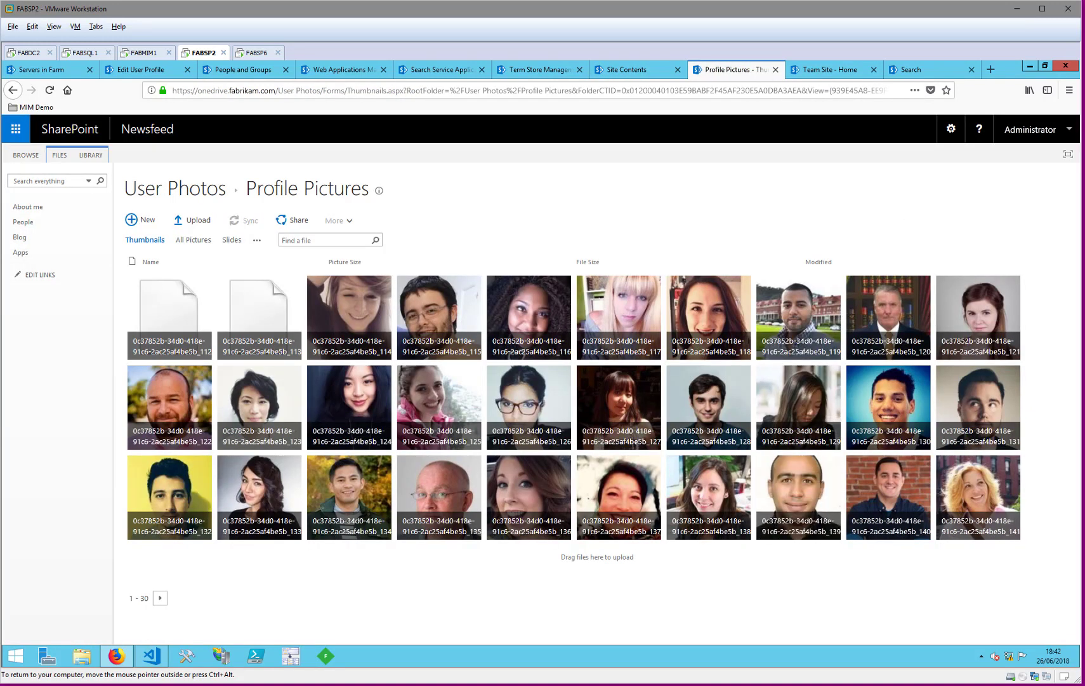
{"action": "key", "text": "F5"}
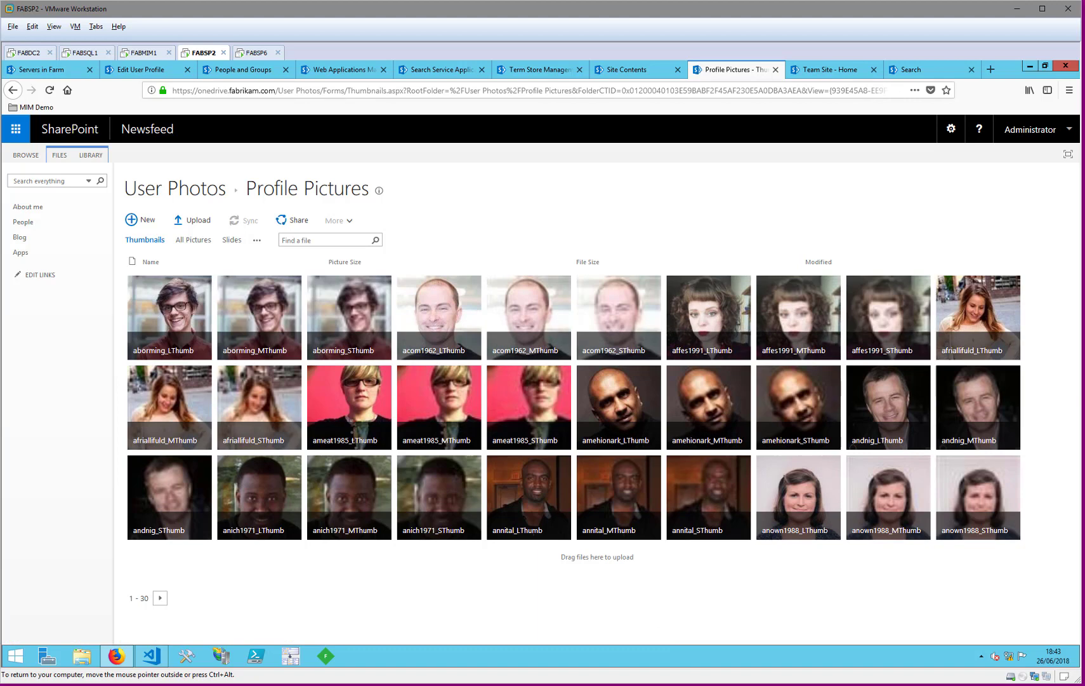
Reload the open Edit User Profile page to check its profile picture, and dismiss the image's options without choosing one.
{"action": "left_click", "coordinate": [148, 70]}
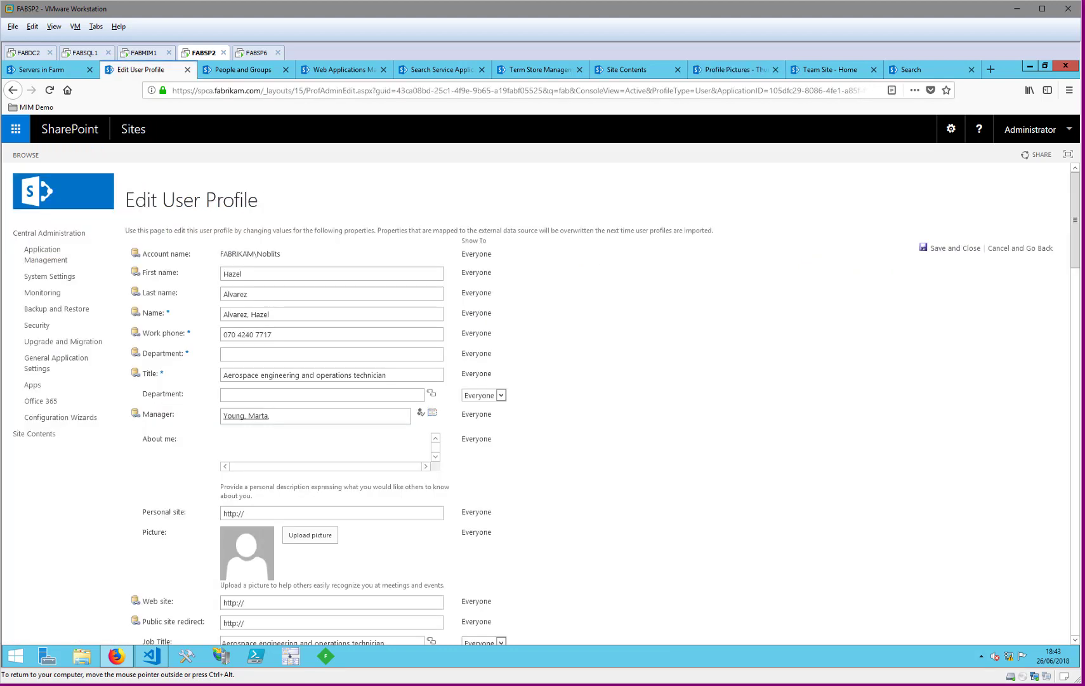
{"action": "key", "text": "F5"}
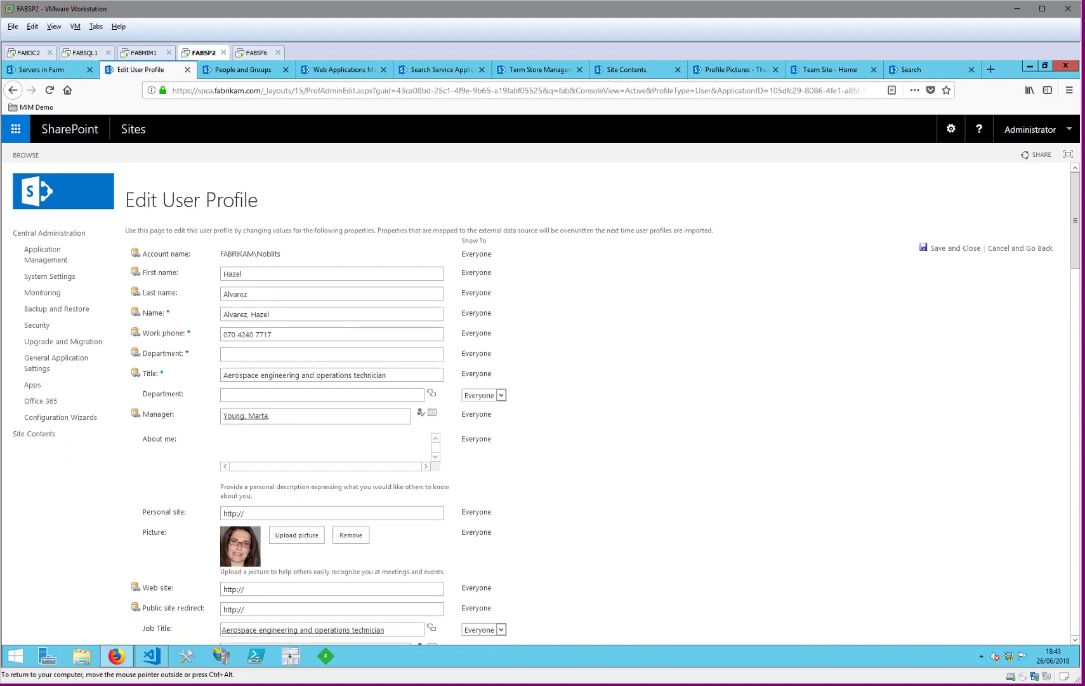
{"action": "right_click", "coordinate": [251, 542]}
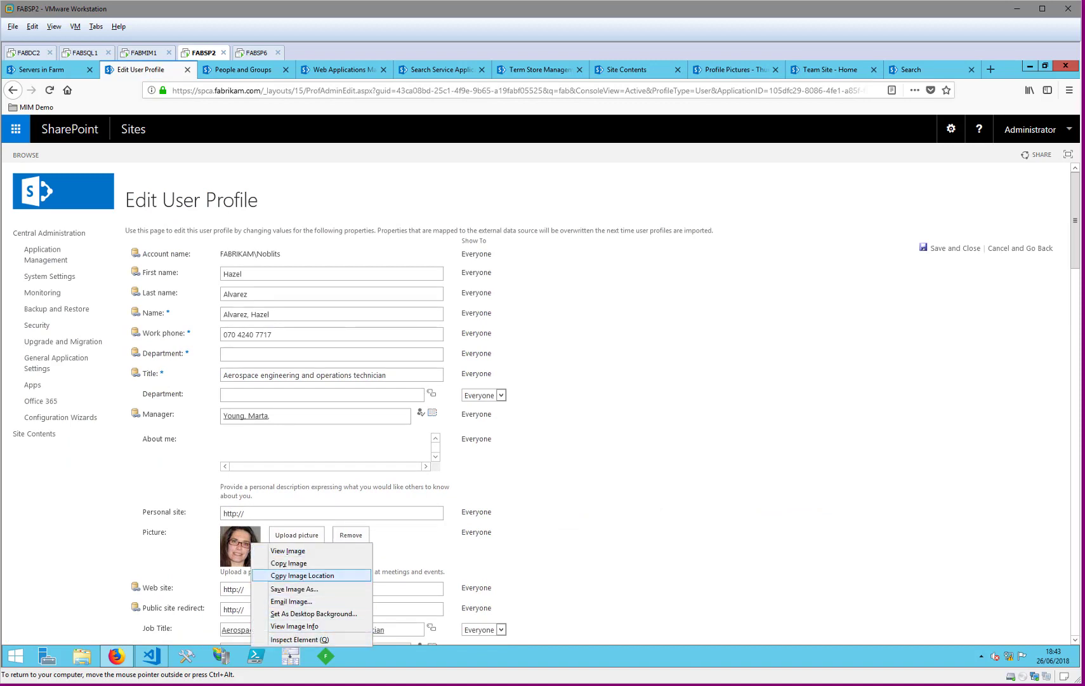
{"action": "key", "text": "Escape"}
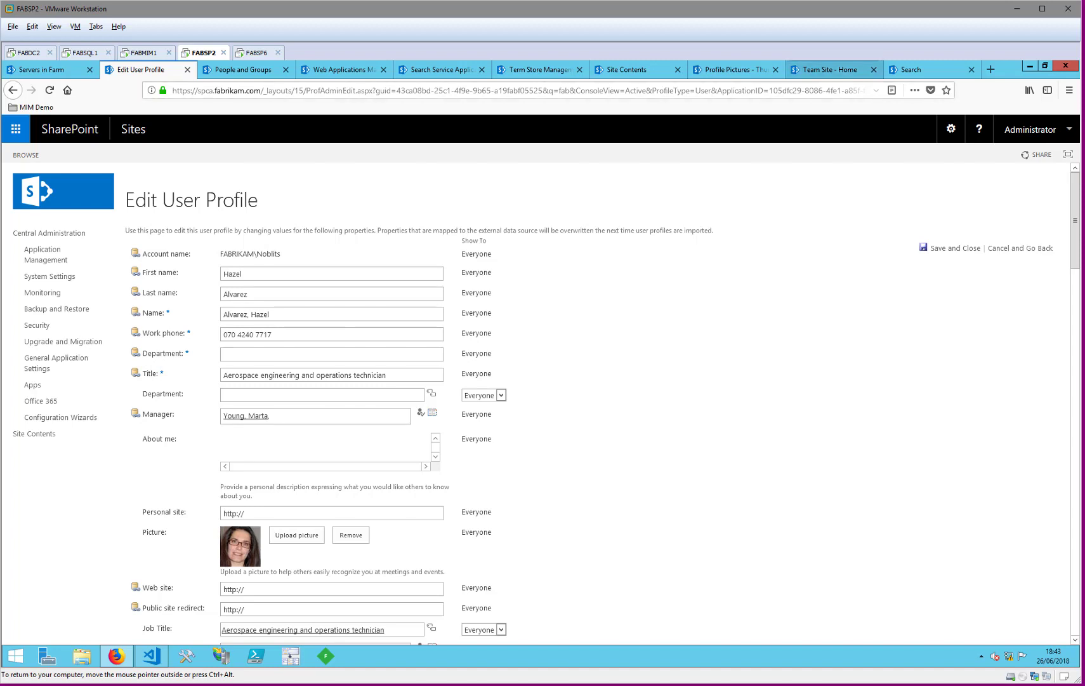
Start a full crawl of the Local SharePoint sites content source in the Search Service Application and confirm it.
{"action": "left_click", "coordinate": [921, 69]}
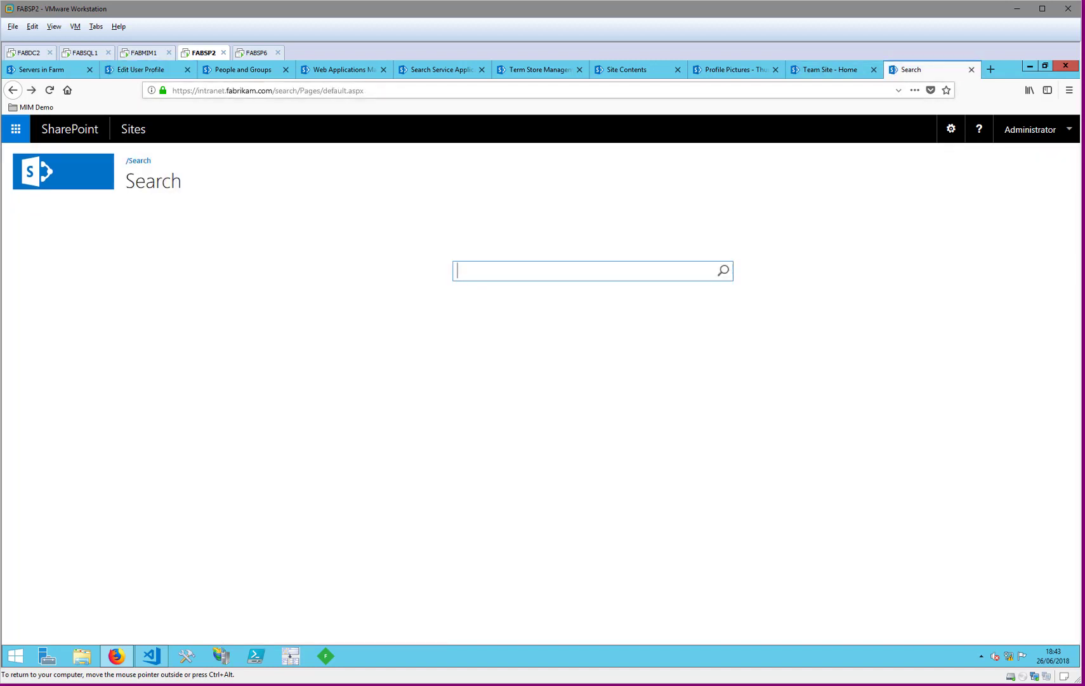
{"action": "left_click", "coordinate": [442, 70]}
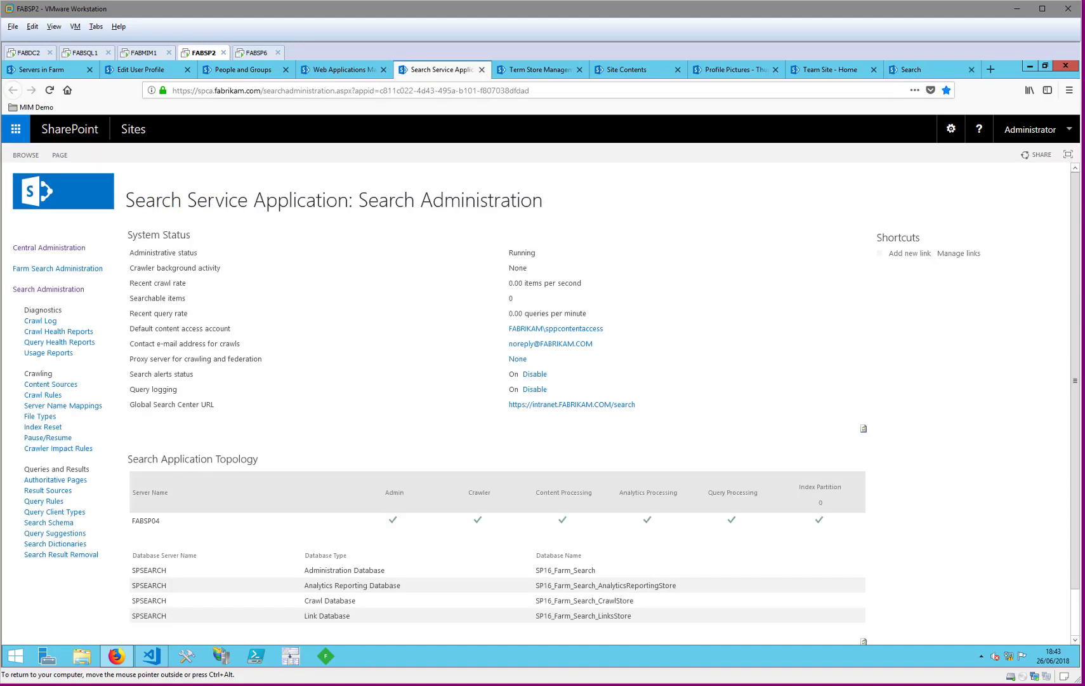
{"action": "left_click", "coordinate": [51, 384]}
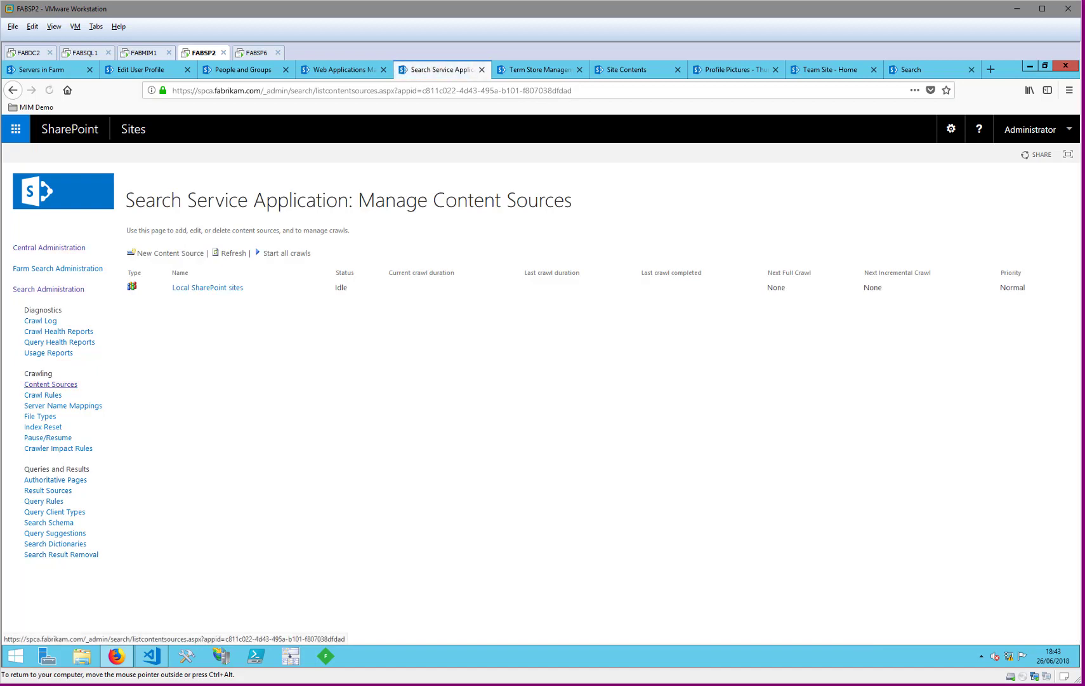
{"action": "left_click", "coordinate": [320, 287]}
{"action": "left_click", "coordinate": [265, 347]}
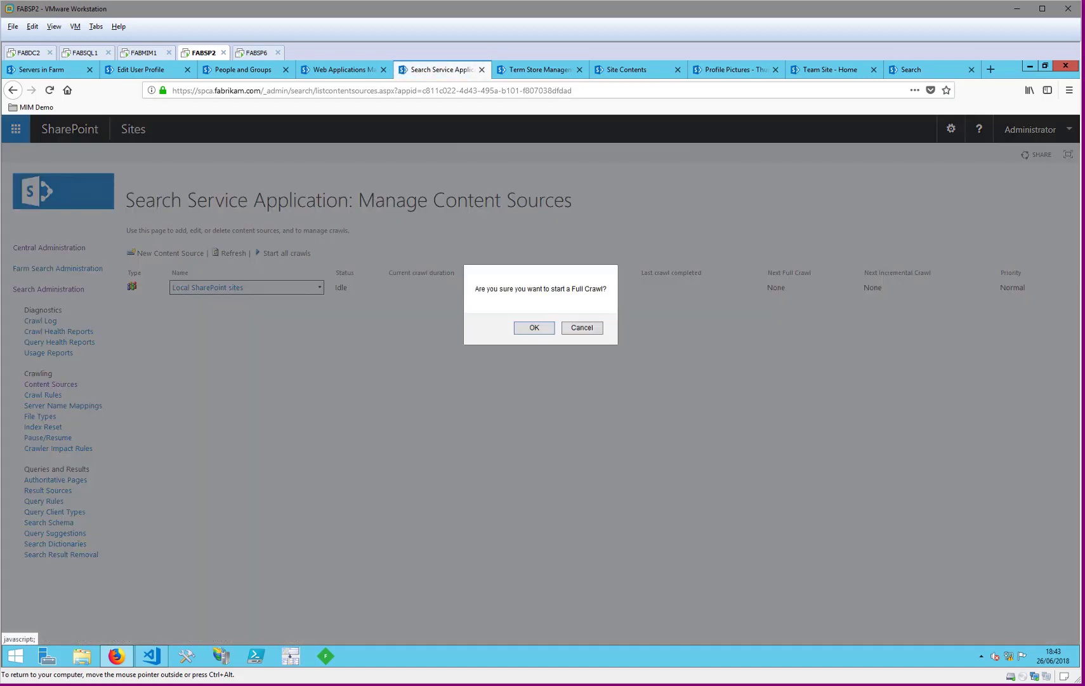
{"action": "key", "text": "Return"}
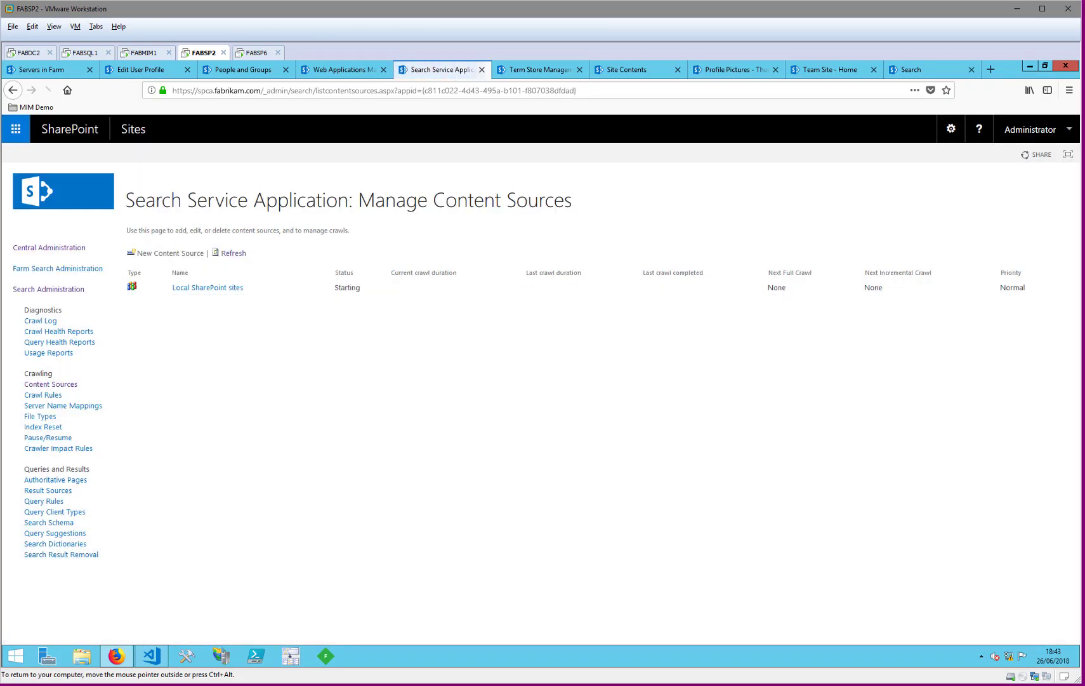
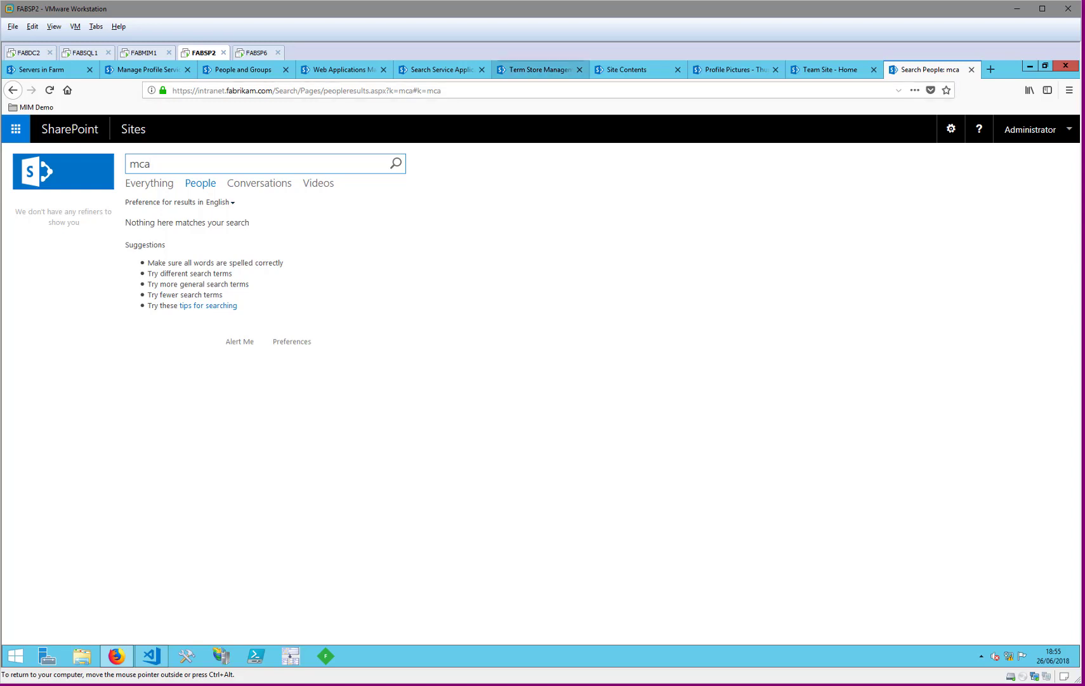
Expand the People group in the Term Store Management Tool and examine its Employee Status and Employee Type term sets.
{"action": "left_click", "coordinate": [539, 69]}
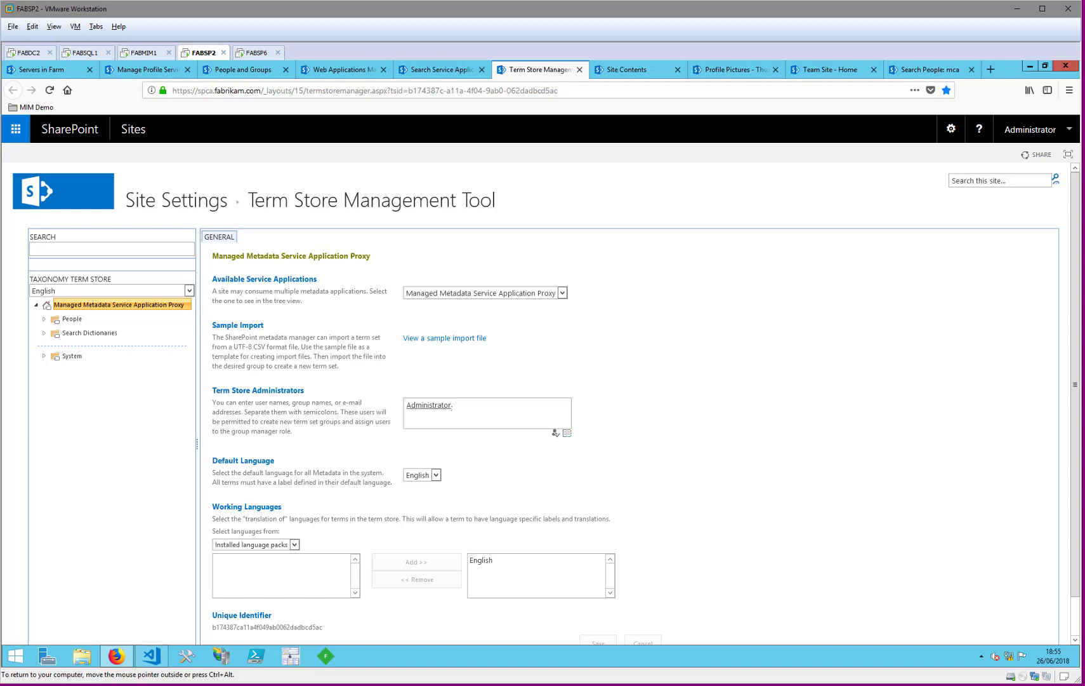
{"action": "left_click", "coordinate": [44, 318]}
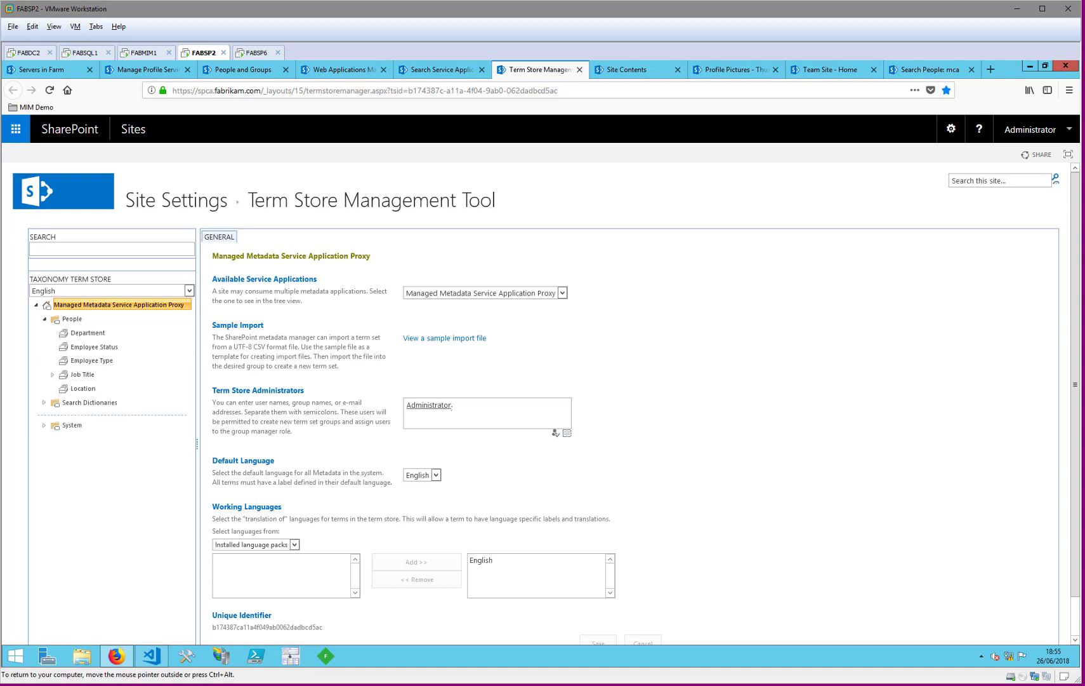
{"action": "key", "text": "ctrl+1"}
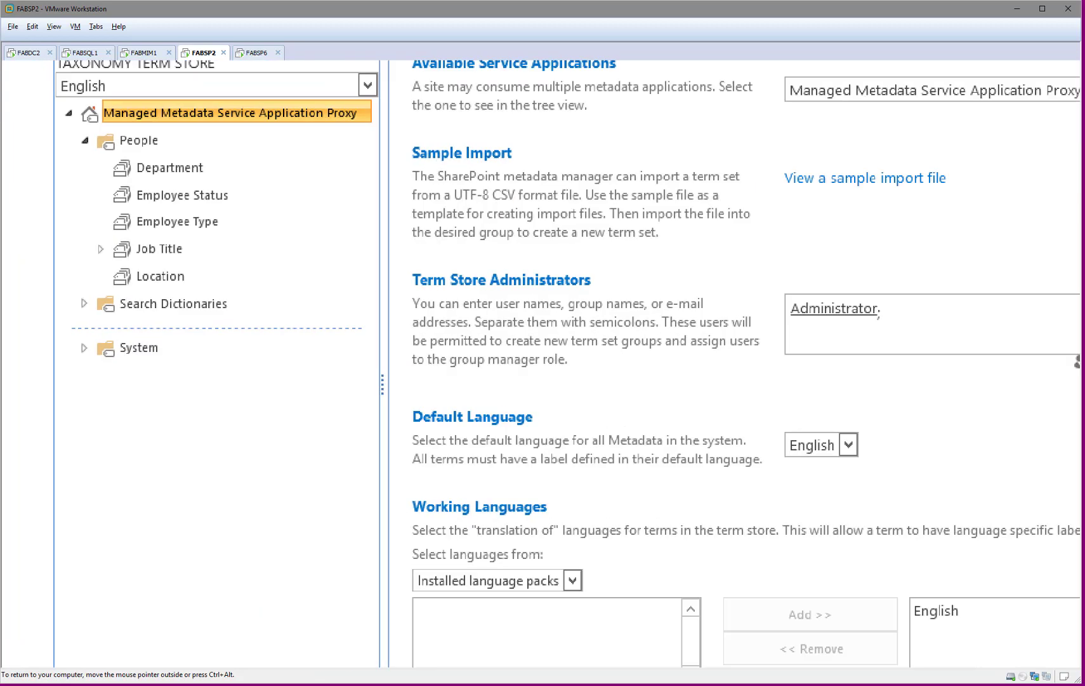
{"action": "left_click", "coordinate": [267, 287]}
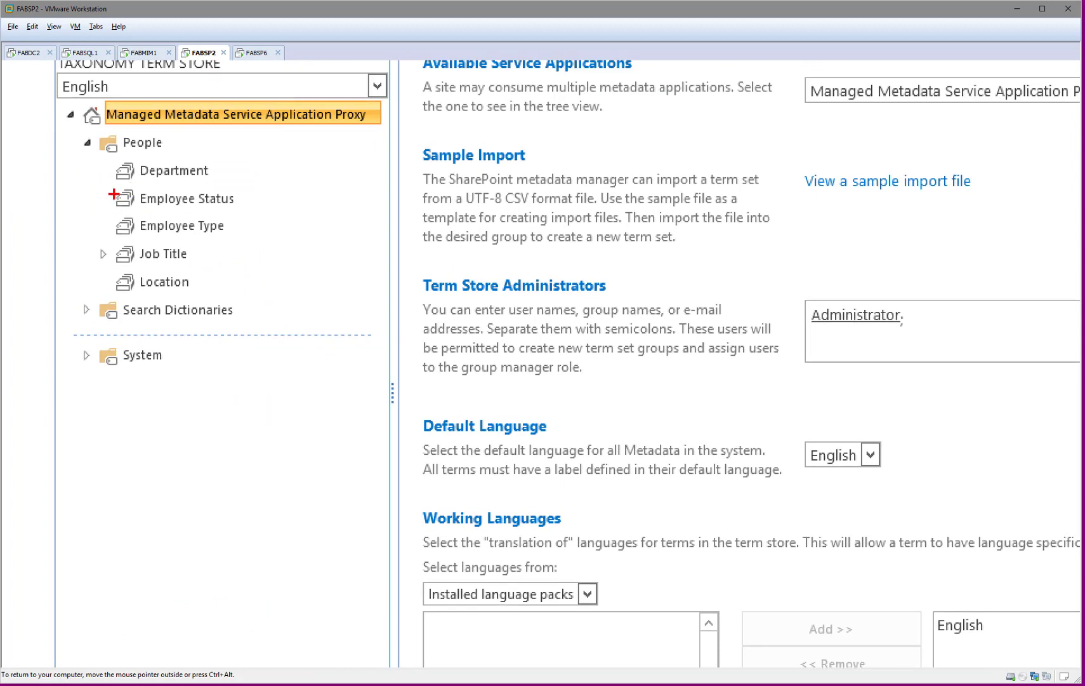
{"action": "mouse_move", "coordinate": [95, 194]}
{"action": "left_mouse_down"}
{"action": "mouse_move", "coordinate": [291, 222]}
{"action": "mouse_move", "coordinate": [301, 235]}
{"action": "left_mouse_up"}
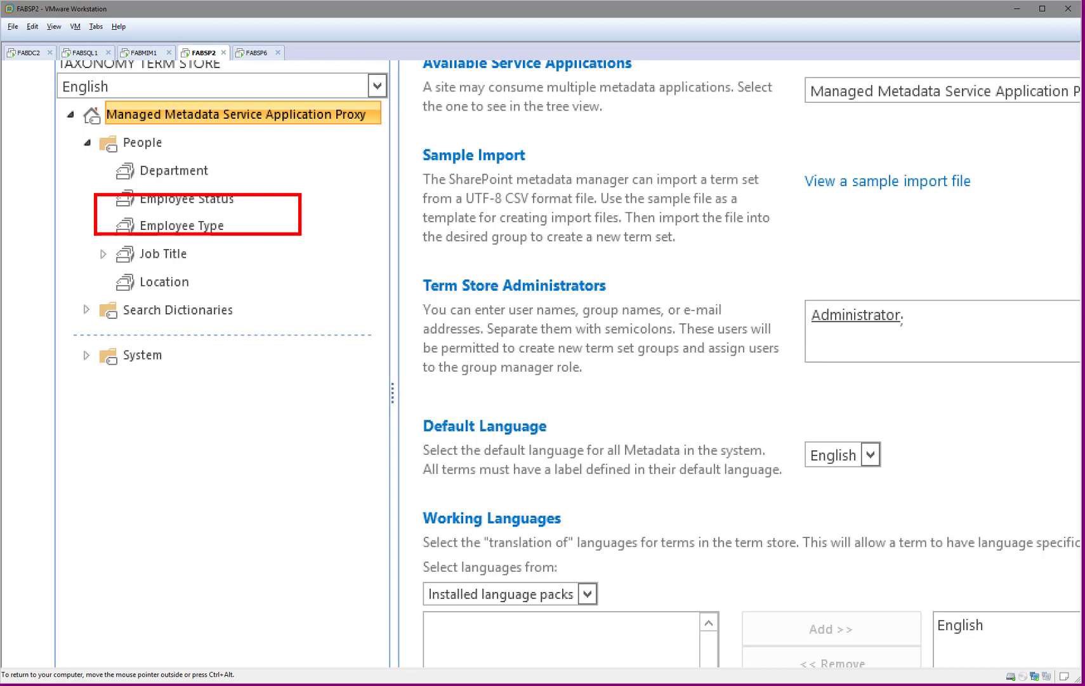
{"action": "key", "text": "Escape"}
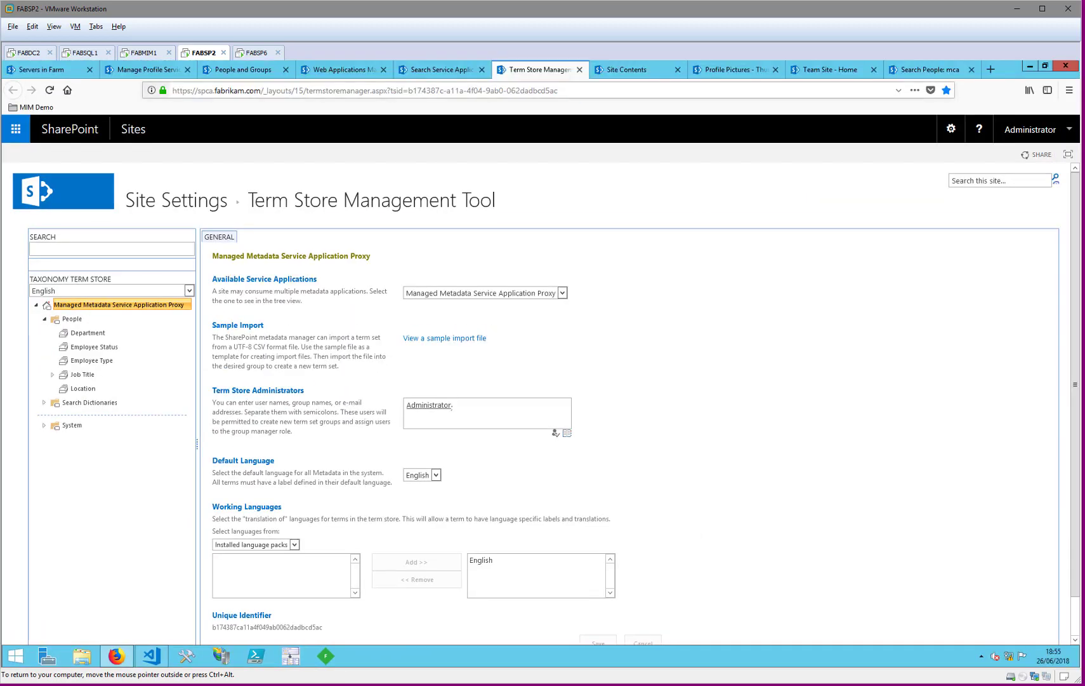
Start a new user property in the User Profile Service Application, name it EmployeeID, and copy that name.
{"action": "left_click", "coordinate": [148, 70]}
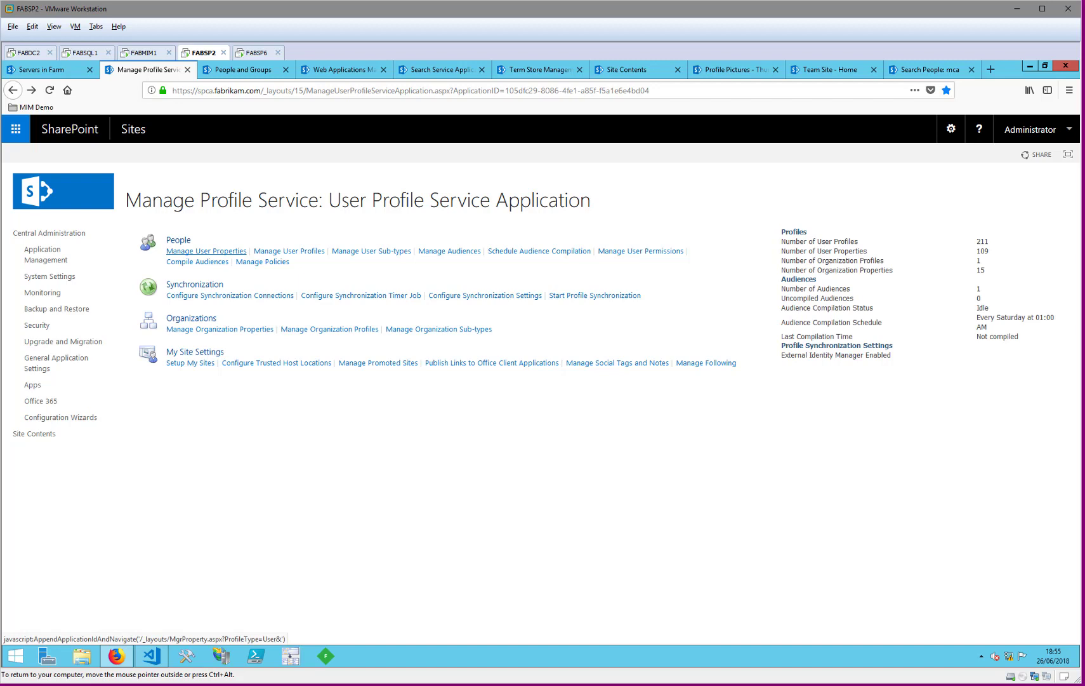
{"action": "left_click", "coordinate": [206, 251]}
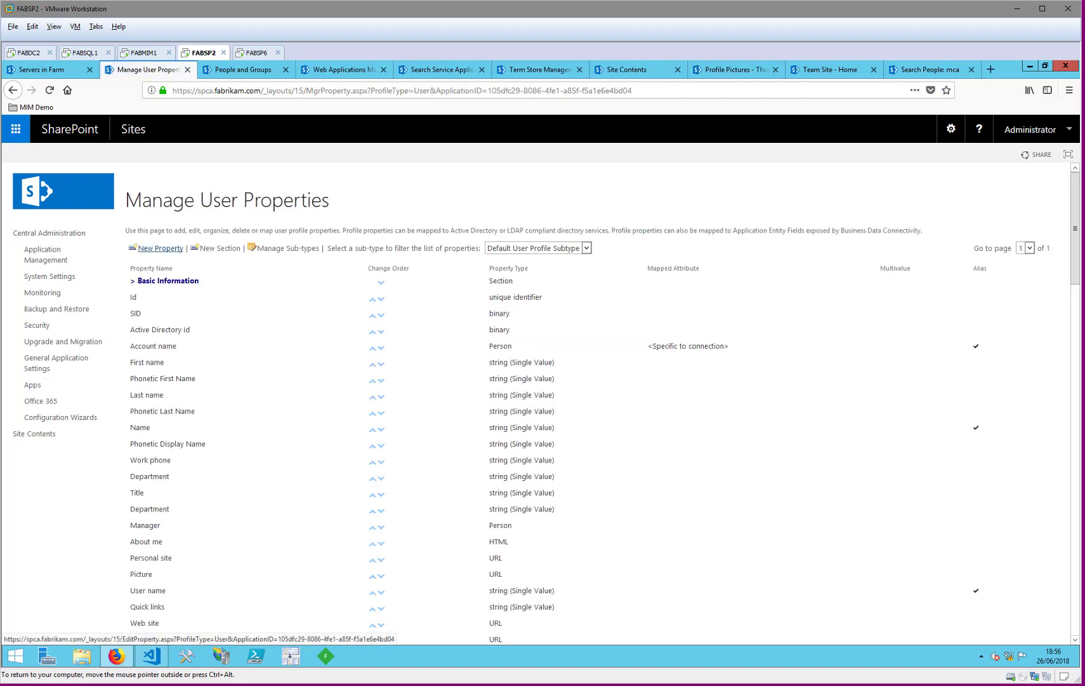
{"action": "left_click", "coordinate": [160, 248]}
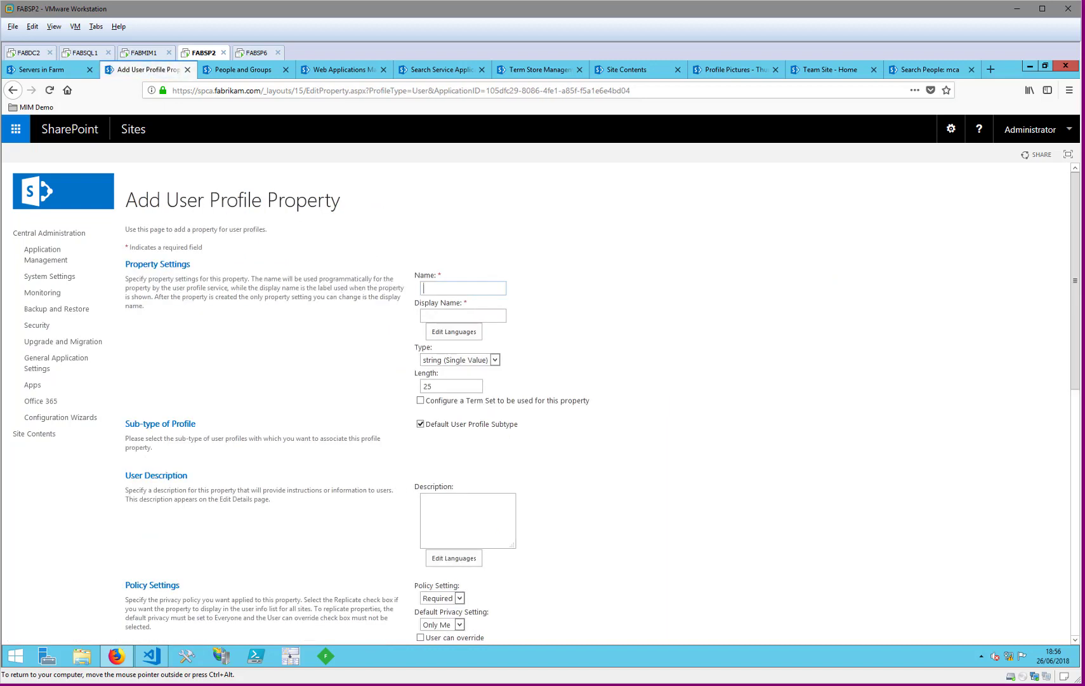
{"action": "type", "text": "EmployeeID"}
{"action": "key", "text": "ctrl+a"}
{"action": "key", "text": "ctrl+c"}
Set the new property's display name to Employee ID and its type to integer.
{"action": "key", "text": "Tab"}
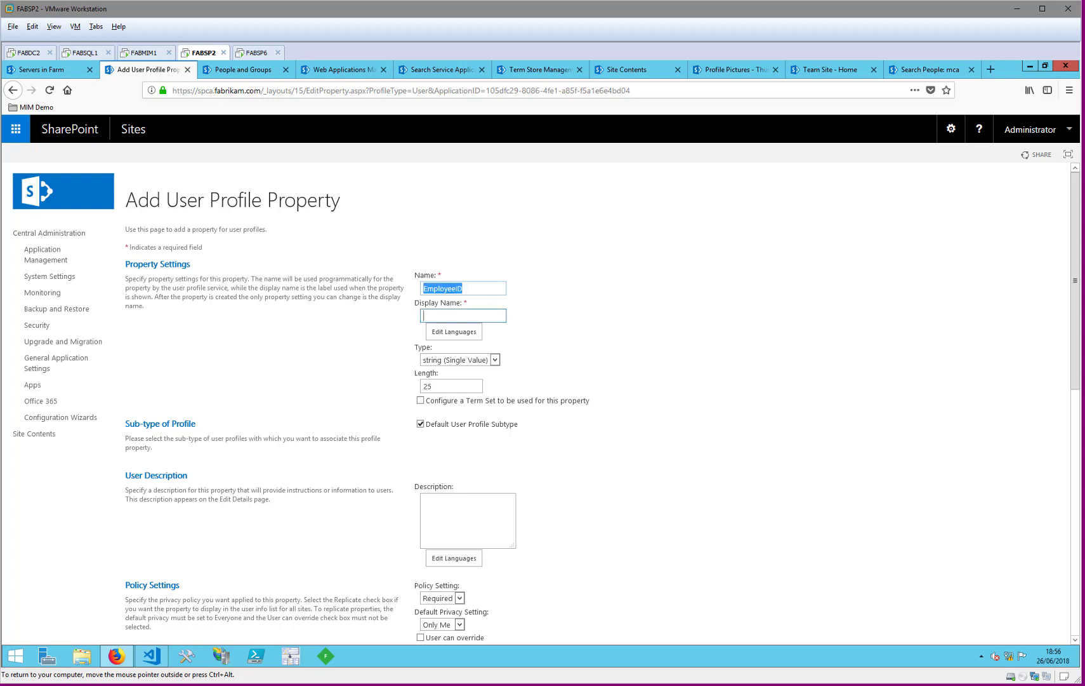
{"action": "key", "text": "ctrl+v"}
{"action": "key", "text": "Left"}
{"action": "key", "text": "Left"}
{"action": "left_click", "coordinate": [494, 360]}
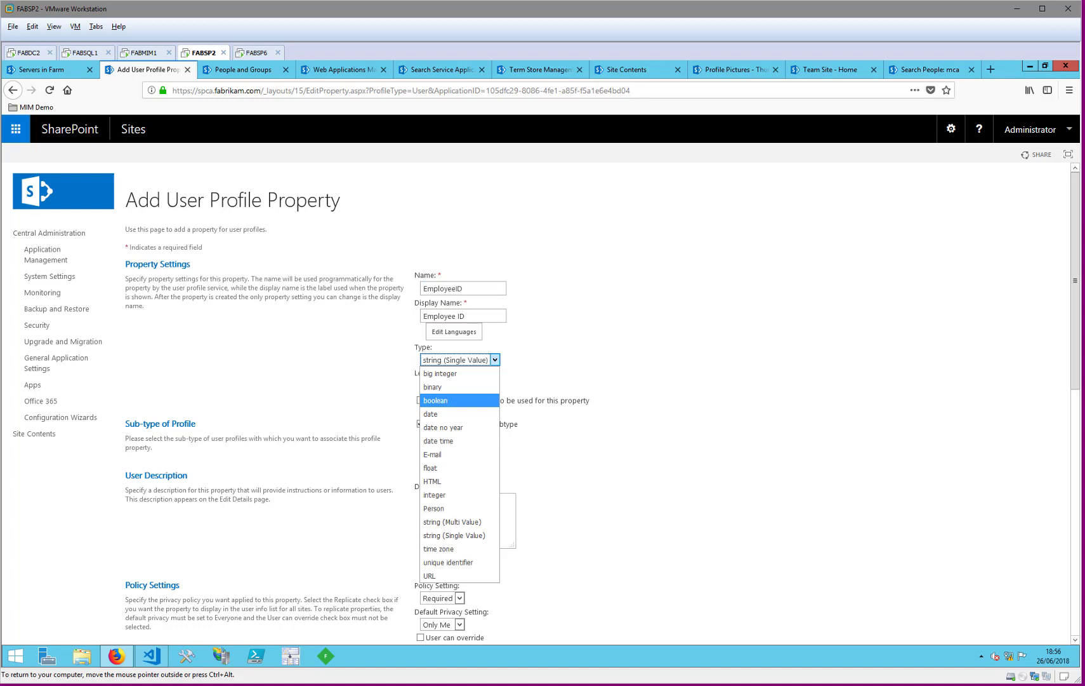
{"action": "left_click", "coordinate": [452, 495]}
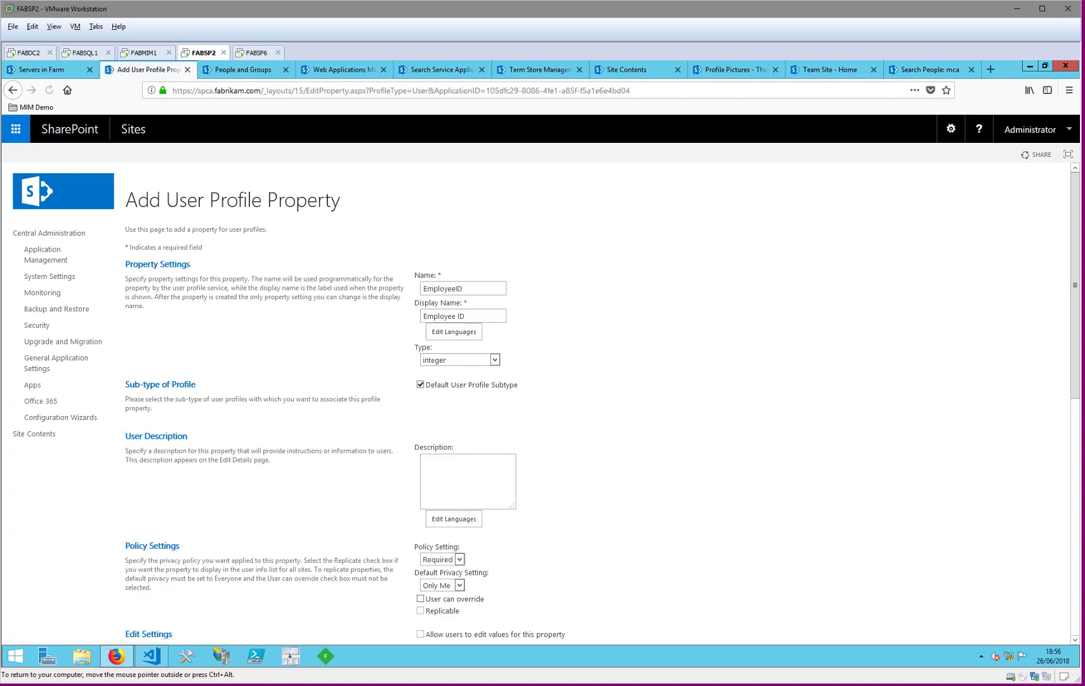
Set the Employee ID property's default privacy to Everyone, enable all three display settings, and save the property.
{"action": "scroll", "coordinate": [540, 393], "scroll_direction": "down", "scroll_amount": 5}
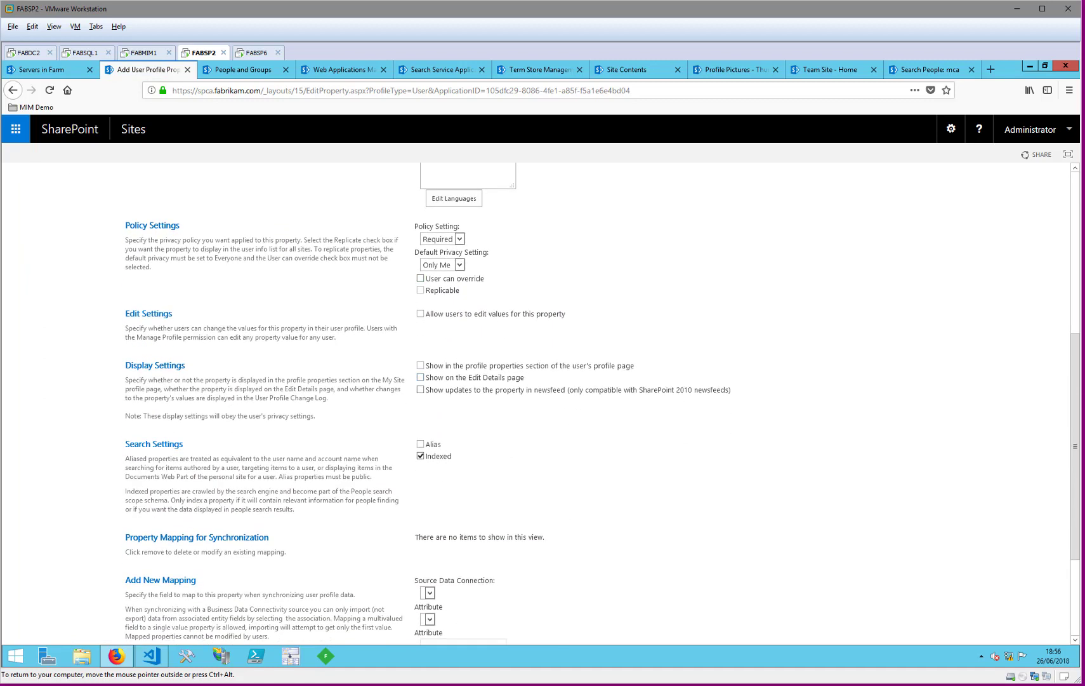
{"action": "left_click", "coordinate": [459, 264]}
{"action": "left_click", "coordinate": [438, 292]}
{"action": "scroll", "coordinate": [543, 403], "scroll_direction": "down", "scroll_amount": 4}
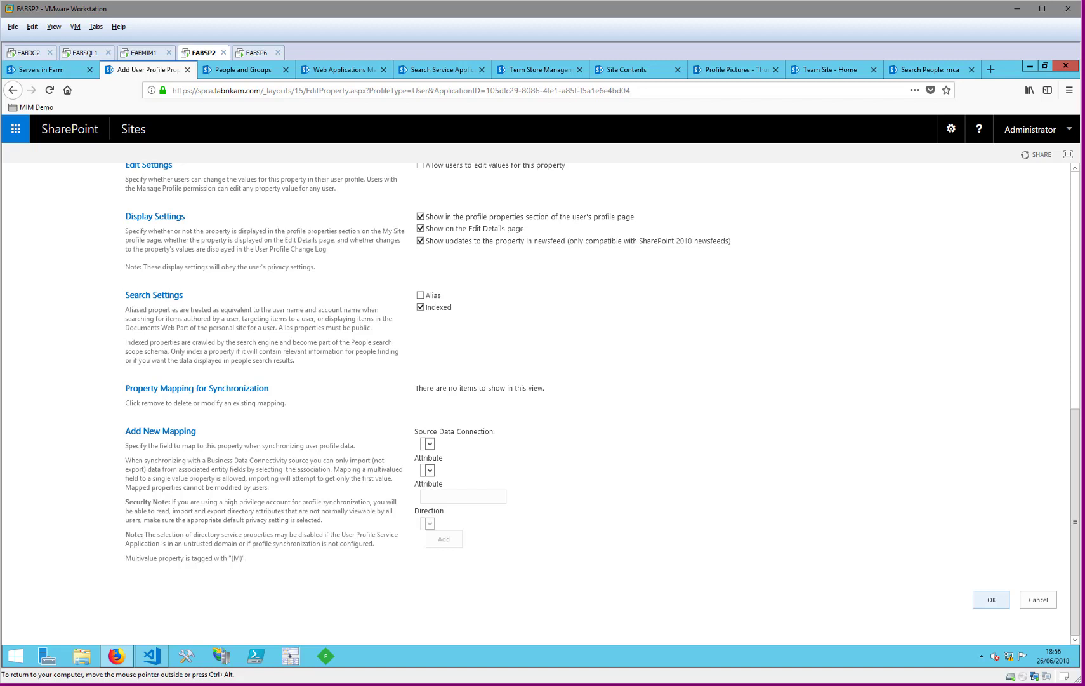
{"action": "left_click", "coordinate": [992, 599]}
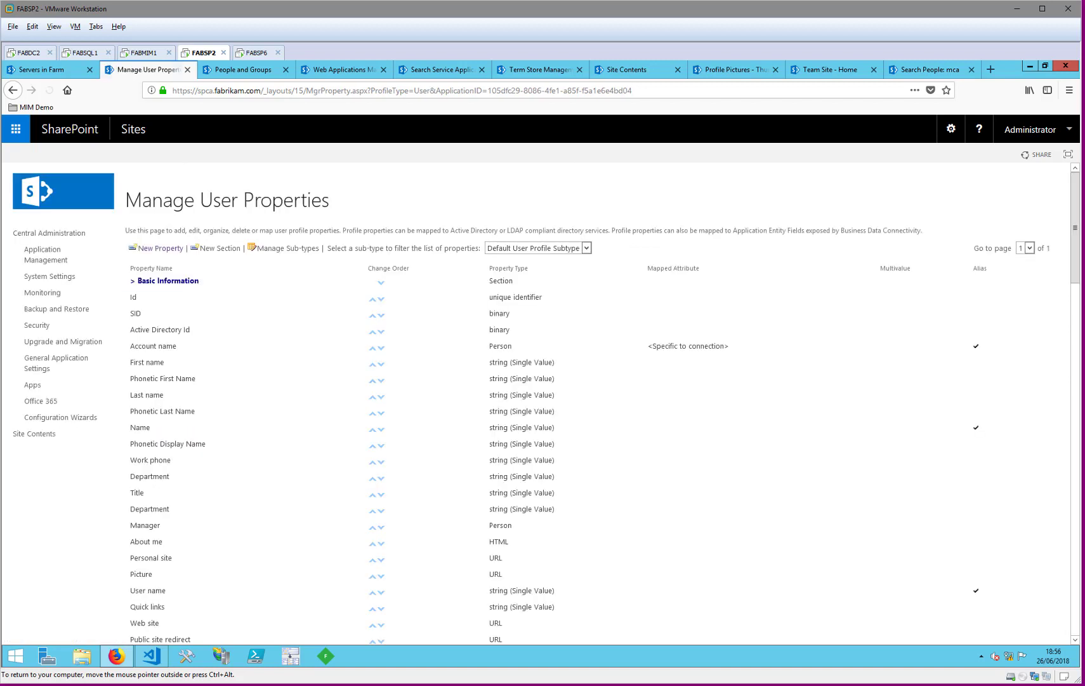
Start another user profile property with the name EmployeeType and the display name Employee Type.
{"action": "left_click", "coordinate": [160, 248]}
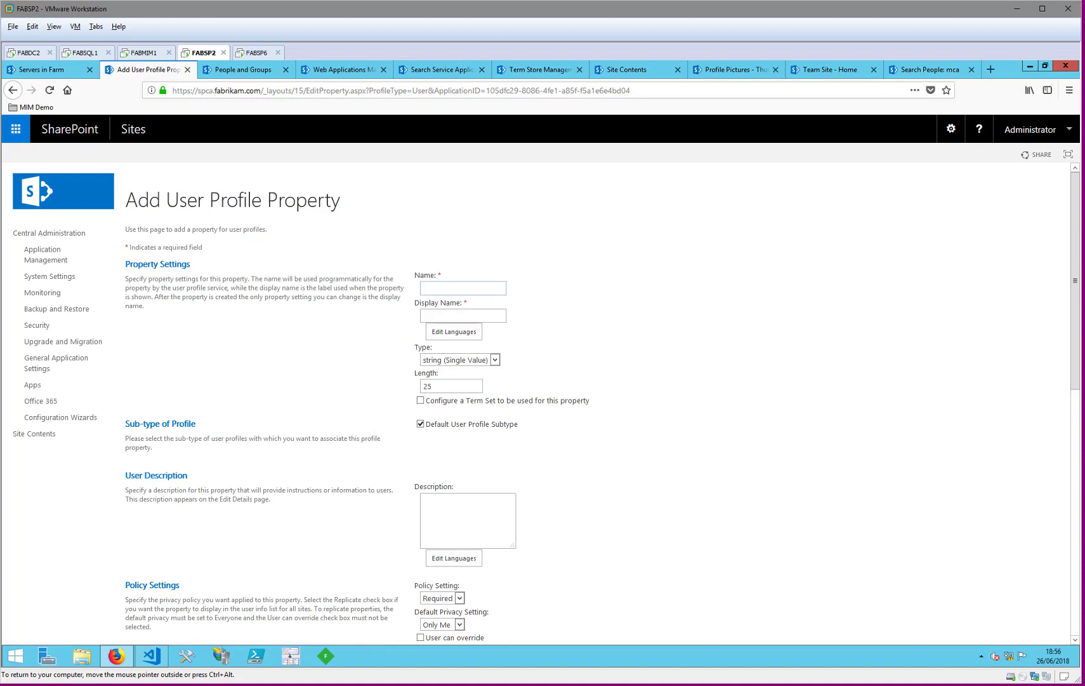
{"action": "type", "text": "Employe"}
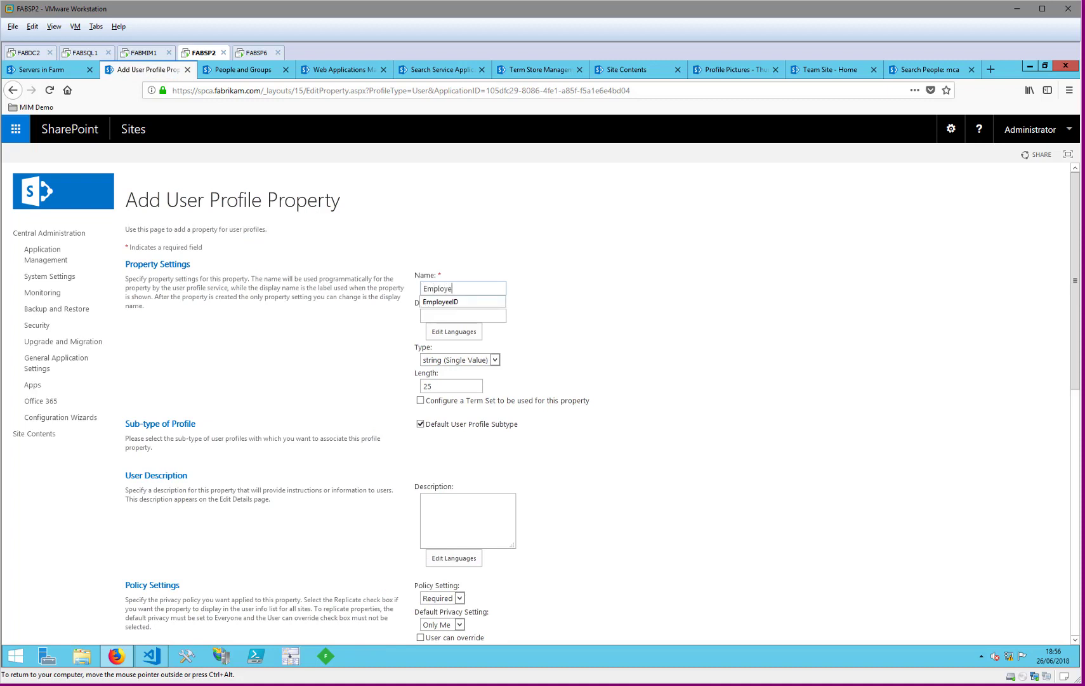
{"action": "type", "text": "eType"}
{"action": "key", "text": "ctrl+a"}
{"action": "key", "text": "ctrl+c"}
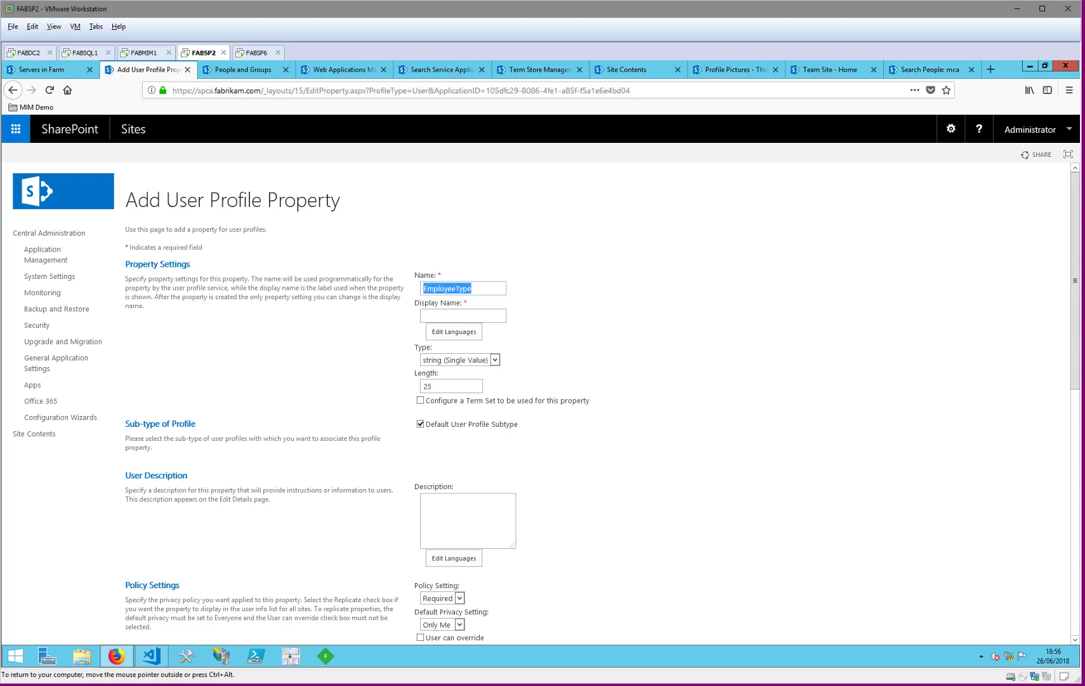
{"action": "left_click", "coordinate": [463, 315]}
{"action": "key", "text": "ctrl+v"}
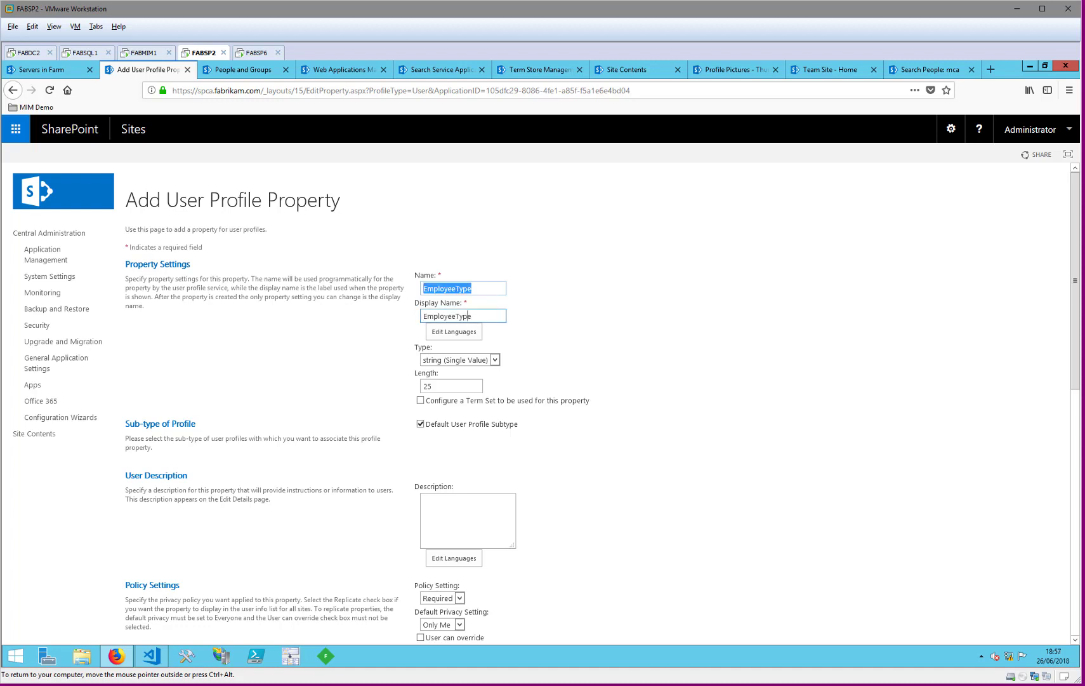
{"action": "left_click", "coordinate": [457, 315]}
Configure the EmployeeType property to use the Employee Type term set.
{"action": "left_click", "coordinate": [420, 399]}
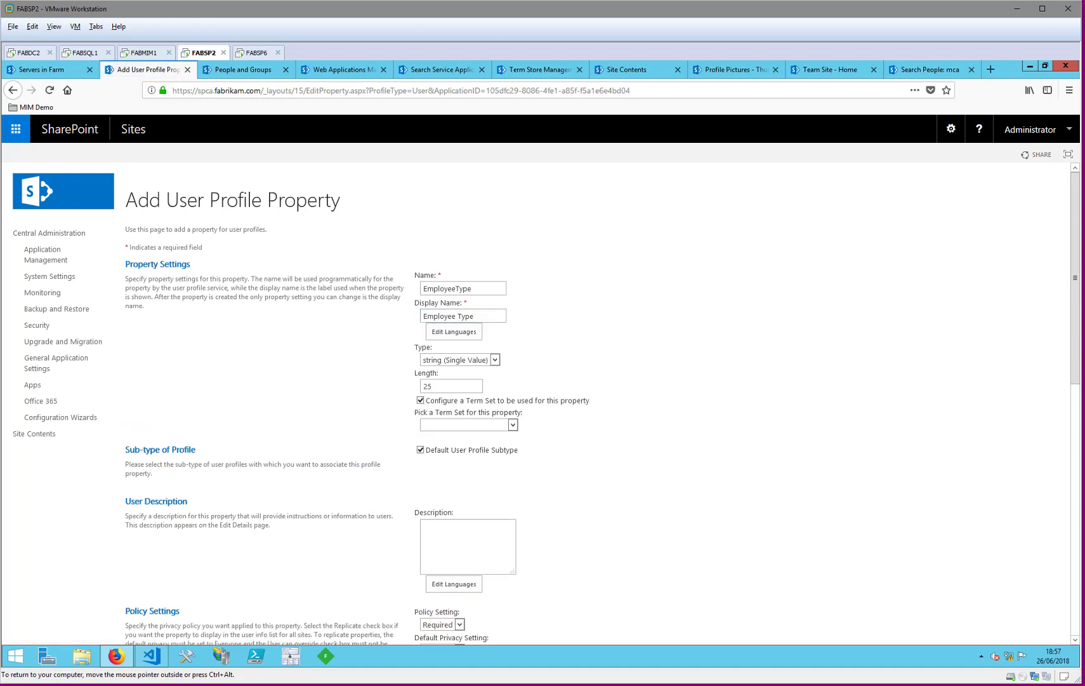
{"action": "left_click", "coordinate": [513, 424]}
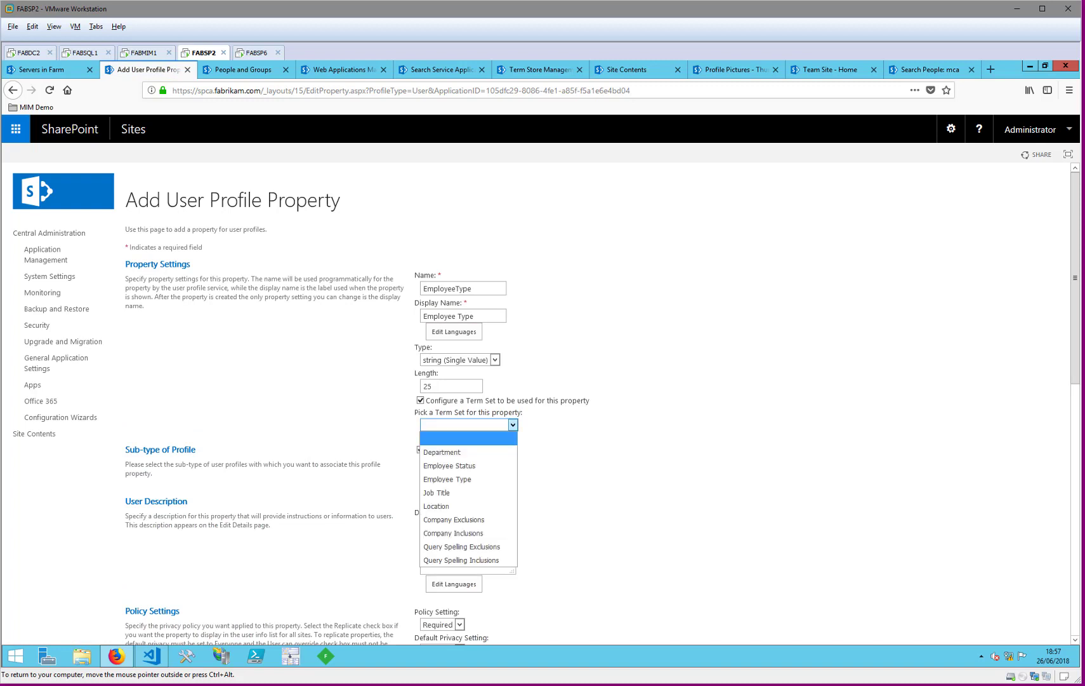
{"action": "key", "text": "Down"}
{"action": "key", "text": "Down"}
{"action": "key", "text": "Down"}
{"action": "key", "text": "Return"}
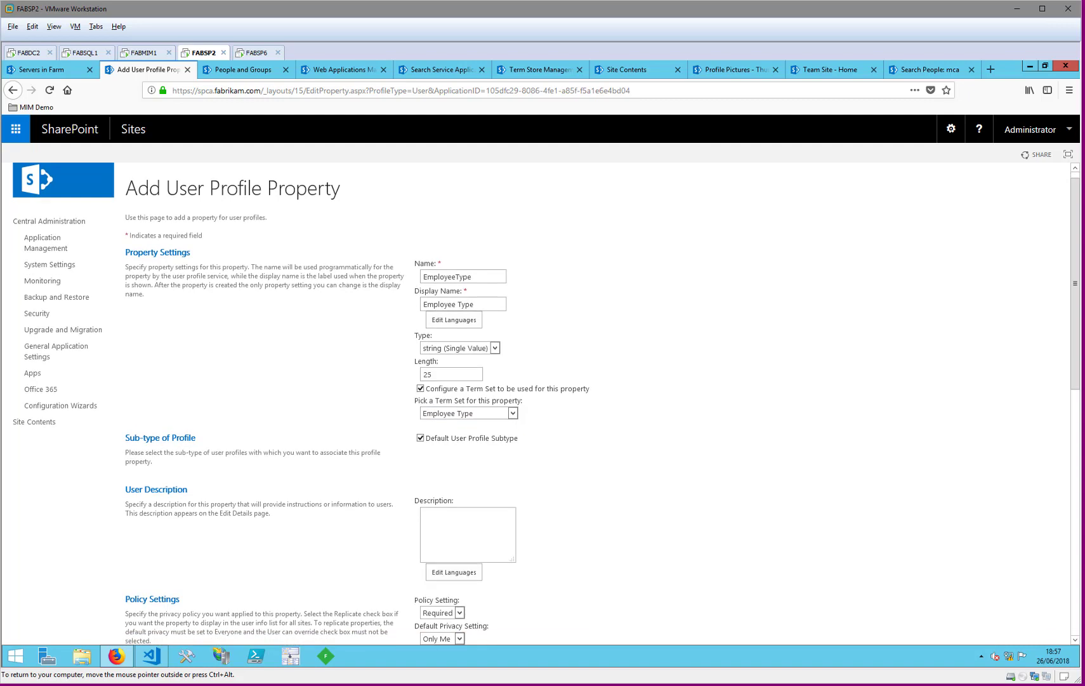
Set the EmployeeType property's default privacy to Everyone, enable all three display settings, and save the property.
{"action": "scroll", "coordinate": [539, 400], "scroll_direction": "down", "scroll_amount": 4}
{"action": "left_click", "coordinate": [460, 394]}
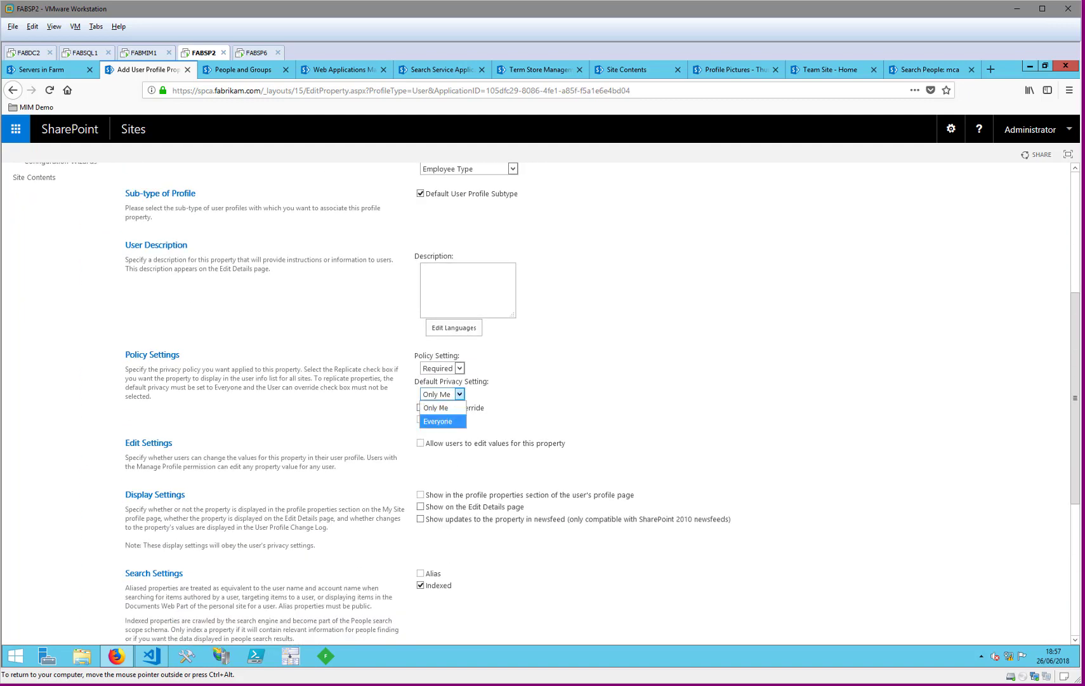
{"action": "left_click", "coordinate": [440, 422]}
{"action": "left_click", "coordinate": [420, 494]}
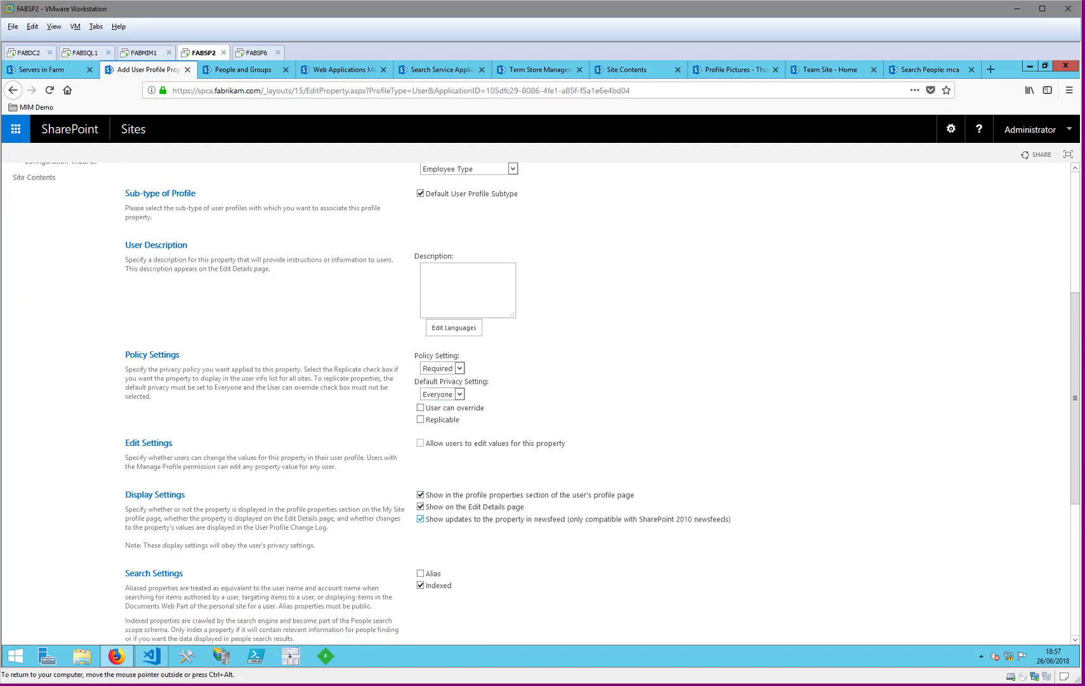
{"action": "scroll", "coordinate": [539, 400], "scroll_direction": "down", "scroll_amount": 4}
{"action": "left_click", "coordinate": [992, 599]}
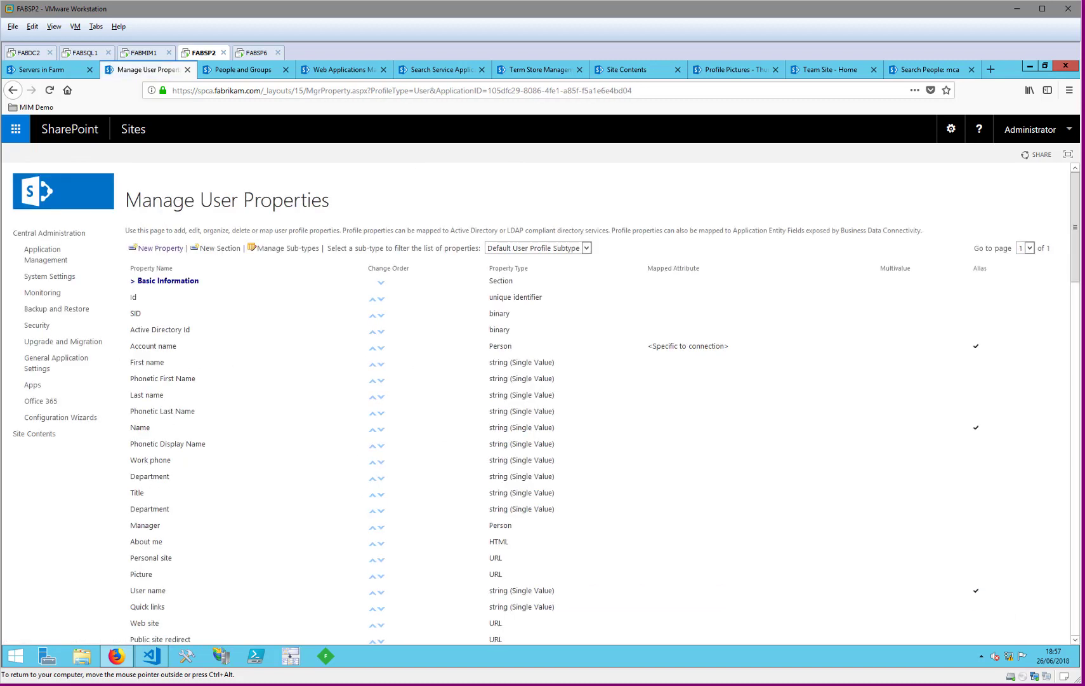
Start a third user profile property with the name EmployeeStatus and the display name Employee Status.
{"action": "left_click", "coordinate": [160, 248]}
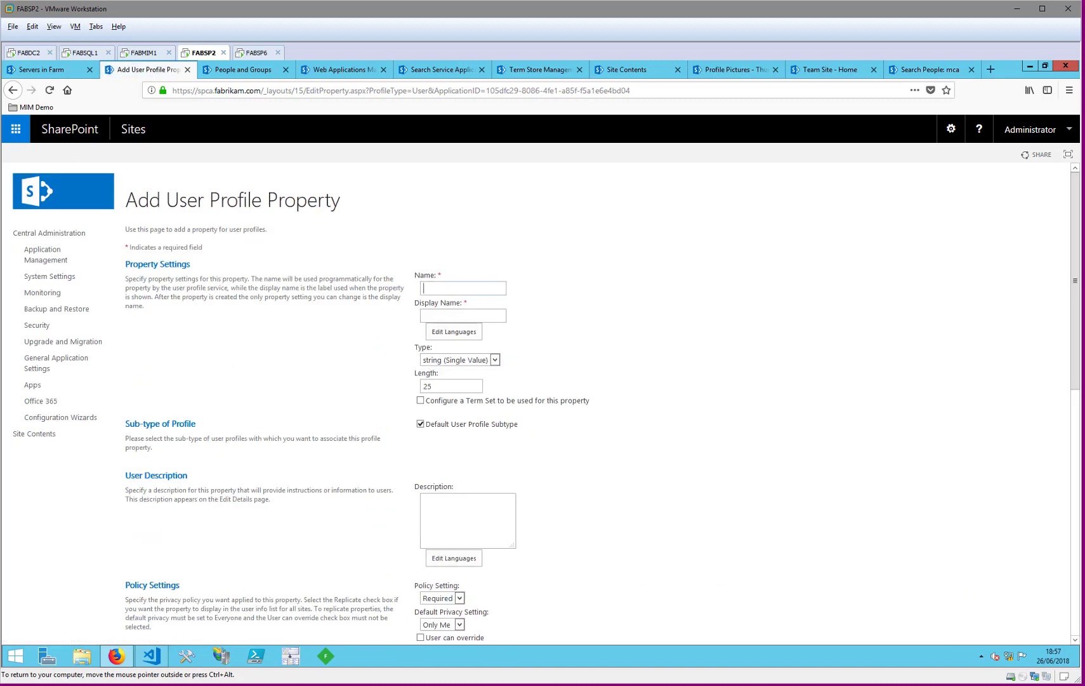
{"action": "type", "text": "Emplo"}
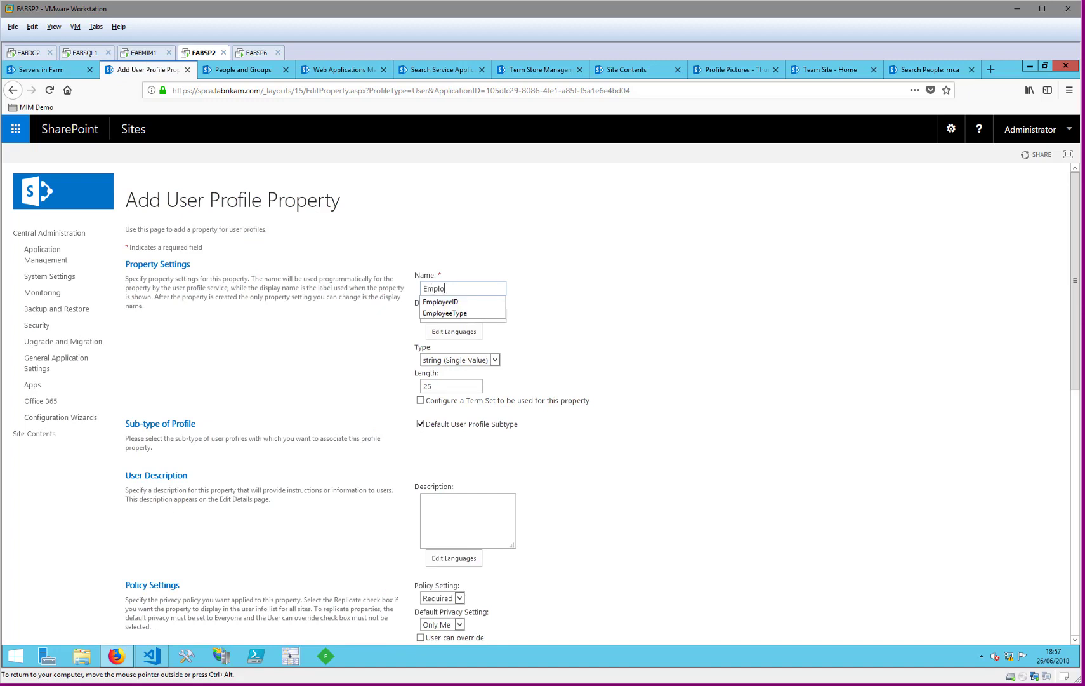
{"action": "type", "text": "yeeSta"}
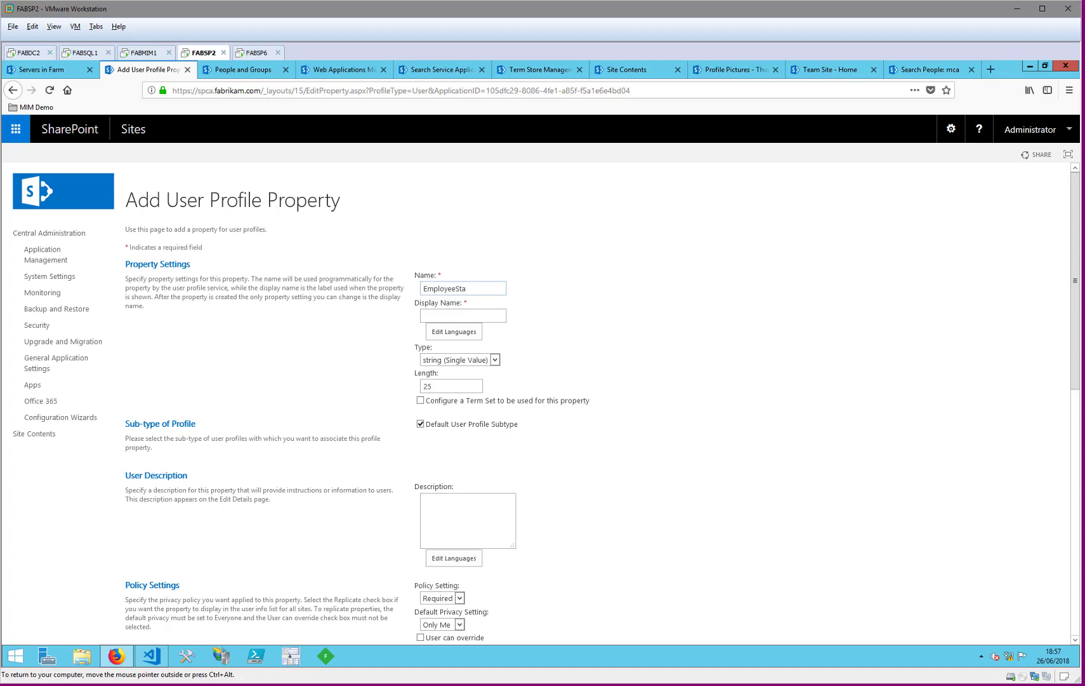
{"action": "type", "text": "ttus"}
{"action": "key", "text": "ctrl+a"}
{"action": "key", "text": "ctrl+c"}
{"action": "key", "text": "Tab"}
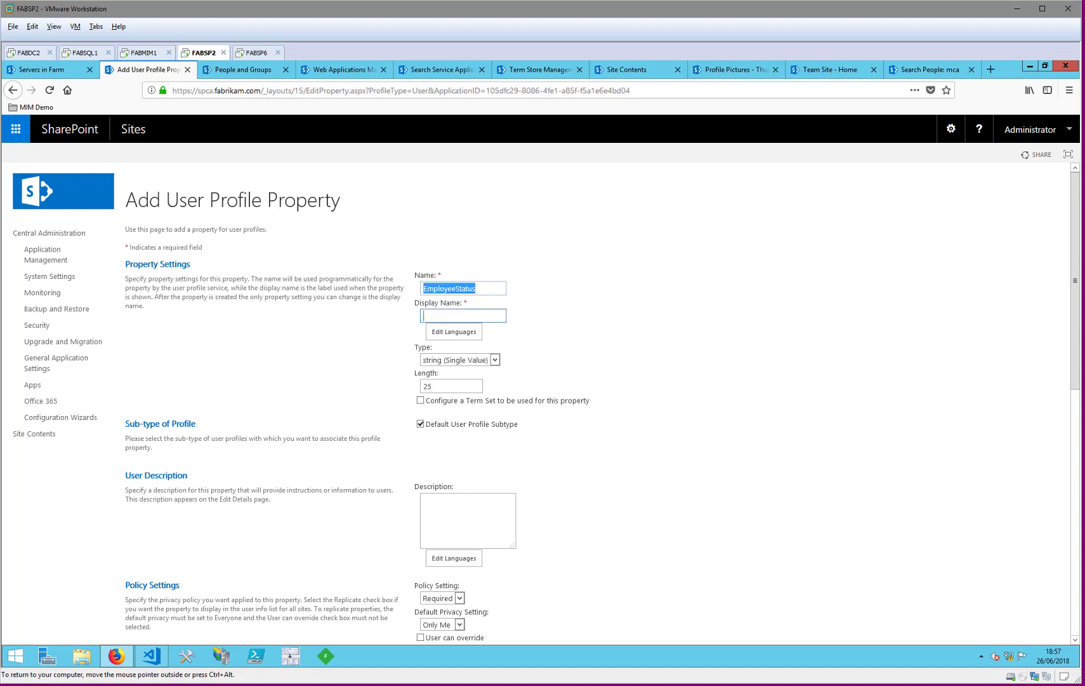
{"action": "key", "text": "ctrl+v"}
{"action": "left_click", "coordinate": [456, 315]}
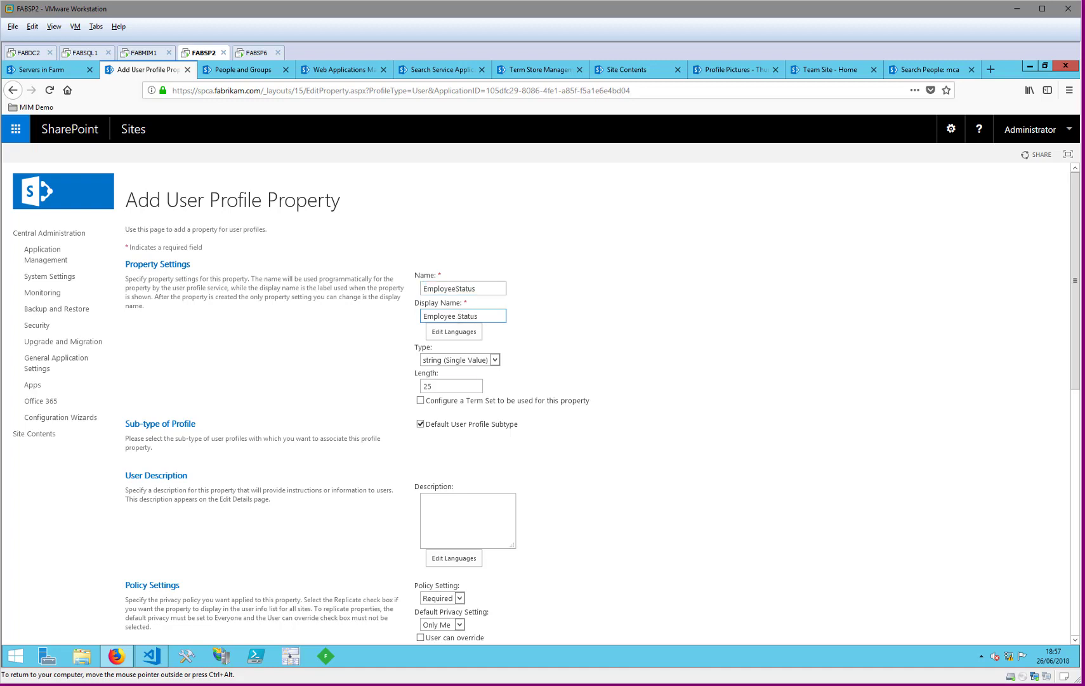
Configure the EmployeeStatus property to use the Employee Status term set.
{"action": "left_click", "coordinate": [420, 400]}
{"action": "left_click", "coordinate": [513, 424]}
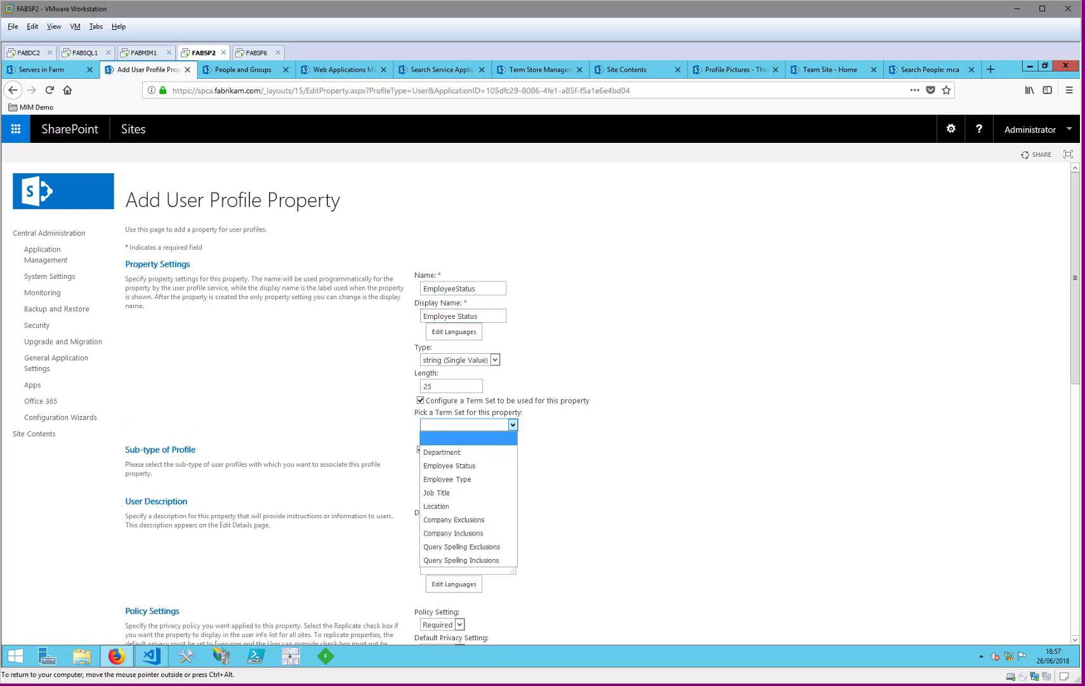
{"action": "left_click", "coordinate": [452, 466]}
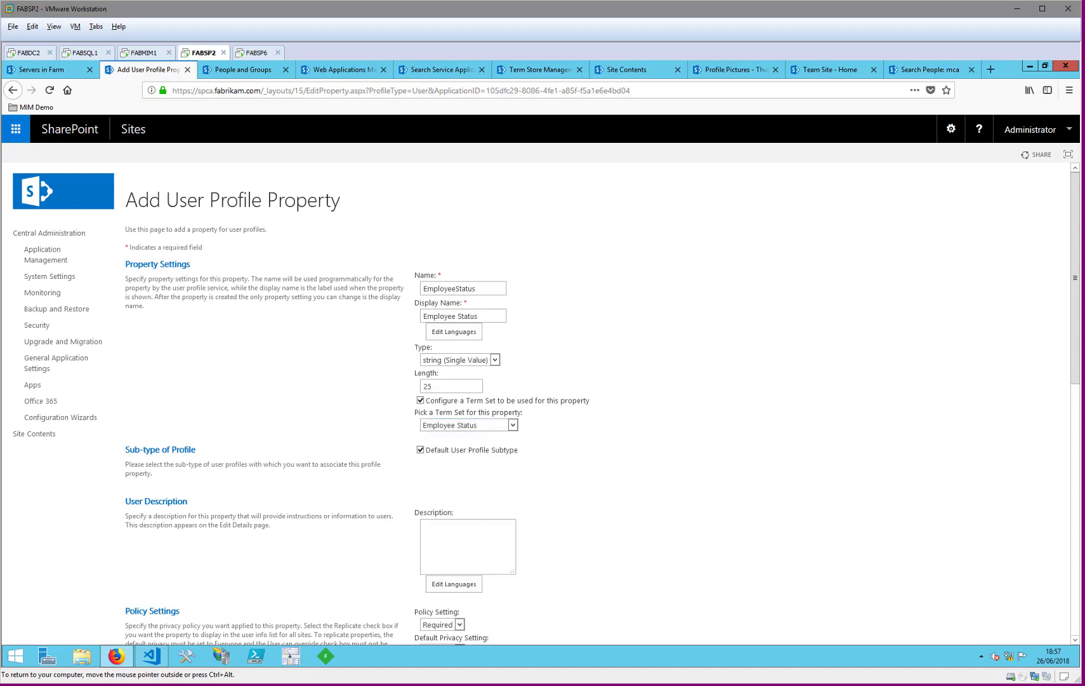
Set the EmployeeStatus property's default privacy to Everyone, enable all three display settings, and save the property.
{"action": "scroll", "coordinate": [539, 406], "scroll_direction": "down", "scroll_amount": 5}
{"action": "left_click", "coordinate": [460, 330]}
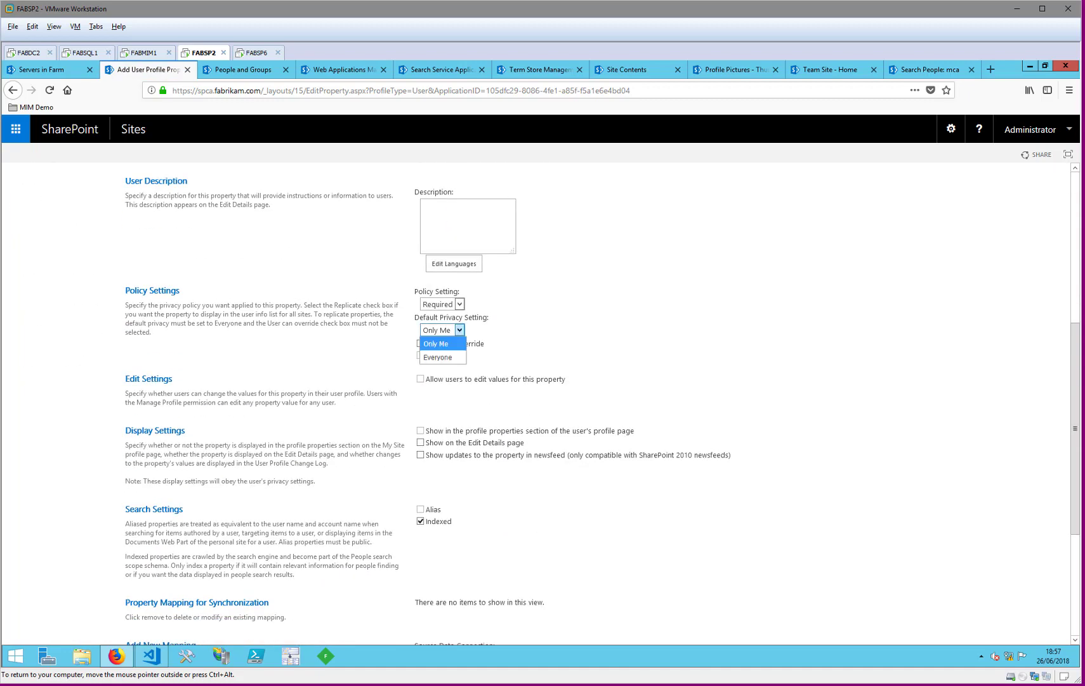
{"action": "left_click", "coordinate": [439, 357]}
{"action": "left_click", "coordinate": [420, 430]}
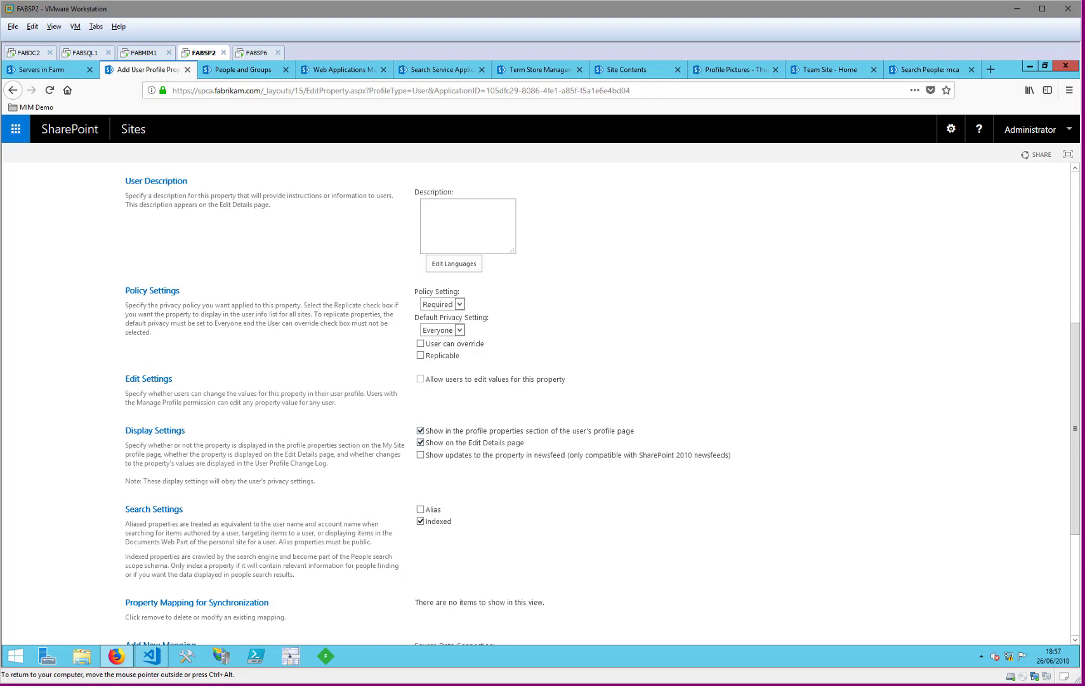
{"action": "scroll", "coordinate": [540, 406], "scroll_direction": "down", "scroll_amount": 3}
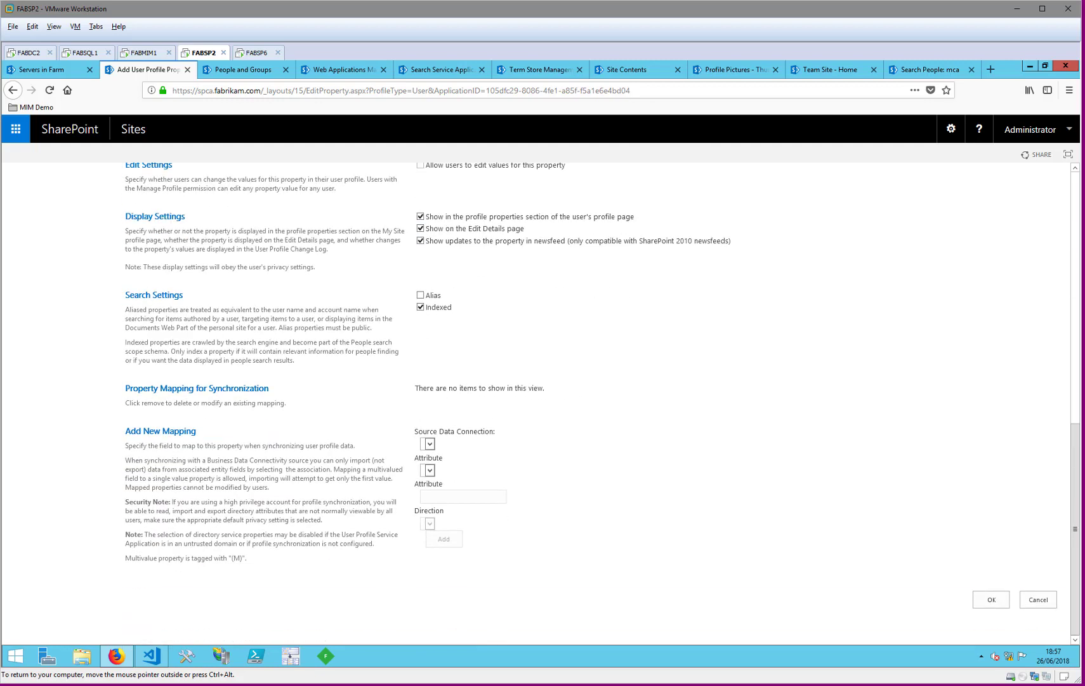
{"action": "left_click", "coordinate": [991, 599]}
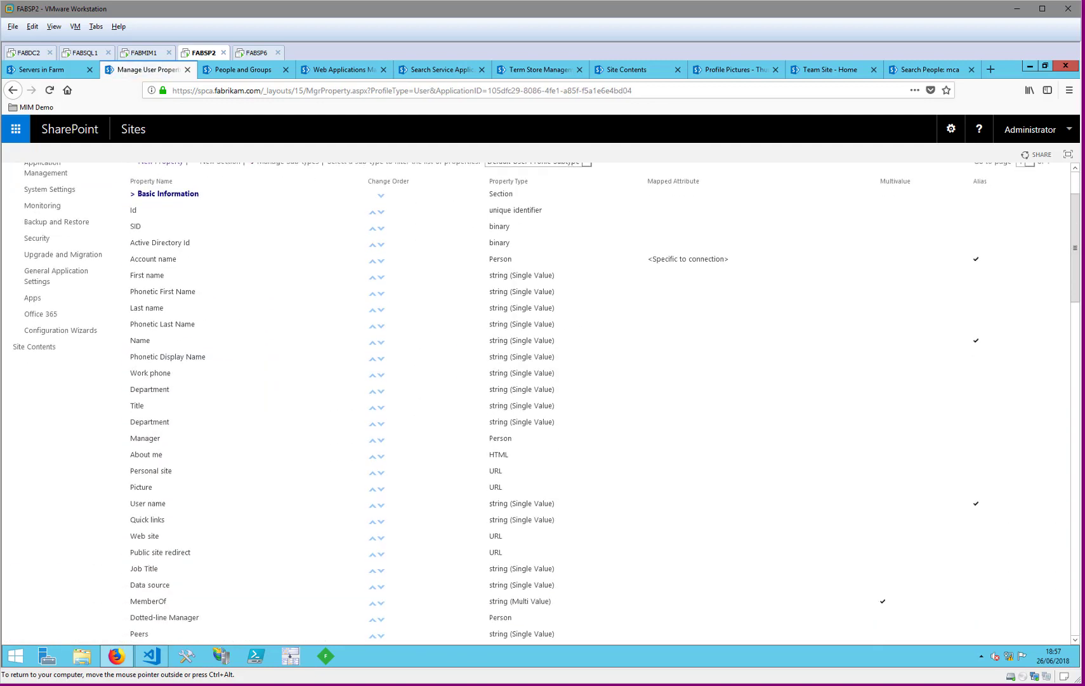
{"action": "scroll", "coordinate": [539, 400], "scroll_direction": "down", "scroll_amount": 15}
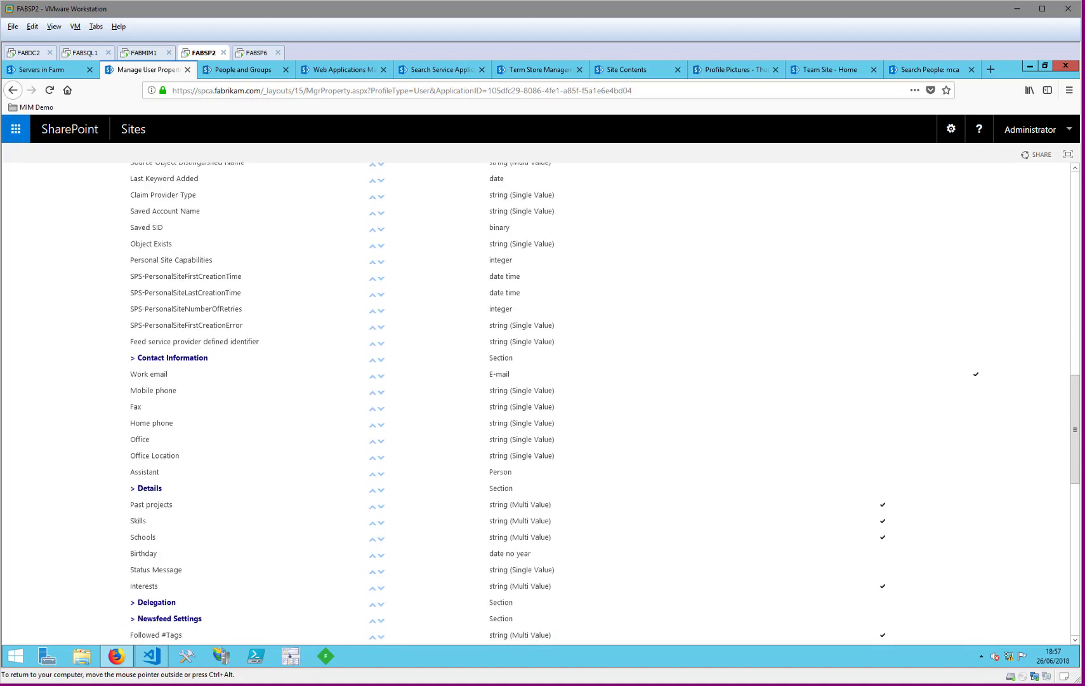
{"action": "scroll", "coordinate": [539, 400], "scroll_direction": "down", "scroll_amount": 4}
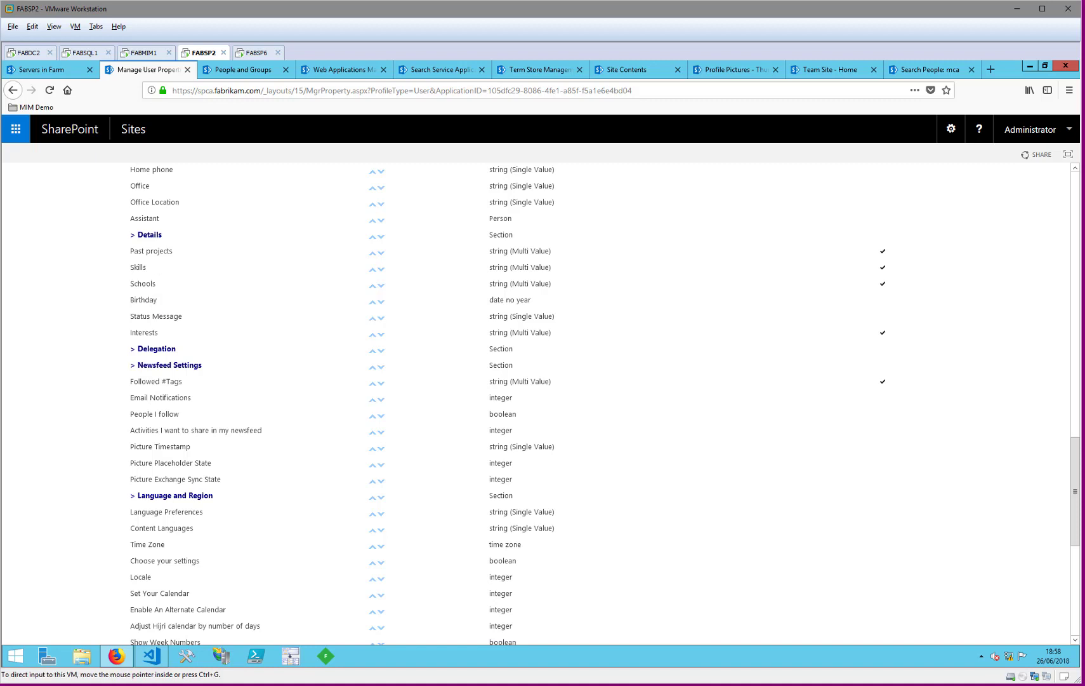
Switch to the FABMIM1 machine and show the Metaverse Designer in Synchronization Service Manager.
{"action": "left_click", "coordinate": [144, 53]}
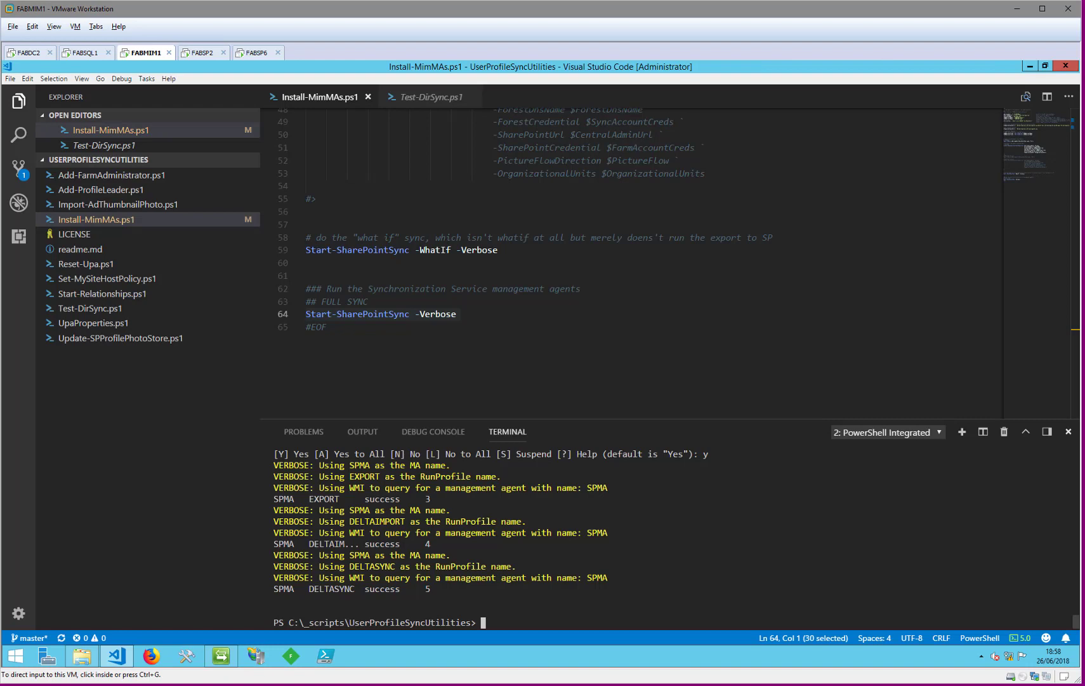
{"action": "left_click", "coordinate": [1031, 66]}
{"action": "left_click_drag", "start_coordinate": [768, 123], "coordinate": [606, 129]}
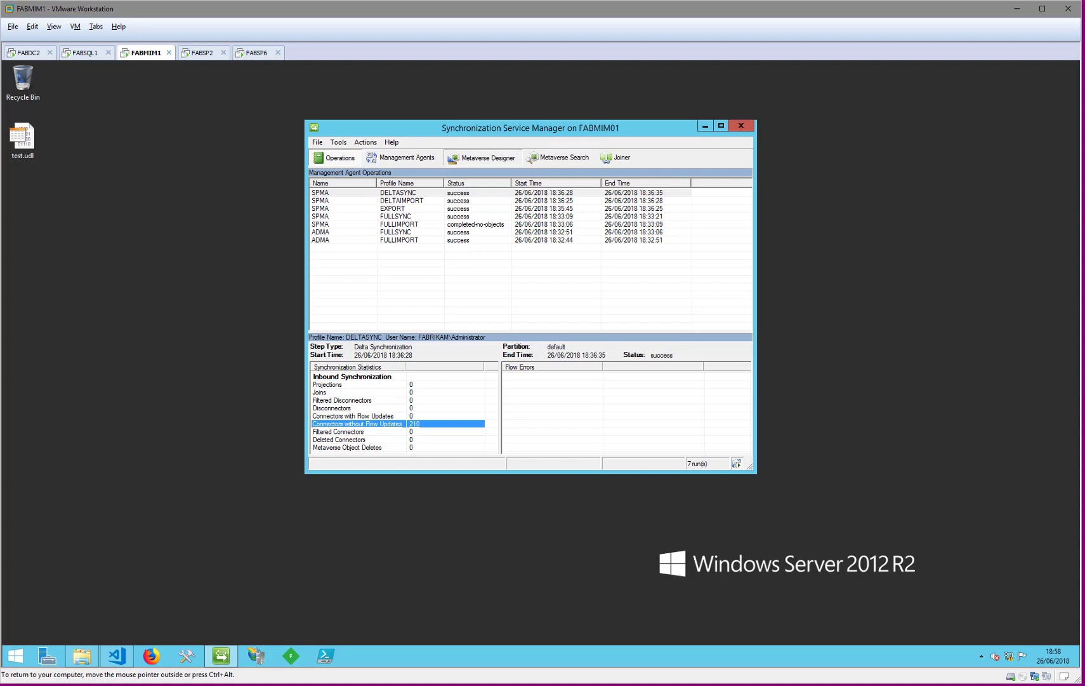
{"action": "left_click", "coordinate": [483, 157]}
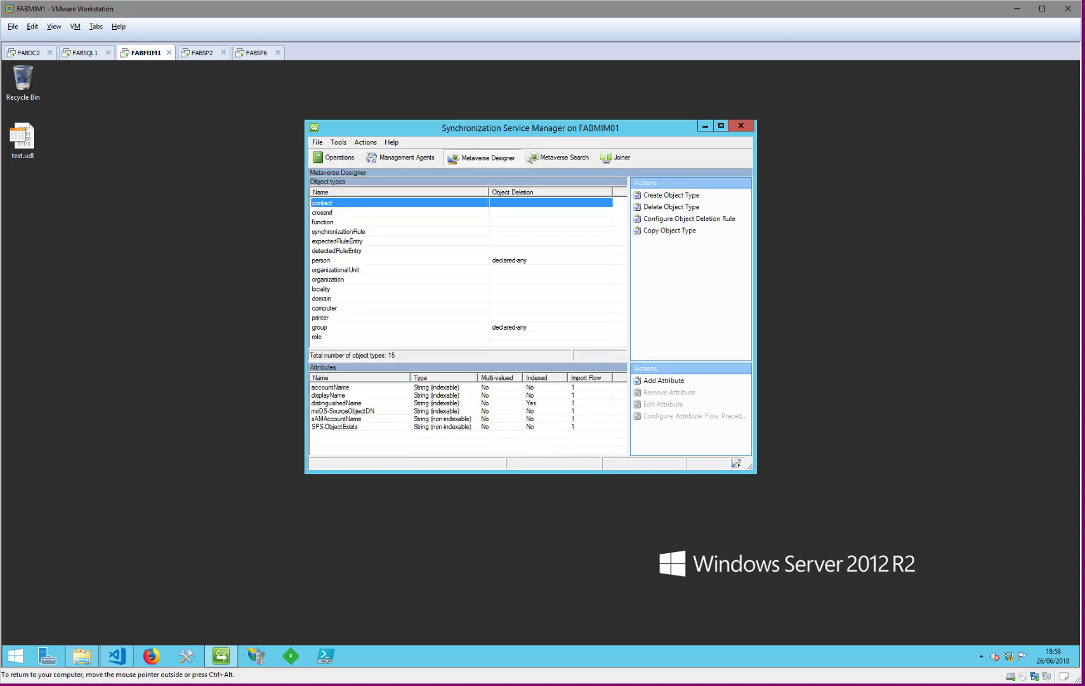
Examine the employeeID, employeeStatus and employeeType attributes of the person object type and their import flows.
{"action": "left_click", "coordinate": [321, 260]}
{"action": "left_click", "coordinate": [339, 427]}
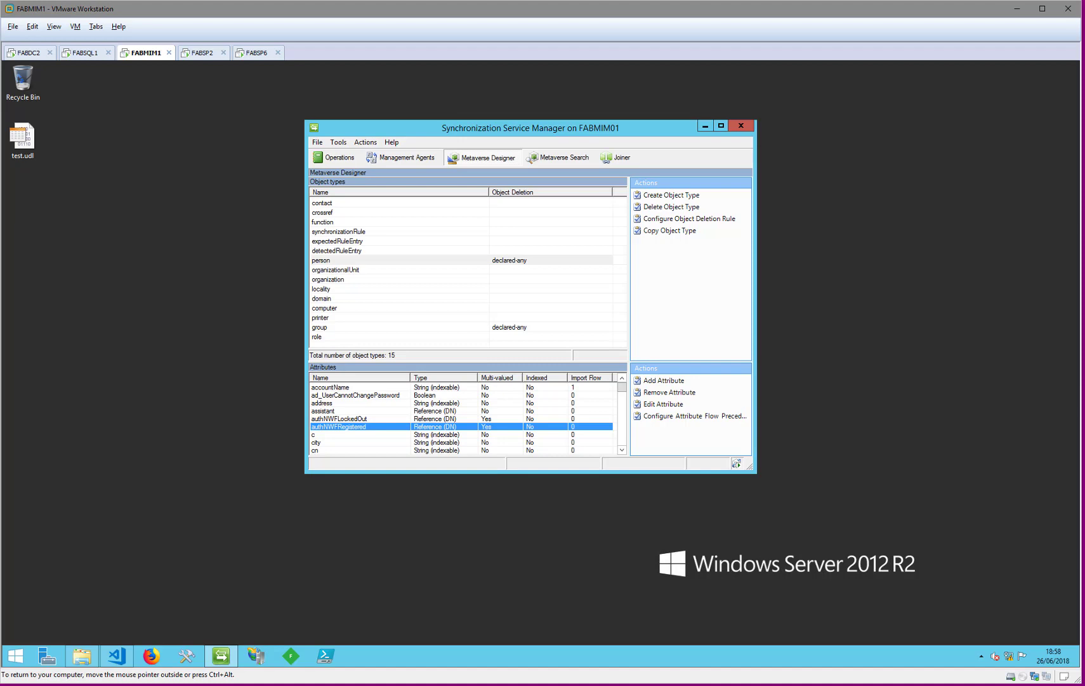
{"action": "key", "text": "e"}
{"action": "scroll", "coordinate": [462, 419], "scroll_direction": "down", "scroll_amount": 2}
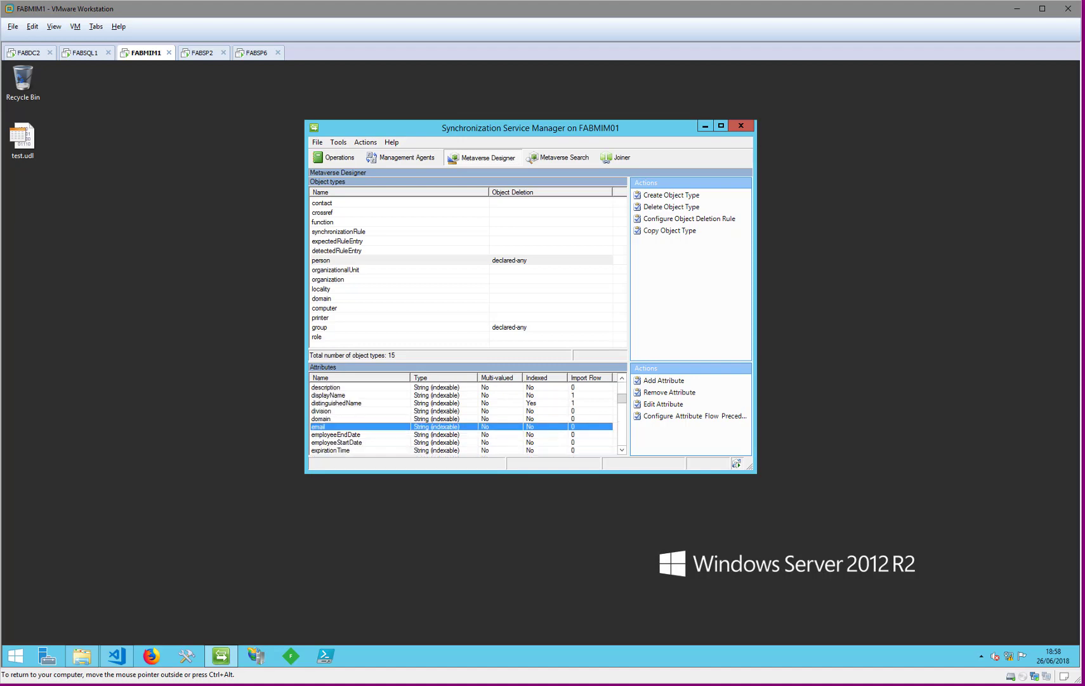
{"action": "scroll", "coordinate": [462, 418], "scroll_direction": "down", "scroll_amount": 1}
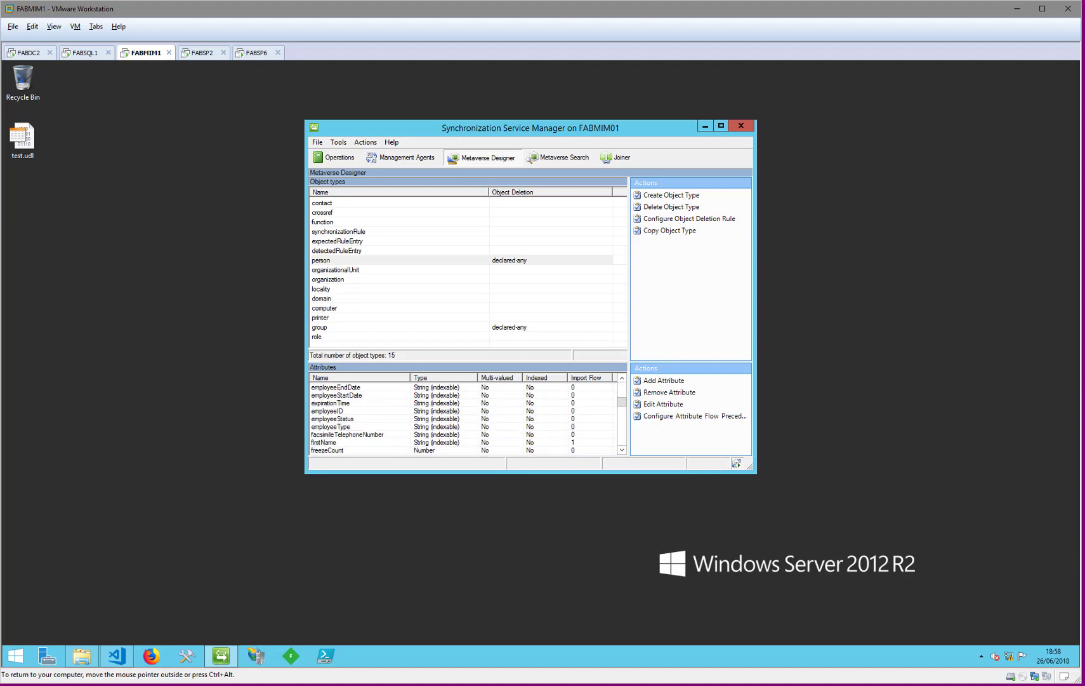
{"action": "key", "text": "ctrl+1"}
{"action": "left_click", "coordinate": [541, 363]}
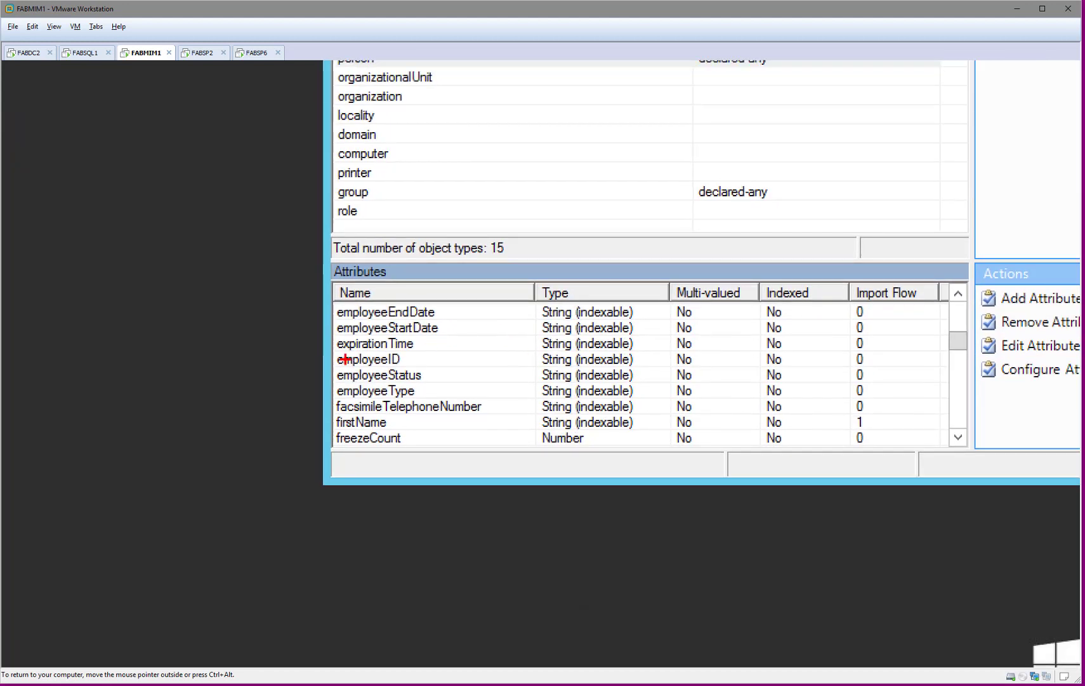
{"action": "mouse_move", "coordinate": [330, 348]}
{"action": "left_mouse_down"}
{"action": "mouse_move", "coordinate": [550, 399]}
{"action": "mouse_move", "coordinate": [718, 399]}
{"action": "left_mouse_up"}
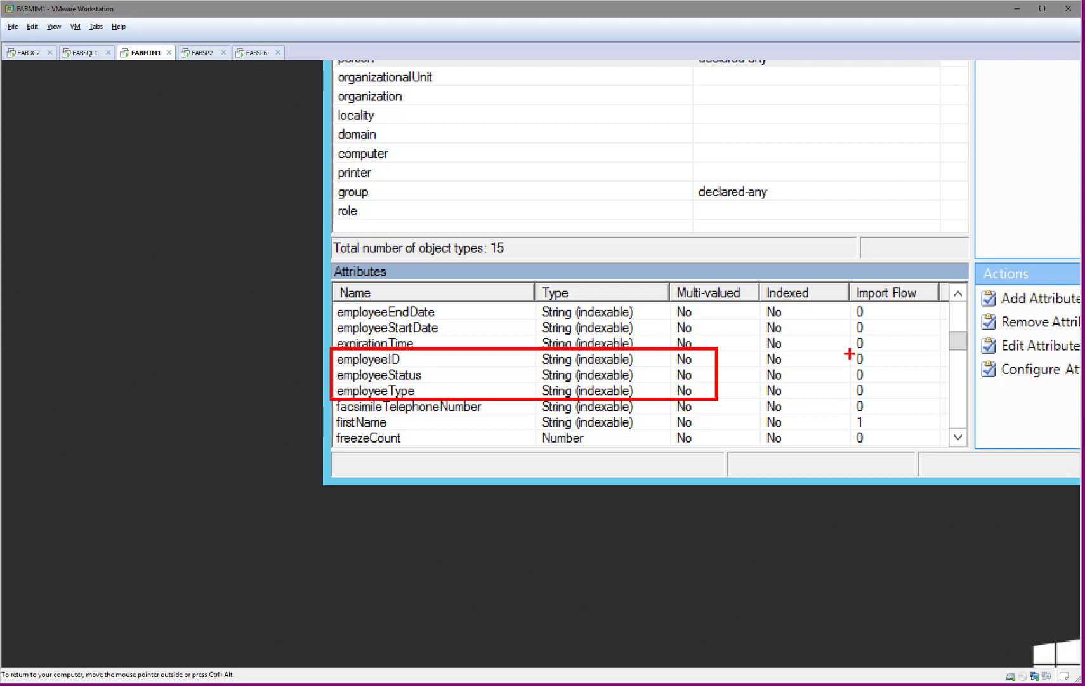
{"action": "mouse_move", "coordinate": [849, 354]}
{"action": "left_mouse_down"}
{"action": "mouse_move", "coordinate": [876, 389]}
{"action": "mouse_move", "coordinate": [876, 408]}
{"action": "left_mouse_up"}
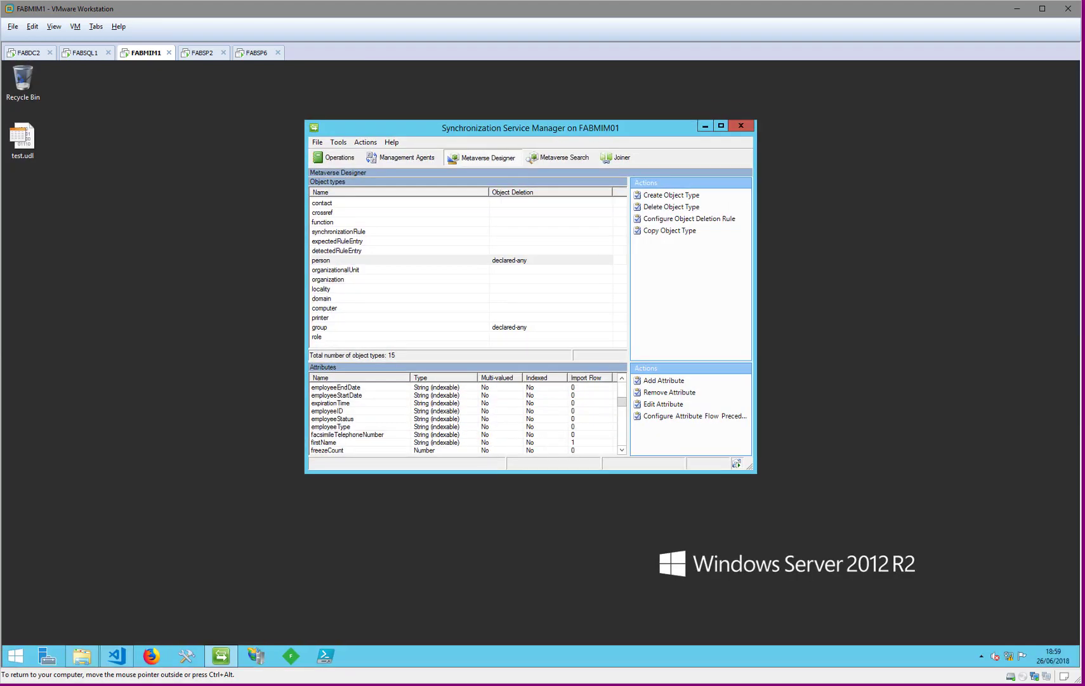
Create a new attribute named SPS-EmployeeID of type Number for the person object type.
{"action": "left_click", "coordinate": [321, 260]}
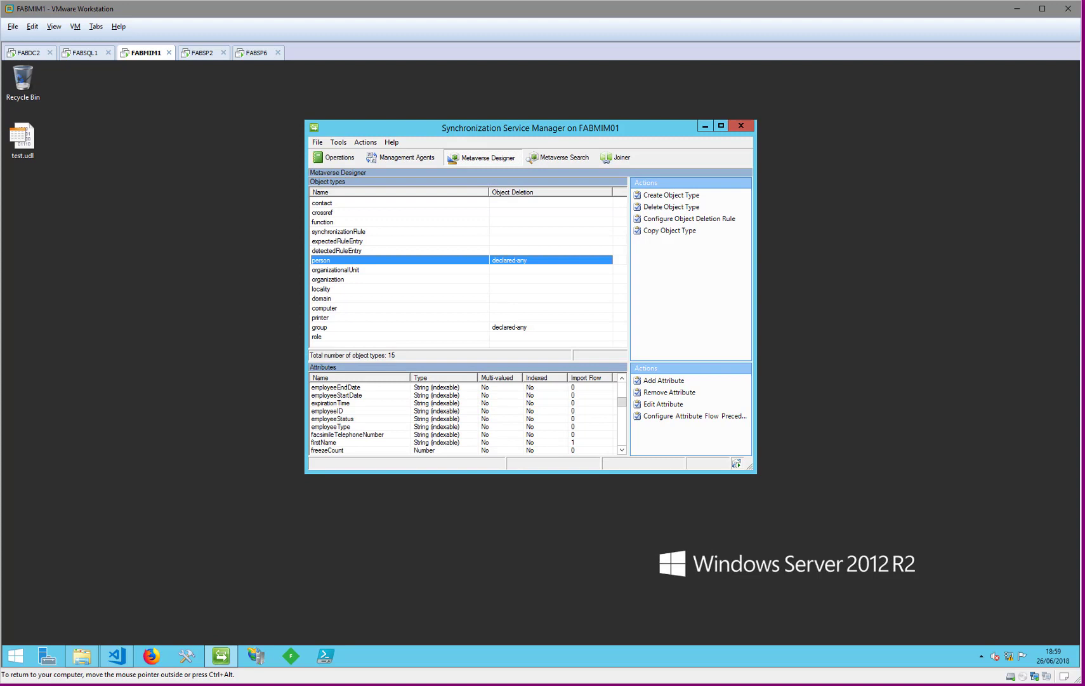
{"action": "left_click", "coordinate": [664, 380]}
{"action": "left_click", "coordinate": [575, 370]}
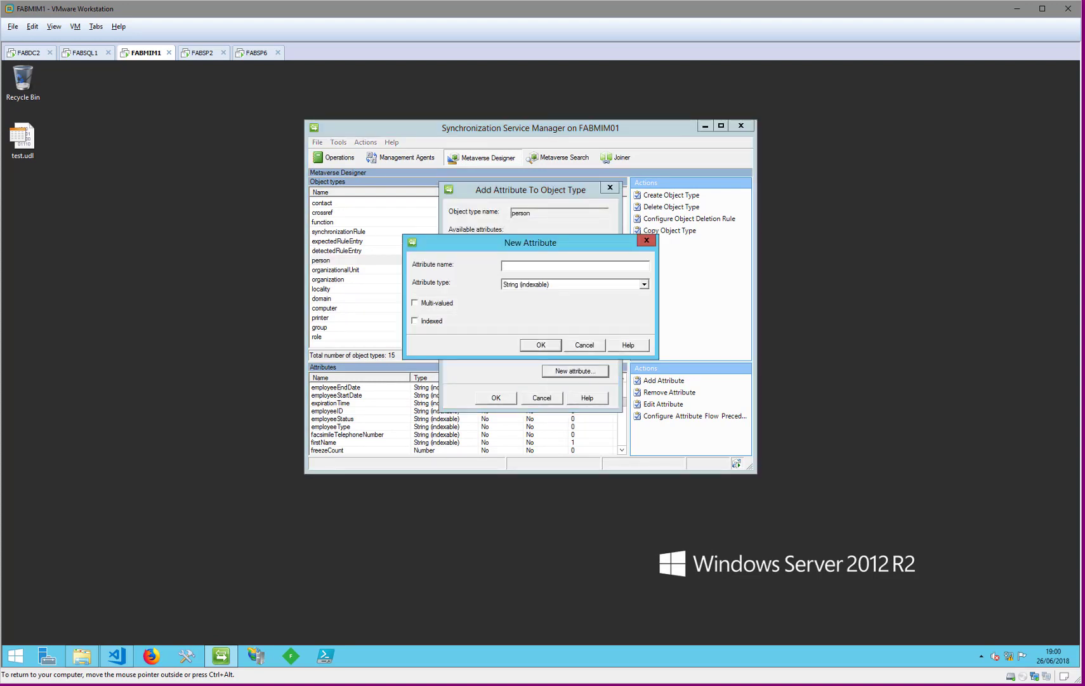
{"action": "type", "text": "SPS-EmployeeID"}
{"action": "left_click", "coordinate": [644, 284]}
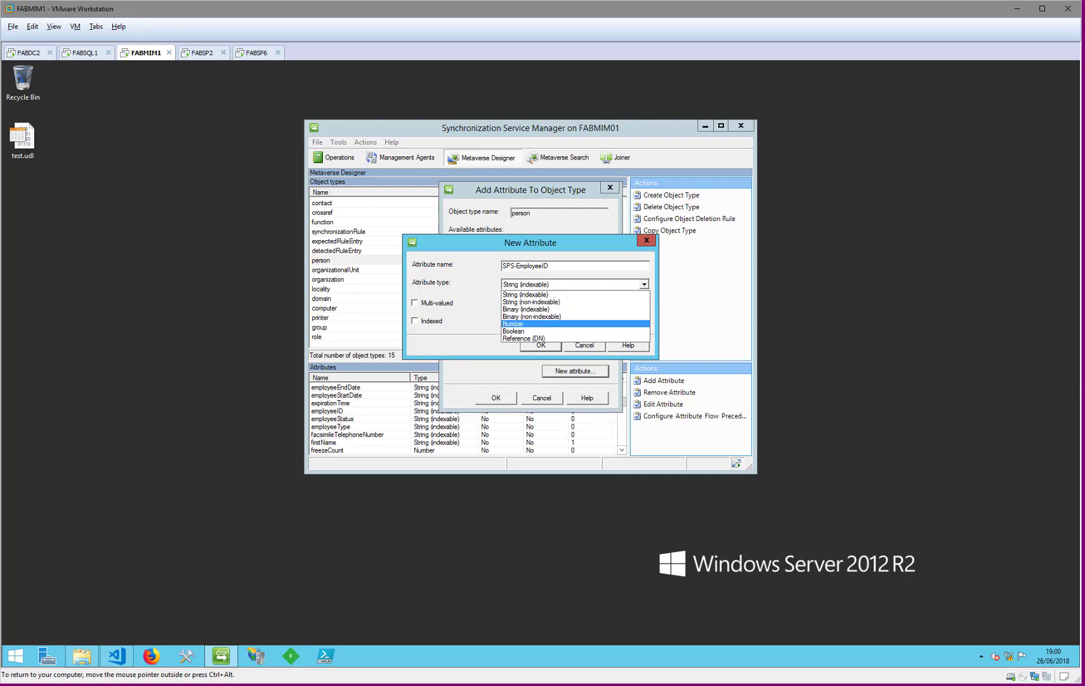
{"action": "left_click", "coordinate": [533, 324]}
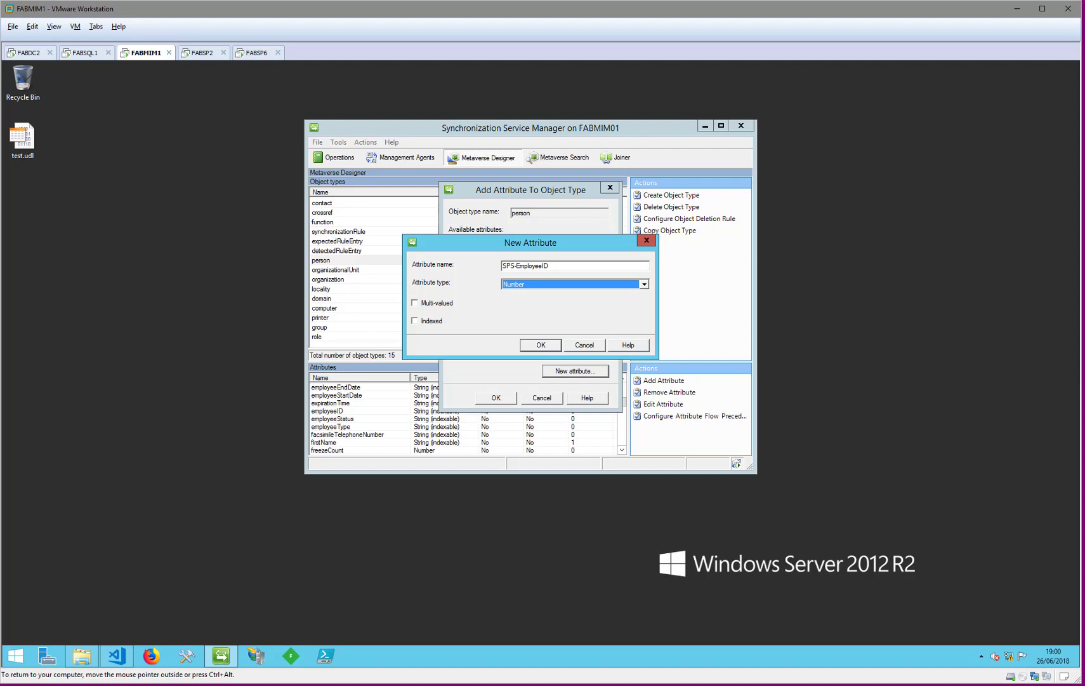
{"action": "left_click", "coordinate": [540, 345]}
Create another person attribute named SPS-EmployeeType with the String (indexable) type.
{"action": "left_click", "coordinate": [575, 371]}
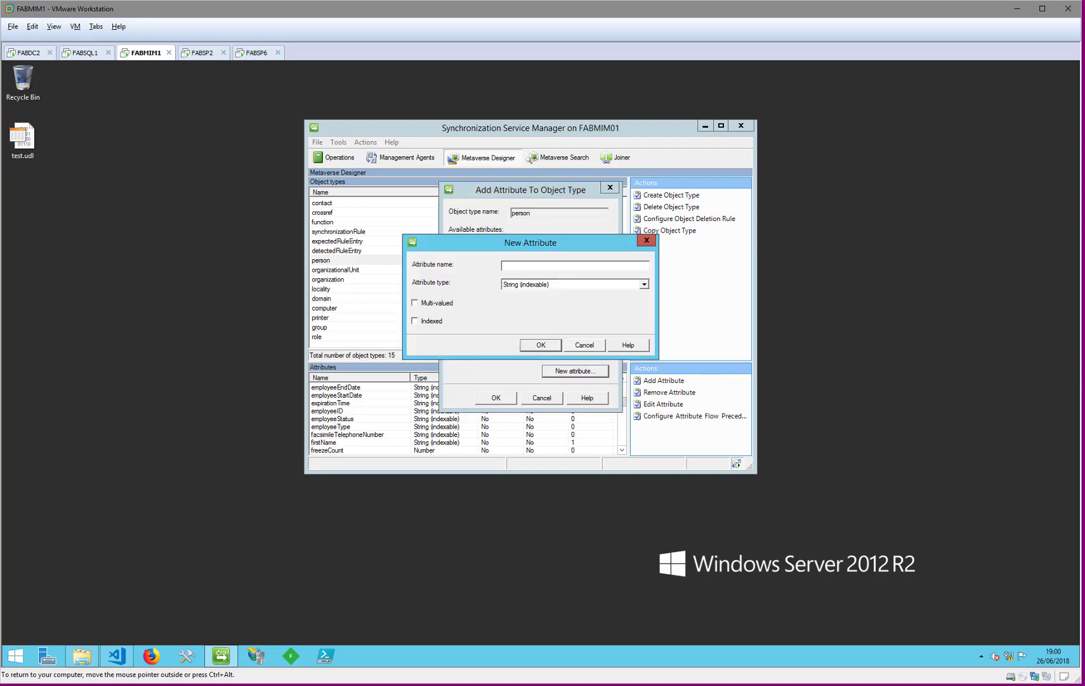
{"action": "type", "text": "SPS-EmployeeType"}
{"action": "key", "text": "Return"}
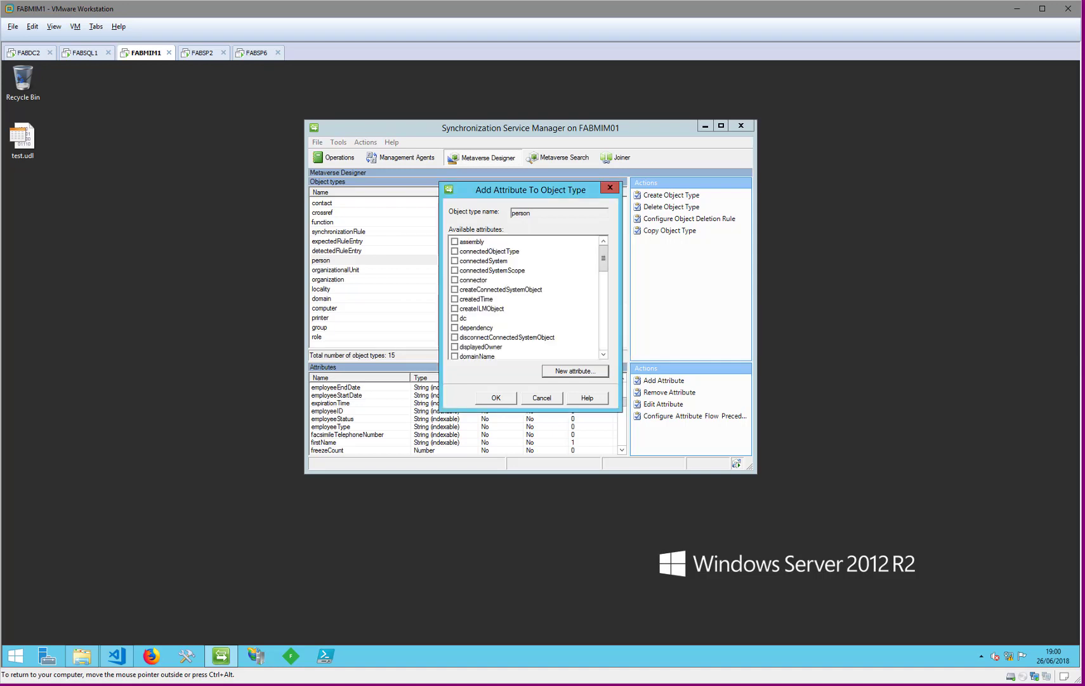
Create a person attribute named SPS-EmployeeStatus with the String (indexable) type.
{"action": "key", "text": "Return"}
{"action": "type", "text": "SPS_"}
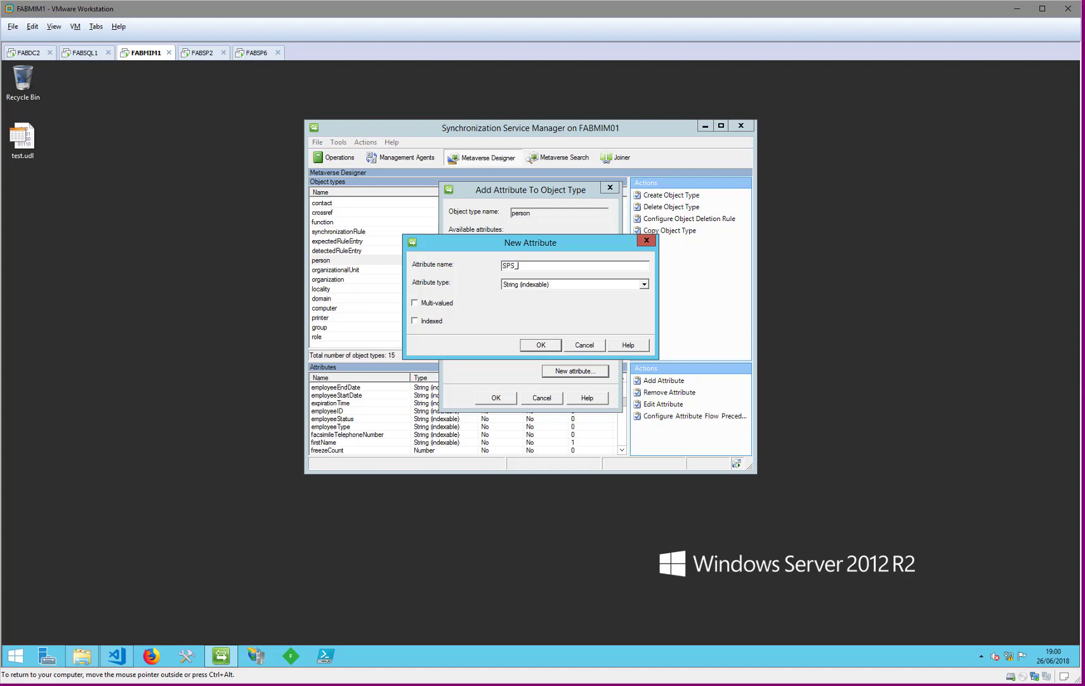
{"action": "type", "text": "Emp"}
{"action": "key", "text": "BackSpace"}
{"action": "key", "text": "BackSpace"}
{"action": "key", "text": "BackSpace"}
{"action": "type", "text": "EmployeeStatus"}
{"action": "key", "text": "Return"}
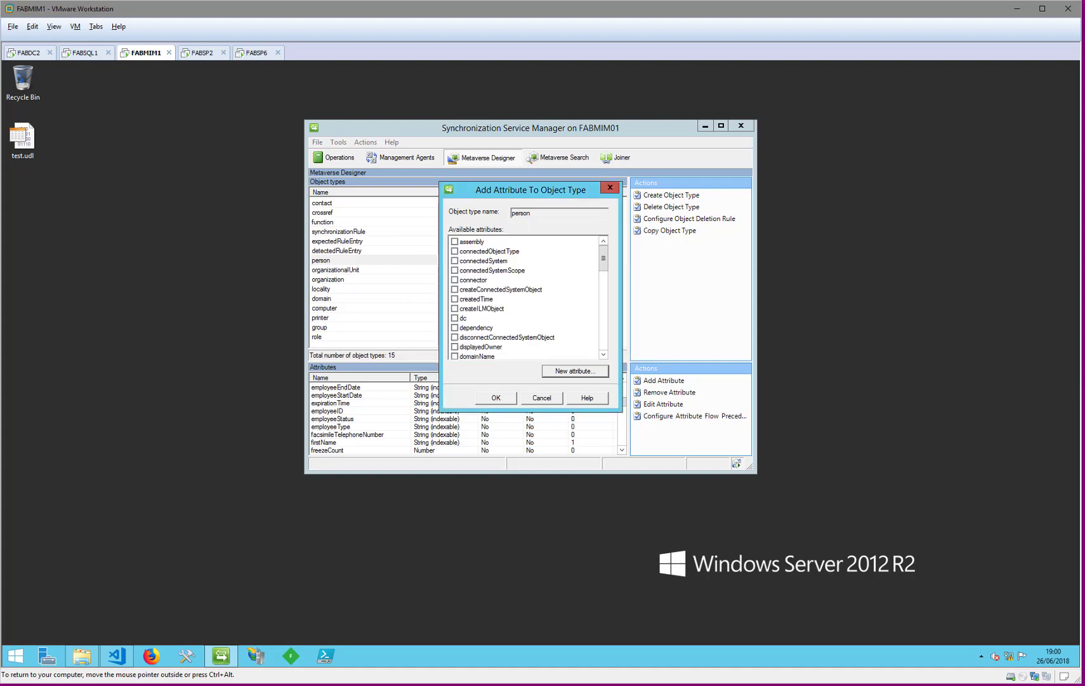
Create a String (indexable) attribute named SPS-School and add all the new SPS attributes to the person object type.
{"action": "key", "text": "space"}
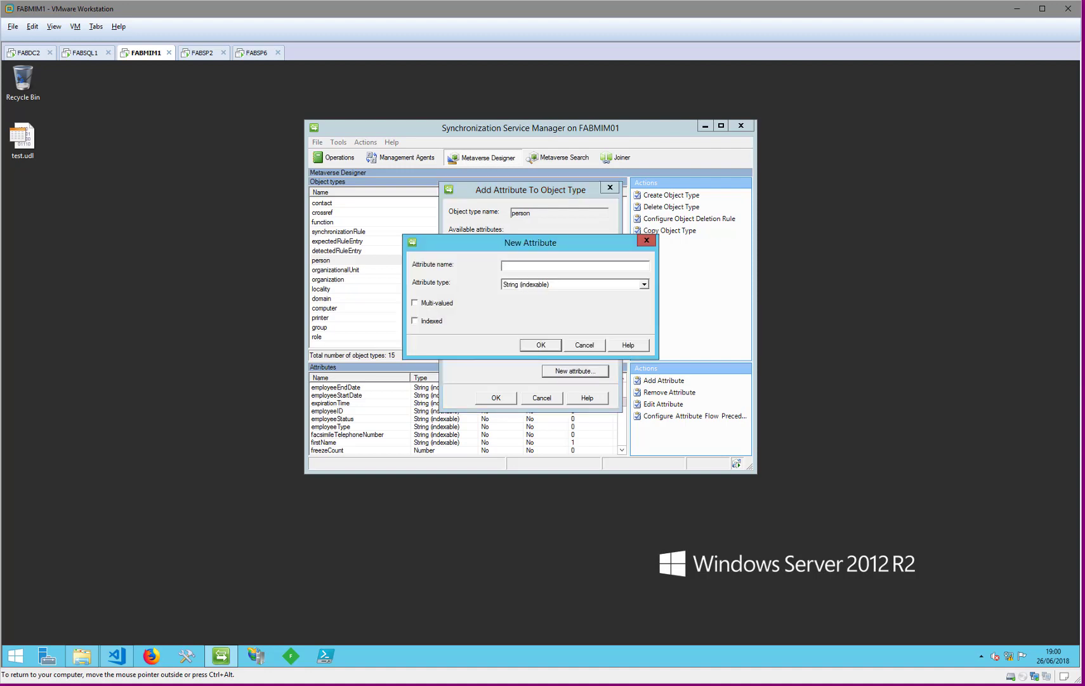
{"action": "type", "text": "SPS-School"}
{"action": "key", "text": "space"}
{"action": "key", "text": "Return"}
{"action": "left_click_drag", "start_coordinate": [603, 257], "coordinate": [604, 330]}
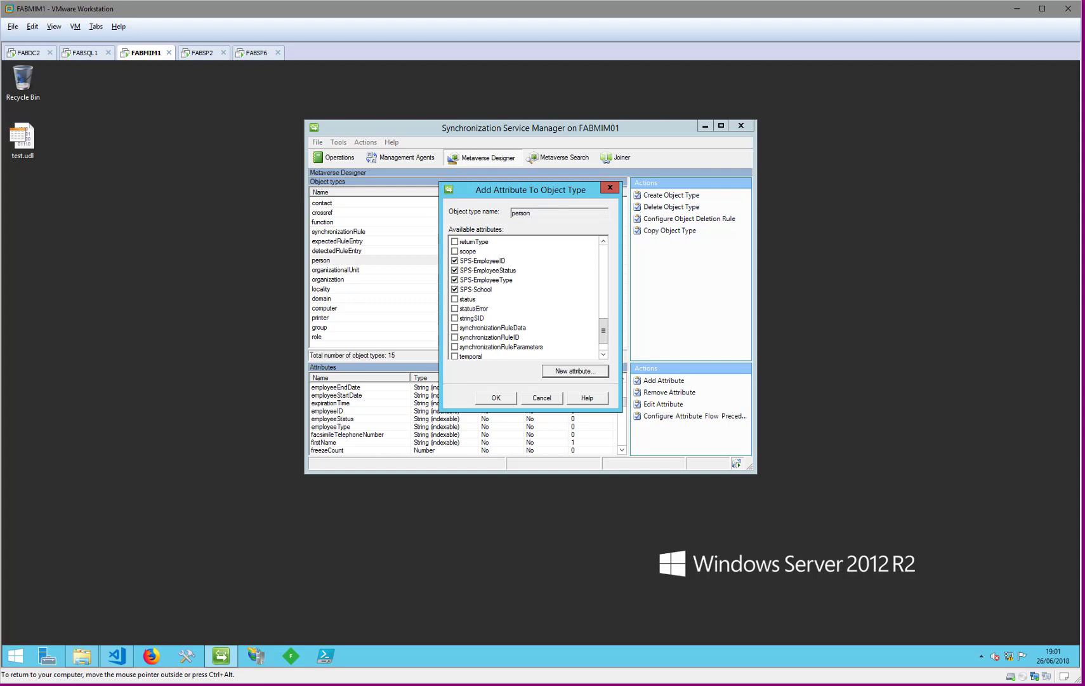
{"action": "left_click", "coordinate": [496, 398]}
Check the newly added SPS employee attributes in the person object type's attribute list.
{"action": "left_click", "coordinate": [470, 410]}
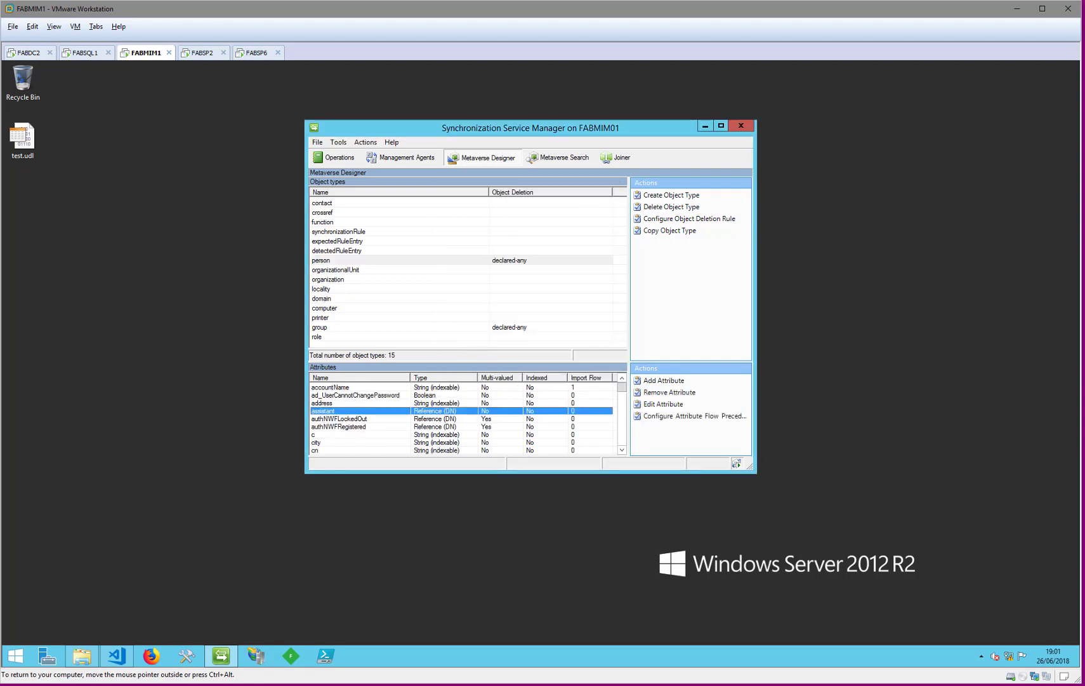
{"action": "key", "text": "s"}
{"action": "scroll", "coordinate": [462, 419], "scroll_direction": "down", "scroll_amount": 5}
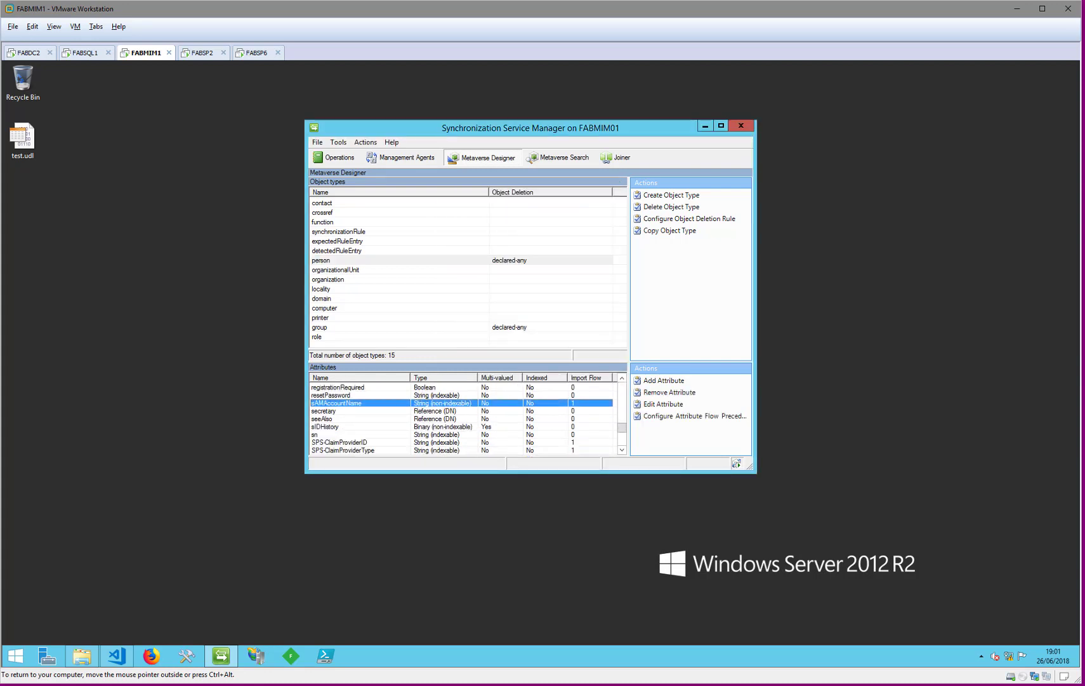
{"action": "left_click", "coordinate": [343, 411]}
{"action": "left_click", "coordinate": [343, 419]}
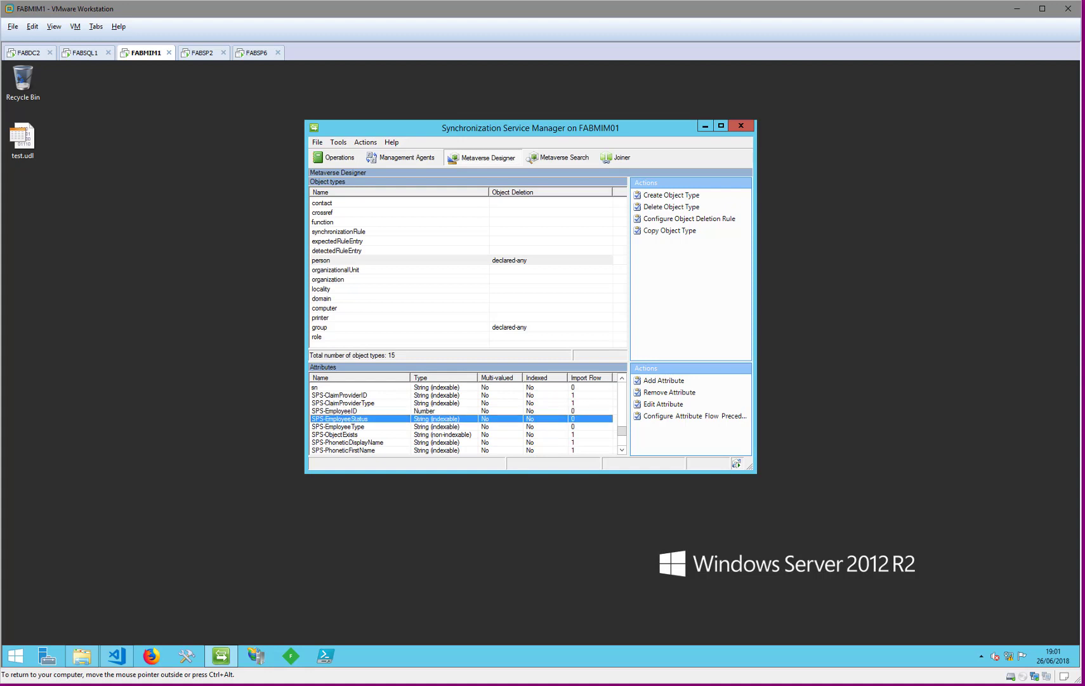
{"action": "left_click", "coordinate": [343, 426]}
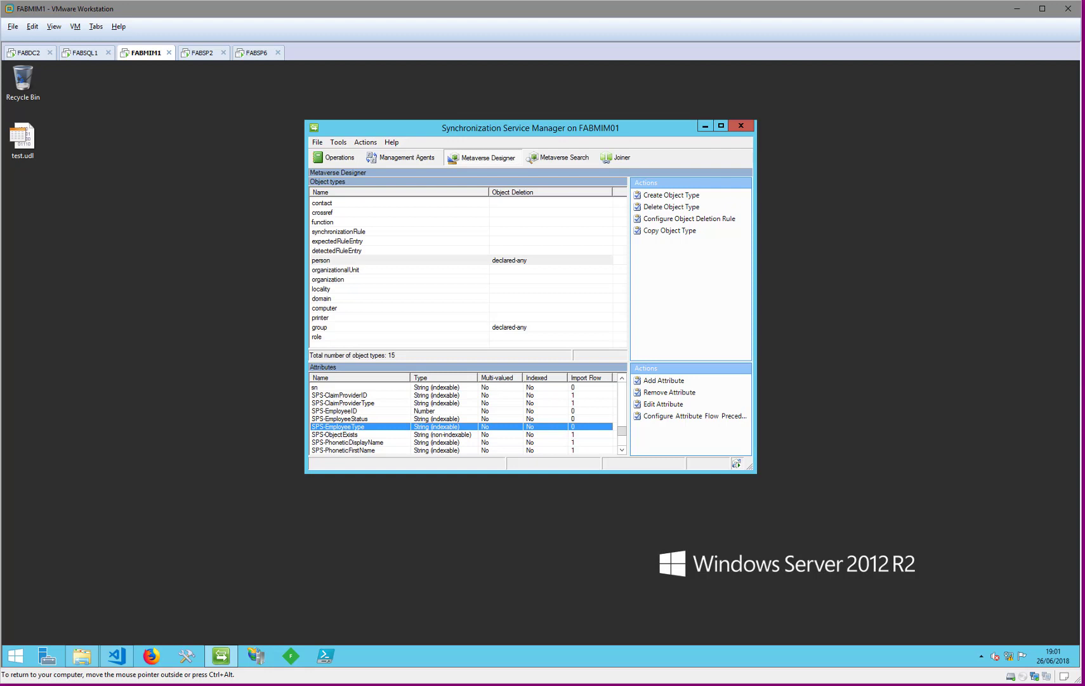
Start creating a new management agent and review the available management agent types.
{"action": "left_click", "coordinate": [401, 158]}
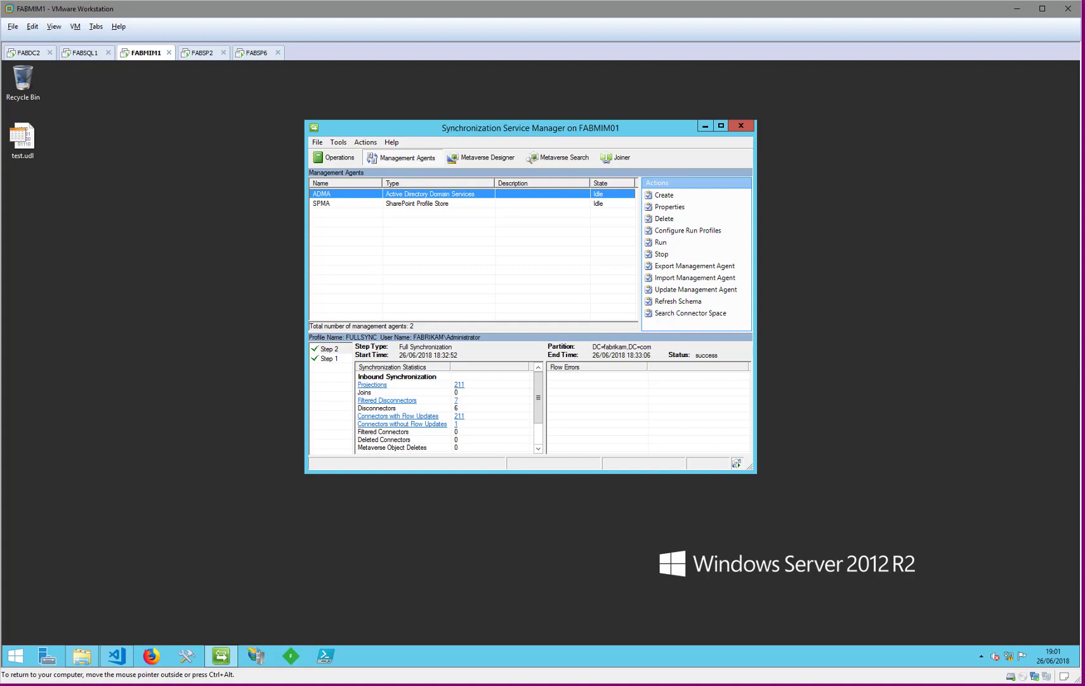
{"action": "right_click", "coordinate": [388, 258]}
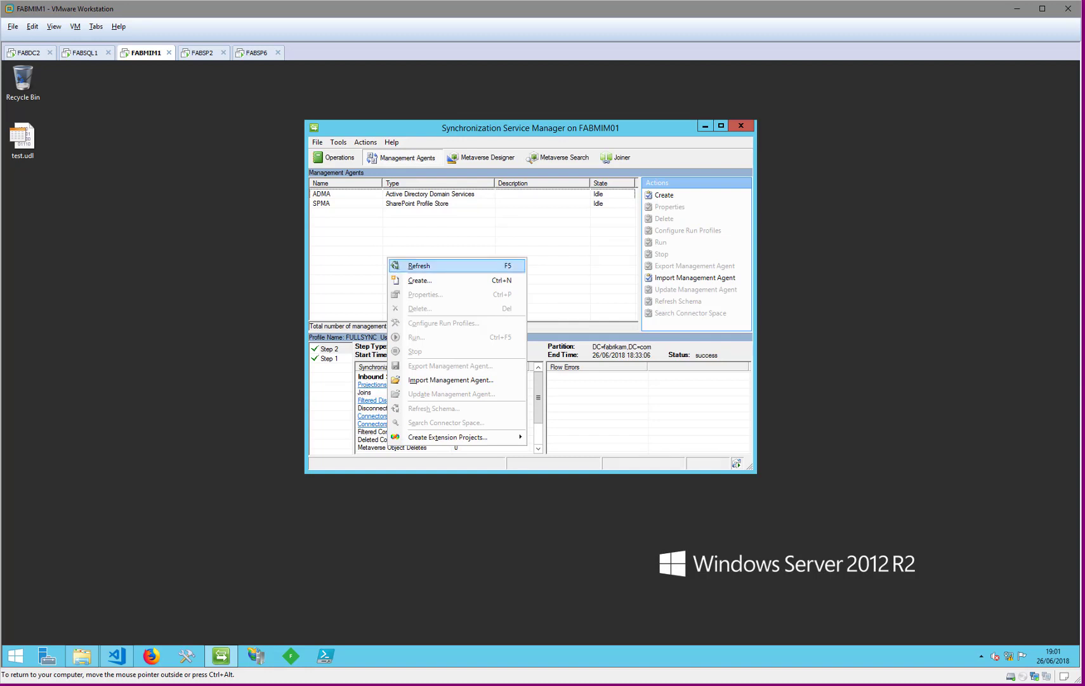
{"action": "left_click", "coordinate": [420, 280]}
{"action": "left_click", "coordinate": [702, 205]}
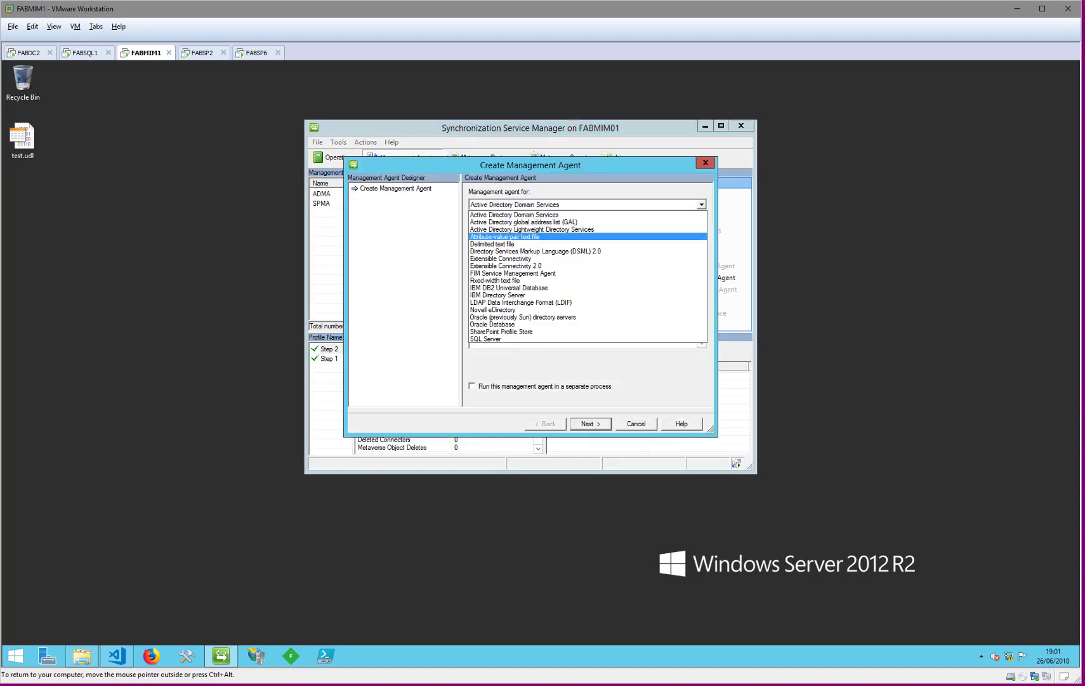
{"action": "key", "text": "ctrl+1"}
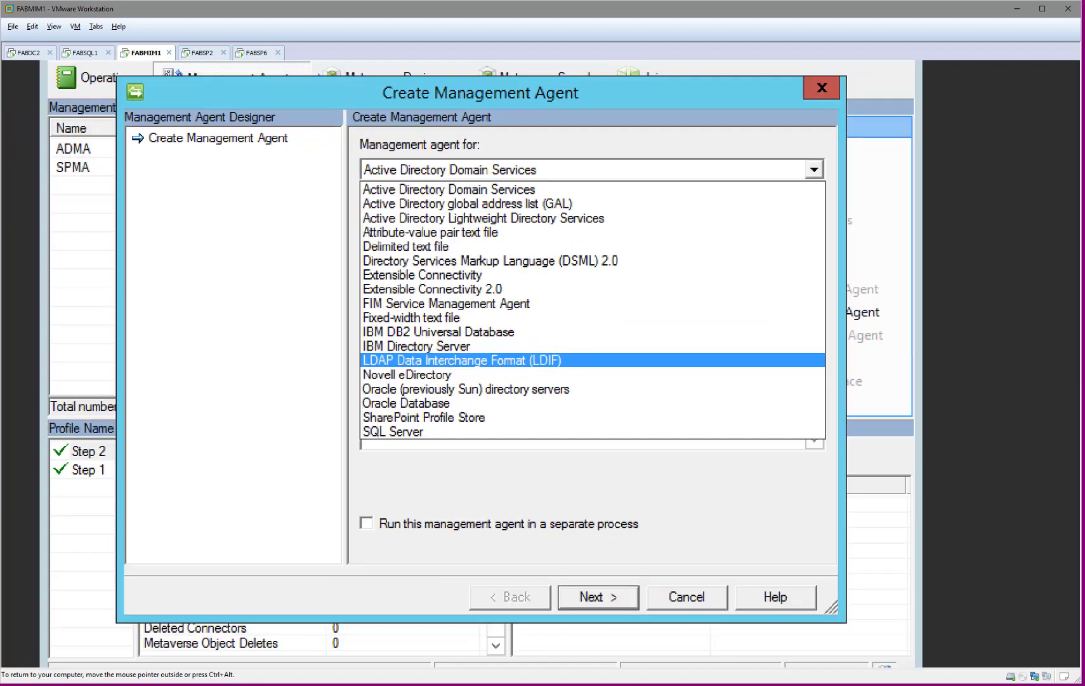
{"action": "left_click", "coordinate": [540, 363]}
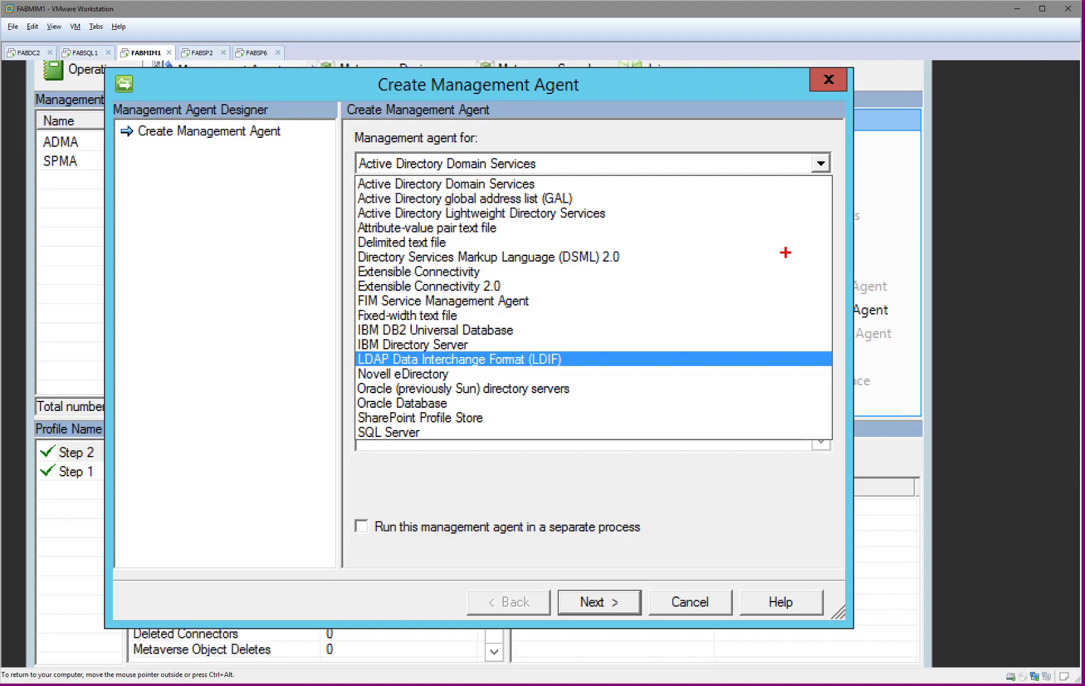
{"action": "key", "text": "Escape"}
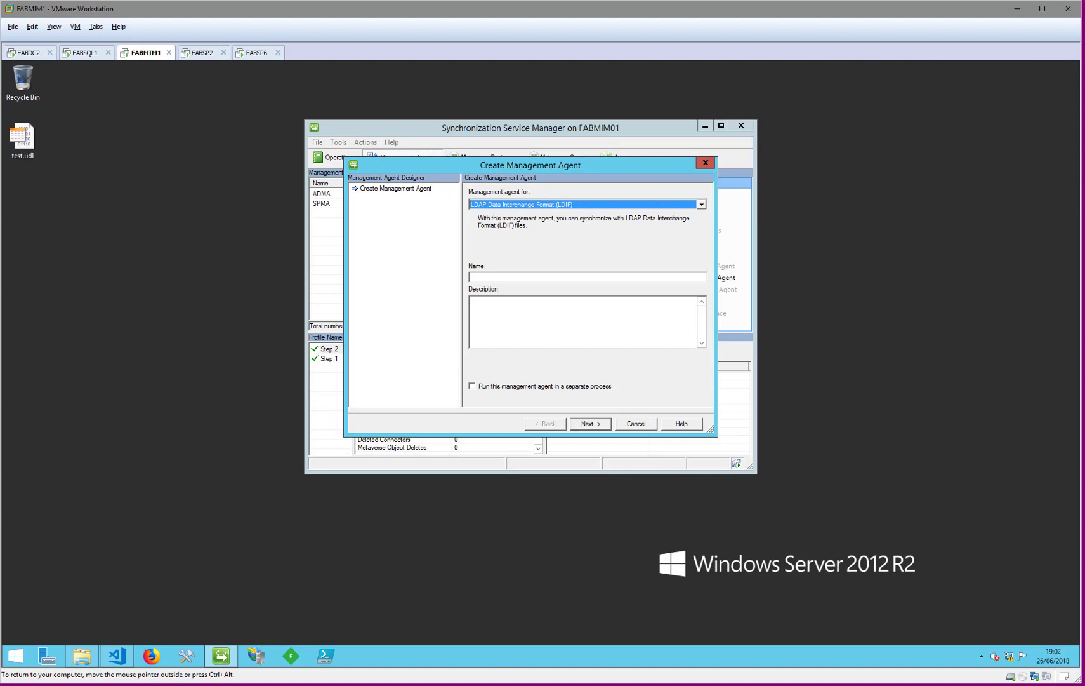
Set the new management agent's type to SQL Server, name it Fabrikam HR, and continue to the database connection.
{"action": "left_click", "coordinate": [701, 204]}
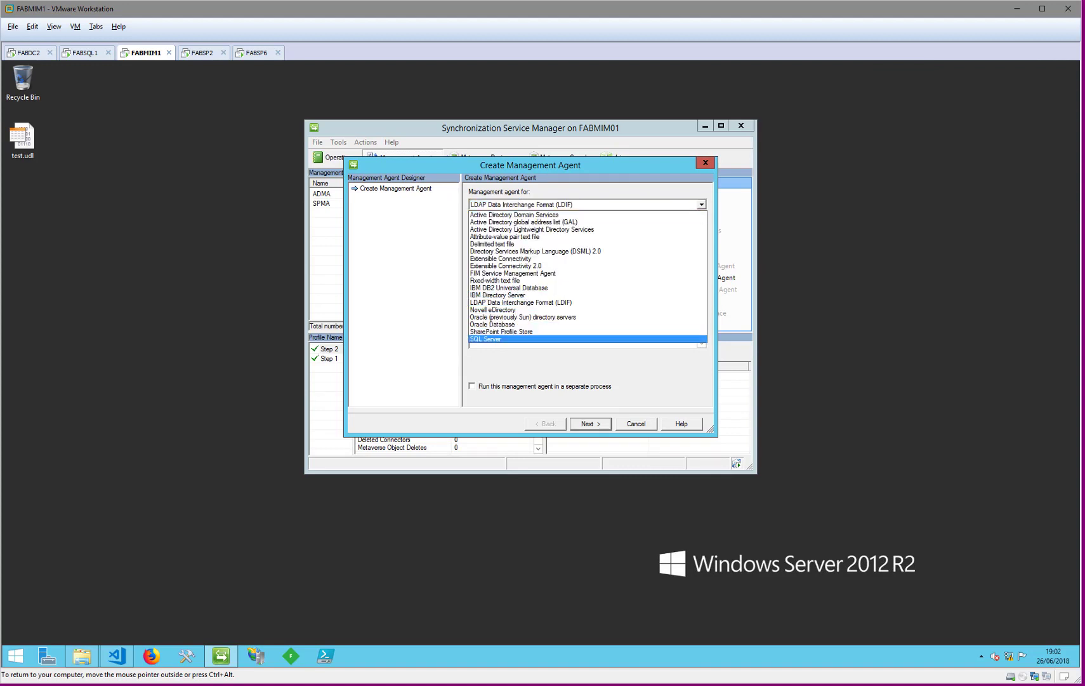
{"action": "left_click", "coordinate": [508, 338]}
{"action": "left_click", "coordinate": [507, 277]}
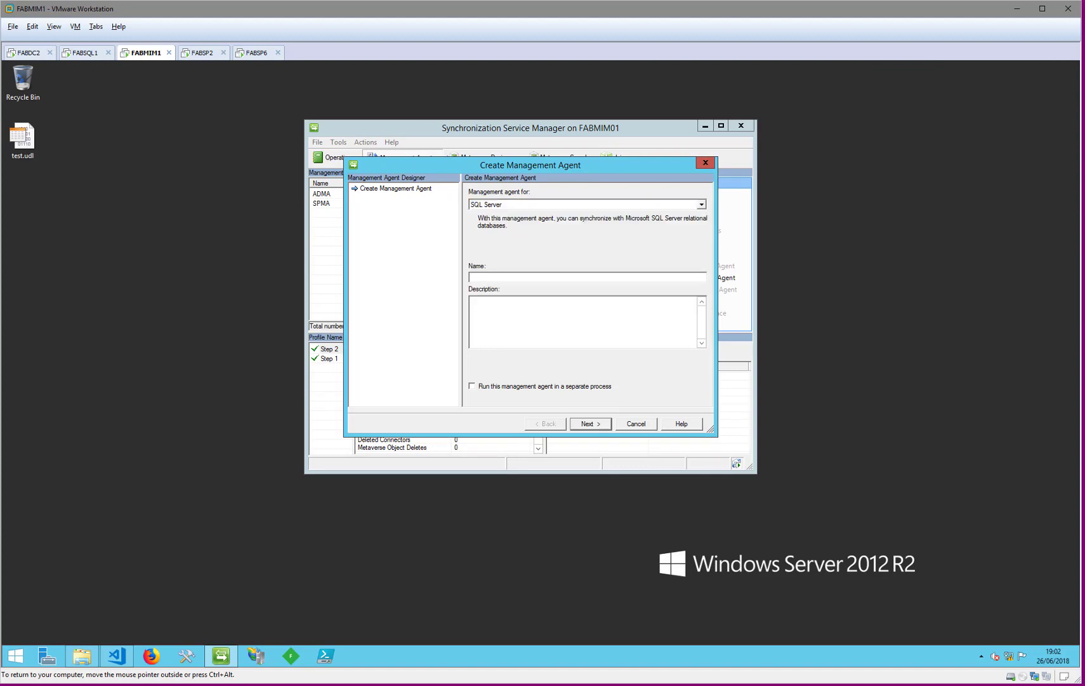
{"action": "type", "text": "Fabrikam HR"}
{"action": "key", "text": "Return"}
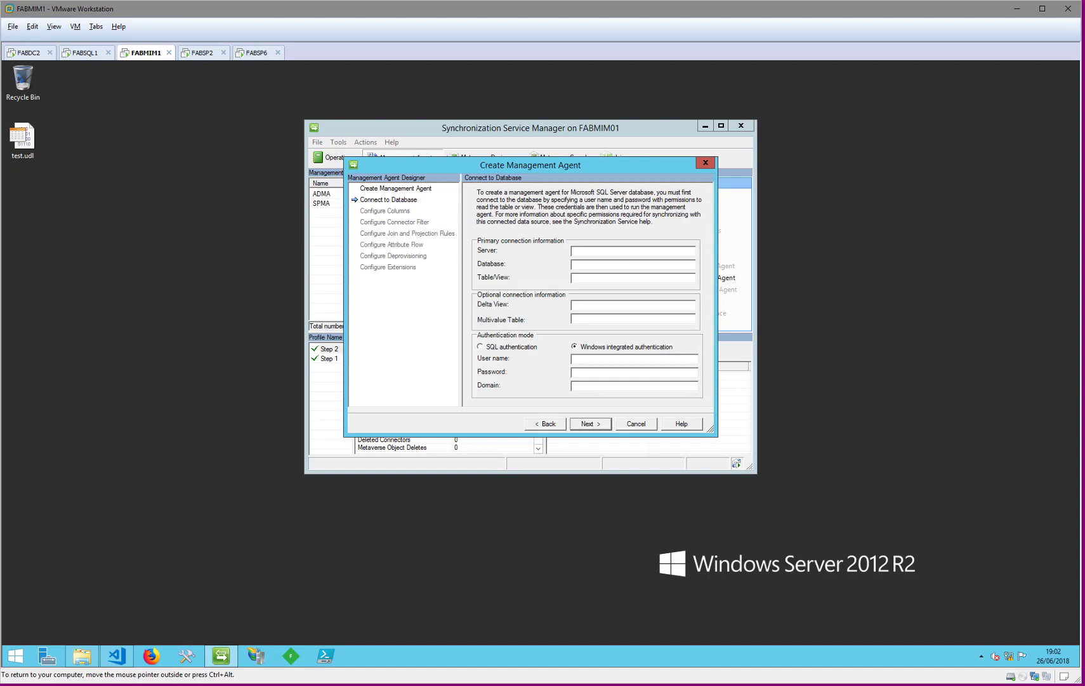
Set the connection's server to FABSQLSP, database to FABRIKAMHR, table to EmployeeData and multivalue table to vwEmployeeSchool.
{"action": "type", "text": "F"}
{"action": "type", "text": "ABSQL"}
{"action": "type", "text": "SP"}
{"action": "type", "text": "FABRIKAM"}
{"action": "type", "text": "HR"}
{"action": "key", "text": "Tab"}
{"action": "type", "text": "EmployeeData"}
{"action": "type", "text": "wEmployeeSchool"}
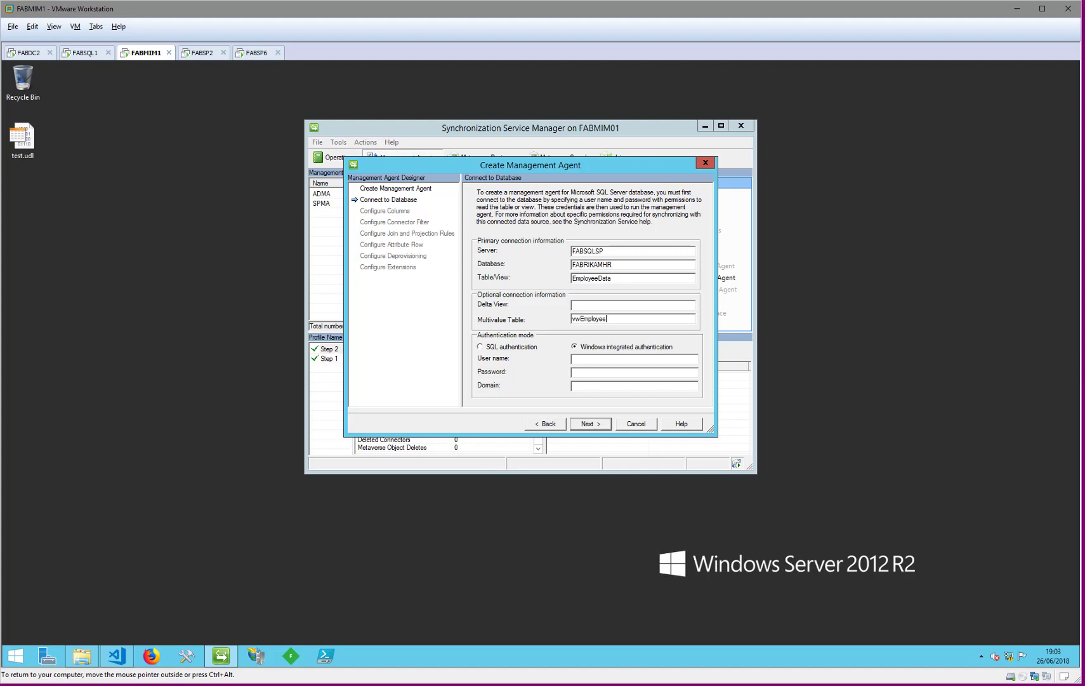
Enter the sqlma user name, its account password and the FABRIKAM domain for Windows integrated authentication, and continue to the column configuration.
{"action": "key", "text": "Tab"}
{"action": "key", "text": "Tab"}
{"action": "type", "text": "sqlma****"}
{"action": "key", "text": "BackSpace"}
{"action": "key", "text": "BackSpace"}
{"action": "key", "text": "BackSpace"}
{"action": "key", "text": "BackSpace"}
{"action": "key", "text": "BackSpace"}
{"action": "type", "text": "********"}
{"action": "key", "text": "Tab"}
{"action": "type", "text": "fa"}
{"action": "key", "text": "BackSpace"}
{"action": "key", "text": "BackSpace"}
{"action": "type", "text": "FABRIKAM"}
{"action": "key", "text": "Return"}
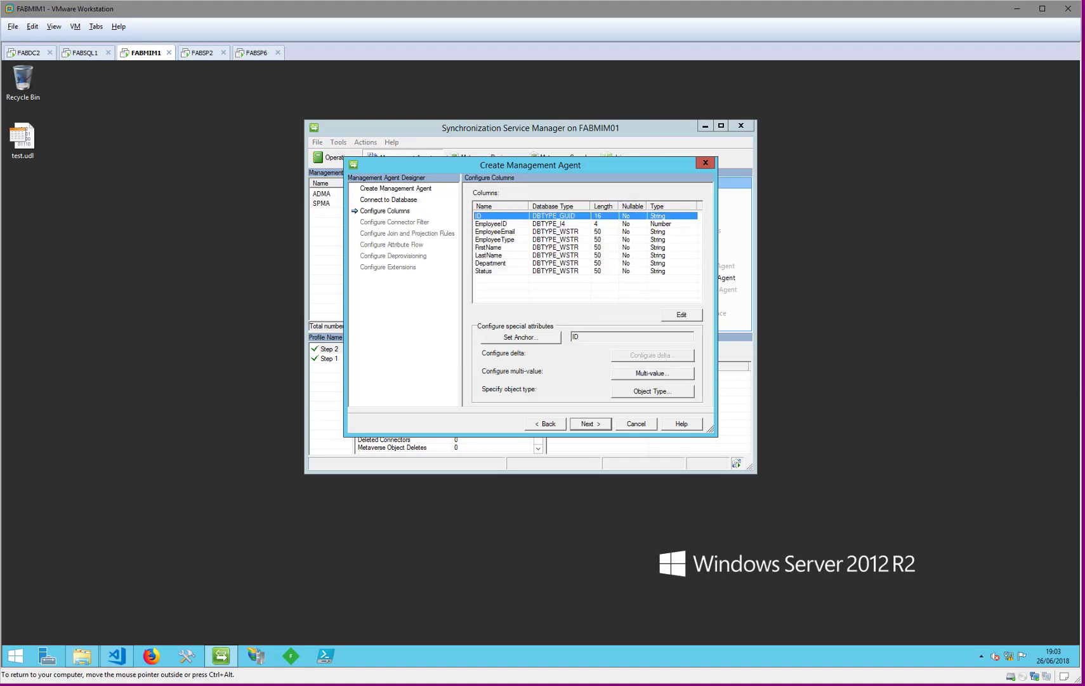
{"action": "key", "text": "ctrl+1"}
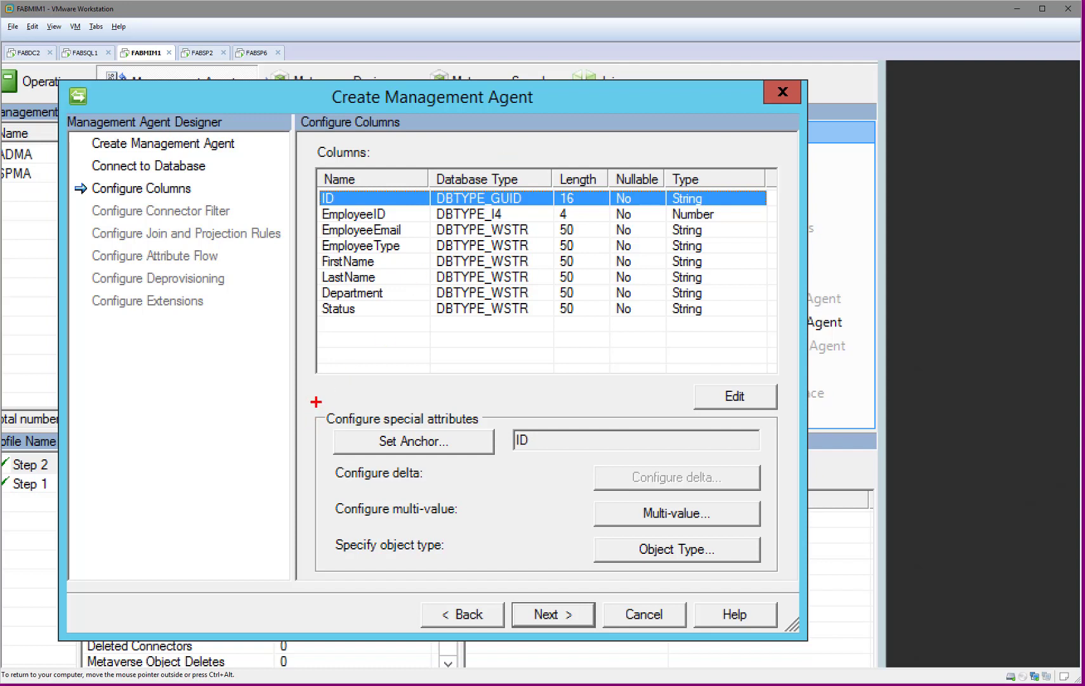
{"action": "left_click_drag", "start_coordinate": [316, 401], "coordinate": [796, 461]}
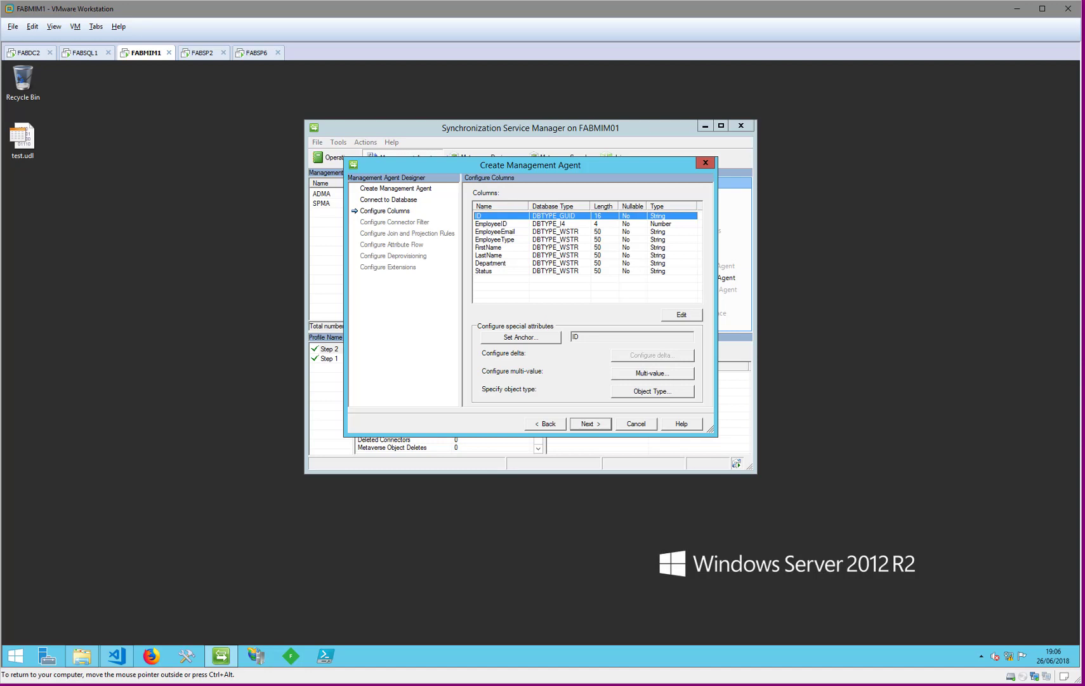
In the multi-value settings, use AttributeName as the attribute name column and enable School as the string attribute column.
{"action": "left_click", "coordinate": [652, 373]}
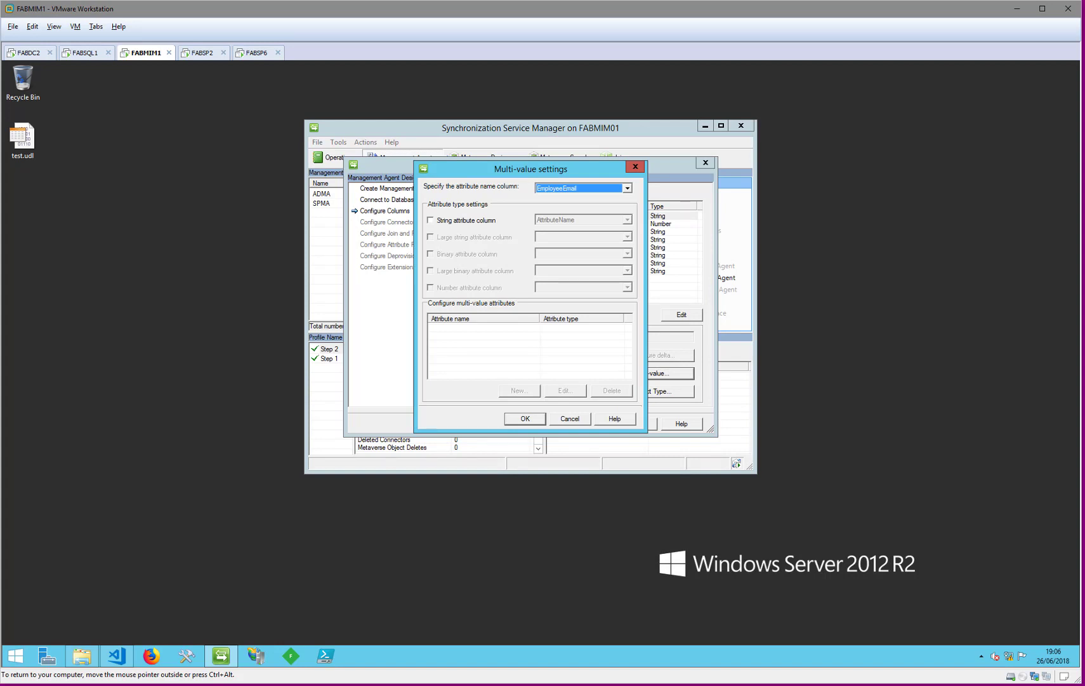
{"action": "left_click", "coordinate": [627, 189]}
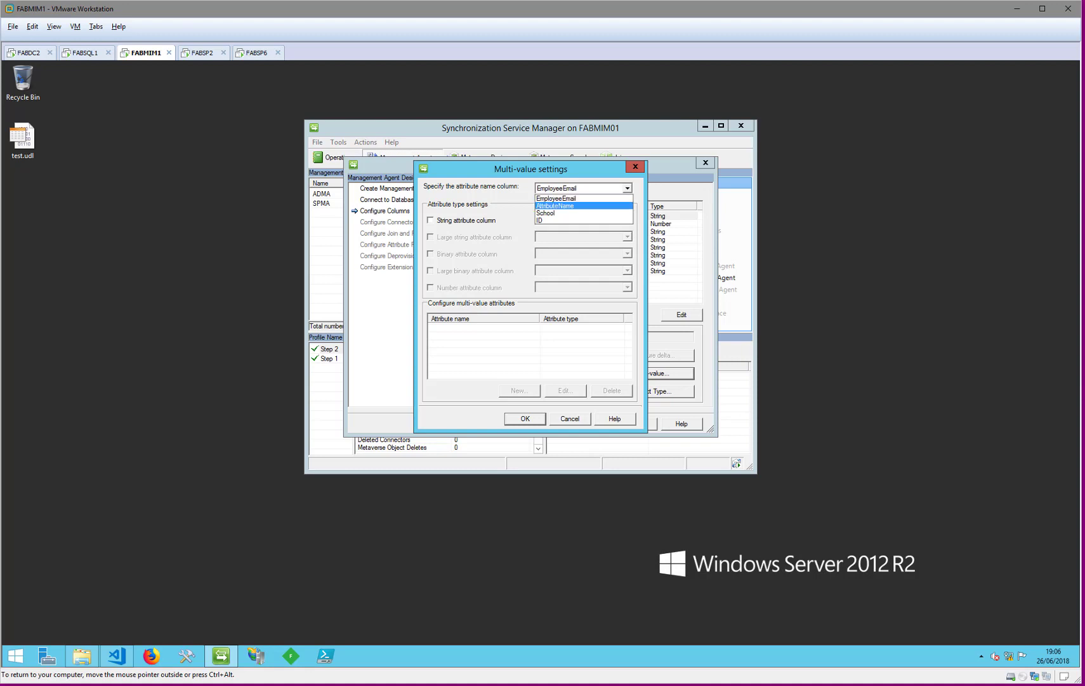
{"action": "left_click", "coordinate": [571, 205]}
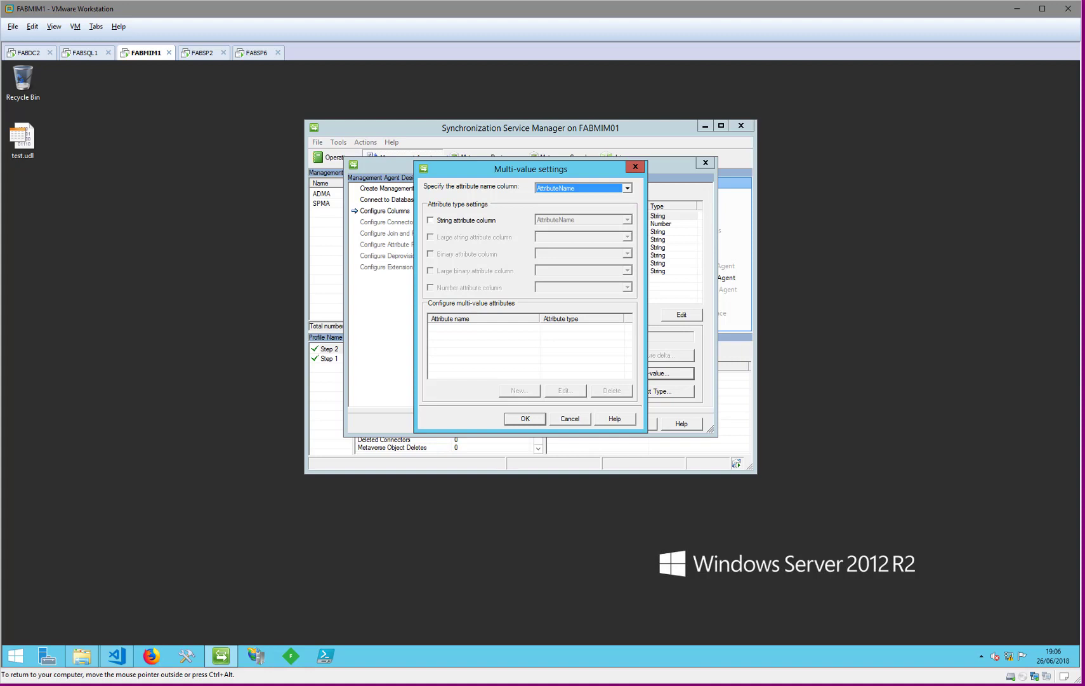
{"action": "left_click", "coordinate": [431, 220]}
{"action": "left_click", "coordinate": [627, 220]}
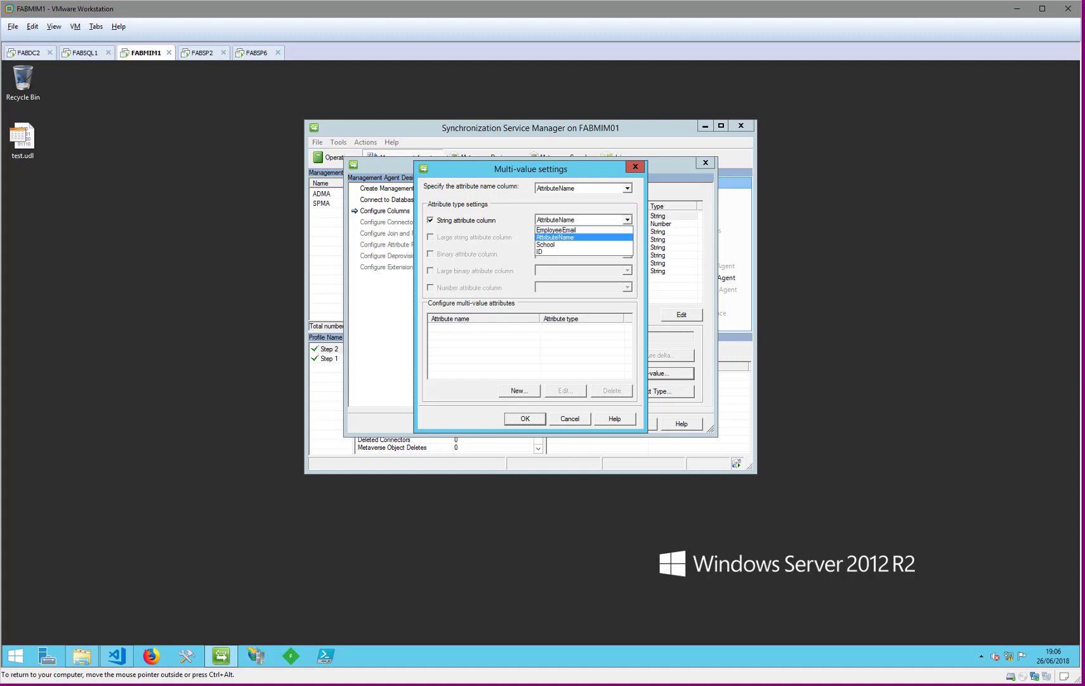
{"action": "left_click", "coordinate": [571, 245]}
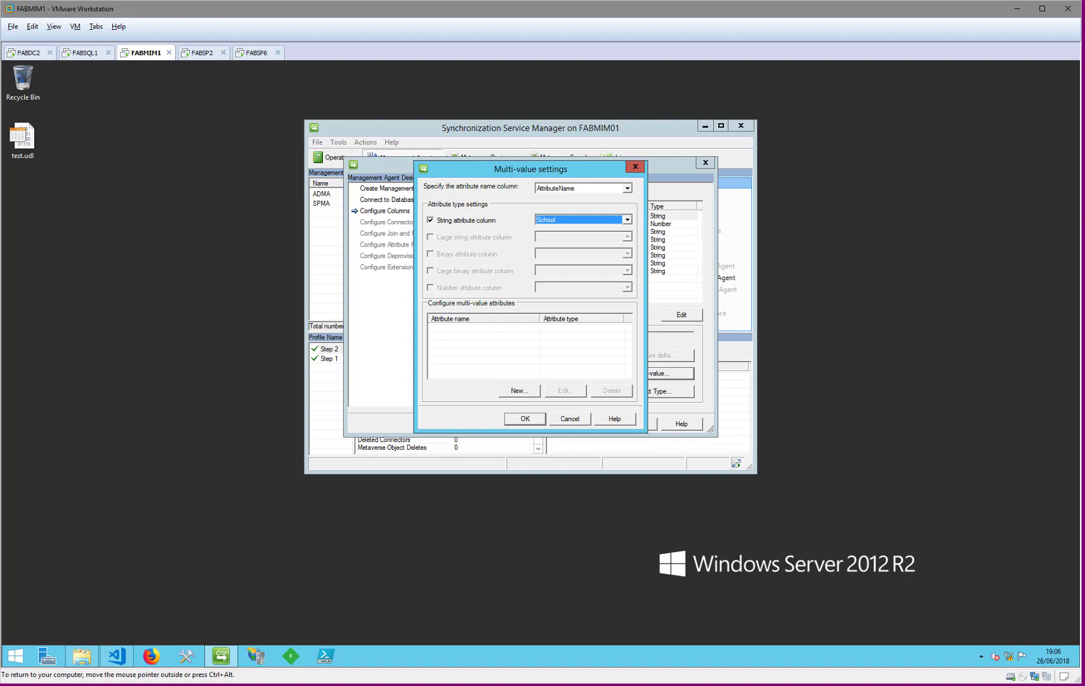
Add a multi-value attribute named School with the String type and accept the multi-value settings.
{"action": "left_click", "coordinate": [519, 390]}
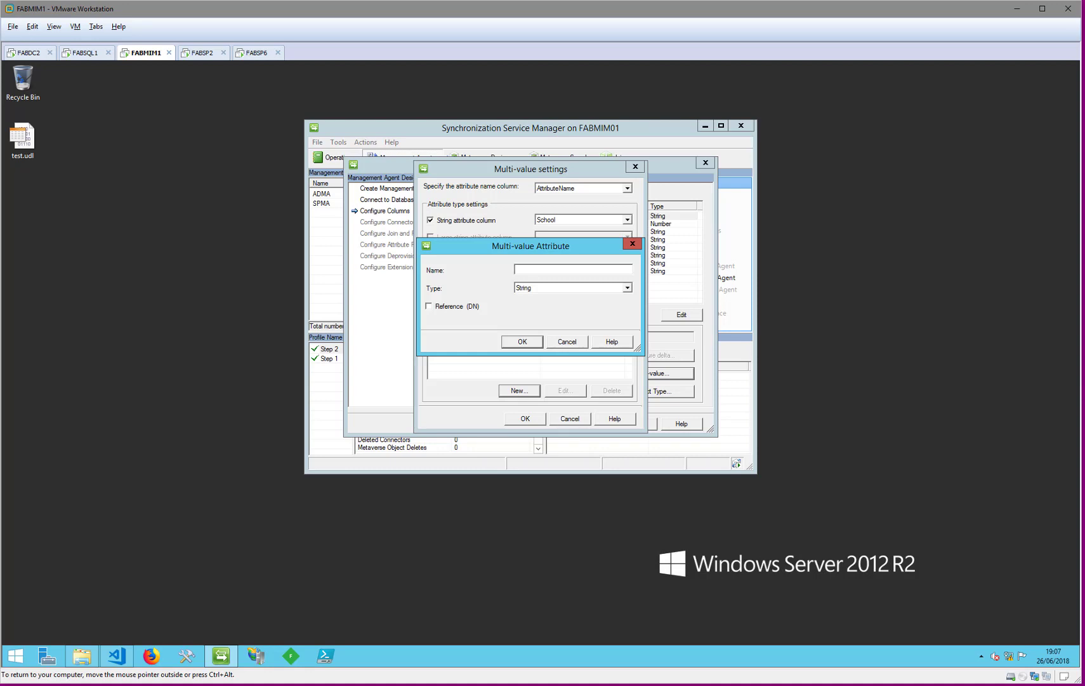
{"action": "type", "text": "School"}
{"action": "key", "text": "Return"}
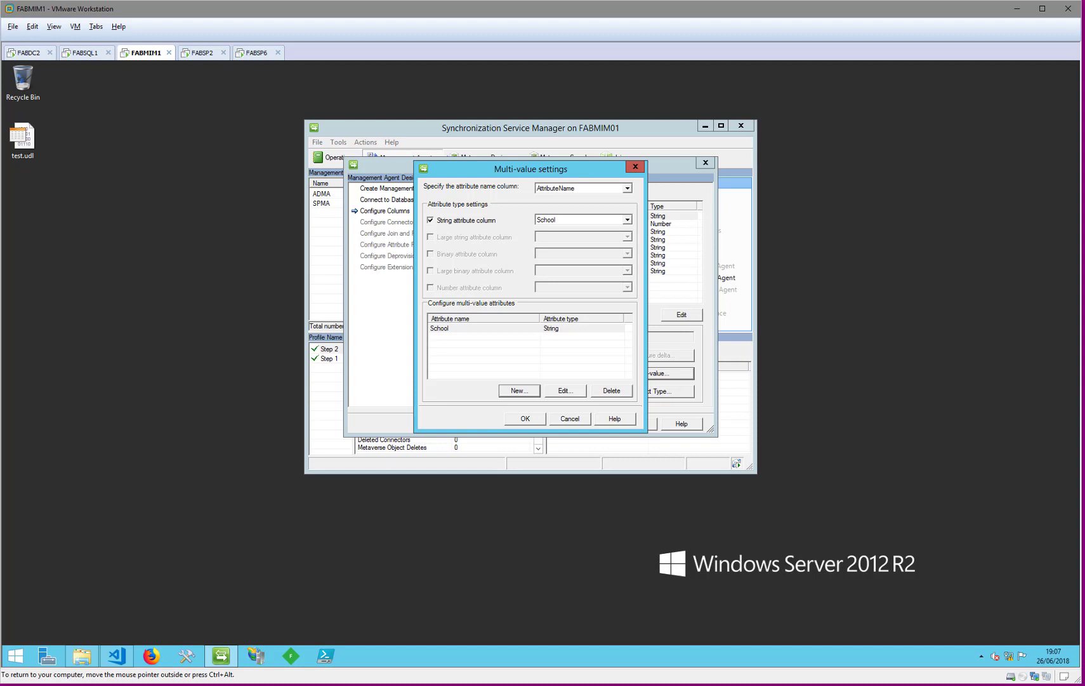
{"action": "left_click", "coordinate": [525, 419]}
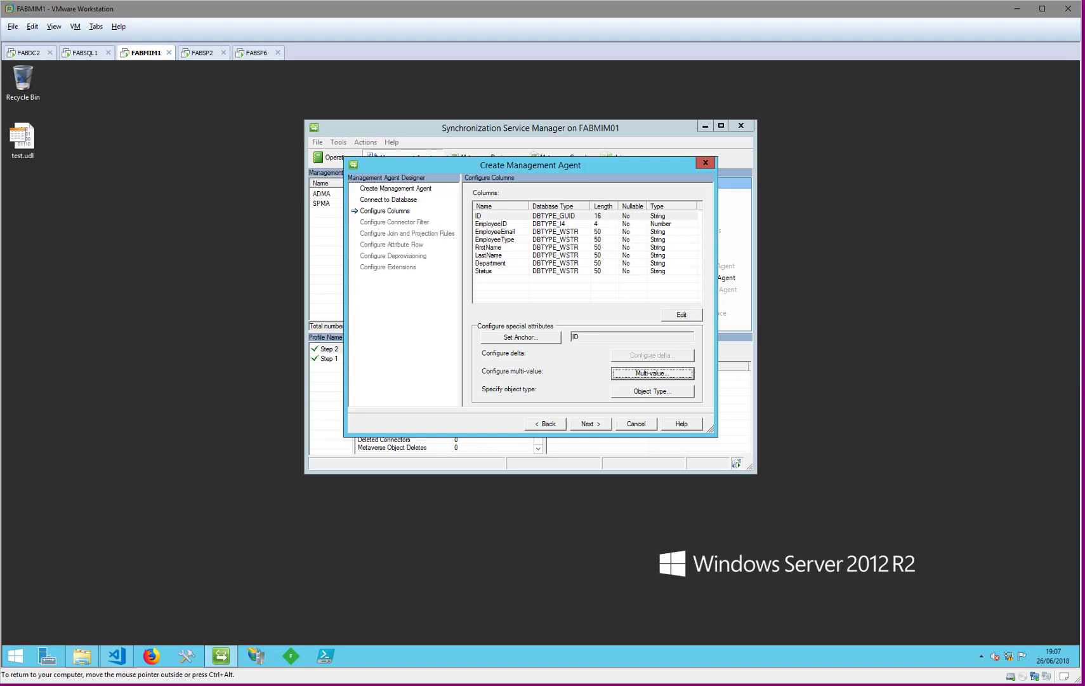
Leave the connector filter unset and add a direct join rule for person mapping EmployeeEmail to the metaverse attribute mail.
{"action": "left_click", "coordinate": [590, 423]}
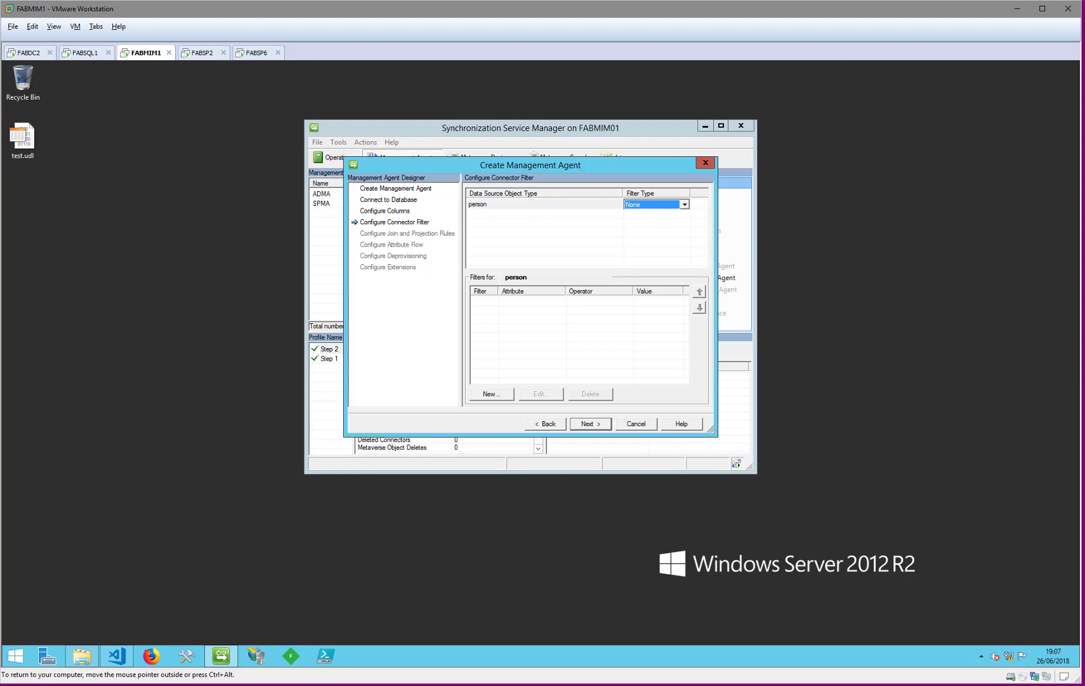
{"action": "key", "text": "Return"}
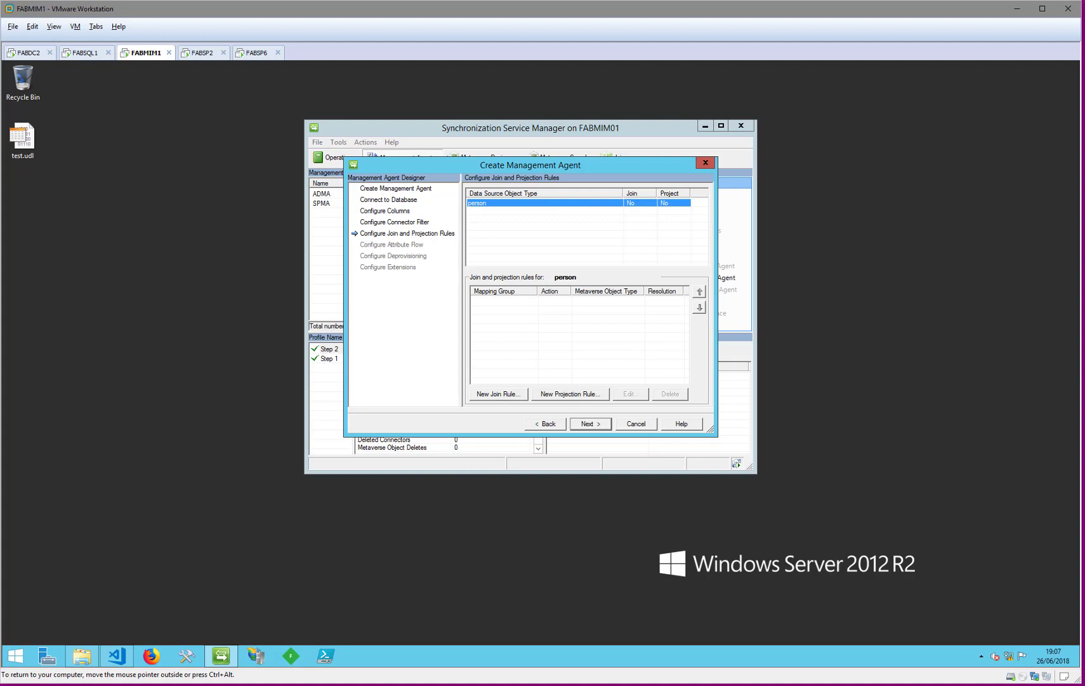
{"action": "left_click", "coordinate": [499, 394]}
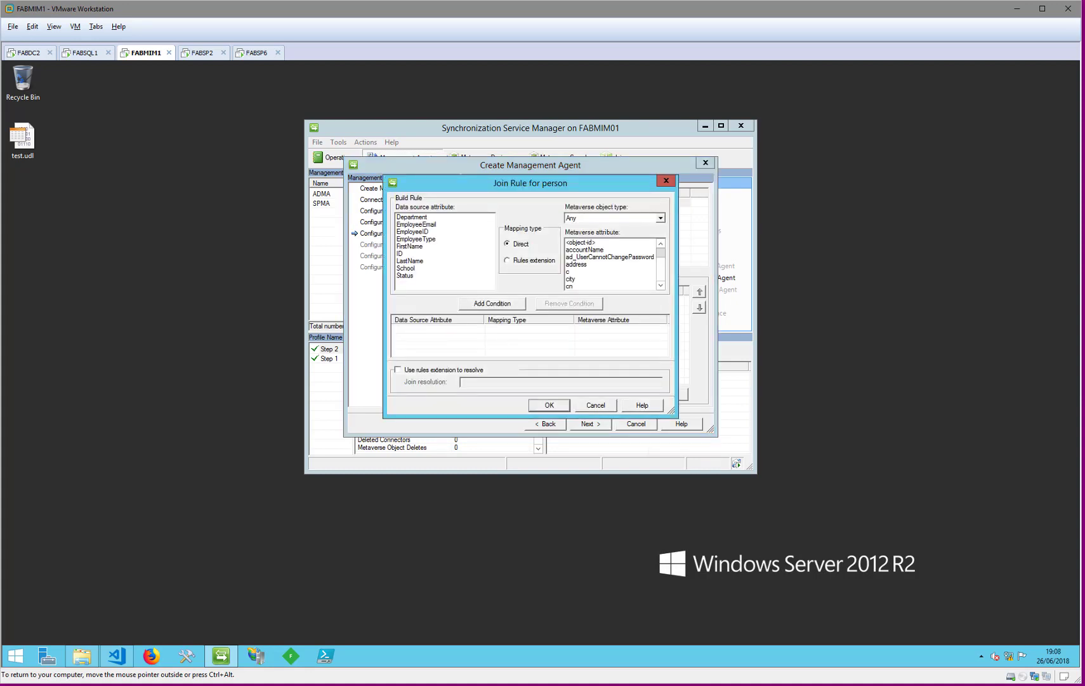
{"action": "left_click", "coordinate": [417, 225]}
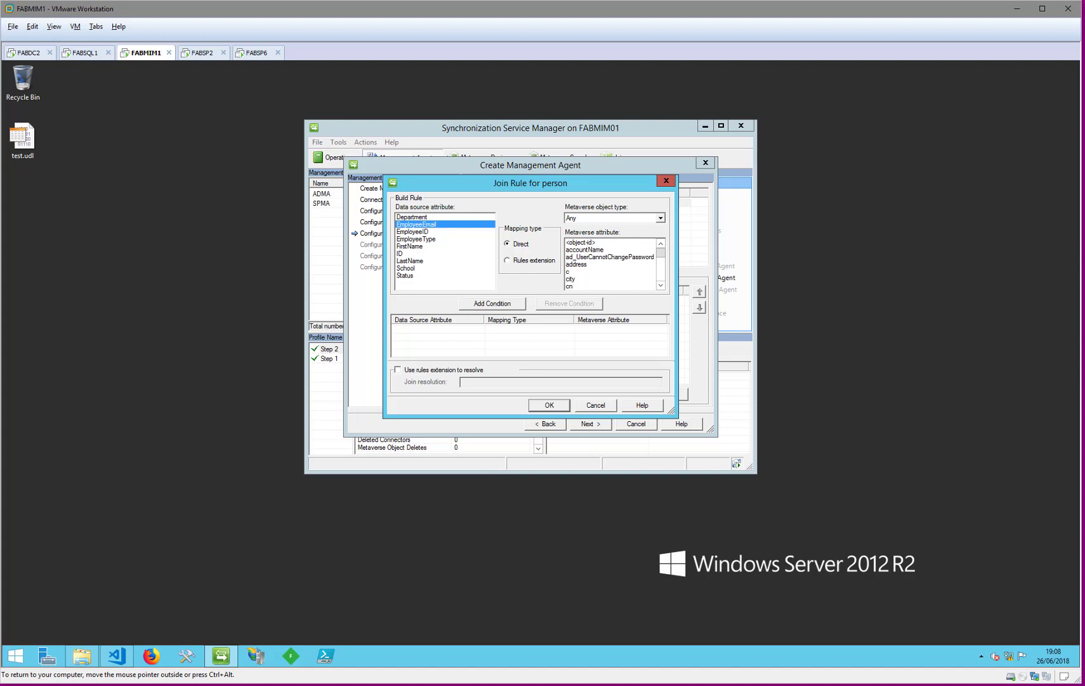
{"action": "left_click", "coordinate": [610, 257]}
{"action": "key", "text": "m"}
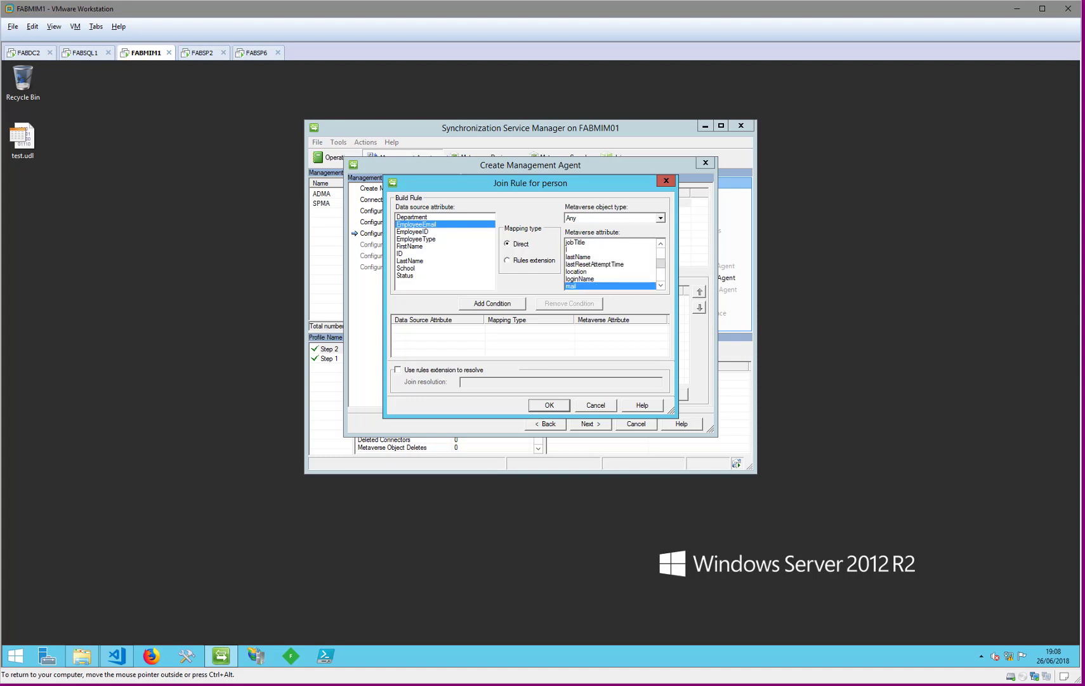
{"action": "left_click", "coordinate": [493, 304]}
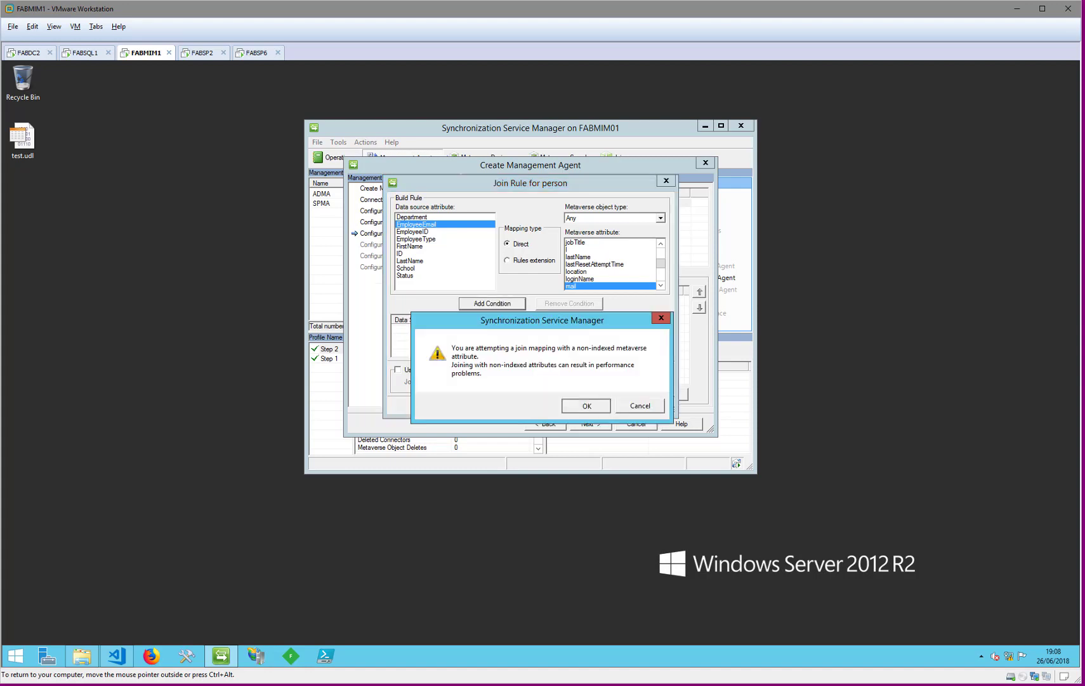
{"action": "key", "text": "Return"}
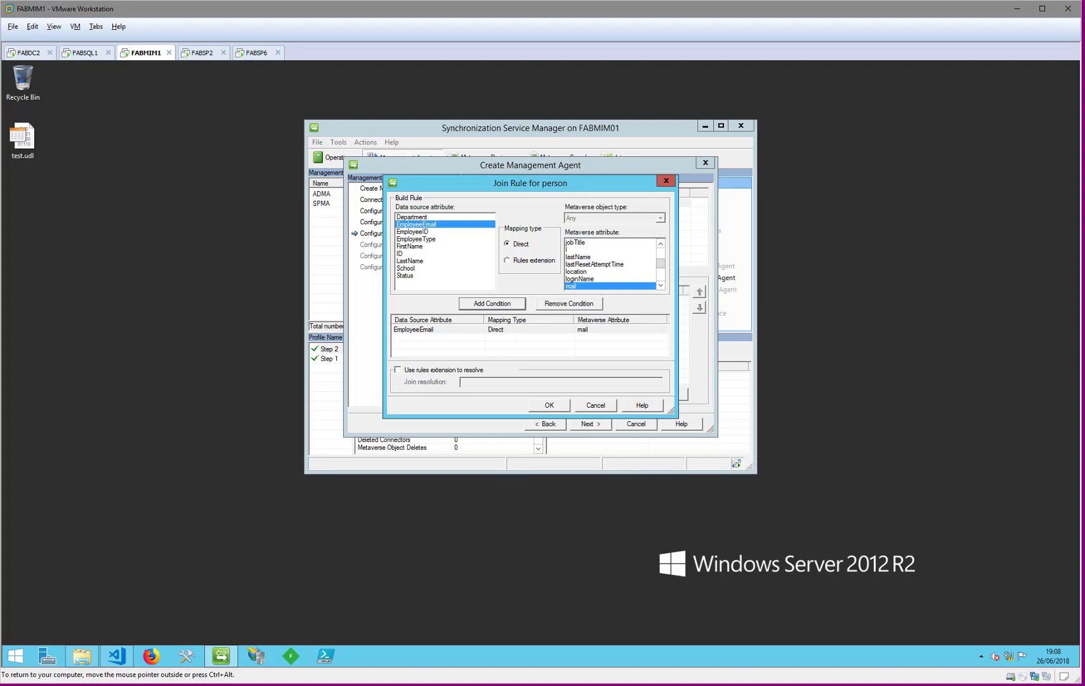
{"action": "key", "text": "Return"}
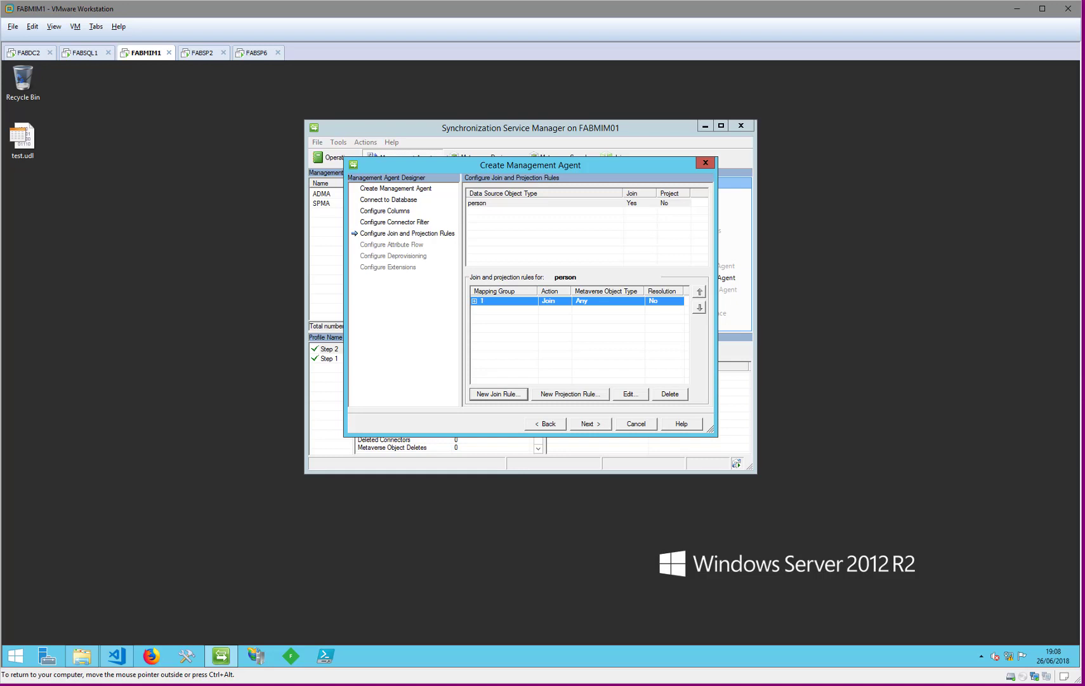
Enlarge the dialog at the attribute flow page and add a direct import flow from Department to the metaverse attribute department.
{"action": "left_click", "coordinate": [591, 424]}
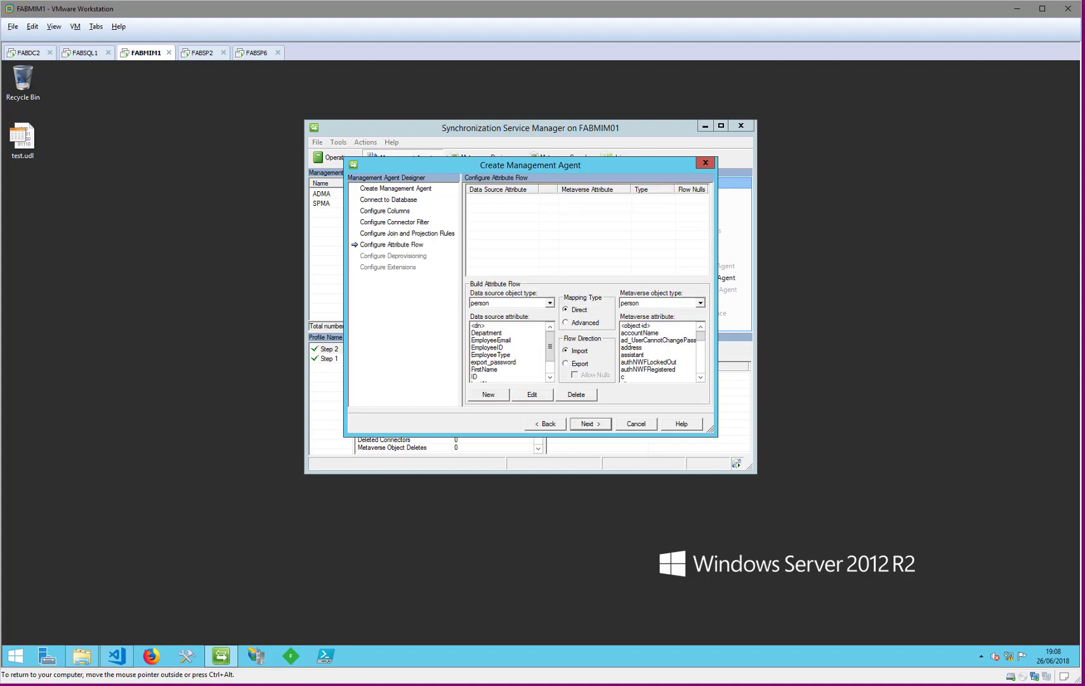
{"action": "left_click_drag", "start_coordinate": [498, 168], "coordinate": [373, 96]}
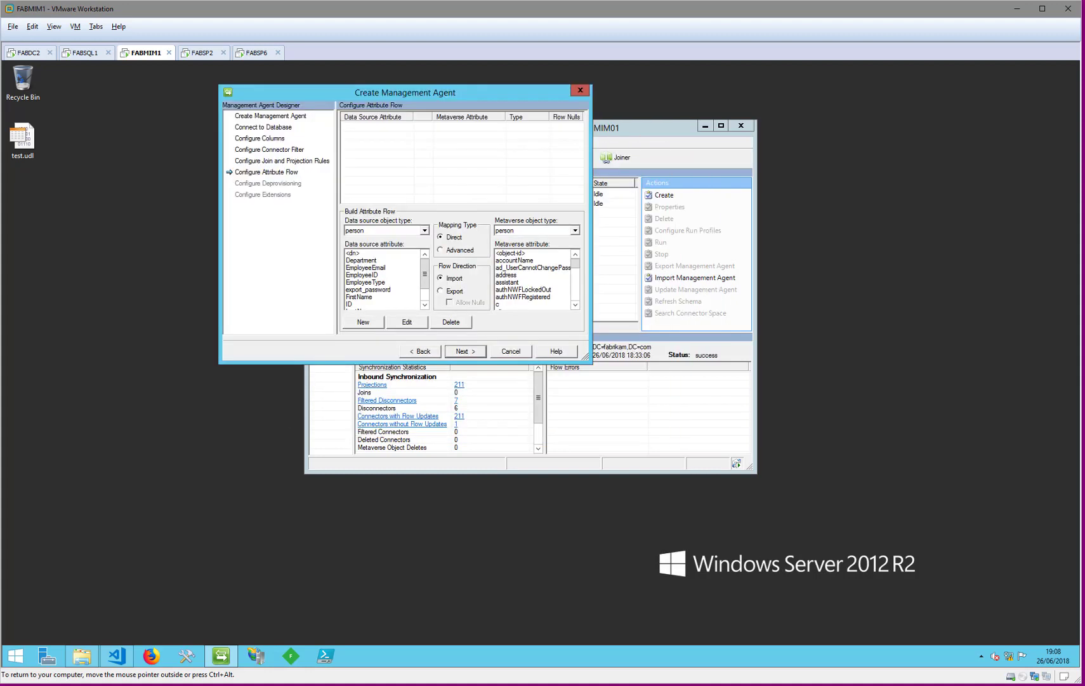
{"action": "left_click_drag", "start_coordinate": [586, 358], "coordinate": [986, 634]}
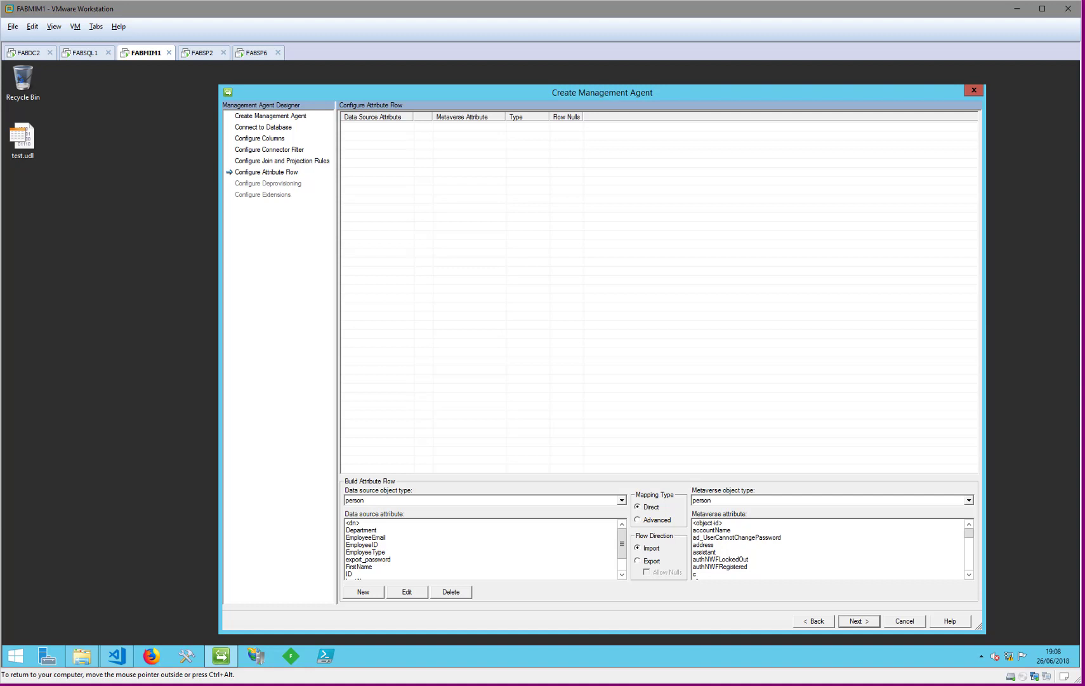
{"action": "left_click", "coordinate": [361, 530]}
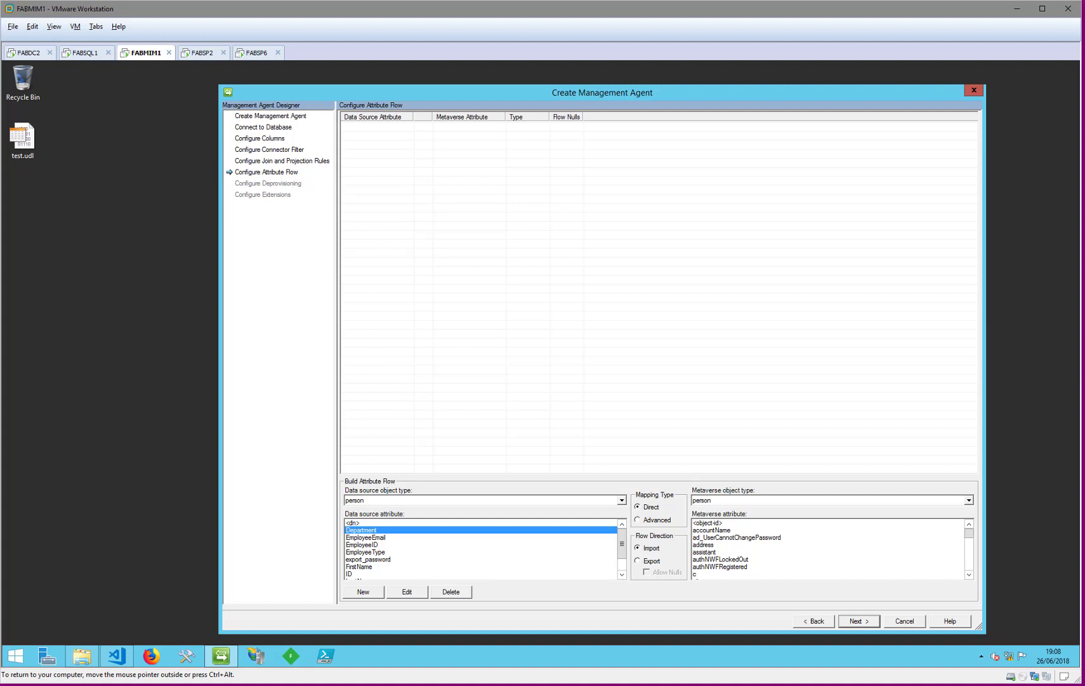
{"action": "left_click", "coordinate": [703, 545]}
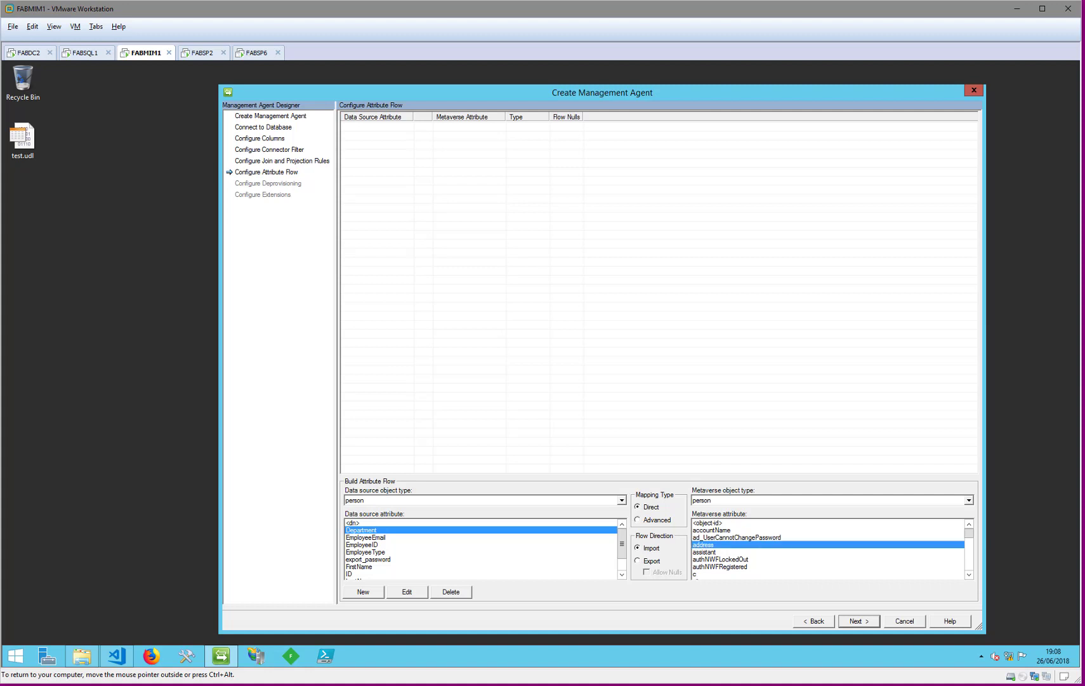
{"action": "key", "text": "d"}
{"action": "scroll", "coordinate": [828, 548], "scroll_direction": "down", "scroll_amount": 1}
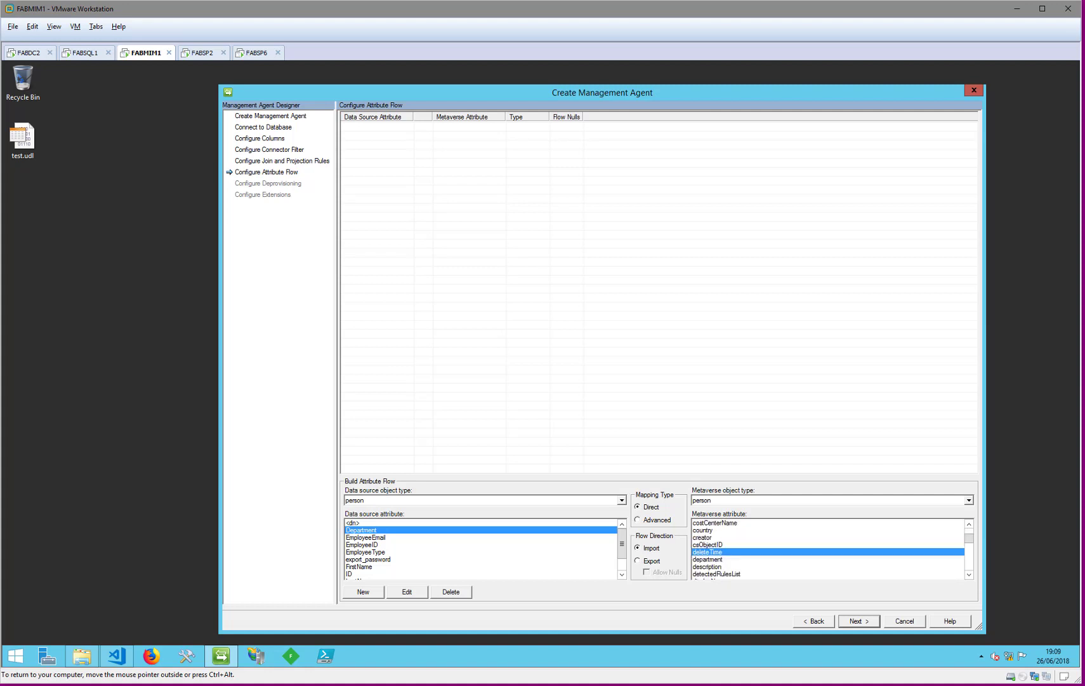
{"action": "left_click", "coordinate": [708, 560]}
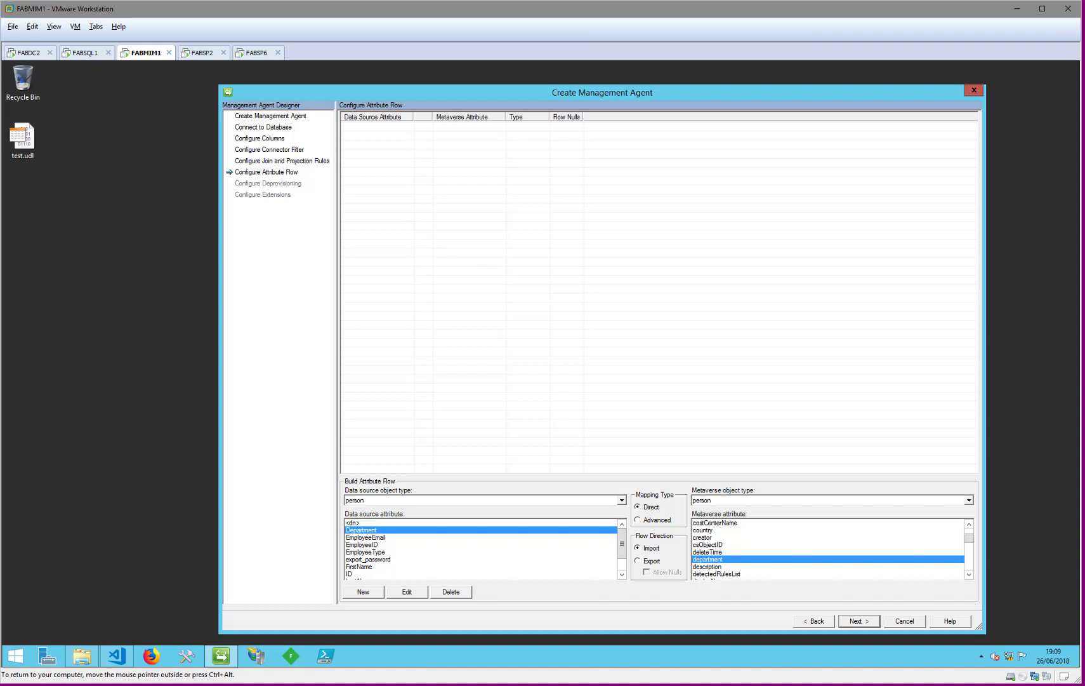
{"action": "left_click", "coordinate": [363, 591]}
{"action": "left_click_drag", "start_coordinate": [414, 117], "coordinate": [472, 117]}
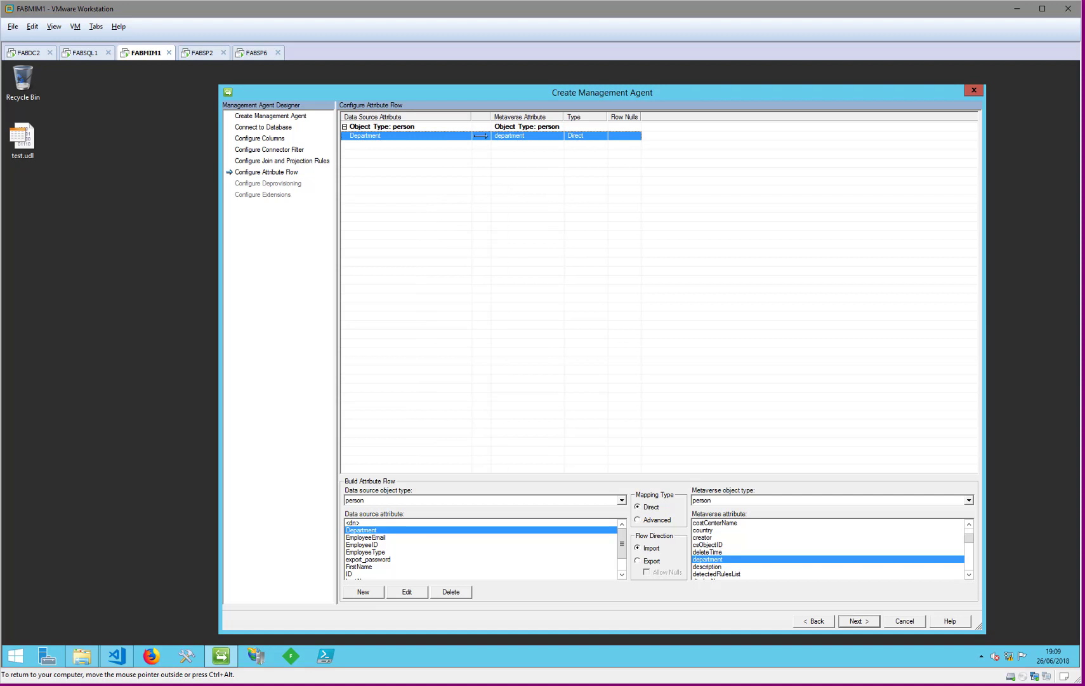
Add a direct import flow from EmployeeID to the metaverse attribute SPS-EmployeeID.
{"action": "left_click", "coordinate": [363, 545]}
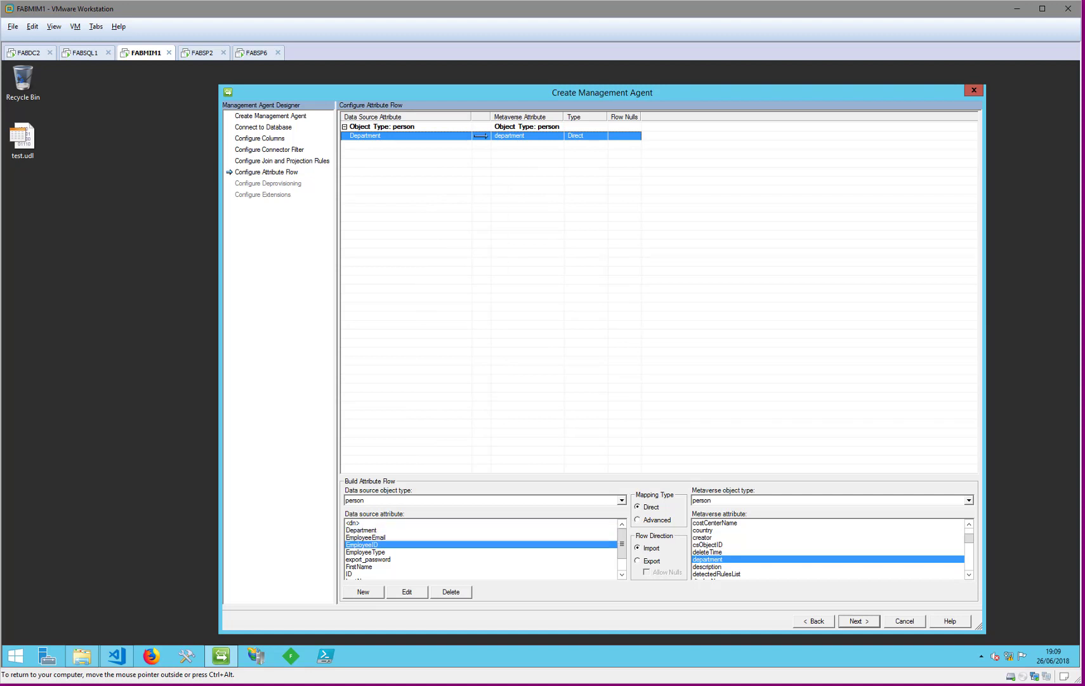
{"action": "left_click", "coordinate": [708, 566]}
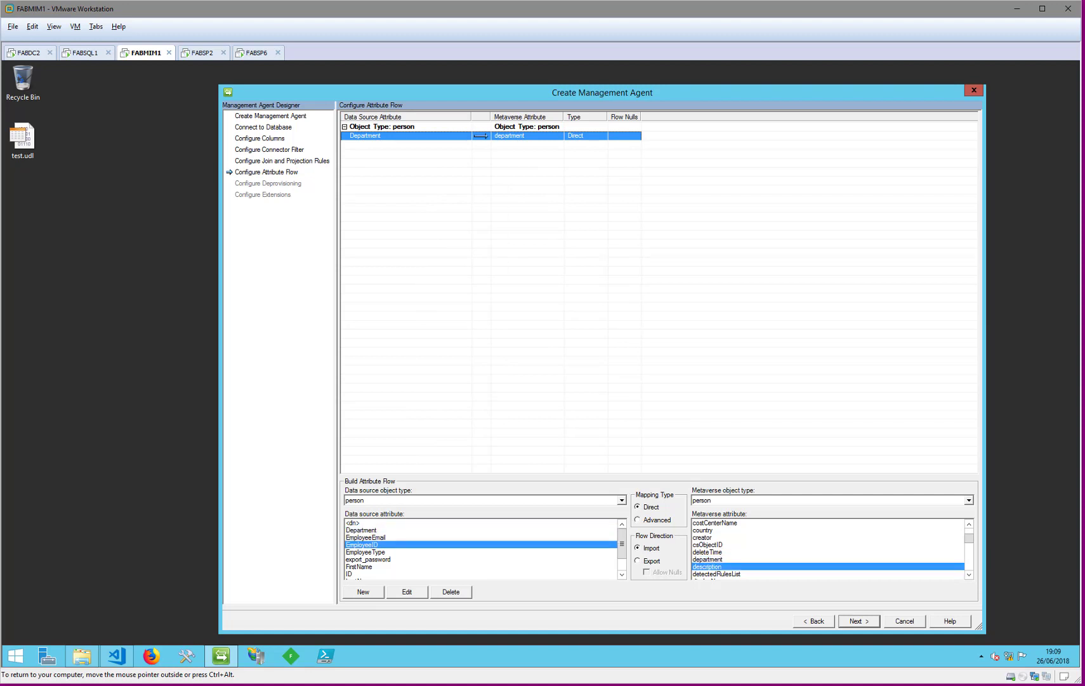
{"action": "scroll", "coordinate": [829, 549], "scroll_direction": "down", "scroll_amount": 10}
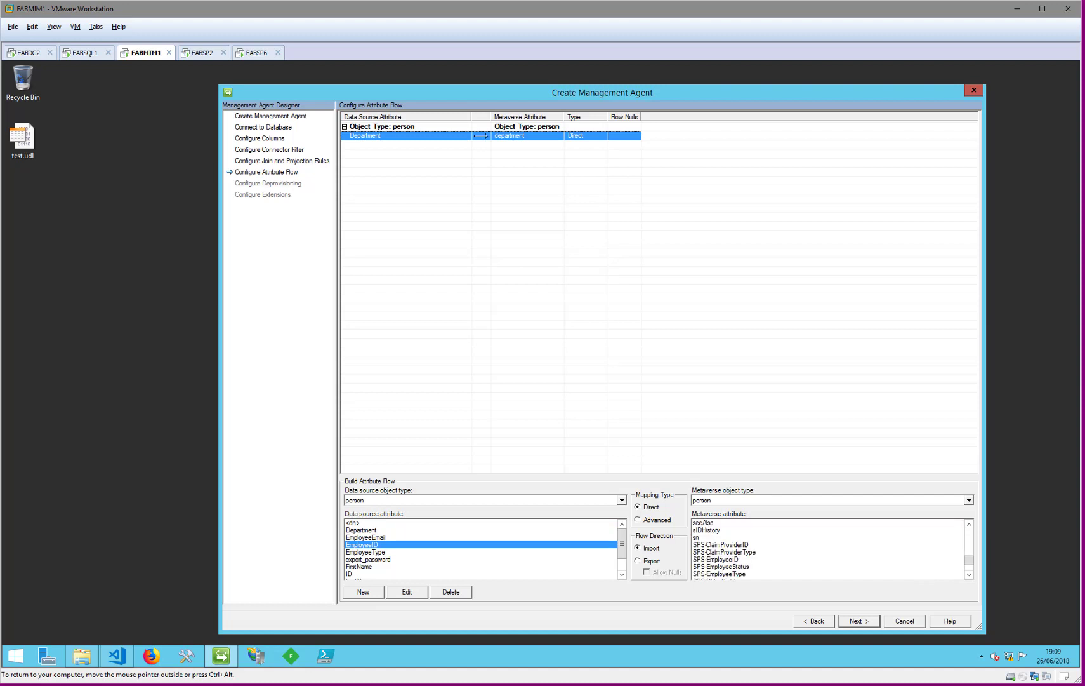
{"action": "left_click", "coordinate": [716, 559]}
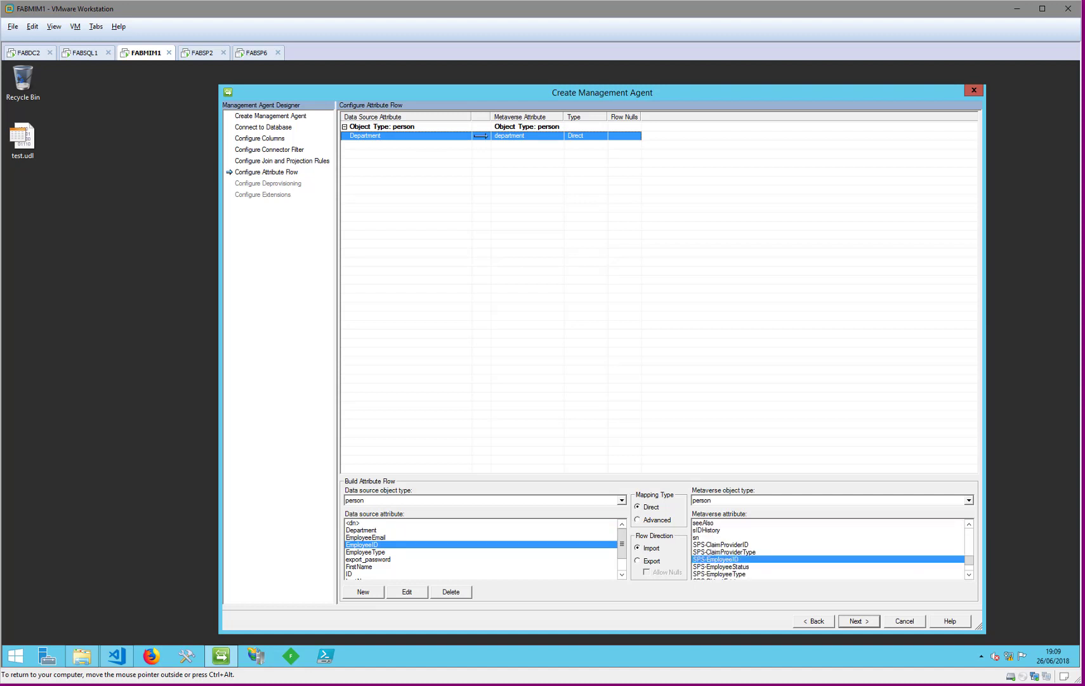
{"action": "left_click", "coordinate": [363, 591]}
Add a direct import flow from EmployeeType to the metaverse attribute SPS-EmployeeType.
{"action": "left_click", "coordinate": [365, 552]}
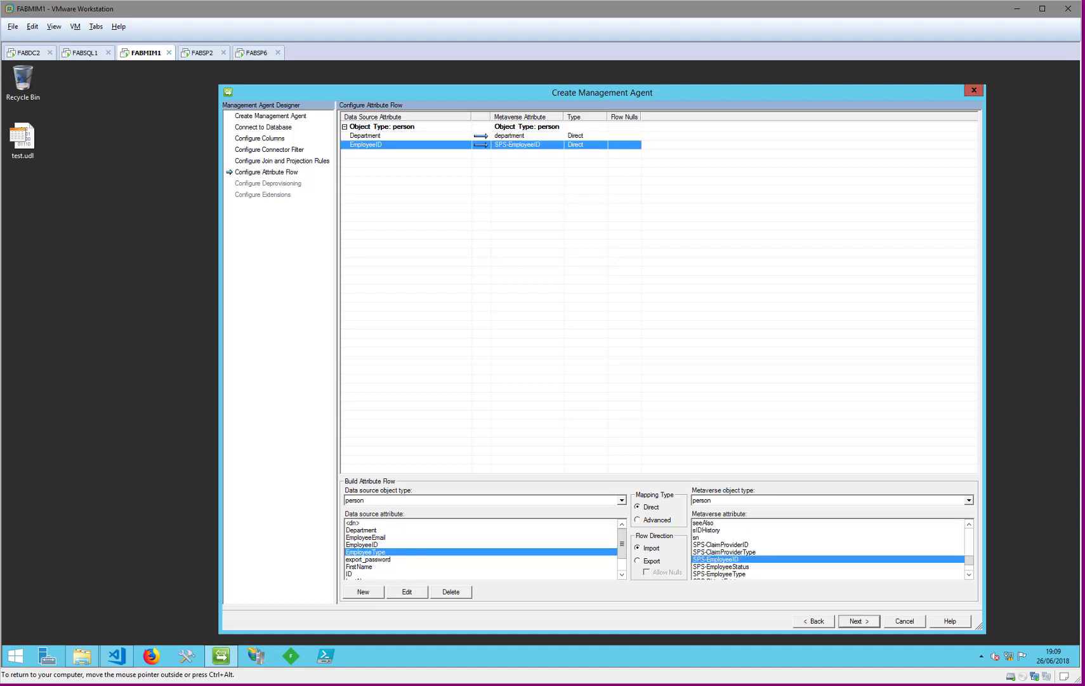
{"action": "left_click", "coordinate": [721, 566]}
{"action": "left_click", "coordinate": [719, 574]}
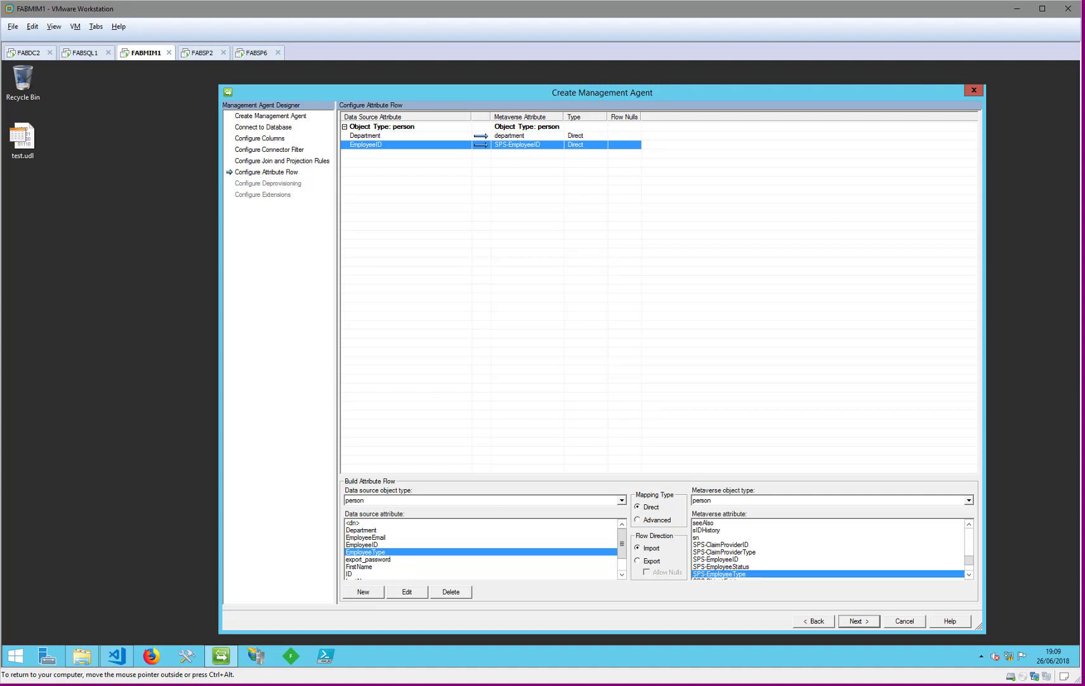
{"action": "left_click", "coordinate": [363, 591]}
Add a direct import flow from Status to the metaverse attribute SPS-EmployeeStatus.
{"action": "scroll", "coordinate": [481, 549], "scroll_direction": "down", "scroll_amount": 1}
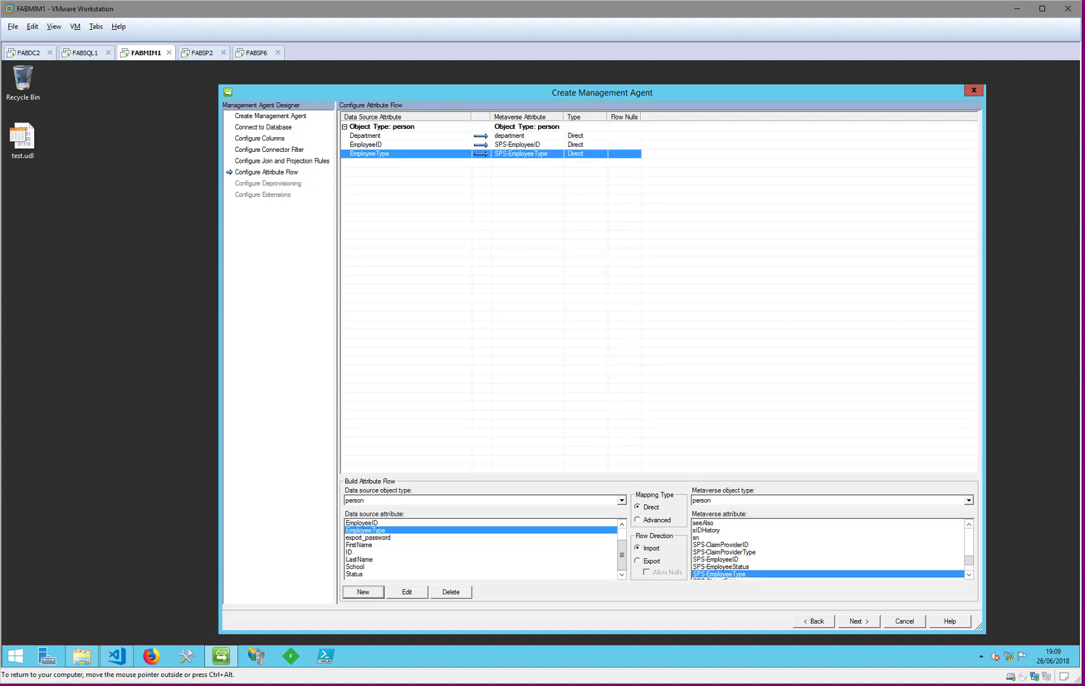
{"action": "left_click", "coordinate": [354, 573]}
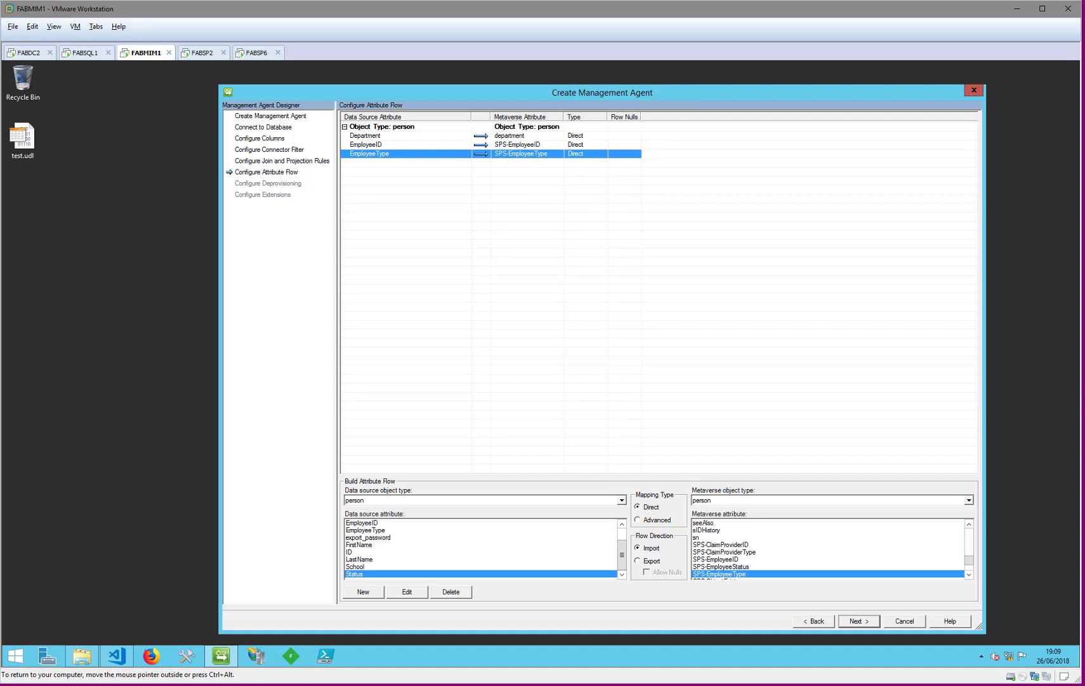
{"action": "left_click", "coordinate": [969, 574]}
{"action": "left_click", "coordinate": [969, 575]}
{"action": "left_click", "coordinate": [969, 575]}
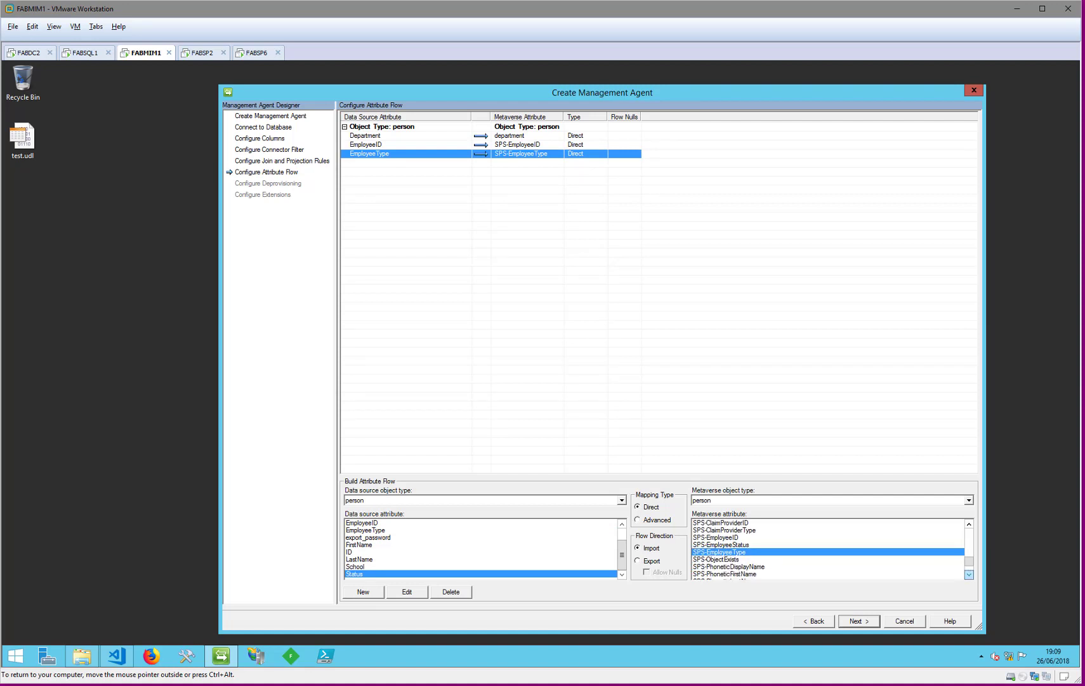
{"action": "left_click", "coordinate": [969, 575]}
{"action": "left_click", "coordinate": [721, 537]}
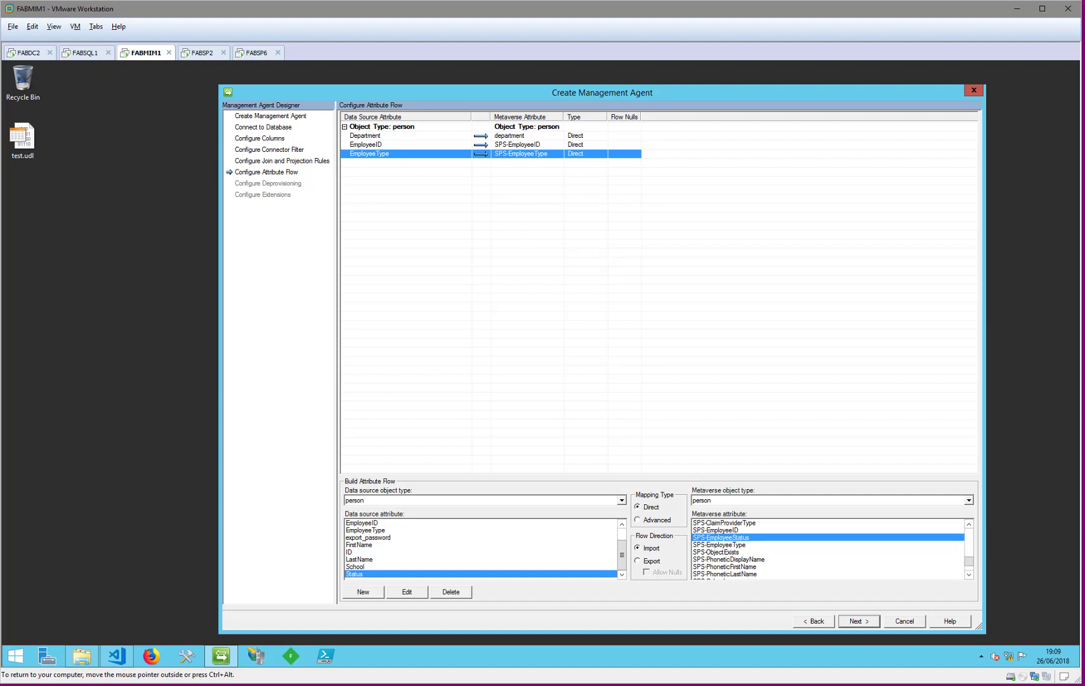
{"action": "left_click", "coordinate": [363, 590]}
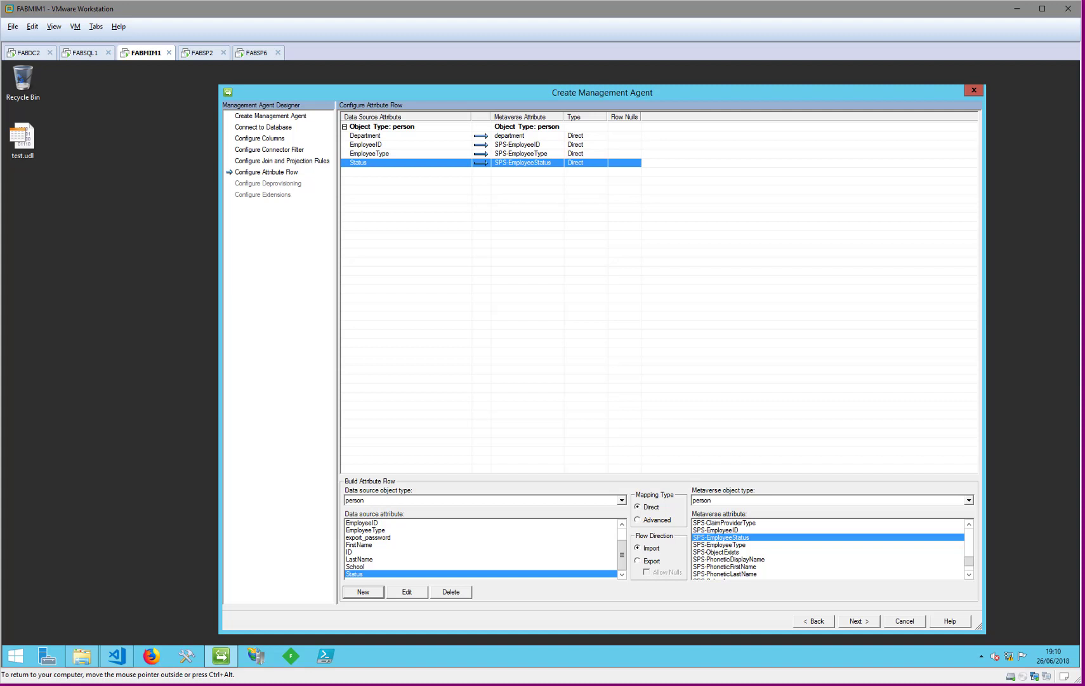
Add a direct import flow from School to the metaverse attribute SPS-School.
{"action": "left_click", "coordinate": [355, 566]}
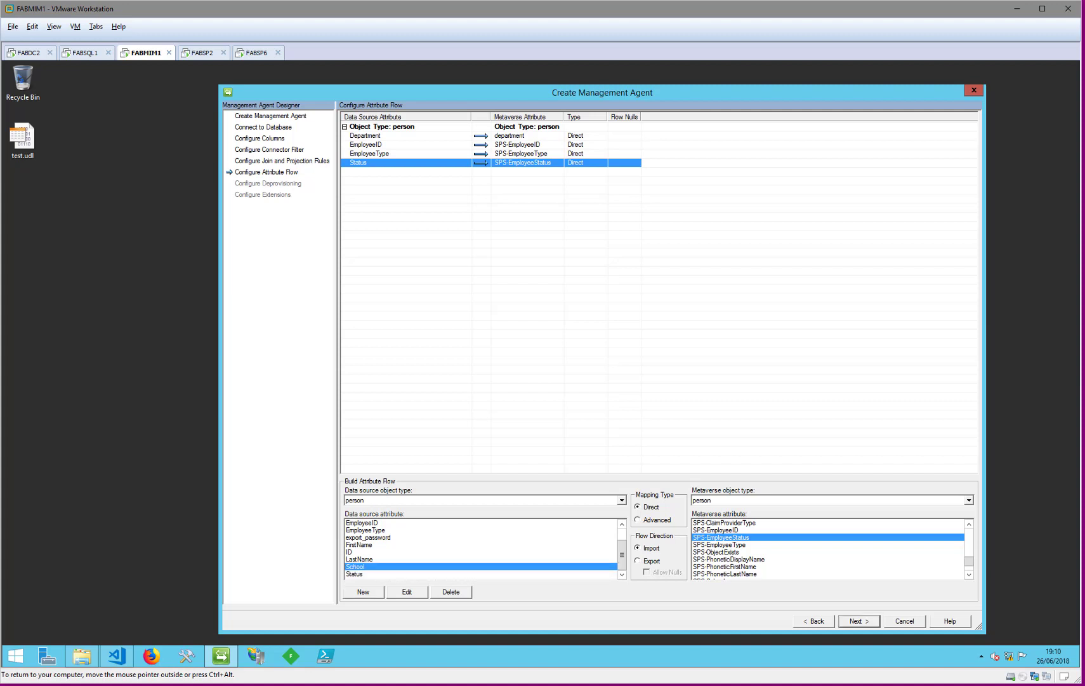
{"action": "left_click", "coordinate": [970, 574]}
{"action": "left_click", "coordinate": [970, 575]}
{"action": "left_click", "coordinate": [969, 575]}
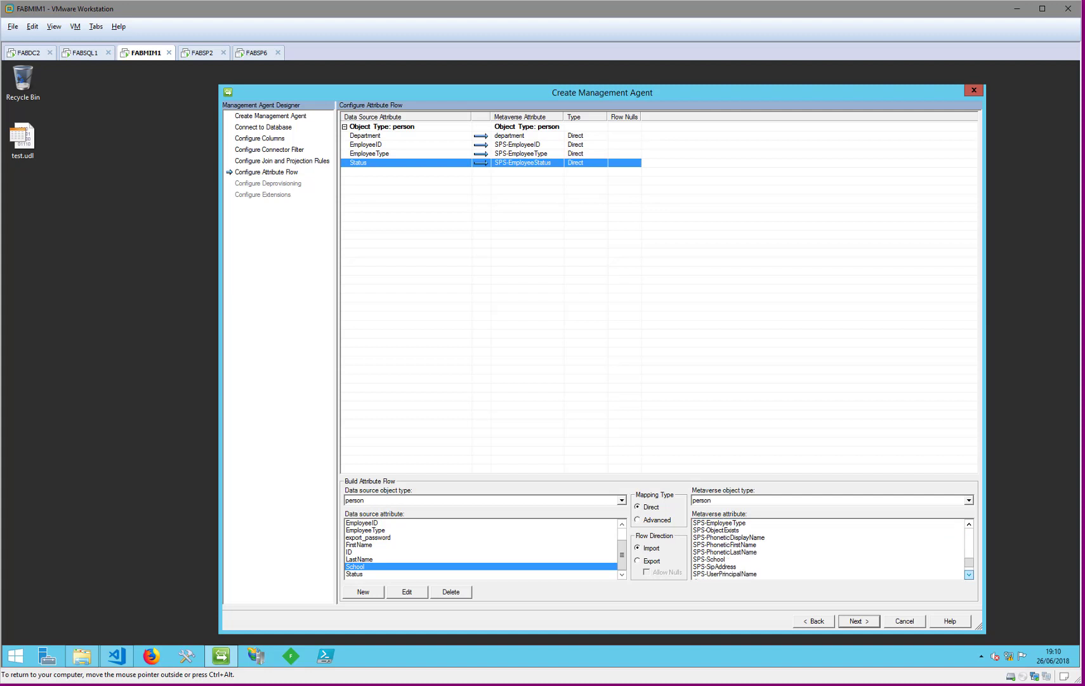
{"action": "left_click", "coordinate": [710, 559]}
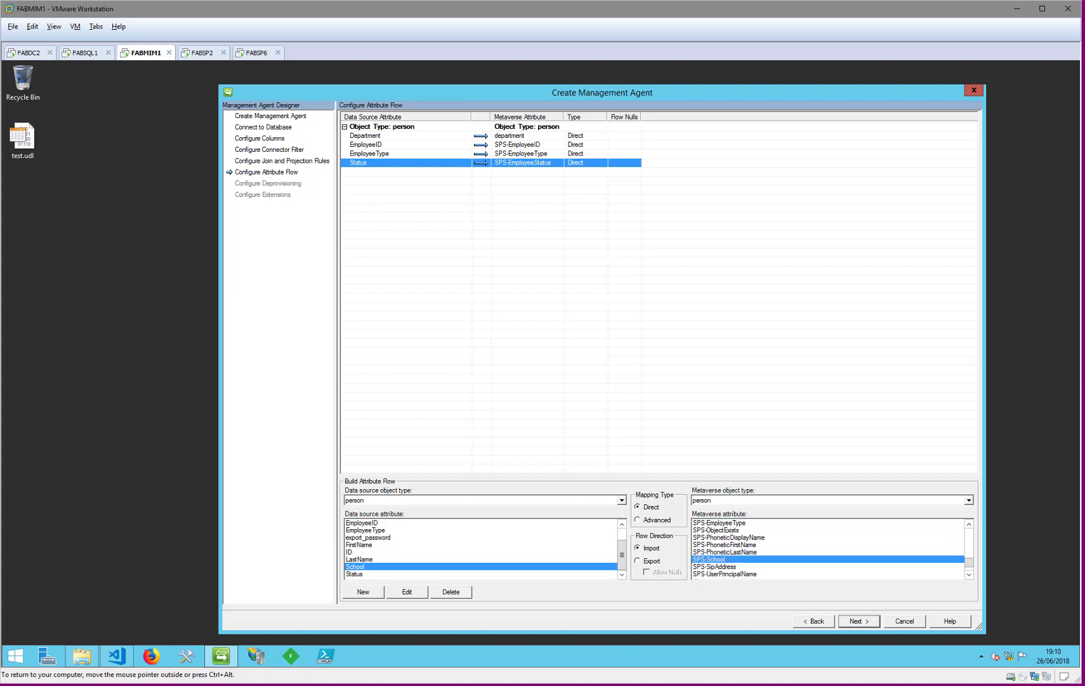
{"action": "left_click", "coordinate": [363, 592]}
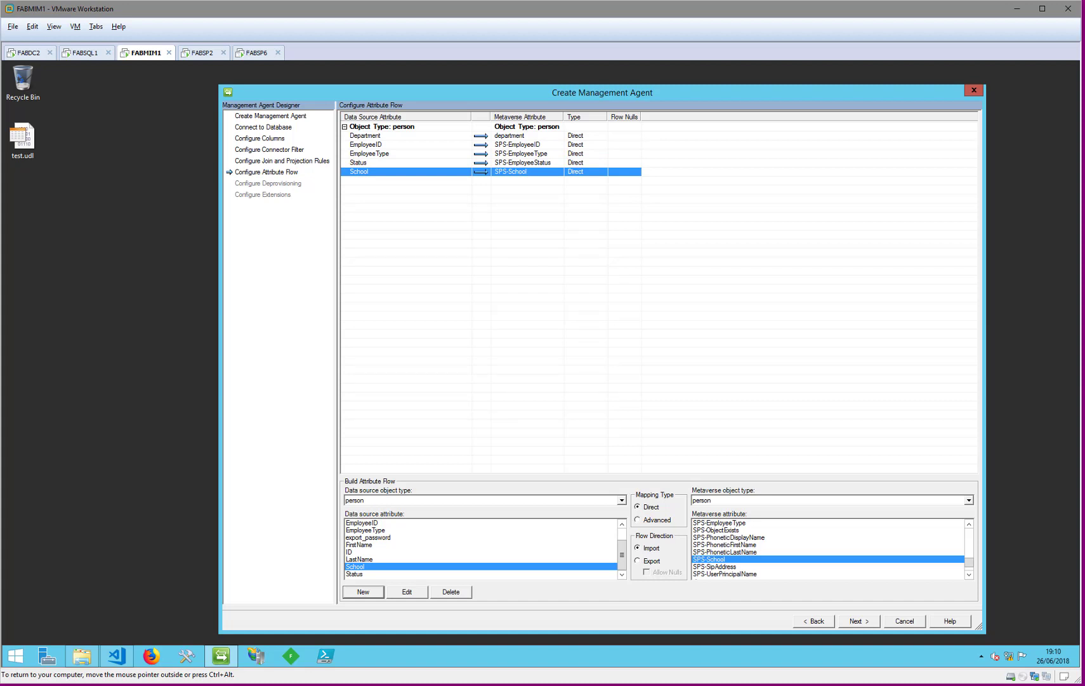
Leave the deprovisioning and extension settings at their defaults and finish creating the management agent.
{"action": "left_click", "coordinate": [859, 621]}
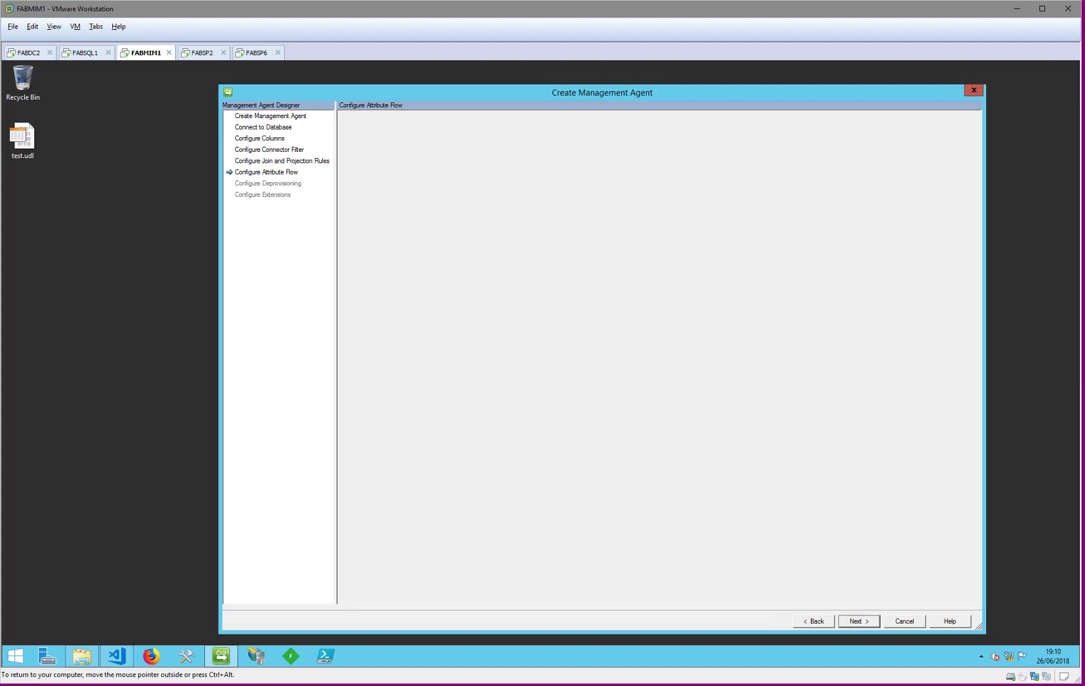
{"action": "left_click", "coordinate": [859, 620]}
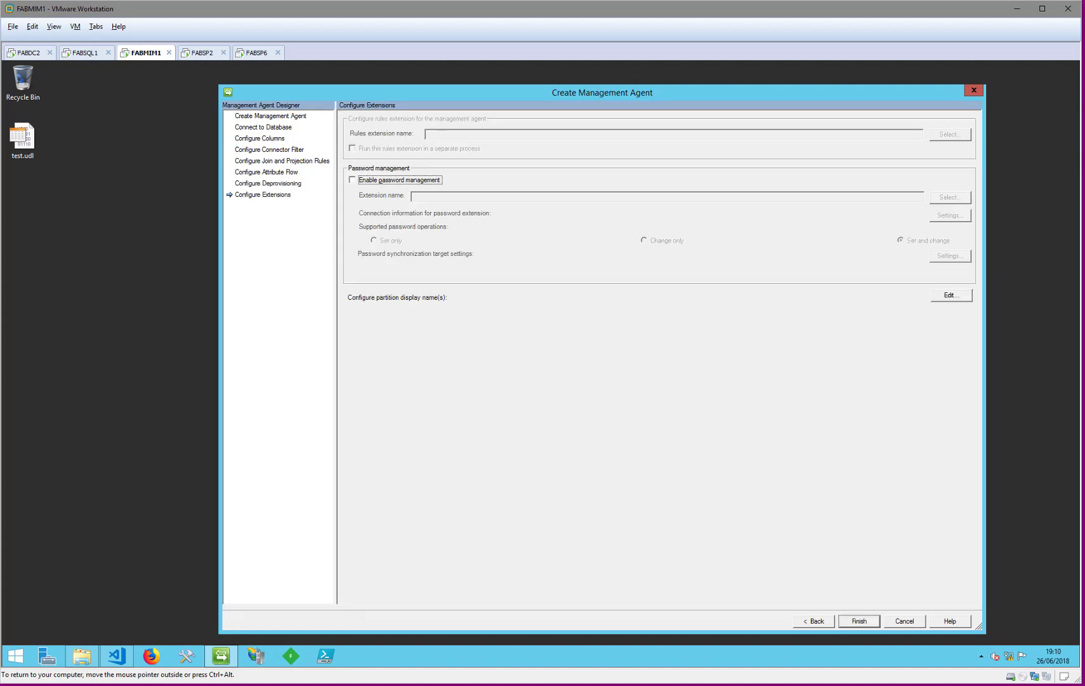
{"action": "left_click", "coordinate": [859, 621]}
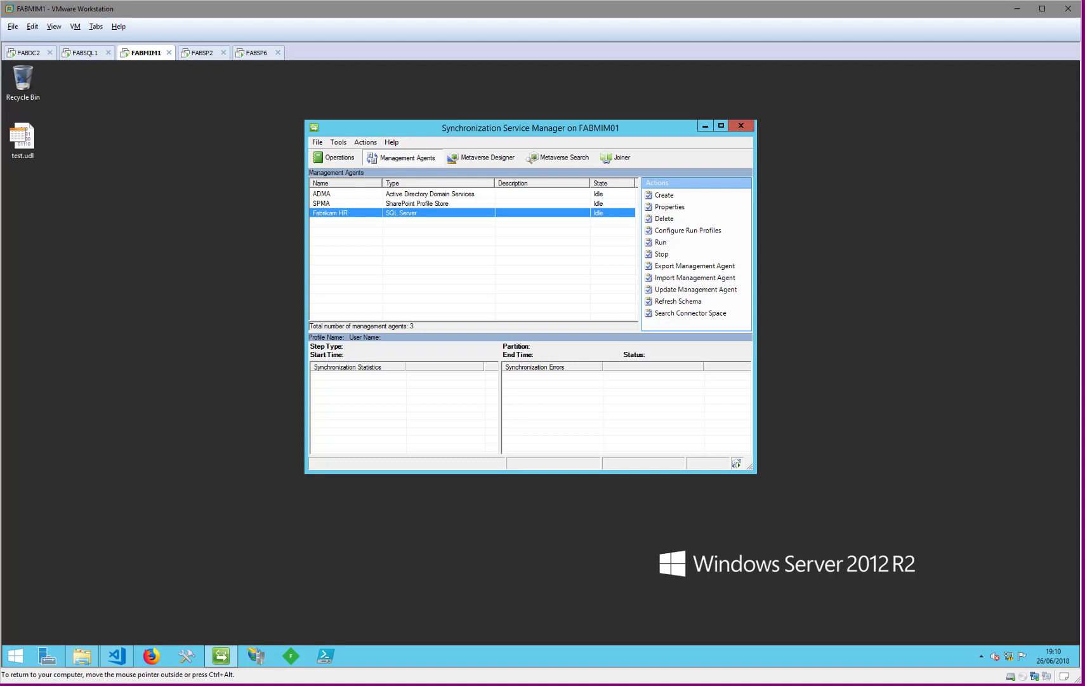
Create a run profile named FullSync for the Fabrikam HR agent with a Full Synchronization step on the default partition.
{"action": "right_click", "coordinate": [330, 213]}
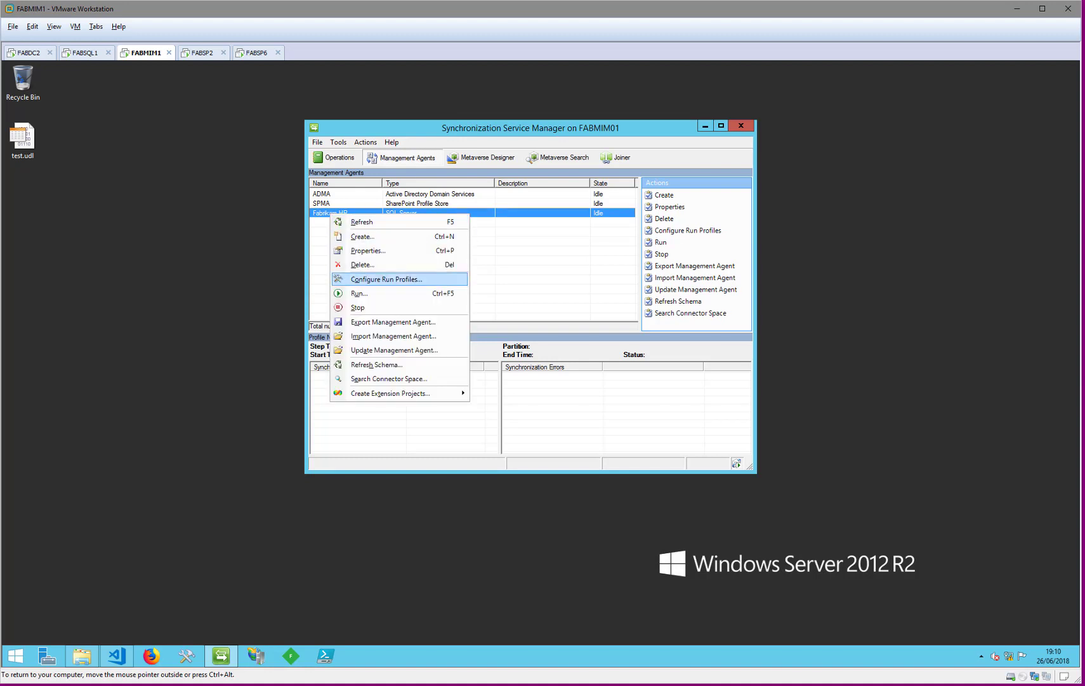
{"action": "left_click", "coordinate": [386, 280]}
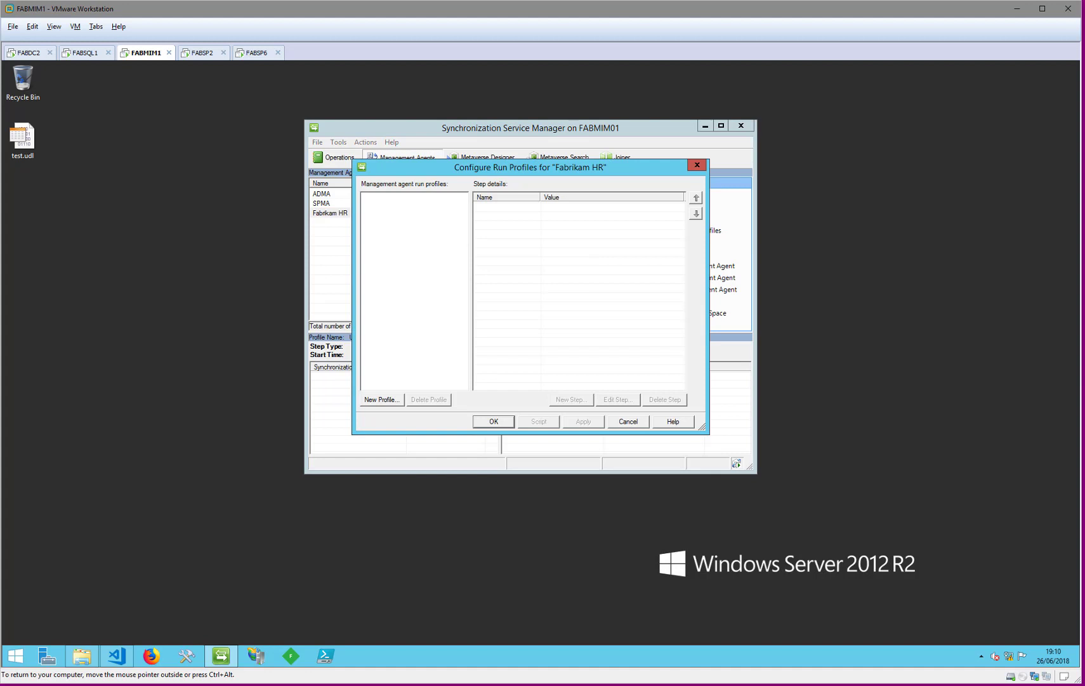
{"action": "left_click", "coordinate": [382, 399]}
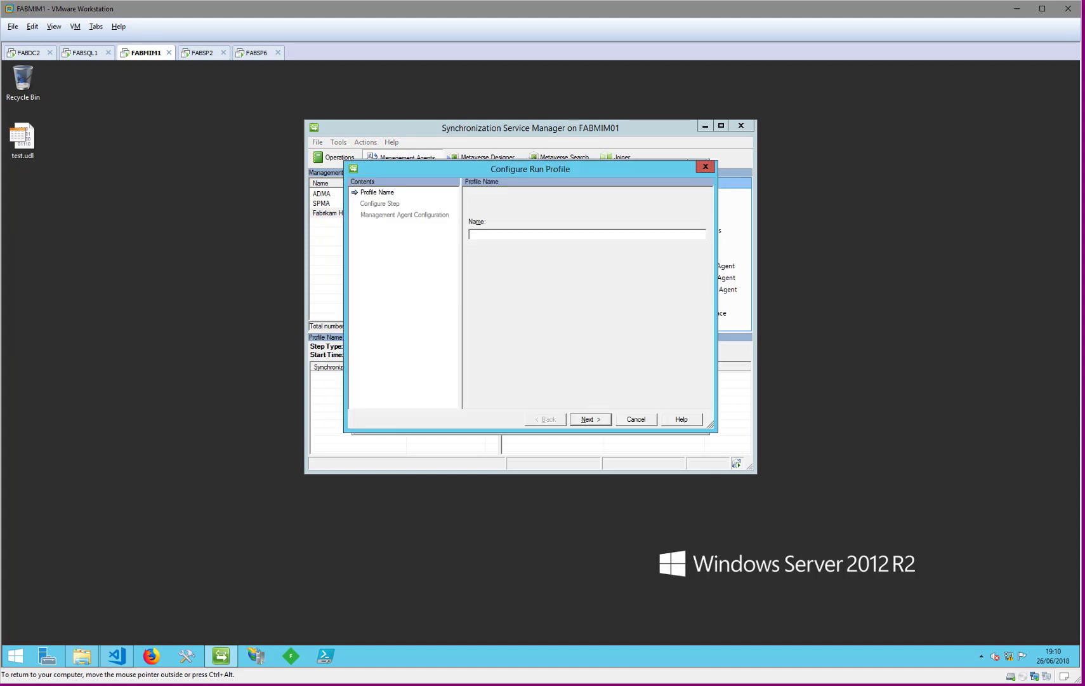
{"action": "type", "text": "Fu"}
{"action": "type", "text": "ll Import"}
{"action": "key", "text": "Return"}
{"action": "left_click", "coordinate": [689, 240]}
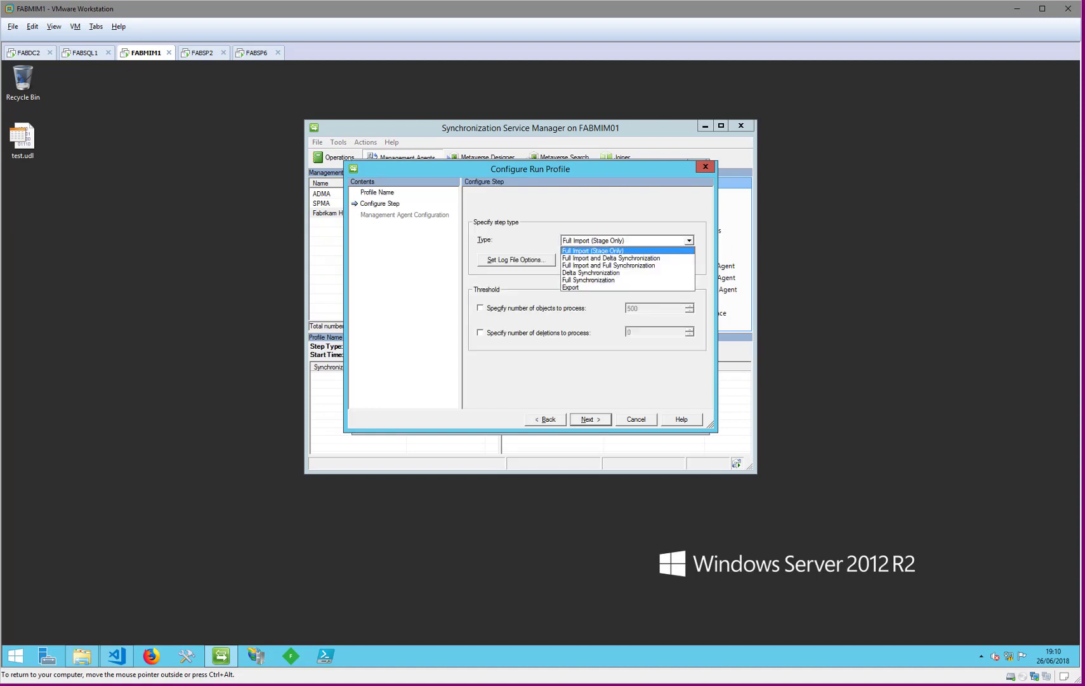
{"action": "left_click", "coordinate": [596, 279]}
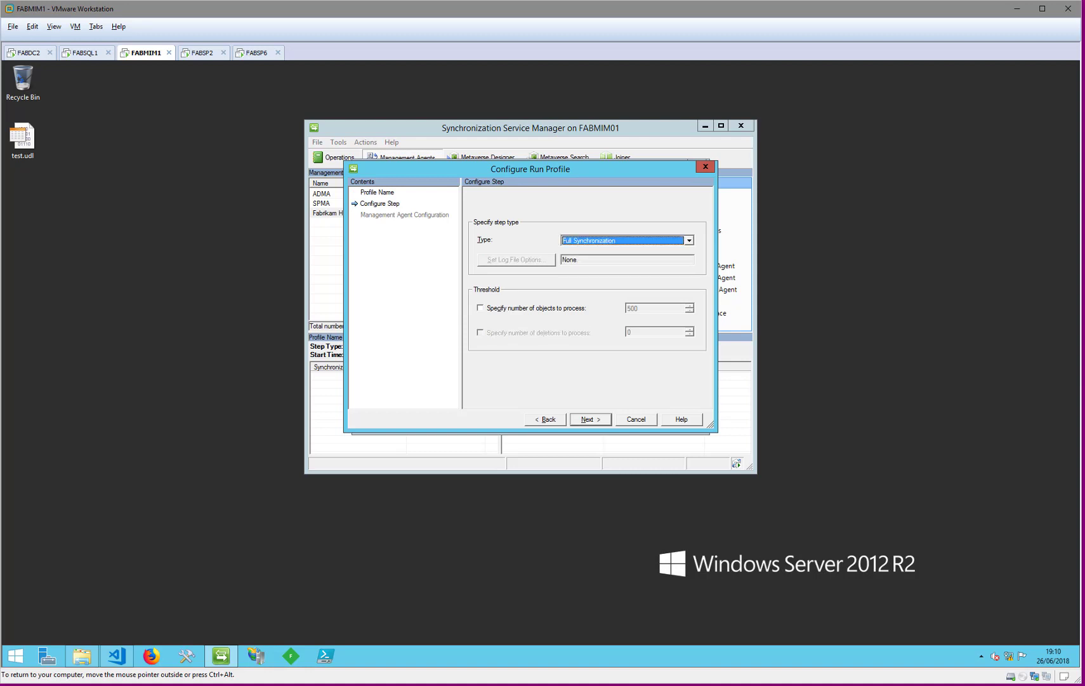
{"action": "key", "text": "Return"}
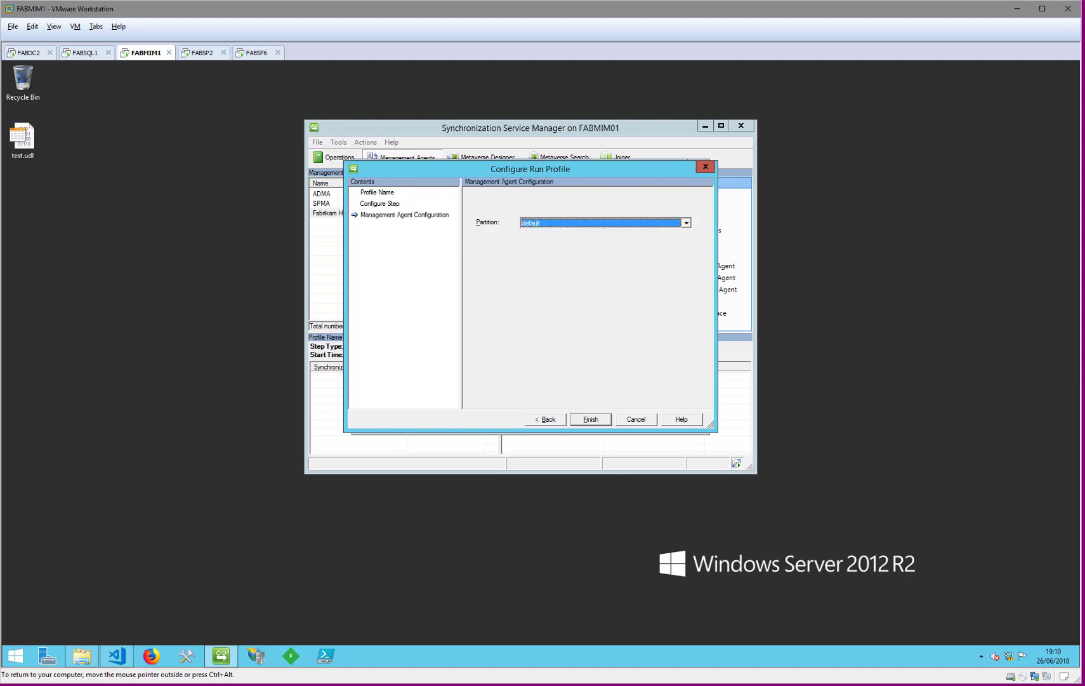
{"action": "key", "text": "Return"}
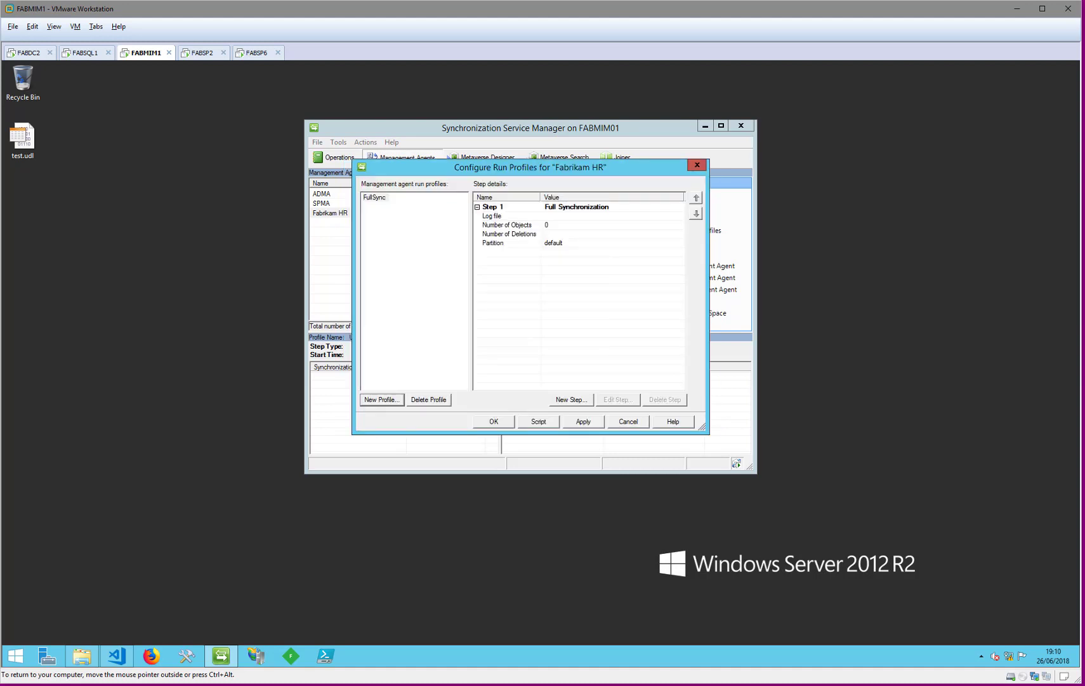
Add a run profile named Full Import with a Full Import (Stage Only) step on the default partition.
{"action": "key", "text": "Return"}
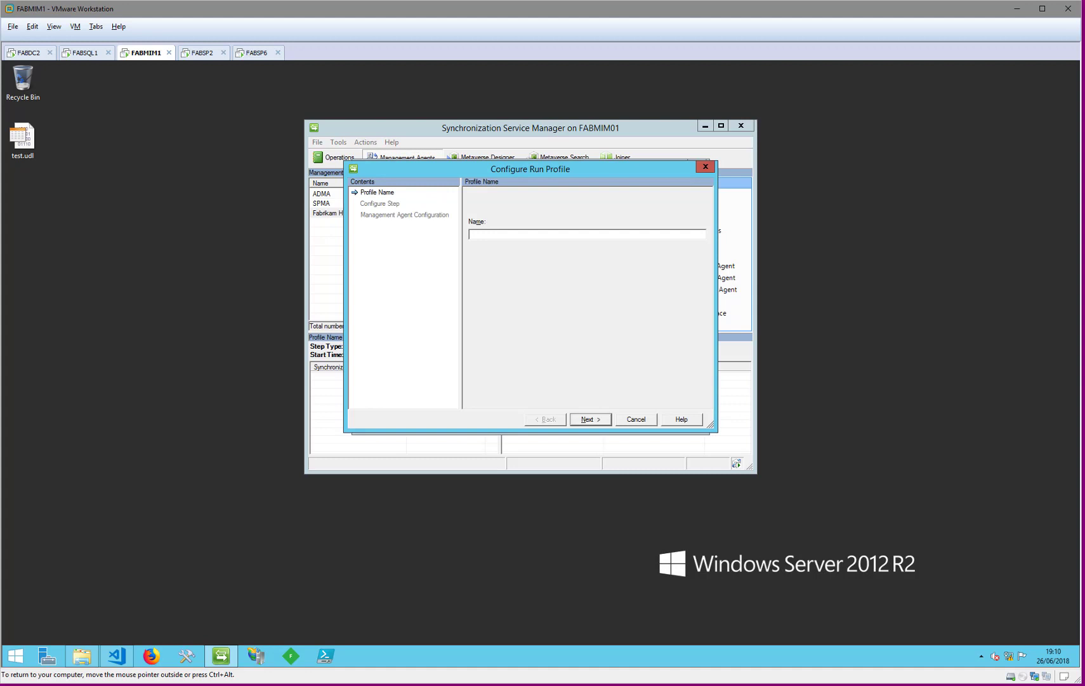
{"action": "type", "text": "Full Import"}
{"action": "key", "text": "Return"}
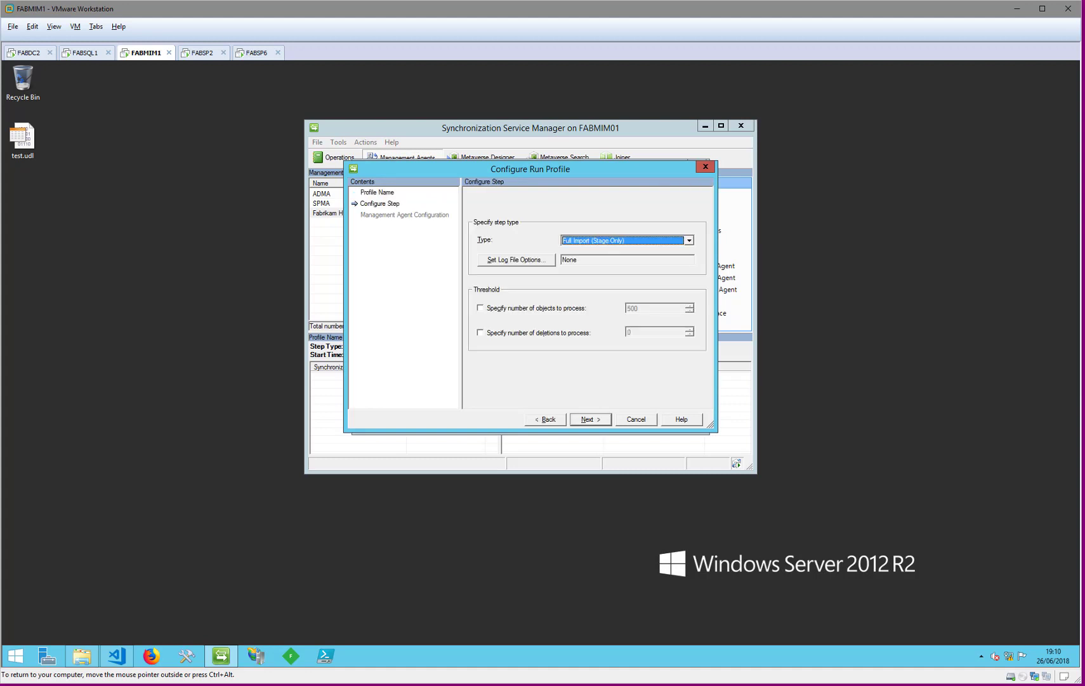
{"action": "key", "text": "Return"}
{"action": "key", "text": "Return"}
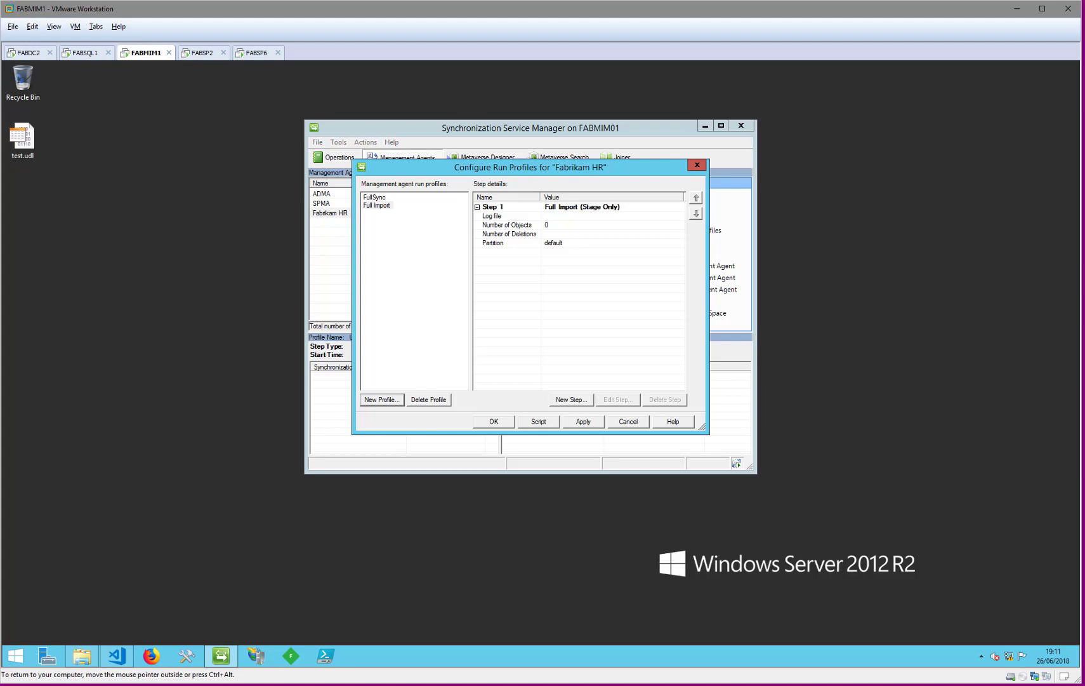
Add a run profile named Full Import and Full Sync with a Full Import and Full Synchronization step, and save the Fabrikam HR run profiles.
{"action": "left_click", "coordinate": [382, 399]}
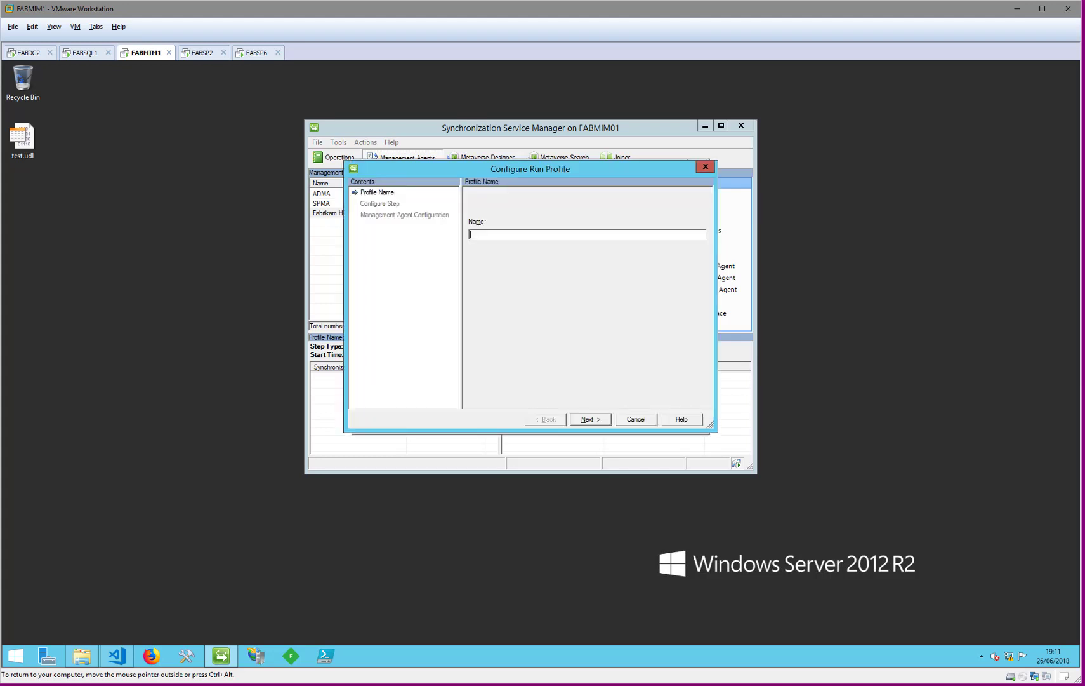
{"action": "type", "text": "Full Import and Full Sync"}
{"action": "key", "text": "Return"}
{"action": "key", "text": "alt+Down"}
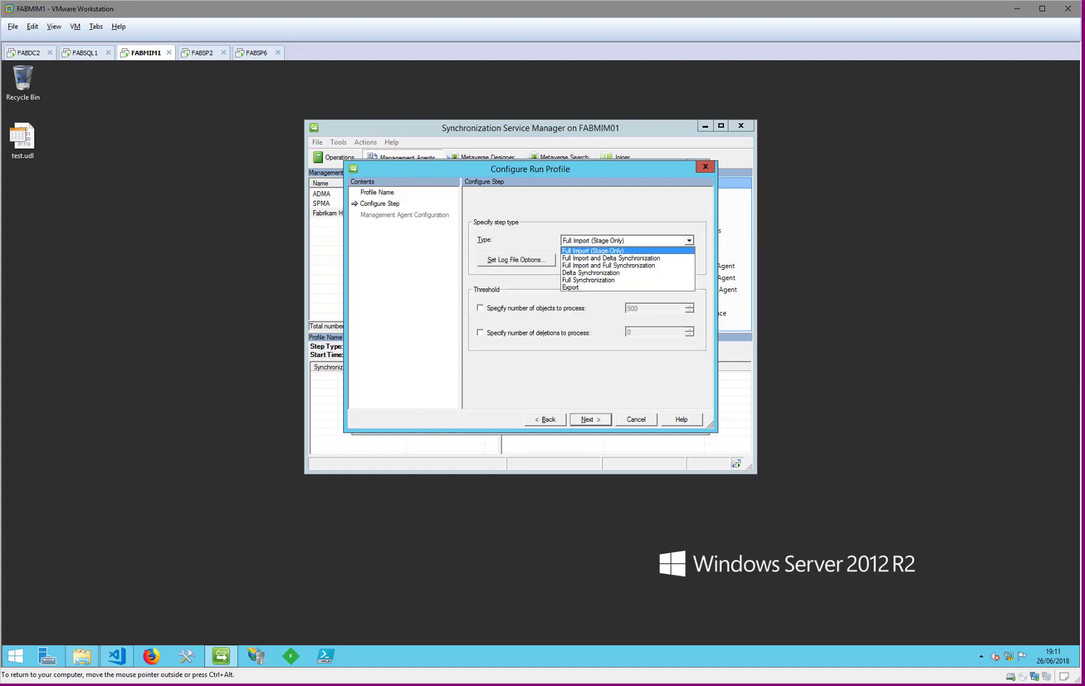
{"action": "key", "text": "Down"}
{"action": "key", "text": "Down"}
{"action": "key", "text": "Return"}
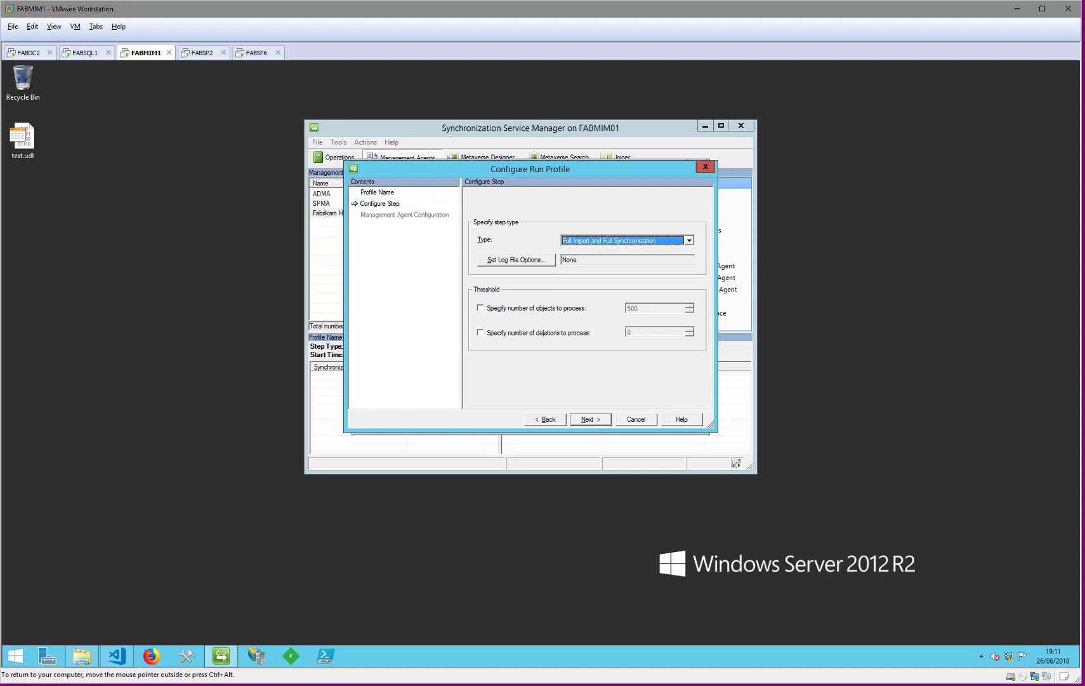
{"action": "key", "text": "Return"}
{"action": "key", "text": "Return"}
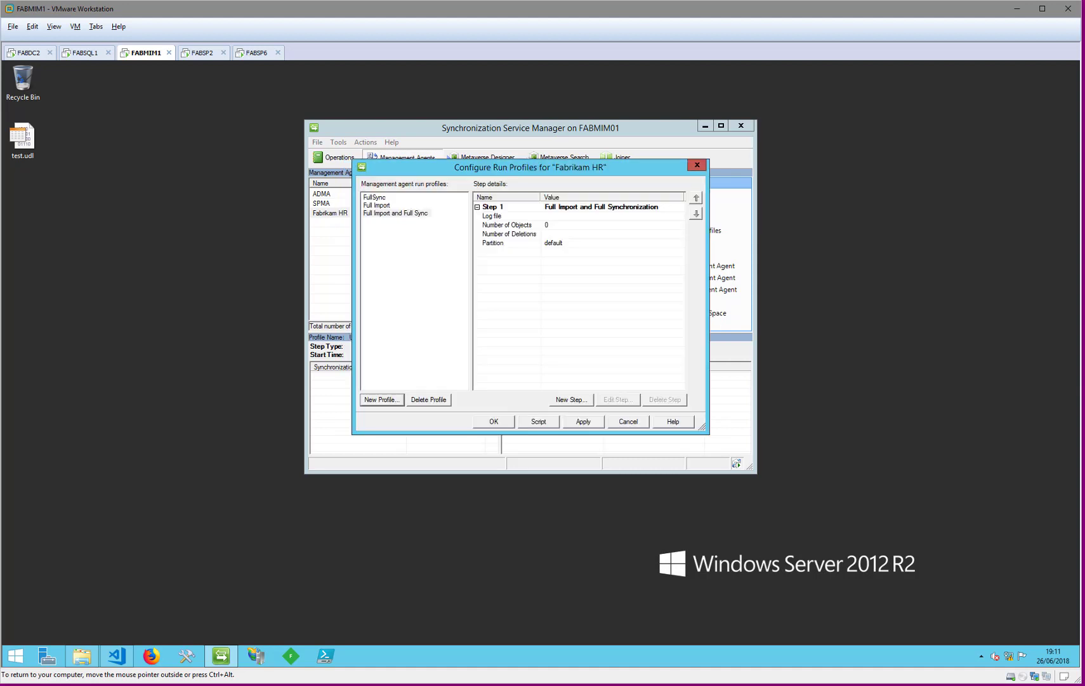
{"action": "left_click", "coordinate": [583, 421]}
{"action": "left_click", "coordinate": [494, 421]}
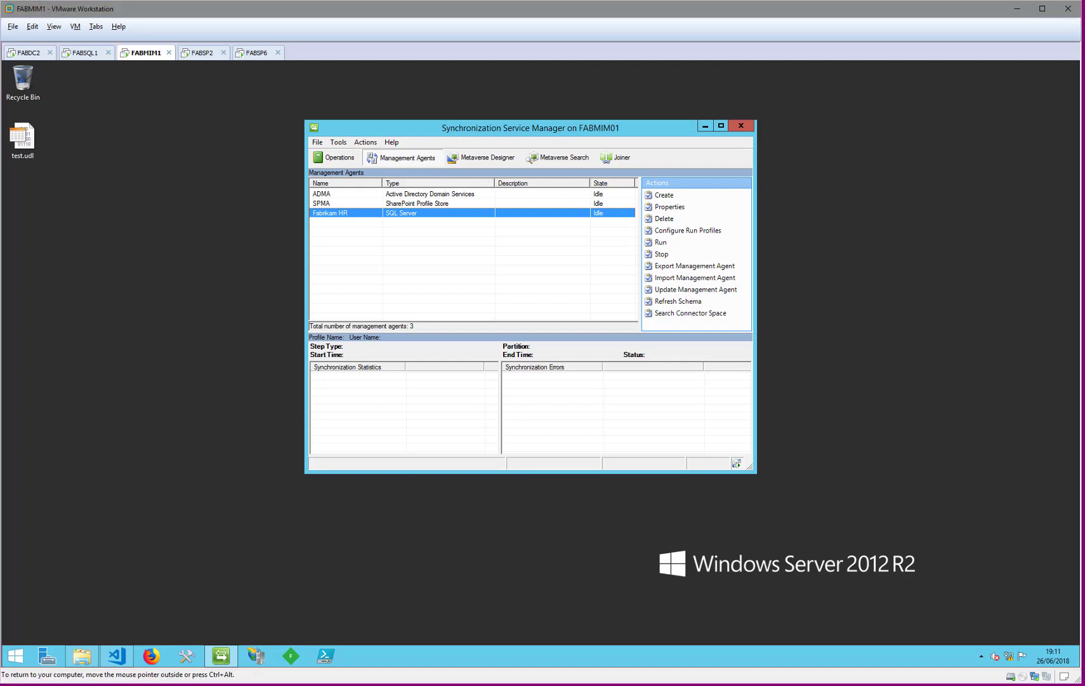
Open the attribute flow configuration of the SPMA management agent and enlarge the dialog.
{"action": "double_click", "coordinate": [322, 203]}
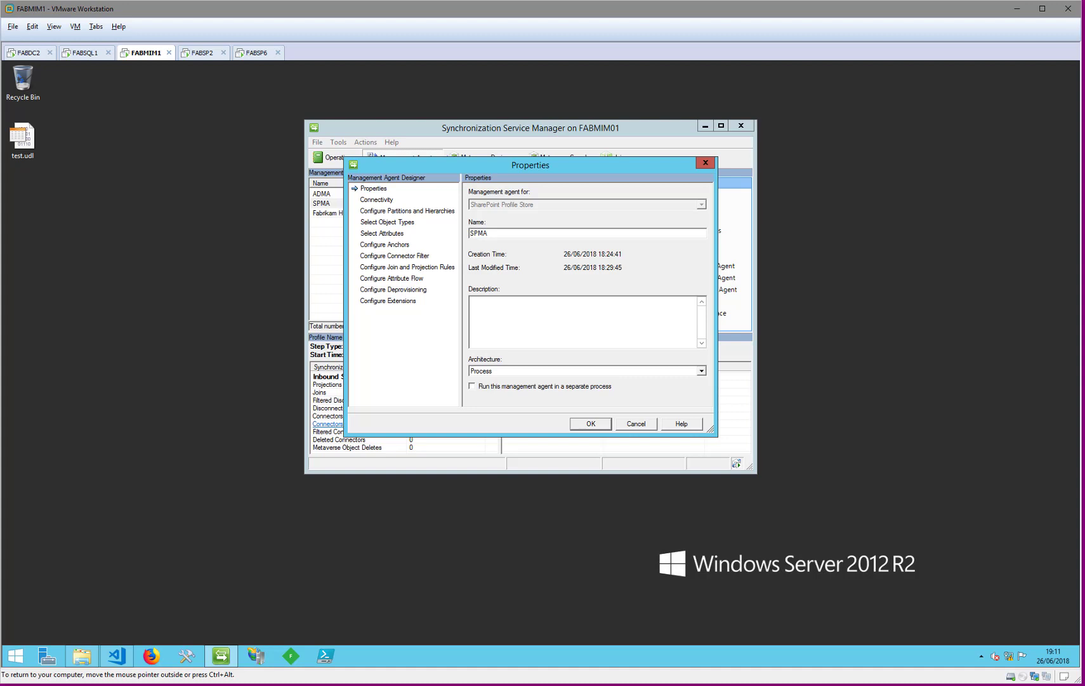
{"action": "left_click", "coordinate": [392, 278]}
{"action": "left_click_drag", "start_coordinate": [467, 166], "coordinate": [231, 102]}
{"action": "left_click_drag", "start_coordinate": [475, 366], "coordinate": [967, 597]}
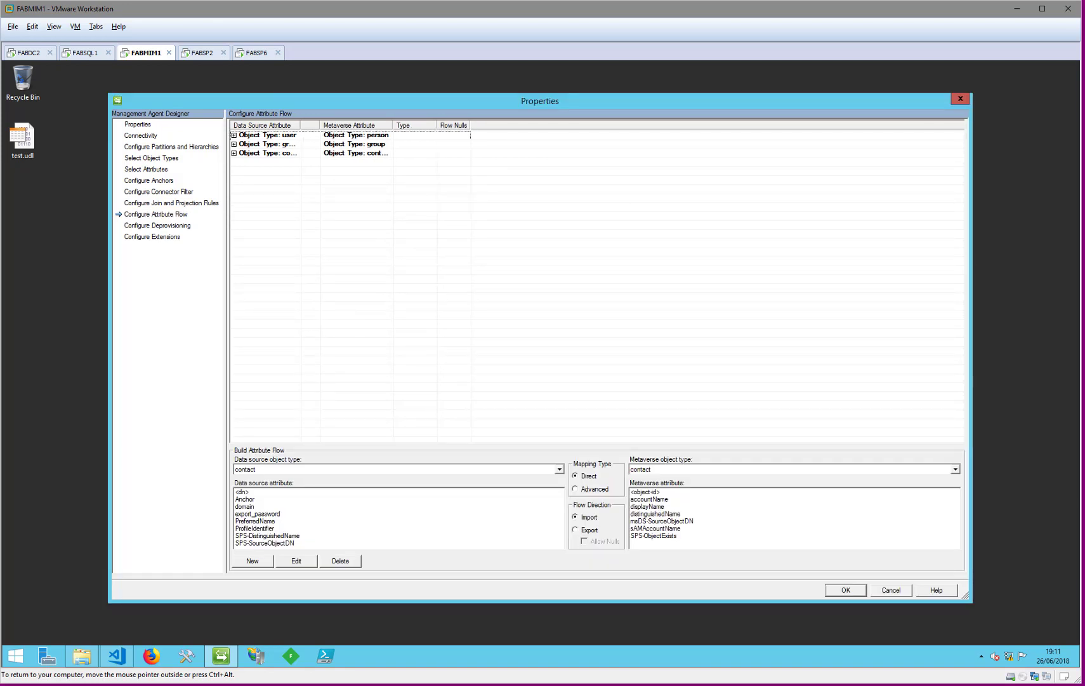
Widen the attribute flow columns and review the user-to-person flows, including those for SPS-Department and Department.
{"action": "left_click_drag", "start_coordinate": [301, 125], "coordinate": [357, 125]}
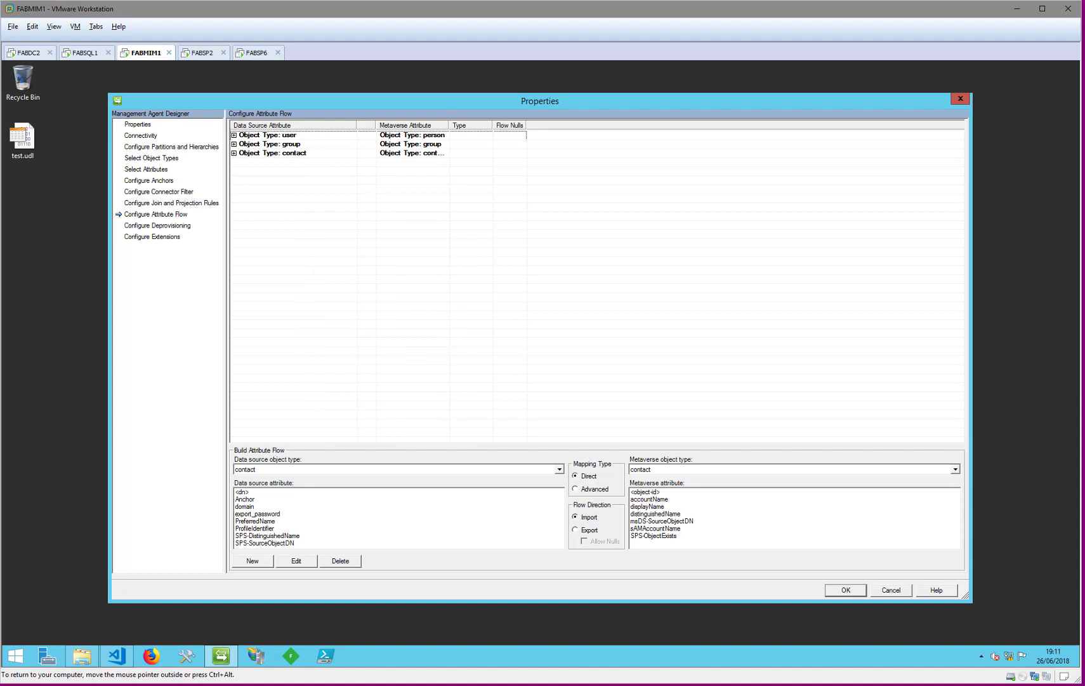
{"action": "left_click_drag", "start_coordinate": [449, 125], "coordinate": [508, 125]}
{"action": "left_click", "coordinate": [234, 135]}
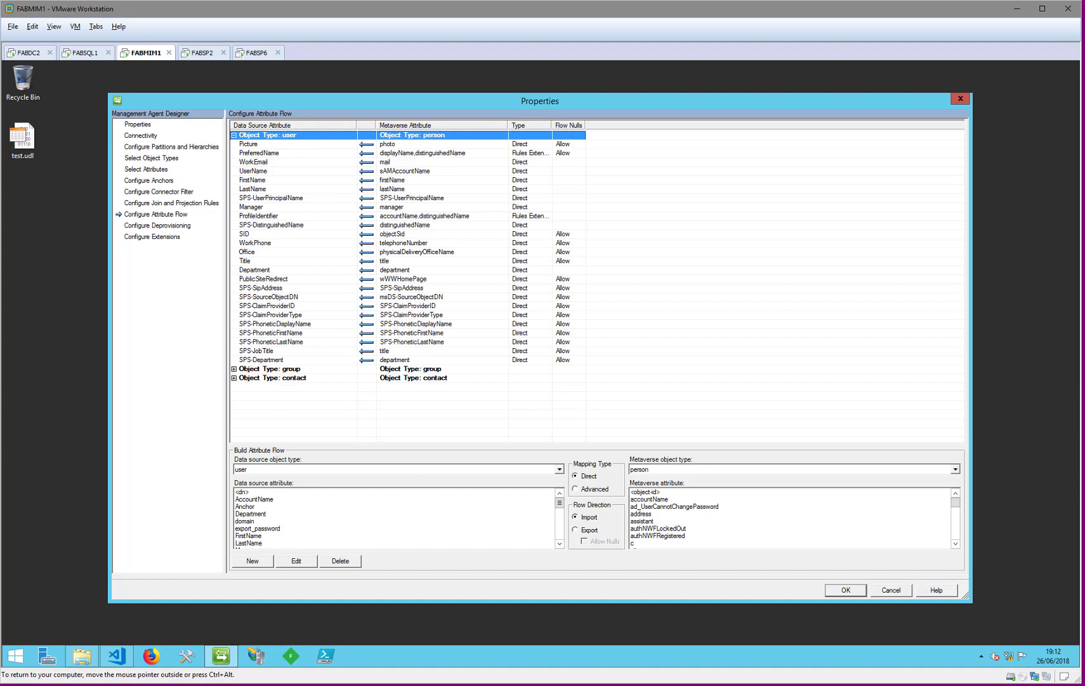
{"action": "left_click", "coordinate": [261, 360]}
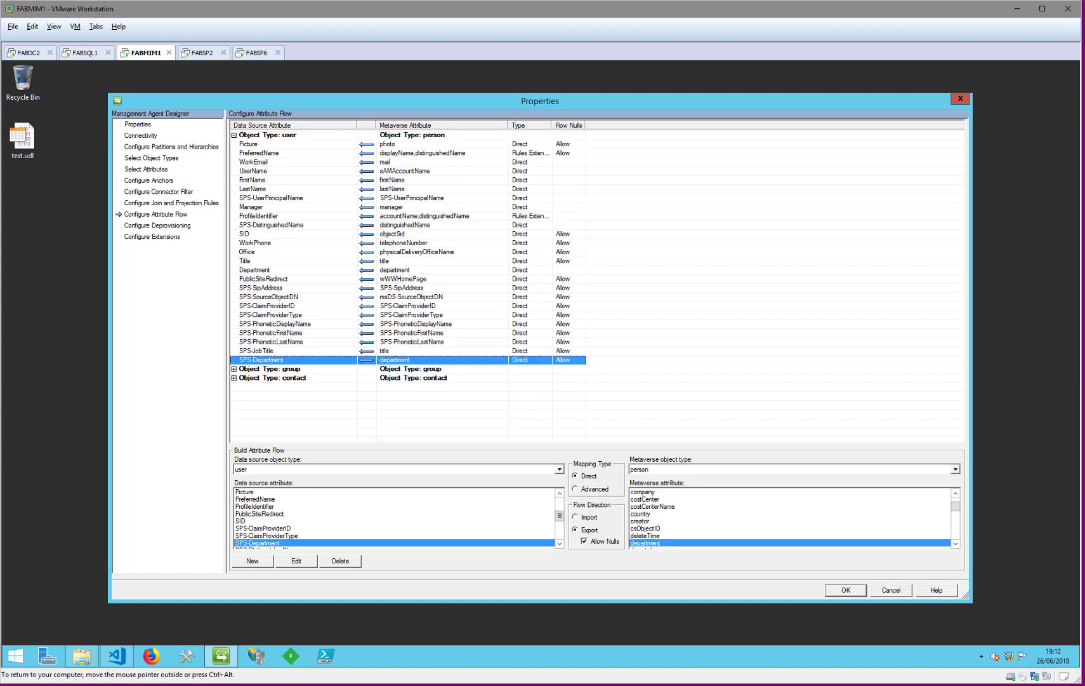
{"action": "left_click", "coordinate": [255, 270]}
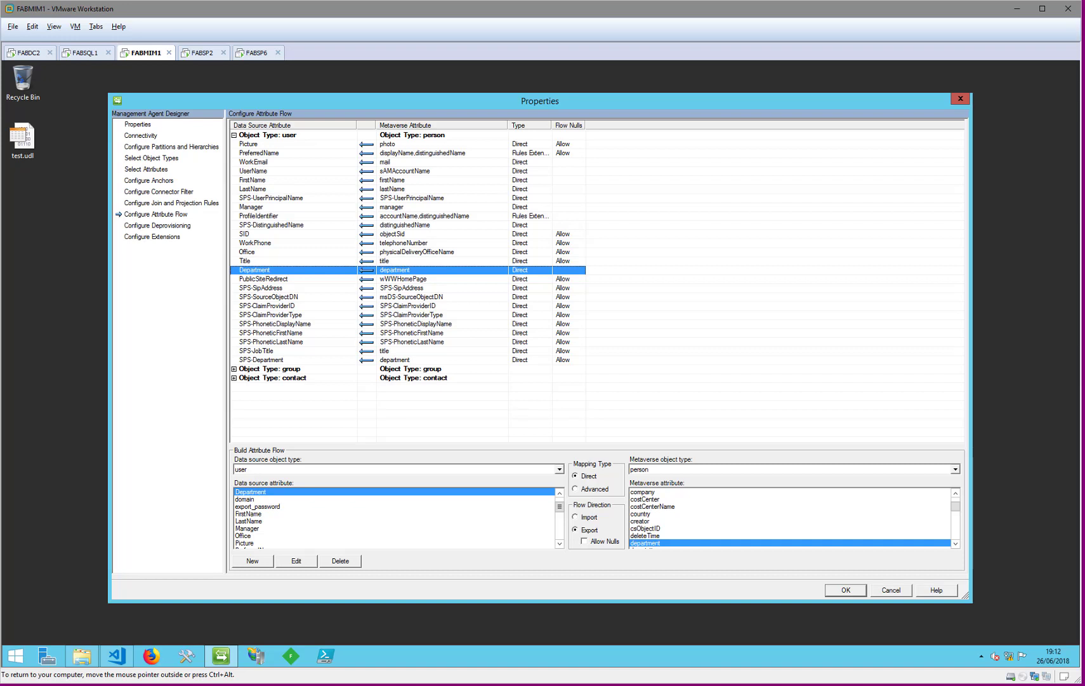
Try to find an employee attribute in the SPMA user data source to pair with metaverse attribute SPS-EmployeeID, and close the properties.
{"action": "left_click", "coordinate": [717, 520]}
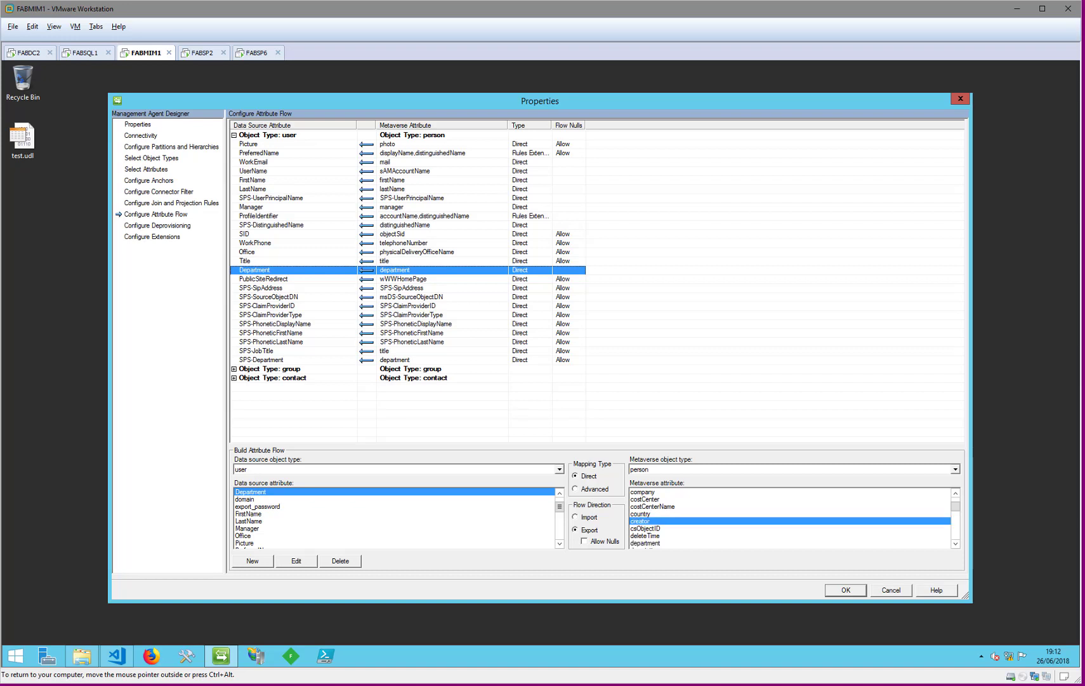
{"action": "key", "text": "s"}
{"action": "scroll", "coordinate": [718, 521], "scroll_direction": "down", "scroll_amount": 2}
{"action": "scroll", "coordinate": [717, 520], "scroll_direction": "down", "scroll_amount": 2}
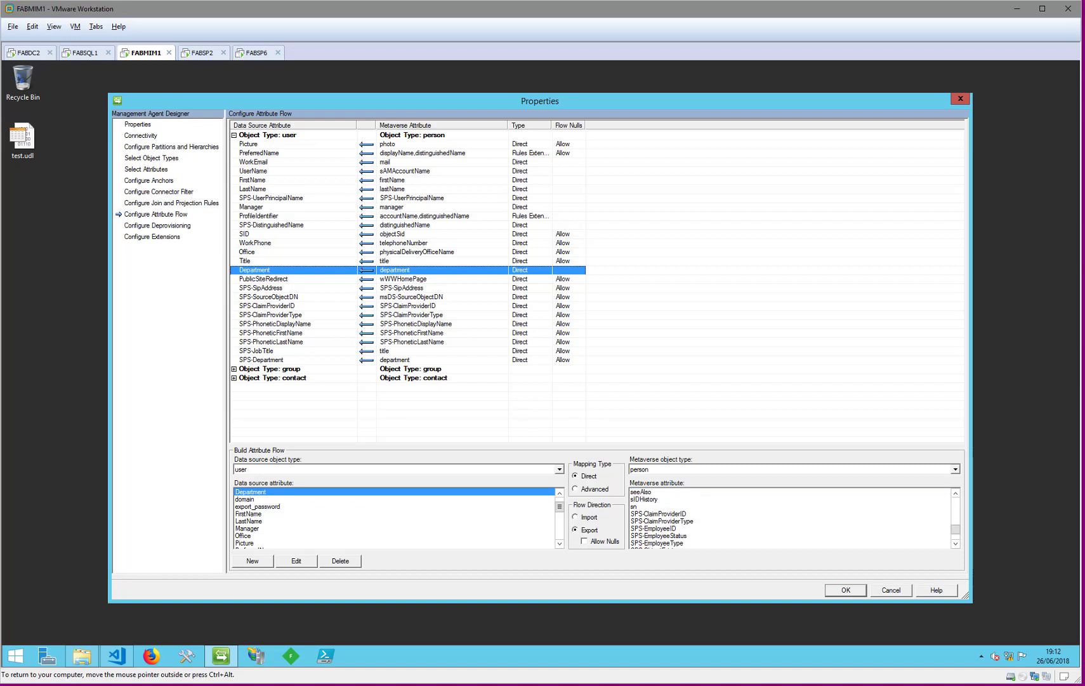
{"action": "left_click", "coordinate": [660, 506]}
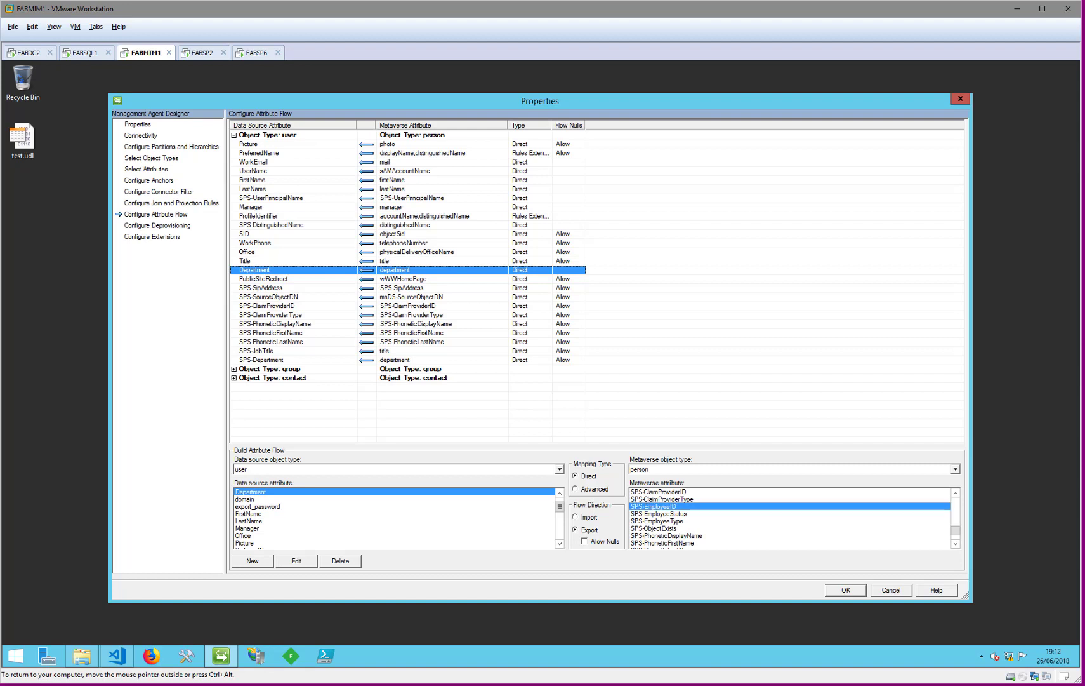
{"action": "left_click", "coordinate": [356, 521]}
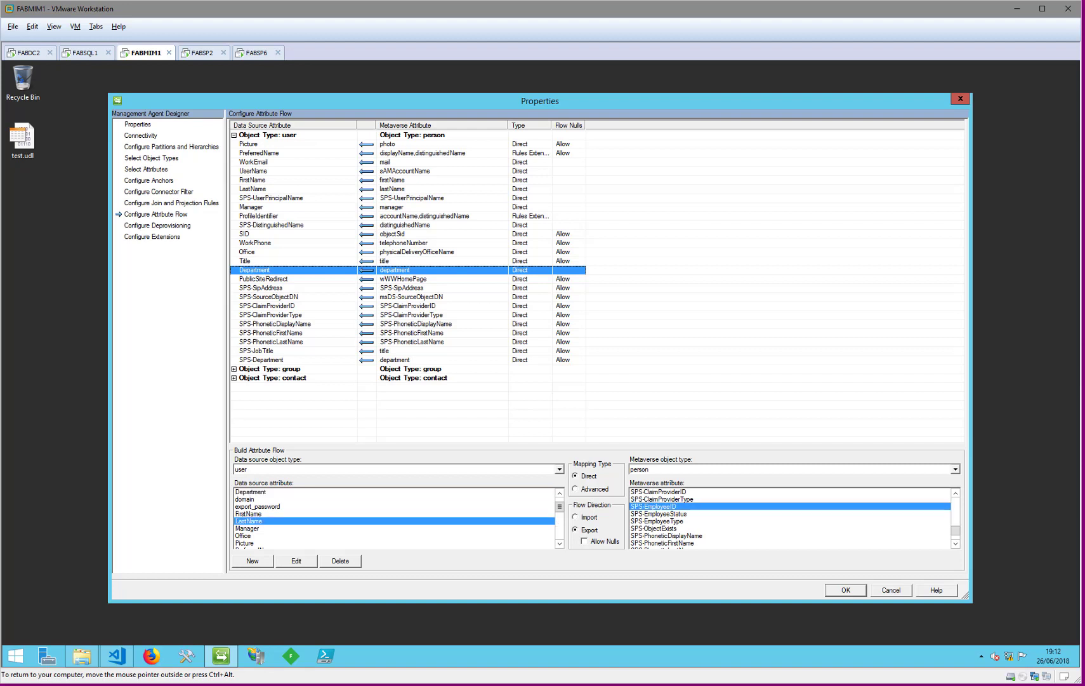
{"action": "key", "text": "s"}
{"action": "key", "text": "e"}
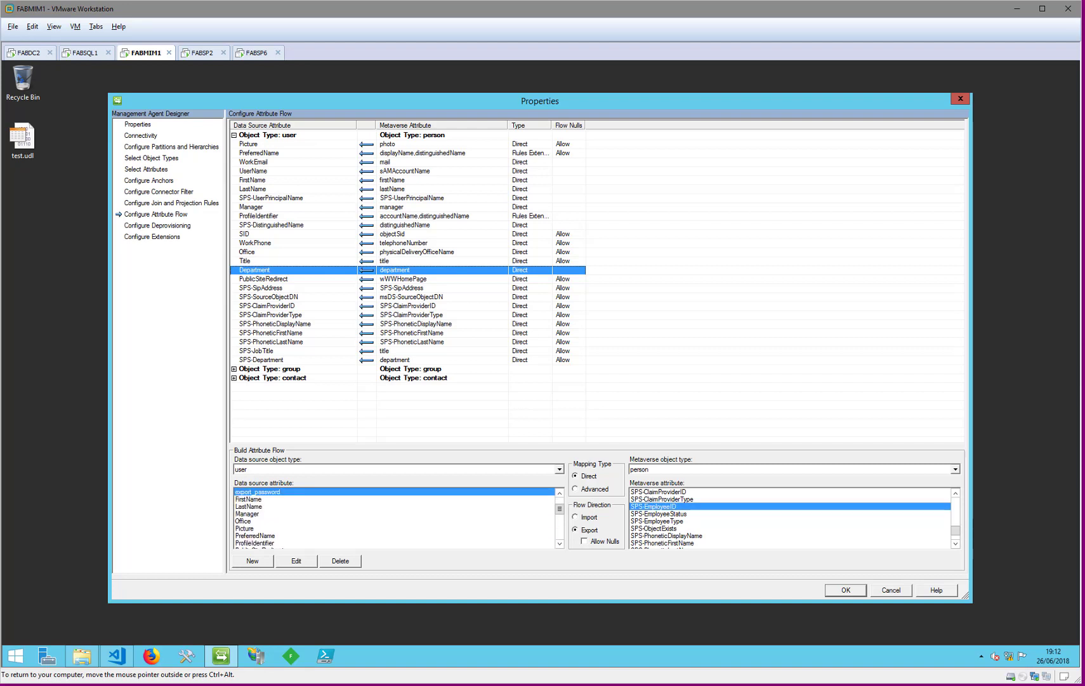
{"action": "scroll", "coordinate": [395, 518], "scroll_direction": "up", "scroll_amount": 2}
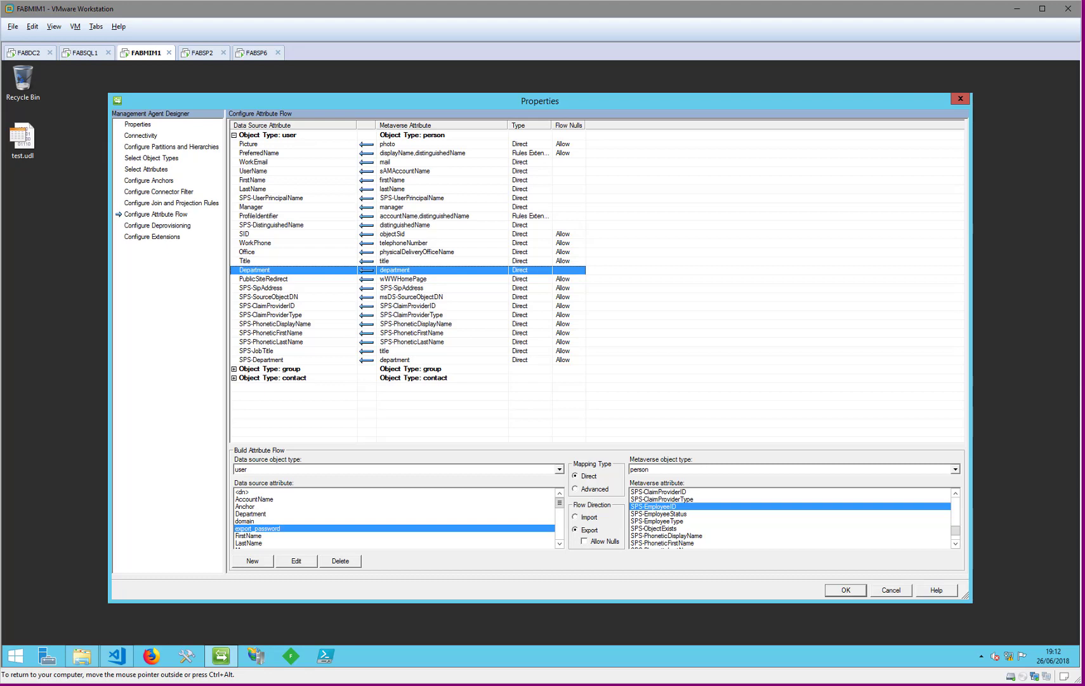
{"action": "left_click", "coordinate": [846, 591]}
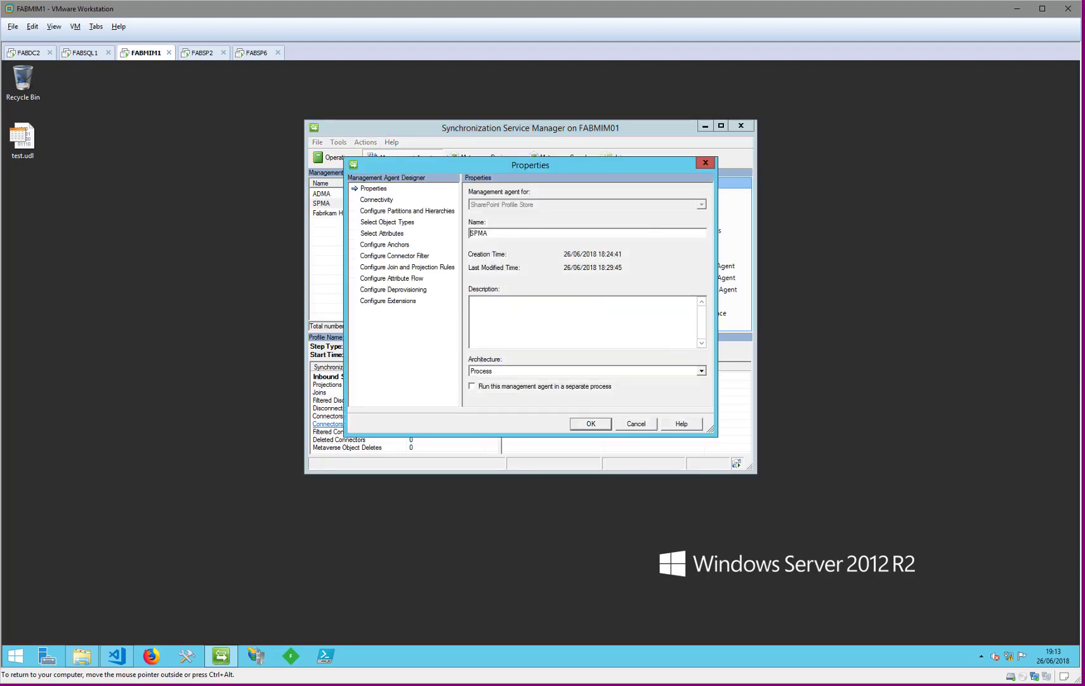
Check the SPMA agent's full attribute selection list for the custom employee attributes, and close its properties without saving.
{"action": "left_click", "coordinate": [382, 234]}
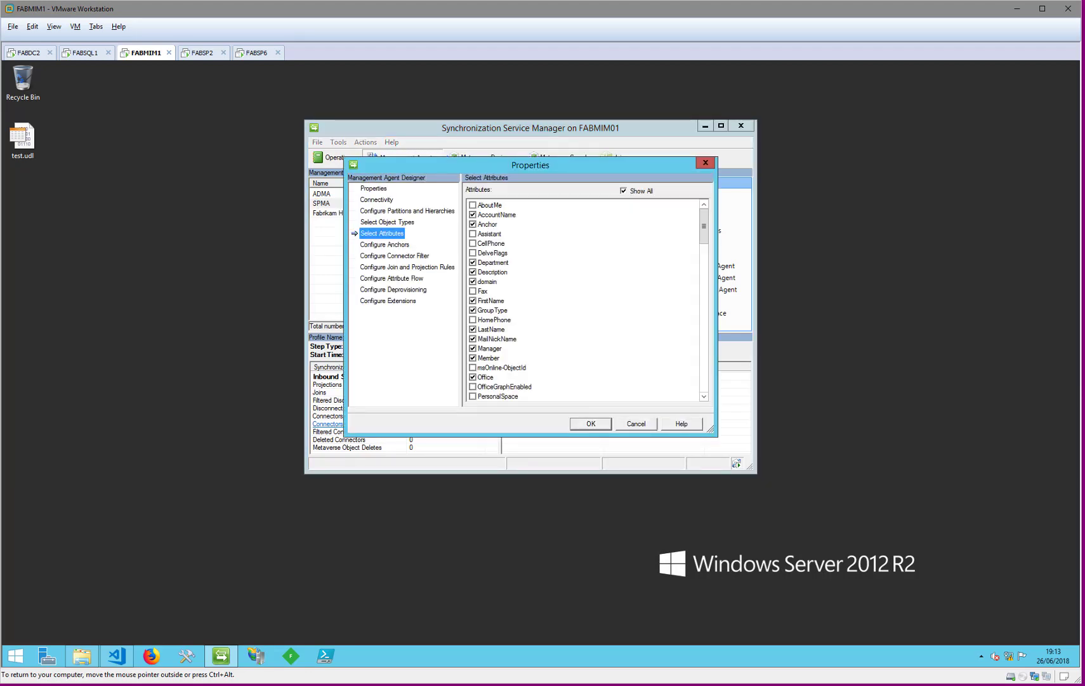
{"action": "key", "text": "ctrl+1"}
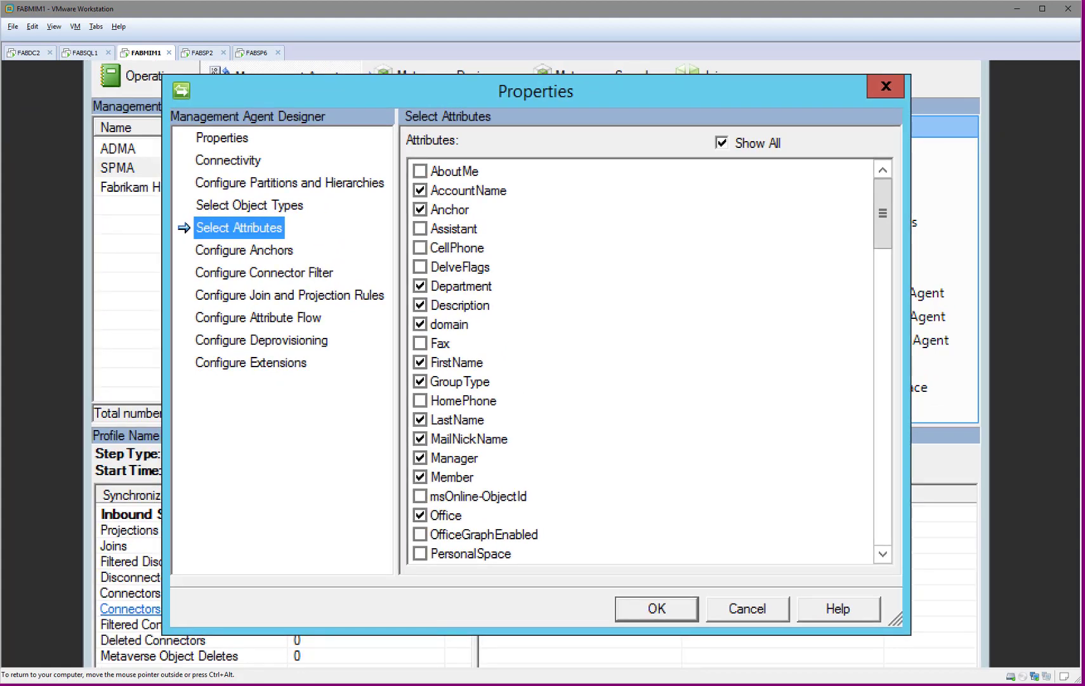
{"action": "left_click", "coordinate": [513, 359]}
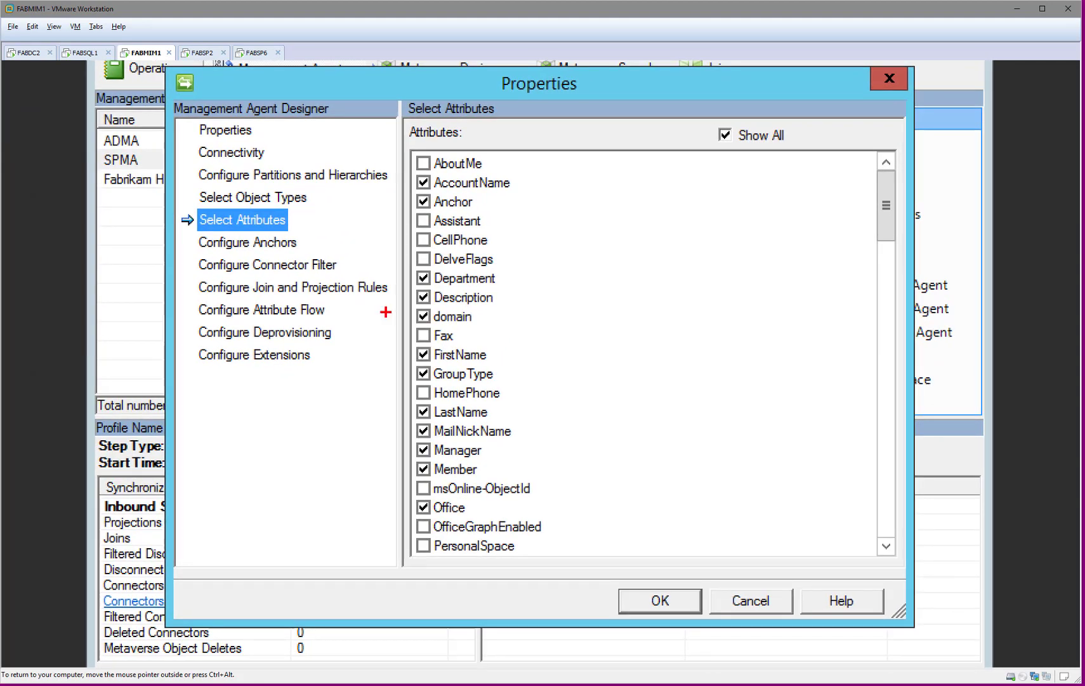
{"action": "mouse_move", "coordinate": [407, 324]}
{"action": "left_mouse_down"}
{"action": "mouse_move", "coordinate": [553, 336]}
{"action": "mouse_move", "coordinate": [573, 350]}
{"action": "left_mouse_up"}
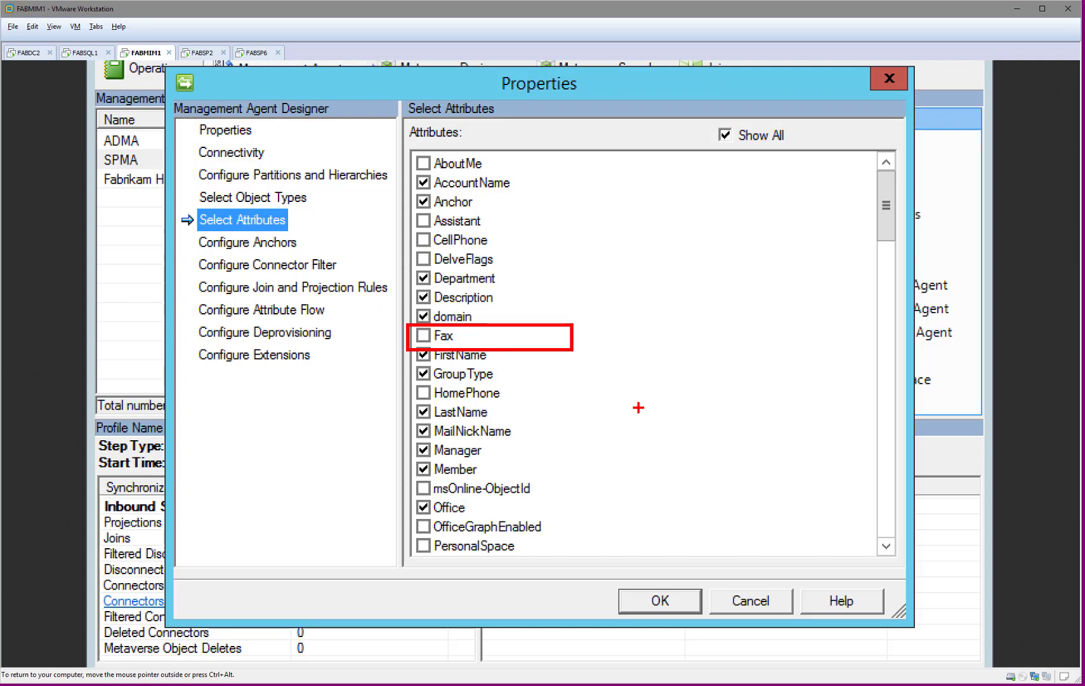
{"action": "key", "text": "Escape"}
{"action": "left_click", "coordinate": [636, 423]}
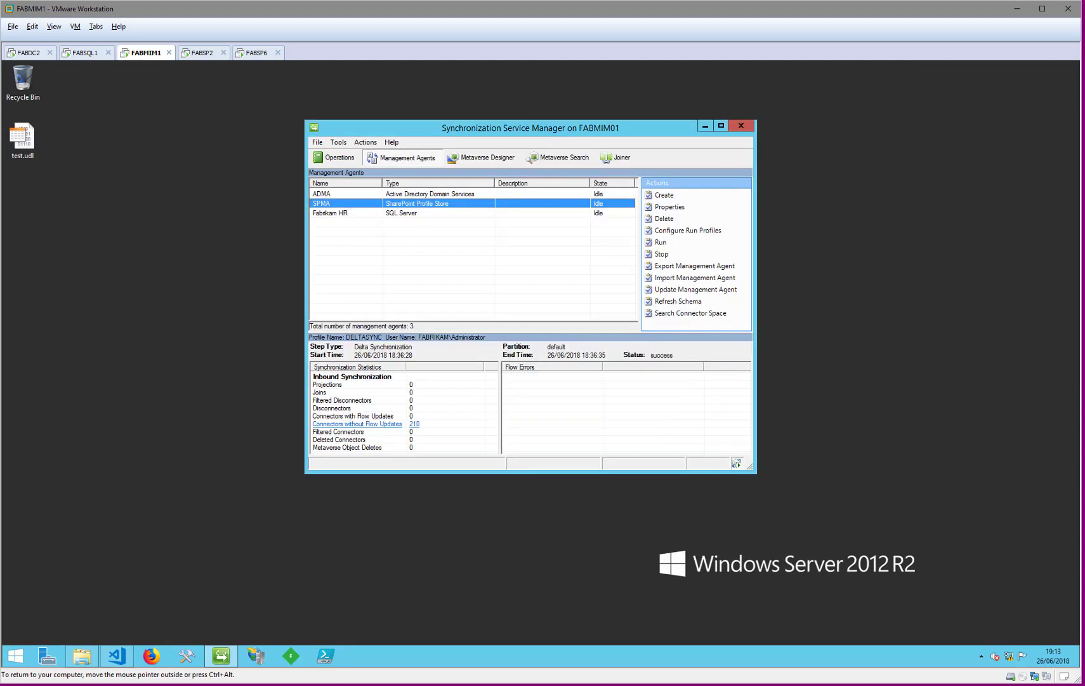
Refresh the schema of the SPMA management agent, entering the SharePoint account password for the connection.
{"action": "right_click", "coordinate": [439, 203]}
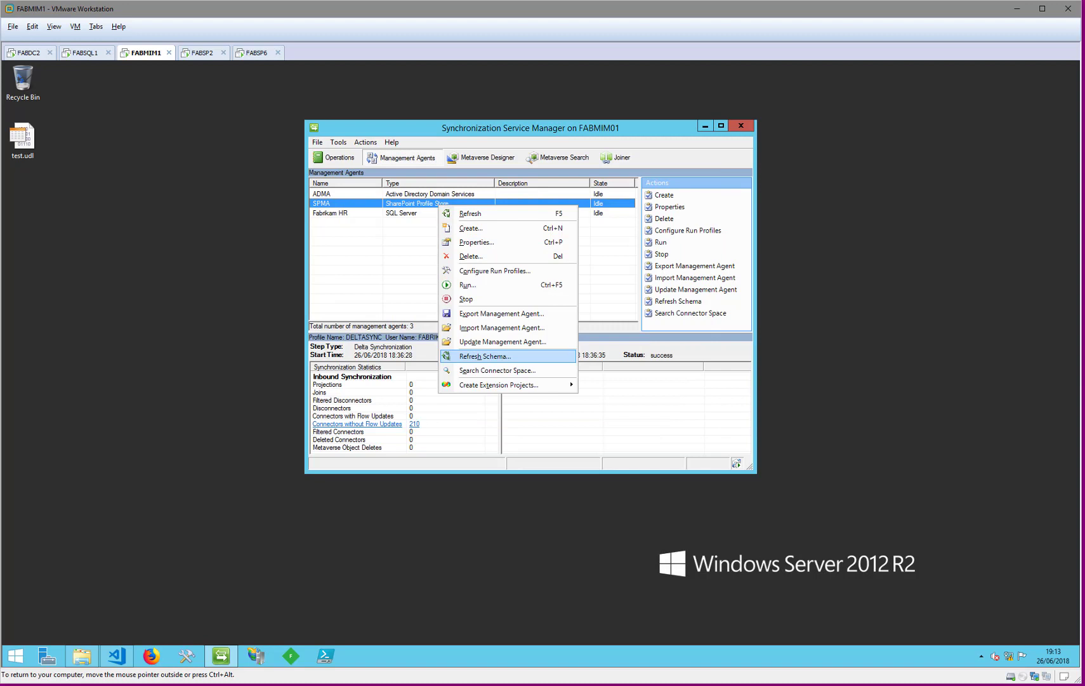
{"action": "key", "text": "Return"}
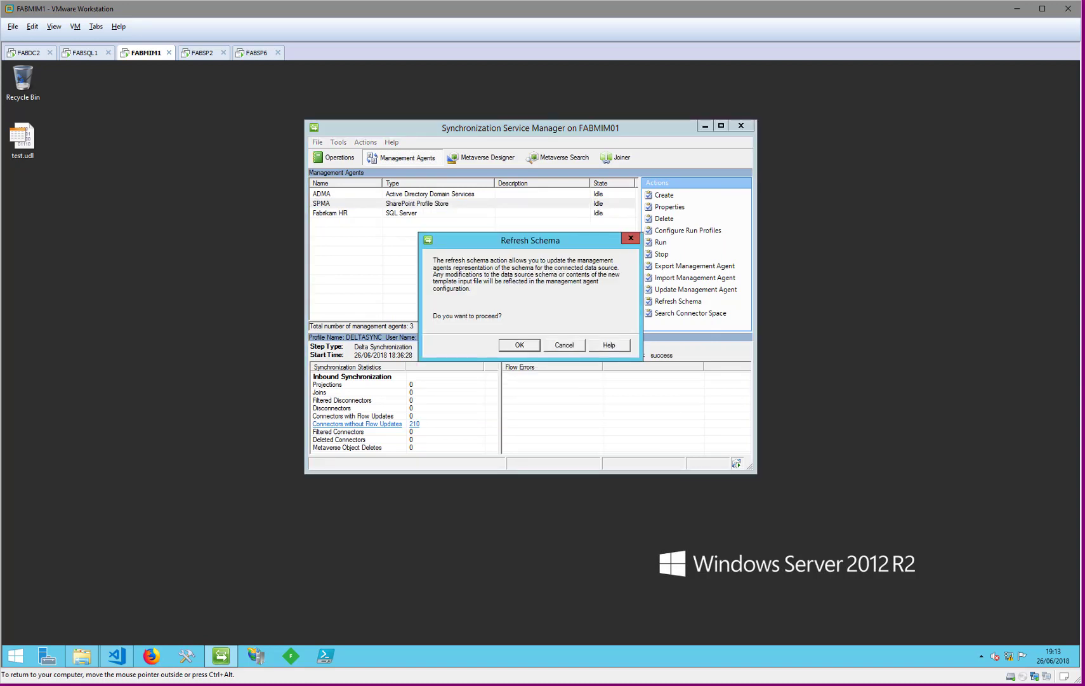
{"action": "key", "text": "Return"}
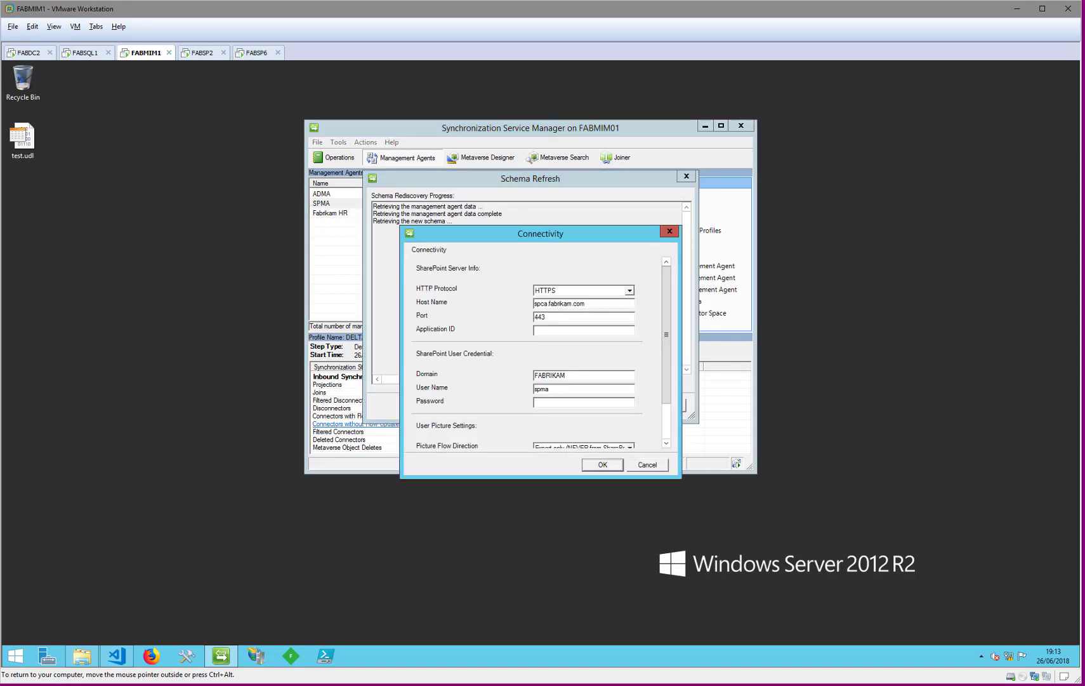
{"action": "type", "text": "Pass@word1"}
{"action": "key", "text": "Return"}
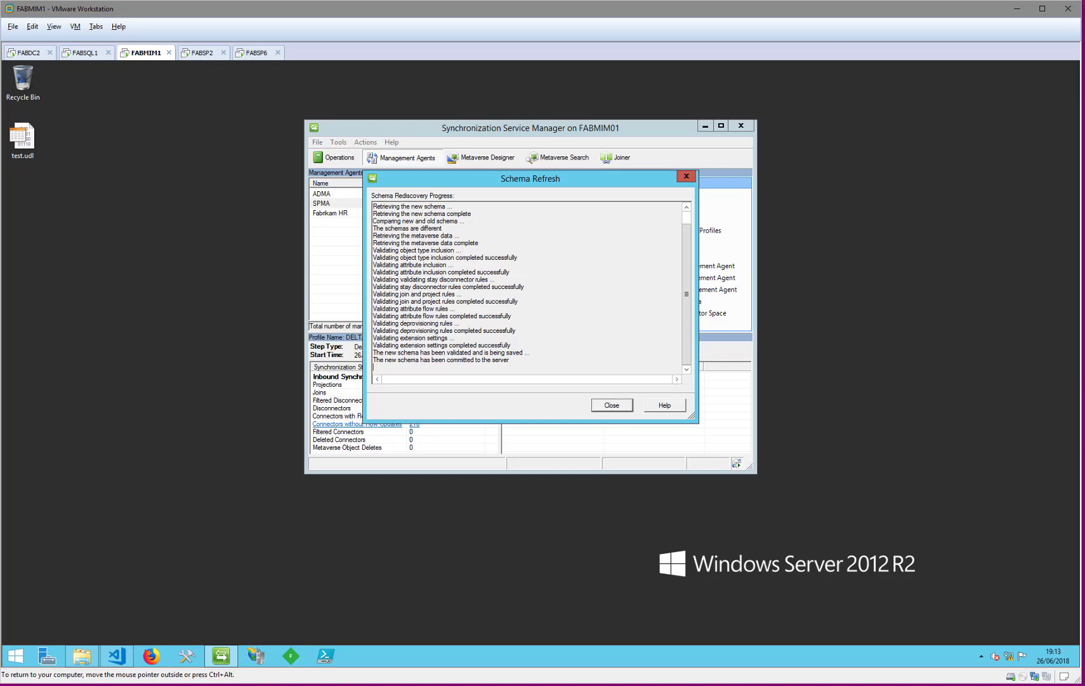
{"action": "left_click", "coordinate": [612, 405]}
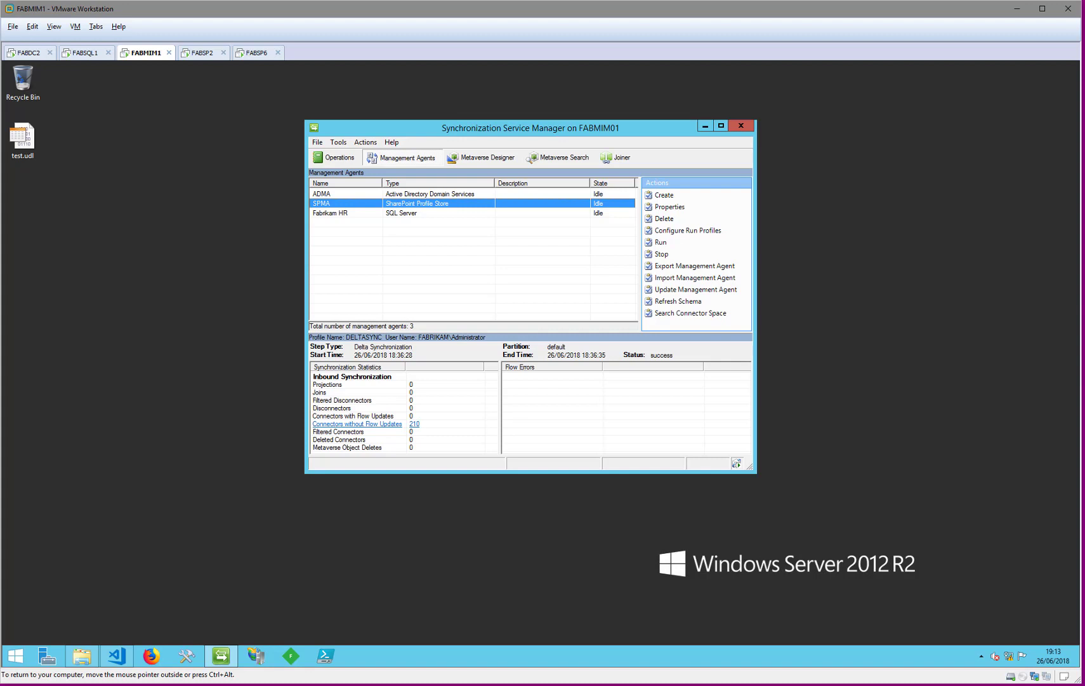
Include EmployeeID, EmployeeStatus and EmployeeType in the SPMA agent's selected attributes and review the rest of the list.
{"action": "double_click", "coordinate": [322, 203]}
{"action": "left_click", "coordinate": [383, 232]}
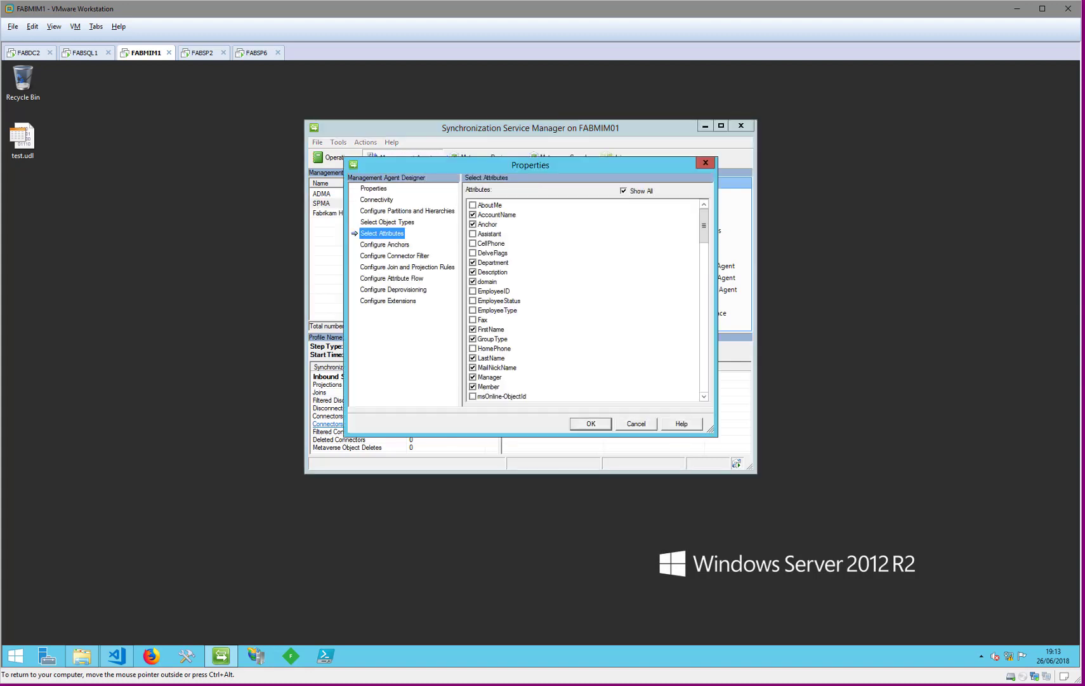
{"action": "left_click", "coordinate": [473, 291]}
{"action": "scroll", "coordinate": [584, 298], "scroll_direction": "down", "scroll_amount": 10}
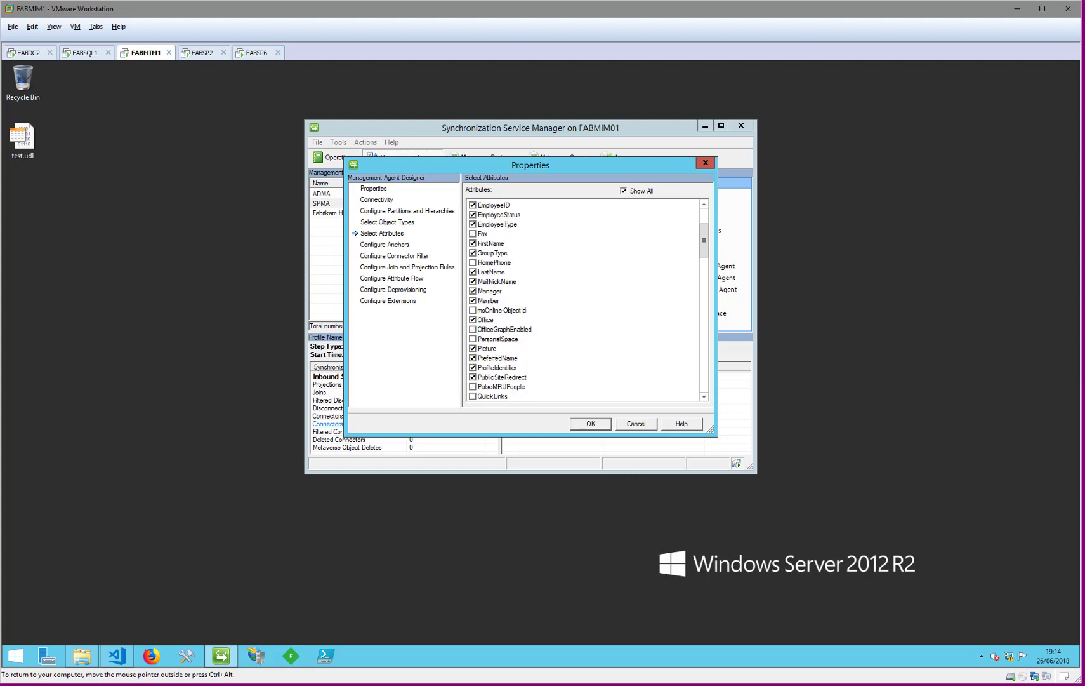
{"action": "scroll", "coordinate": [584, 298], "scroll_direction": "down", "scroll_amount": 7}
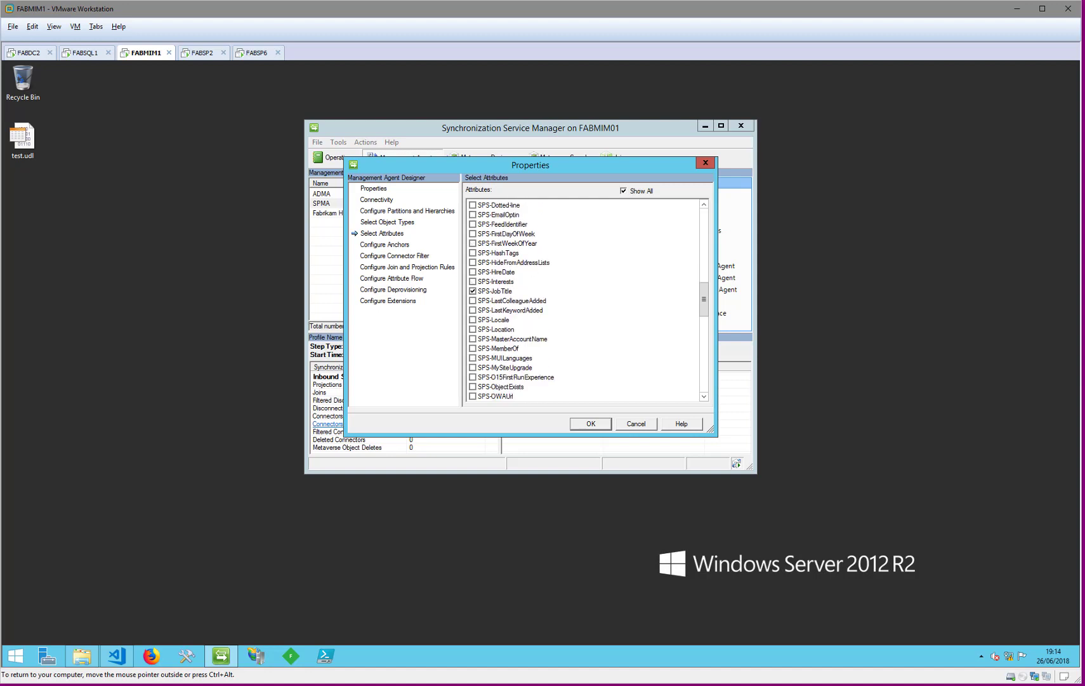
{"action": "scroll", "coordinate": [584, 298], "scroll_direction": "down", "scroll_amount": 6}
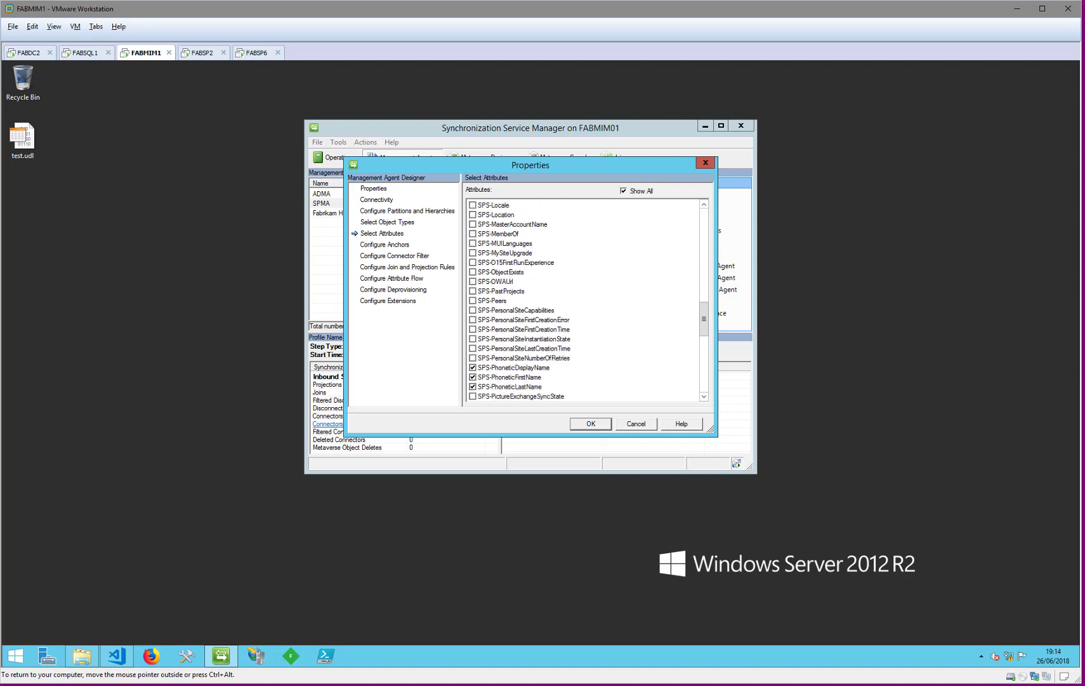
{"action": "scroll", "coordinate": [584, 299], "scroll_direction": "down", "scroll_amount": 3}
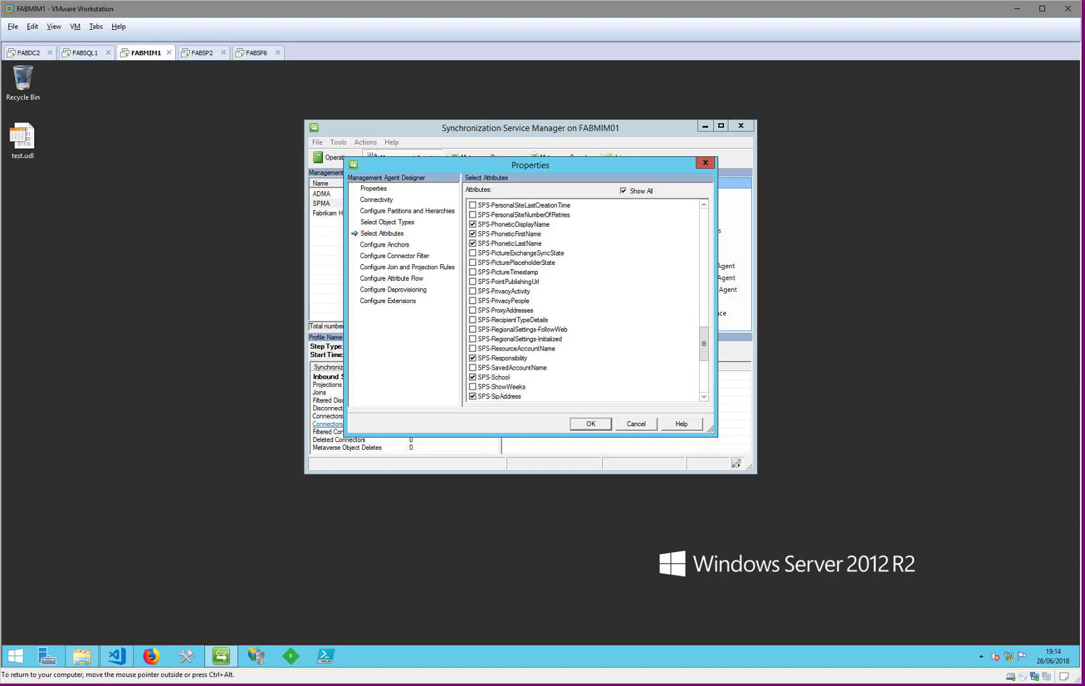
Open the SPMA attribute flow configuration in an enlarged dialog and expand the user-to-person mappings.
{"action": "left_click", "coordinate": [392, 278]}
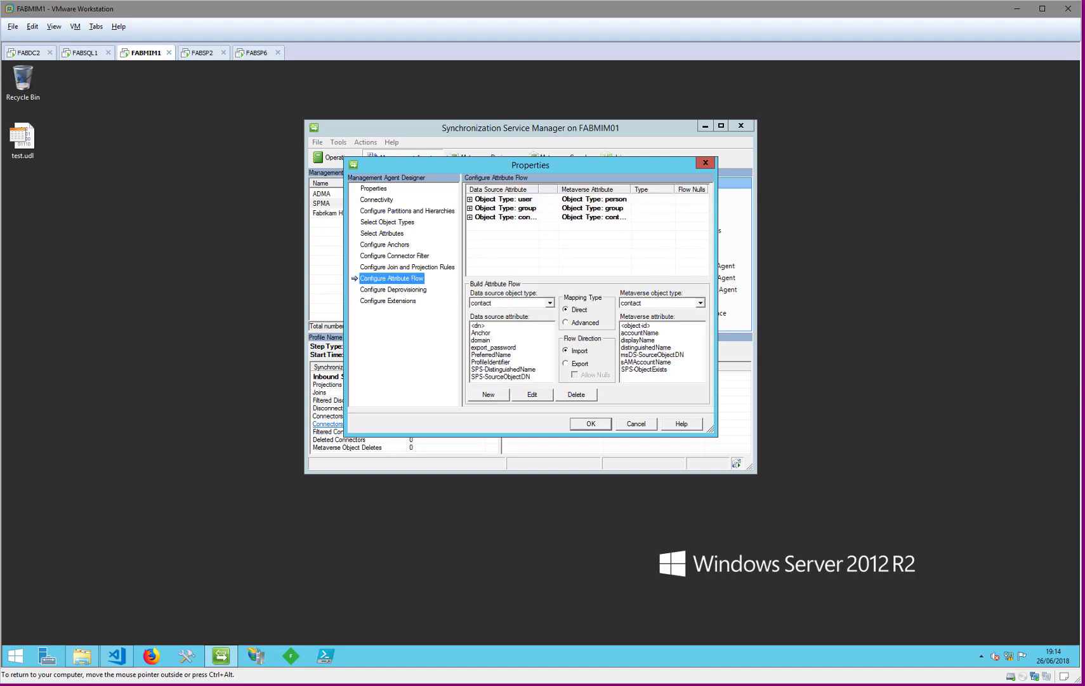
{"action": "left_click_drag", "start_coordinate": [434, 169], "coordinate": [229, 93]}
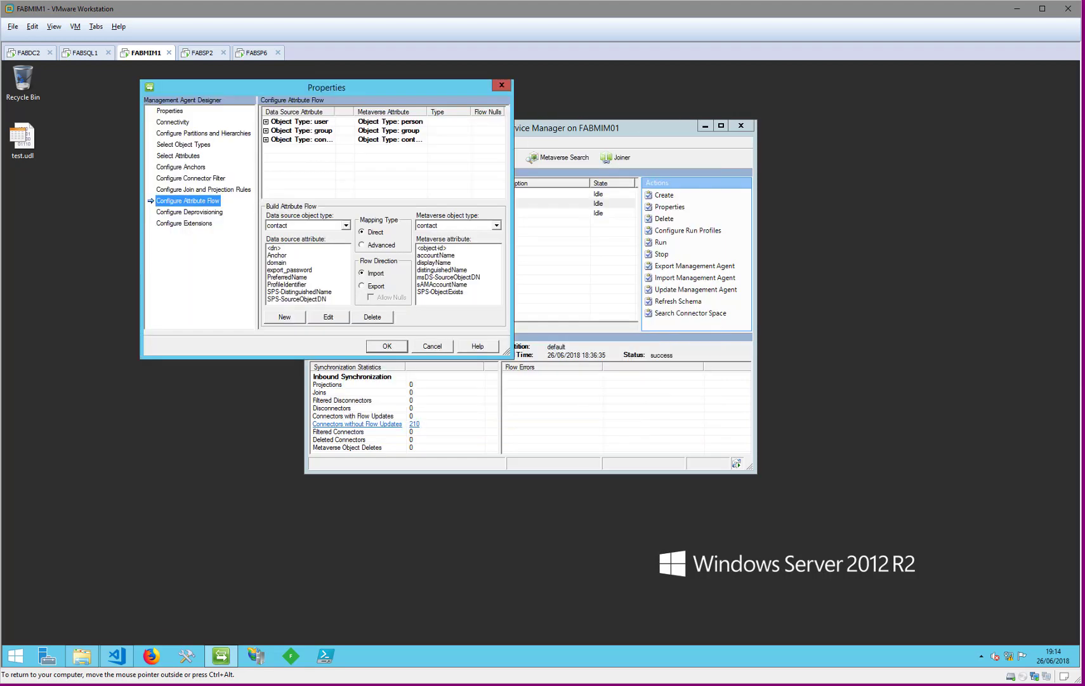
{"action": "left_click_drag", "start_coordinate": [507, 351], "coordinate": [982, 597]}
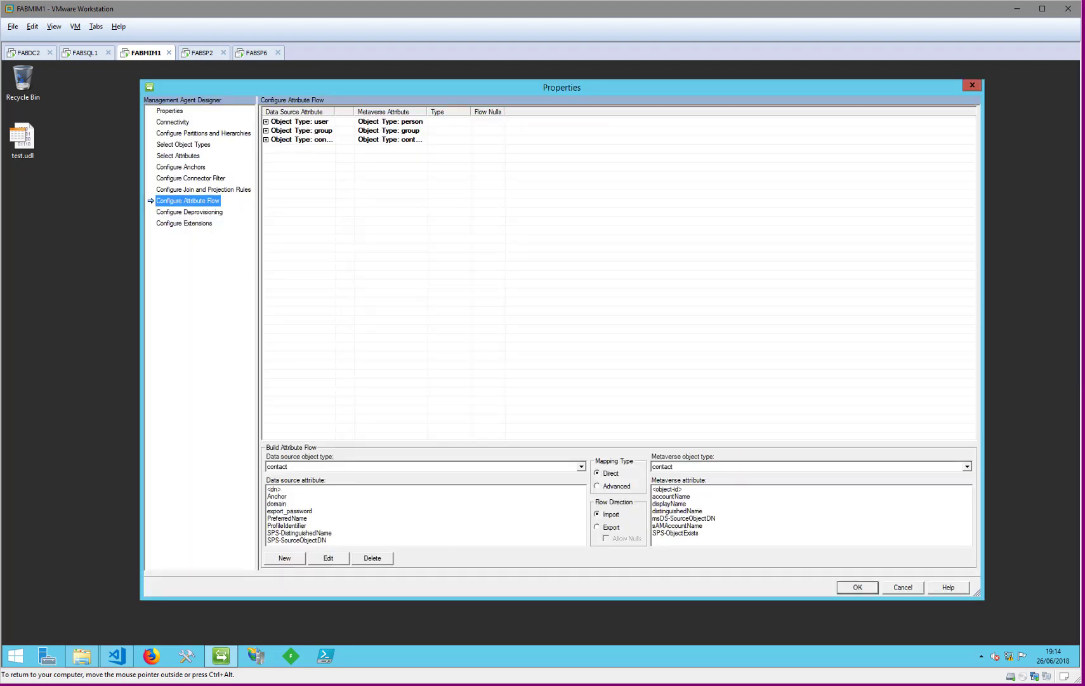
{"action": "left_click", "coordinate": [266, 122]}
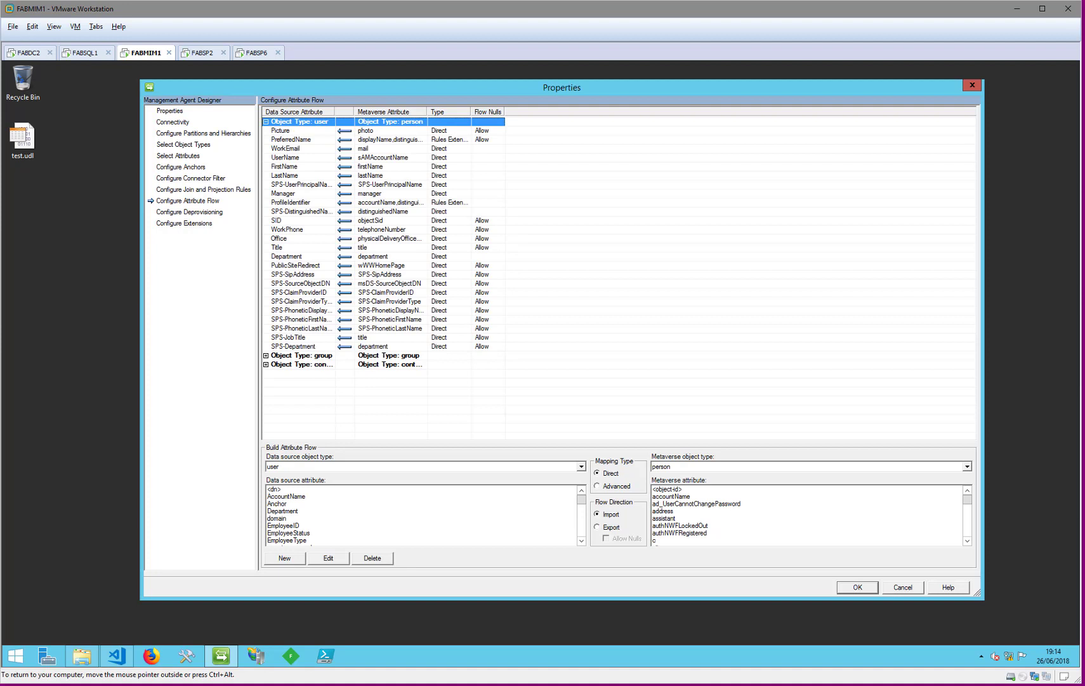
Add a direct export flow from metaverse attribute SPS-EmployeeID to the SPMA user attribute EmployeeID.
{"action": "left_click", "coordinate": [284, 525]}
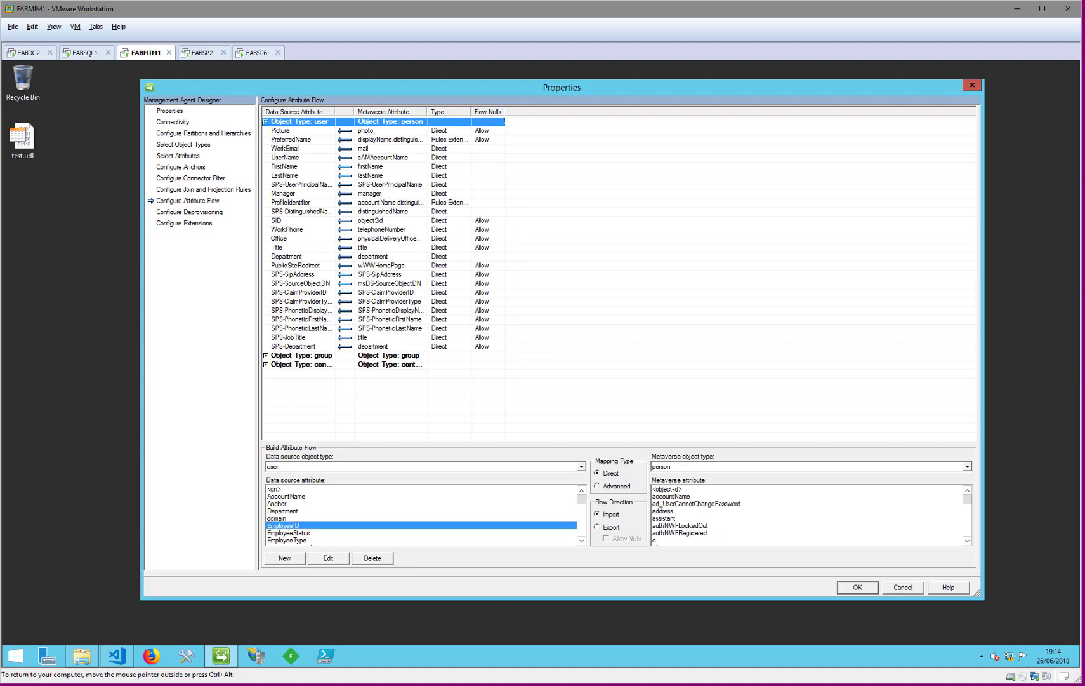
{"action": "left_click", "coordinate": [681, 525]}
{"action": "key", "text": "s"}
{"action": "scroll", "coordinate": [680, 525], "scroll_direction": "down", "scroll_amount": 3}
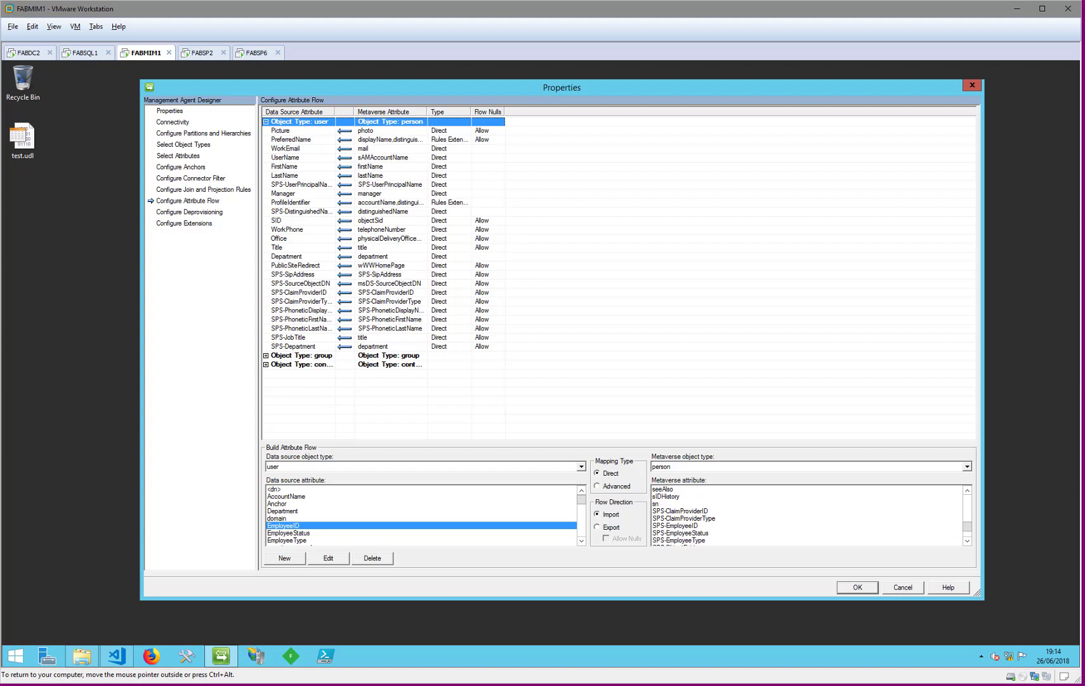
{"action": "left_click", "coordinate": [676, 525]}
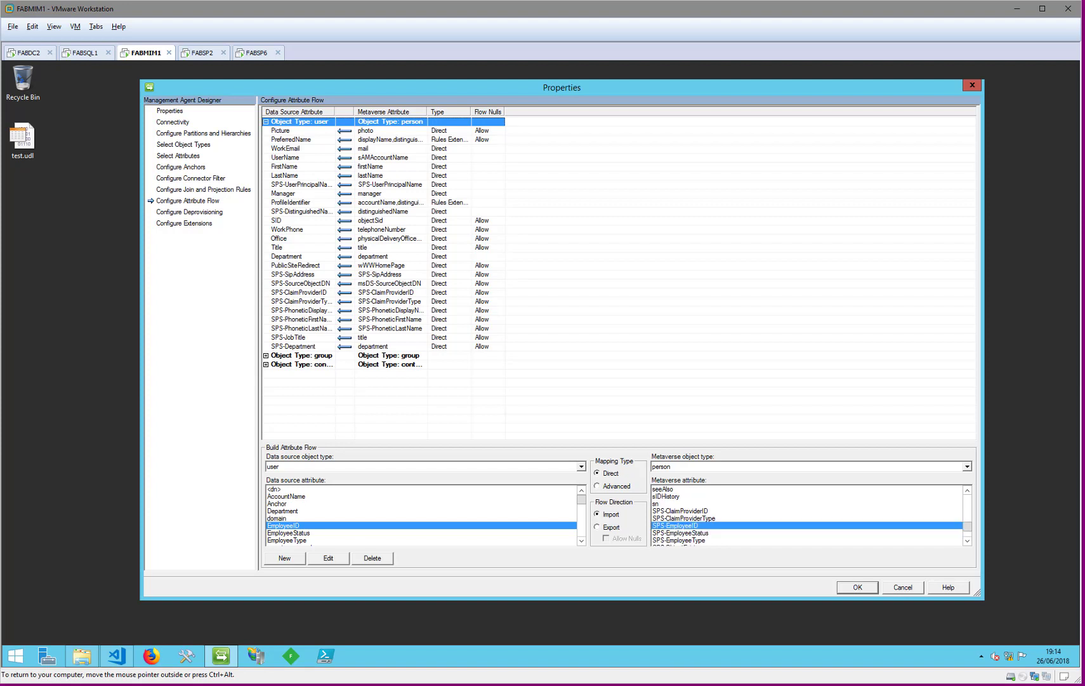
{"action": "left_click", "coordinate": [598, 527]}
{"action": "left_click", "coordinate": [285, 558]}
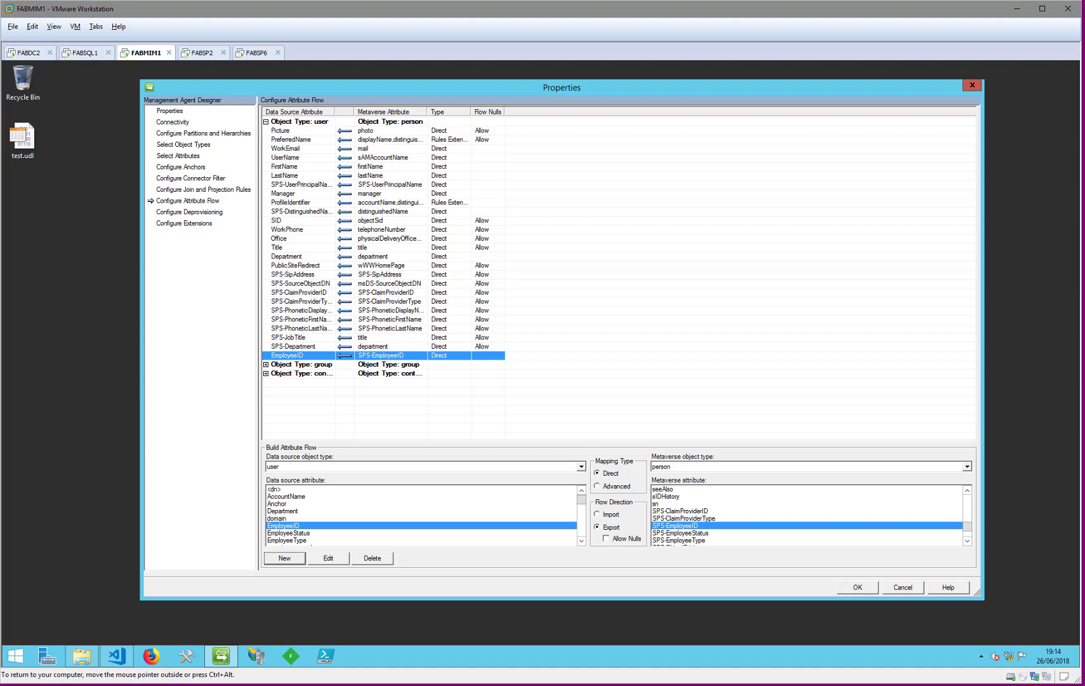
Add direct export flows from metaverse attributes SPS-EmployeeStatus and SPS-EmployeeType to the user attributes EmployeeStatus and EmployeeType.
{"action": "left_click", "coordinate": [289, 533]}
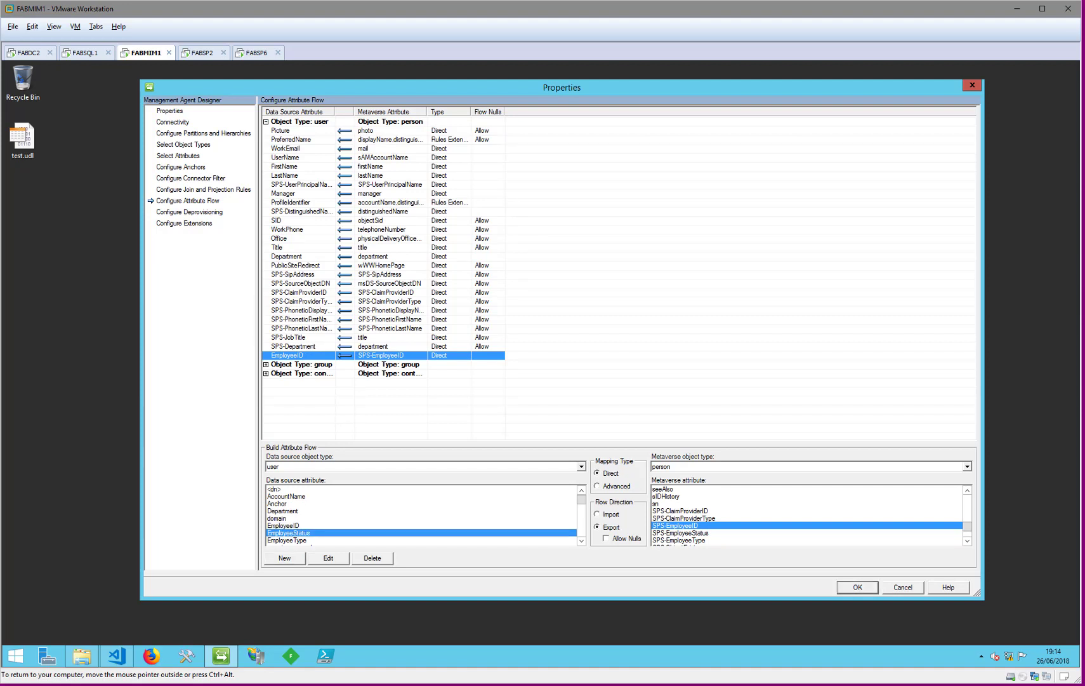
{"action": "left_click", "coordinate": [681, 533]}
{"action": "left_click", "coordinate": [284, 558]}
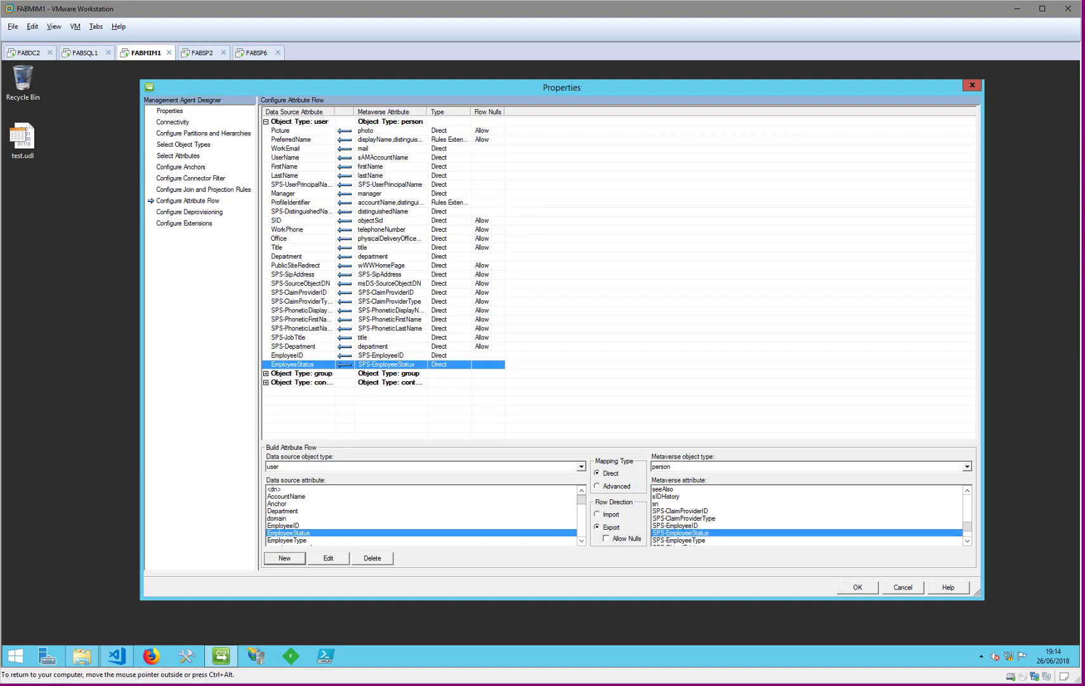
{"action": "left_click", "coordinate": [289, 539]}
{"action": "left_click", "coordinate": [679, 540]}
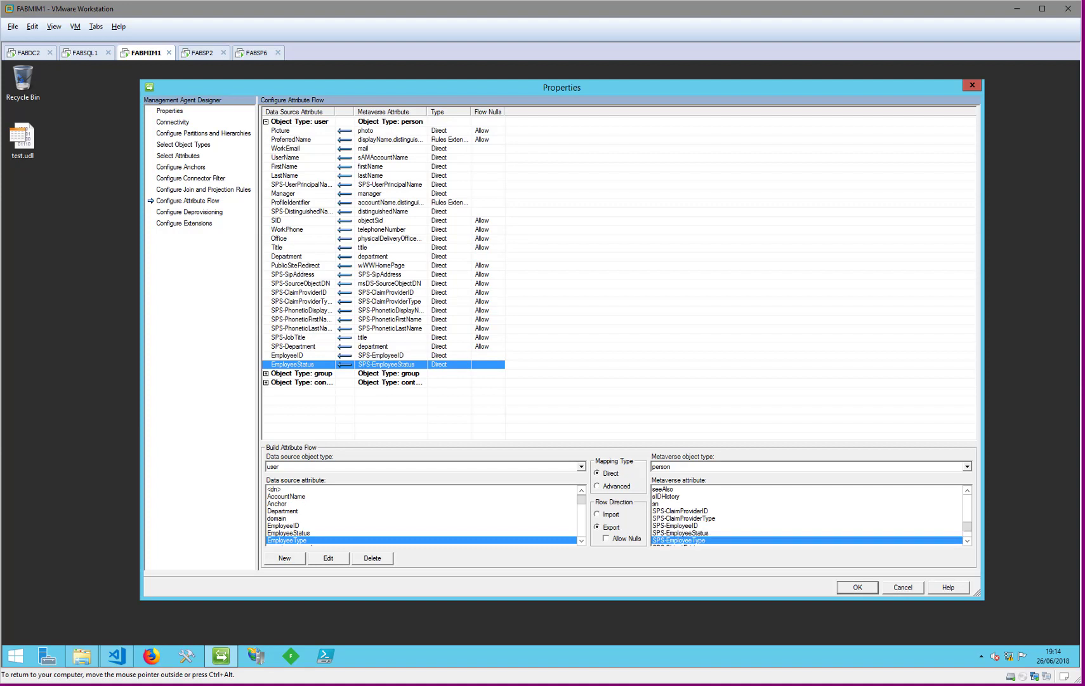
{"action": "left_click", "coordinate": [284, 558]}
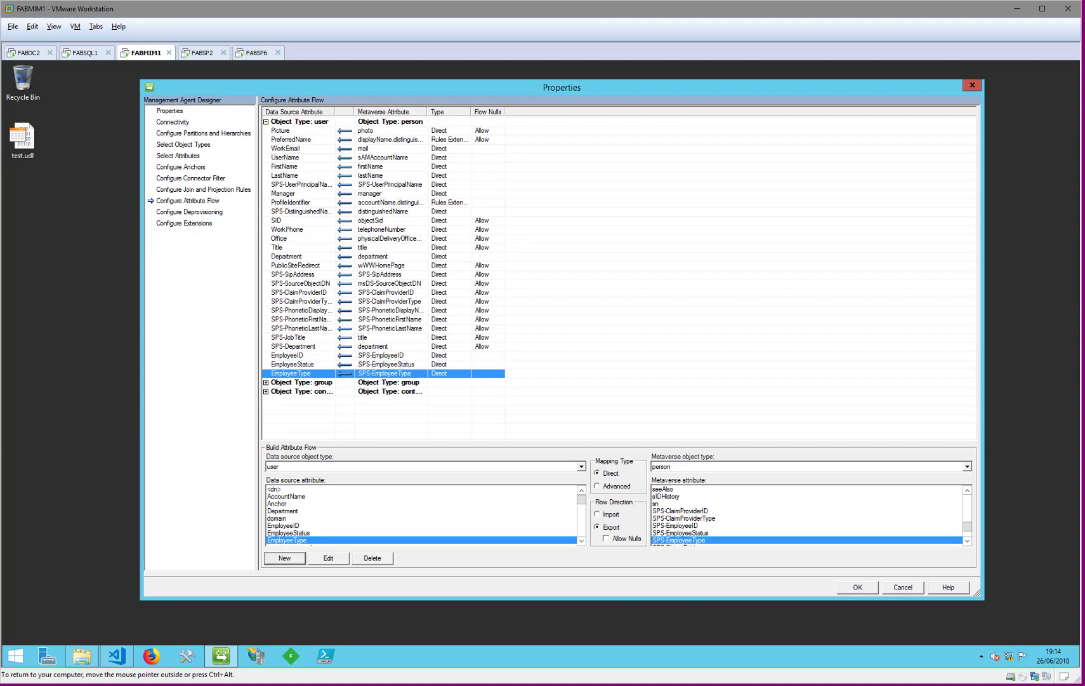
Add a direct export flow from metaverse SPS-School to the user attribute SPS-School and save the SPMA agent's properties.
{"action": "left_click", "coordinate": [282, 518]}
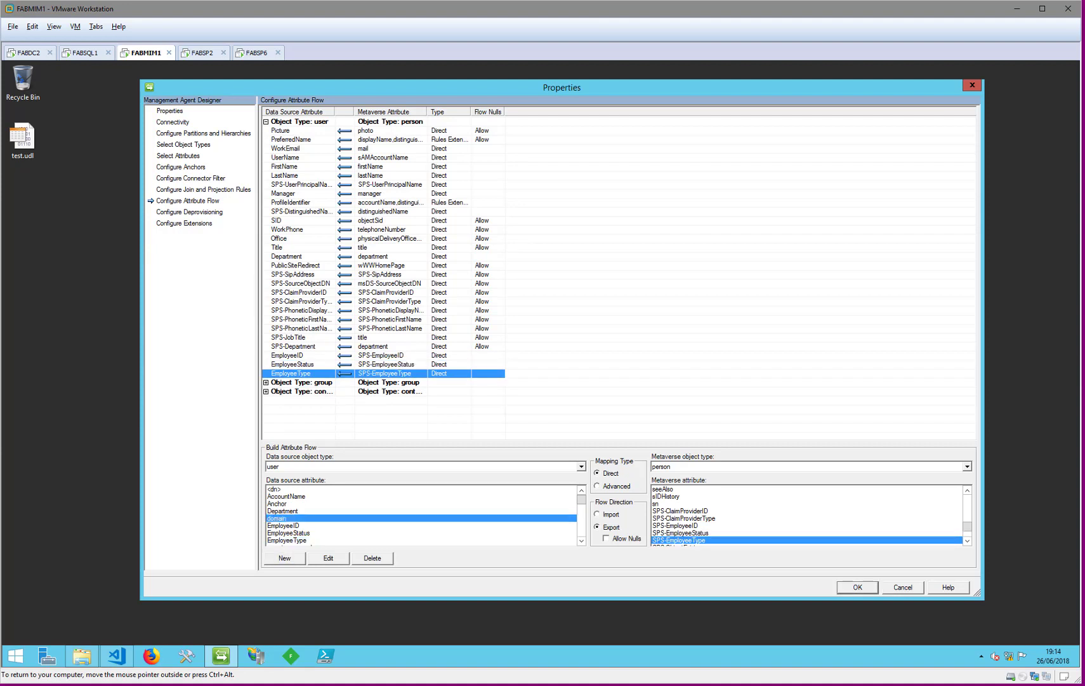
{"action": "key", "text": "s"}
{"action": "scroll", "coordinate": [423, 514], "scroll_direction": "down", "scroll_amount": 4}
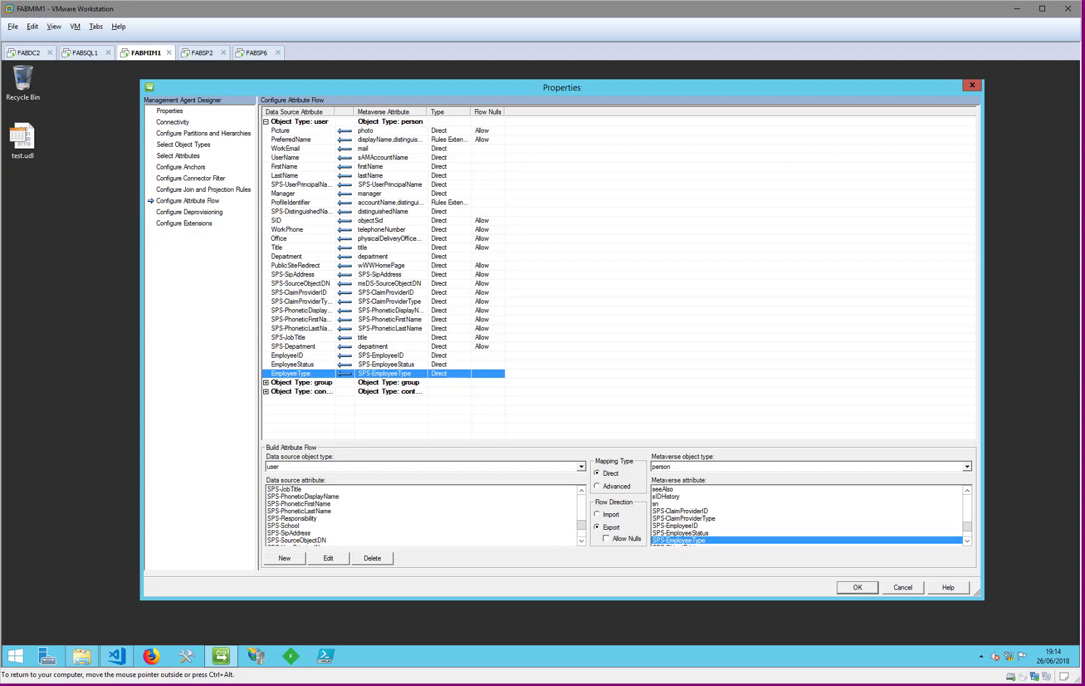
{"action": "left_click", "coordinate": [284, 525]}
{"action": "scroll", "coordinate": [422, 514], "scroll_direction": "down", "scroll_amount": 2}
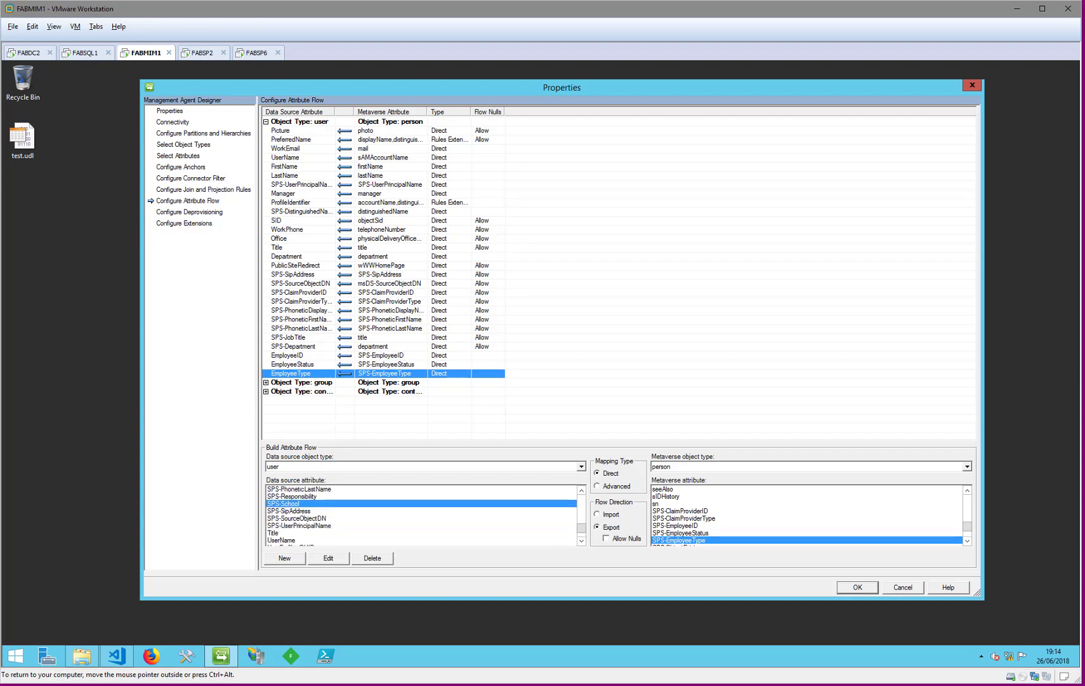
{"action": "scroll", "coordinate": [806, 514], "scroll_direction": "down", "scroll_amount": 4}
{"action": "left_click", "coordinate": [669, 511]}
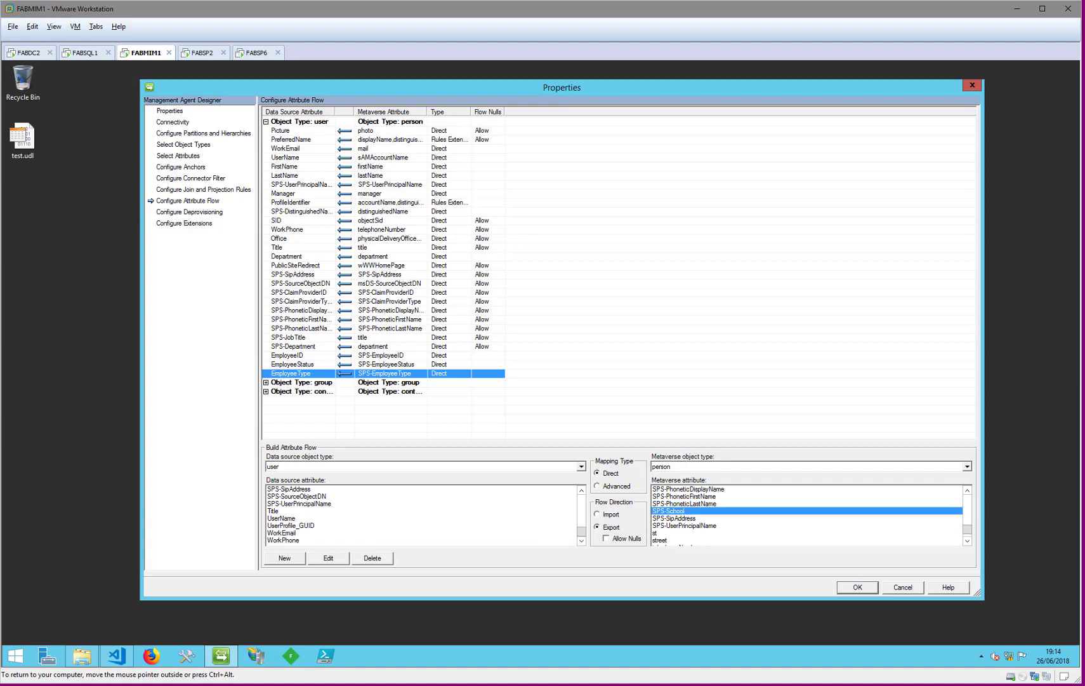
{"action": "left_click", "coordinate": [284, 557]}
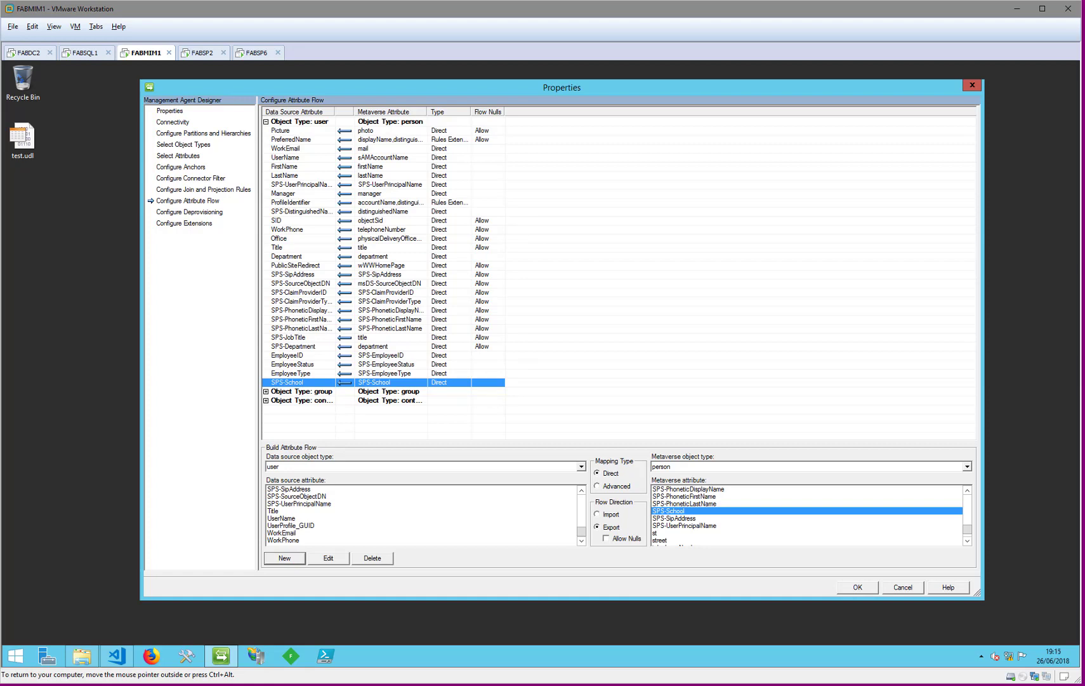
{"action": "left_click", "coordinate": [858, 587]}
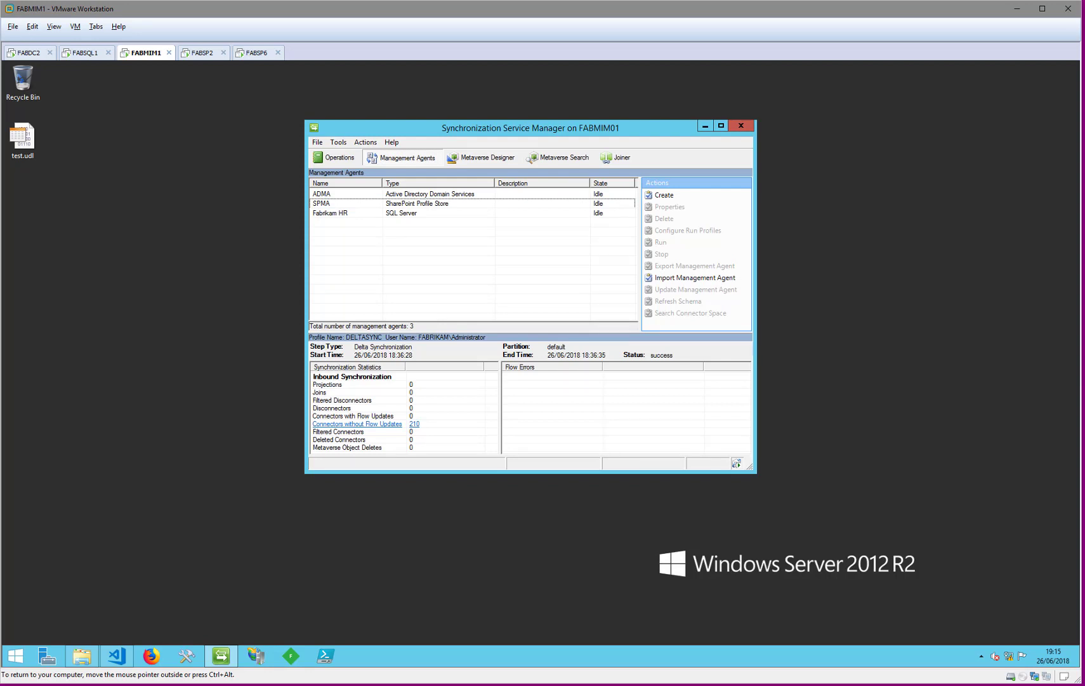
Run the Full Import profile on the Fabrikam HR management agent.
{"action": "left_click_drag", "start_coordinate": [535, 128], "coordinate": [520, 121]}
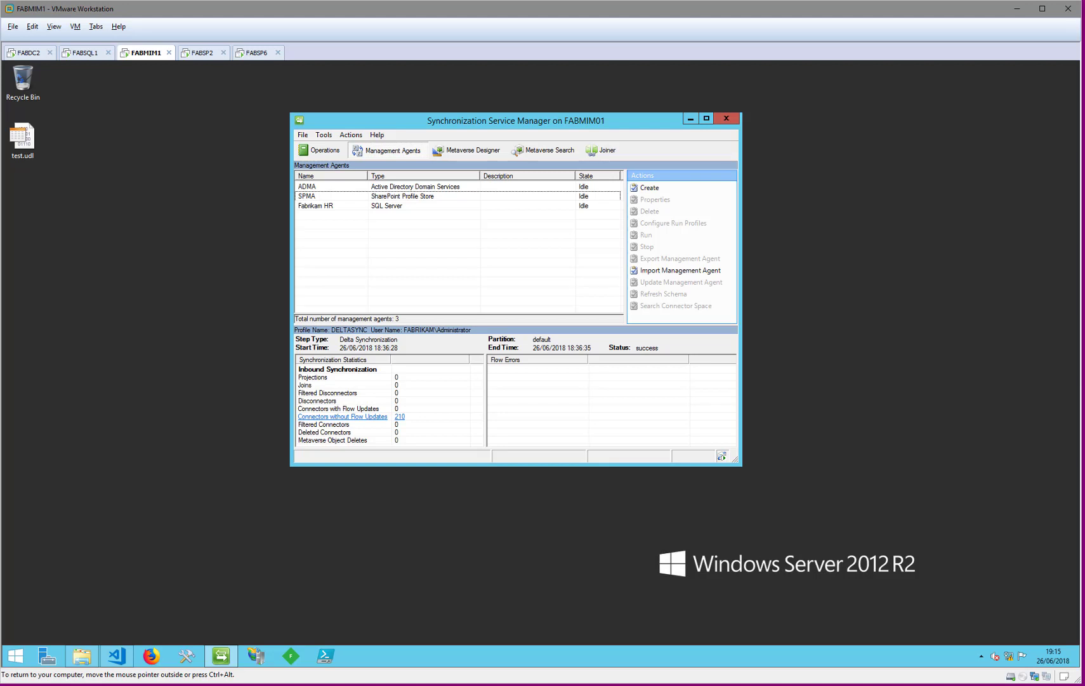
{"action": "left_click", "coordinate": [316, 206]}
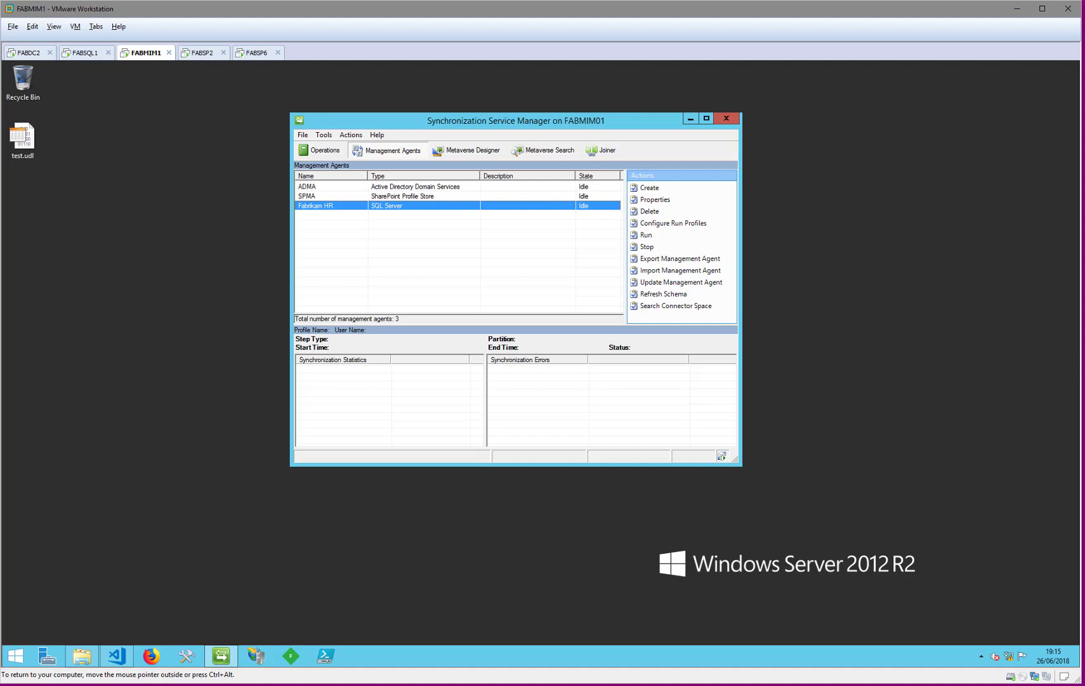
{"action": "right_click", "coordinate": [308, 204]}
{"action": "left_click", "coordinate": [336, 283]}
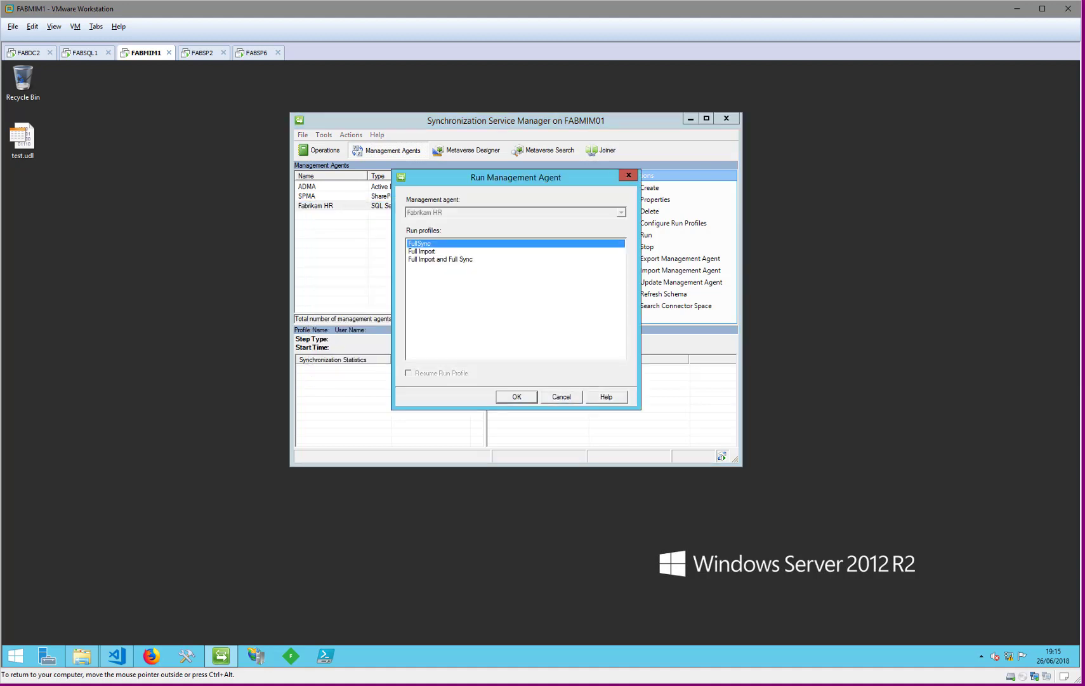
{"action": "left_click", "coordinate": [422, 251]}
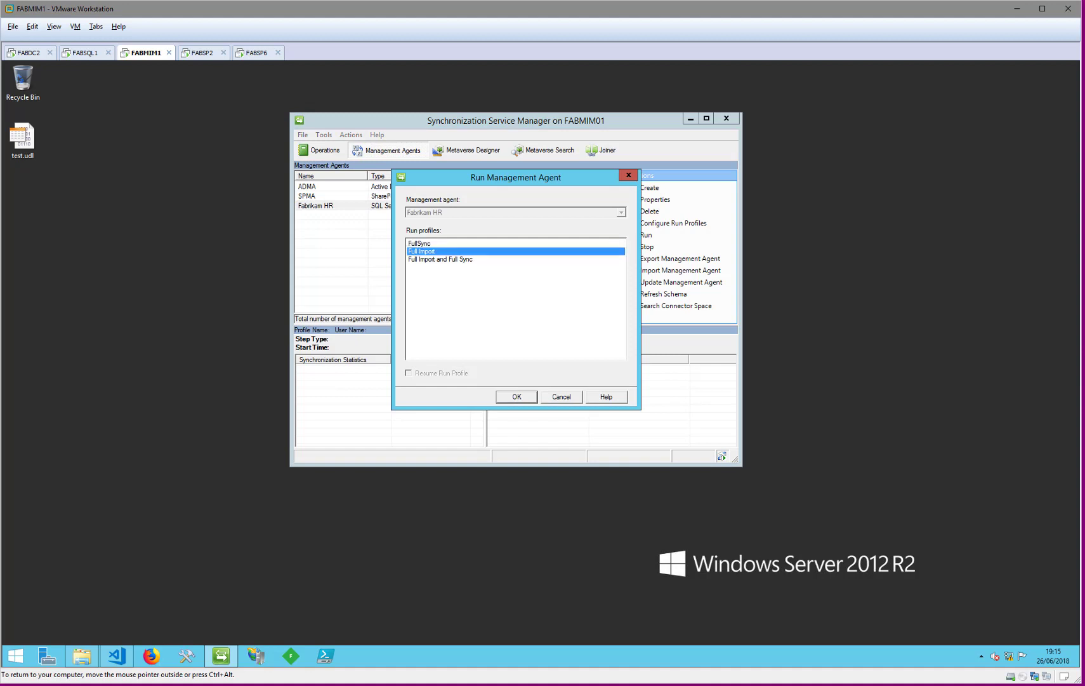
{"action": "key", "text": "Return"}
Check the status and staging statistics of the Fabrikam HR Full Import run in the operations history.
{"action": "left_click", "coordinate": [319, 150]}
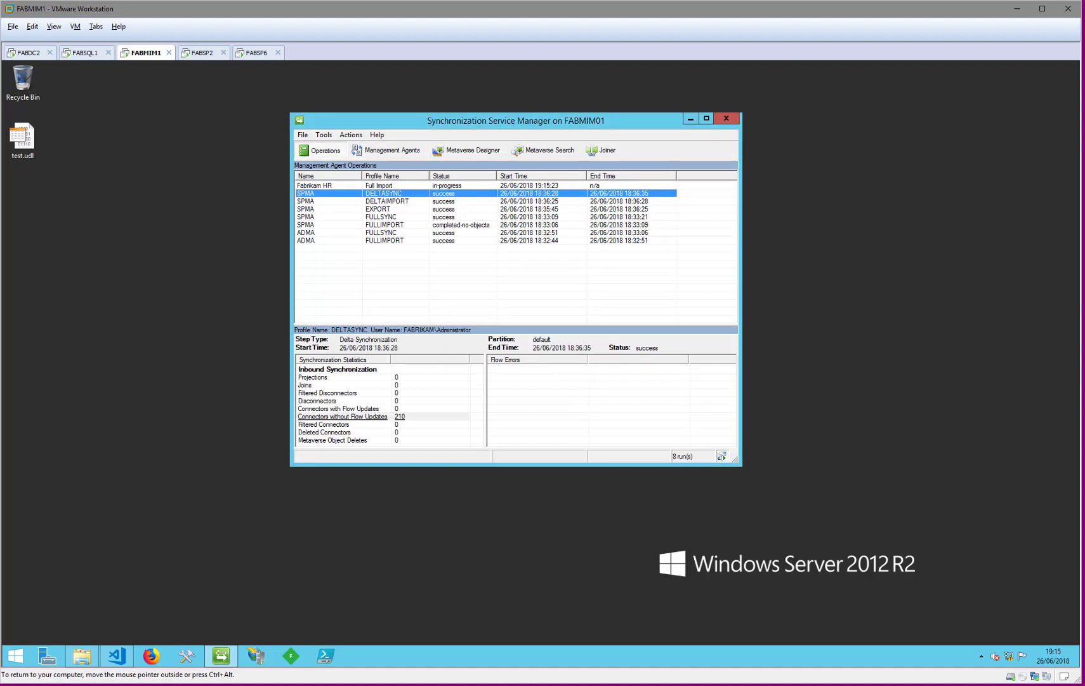
{"action": "left_click", "coordinate": [379, 186]}
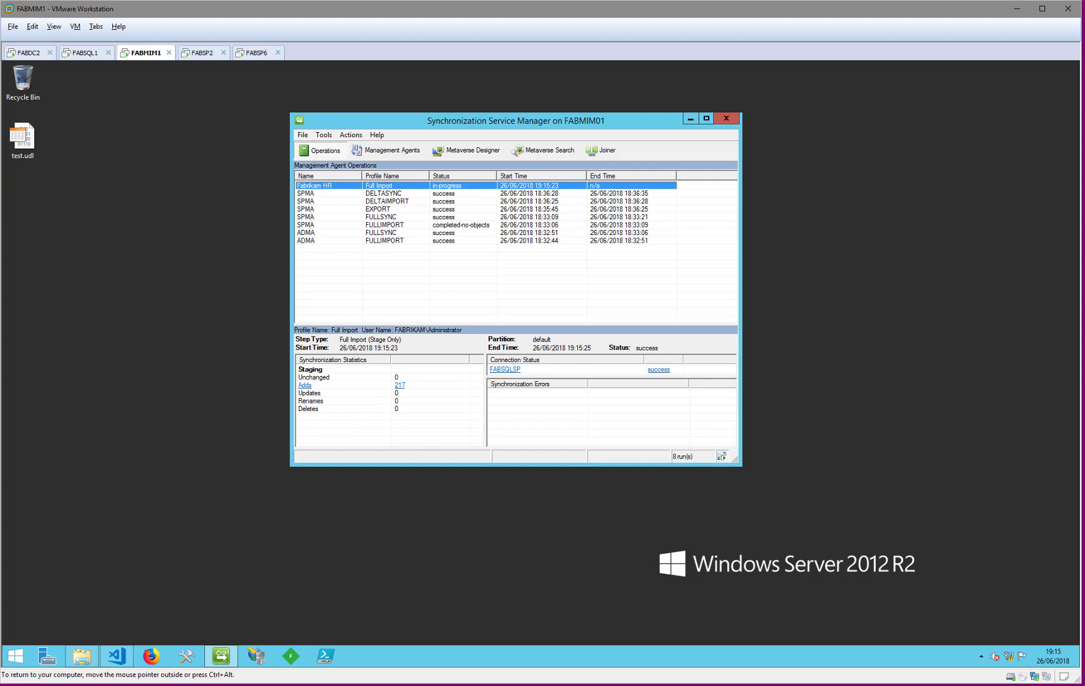
{"action": "left_click", "coordinate": [387, 201]}
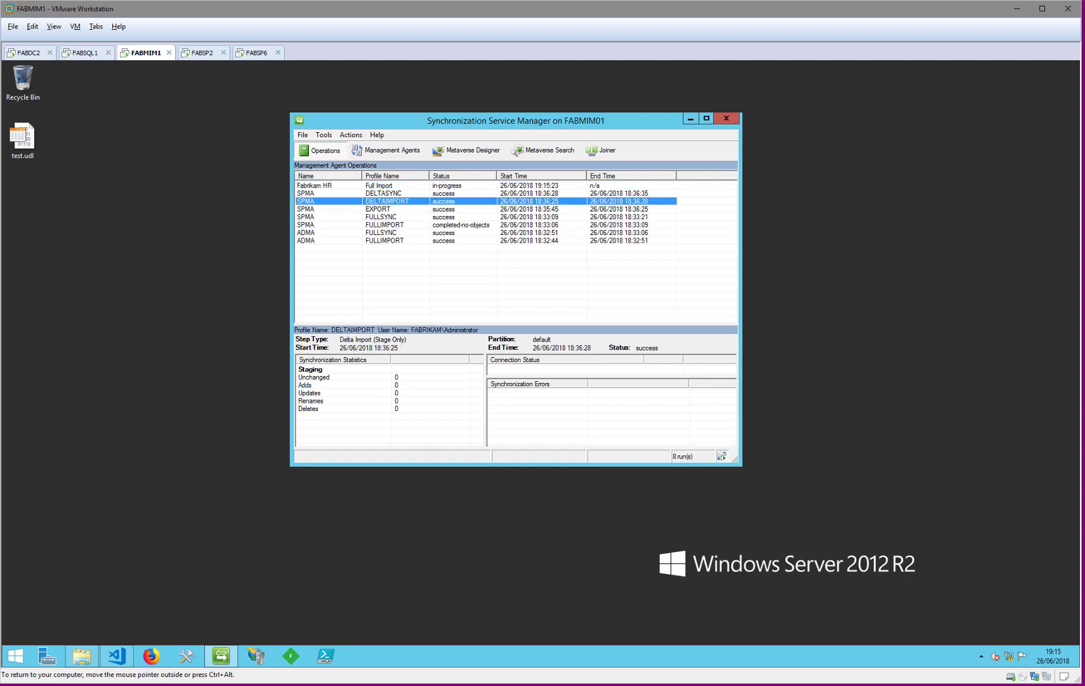
{"action": "left_click", "coordinate": [379, 186]}
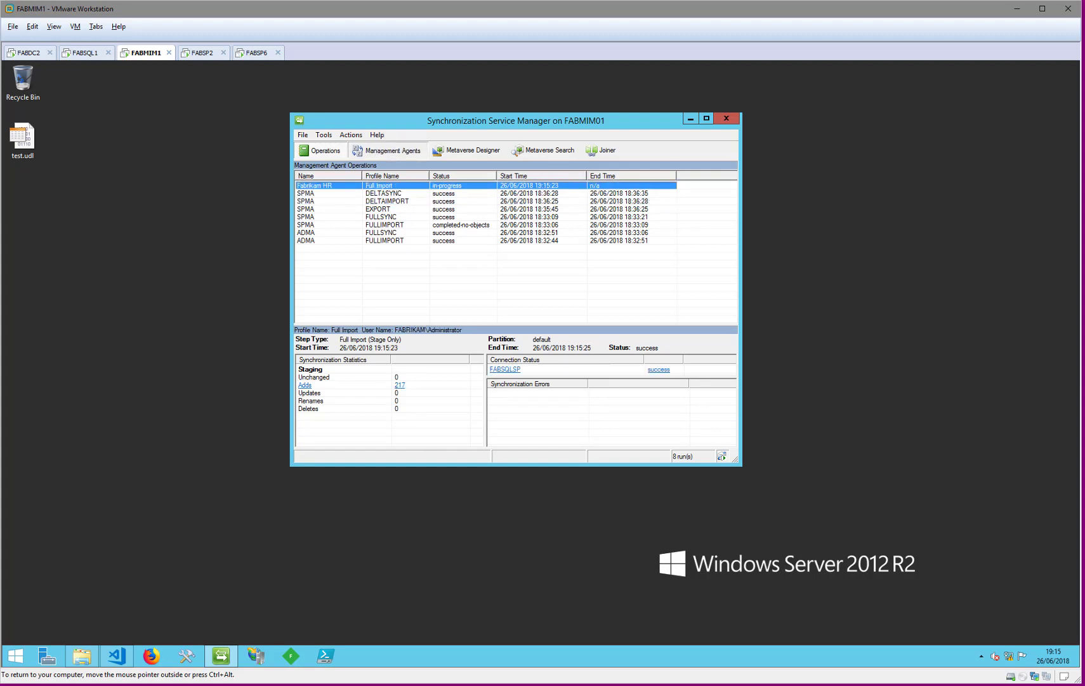
{"action": "left_click", "coordinate": [387, 150]}
{"action": "left_click", "coordinate": [321, 150]}
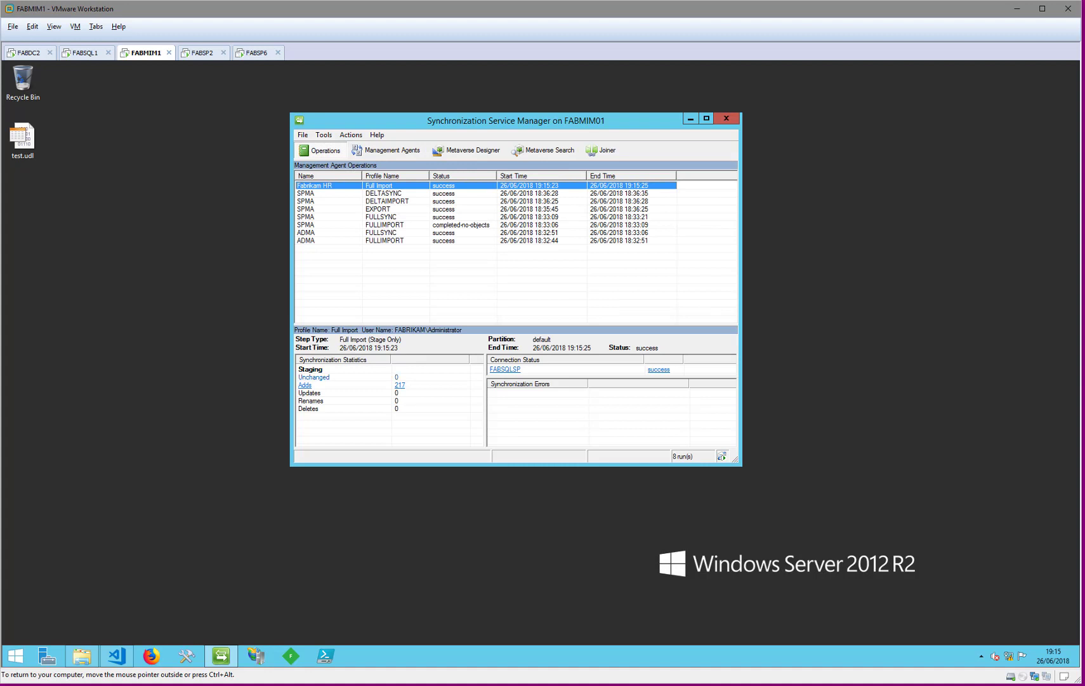
Inspect one of the objects added by the import, including its multiple School values, and close the object details.
{"action": "left_click", "coordinate": [305, 385]}
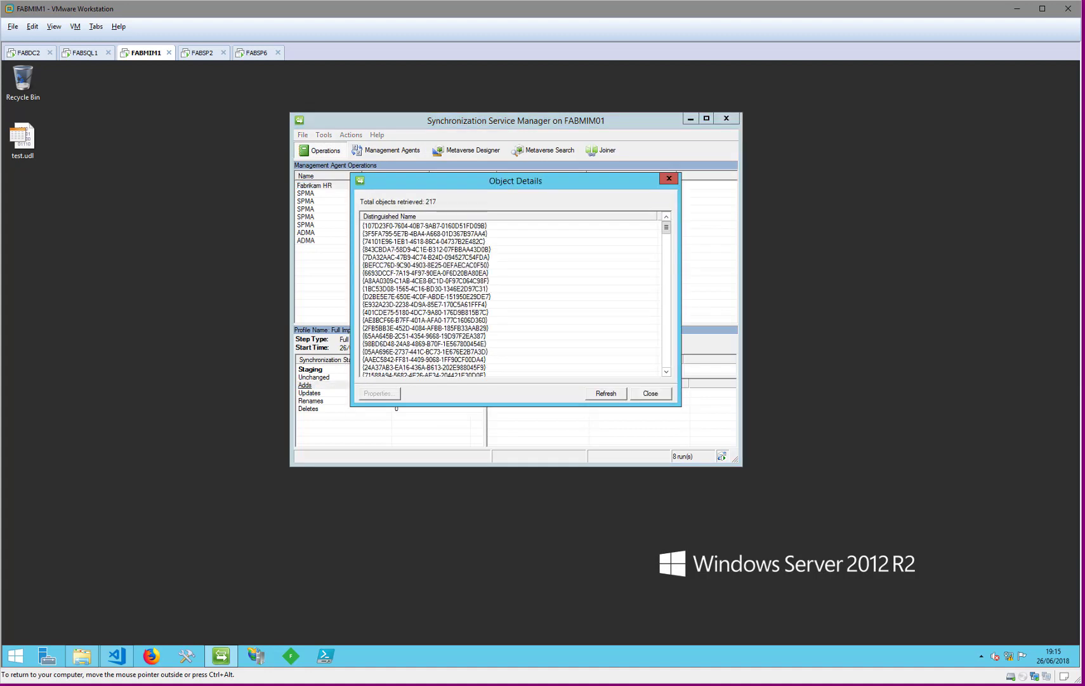
{"action": "double_click", "coordinate": [426, 258]}
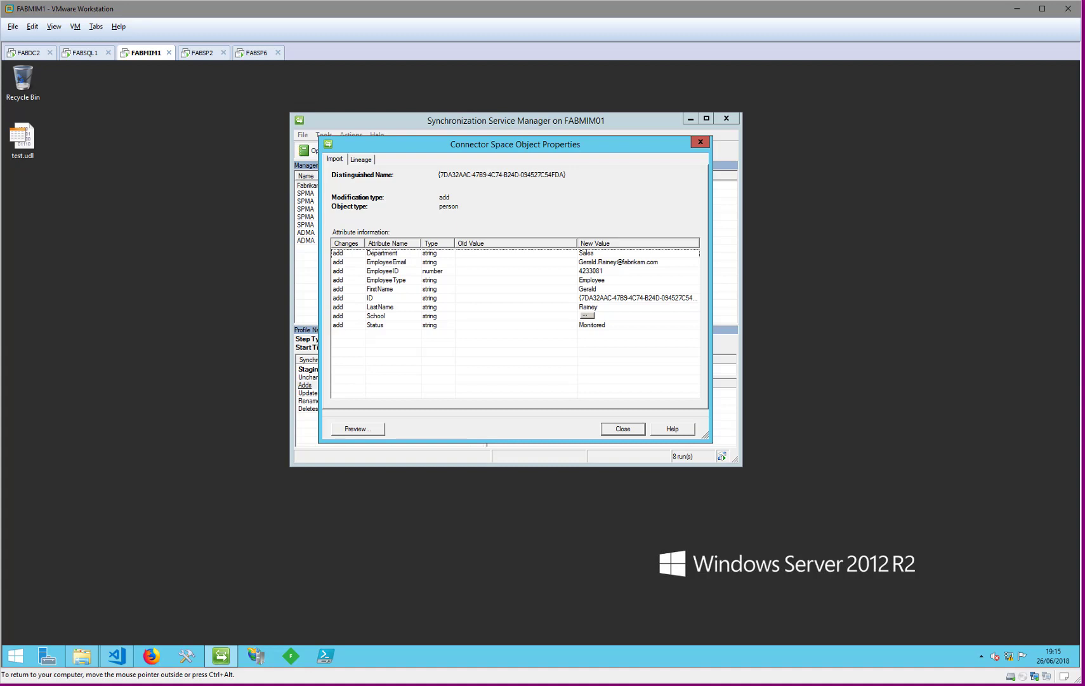
{"action": "left_click", "coordinate": [587, 315]}
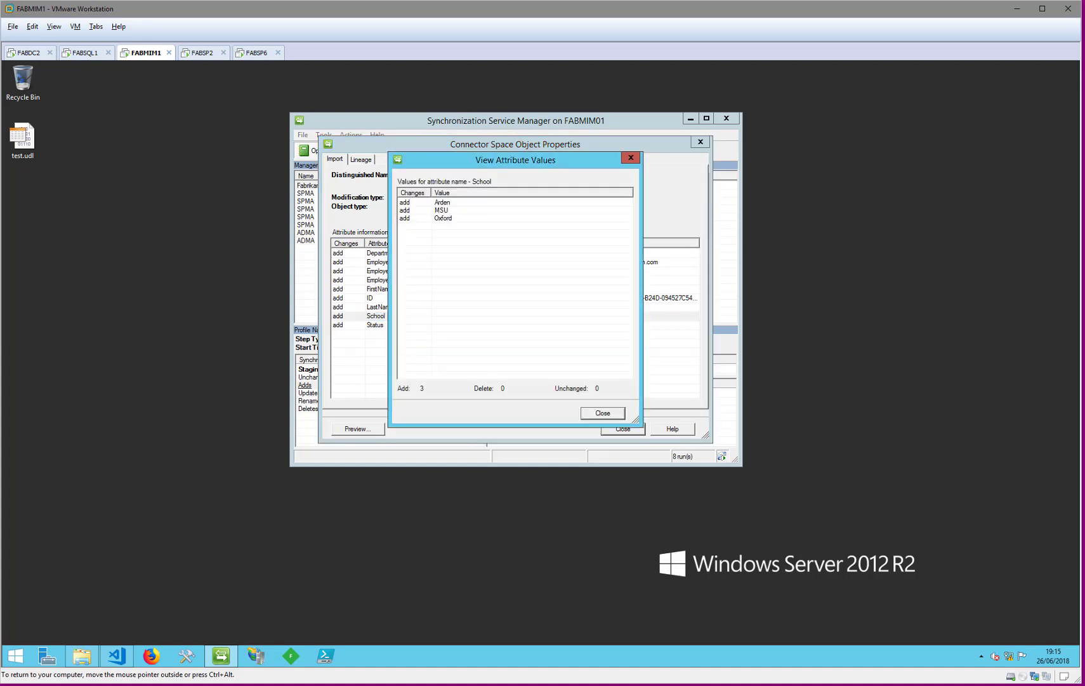
{"action": "left_click_drag", "start_coordinate": [491, 164], "coordinate": [591, 292]}
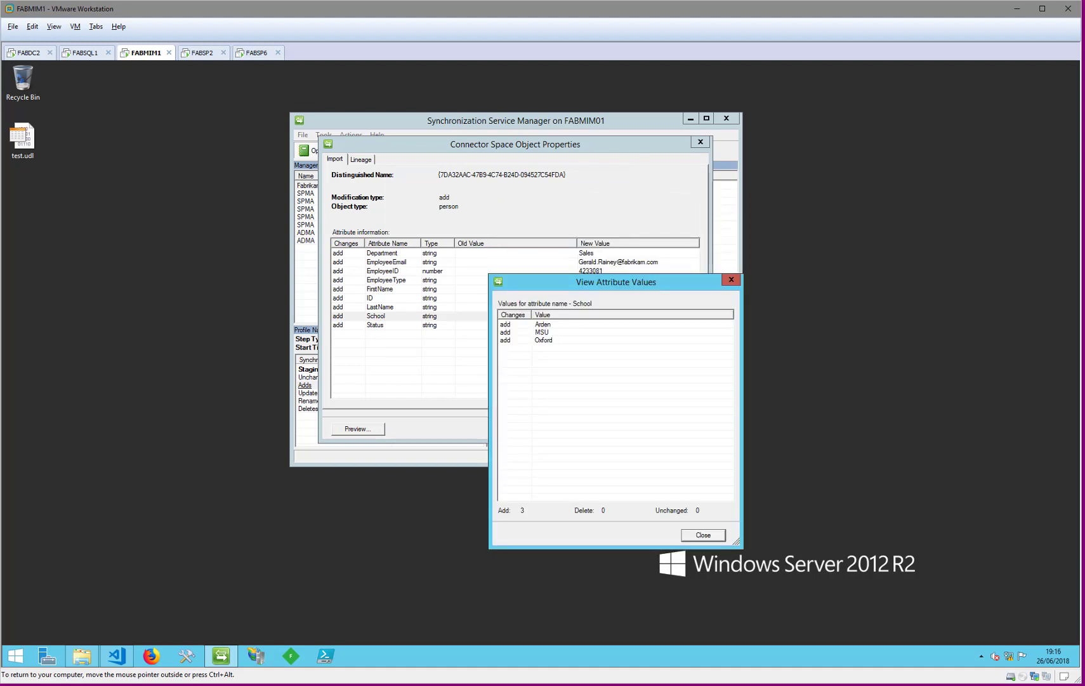
{"action": "left_click_drag", "start_coordinate": [592, 281], "coordinate": [529, 237]}
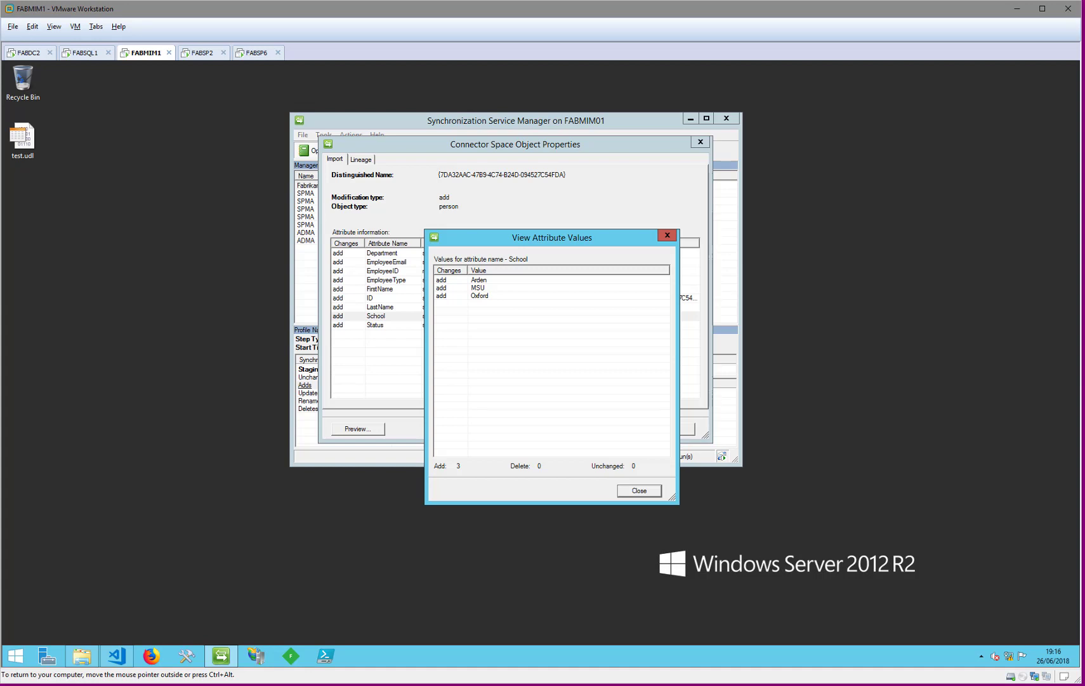
{"action": "left_click", "coordinate": [639, 490]}
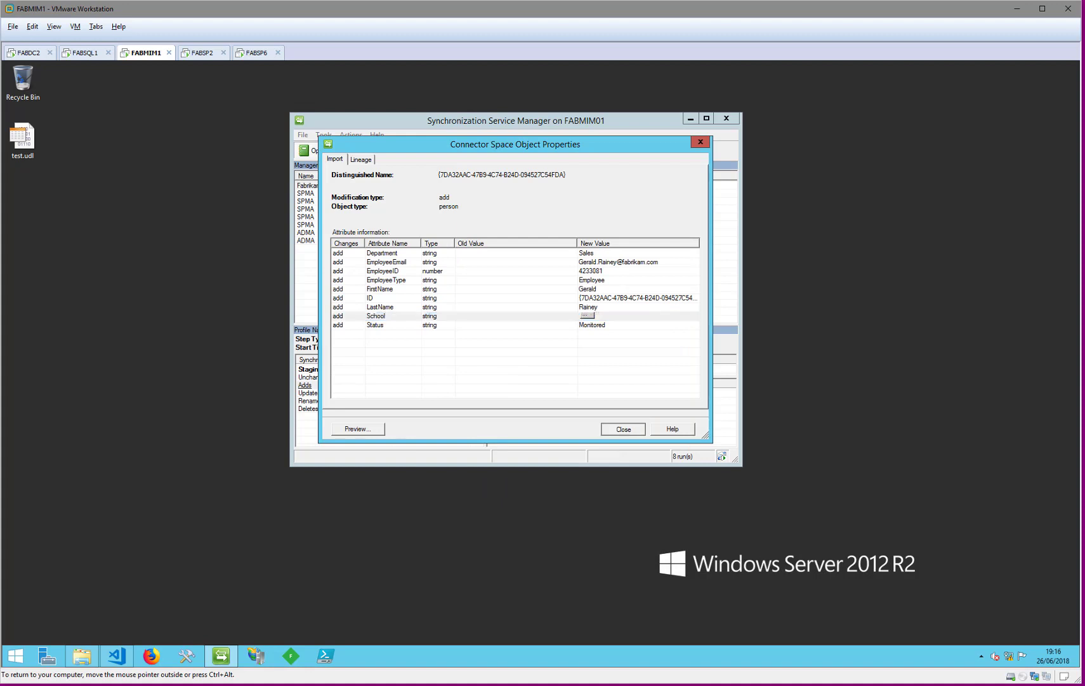
{"action": "left_click", "coordinate": [624, 429]}
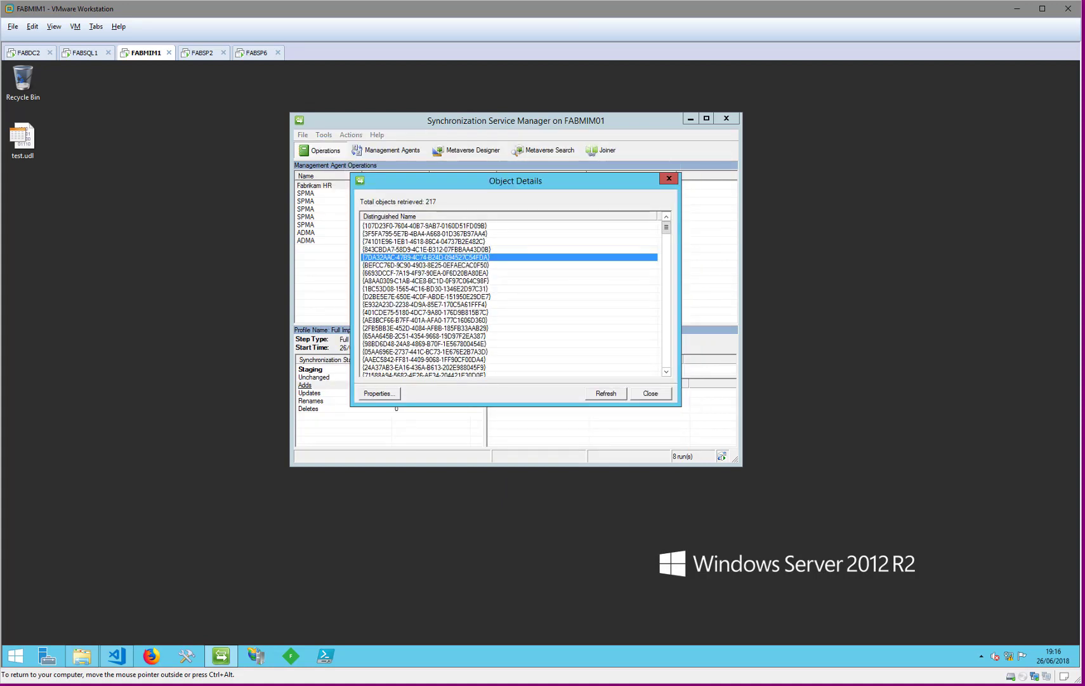
{"action": "left_click", "coordinate": [651, 394]}
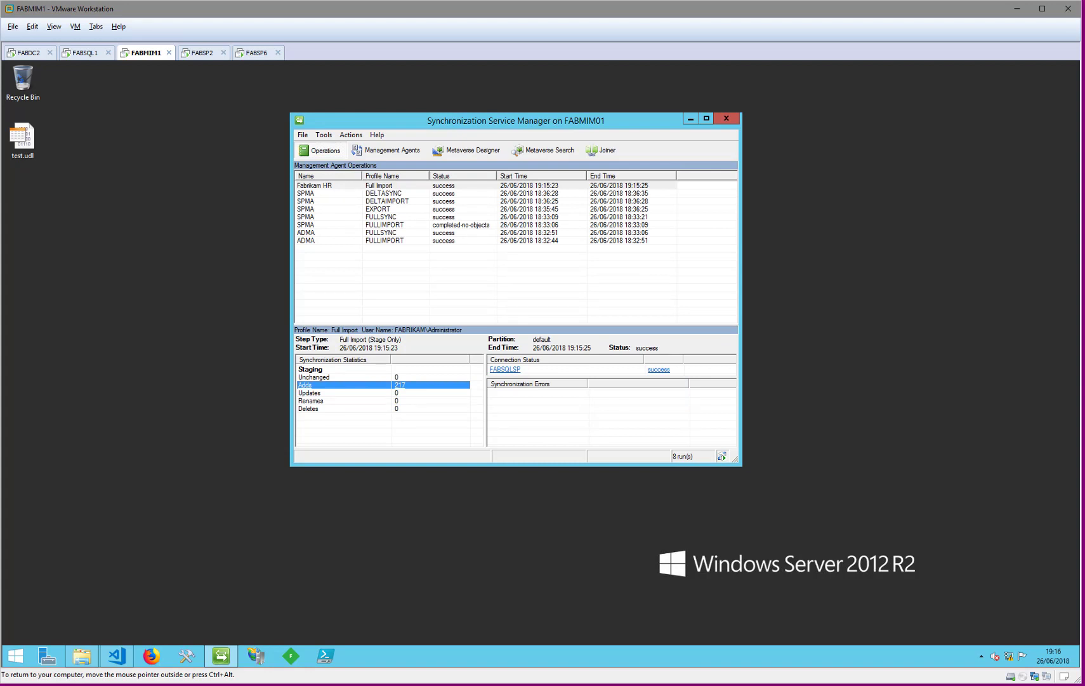
Run the FullSync profile on the Fabrikam HR management agent.
{"action": "left_click", "coordinate": [385, 149]}
{"action": "right_click", "coordinate": [319, 205]}
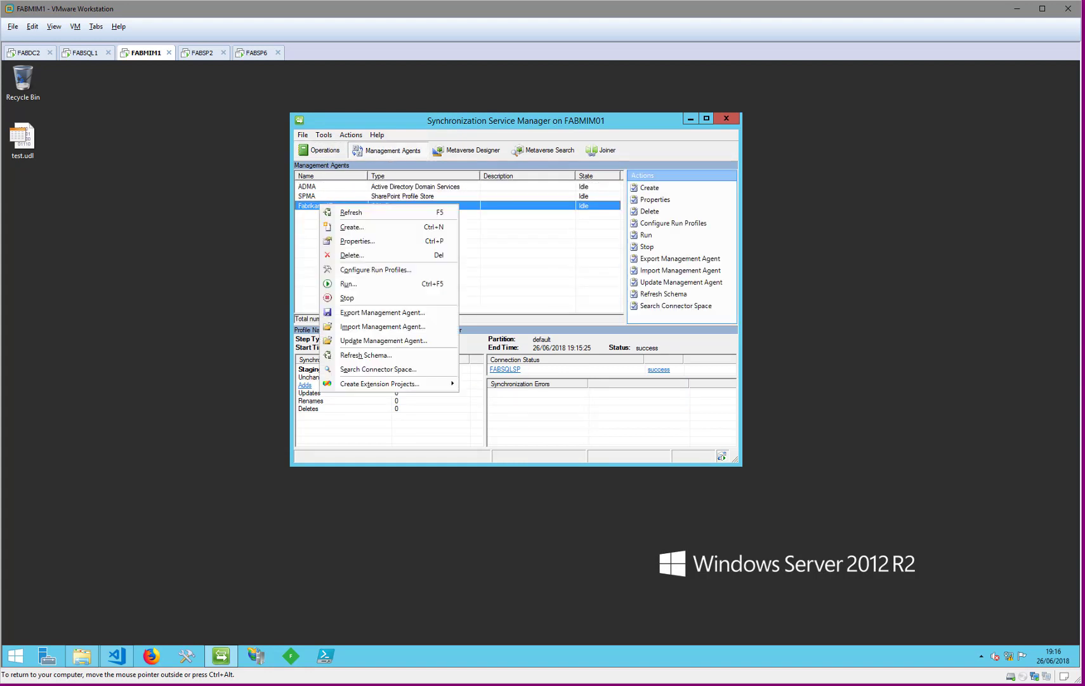
{"action": "left_click", "coordinate": [355, 283]}
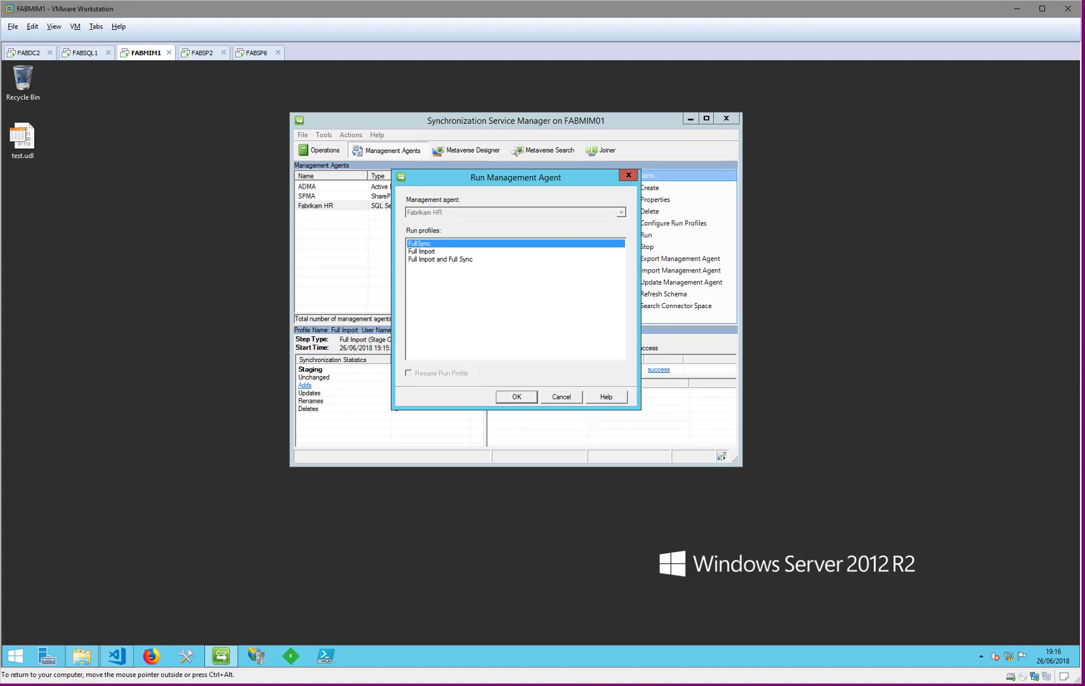
{"action": "key", "text": "Return"}
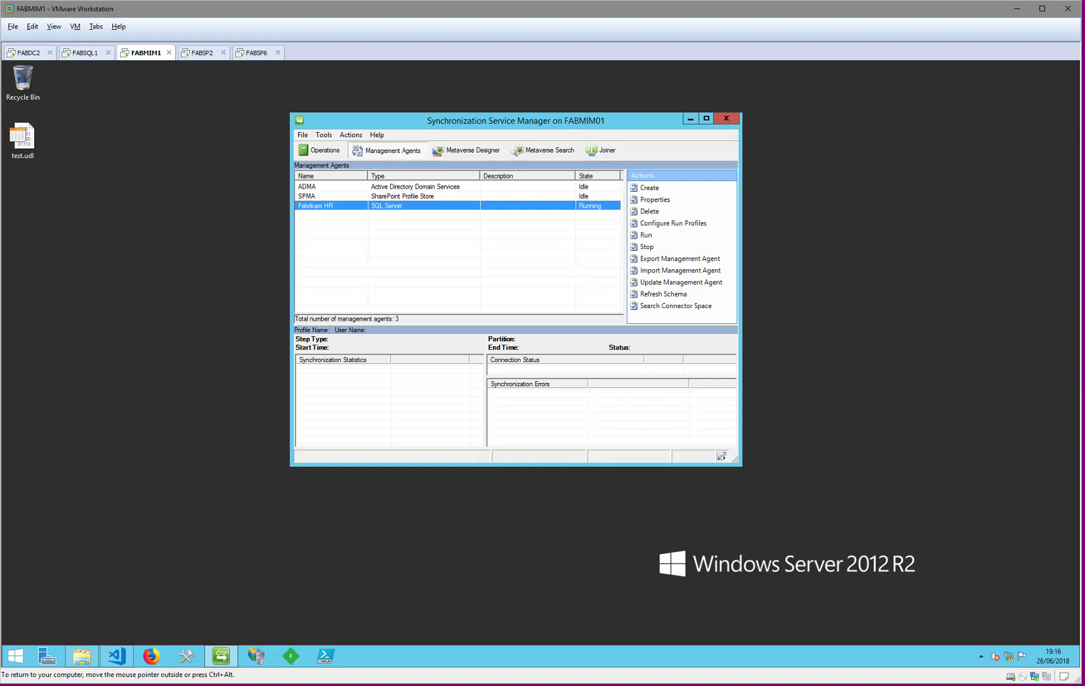
Examine the joined objects of the Fabrikam HR FullSync run and one object's EmployeeEmail attribute.
{"action": "left_click", "coordinate": [321, 150]}
{"action": "left_click", "coordinate": [323, 185]}
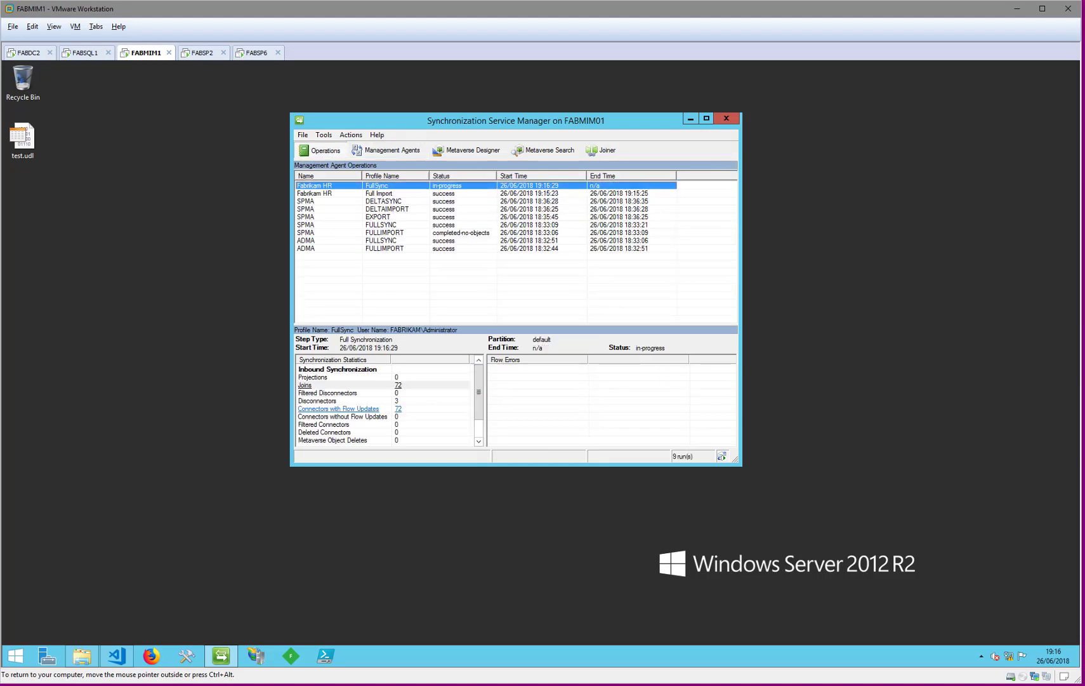
{"action": "left_click", "coordinate": [305, 386]}
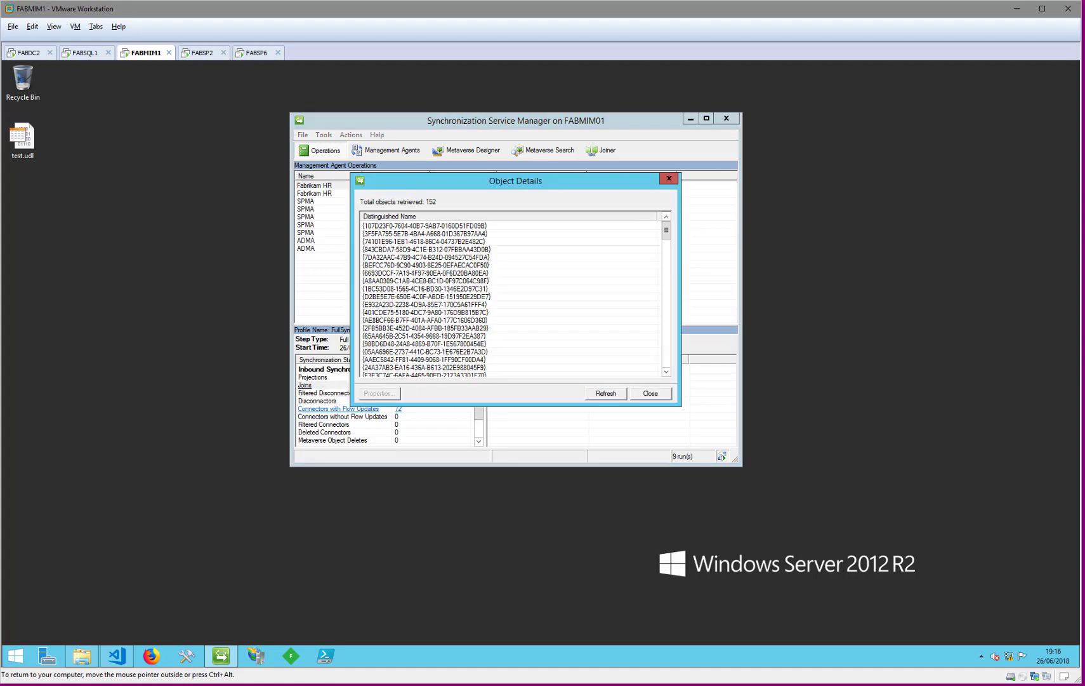
{"action": "left_click", "coordinate": [426, 265]}
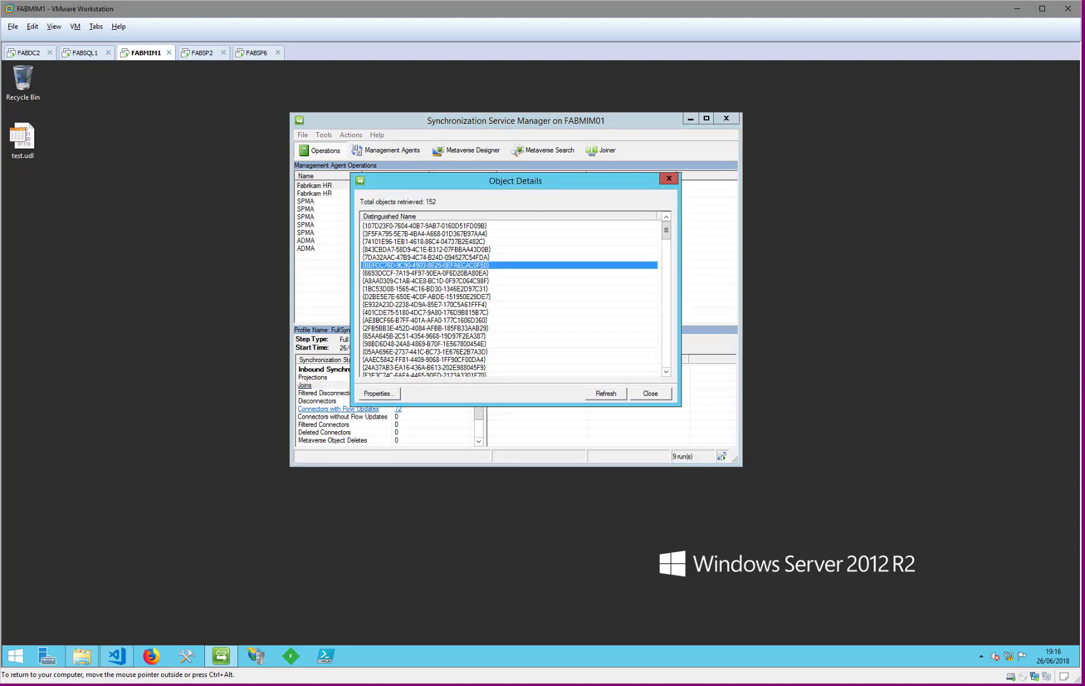
{"action": "double_click", "coordinate": [426, 265]}
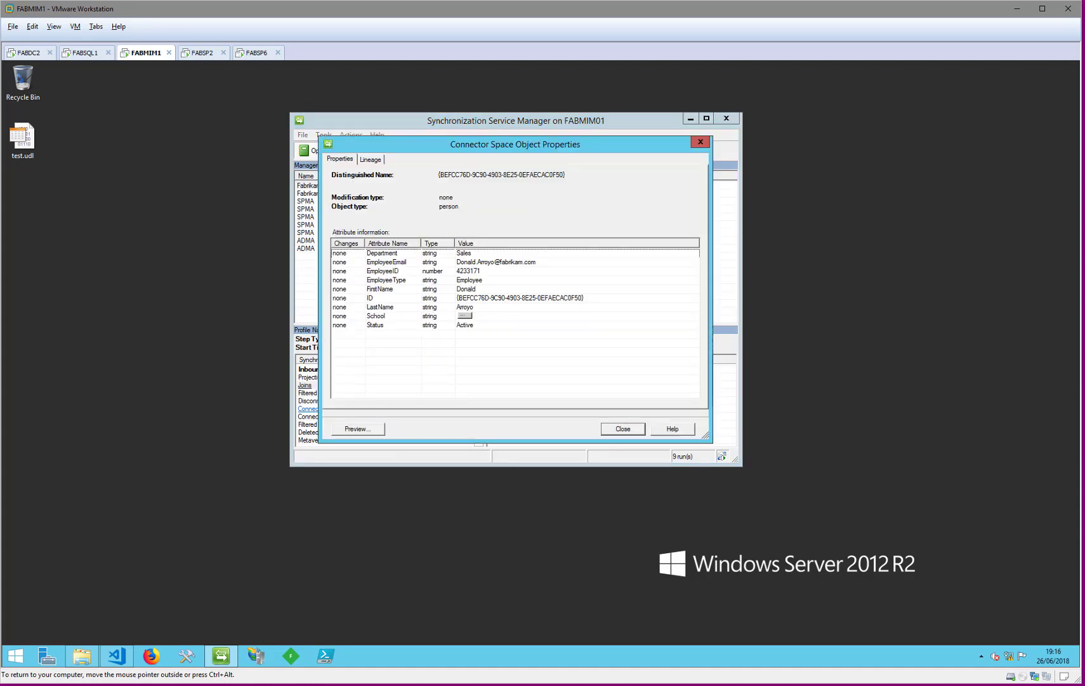
{"action": "left_click", "coordinate": [495, 262]}
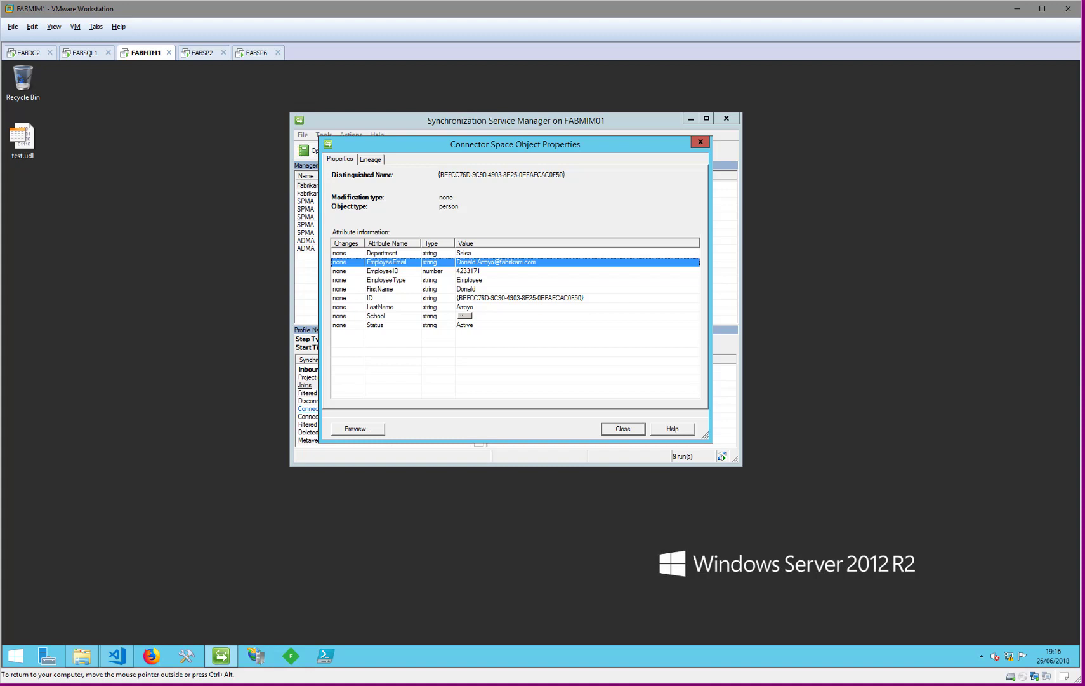
View the lineage of the open connector space object, including its connection operation, and close the object details.
{"action": "left_click", "coordinate": [371, 159]}
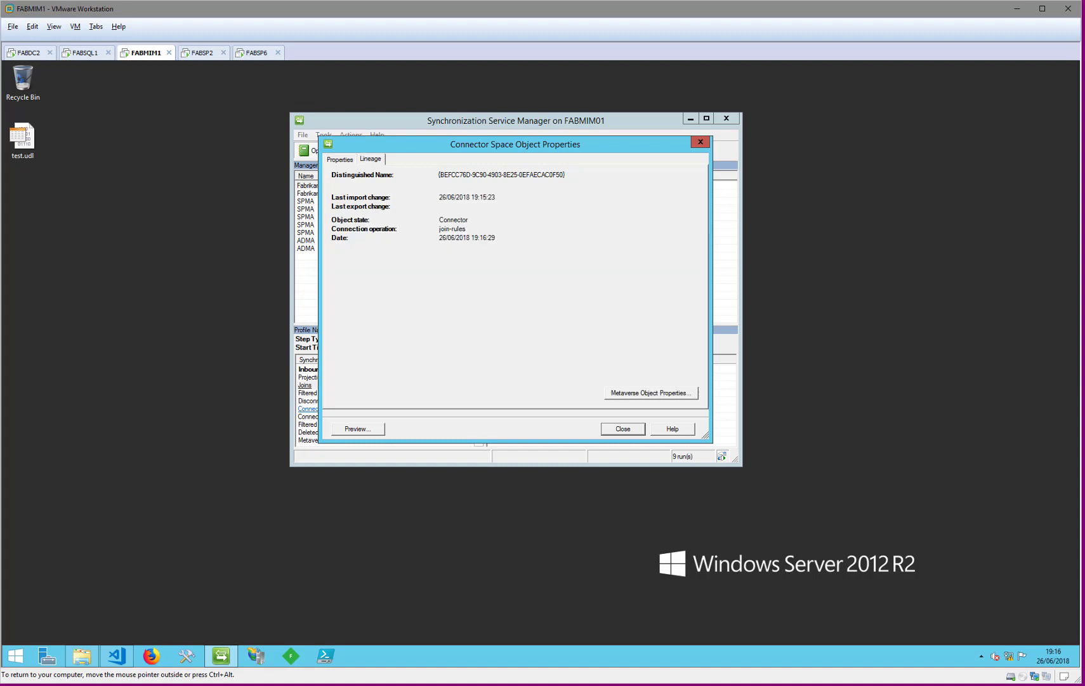
{"action": "key", "text": "Escape"}
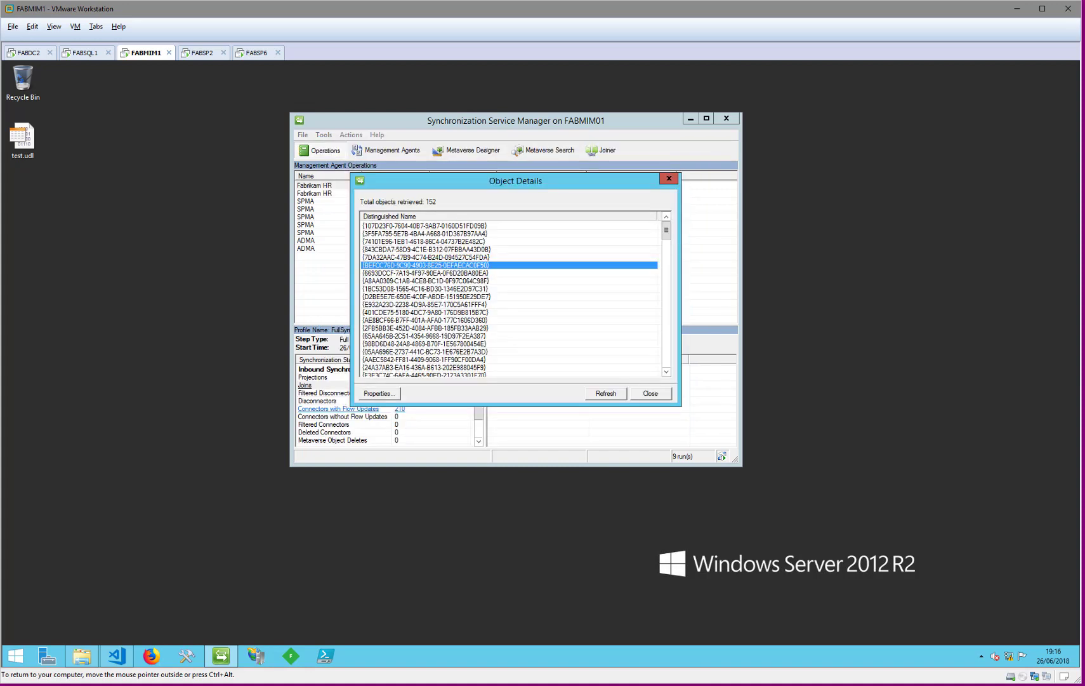
{"action": "key", "text": "Escape"}
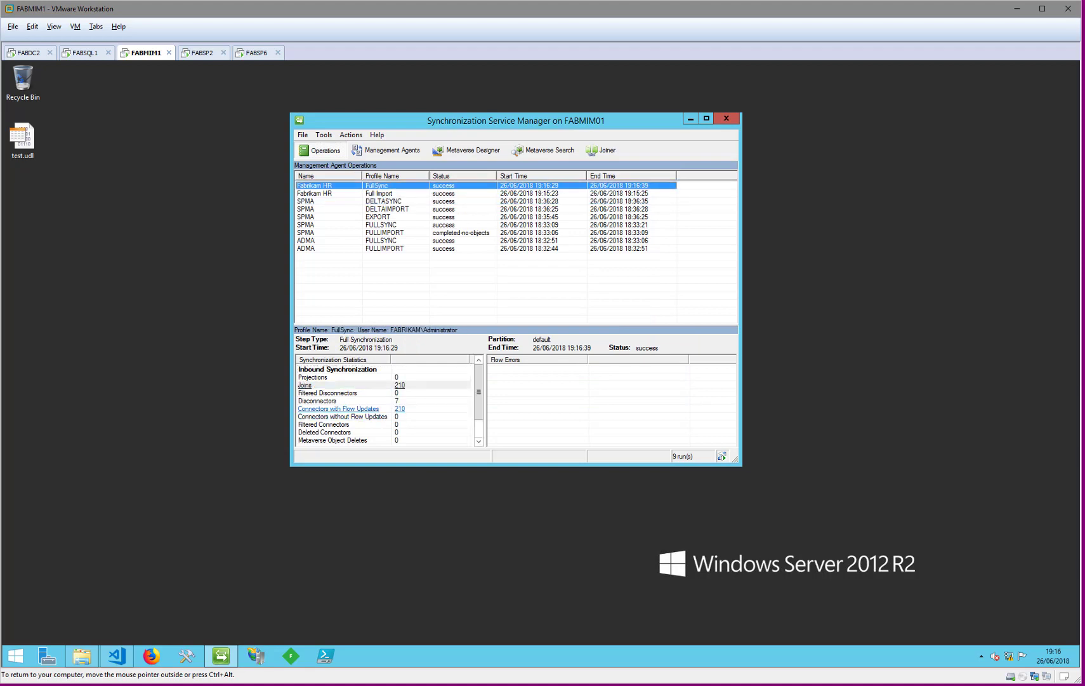
Inspect another joined object's attributes from the FullSync run, and view the list of connectors with flow updates.
{"action": "left_click", "coordinate": [399, 385]}
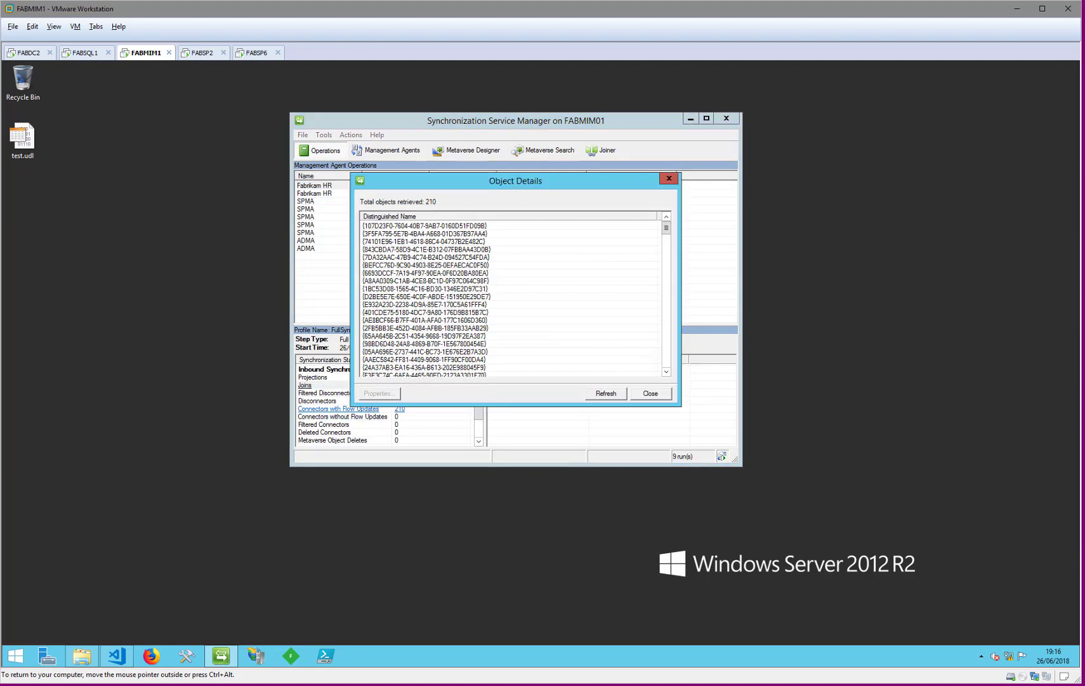
{"action": "left_click", "coordinate": [424, 351]}
{"action": "double_click", "coordinate": [424, 352]}
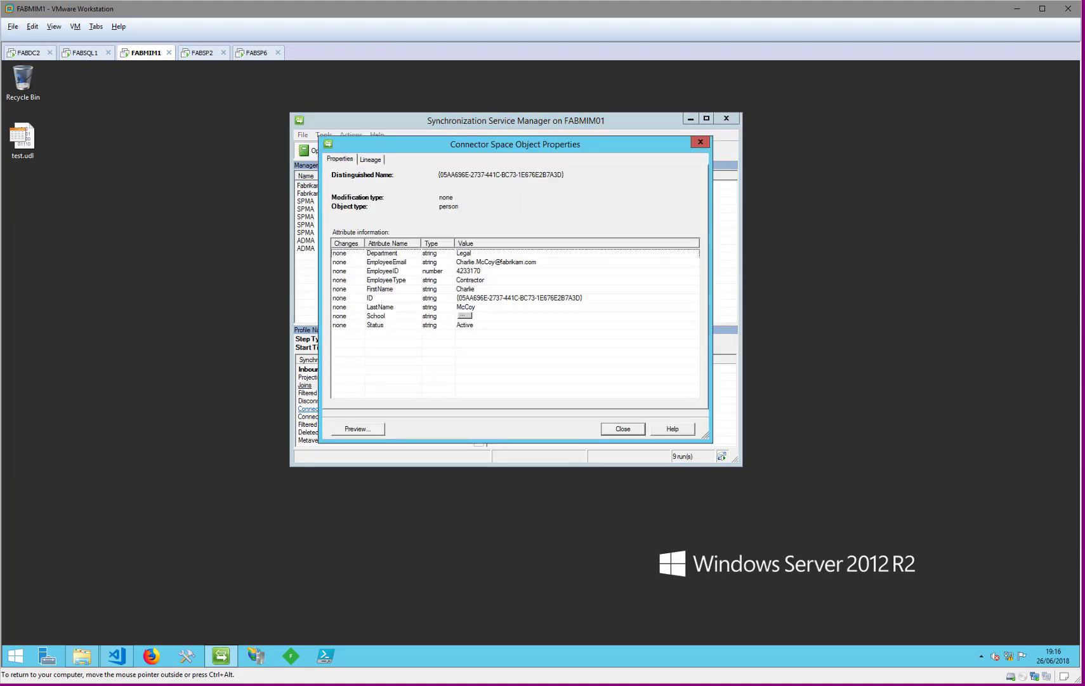
{"action": "left_click", "coordinate": [622, 429]}
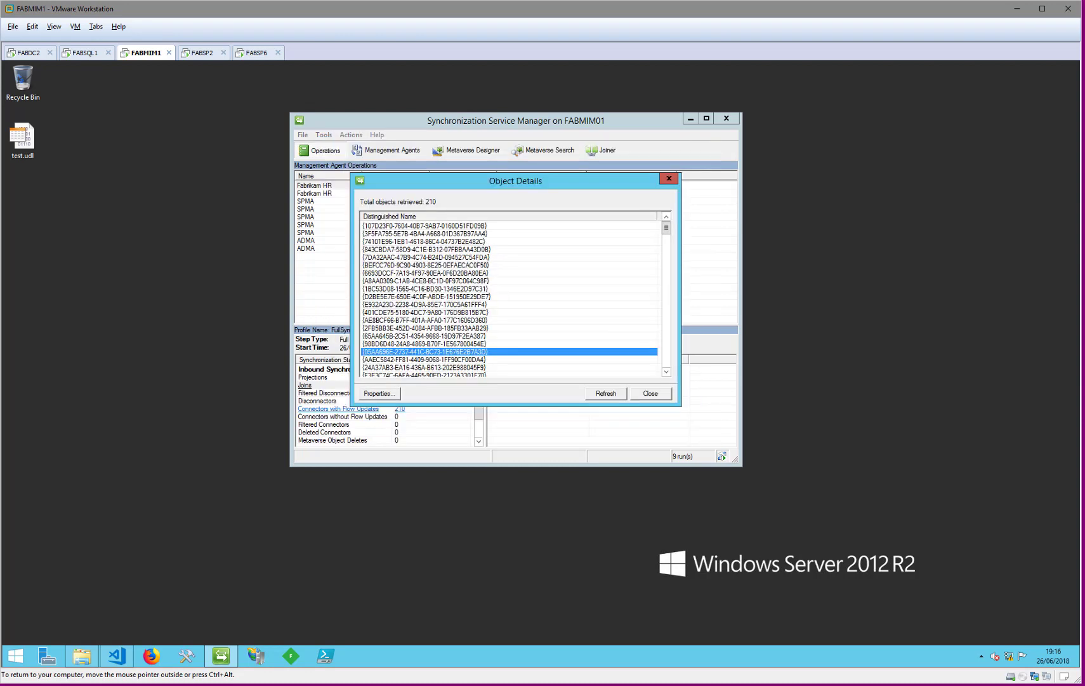
{"action": "left_click", "coordinate": [652, 393]}
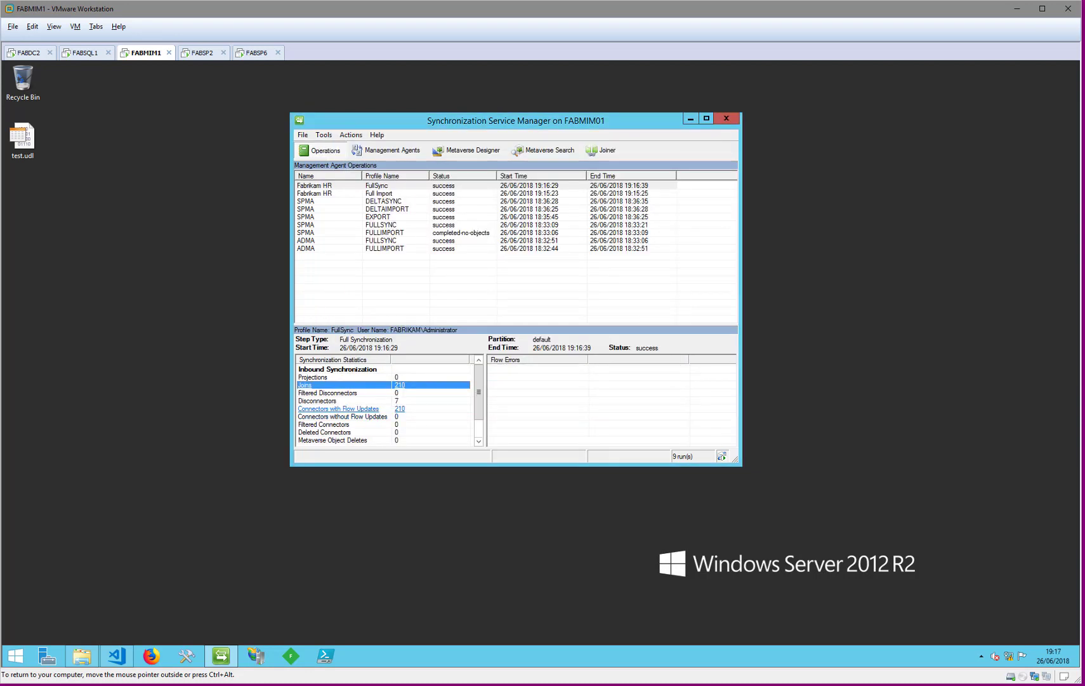
{"action": "left_click", "coordinate": [400, 408]}
{"action": "left_click", "coordinate": [650, 393]}
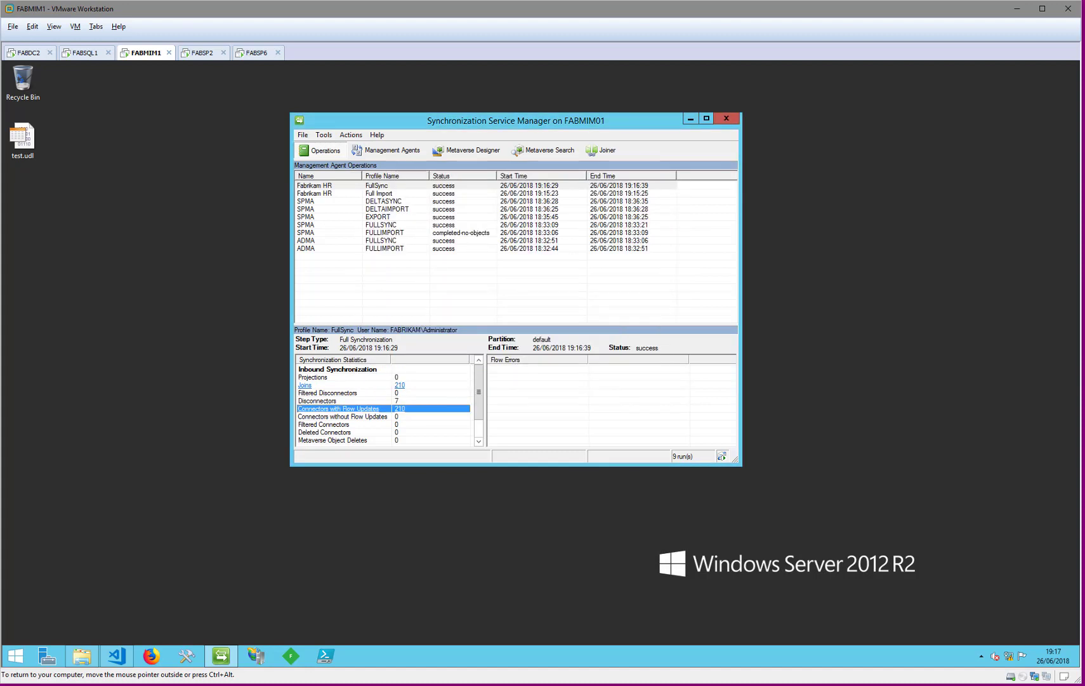
Run the FullImport profile on the SPMA management agent.
{"action": "left_click", "coordinate": [386, 151]}
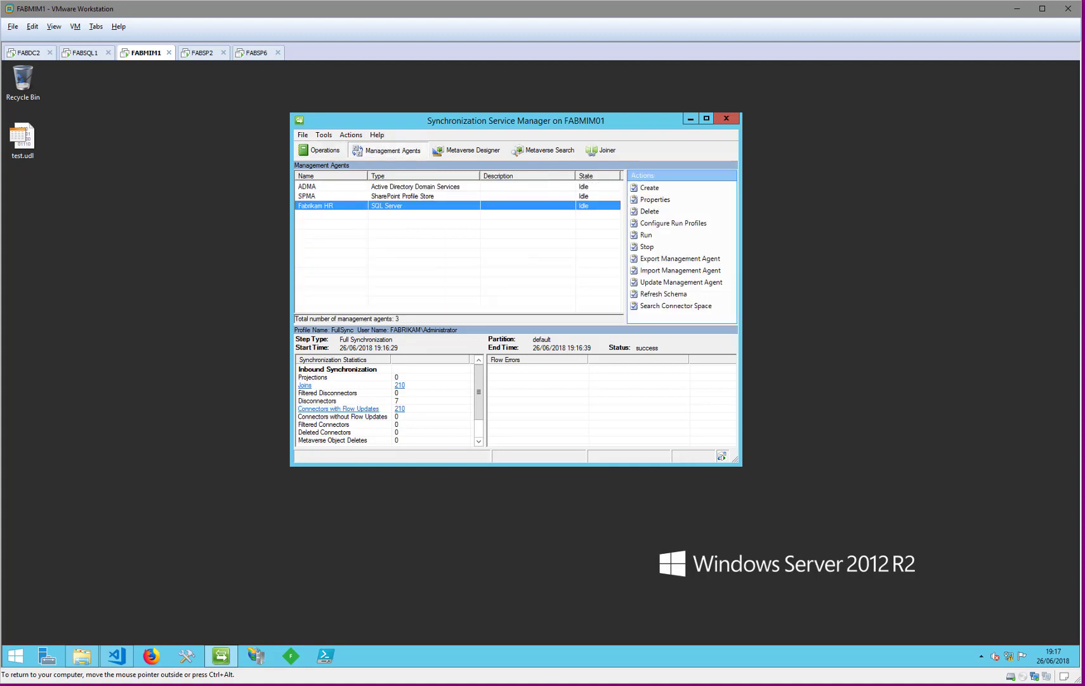
{"action": "right_click", "coordinate": [322, 196]}
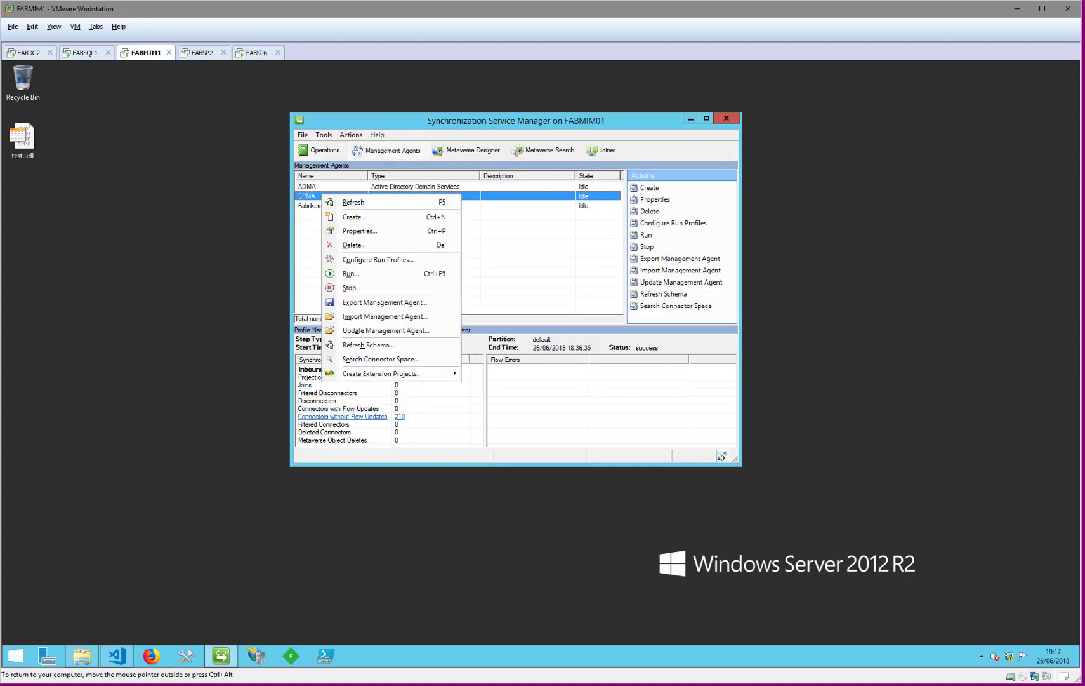
{"action": "left_click", "coordinate": [351, 274]}
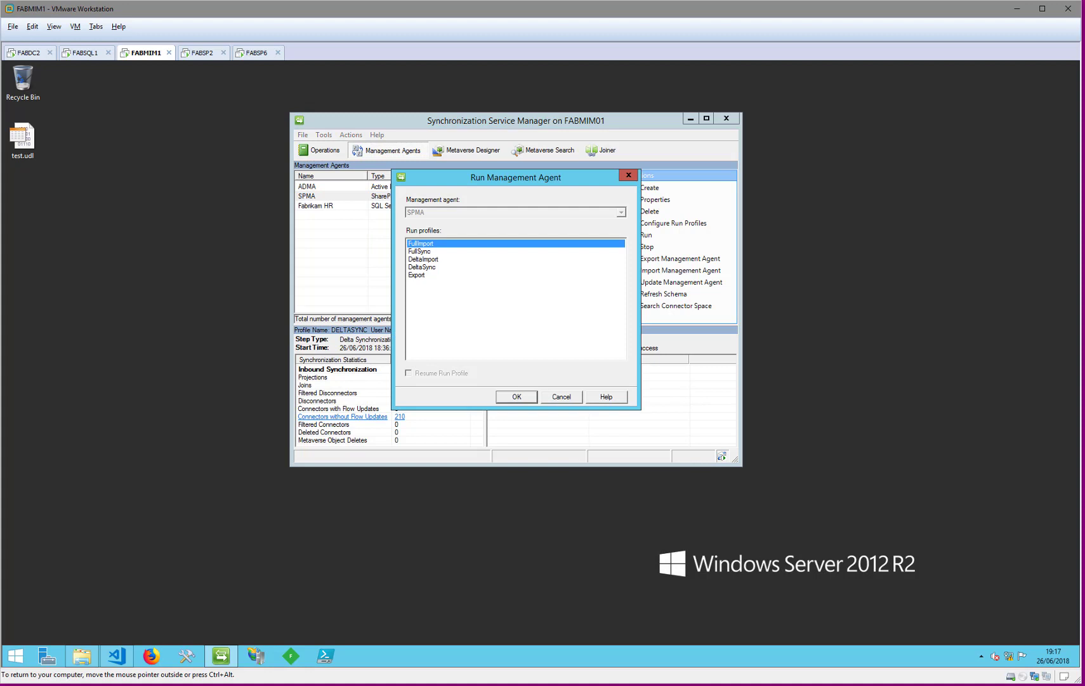
{"action": "key", "text": "Return"}
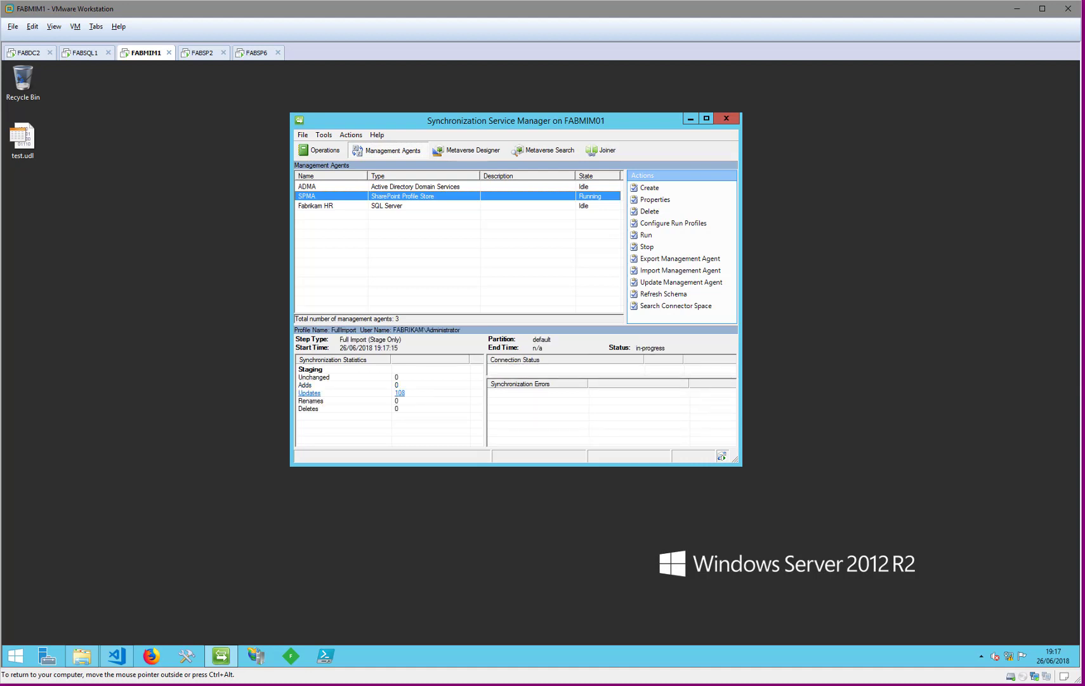
Examine the pending export attribute changes of one updated SPMA object, from Department through EmployeeType and the SPS attributes, and close the details.
{"action": "left_click", "coordinate": [400, 393]}
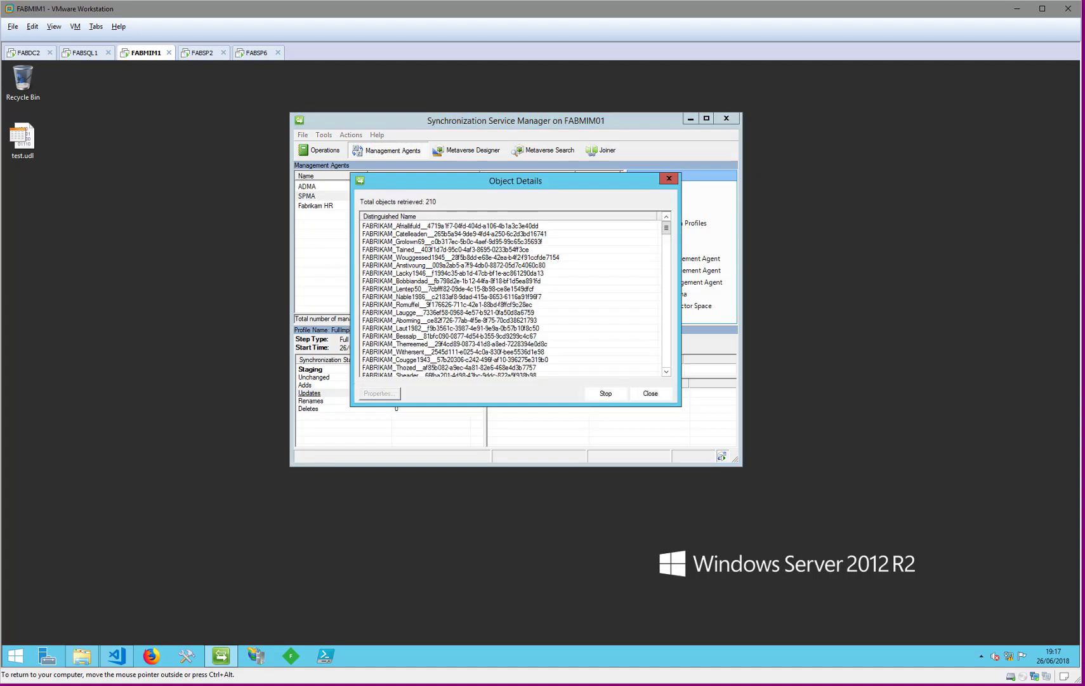
{"action": "left_click", "coordinate": [448, 289]}
{"action": "double_click", "coordinate": [448, 288]}
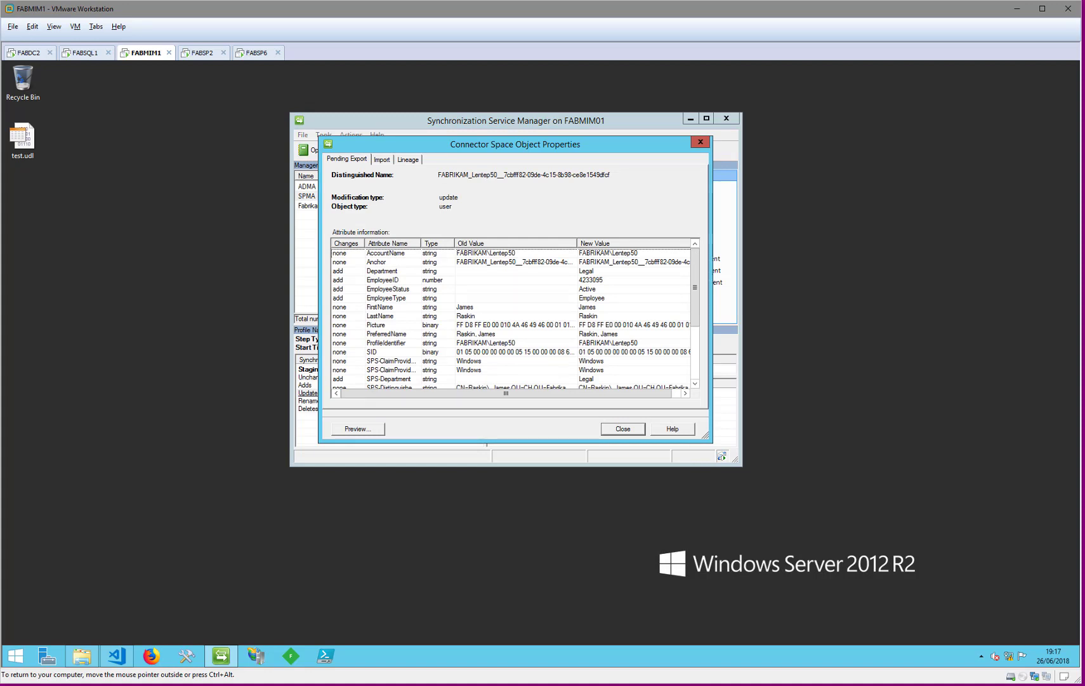
{"action": "left_click", "coordinate": [383, 271]}
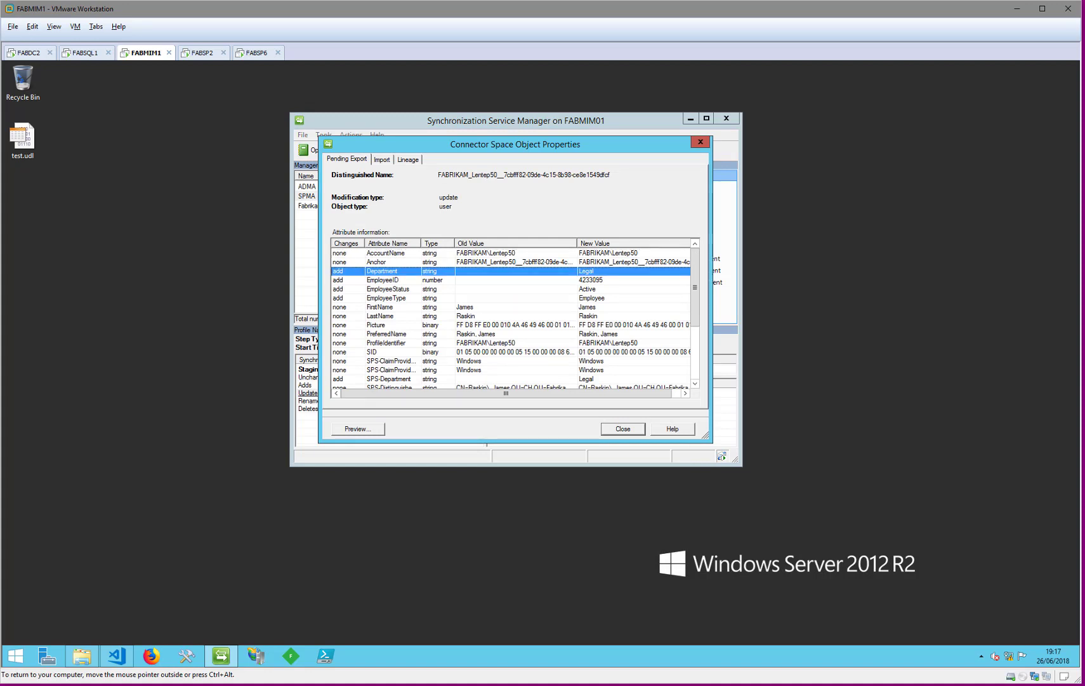
{"action": "key", "text": "Down"}
{"action": "key", "text": "Down"}
{"action": "key", "text": "Down"}
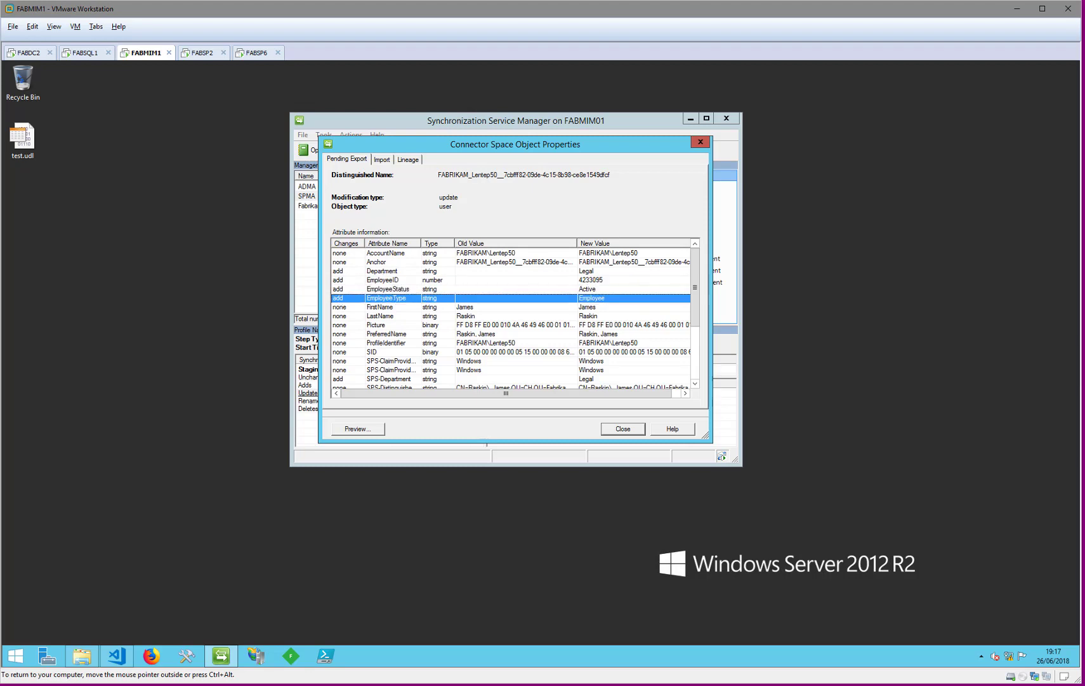
{"action": "scroll", "coordinate": [511, 315], "scroll_direction": "down", "scroll_amount": 3}
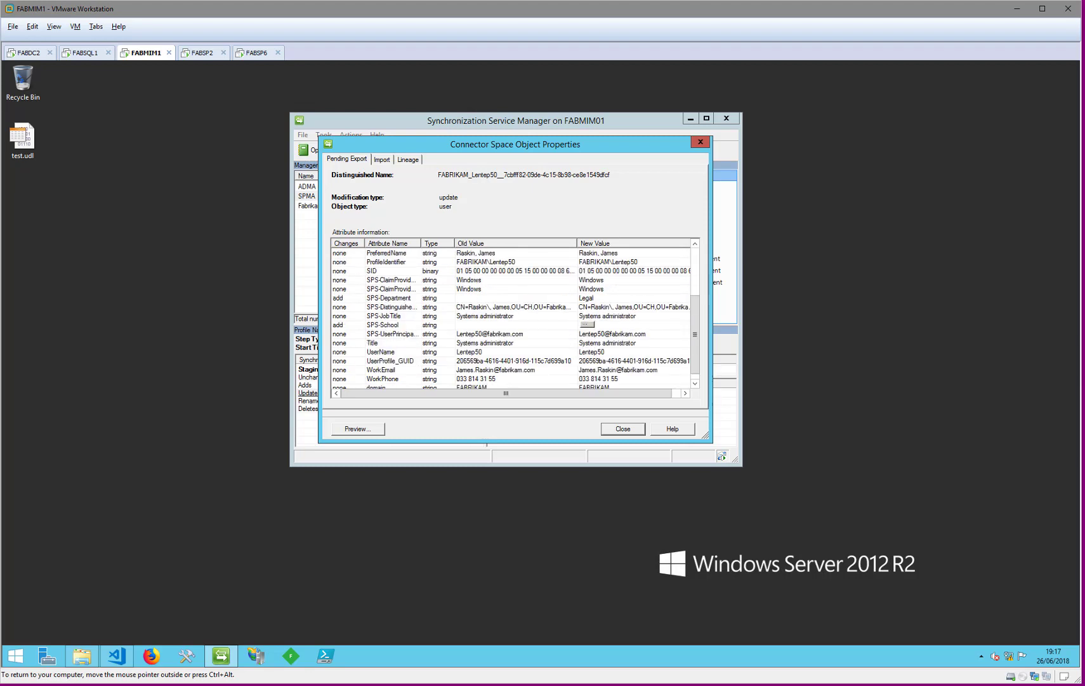
{"action": "left_click", "coordinate": [623, 428]}
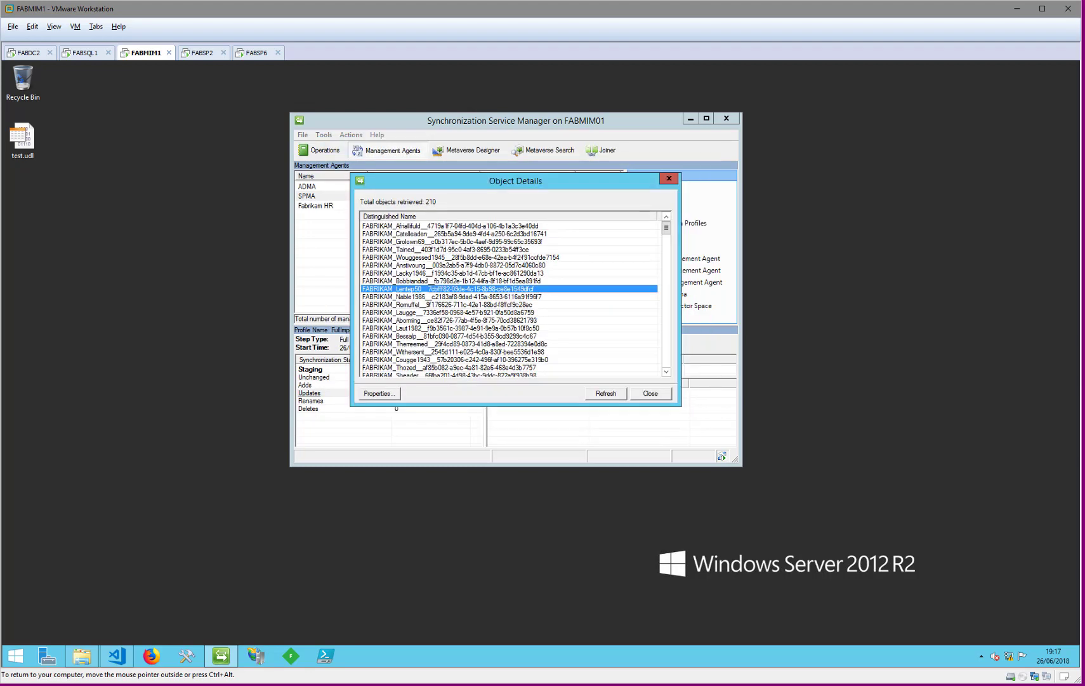
{"action": "left_click", "coordinate": [650, 393]}
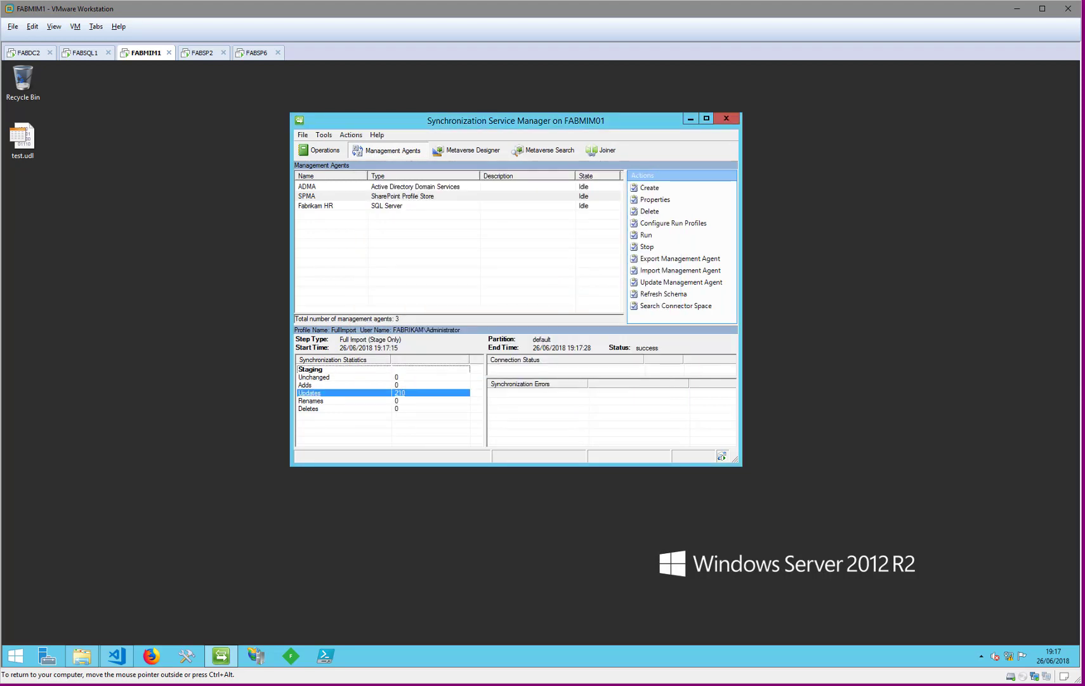
Check the operations history and run the FullSync profile on the SPMA management agent.
{"action": "left_click", "coordinate": [319, 149]}
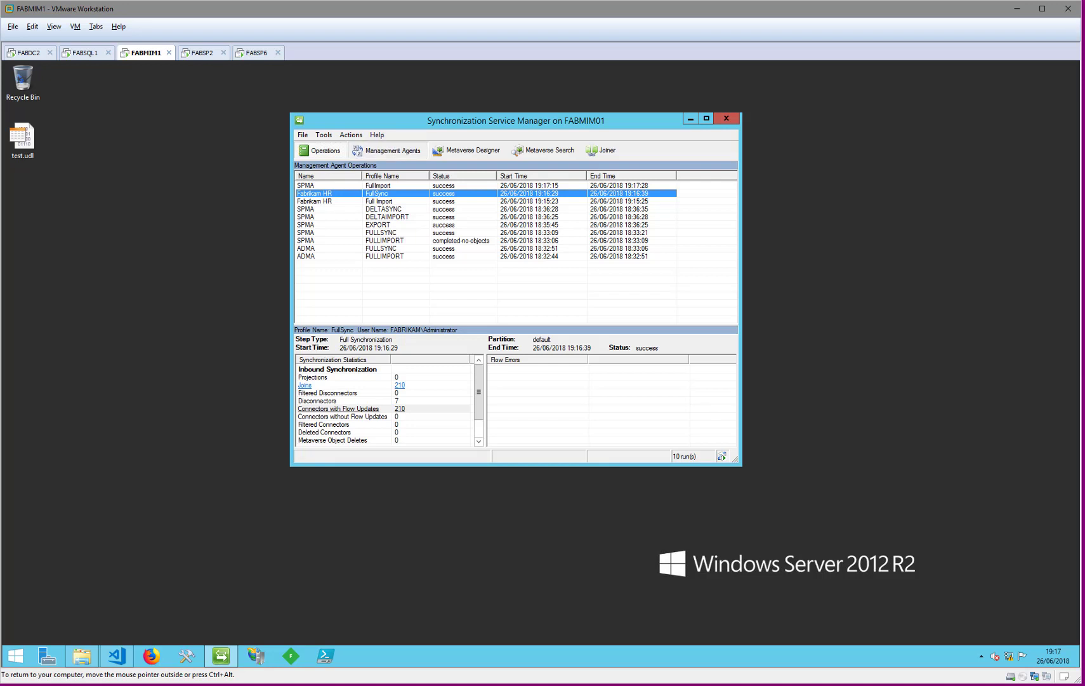
{"action": "left_click", "coordinate": [386, 150]}
{"action": "right_click", "coordinate": [317, 197]}
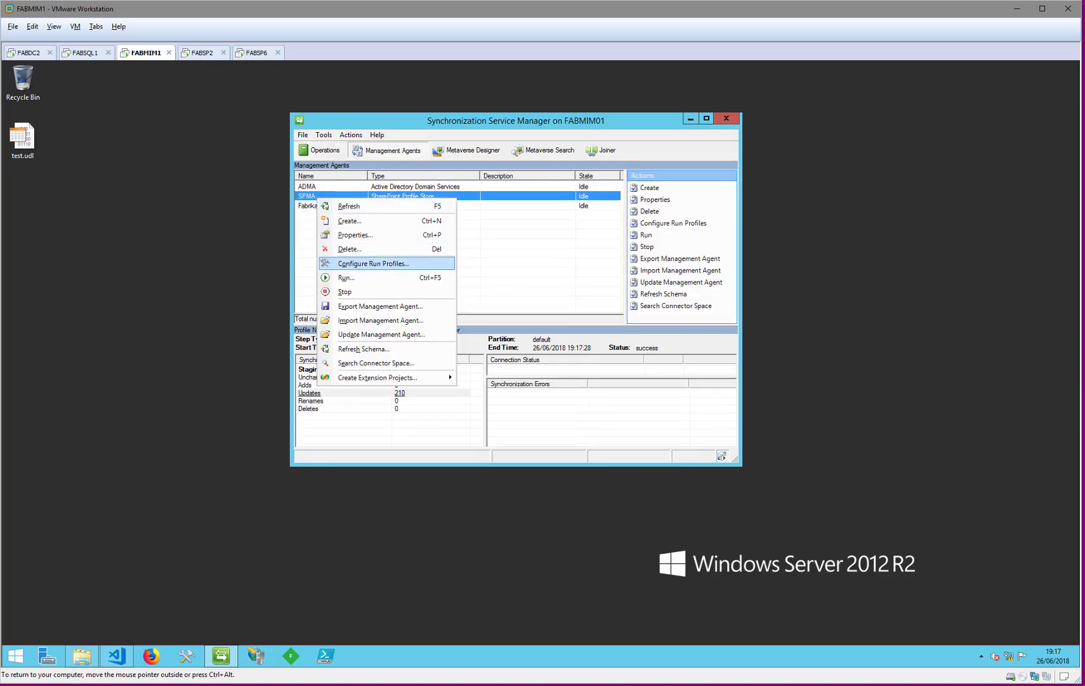
{"action": "key", "text": "Down"}
{"action": "key", "text": "Return"}
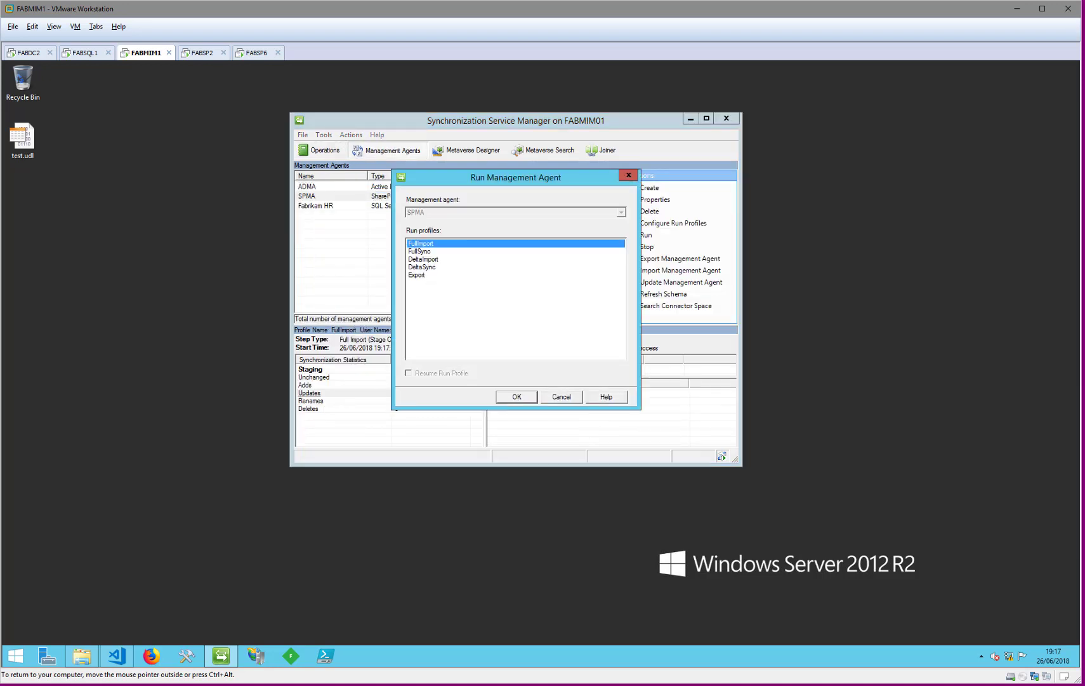
{"action": "key", "text": "Down"}
{"action": "key", "text": "Return"}
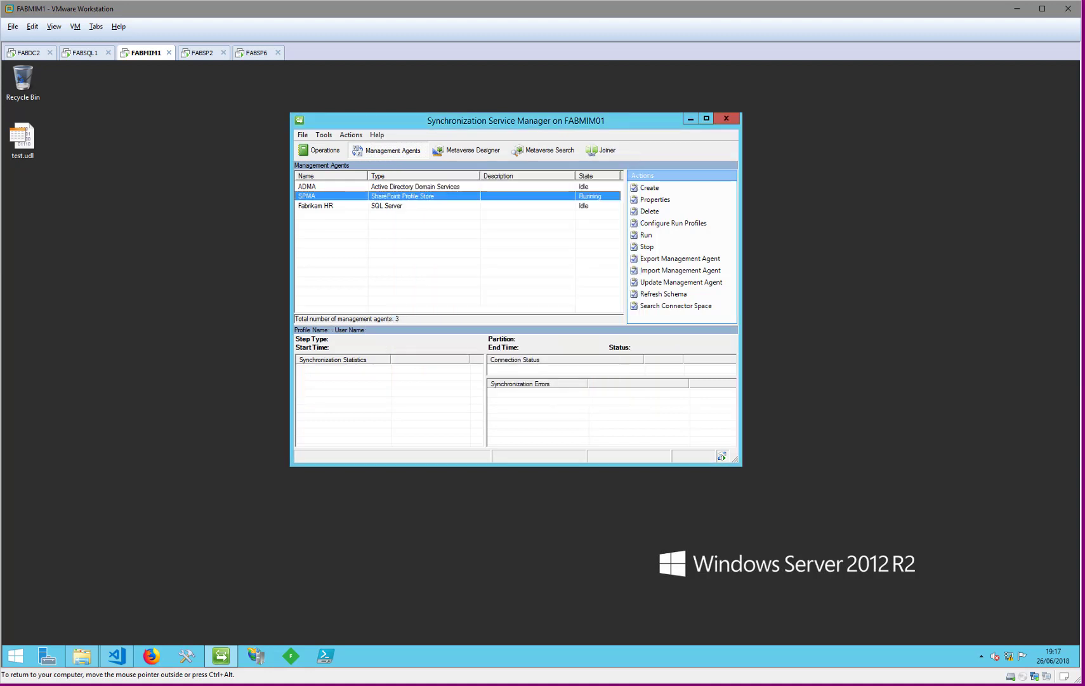
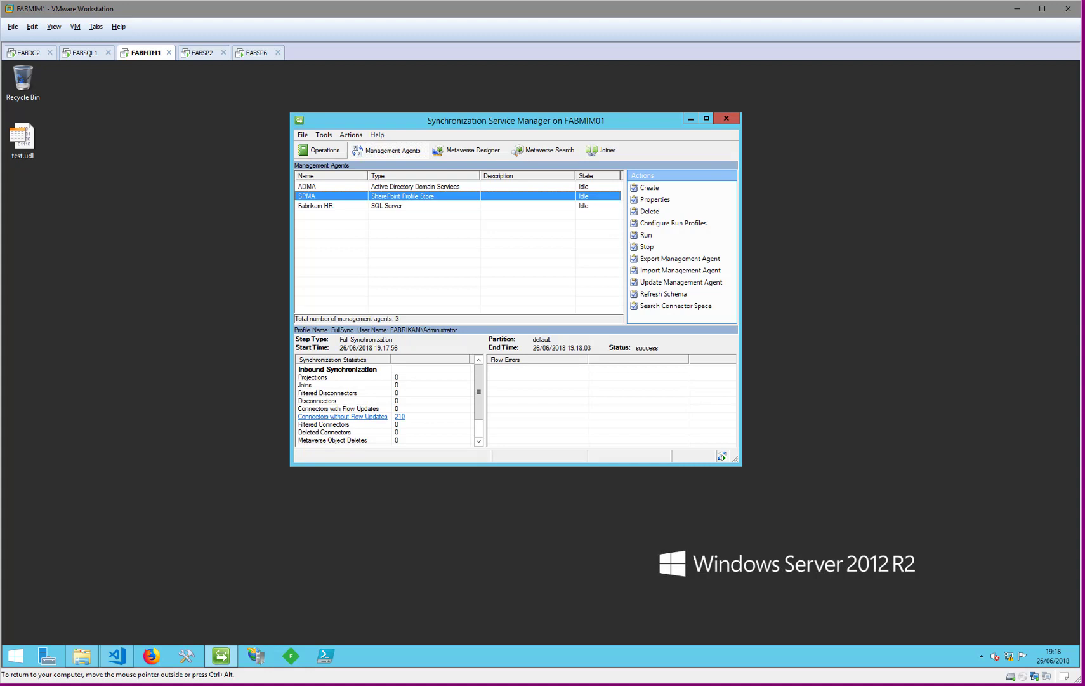
From the latest SPMA FullSync run's export attribute flow, examine the first object's pending Department, EmployeeID and EmployeeStatus changes.
{"action": "left_click", "coordinate": [320, 151]}
{"action": "left_click", "coordinate": [323, 186]}
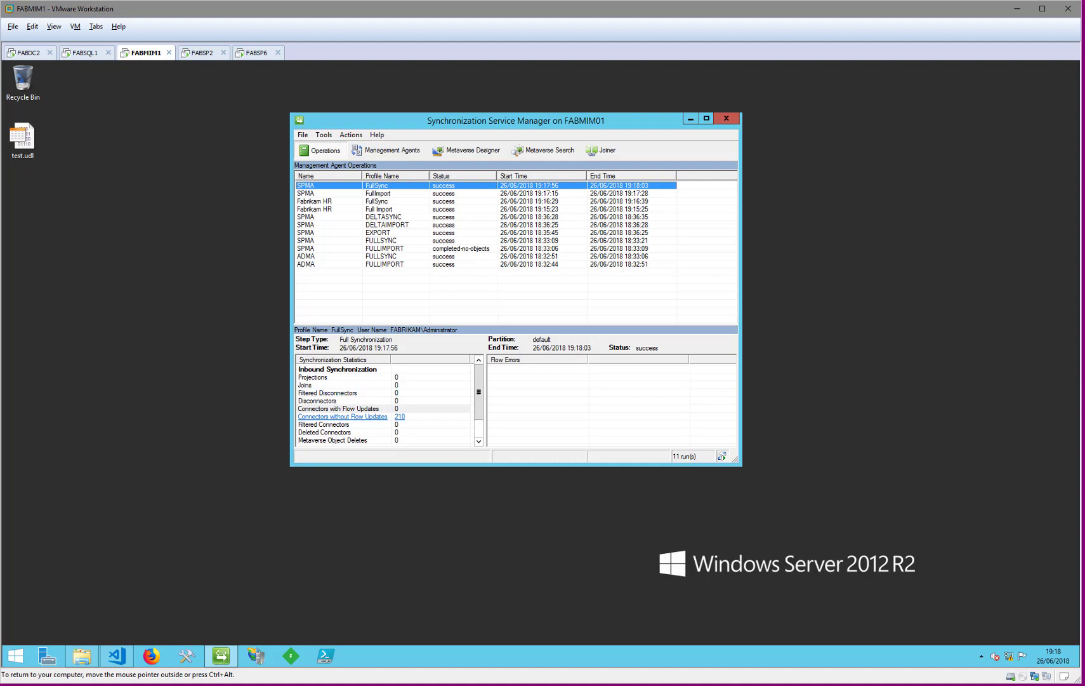
{"action": "scroll", "coordinate": [384, 404], "scroll_direction": "down", "scroll_amount": 1}
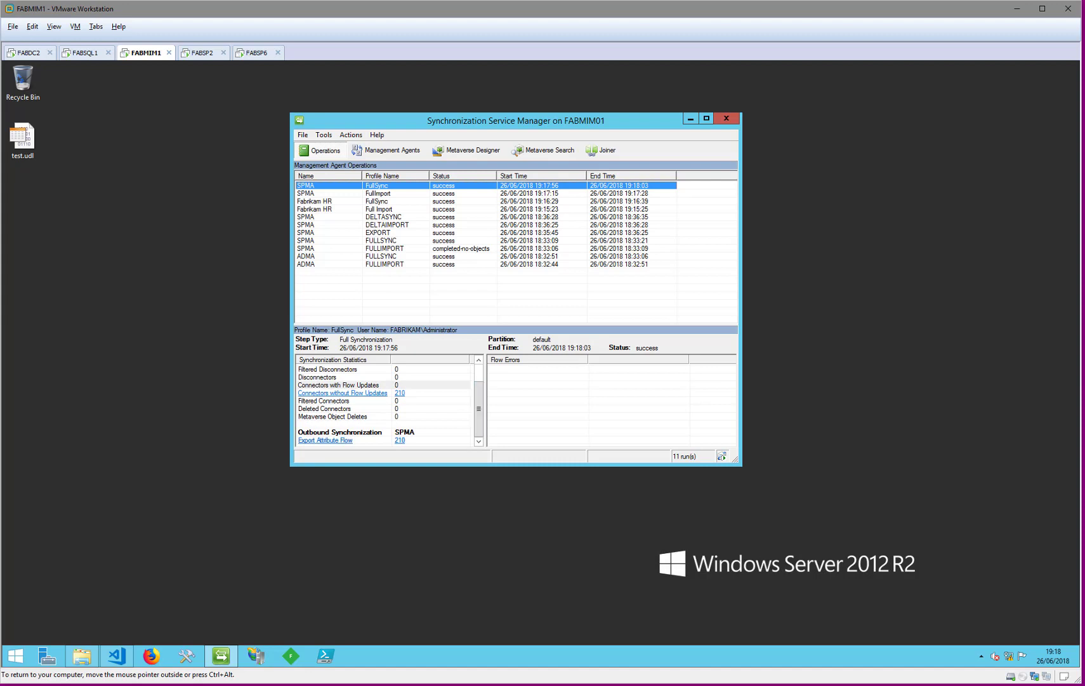
{"action": "left_click", "coordinate": [326, 440]}
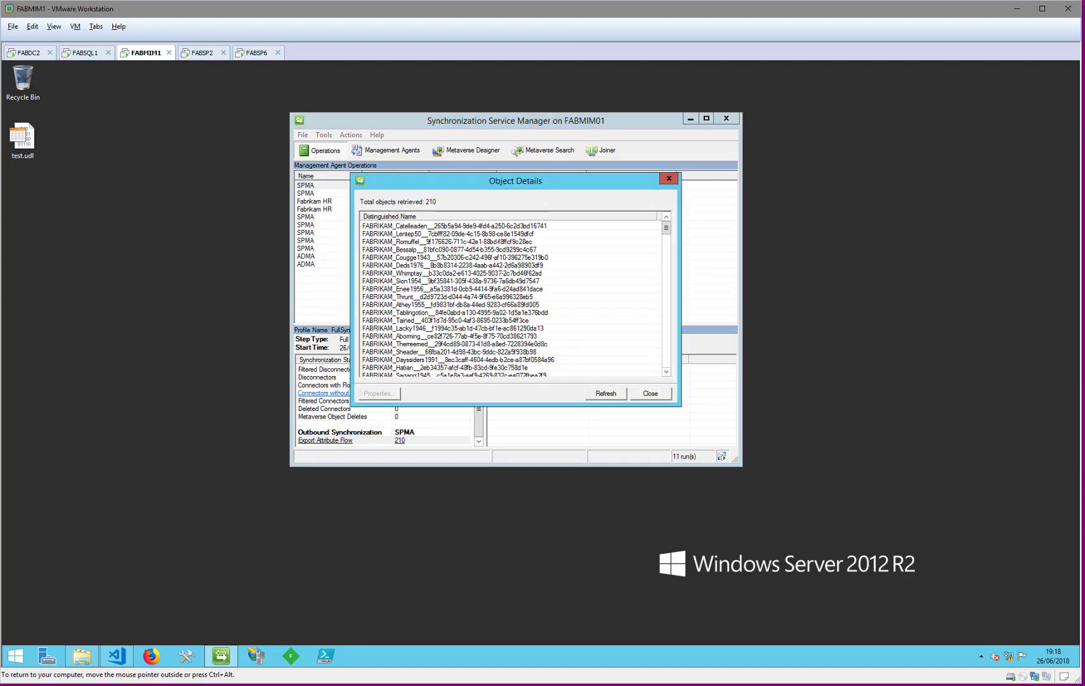
{"action": "double_click", "coordinate": [454, 226]}
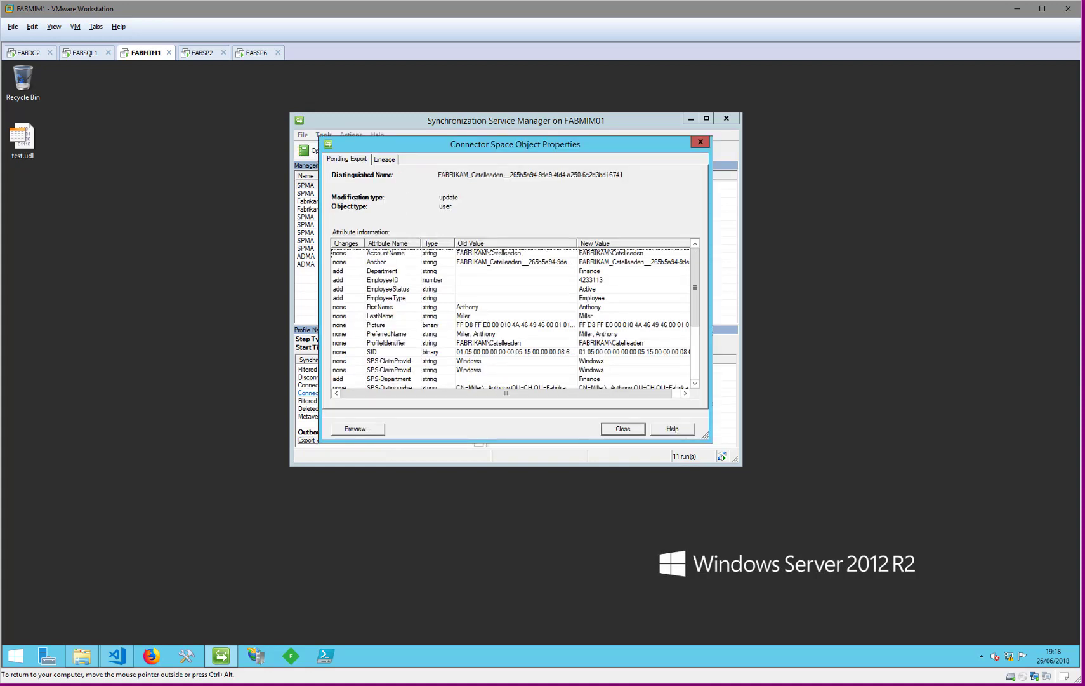
{"action": "left_click", "coordinate": [382, 271]}
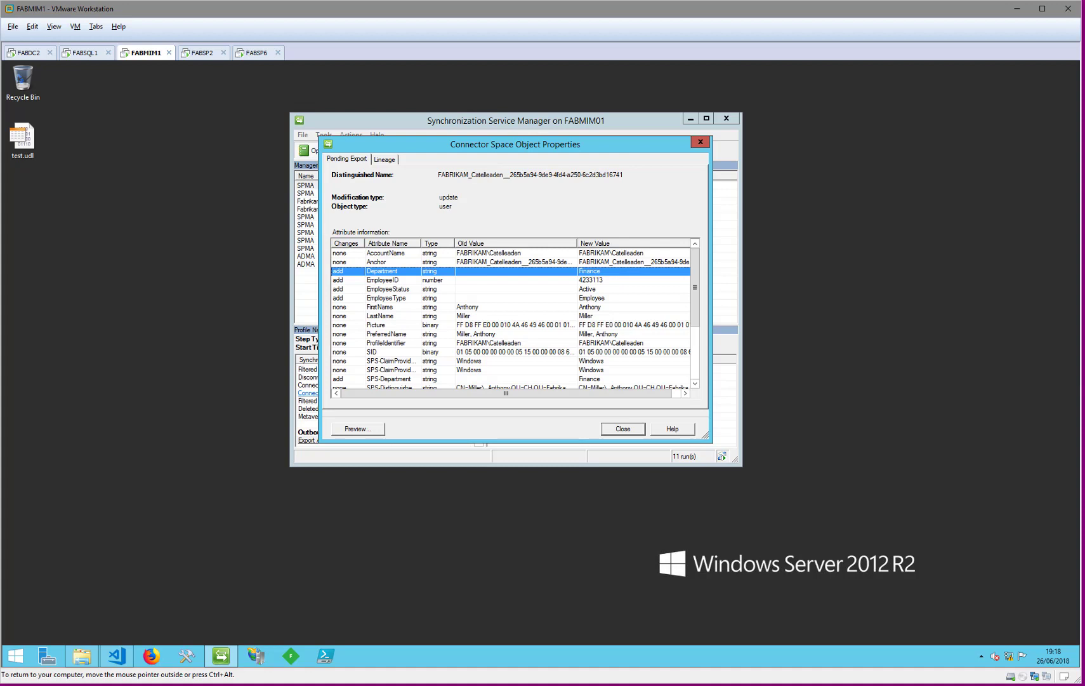
{"action": "left_click", "coordinate": [382, 280]}
{"action": "left_click", "coordinate": [387, 289]}
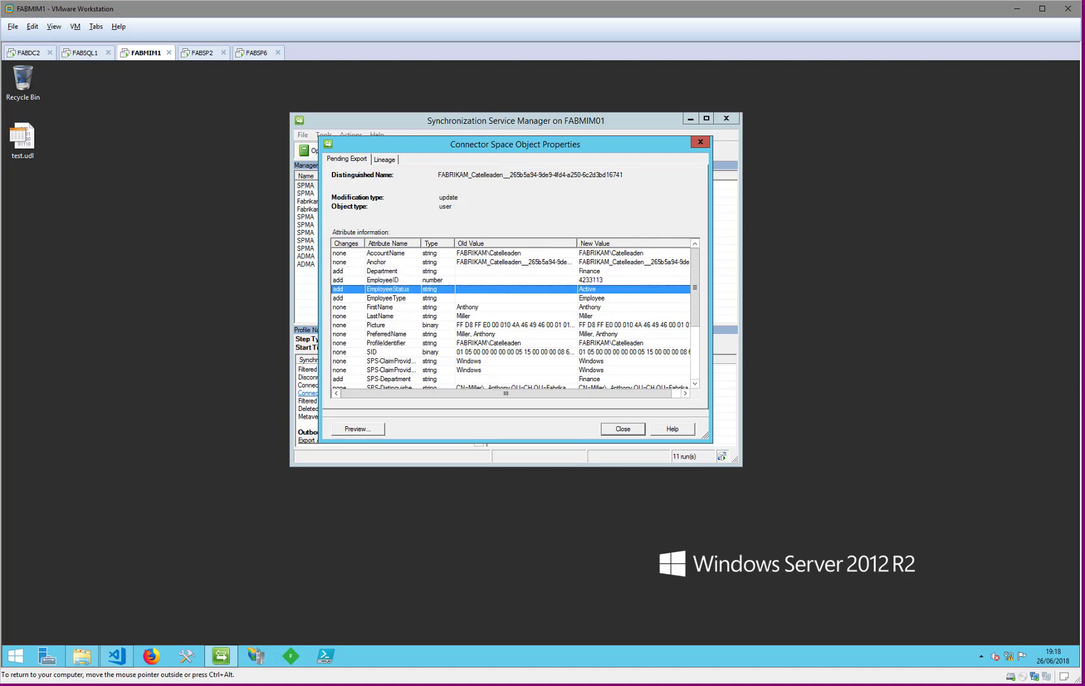
View the pending SPS-School values of the same object, and close its properties and the object list.
{"action": "scroll", "coordinate": [511, 318], "scroll_direction": "down", "scroll_amount": 4}
{"action": "left_click", "coordinate": [587, 315]}
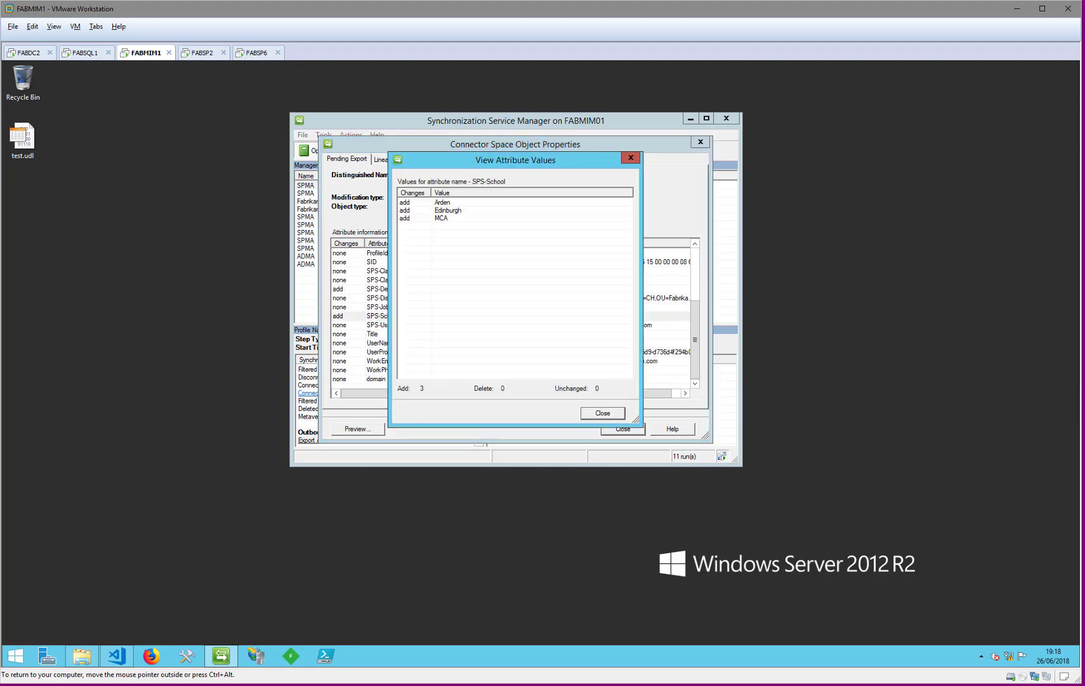
{"action": "left_click", "coordinate": [602, 414]}
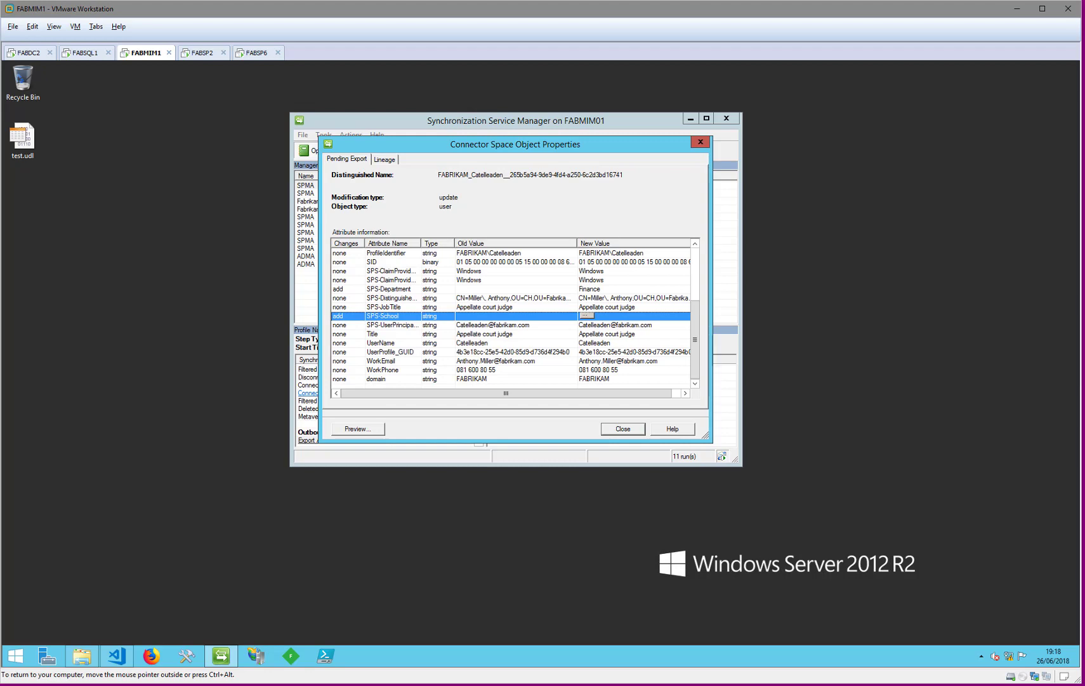
{"action": "left_click", "coordinate": [623, 428]}
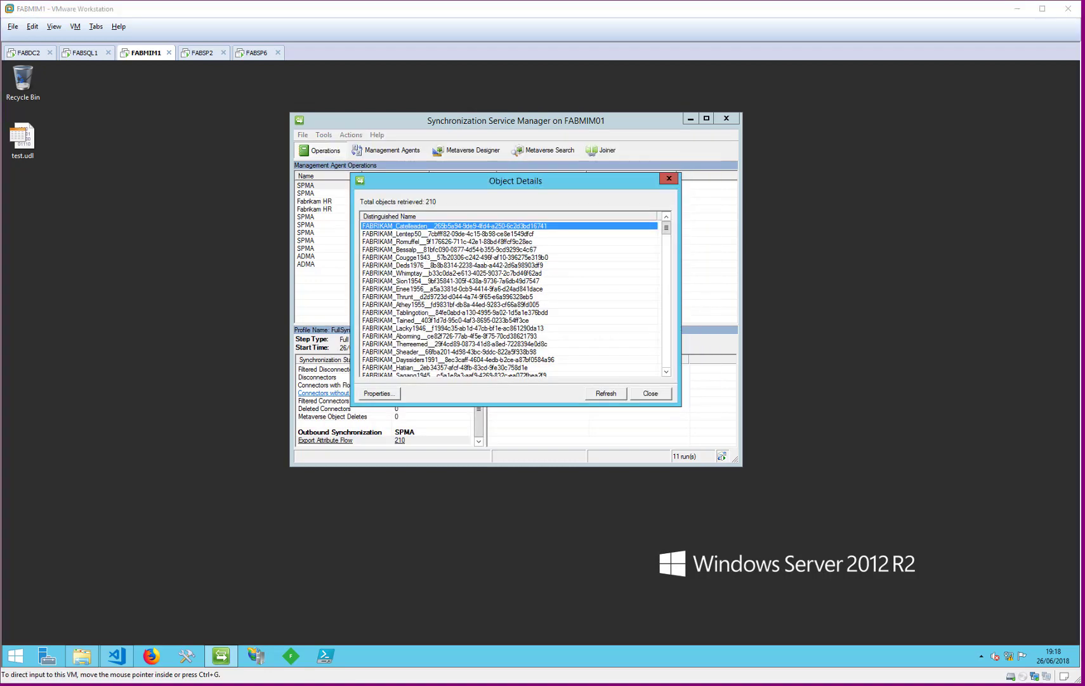
{"action": "left_click", "coordinate": [650, 393]}
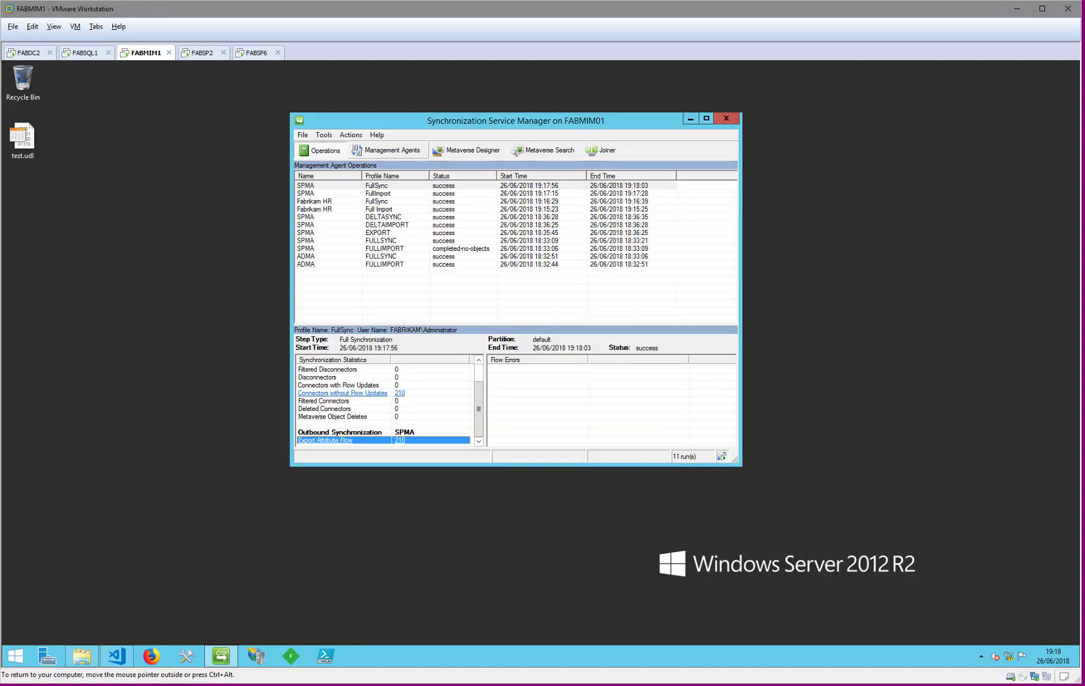
Run the Export profile on the SPMA management agent.
{"action": "left_click", "coordinate": [387, 150]}
{"action": "right_click", "coordinate": [311, 197]}
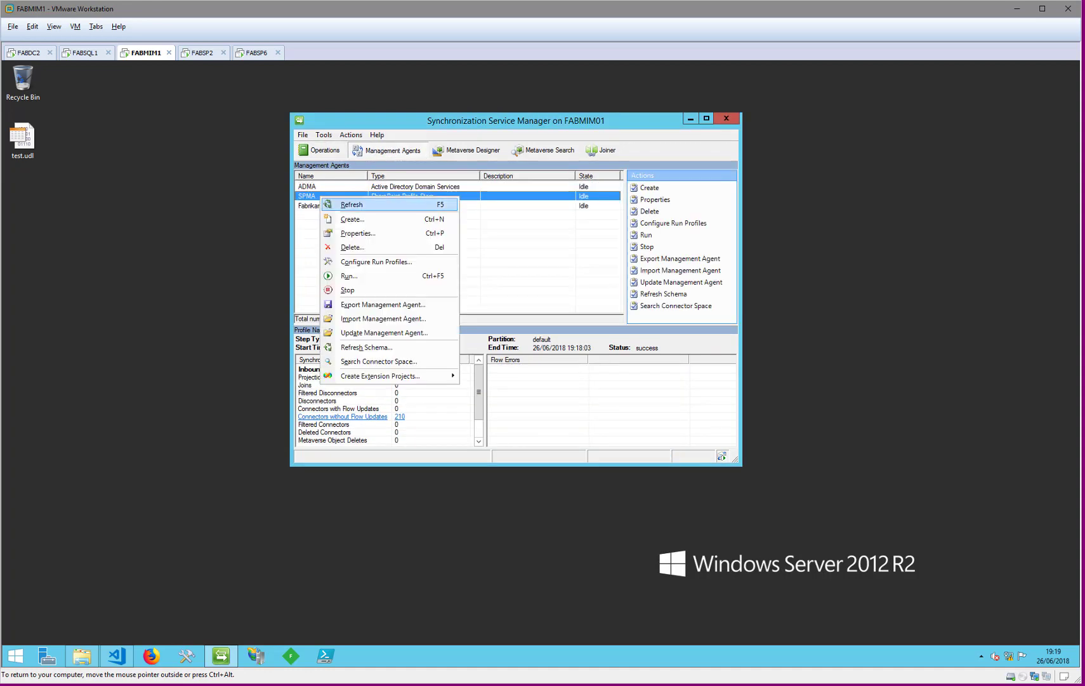
{"action": "left_click", "coordinate": [346, 277]}
{"action": "left_click", "coordinate": [418, 275]}
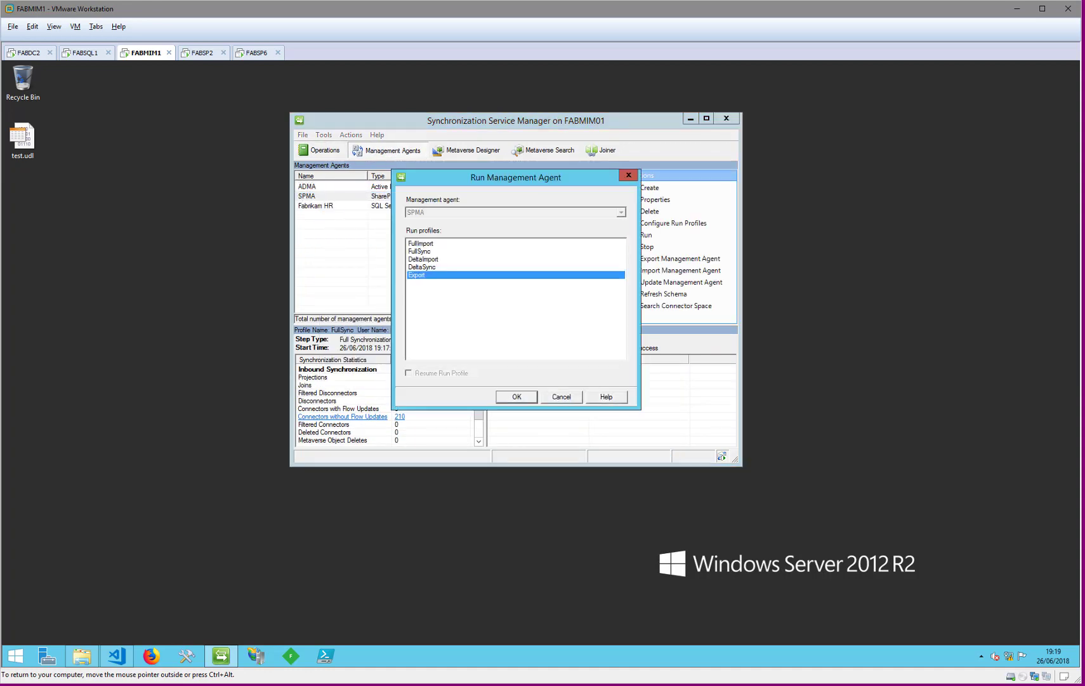
{"action": "left_click", "coordinate": [516, 396]}
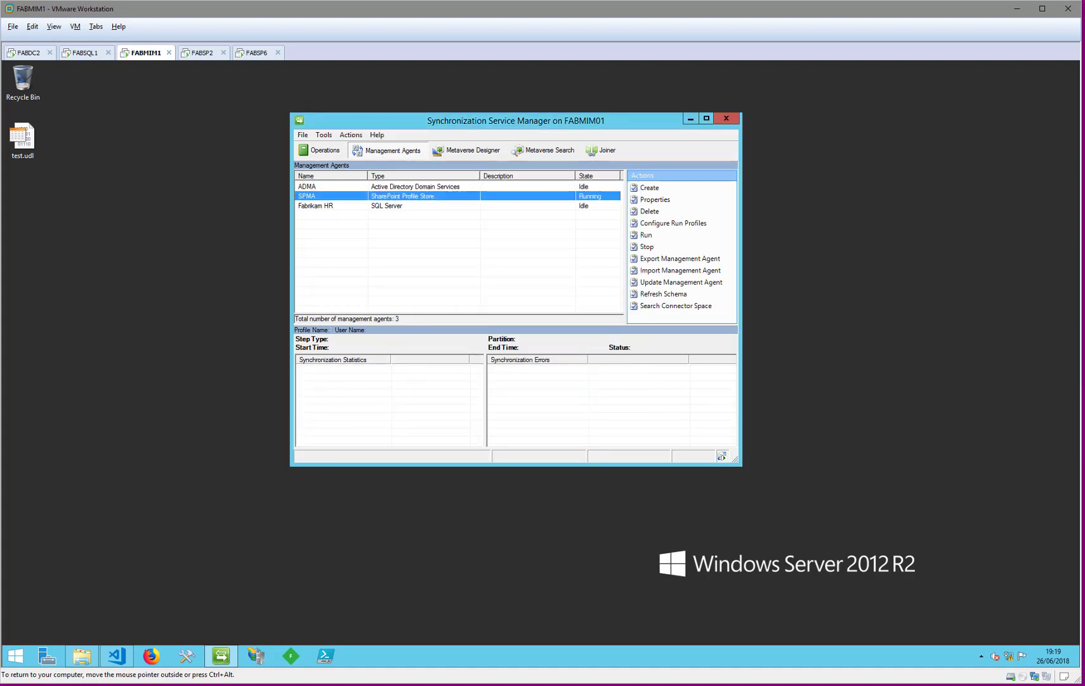
Check the progress of the SPMA Export run in the operations history, comparing it with the preceding FullSync and FullImport runs.
{"action": "left_click", "coordinate": [321, 150]}
{"action": "left_click", "coordinate": [374, 185]}
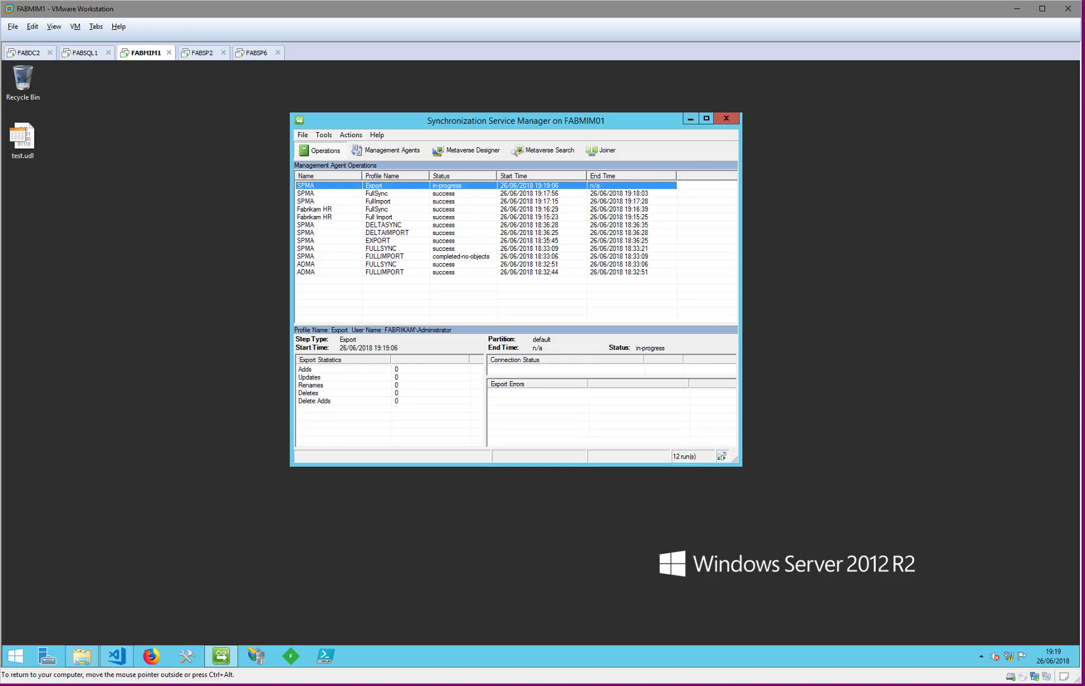
{"action": "left_click", "coordinate": [376, 193]}
{"action": "left_click", "coordinate": [374, 185]}
{"action": "left_click", "coordinate": [378, 201]}
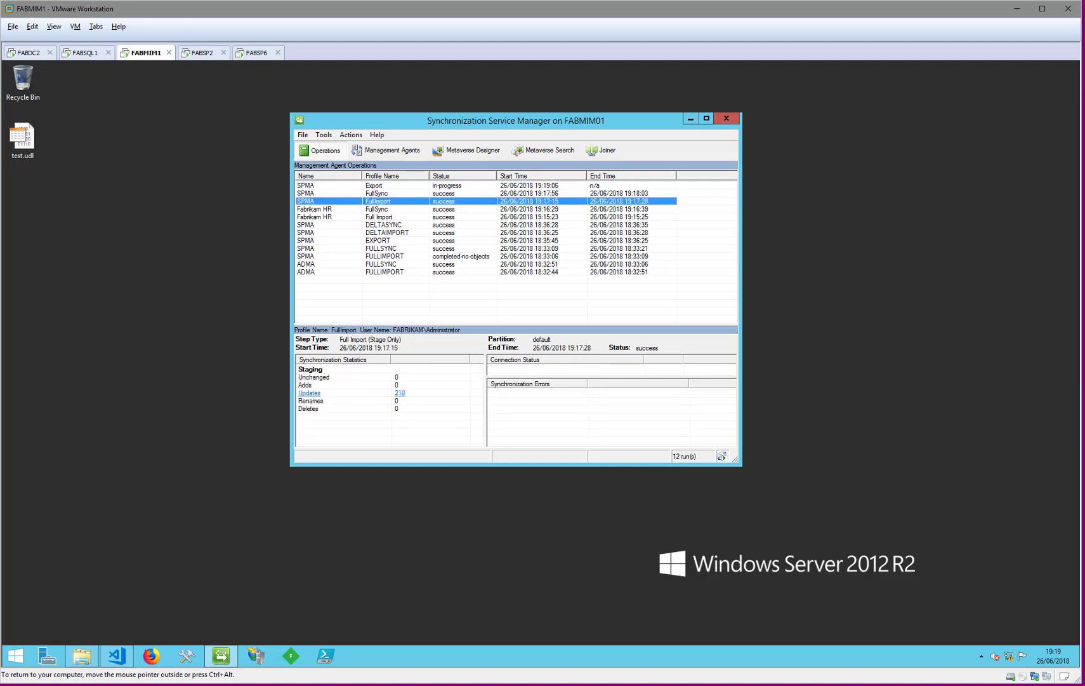
{"action": "left_click", "coordinate": [374, 186]}
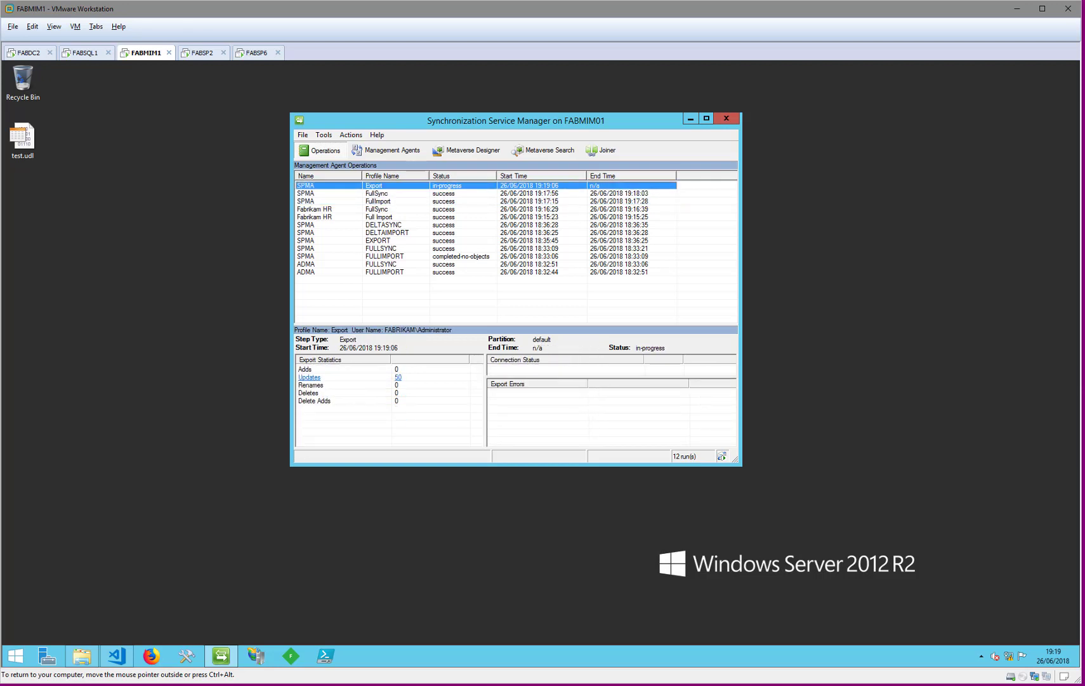
Inspect the attribute changes of one updated object in the SPMA Export run, and close the details.
{"action": "left_click", "coordinate": [309, 377]}
{"action": "double_click", "coordinate": [432, 319]}
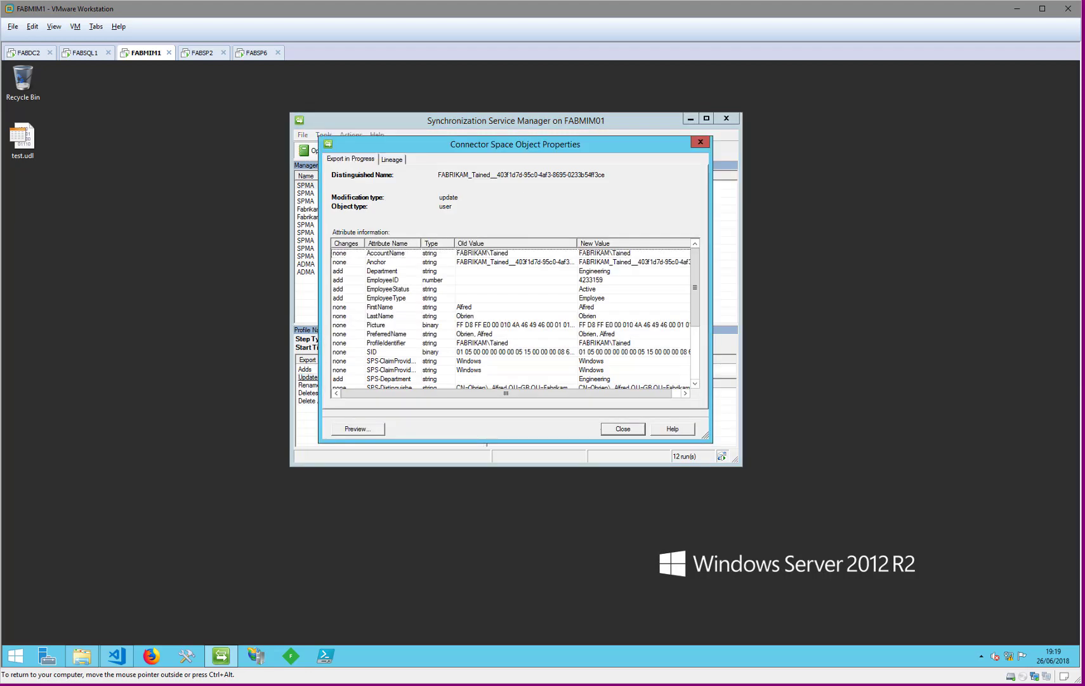
{"action": "left_click", "coordinate": [624, 429]}
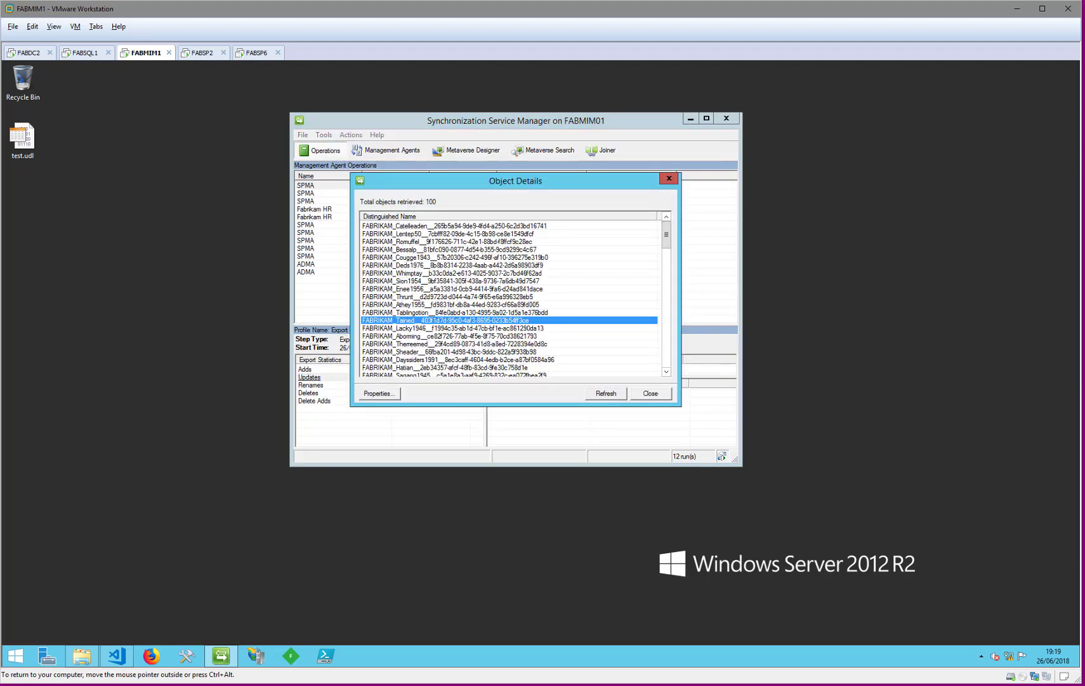
{"action": "left_click", "coordinate": [651, 393]}
{"action": "left_click", "coordinate": [482, 248]}
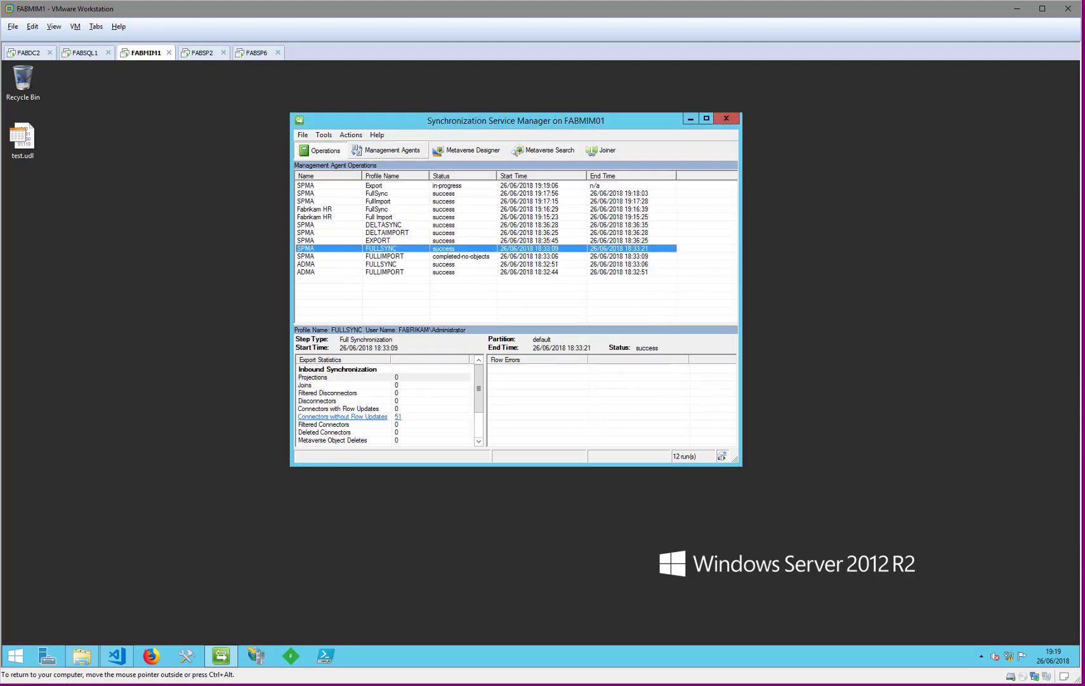
Check that the export has finished and run the DeltaImport profile on the SPMA management agent.
{"action": "left_click", "coordinate": [388, 151]}
{"action": "left_click", "coordinate": [321, 150]}
{"action": "left_click", "coordinate": [388, 151]}
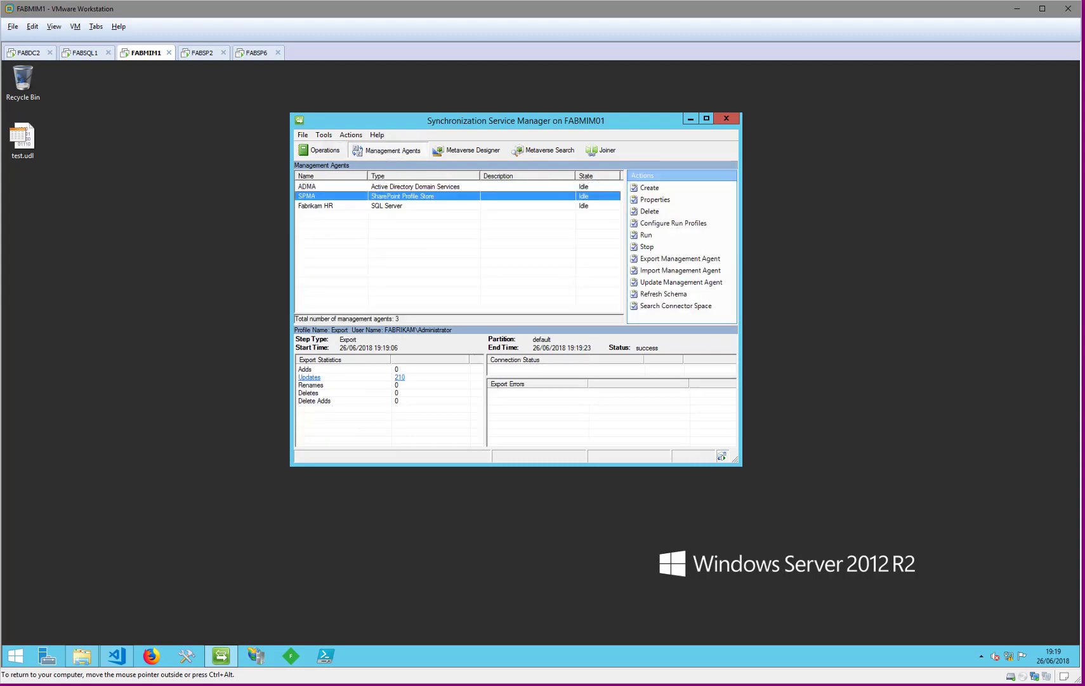
{"action": "right_click", "coordinate": [342, 196]}
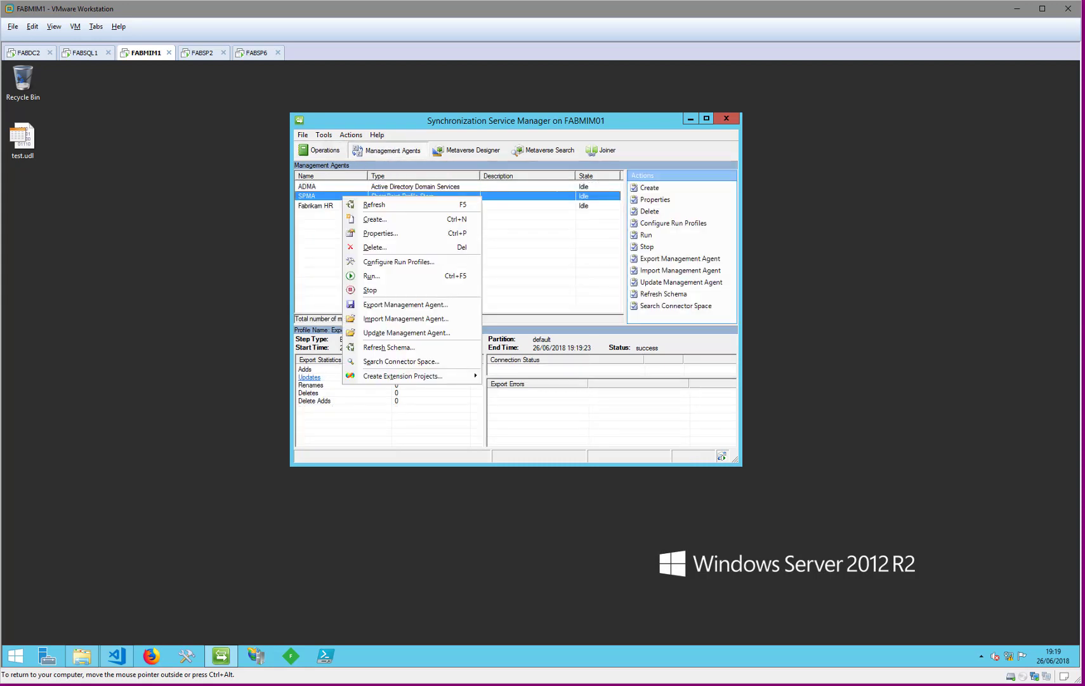
{"action": "left_click", "coordinate": [371, 276]}
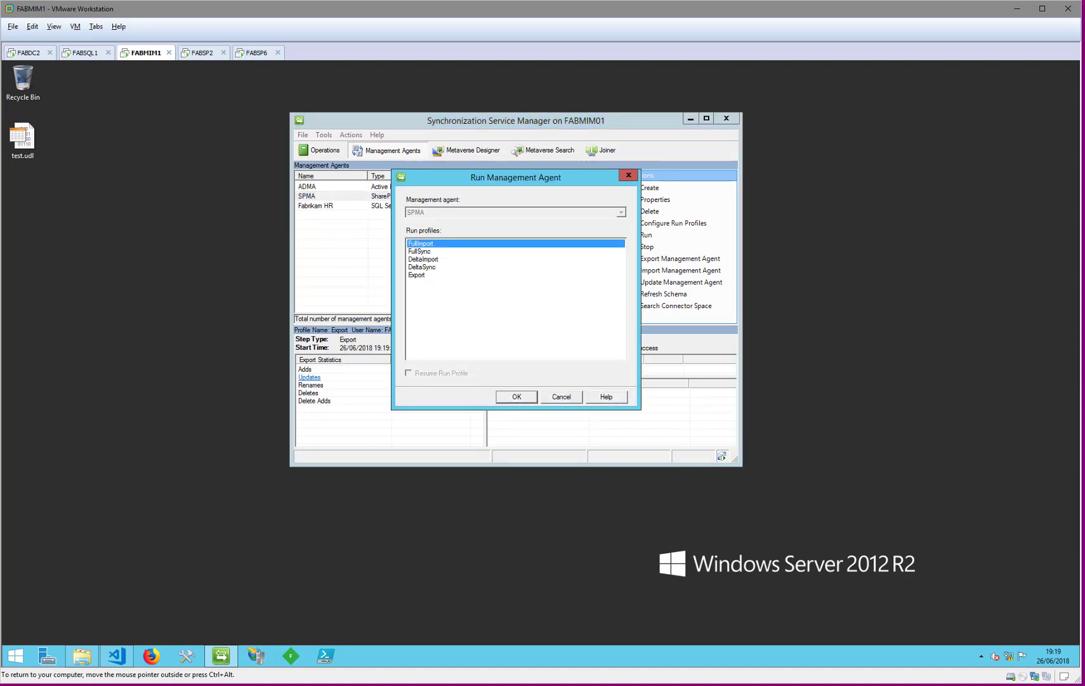
{"action": "left_click", "coordinate": [423, 259]}
{"action": "left_click", "coordinate": [517, 396]}
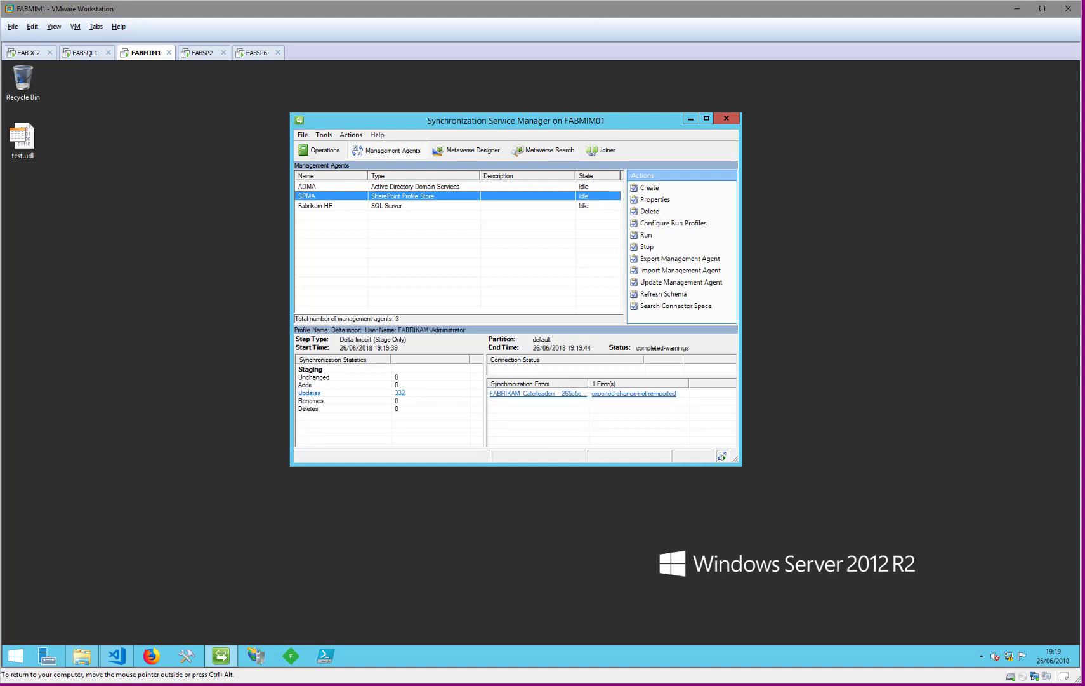
Inspect the imported attribute changes of one updated object from the DeltaImport run, and close the details.
{"action": "left_click", "coordinate": [310, 392]}
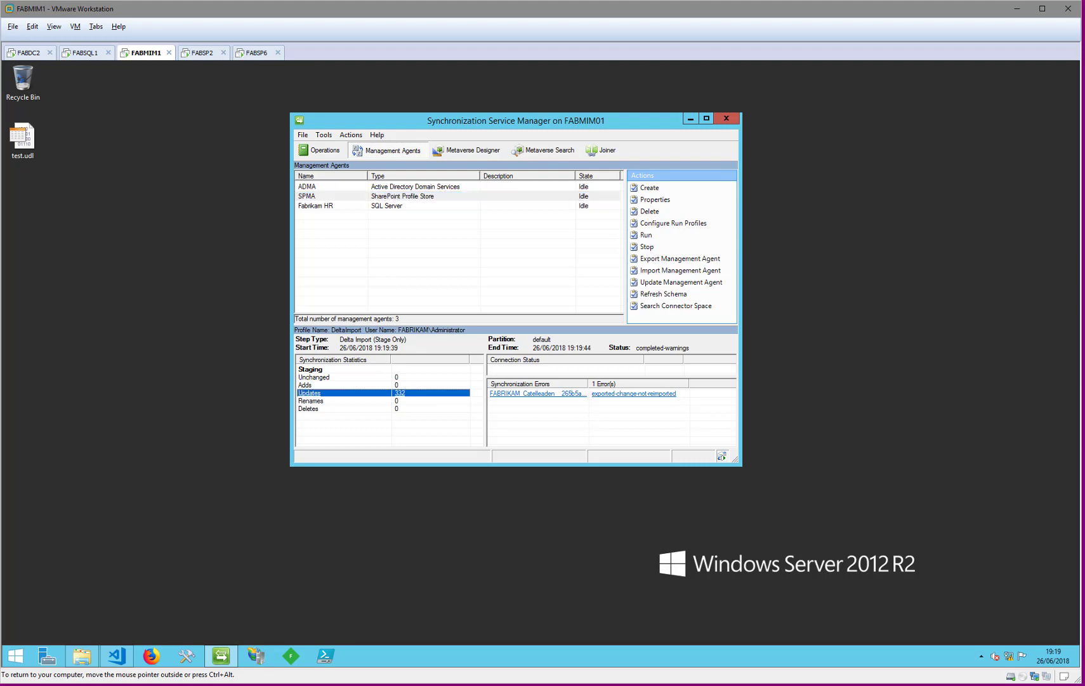
{"action": "double_click", "coordinate": [419, 305]}
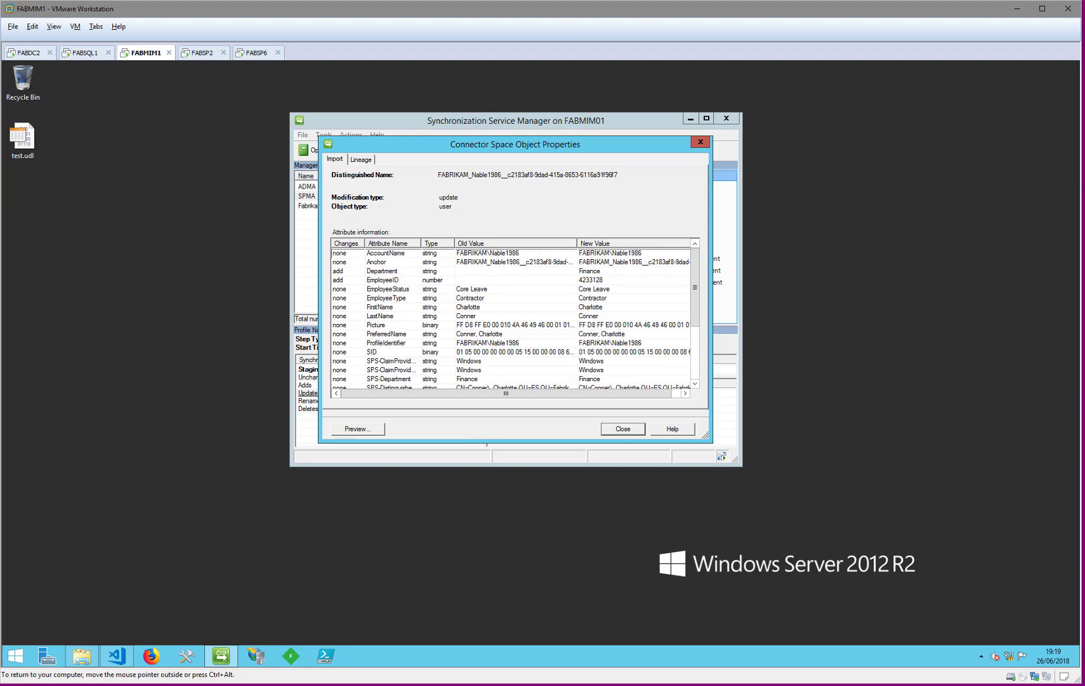
{"action": "left_click", "coordinate": [623, 429]}
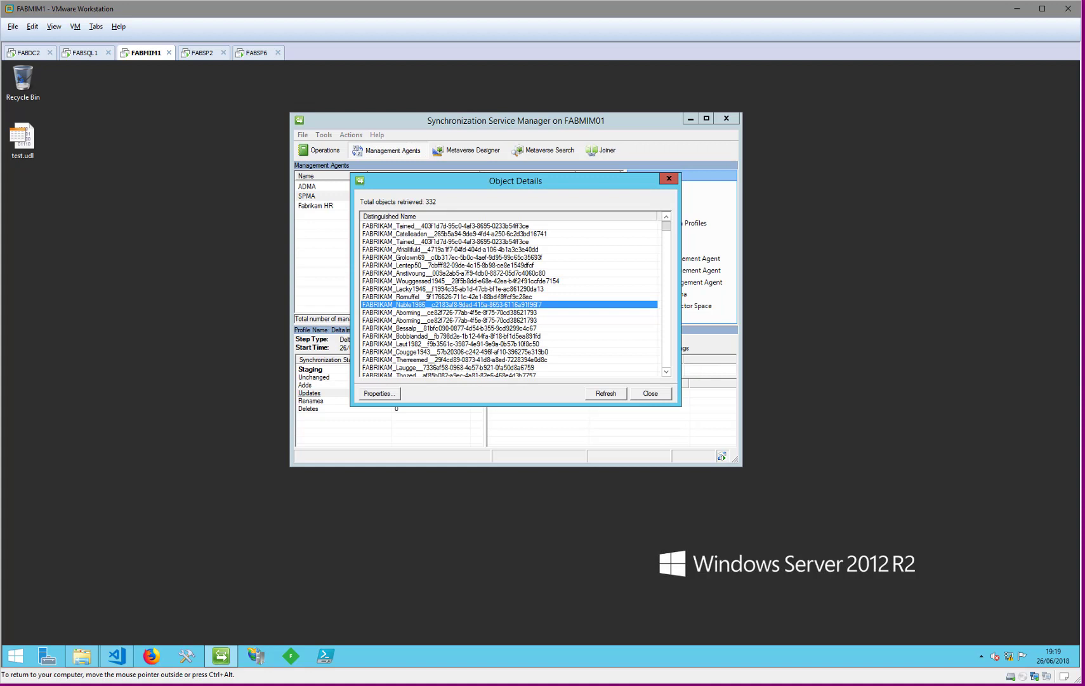
{"action": "left_click", "coordinate": [650, 393]}
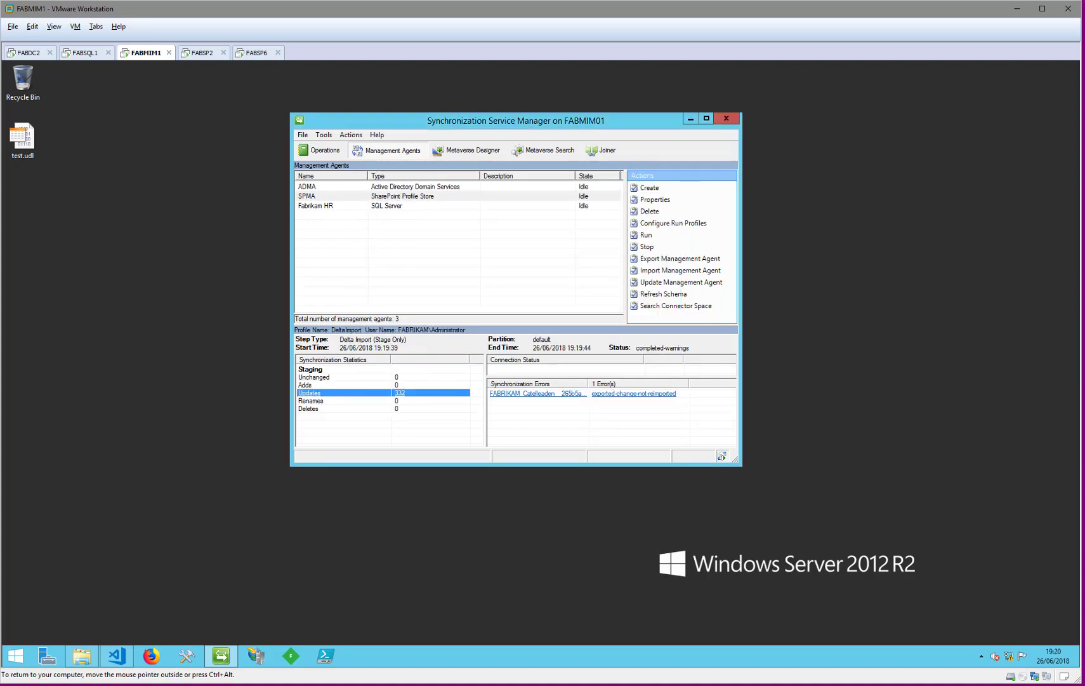
Run the DeltaSync profile on the SPMA management agent and check it in the operations history.
{"action": "right_click", "coordinate": [318, 196]}
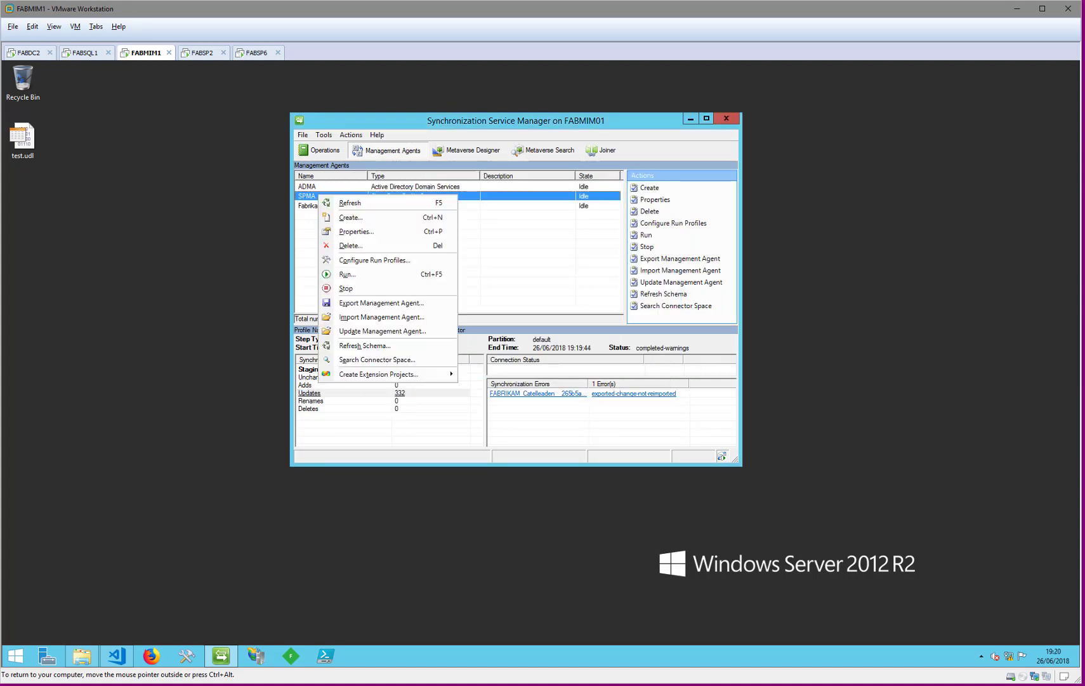
{"action": "left_click", "coordinate": [325, 150]}
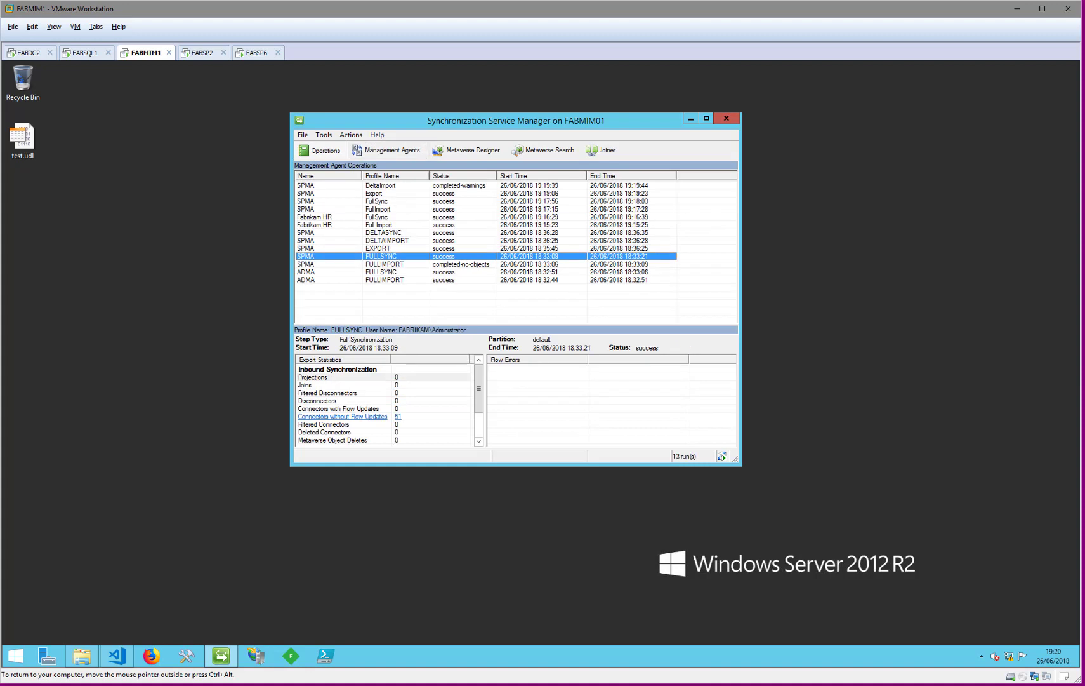
{"action": "left_click", "coordinate": [387, 150]}
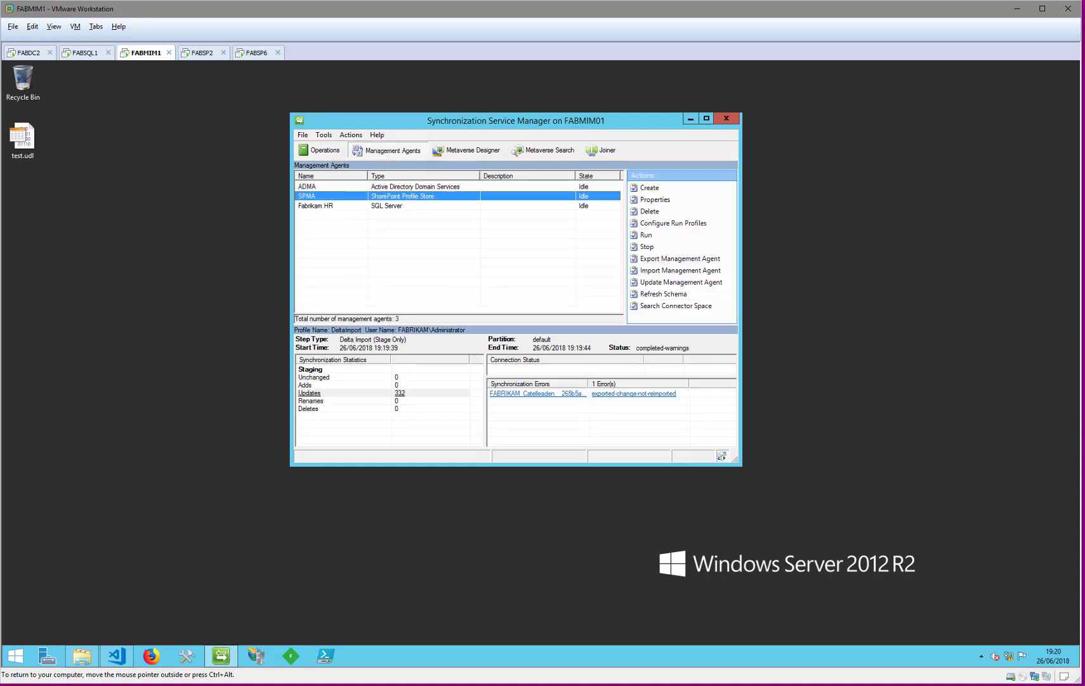
{"action": "right_click", "coordinate": [346, 195]}
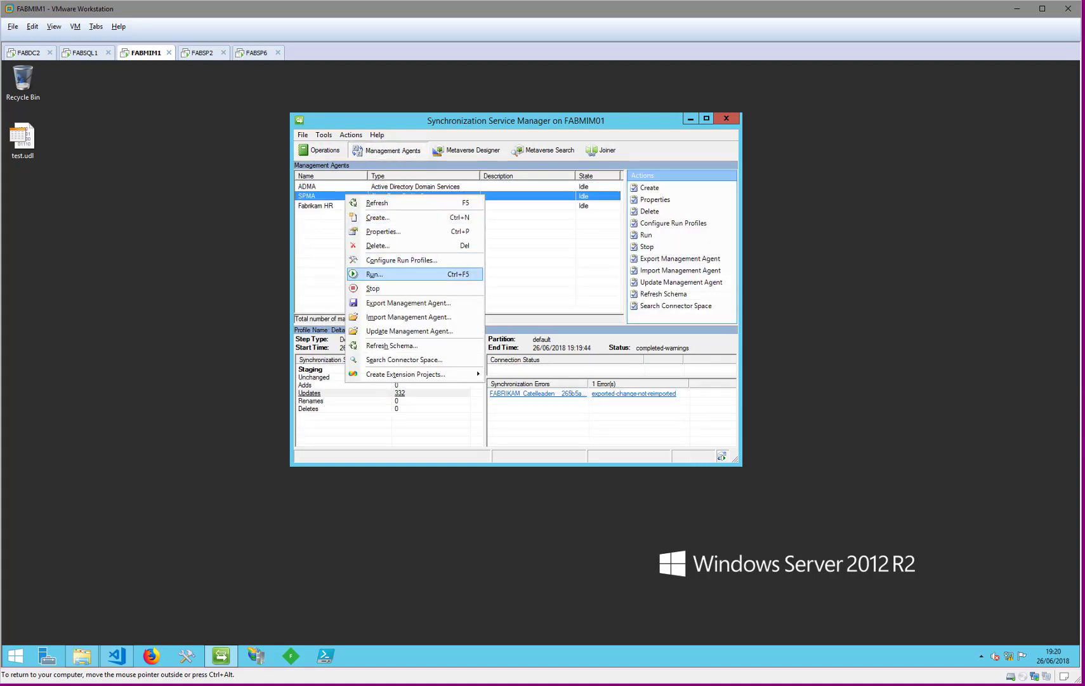
{"action": "left_click", "coordinate": [374, 274]}
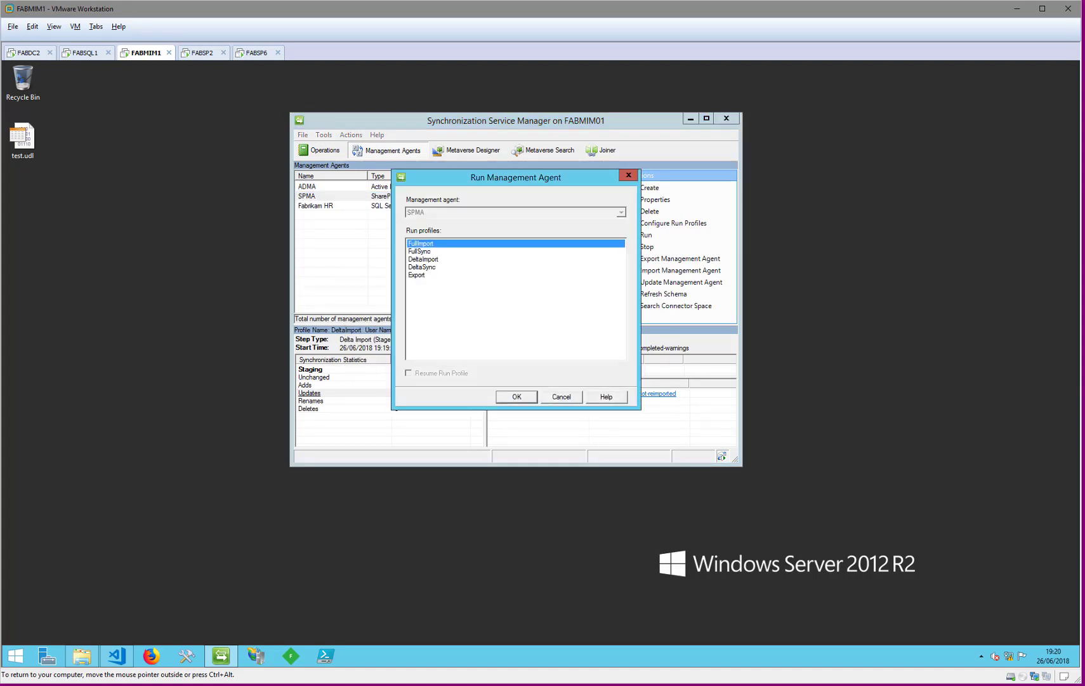
{"action": "left_click", "coordinate": [422, 267]}
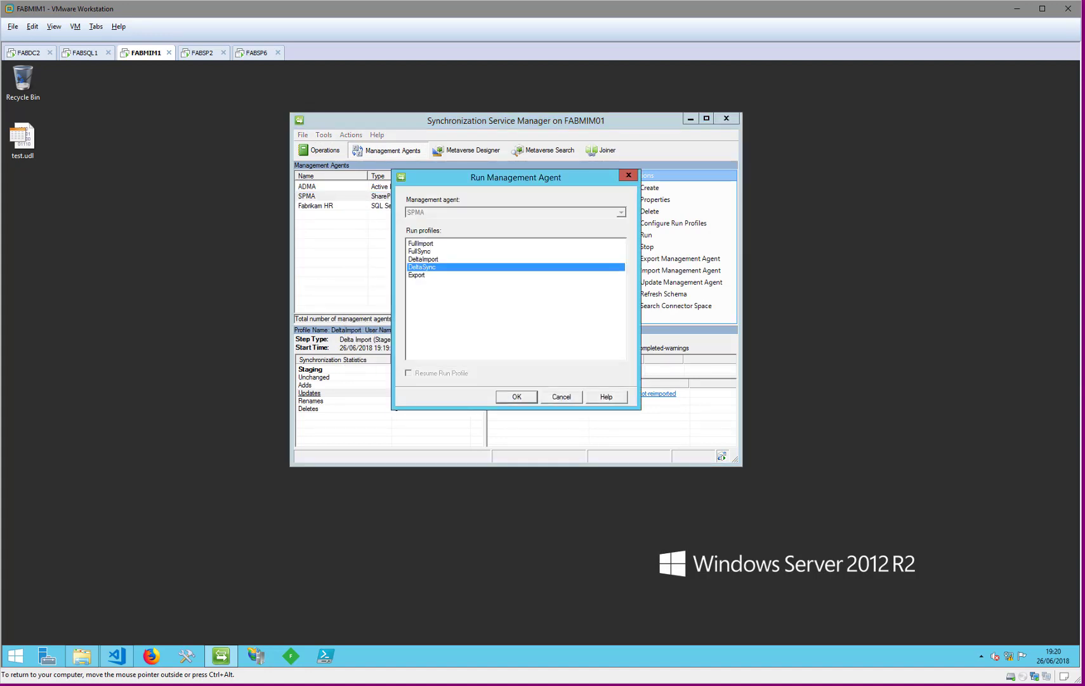
{"action": "key", "text": "Return"}
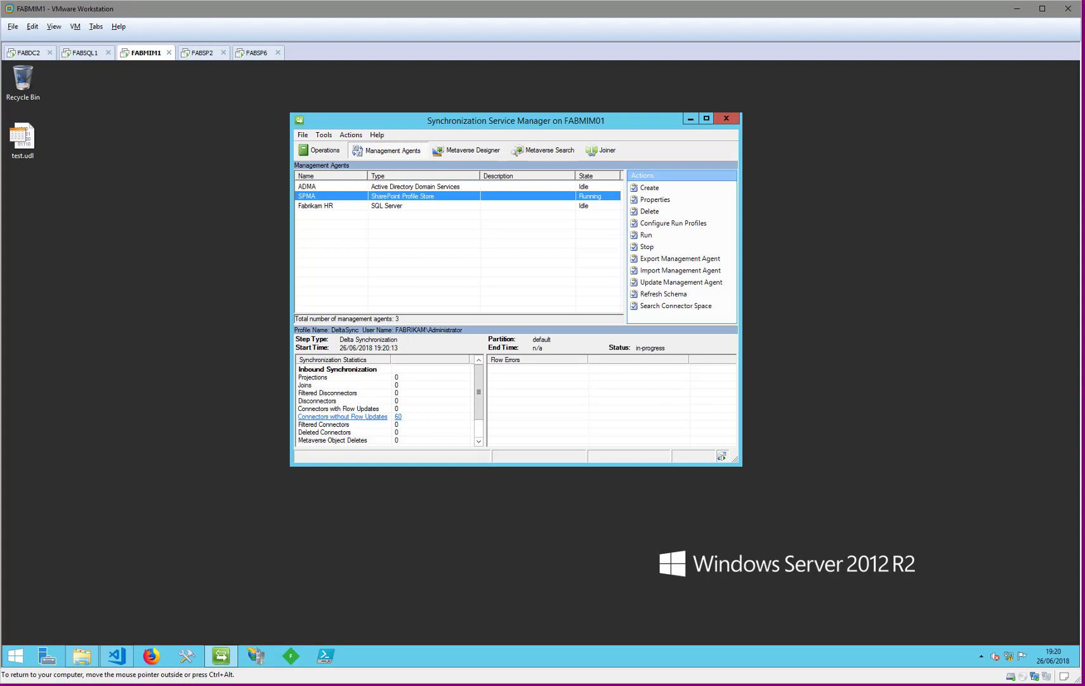
{"action": "left_click", "coordinate": [320, 151]}
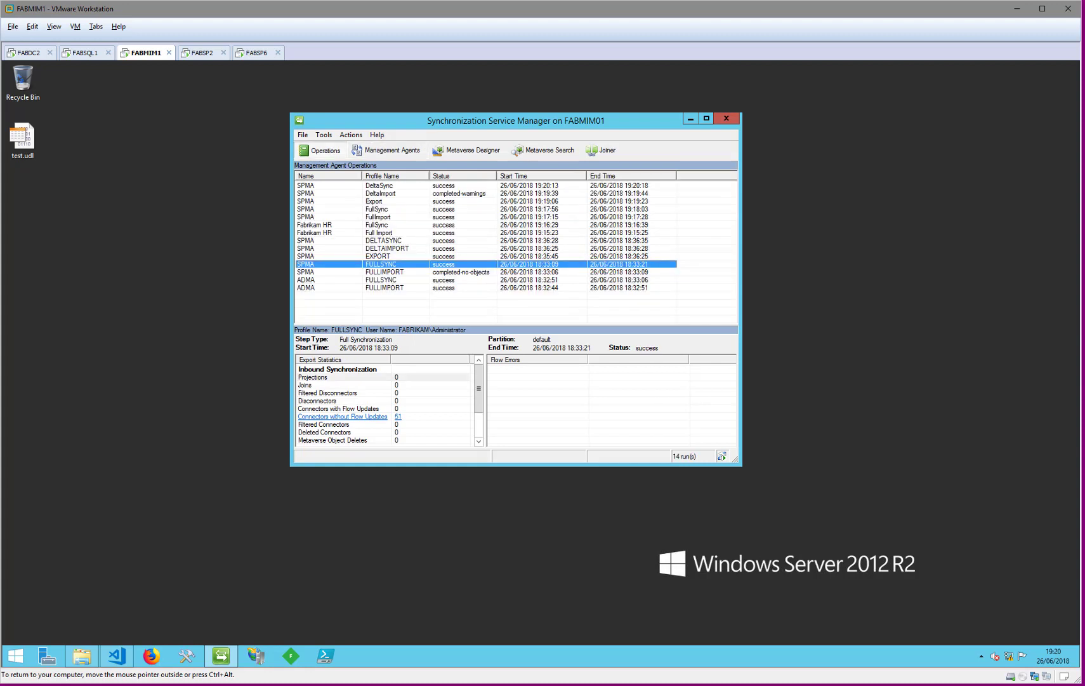
Open the object behind the DeltaImport run's exported-change-not-reimported error, inspect its pending export attributes, and close the details.
{"action": "left_click", "coordinate": [379, 185]}
{"action": "left_click", "coordinate": [381, 193]}
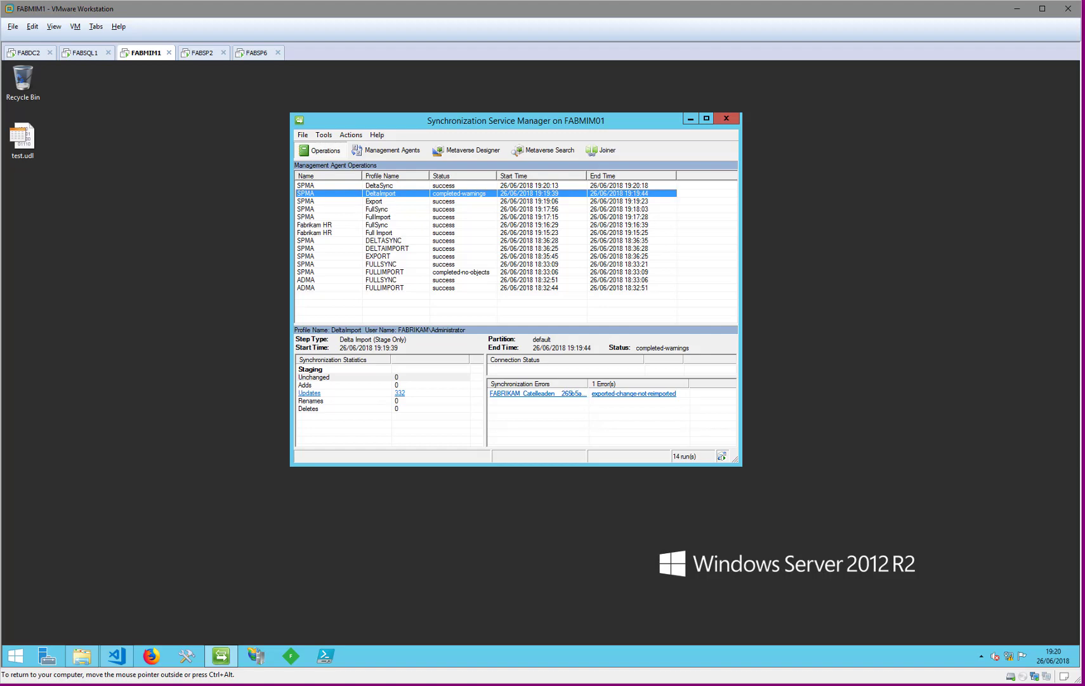
{"action": "left_click", "coordinate": [538, 394]}
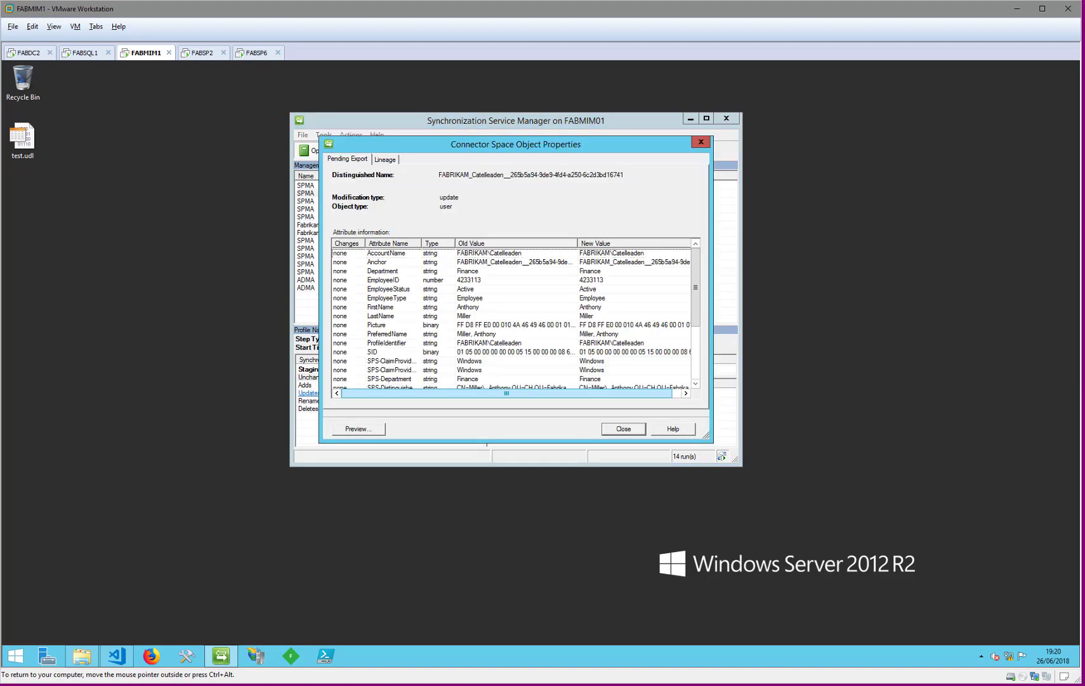
{"action": "scroll", "coordinate": [515, 317], "scroll_direction": "down", "scroll_amount": 3}
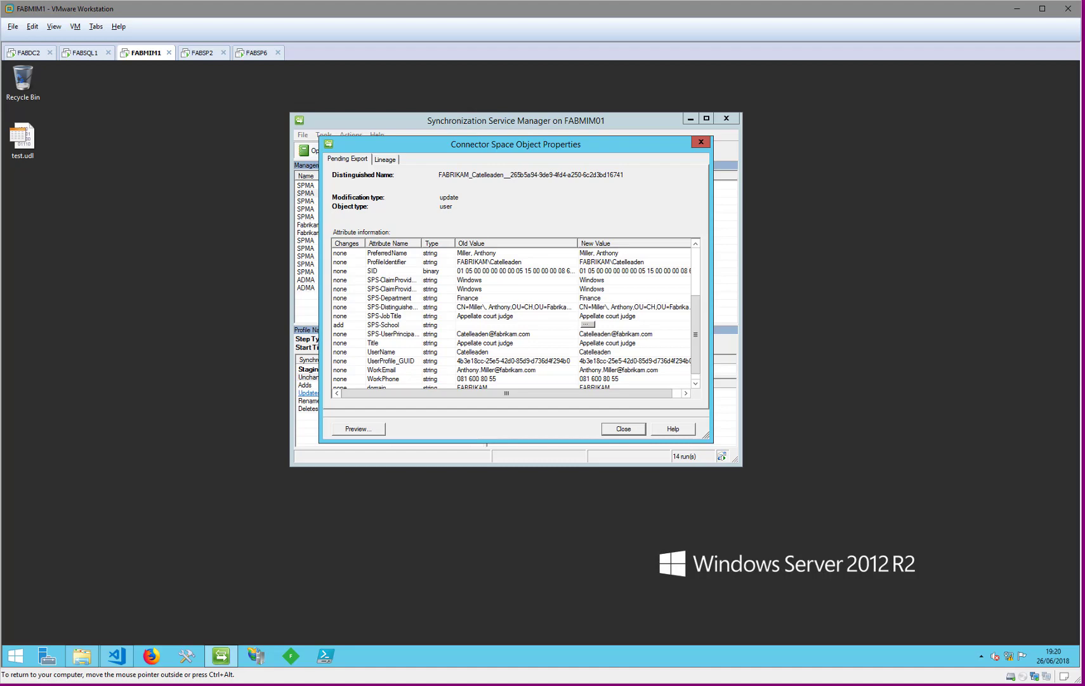
{"action": "scroll", "coordinate": [515, 317], "scroll_direction": "down", "scroll_amount": 1}
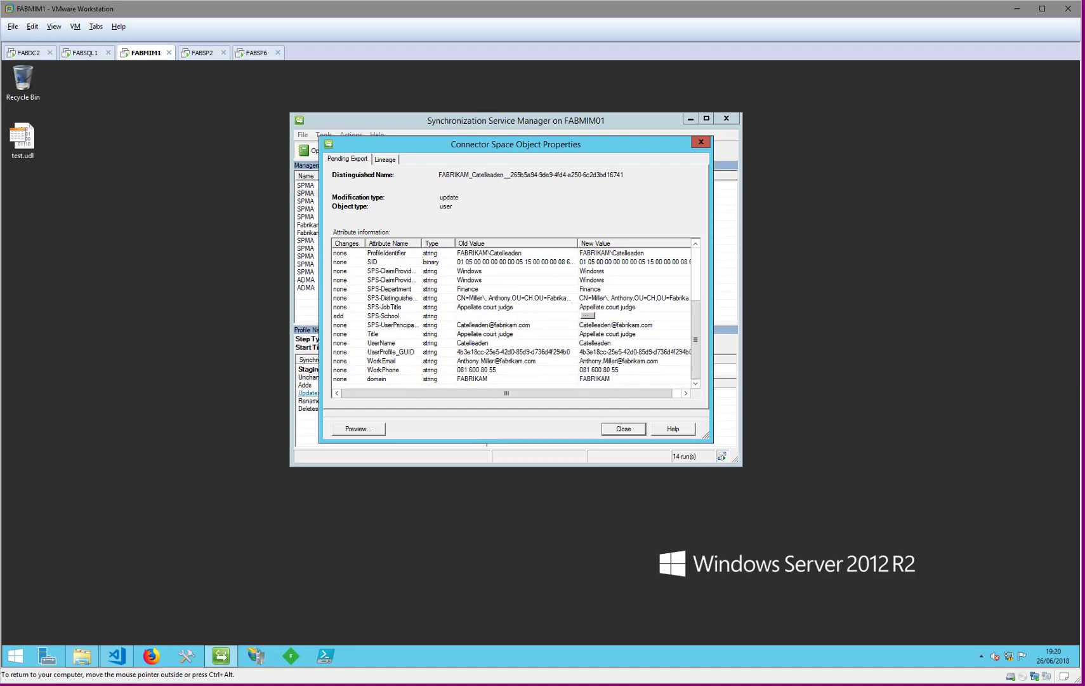
{"action": "left_click", "coordinate": [624, 428]}
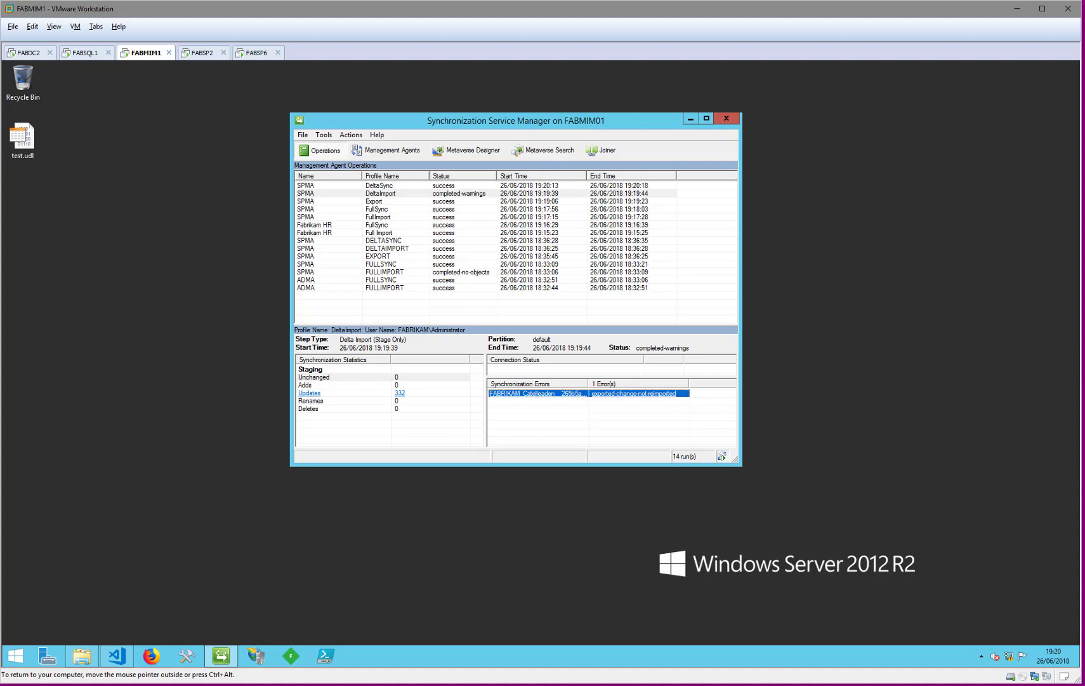
Inspect the same error object's lineage and its metaverse object properties, and close both property windows.
{"action": "left_click", "coordinate": [538, 393]}
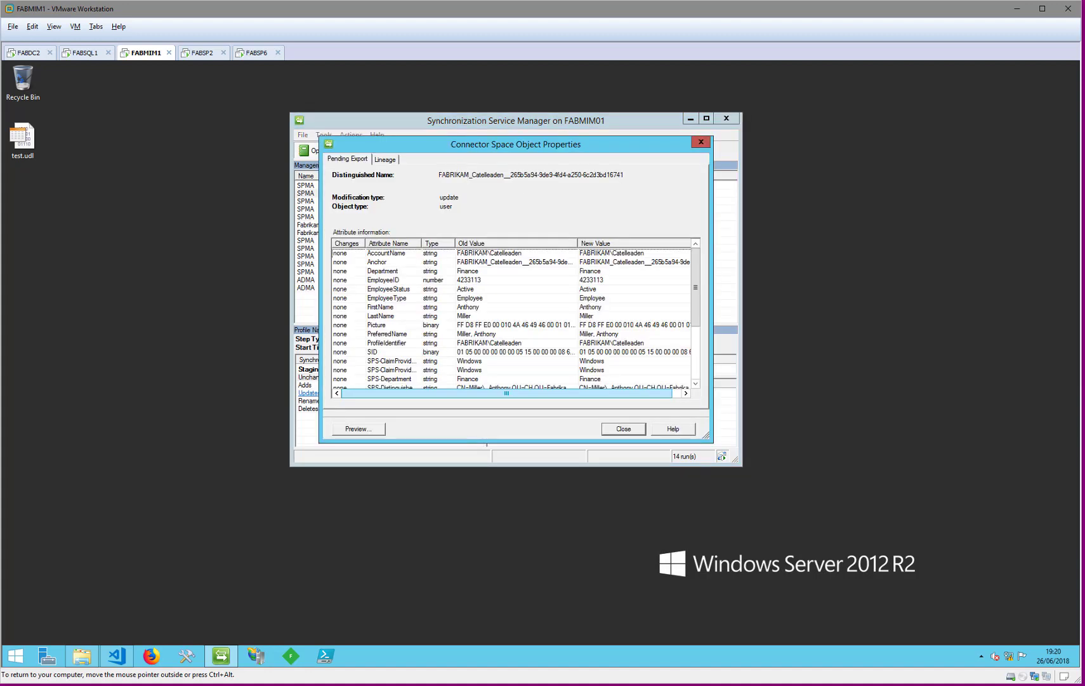
{"action": "left_click", "coordinate": [384, 159]}
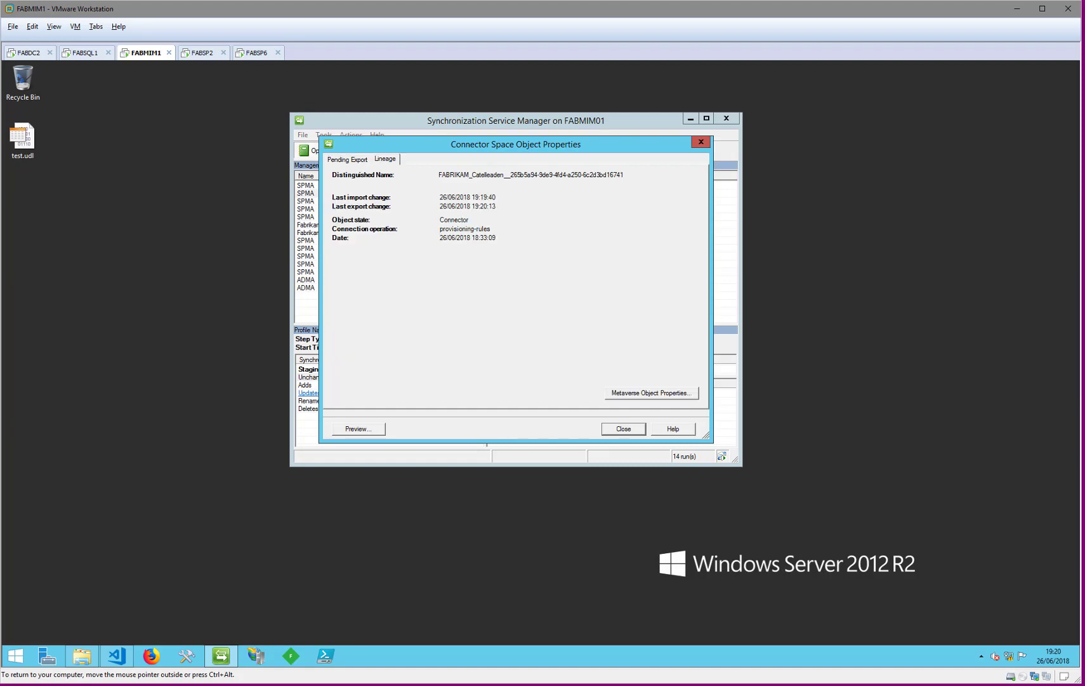
{"action": "left_click", "coordinate": [651, 392]}
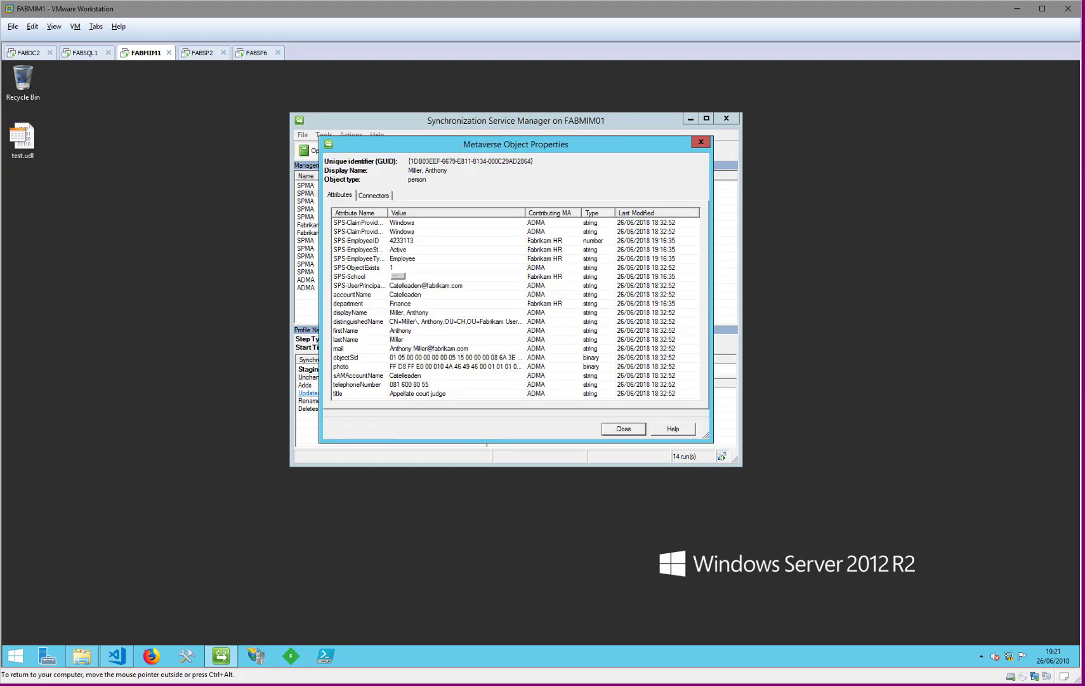
{"action": "left_click", "coordinate": [623, 428]}
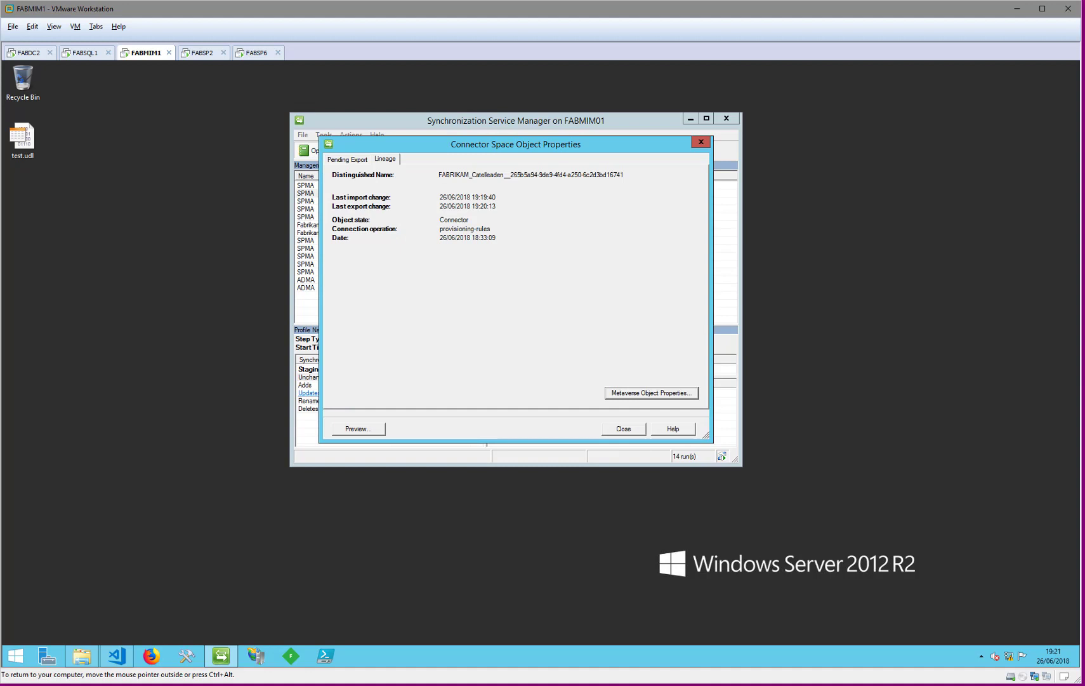
{"action": "left_click", "coordinate": [623, 429]}
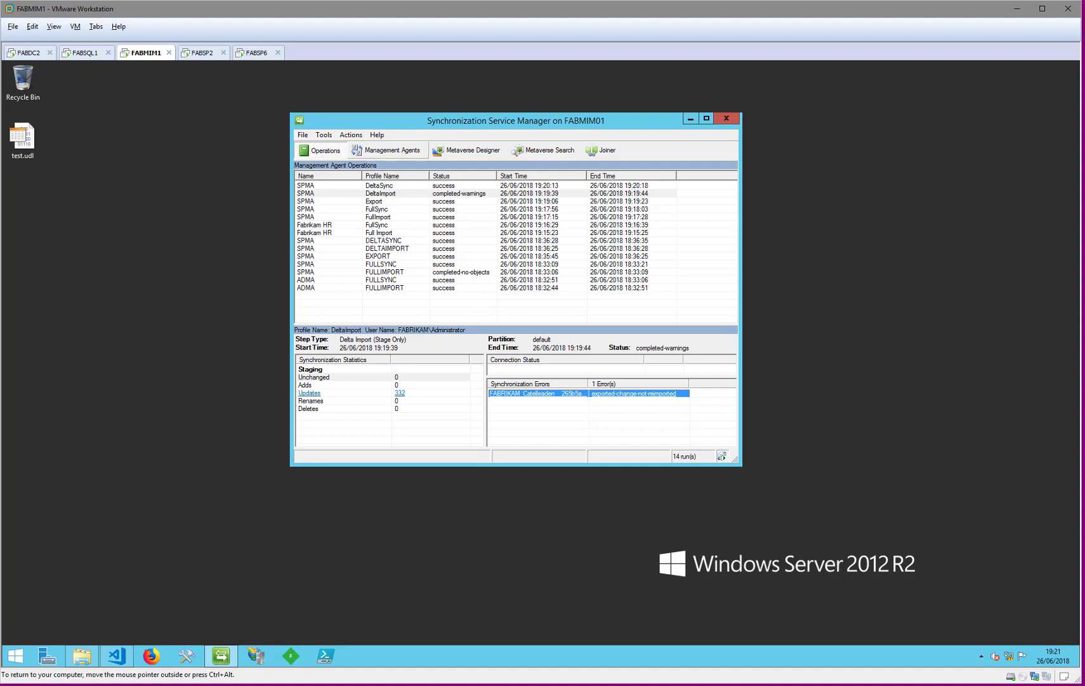
Search the SPMA connector space without a filter, inspect the first user object's attributes, and close the search.
{"action": "left_click", "coordinate": [387, 149]}
{"action": "right_click", "coordinate": [419, 197]}
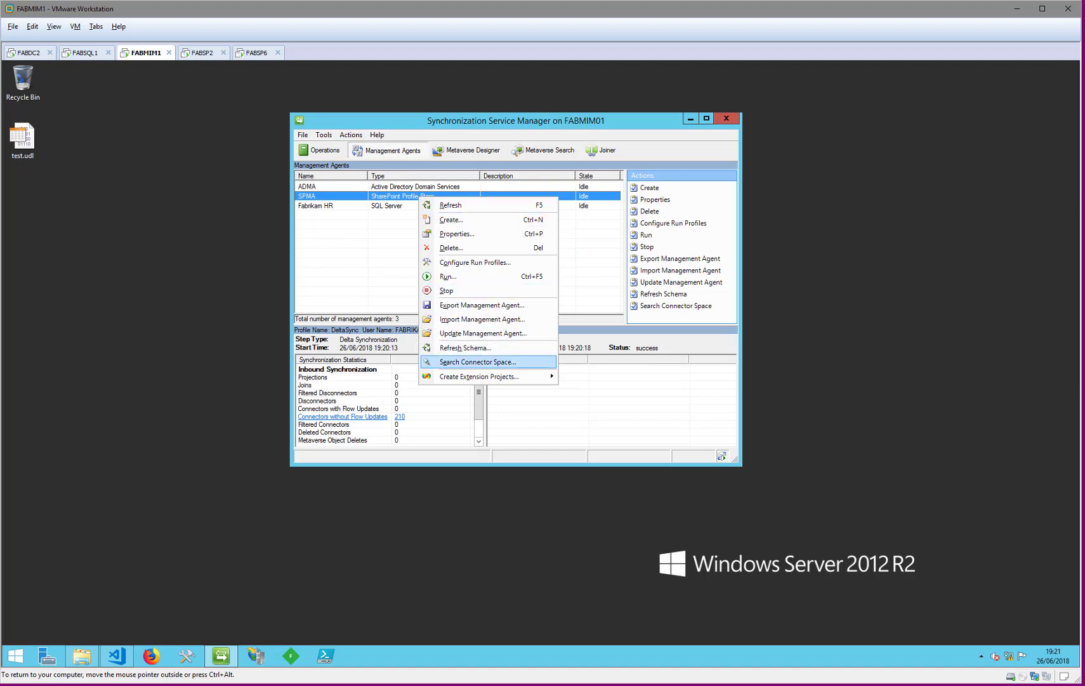
{"action": "left_click", "coordinate": [477, 361]}
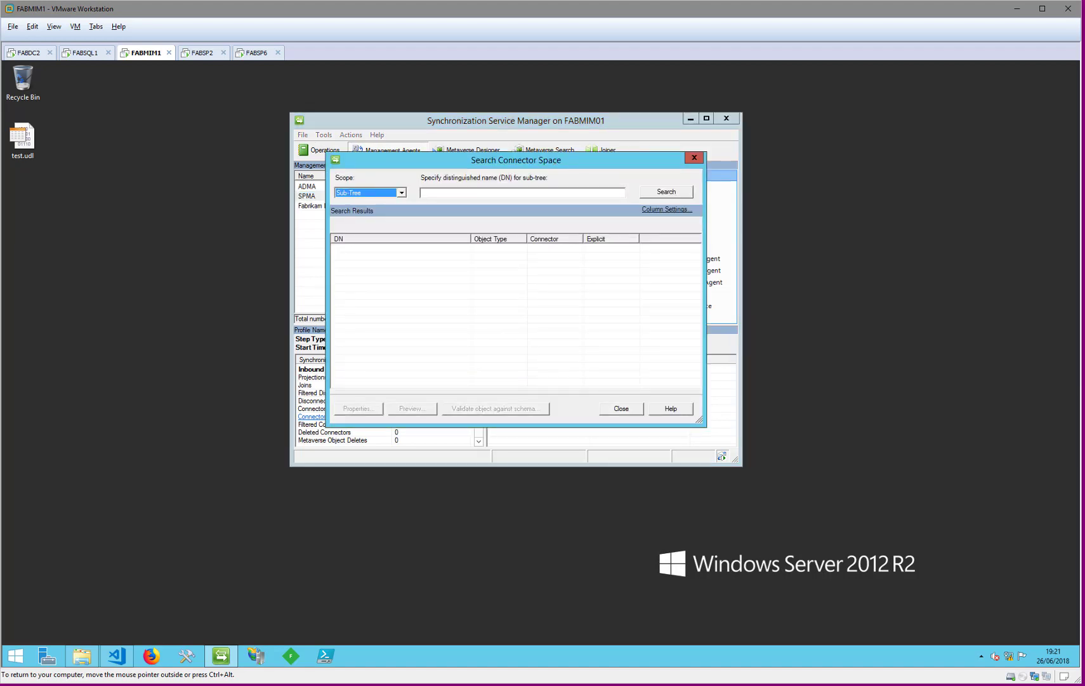
{"action": "key", "text": "Return"}
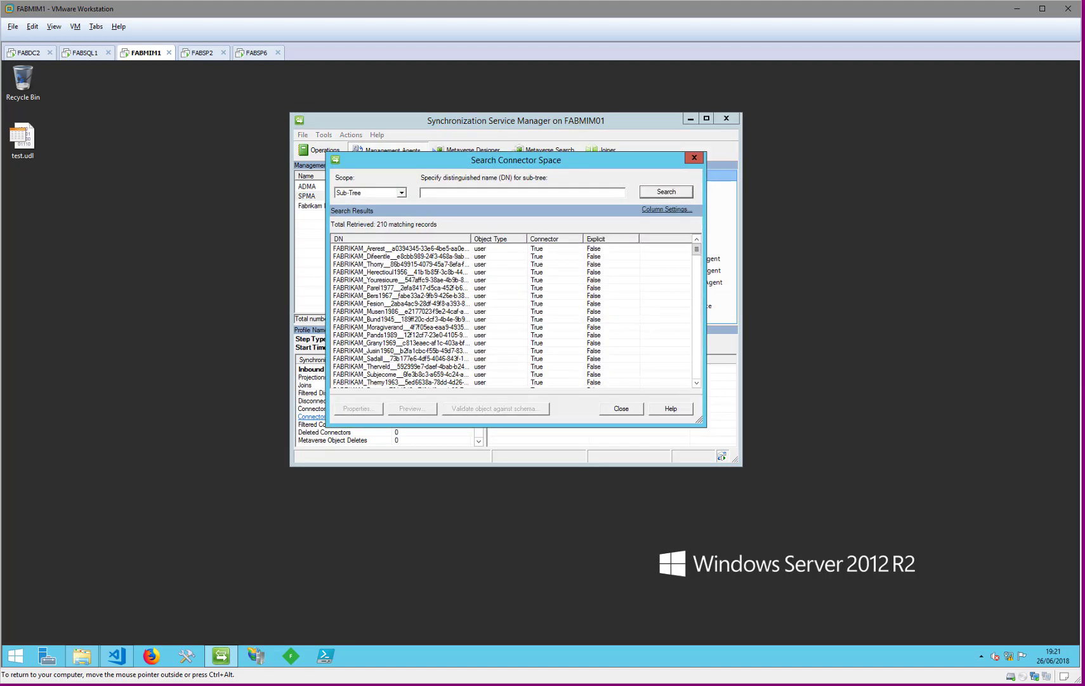
{"action": "double_click", "coordinate": [401, 248]}
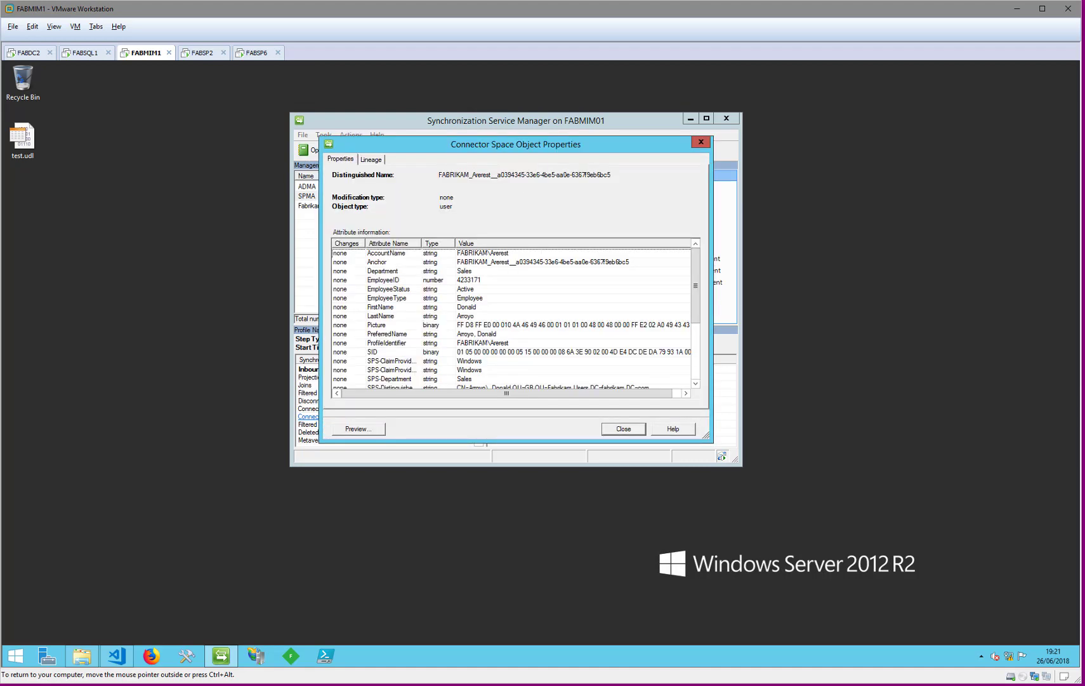
{"action": "scroll", "coordinate": [511, 315], "scroll_direction": "down", "scroll_amount": 4}
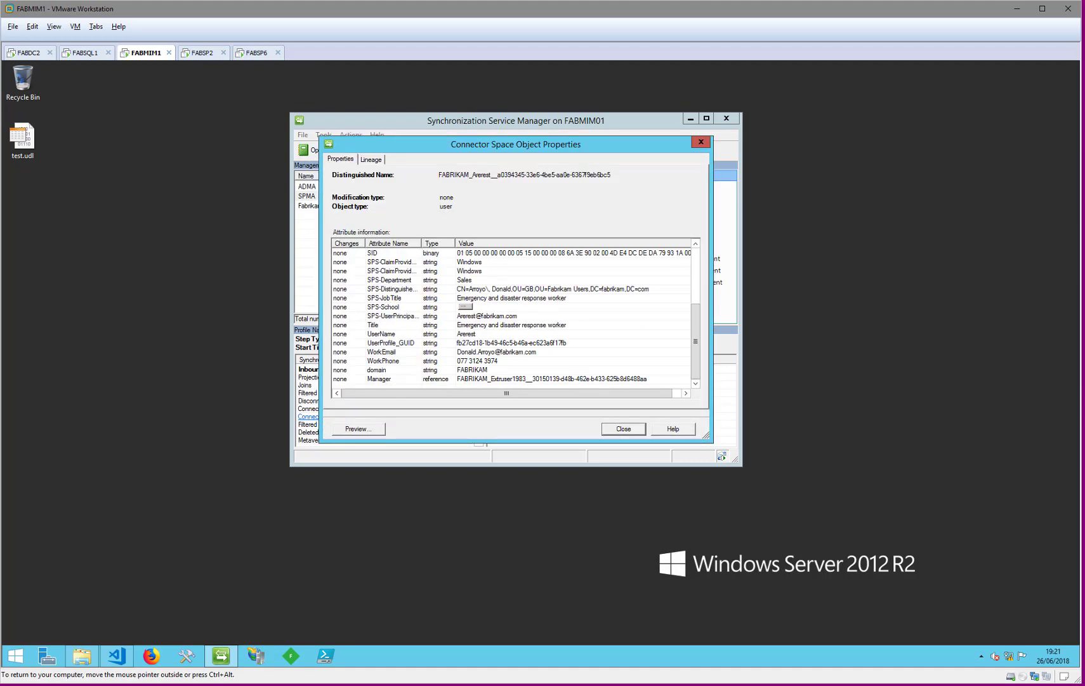
{"action": "scroll", "coordinate": [511, 316], "scroll_direction": "up", "scroll_amount": 4}
{"action": "scroll", "coordinate": [511, 315], "scroll_direction": "down", "scroll_amount": 4}
{"action": "scroll", "coordinate": [511, 315], "scroll_direction": "up", "scroll_amount": 4}
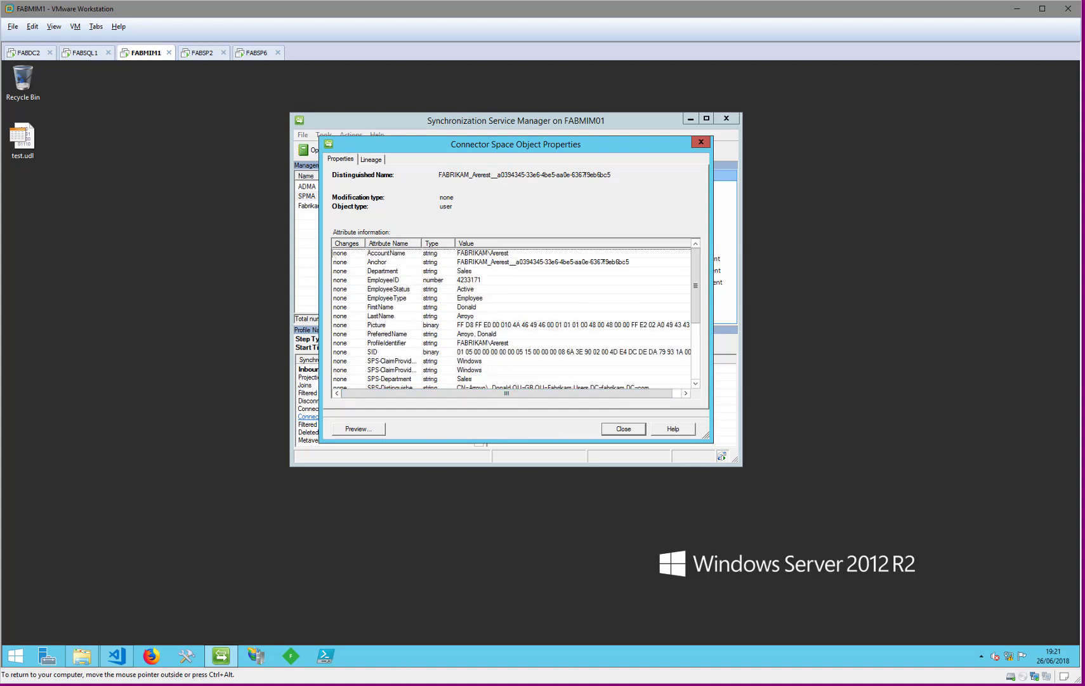
{"action": "left_click", "coordinate": [624, 428]}
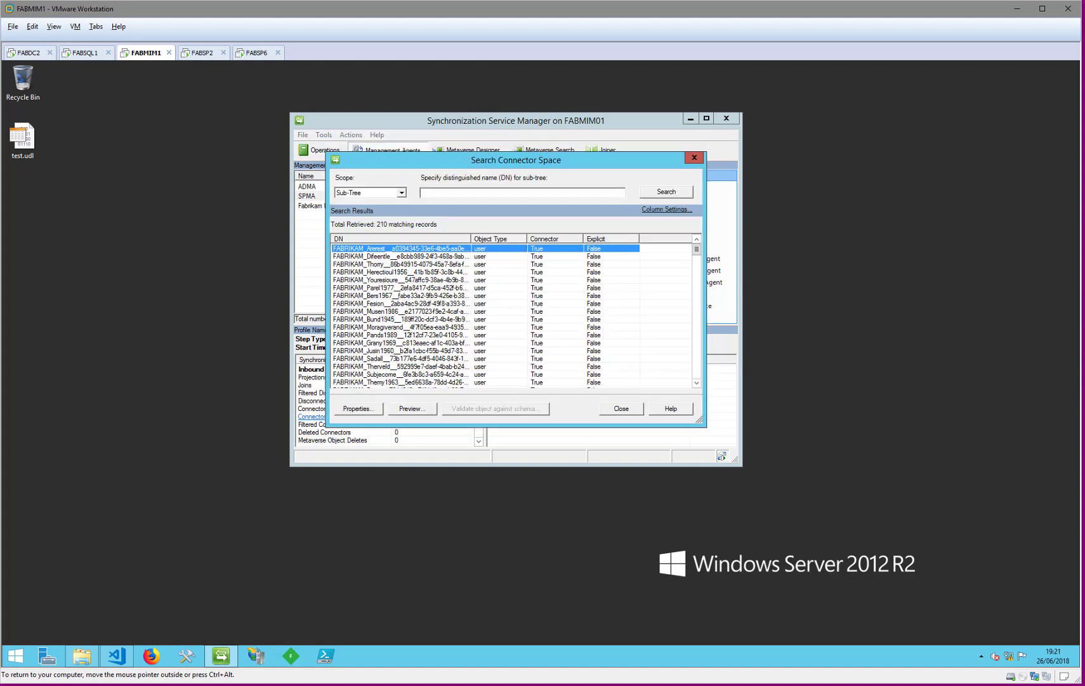
{"action": "left_click", "coordinate": [621, 408]}
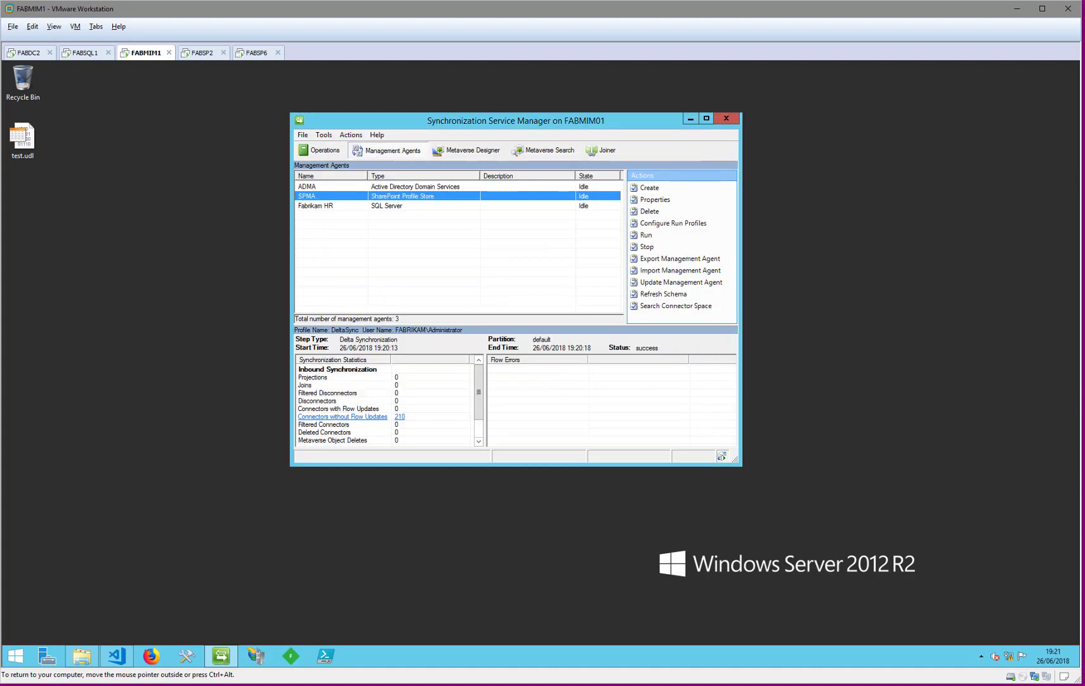
Search the metaverse for all objects, inspect the first named person's attributes and connectors with their join methods, and close the object.
{"action": "left_click", "coordinate": [546, 150]}
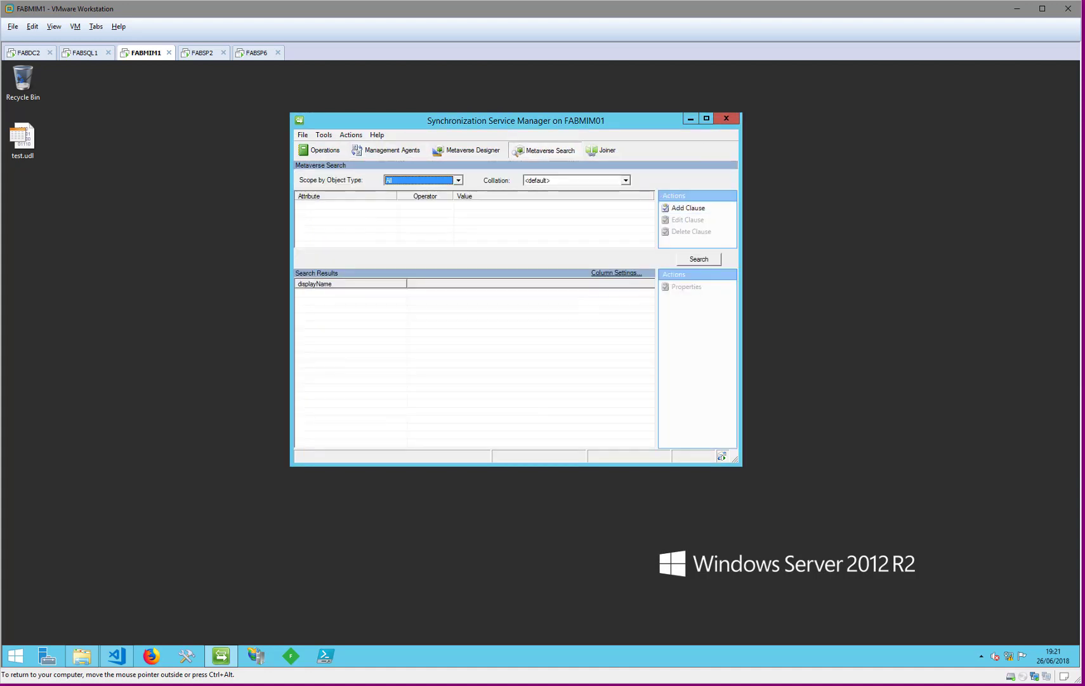
{"action": "left_click", "coordinate": [698, 259]}
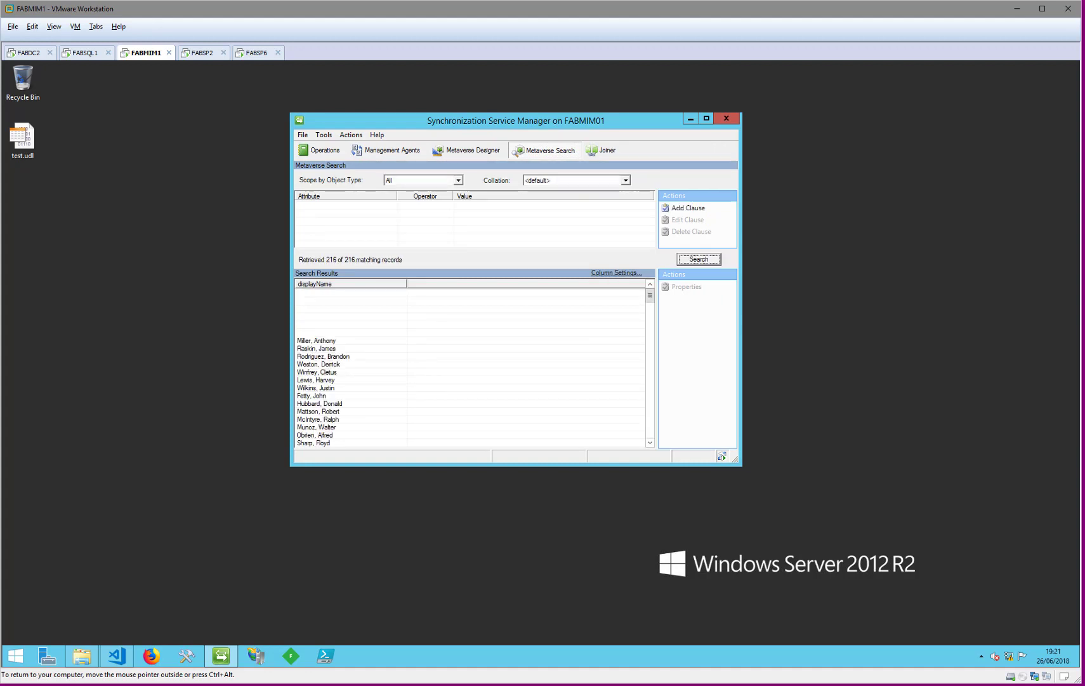
{"action": "double_click", "coordinate": [317, 341]}
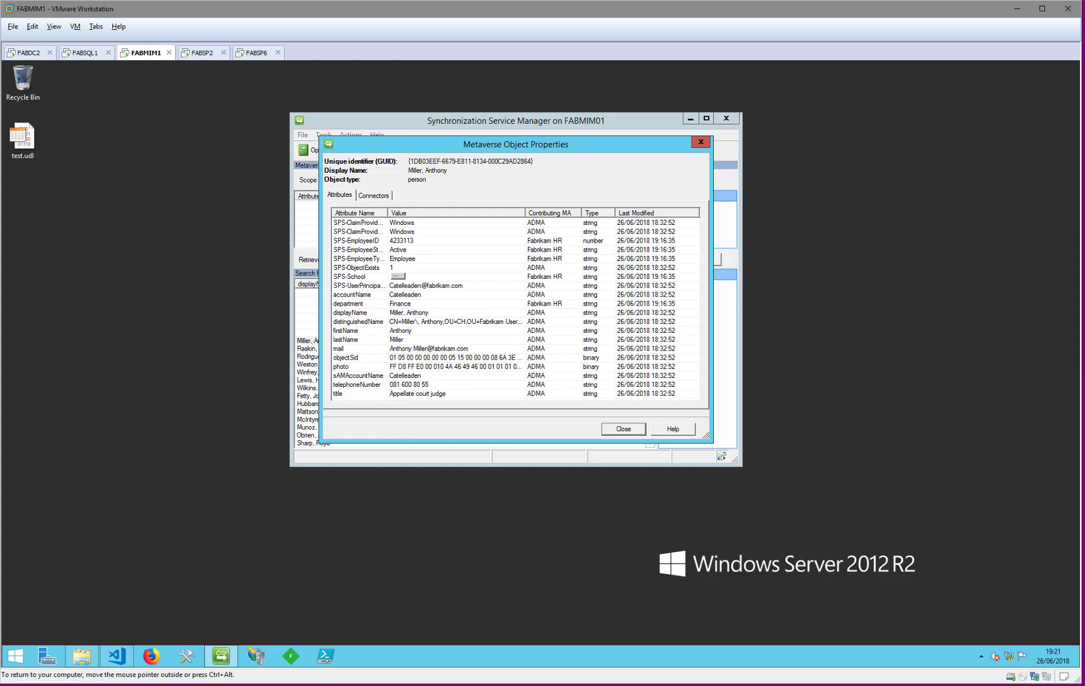
{"action": "left_click", "coordinate": [374, 195]}
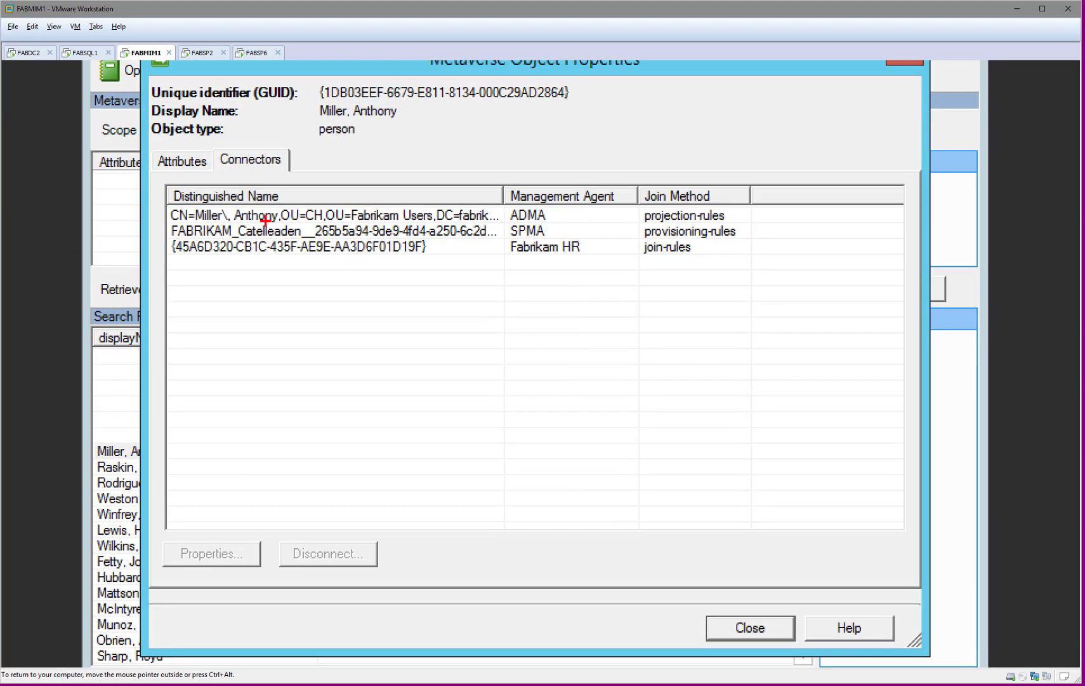
{"action": "mouse_move", "coordinate": [168, 199]}
{"action": "left_mouse_down"}
{"action": "mouse_move", "coordinate": [742, 177]}
{"action": "mouse_move", "coordinate": [770, 198]}
{"action": "mouse_move", "coordinate": [770, 215]}
{"action": "mouse_move", "coordinate": [632, 239]}
{"action": "left_mouse_up"}
{"action": "left_click_drag", "start_coordinate": [716, 240], "coordinate": [598, 257]}
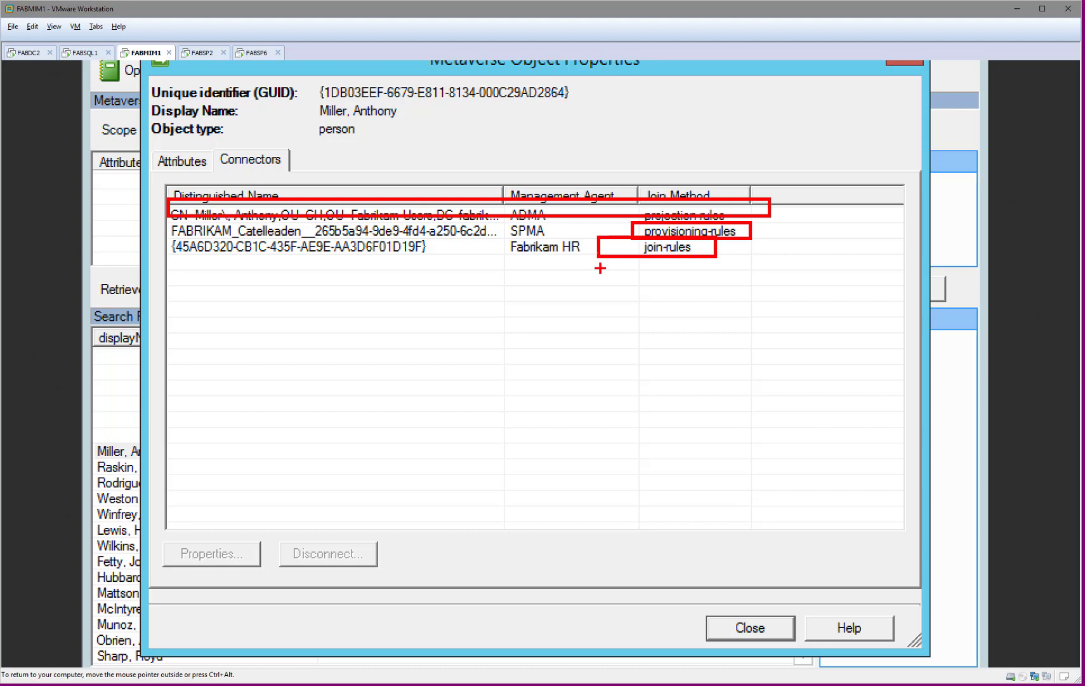
{"action": "key", "text": "Escape"}
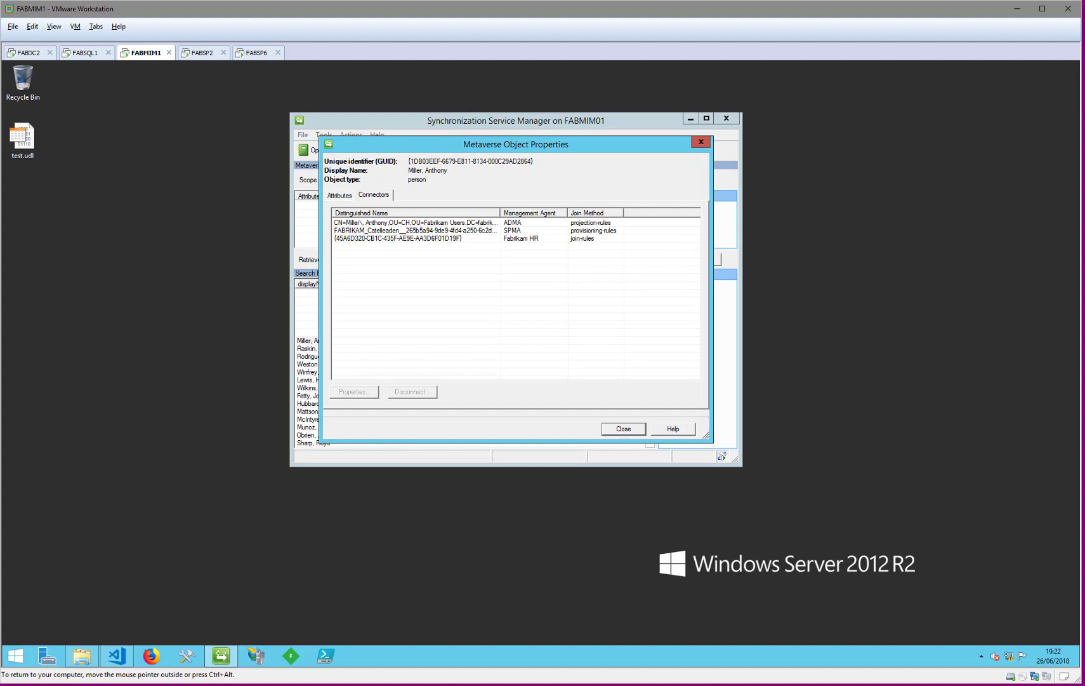
{"action": "key", "text": "Escape"}
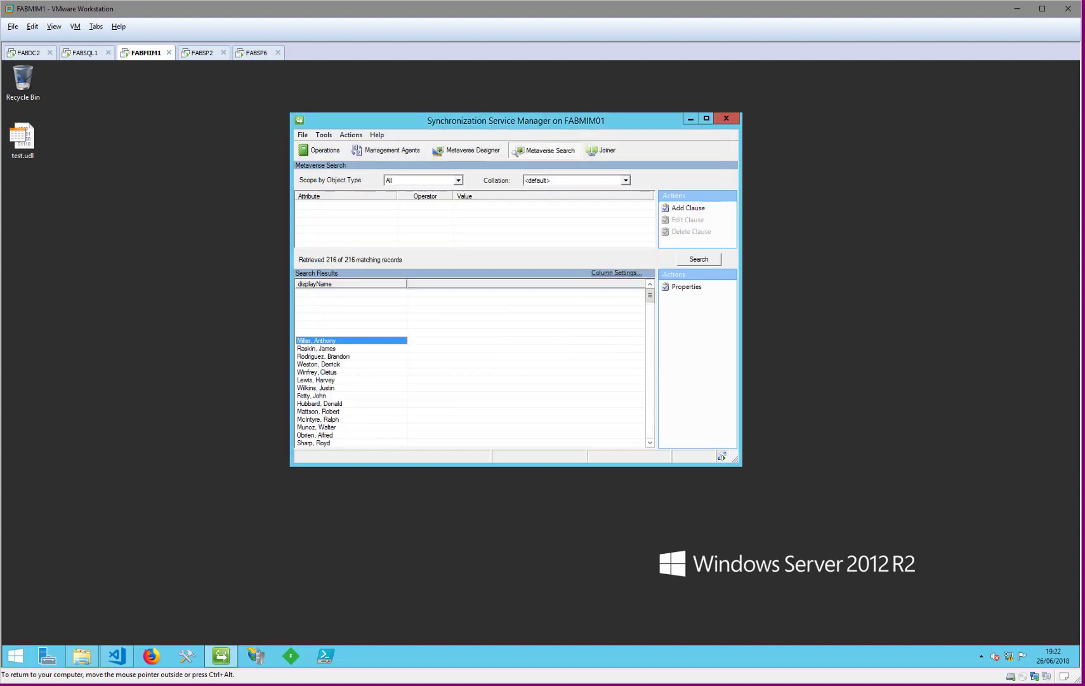
Switch to the FABSP2 virtual machine and open Manage User Profiles in the User Profile Service Application.
{"action": "left_click", "coordinate": [388, 150]}
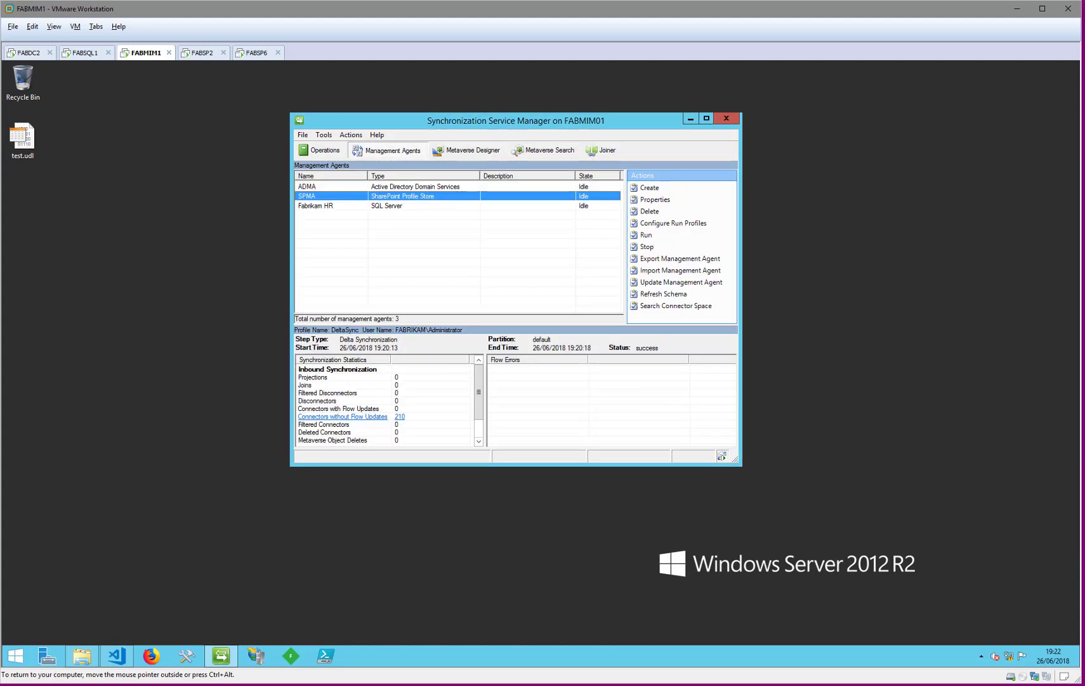
{"action": "left_click", "coordinate": [202, 53]}
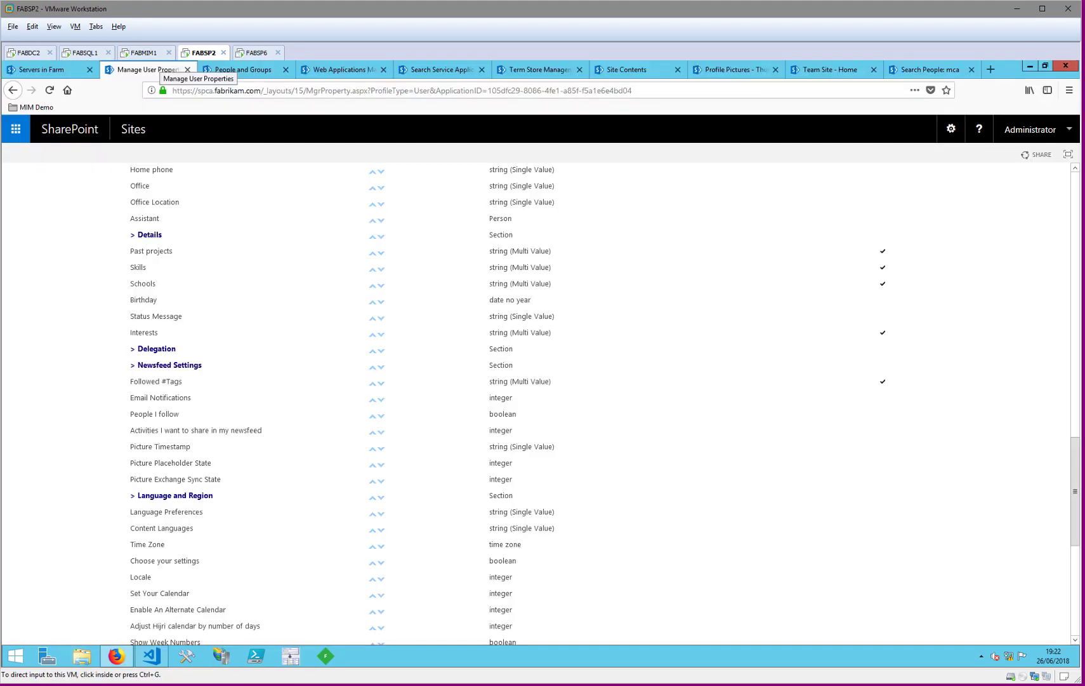
{"action": "scroll", "coordinate": [546, 400], "scroll_direction": "up", "scroll_amount": 15}
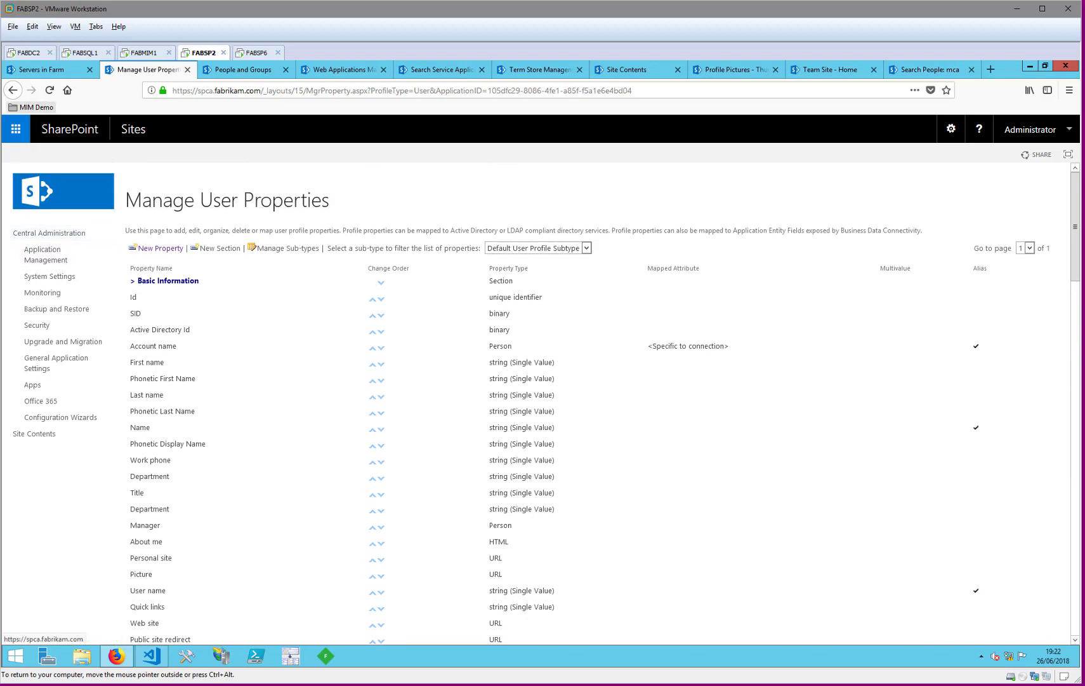
{"action": "right_click", "coordinate": [13, 90]}
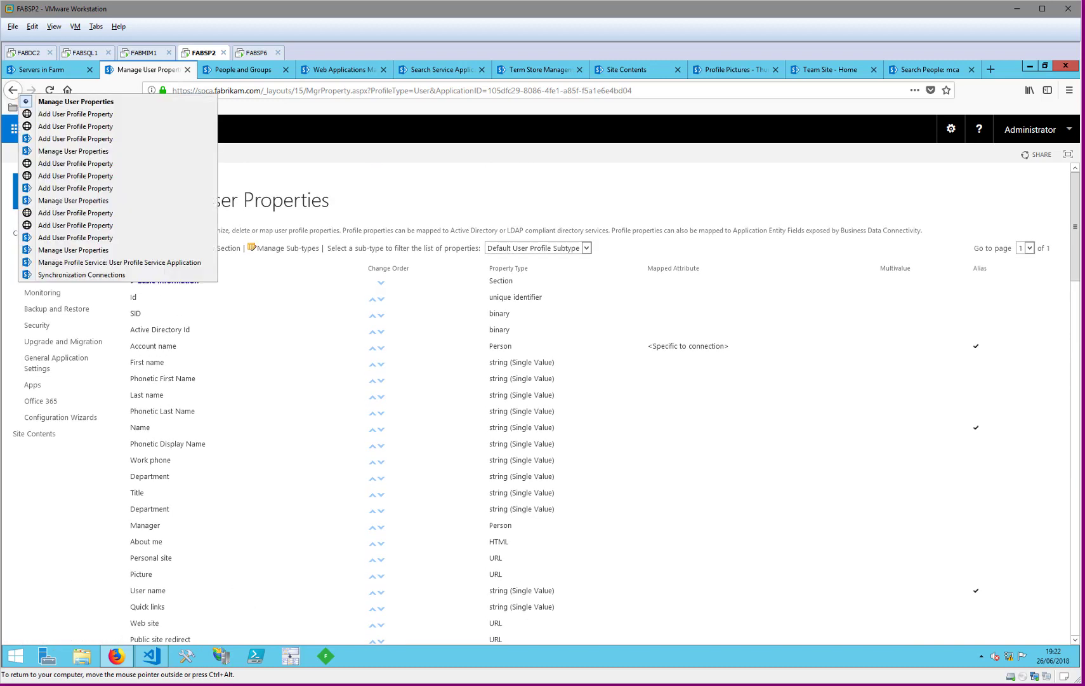
{"action": "left_click", "coordinate": [119, 262]}
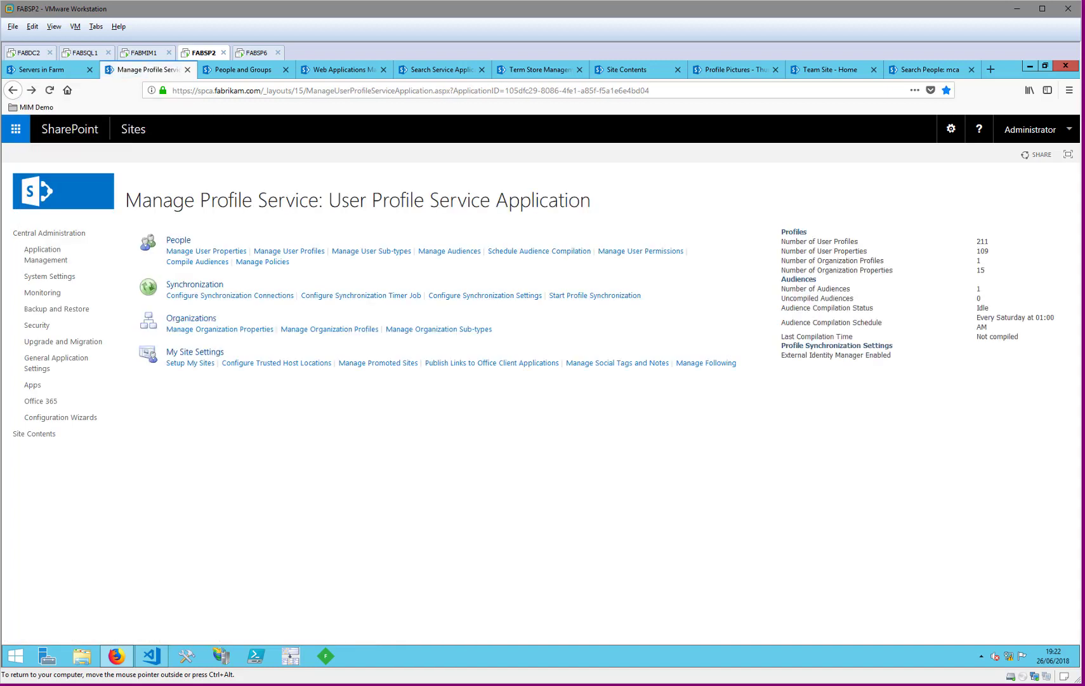
{"action": "left_click", "coordinate": [288, 251]}
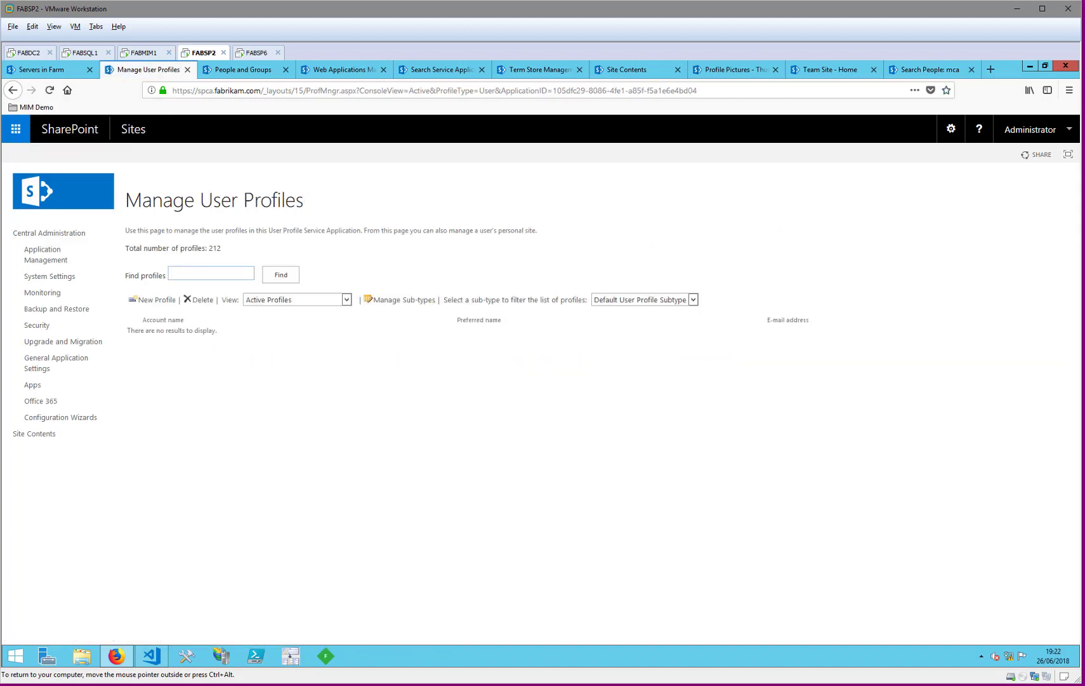
Find the user profiles matching "fab" and open the first profile below the Administrator account for editing.
{"action": "type", "text": "fab"}
{"action": "key", "text": "Return"}
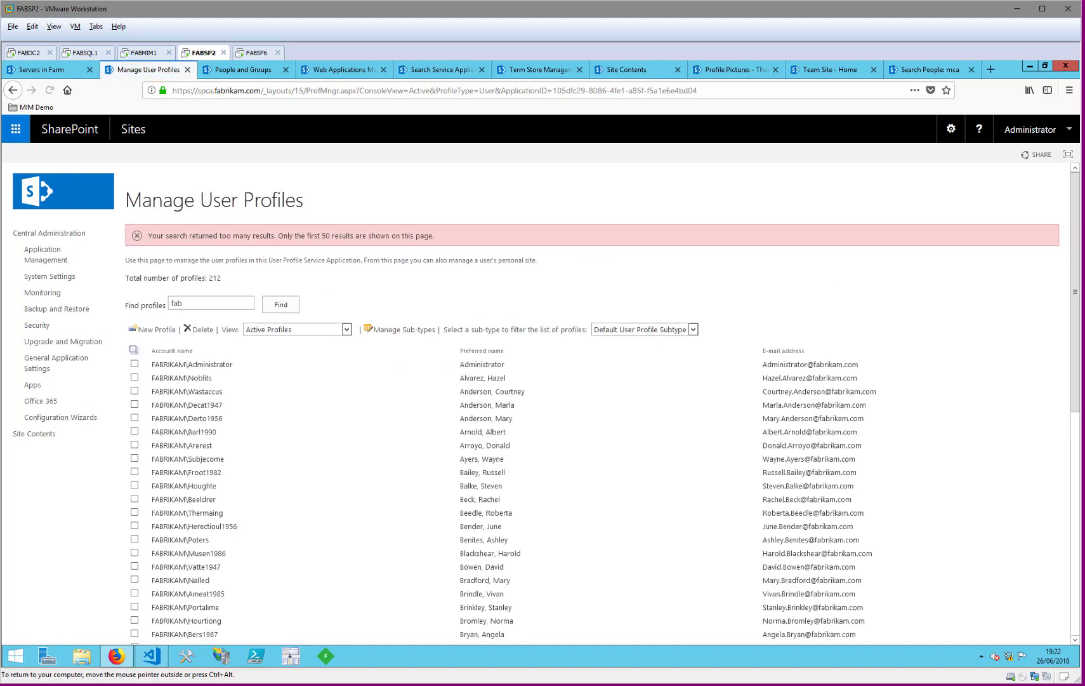
{"action": "left_click", "coordinate": [196, 378]}
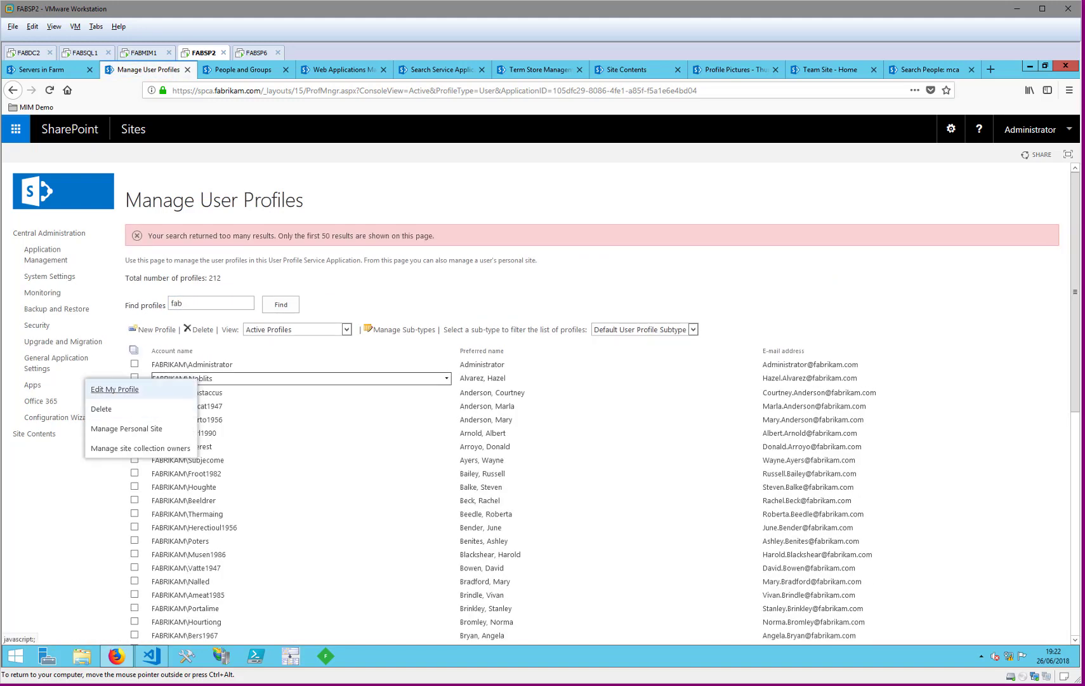
{"action": "left_click", "coordinate": [108, 388]}
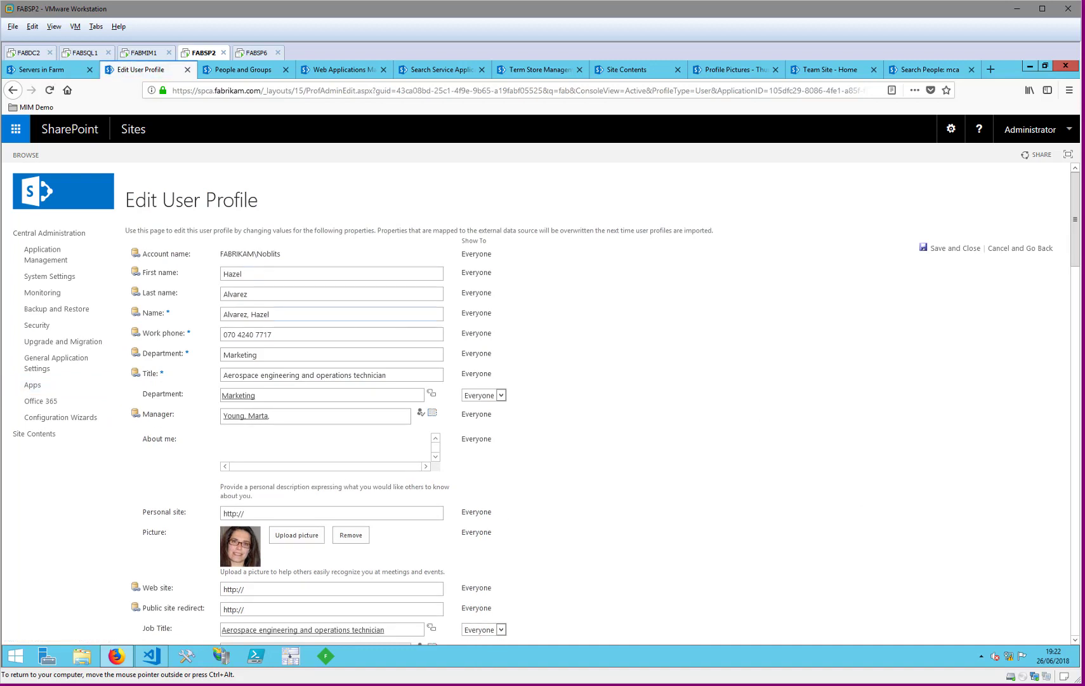
Review the open user profile's Department, Schools, Employee ID, Employee Type and Employee Status properties.
{"action": "left_click_drag", "start_coordinate": [261, 355], "coordinate": [221, 355]}
{"action": "left_click_drag", "start_coordinate": [259, 395], "coordinate": [221, 395]}
{"action": "scroll", "coordinate": [546, 403], "scroll_direction": "down", "scroll_amount": 7}
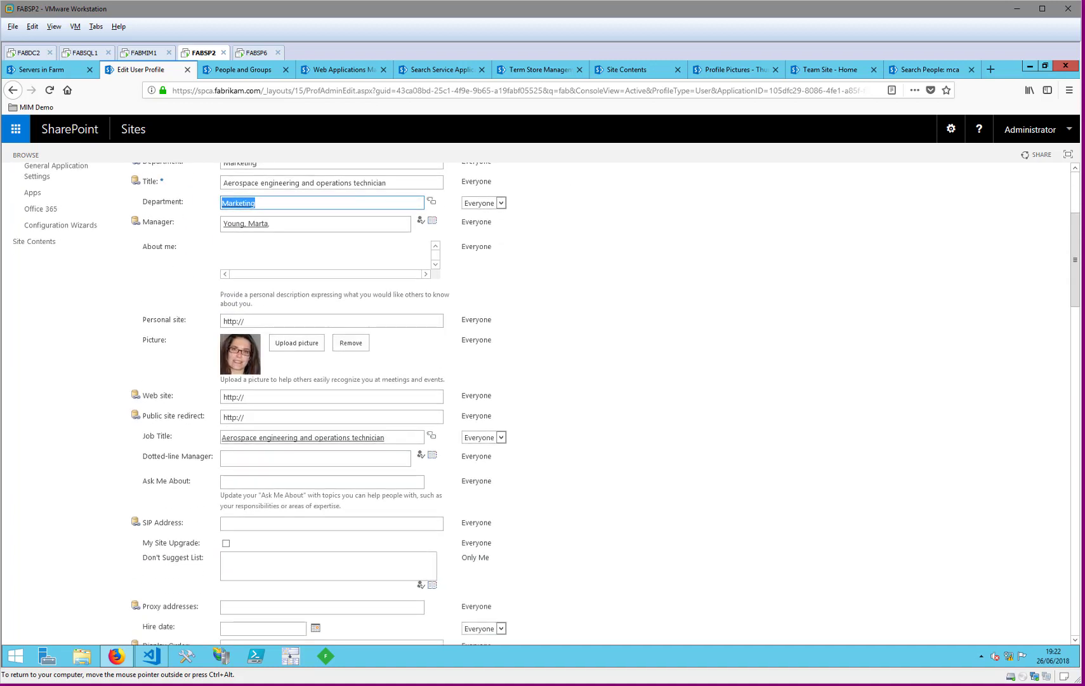
{"action": "scroll", "coordinate": [546, 403], "scroll_direction": "down", "scroll_amount": 6}
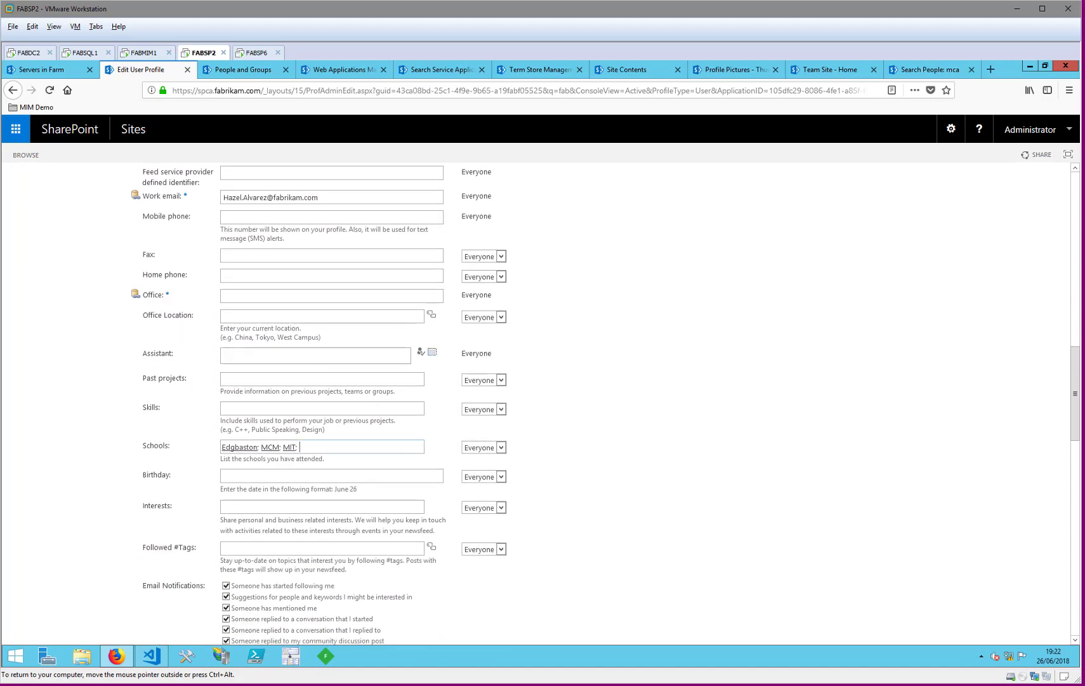
{"action": "key", "text": "ctrl+a"}
{"action": "left_click", "coordinate": [301, 447]}
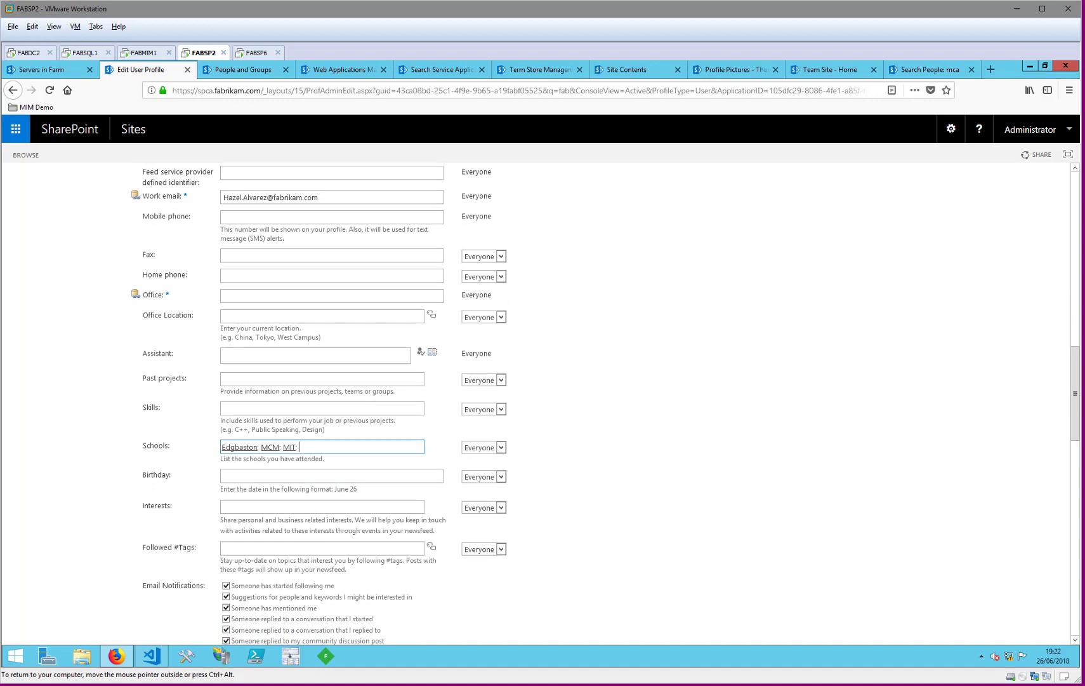
{"action": "scroll", "coordinate": [301, 452], "scroll_direction": "down", "scroll_amount": 10}
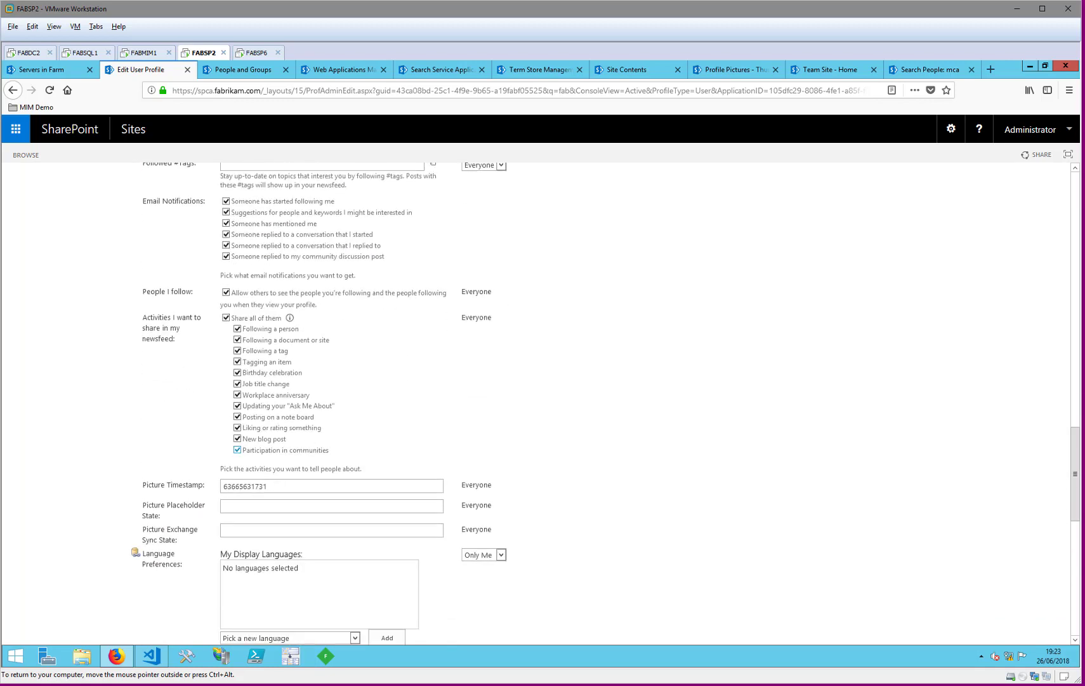
{"action": "scroll", "coordinate": [300, 452], "scroll_direction": "down", "scroll_amount": 6}
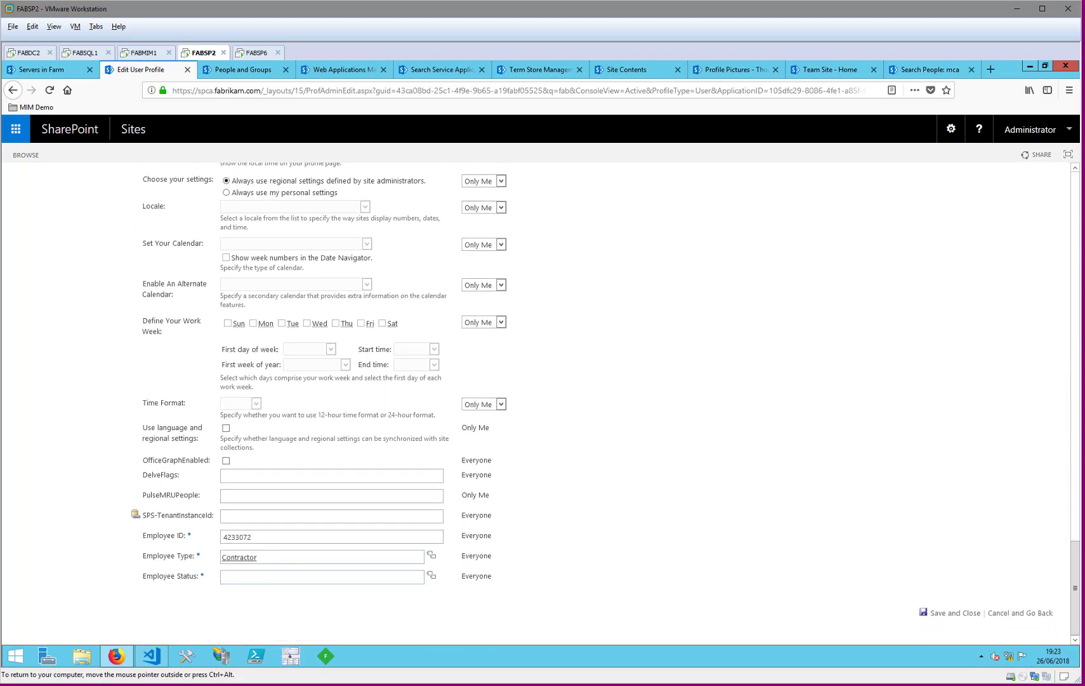
{"action": "key", "text": "ctrl+1"}
{"action": "left_click", "coordinate": [541, 483]}
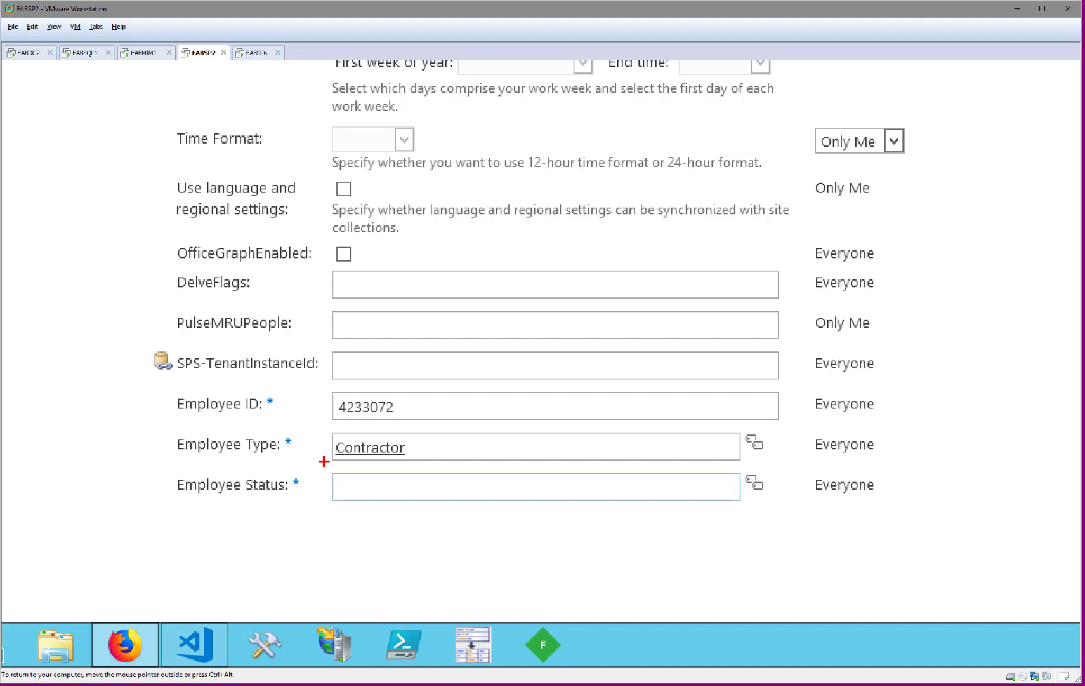
{"action": "key", "text": "Escape"}
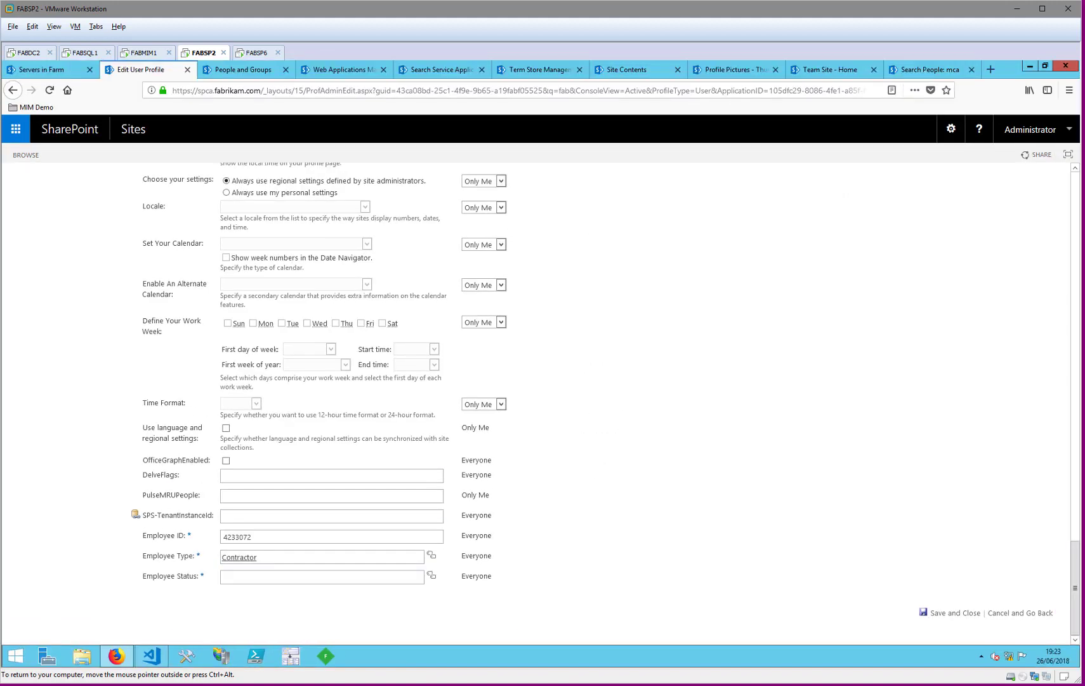
Reload the Term Store Management Tool and expand the Employee Type, Job Title and Department term sets in the People group.
{"action": "left_click", "coordinate": [540, 70]}
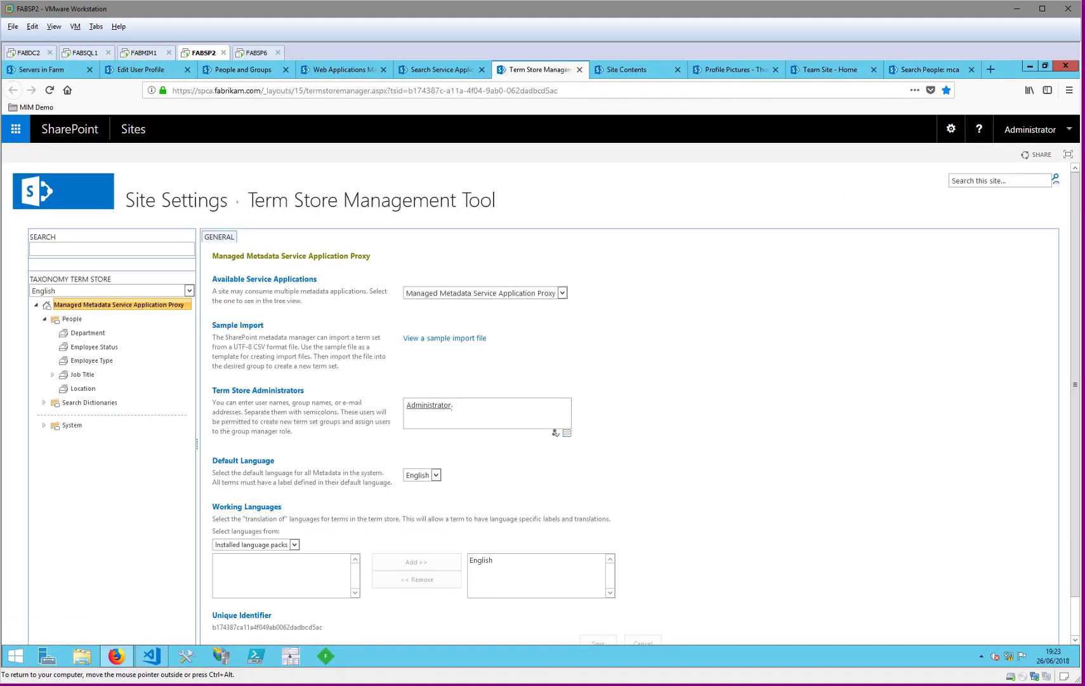
{"action": "key", "text": "F5"}
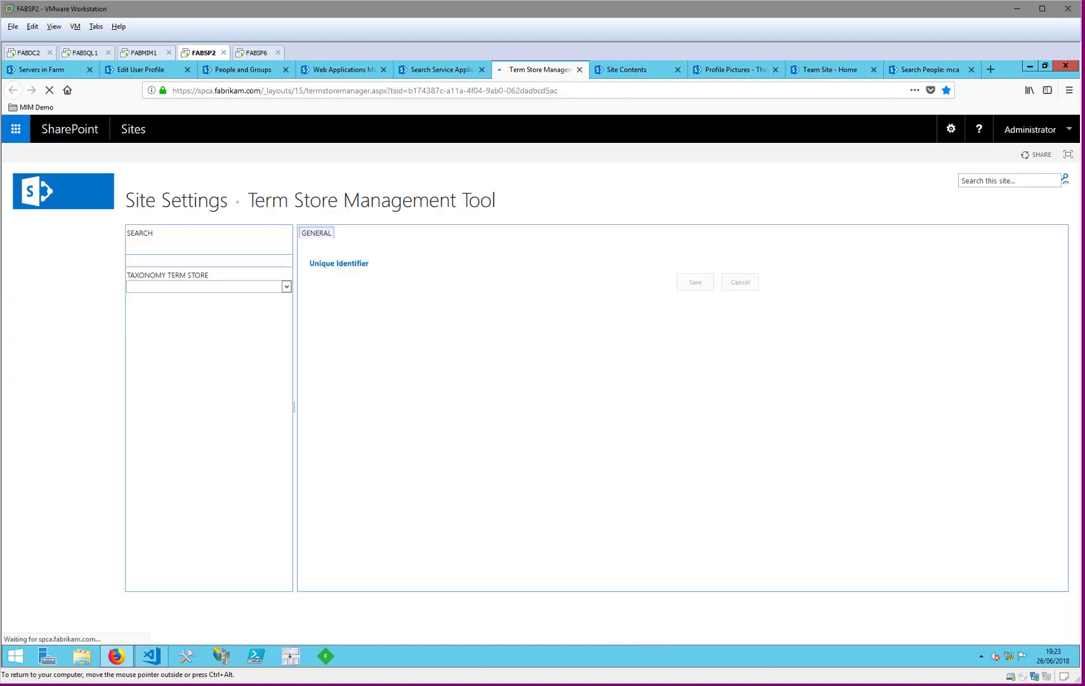
{"action": "left_click", "coordinate": [44, 319]}
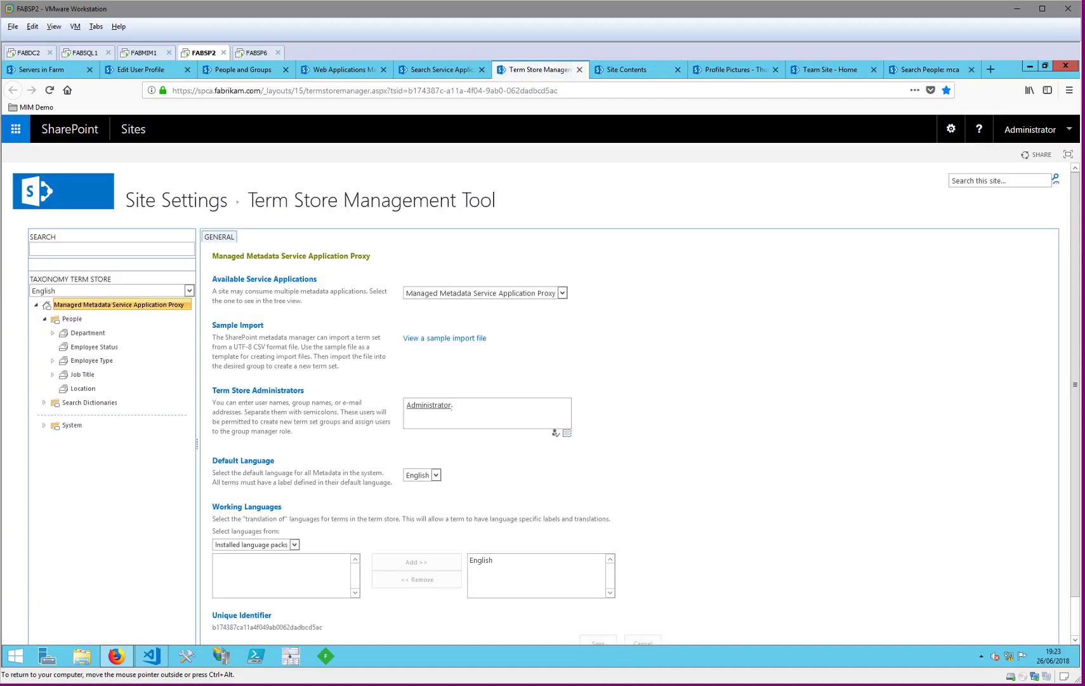
{"action": "left_click", "coordinate": [53, 360]}
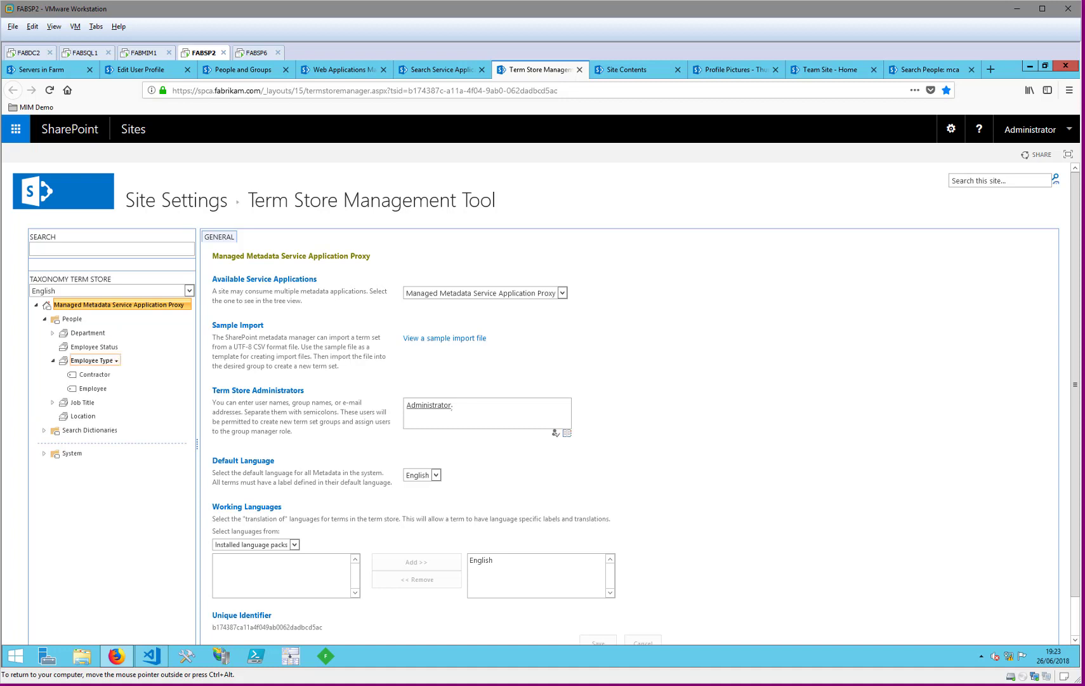
{"action": "left_click", "coordinate": [53, 401]}
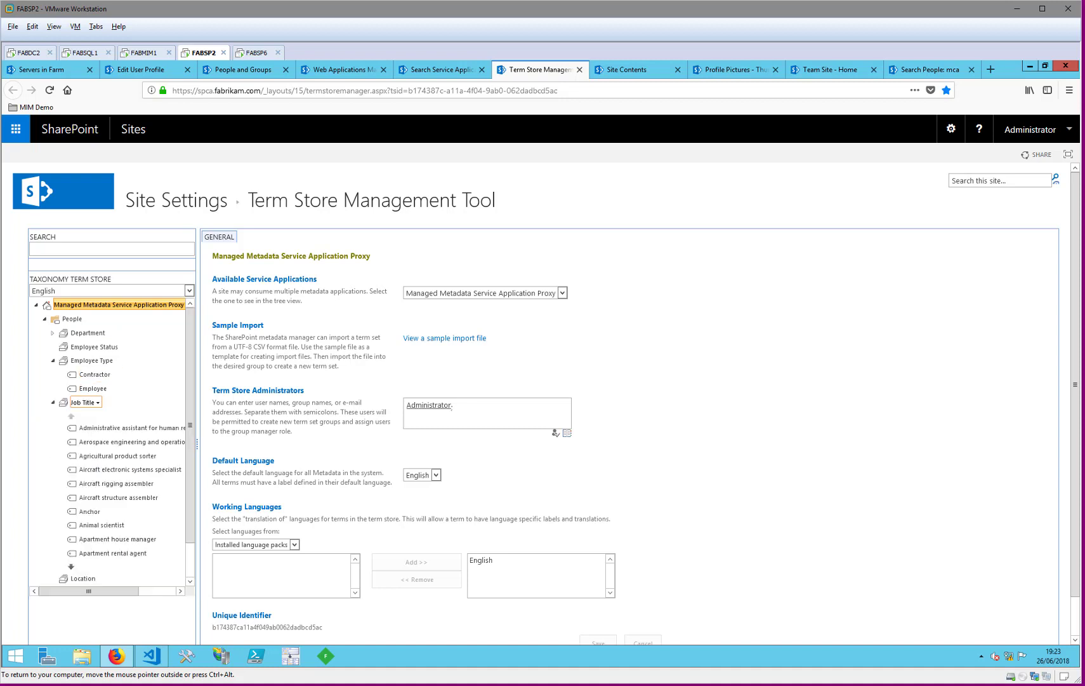
{"action": "left_click", "coordinate": [52, 332]}
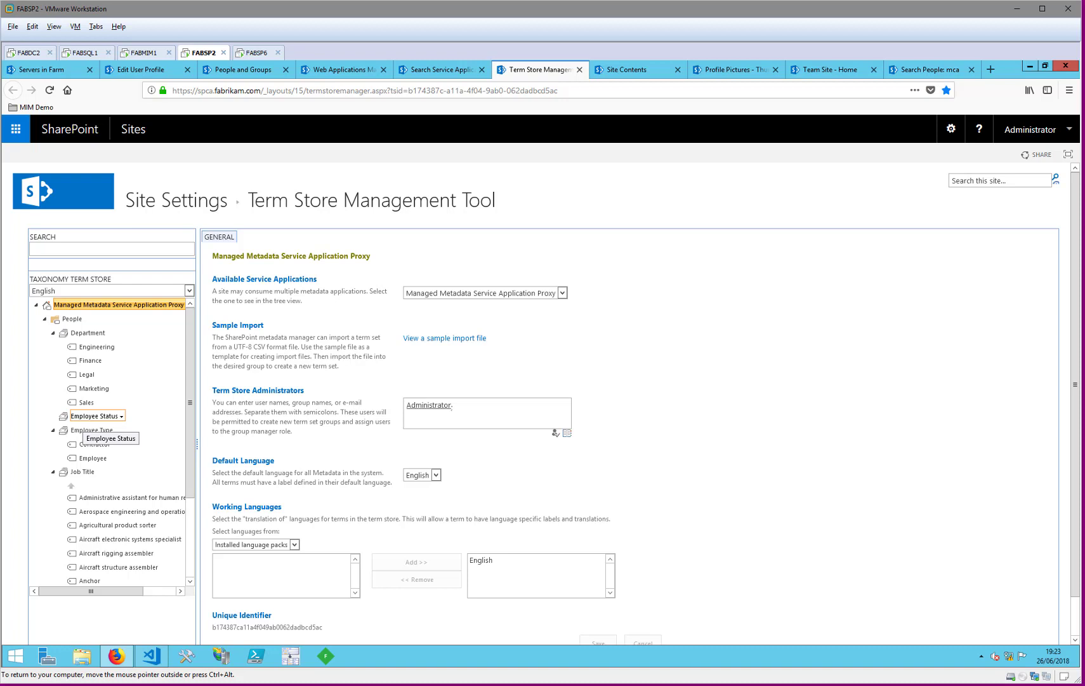
Set the Employee Status term set's Submission Policy to Open and save the change.
{"action": "left_click", "coordinate": [94, 416]}
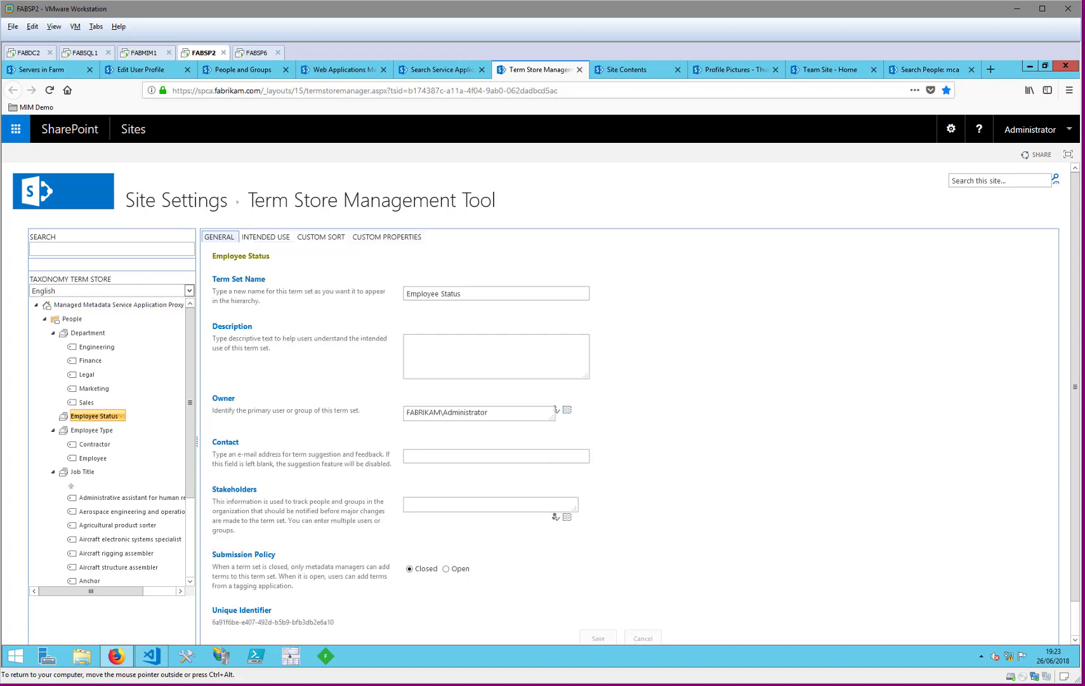
{"action": "key", "text": "ctrl+1"}
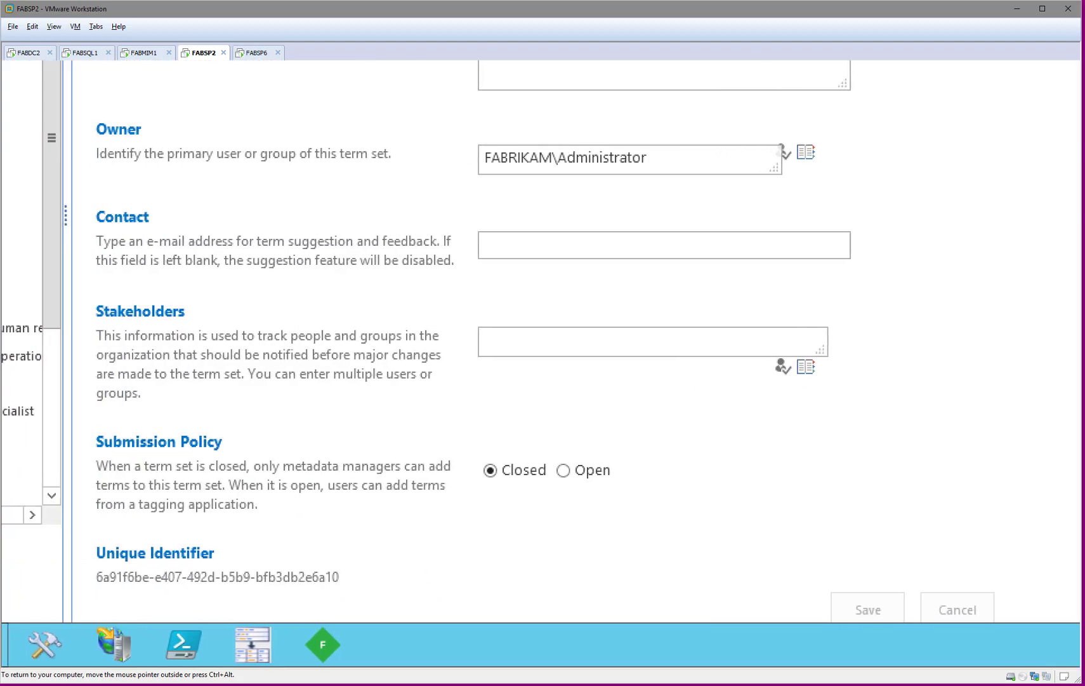
{"action": "left_click", "coordinate": [538, 472]}
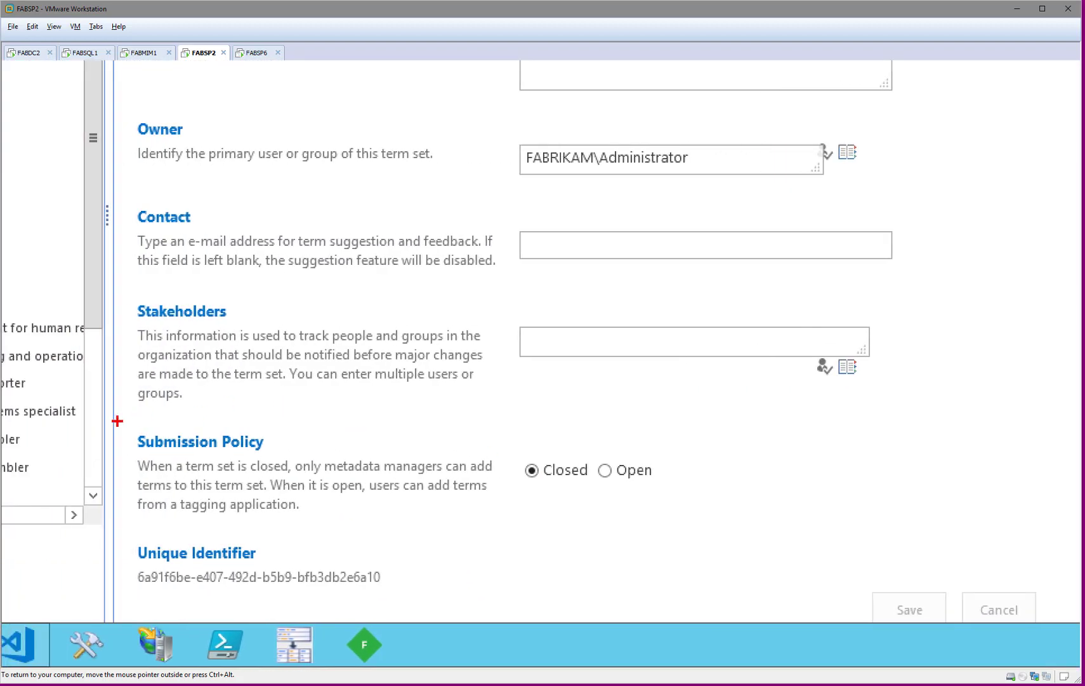
{"action": "left_click_drag", "start_coordinate": [116, 421], "coordinate": [754, 546]}
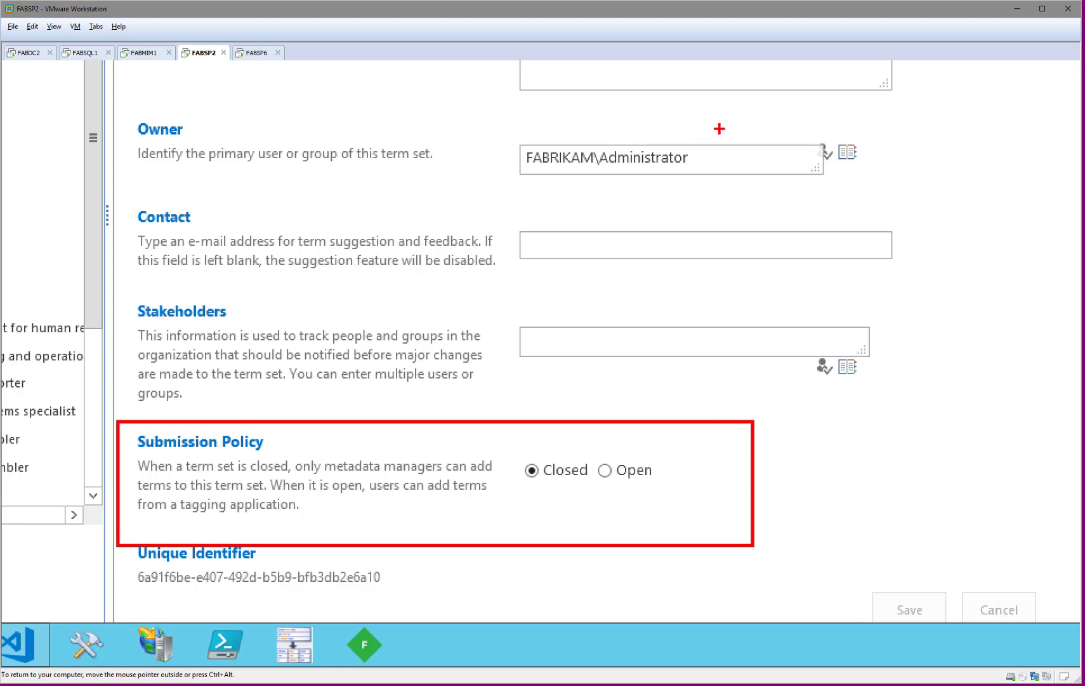
{"action": "key", "text": "Escape"}
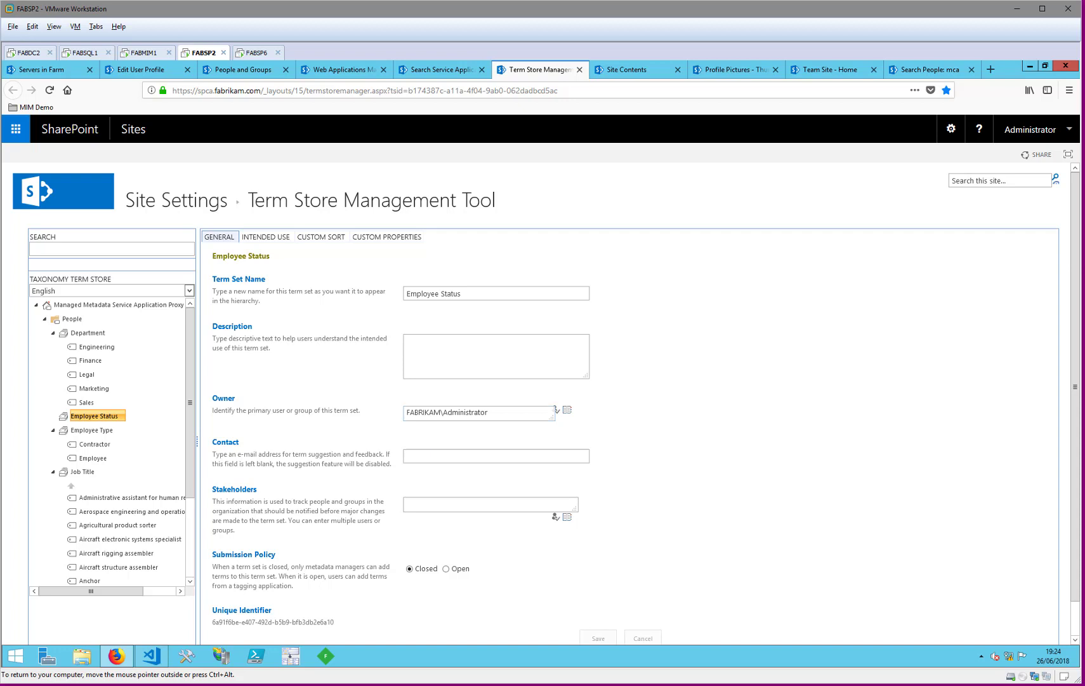
{"action": "left_click", "coordinate": [446, 569]}
{"action": "left_click", "coordinate": [598, 637]}
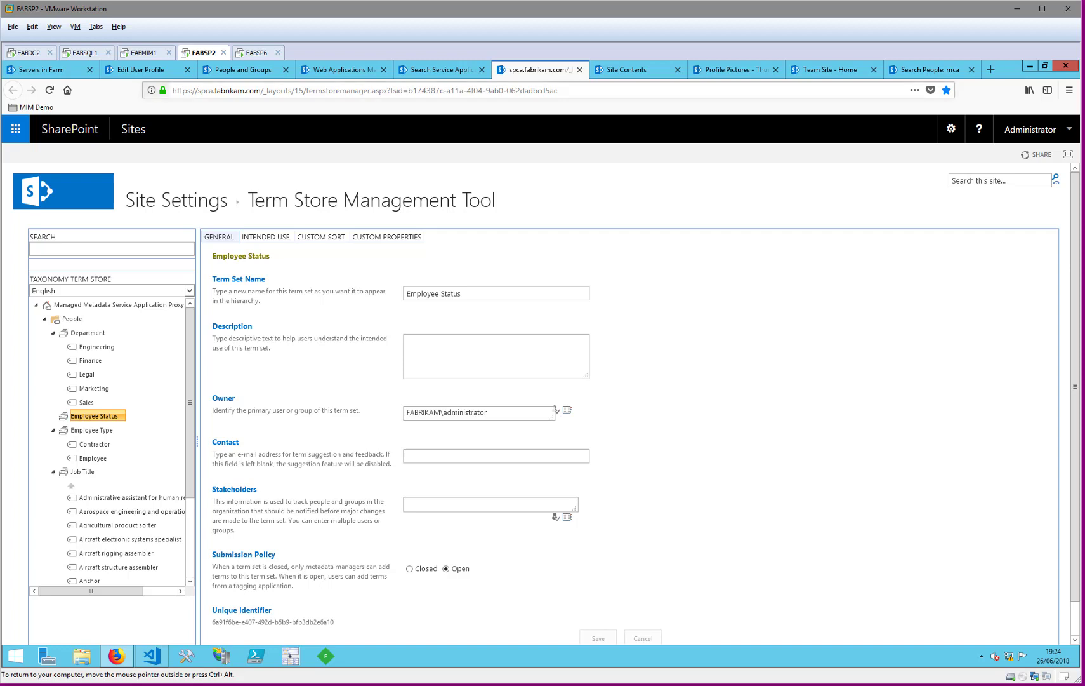
Switch to the FABMIM1 virtual machine and list the objects updated by the latest SPMA Export run.
{"action": "left_click", "coordinate": [144, 53]}
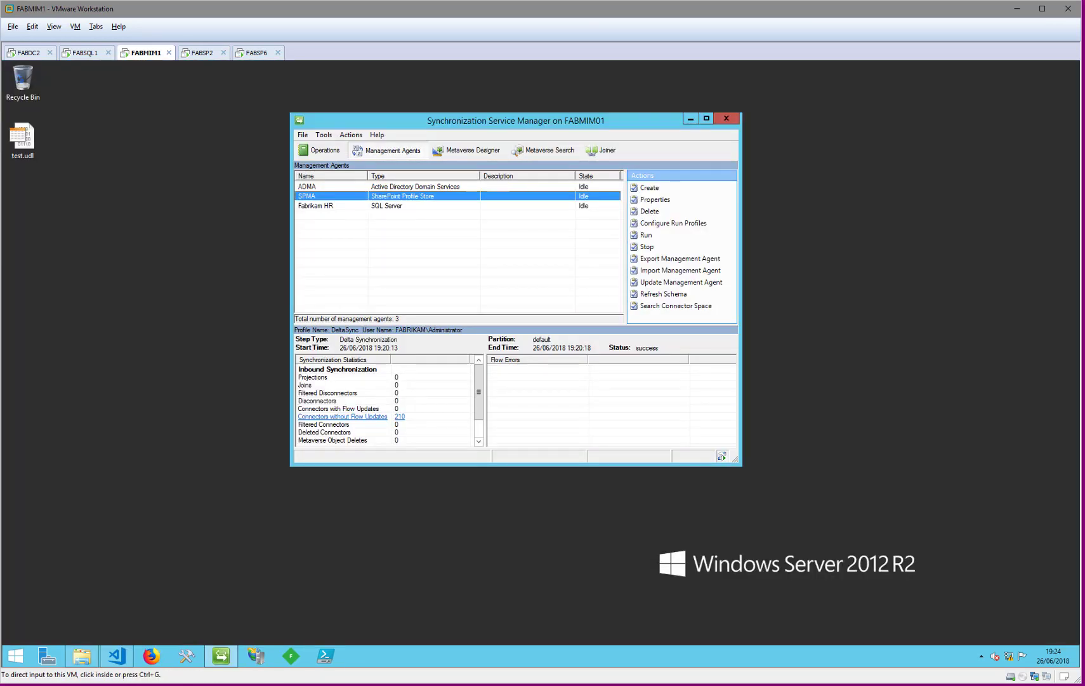
{"action": "left_click", "coordinate": [320, 150]}
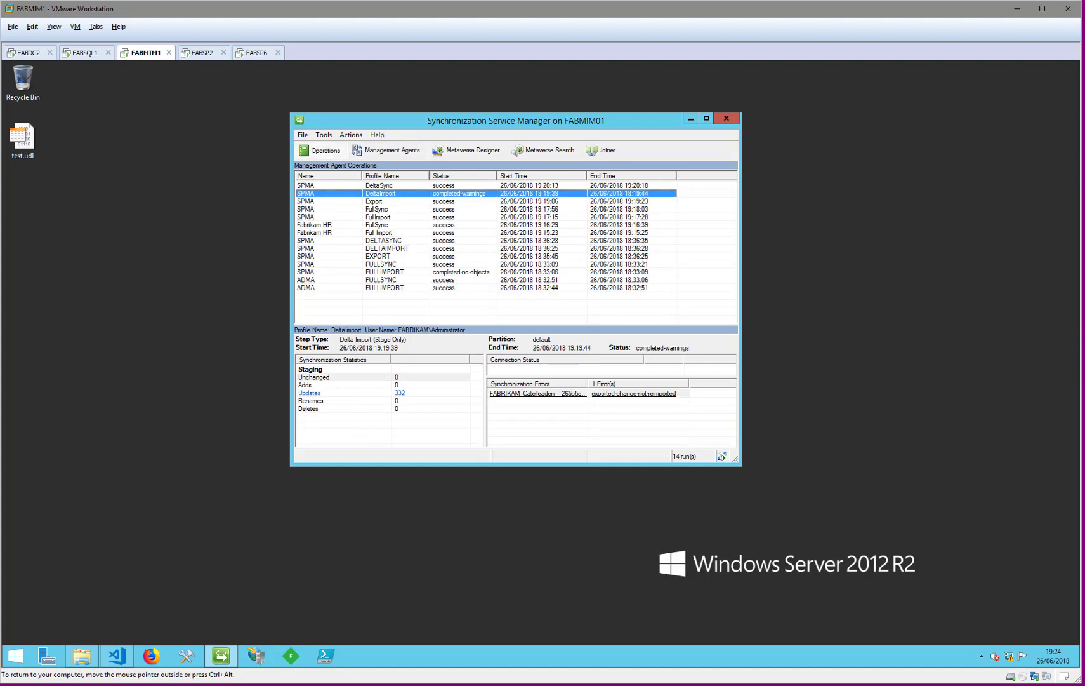
{"action": "left_click", "coordinate": [373, 201]}
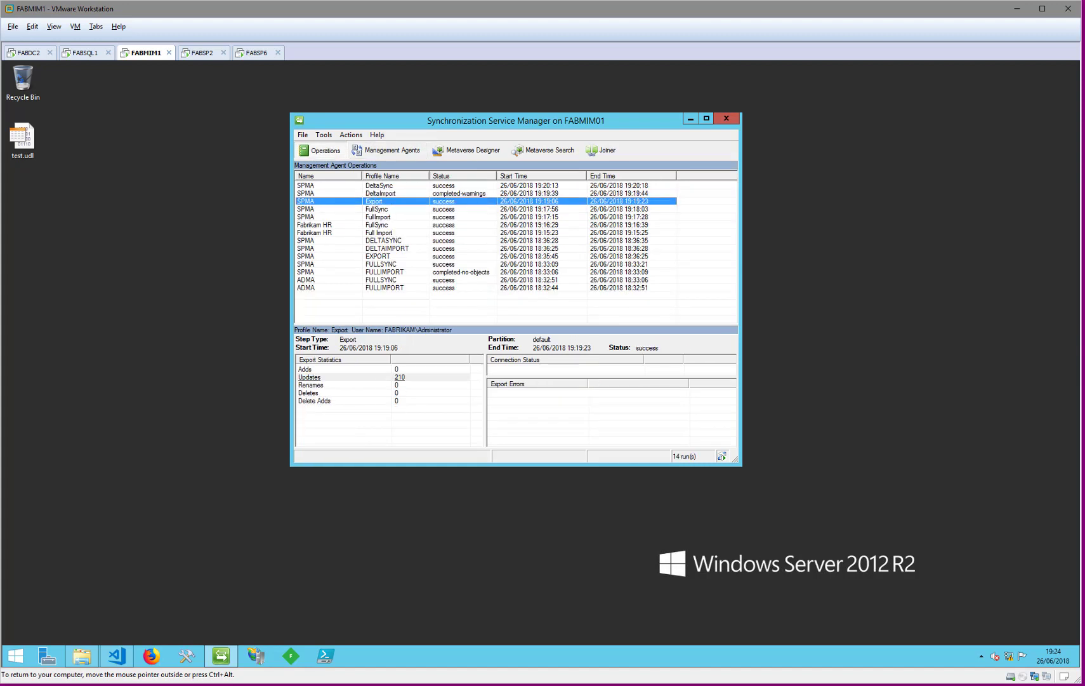
{"action": "left_click", "coordinate": [310, 377]}
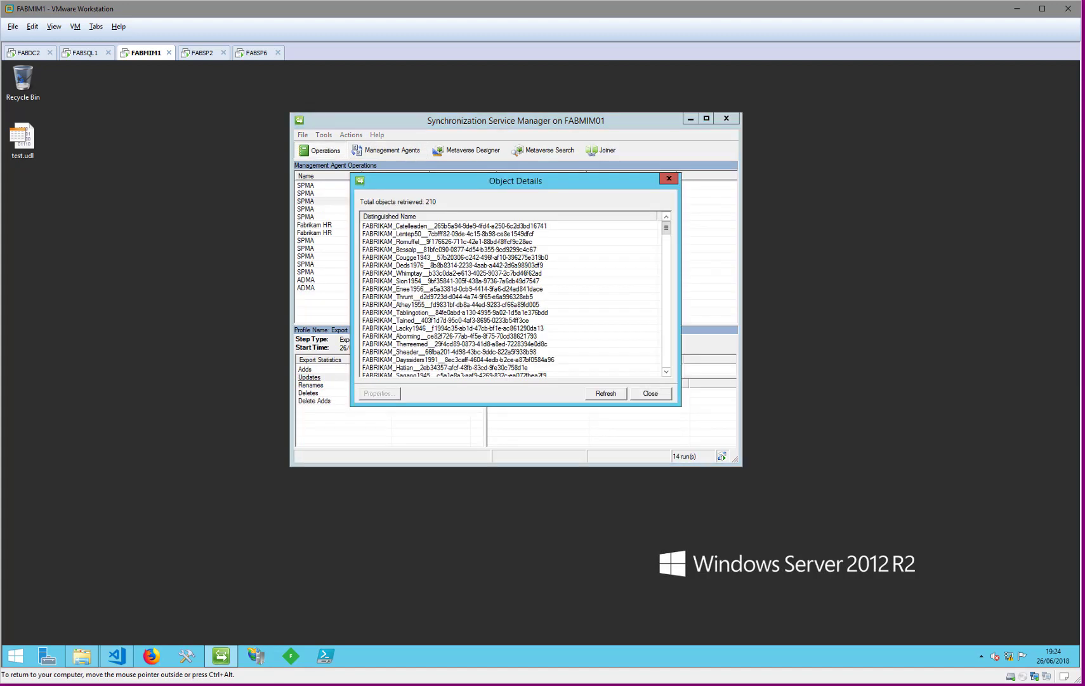
Inspect the ninth updated object's attributes, including EmployeeStatus, and close the object and the update list.
{"action": "double_click", "coordinate": [452, 289]}
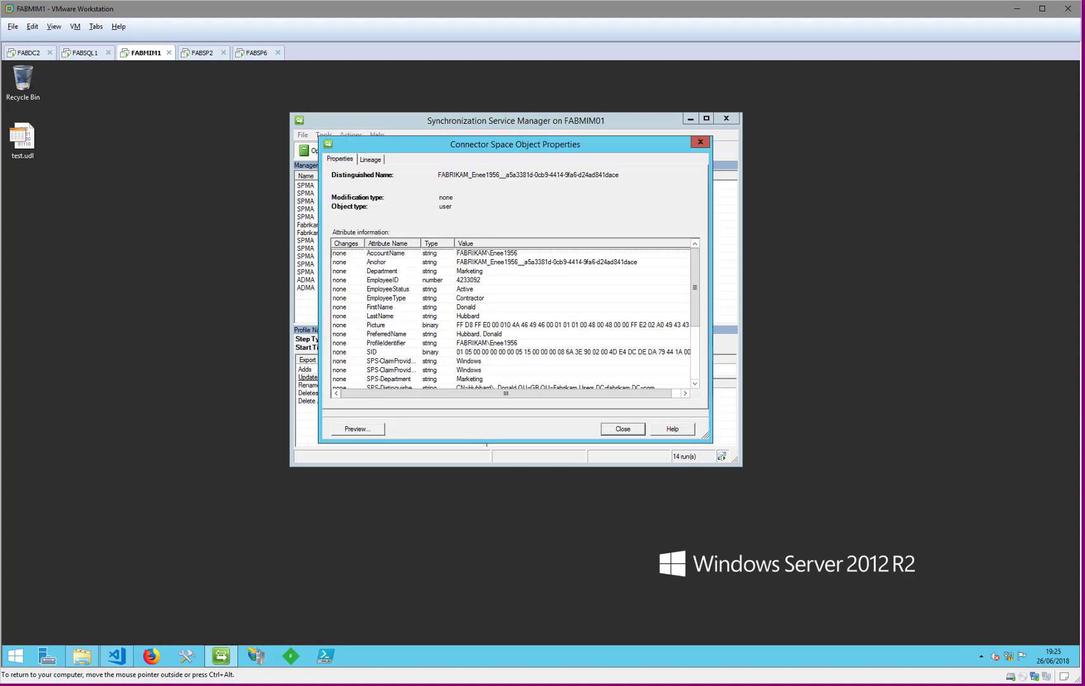
{"action": "left_click", "coordinate": [469, 317]}
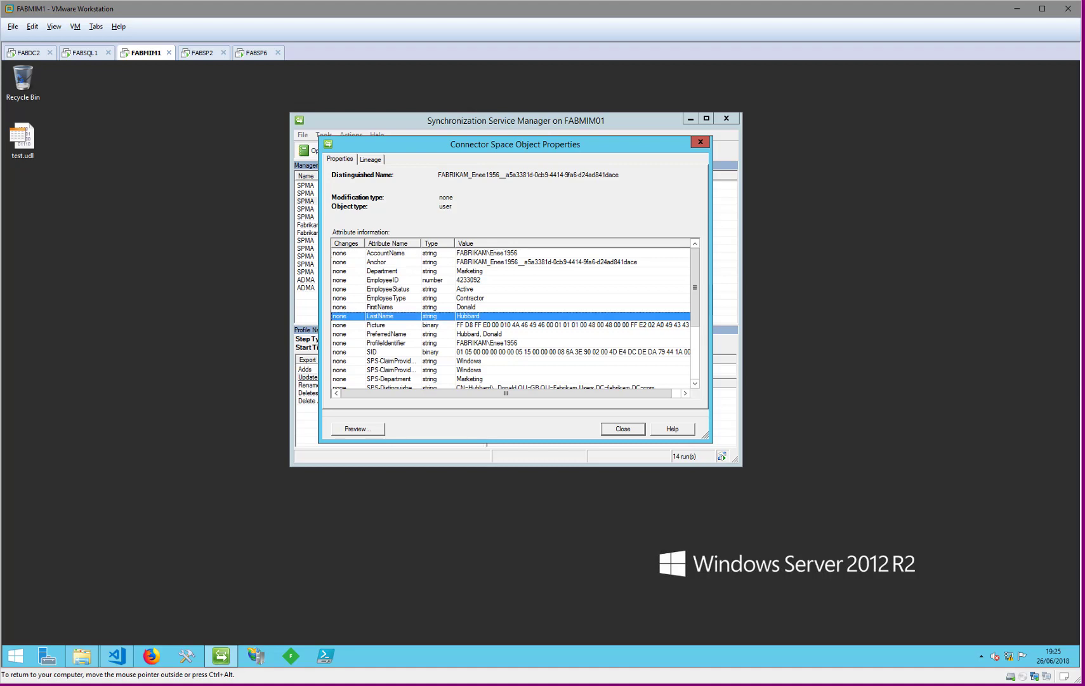
{"action": "scroll", "coordinate": [468, 316], "scroll_direction": "down", "scroll_amount": 1}
{"action": "scroll", "coordinate": [468, 316], "scroll_direction": "down", "scroll_amount": 3}
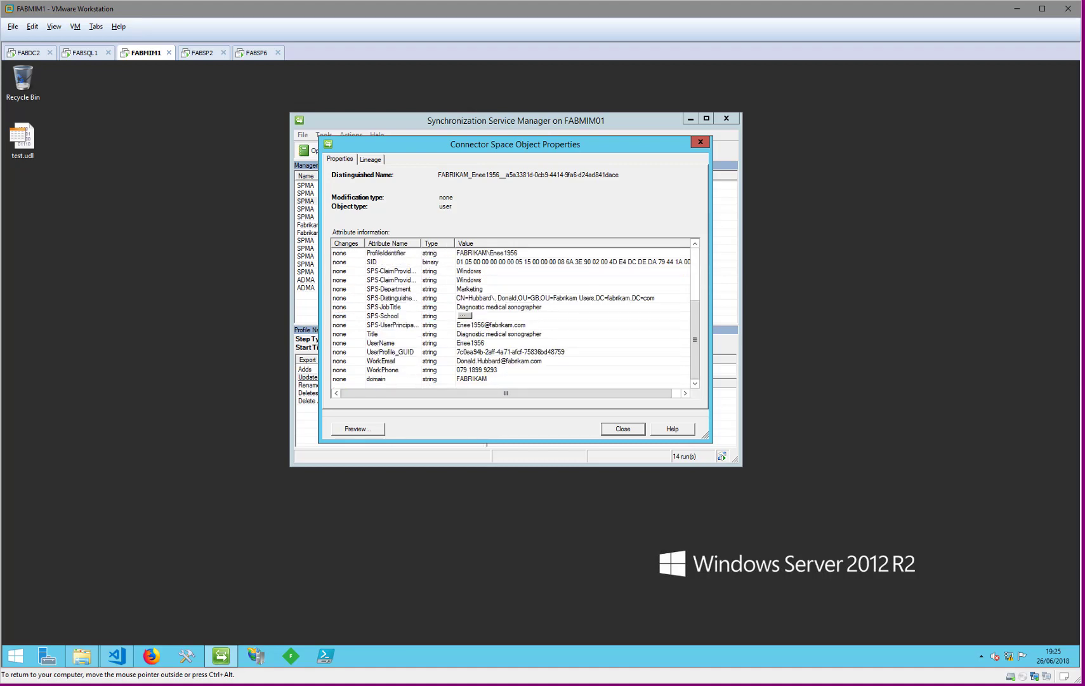
{"action": "scroll", "coordinate": [468, 316], "scroll_direction": "up", "scroll_amount": 4}
{"action": "left_click", "coordinate": [465, 289]}
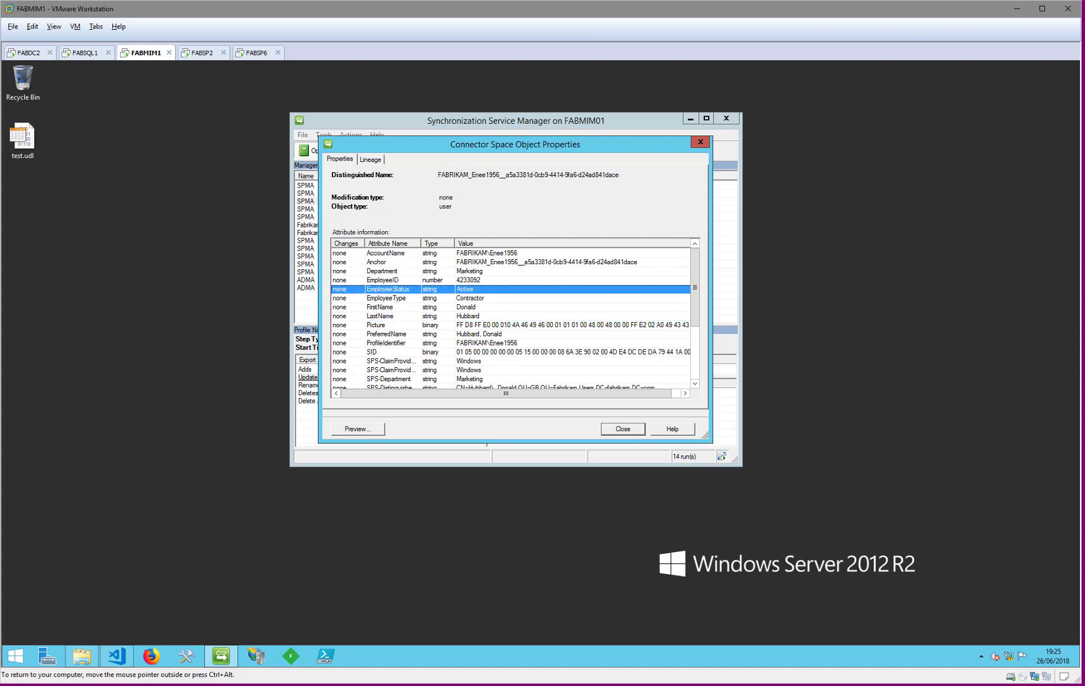
{"action": "left_click", "coordinate": [623, 428]}
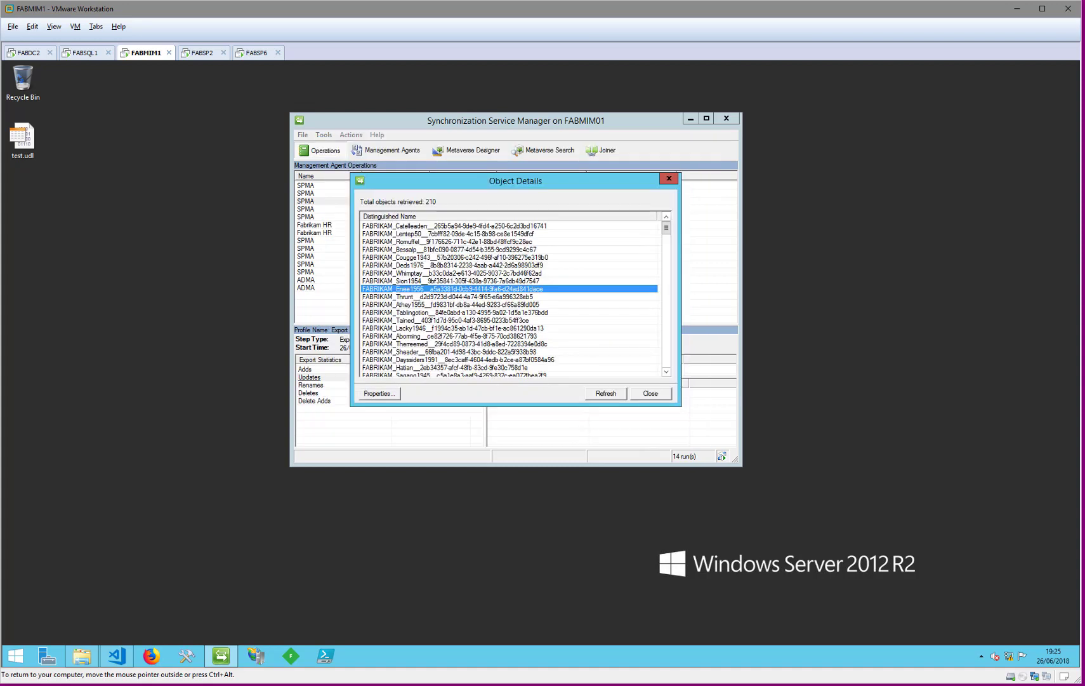
{"action": "left_click", "coordinate": [650, 394]}
Search the SPMA connector space sub-tree for the inspected person's first name.
{"action": "left_click", "coordinate": [387, 150]}
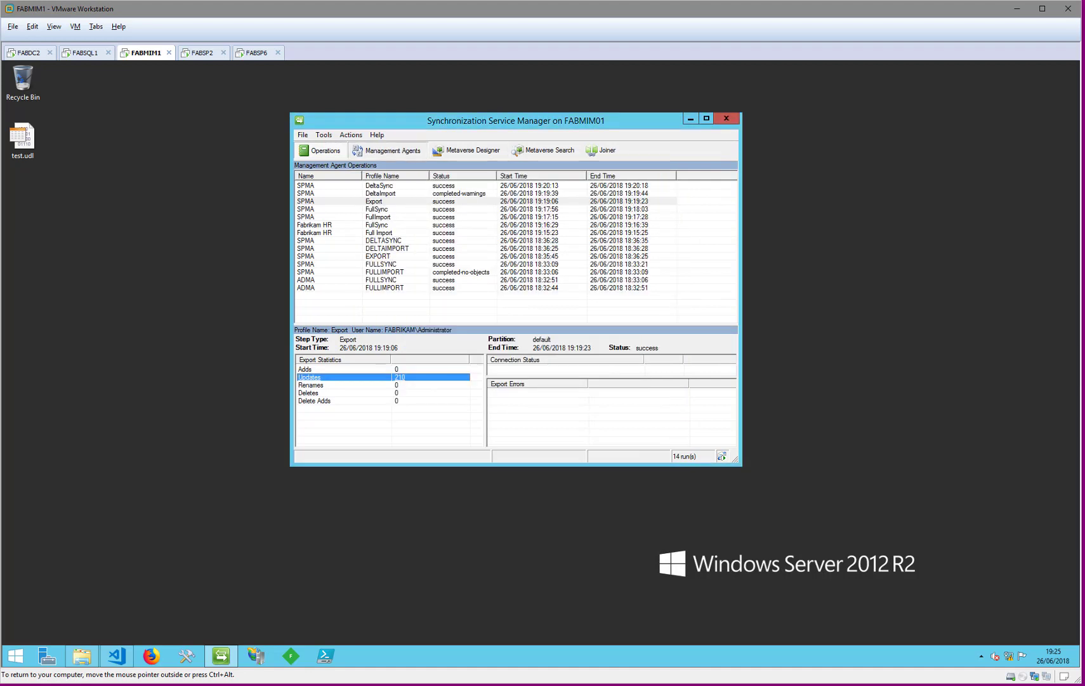
{"action": "right_click", "coordinate": [346, 198]}
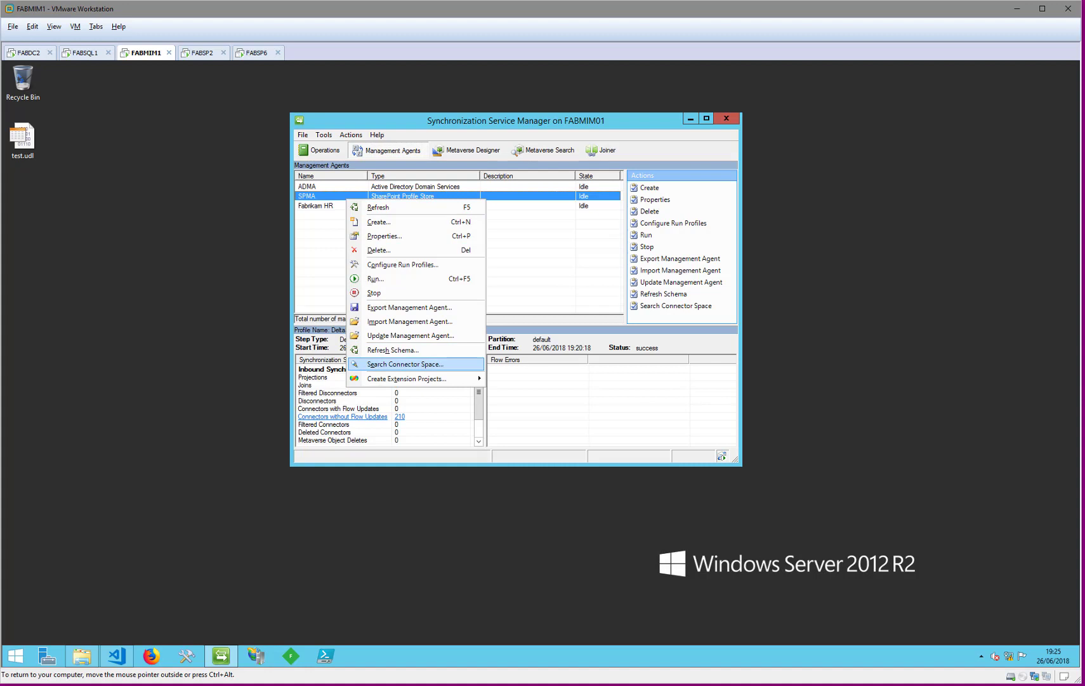
{"action": "left_click", "coordinate": [405, 363]}
{"action": "left_click", "coordinate": [446, 192]}
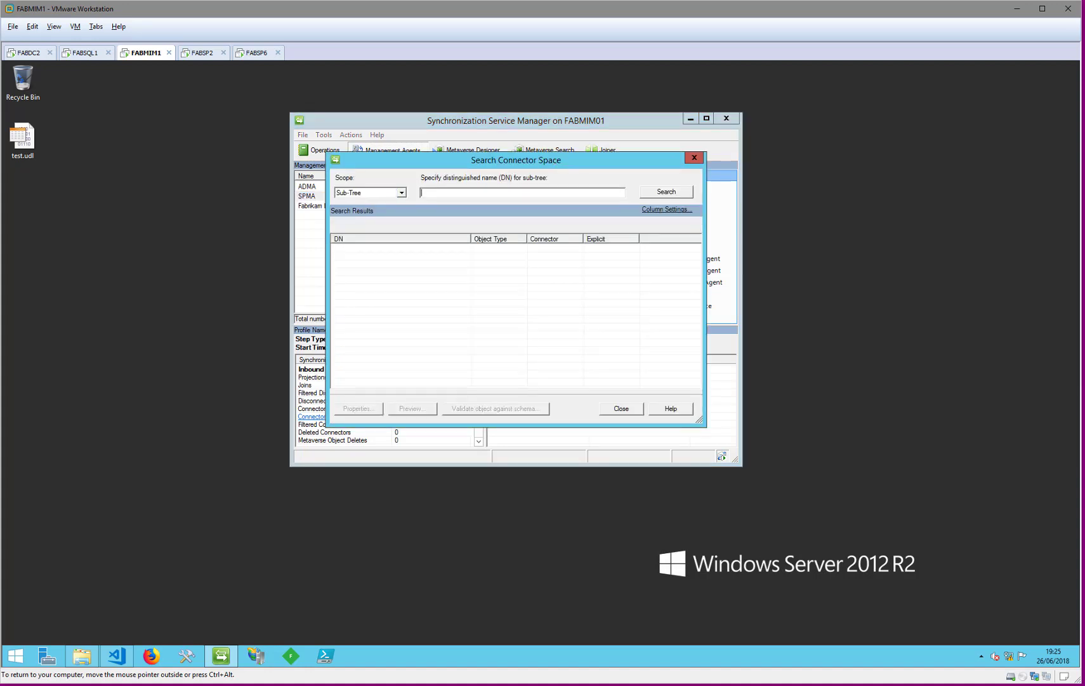
{"action": "type", "text": "donald"}
{"action": "key", "text": "Return"}
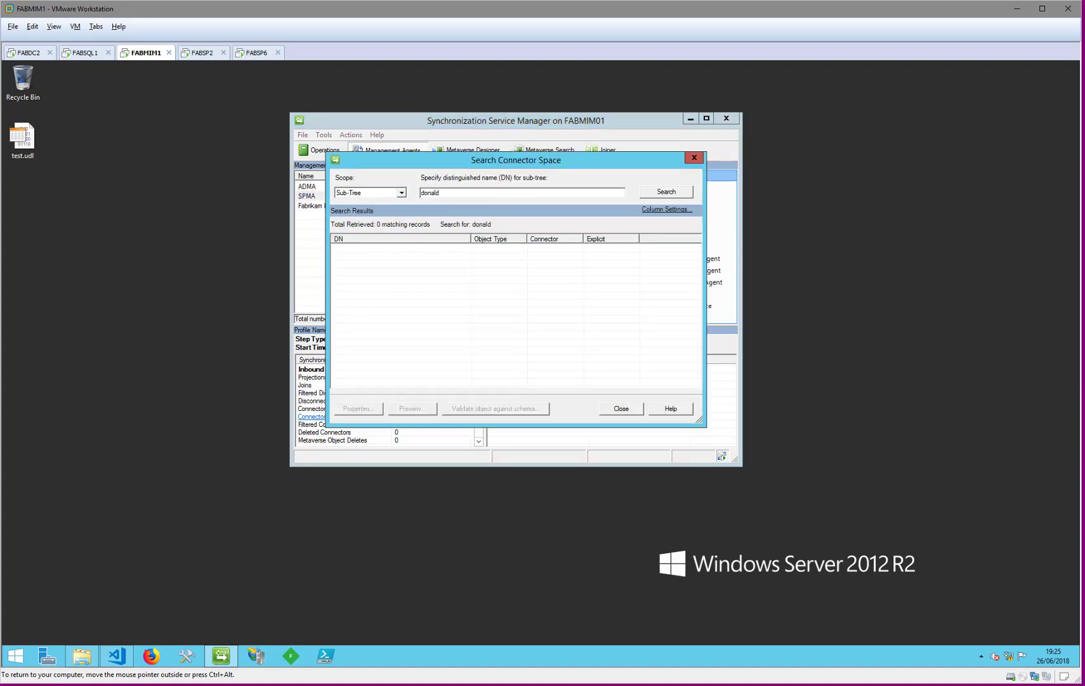
Repeat the connector space search without a filter and examine the EmployeeStatus attribute of the first user object.
{"action": "key", "text": "BackSpace"}
{"action": "key", "text": "BackSpace"}
{"action": "key", "text": "BackSpace"}
{"action": "key", "text": "BackSpace"}
{"action": "key", "text": "BackSpace"}
{"action": "key", "text": "Return"}
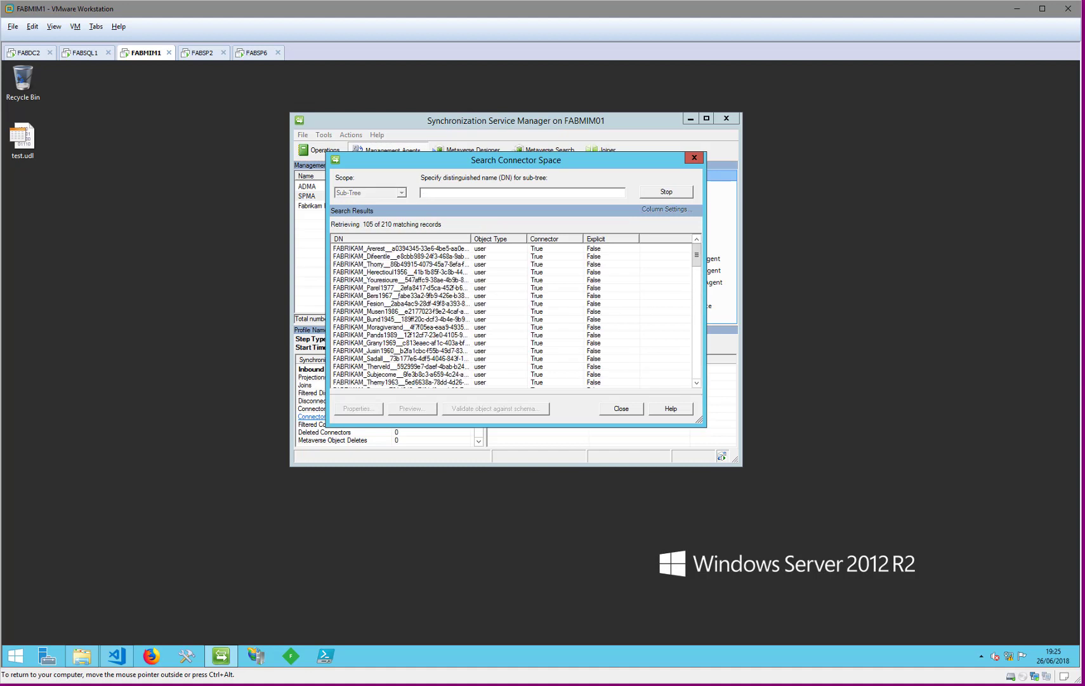
{"action": "double_click", "coordinate": [401, 249]}
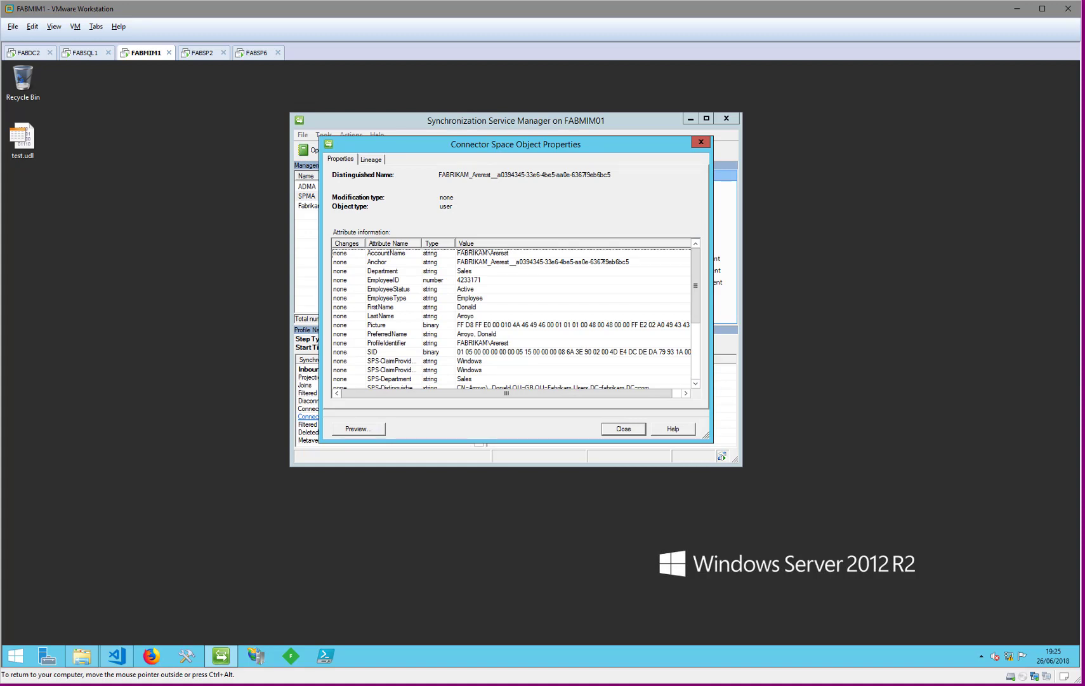
{"action": "left_click", "coordinate": [388, 289]}
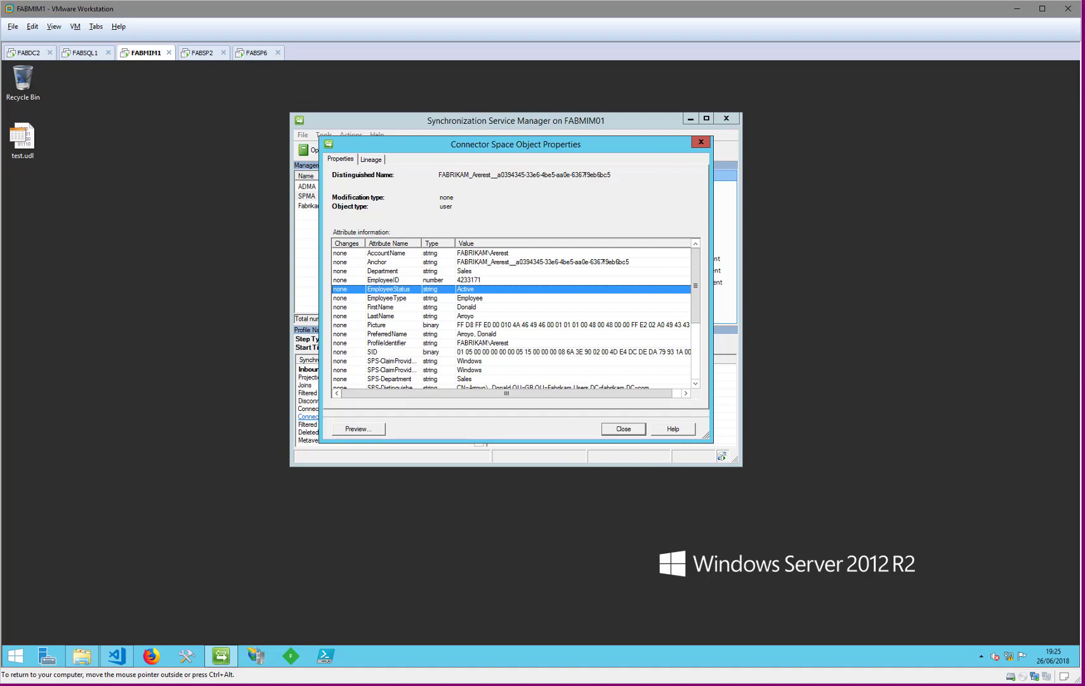
Search the metaverse without a filter and examine the attributes of the first person that has a display name.
{"action": "key", "text": "Escape"}
{"action": "key", "text": "Escape"}
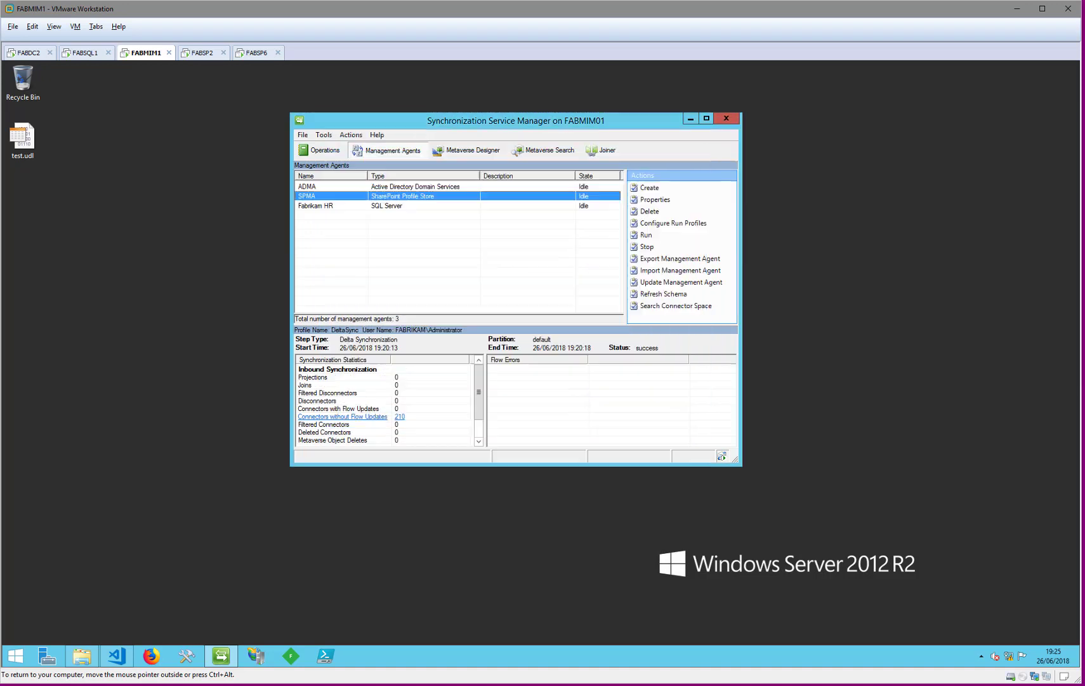
{"action": "left_click", "coordinate": [544, 151]}
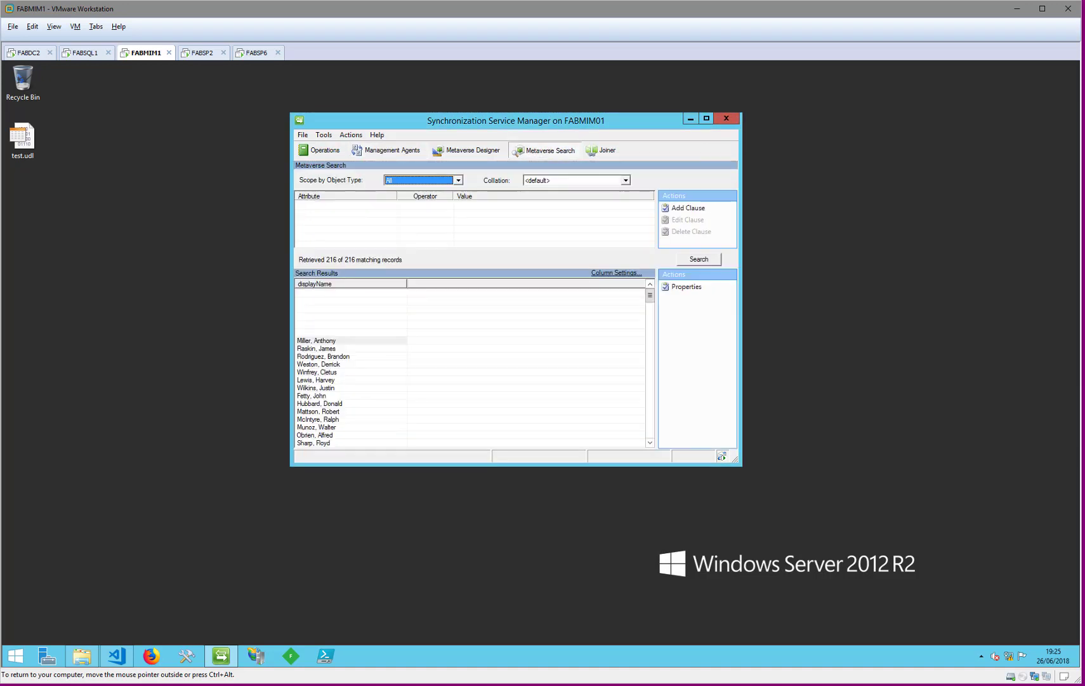
{"action": "left_click", "coordinate": [698, 259]}
{"action": "double_click", "coordinate": [317, 340]}
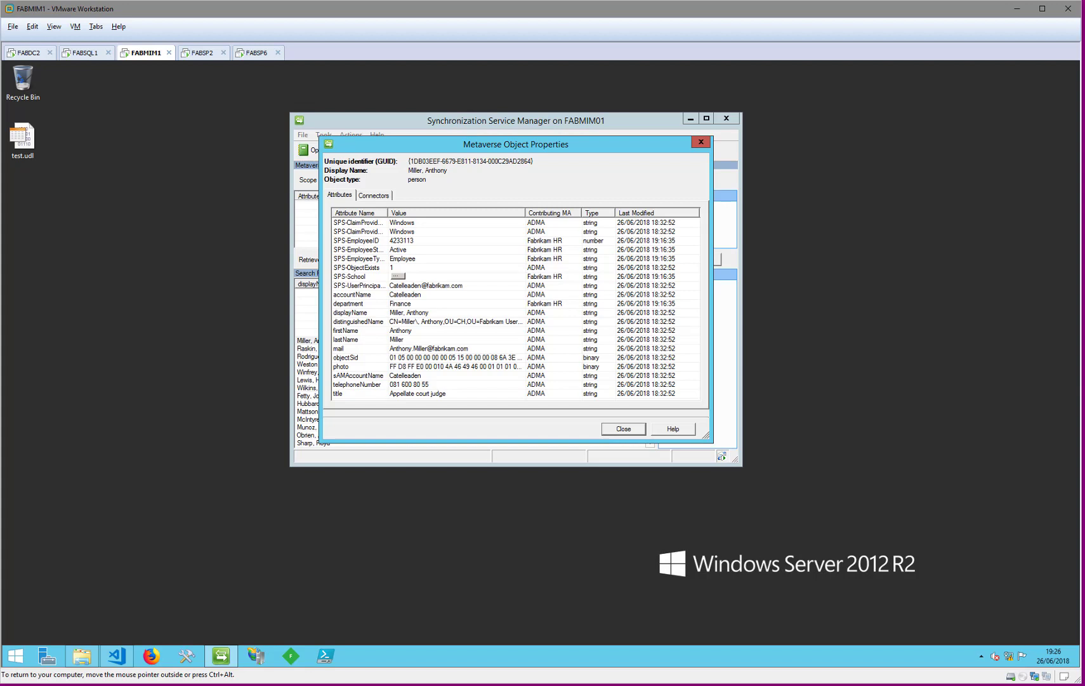
{"action": "key", "text": "Escape"}
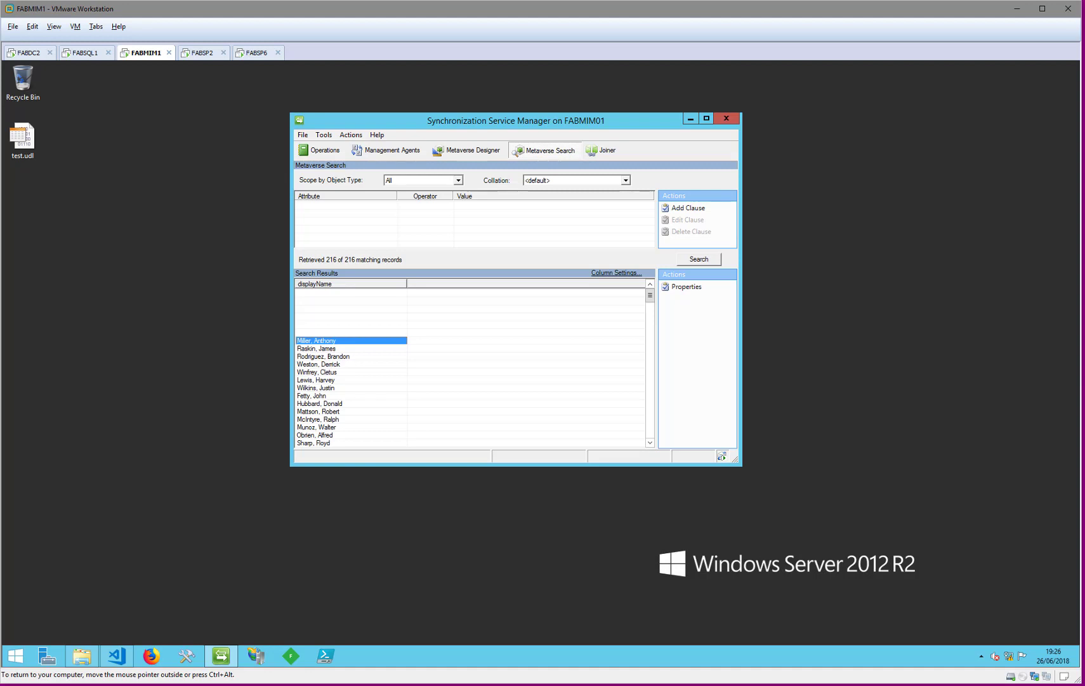
Delete only the connector space of the SPMA management agent, keeping the agent itself.
{"action": "left_click", "coordinate": [387, 150]}
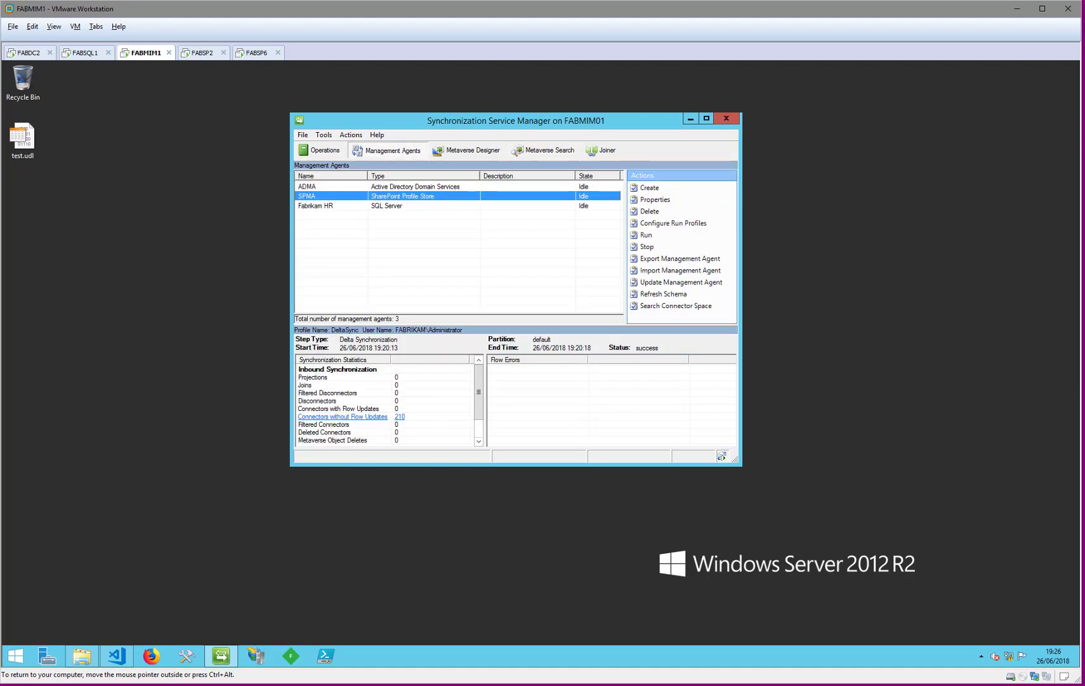
{"action": "left_click", "coordinate": [320, 149]}
{"action": "left_click", "coordinate": [387, 150]}
{"action": "right_click", "coordinate": [322, 197]}
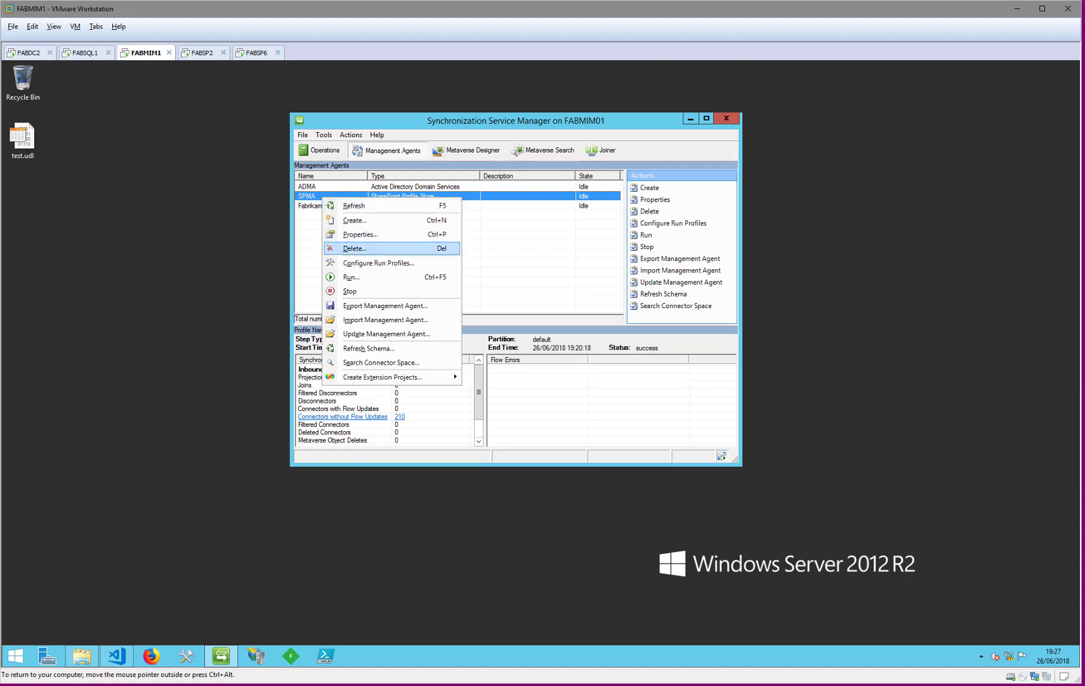
{"action": "key", "text": "Return"}
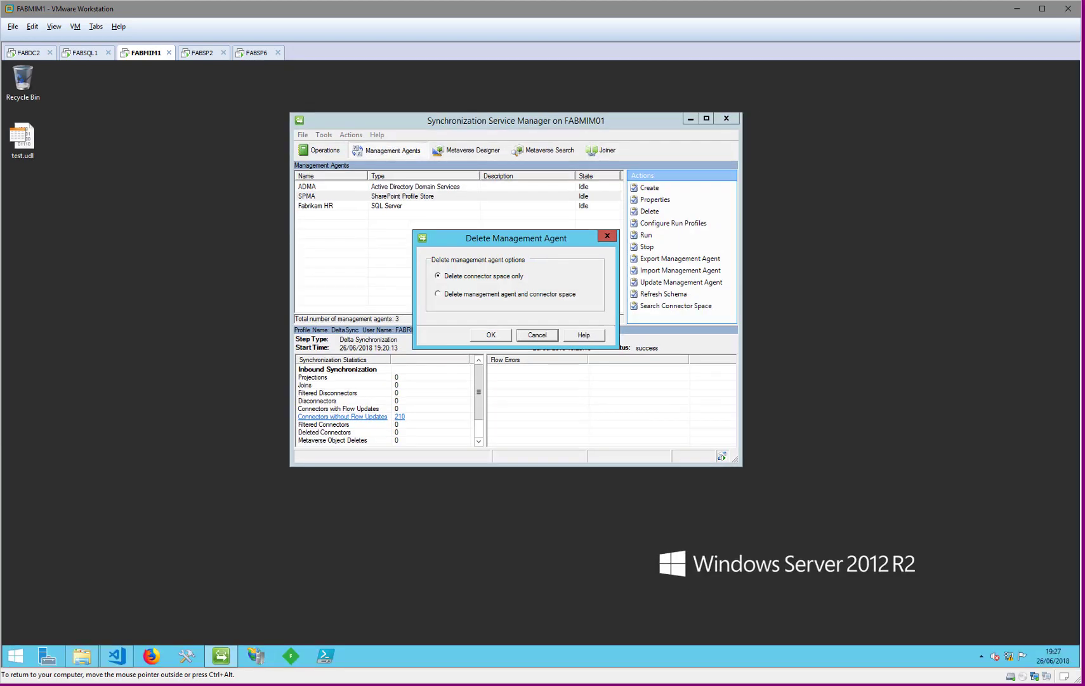
{"action": "left_click", "coordinate": [490, 334]}
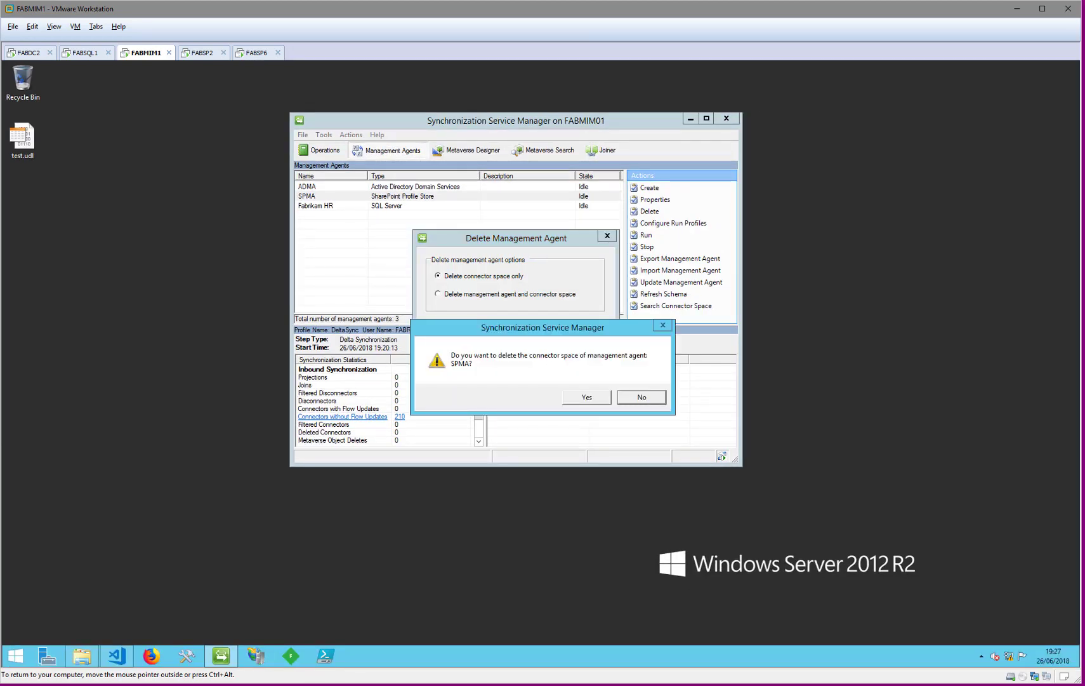
{"action": "key", "text": "Return"}
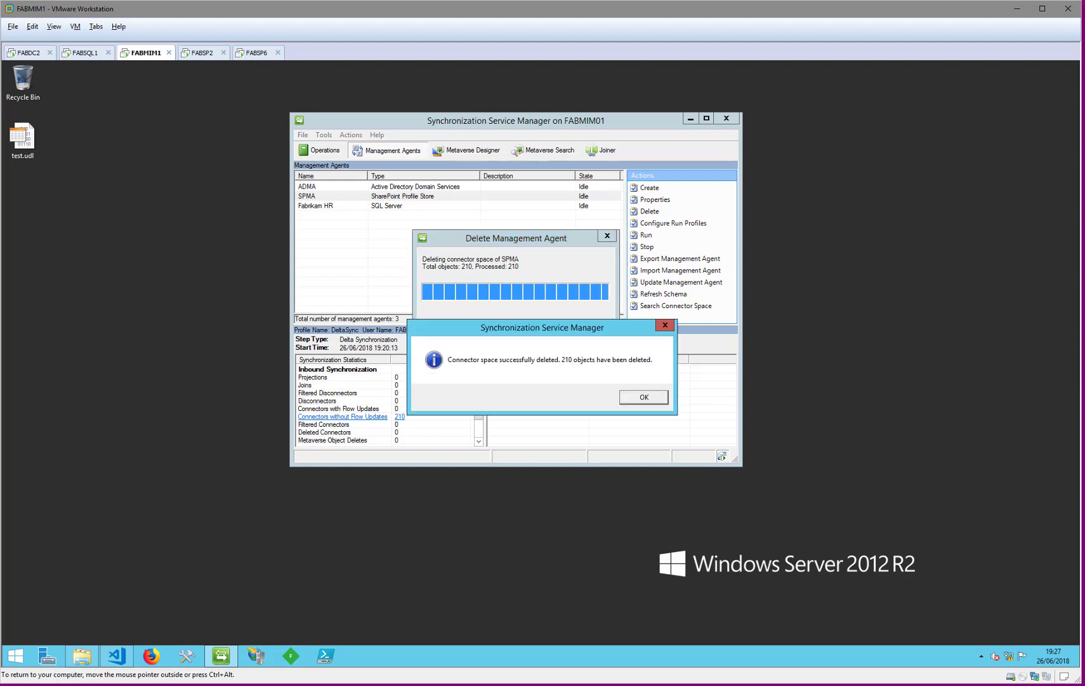
{"action": "key", "text": "Return"}
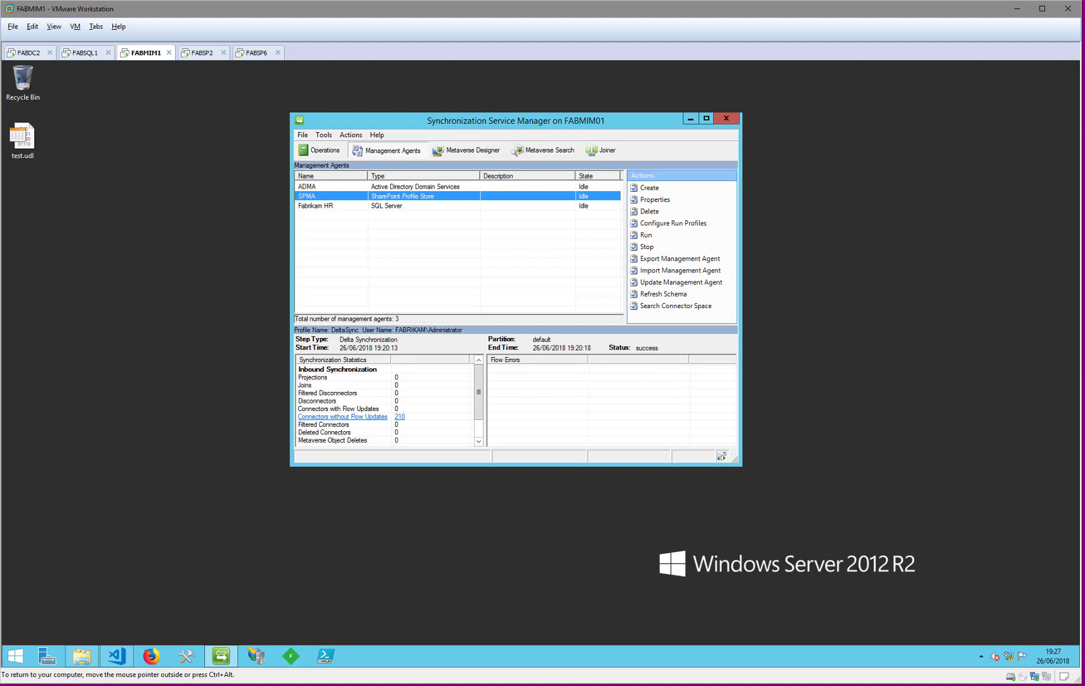
Run the FullImport profile on the SPMA management agent.
{"action": "right_click", "coordinate": [373, 195]}
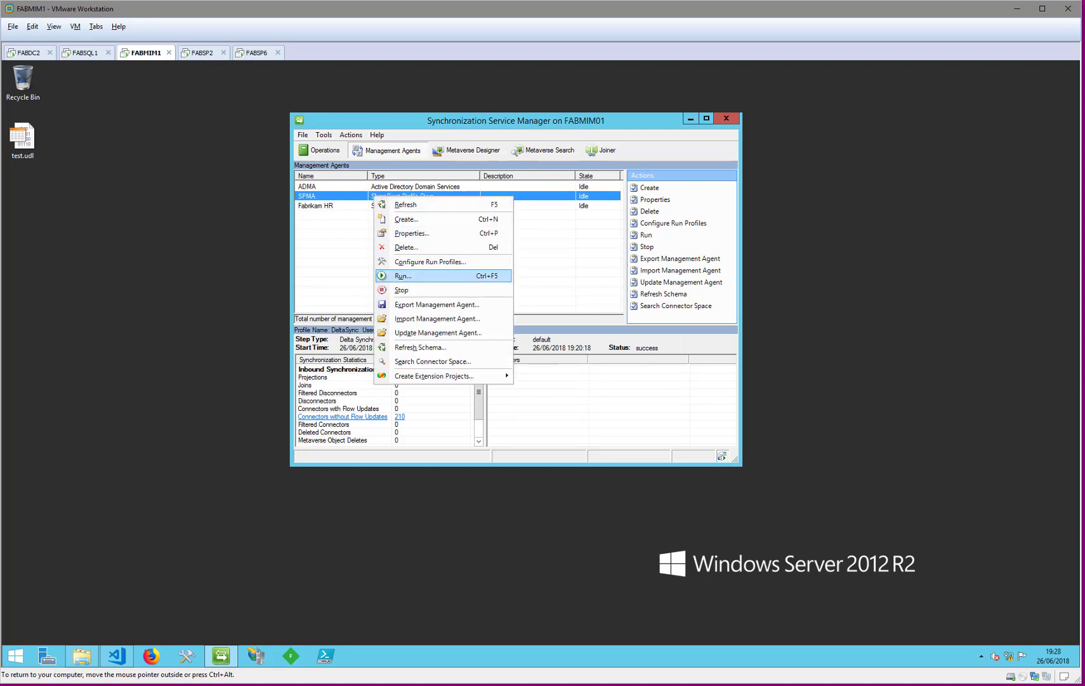
{"action": "left_click", "coordinate": [403, 276]}
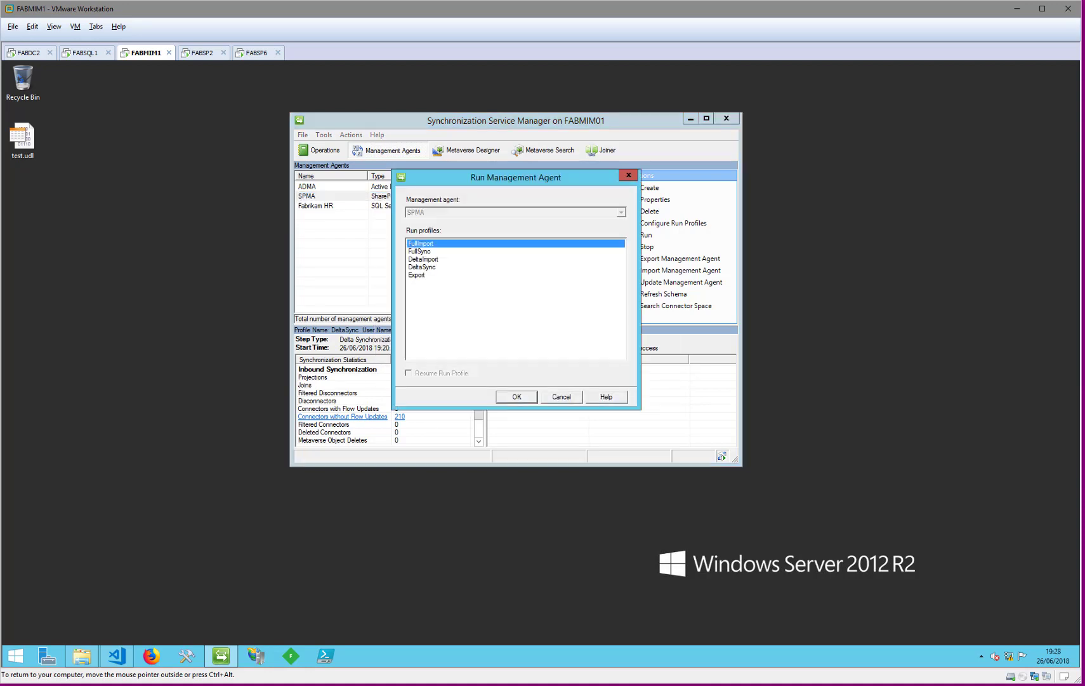
{"action": "key", "text": "Return"}
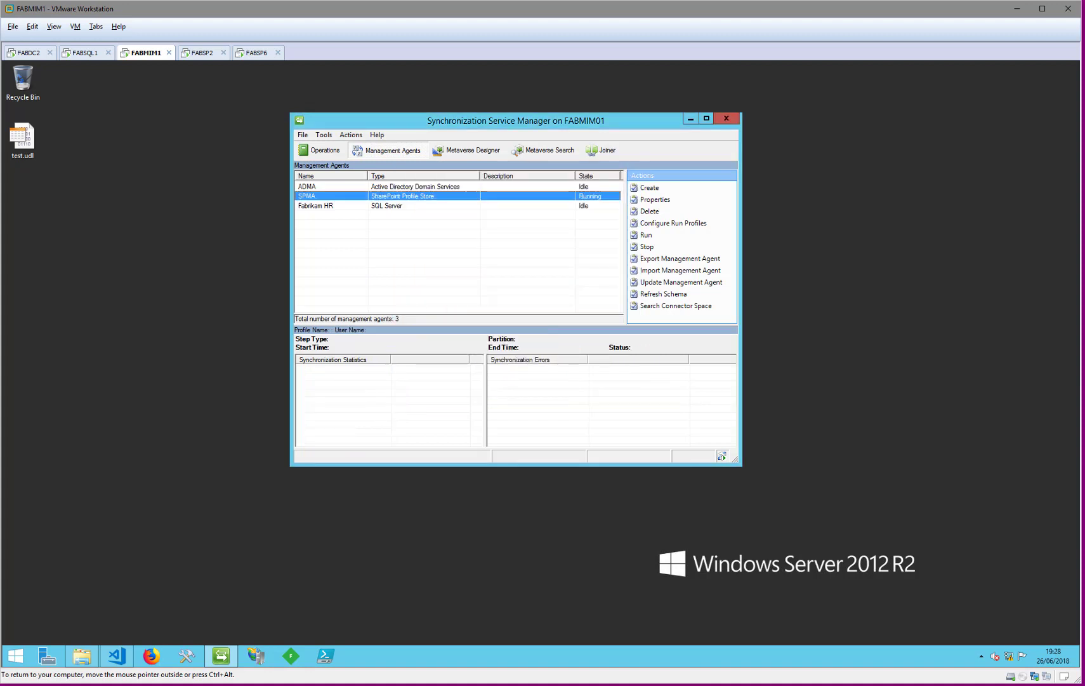
Monitor the staging statistics of the new SPMA FullImport run in the operations history until it completes.
{"action": "left_click", "coordinate": [319, 150]}
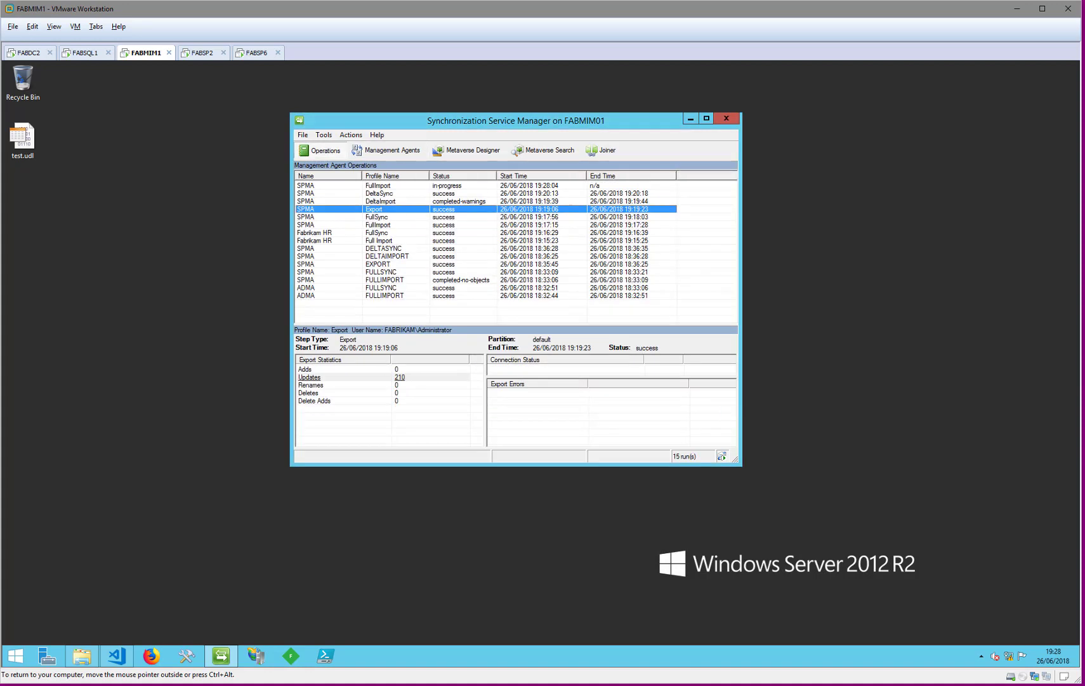
{"action": "left_click", "coordinate": [379, 185]}
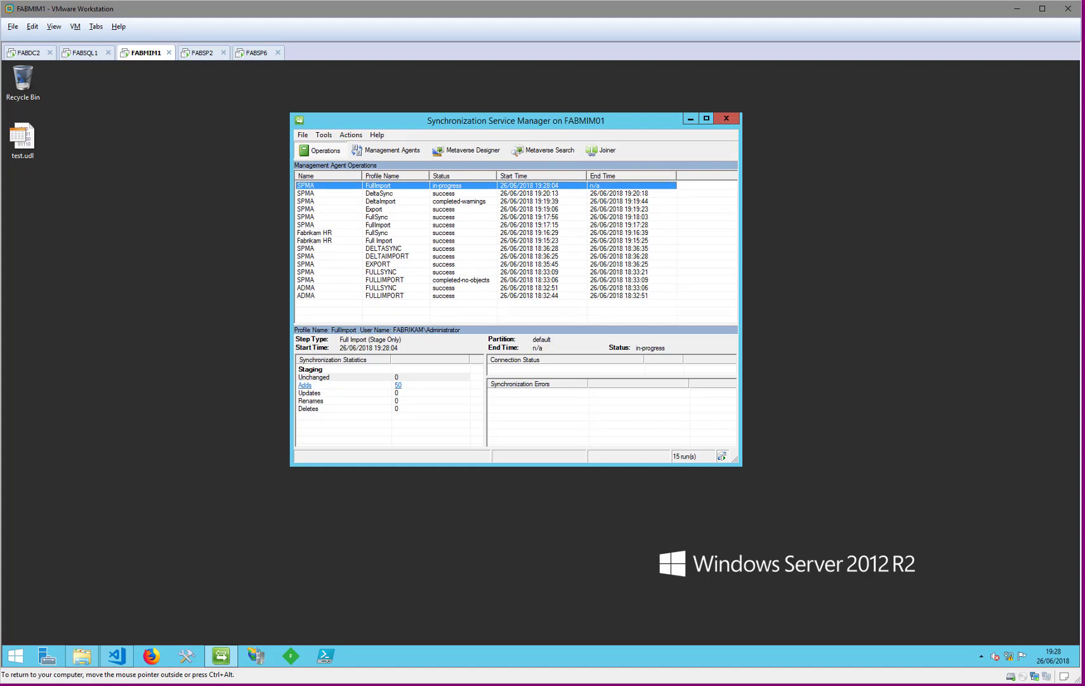
{"action": "left_click", "coordinate": [386, 151]}
{"action": "left_click", "coordinate": [320, 150]}
{"action": "left_click", "coordinate": [380, 193]}
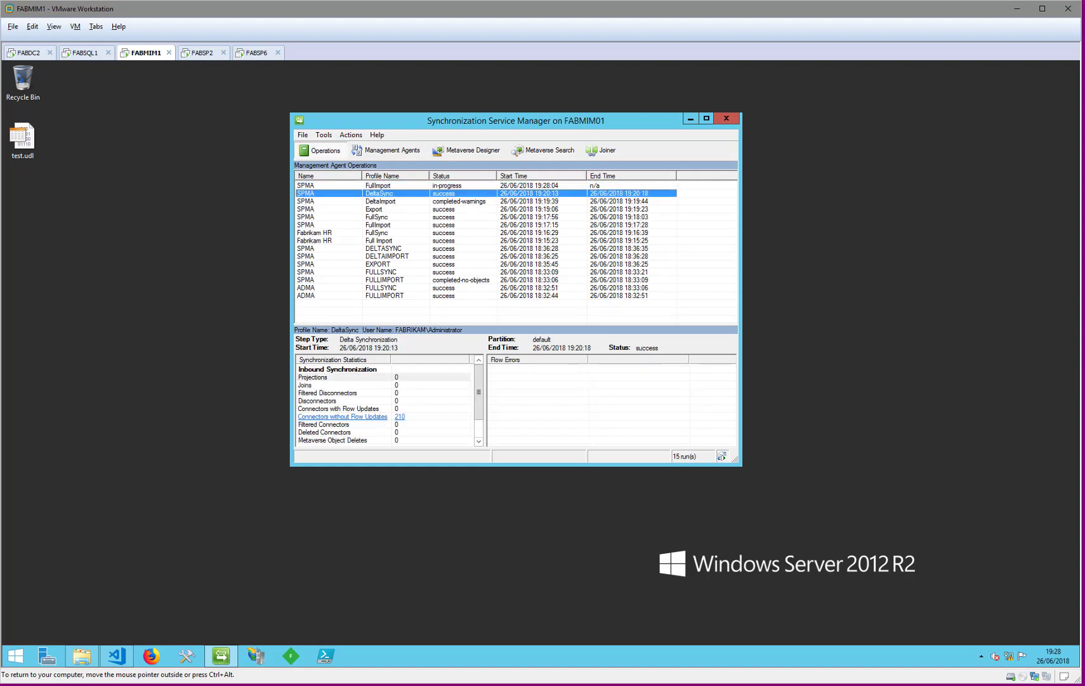
{"action": "left_click", "coordinate": [379, 186]}
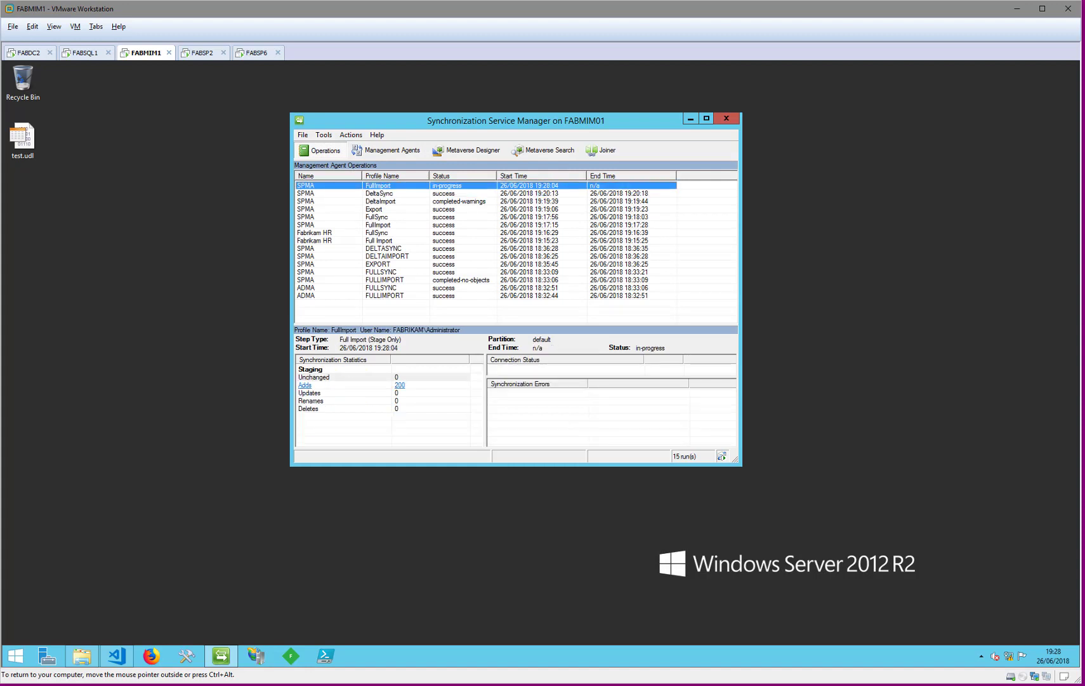
{"action": "left_click", "coordinate": [379, 193]}
{"action": "left_click", "coordinate": [379, 185]}
Run the FullSync profile on the SPMA management agent.
{"action": "left_click", "coordinate": [385, 151]}
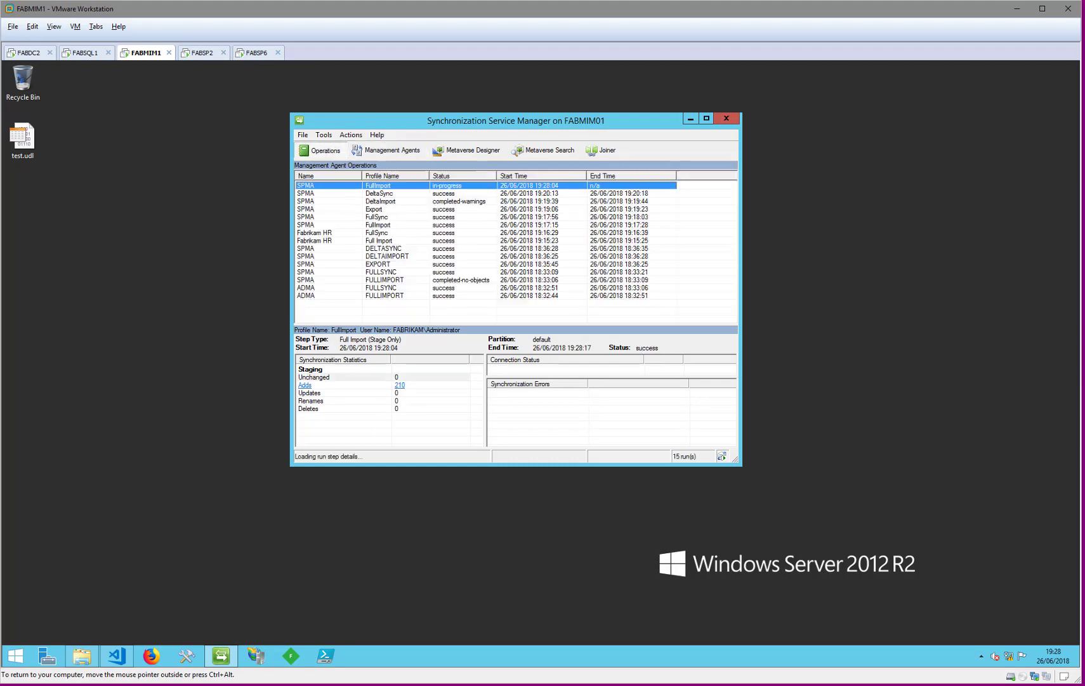
{"action": "right_click", "coordinate": [361, 196]}
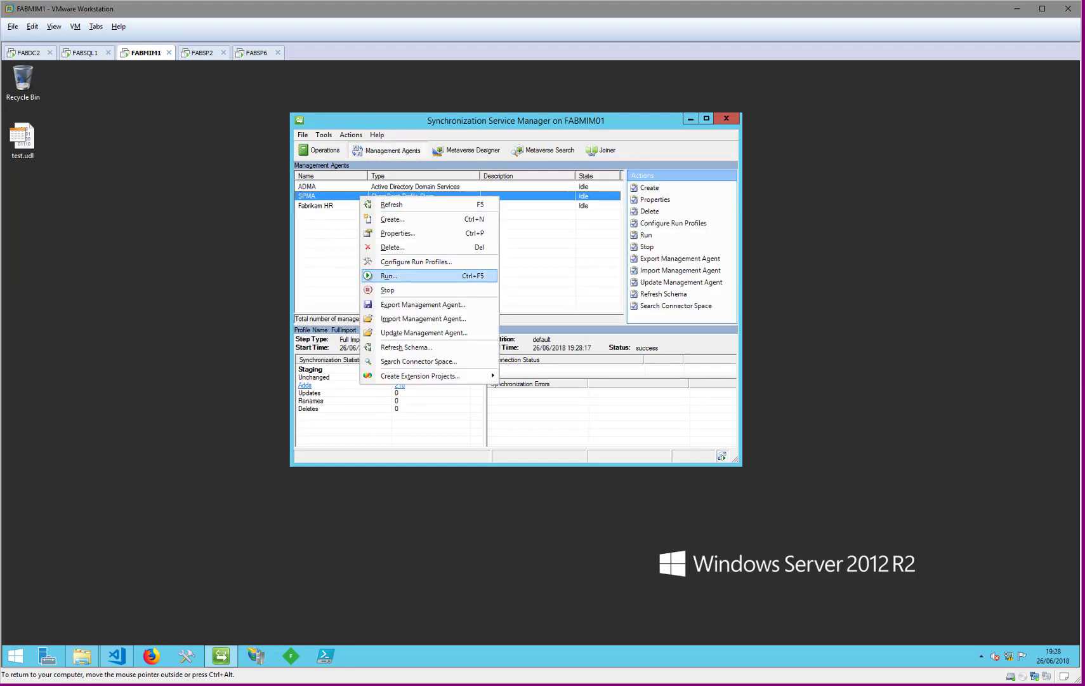
{"action": "left_click", "coordinate": [389, 275]}
{"action": "left_click", "coordinate": [420, 251]}
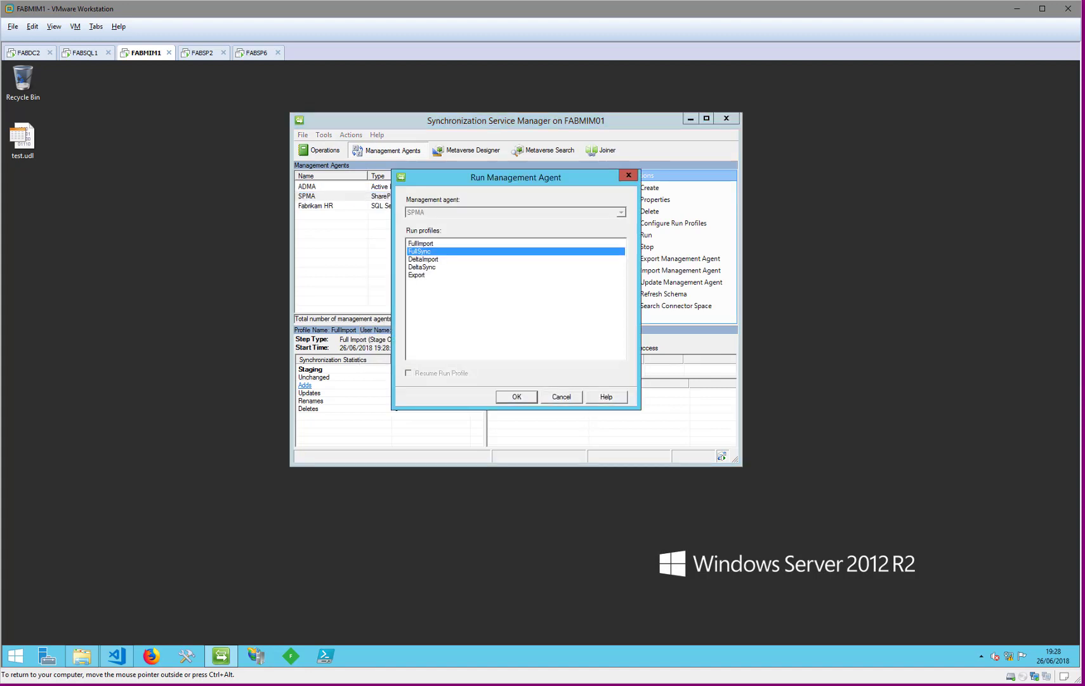
{"action": "key", "text": "Return"}
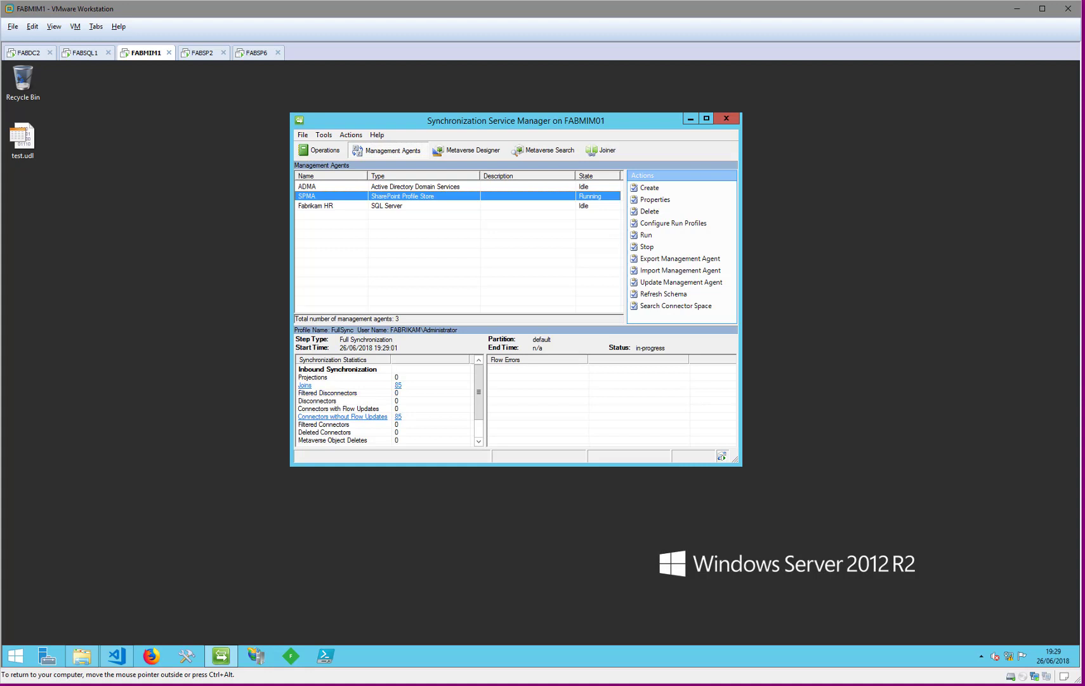
Examine the pending EmployeeStatus export on the third object joined by the FullSync run, and close the object and the list.
{"action": "left_click", "coordinate": [398, 385]}
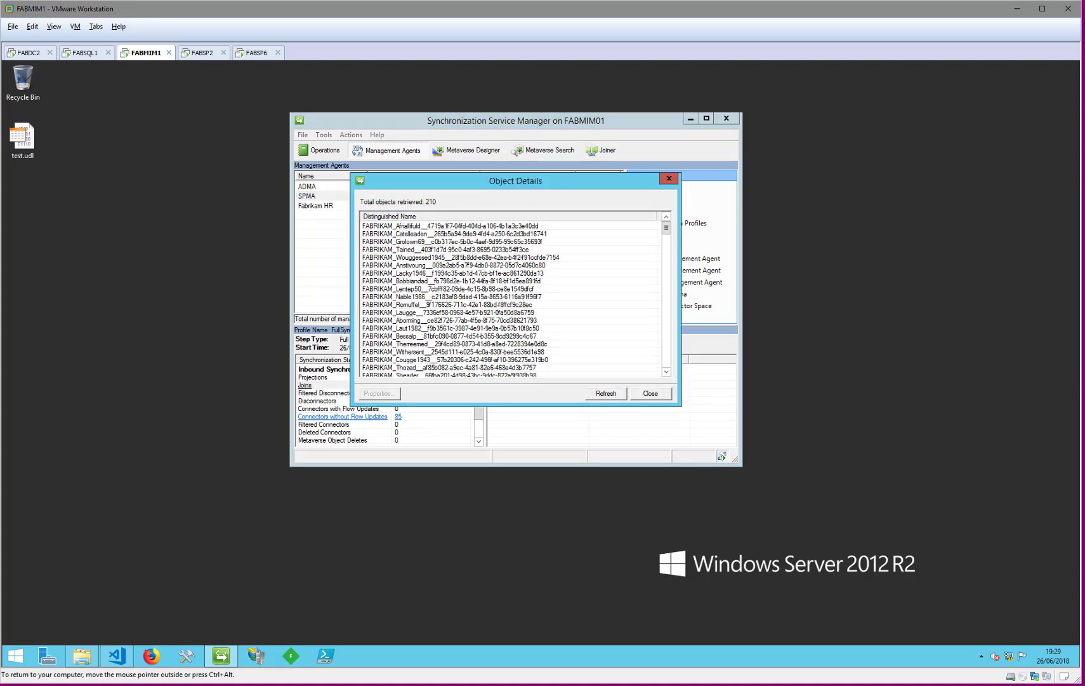
{"action": "double_click", "coordinate": [418, 241]}
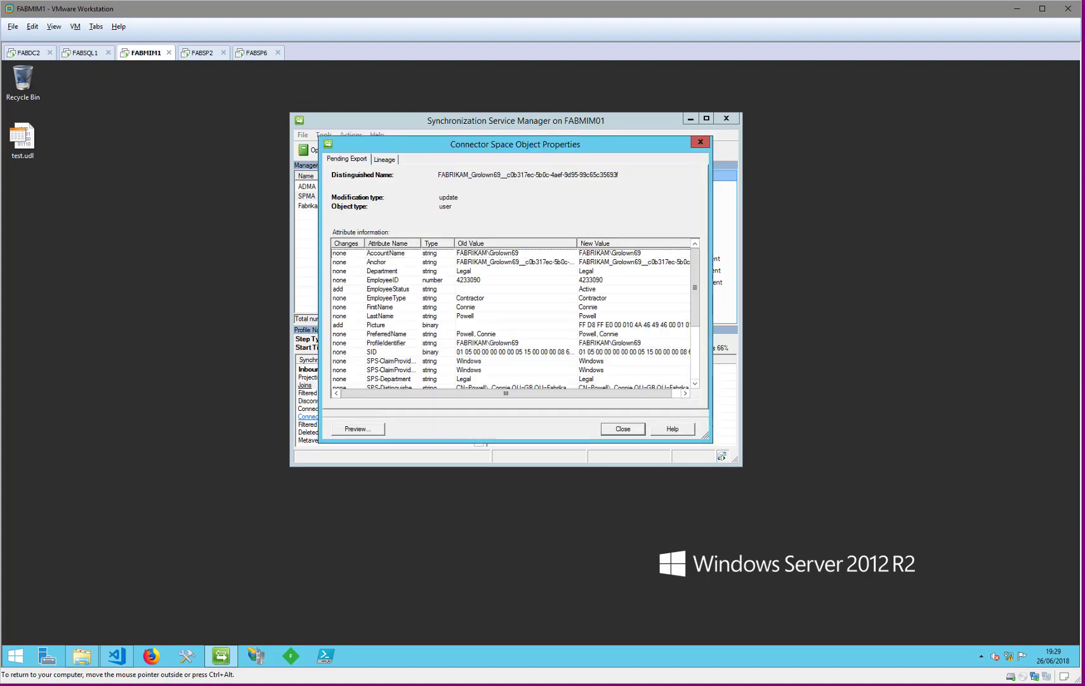
{"action": "left_click", "coordinate": [388, 289]}
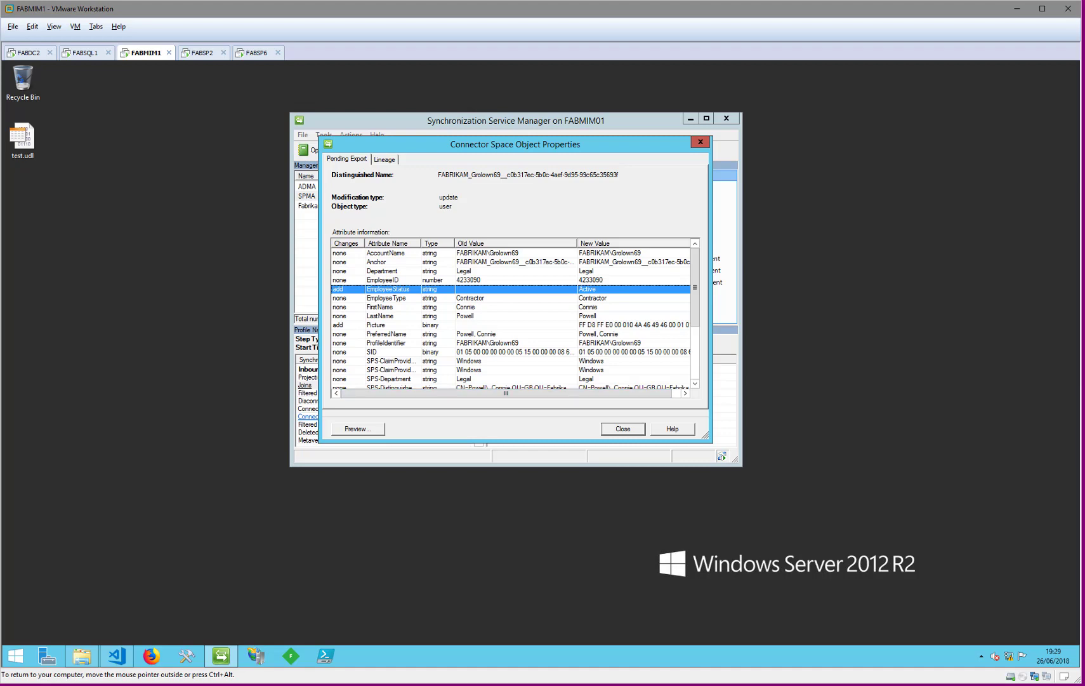
{"action": "key", "text": "Escape"}
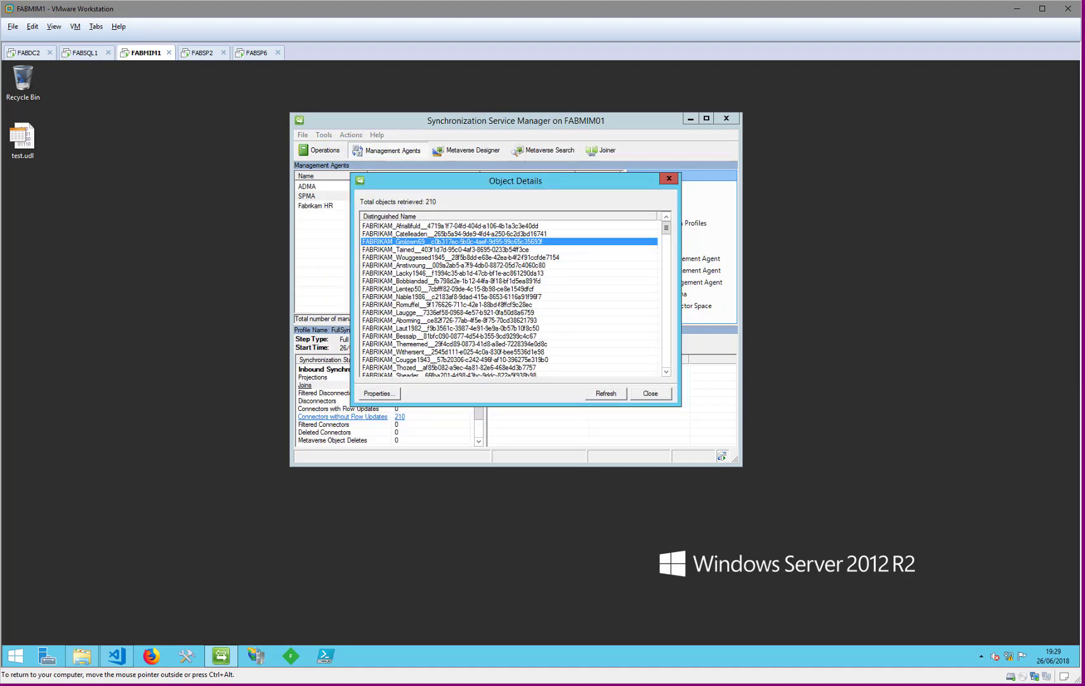
{"action": "key", "text": "Escape"}
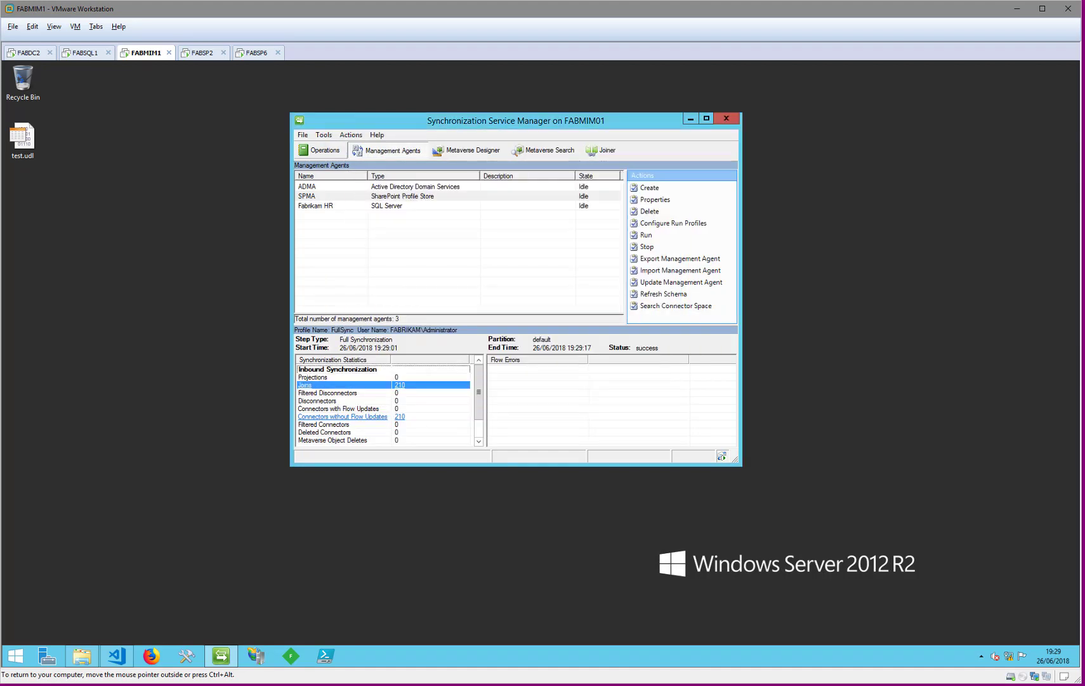
Check the FullSync run's outbound synchronization statistics and run the Export profile on the SPMA management agent.
{"action": "left_click", "coordinate": [321, 151]}
{"action": "left_click", "coordinate": [387, 150]}
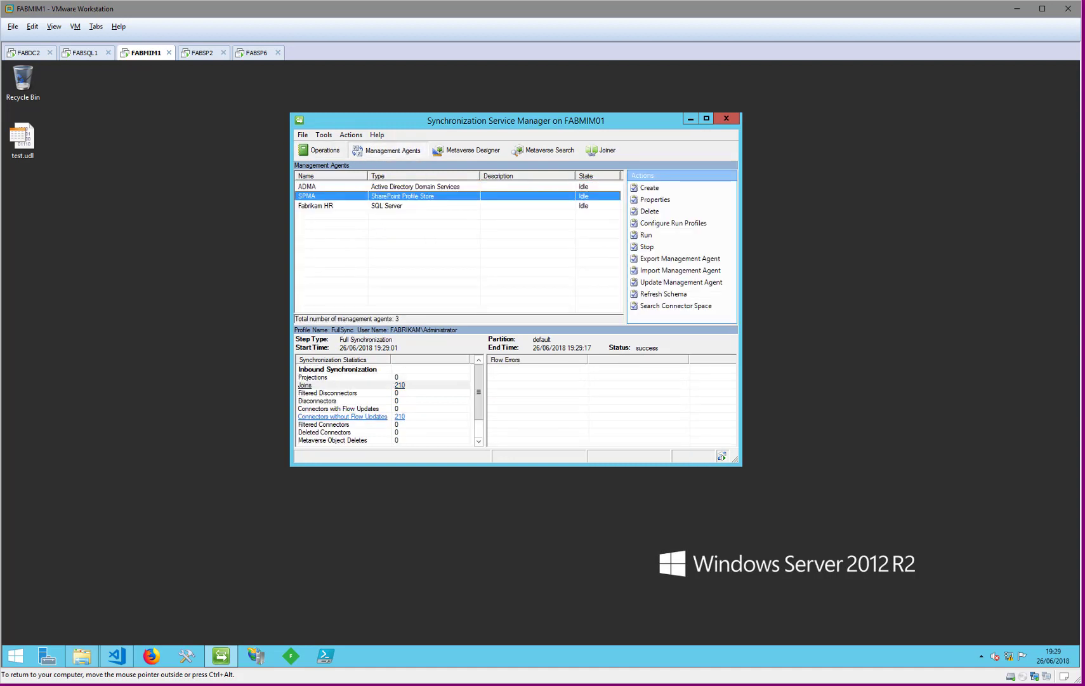
{"action": "right_click", "coordinate": [335, 198]}
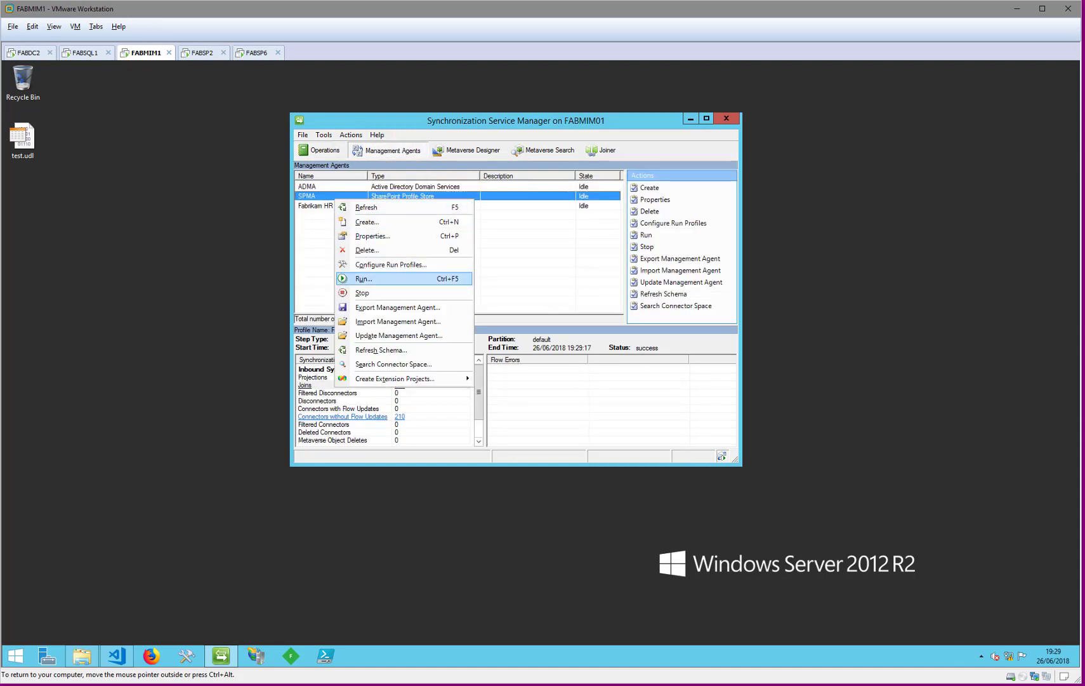
{"action": "left_click", "coordinate": [478, 428]}
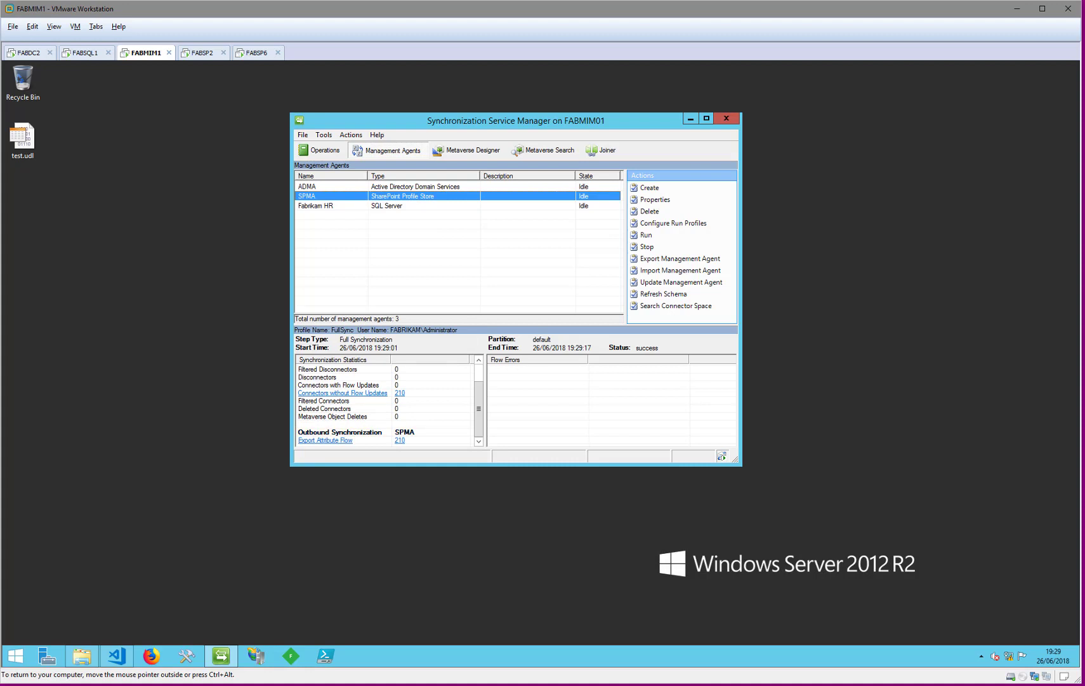
{"action": "right_click", "coordinate": [343, 197]}
{"action": "key", "text": "Return"}
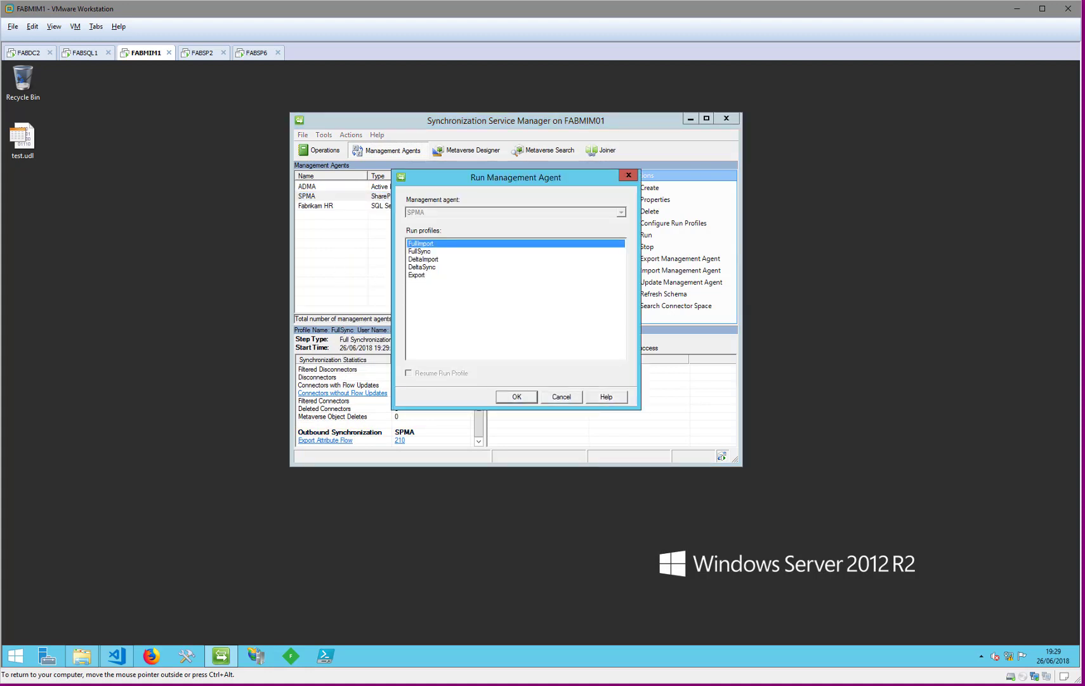
{"action": "key", "text": "e"}
{"action": "key", "text": "Return"}
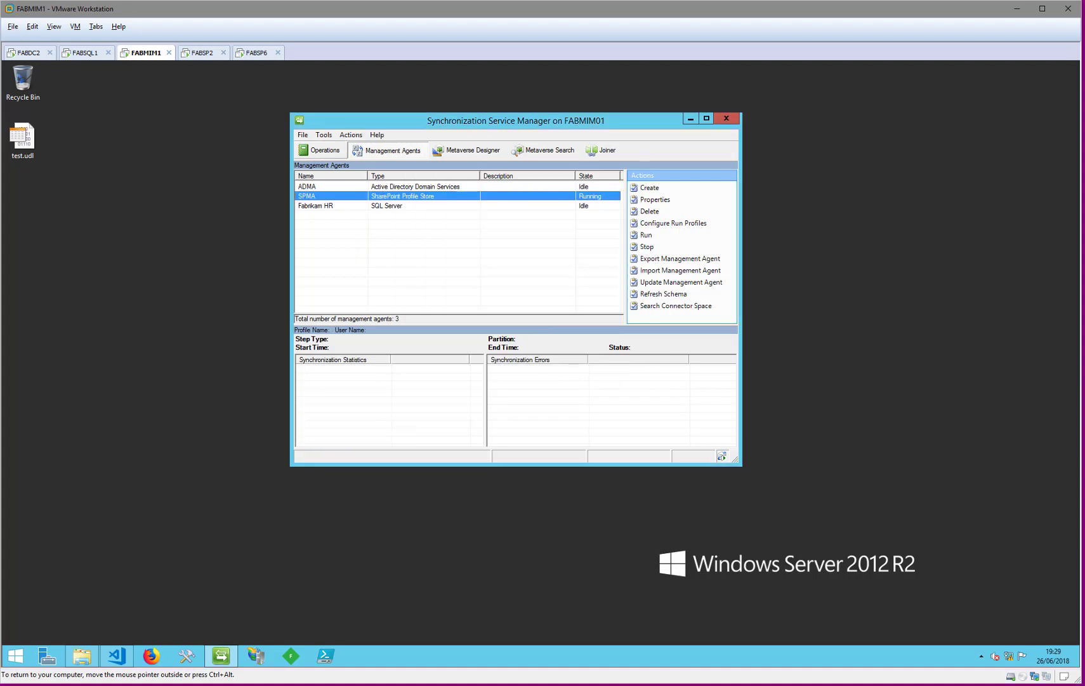
Review the status and export statistics of the newest SPMA Export run in the operations history.
{"action": "left_click", "coordinate": [319, 150]}
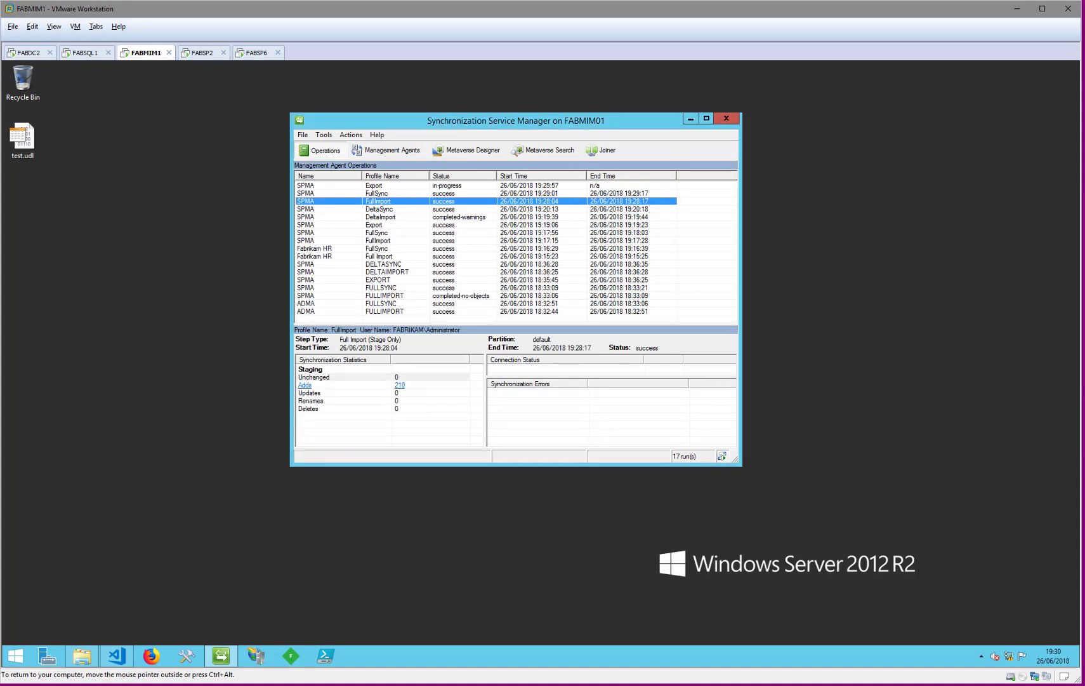
{"action": "left_click", "coordinate": [374, 185]}
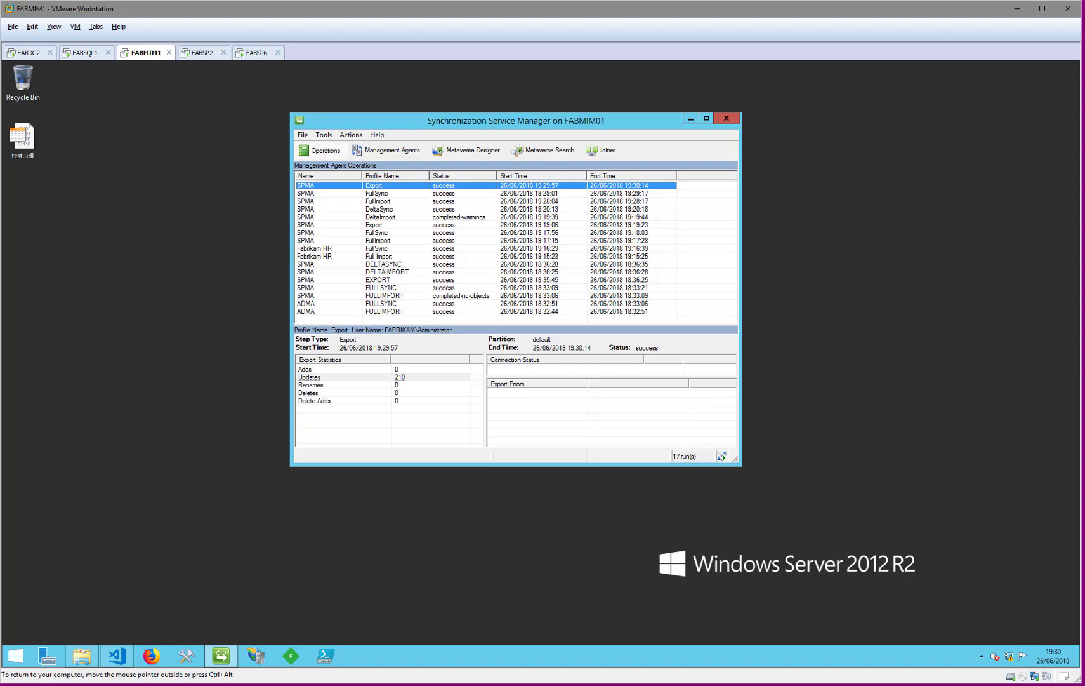
{"action": "left_click", "coordinate": [377, 194]}
{"action": "left_click", "coordinate": [375, 185]}
Run the DeltaImport profile on the SPMA management agent and check its status in the operations history.
{"action": "left_click", "coordinate": [386, 149]}
{"action": "right_click", "coordinate": [341, 195]}
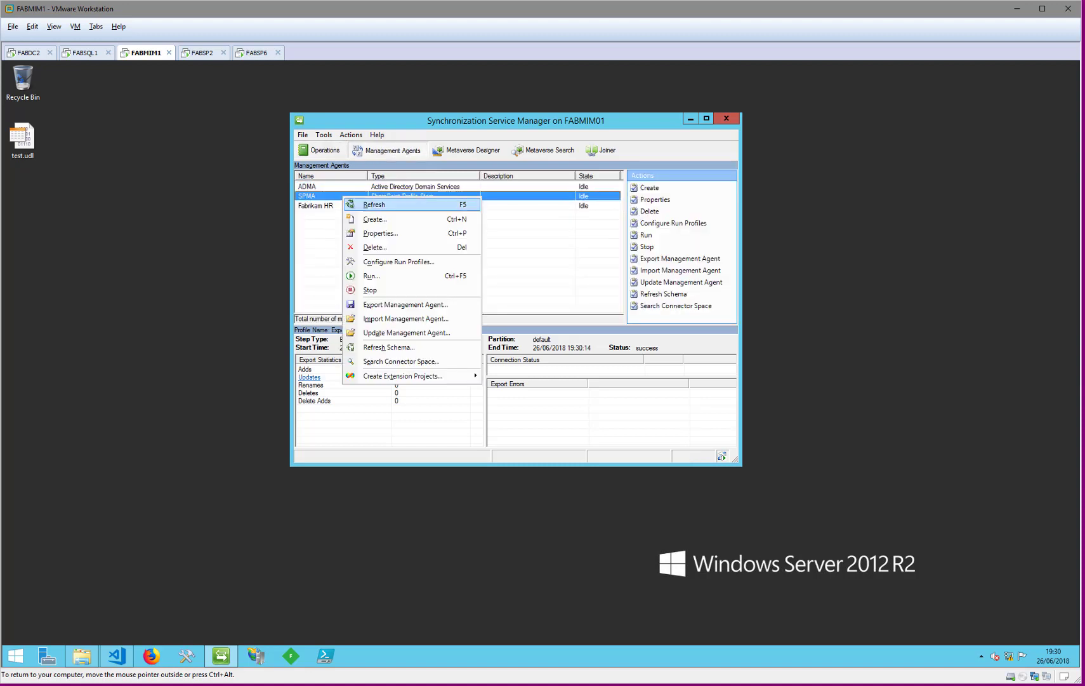
{"action": "left_click", "coordinate": [381, 276]}
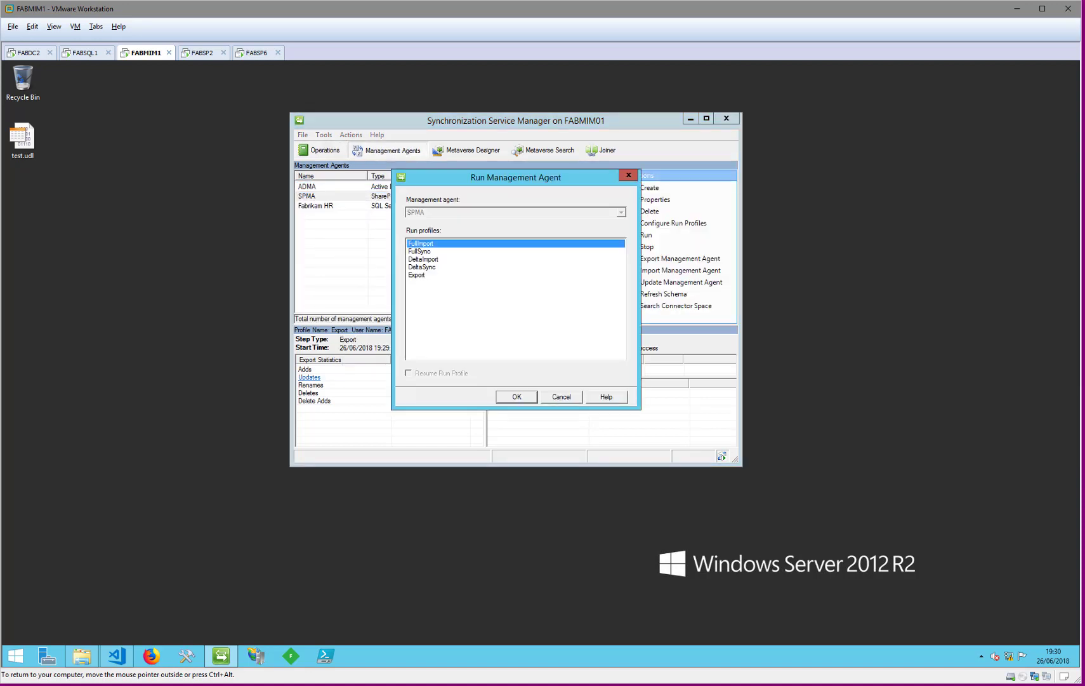
{"action": "left_click", "coordinate": [424, 259]}
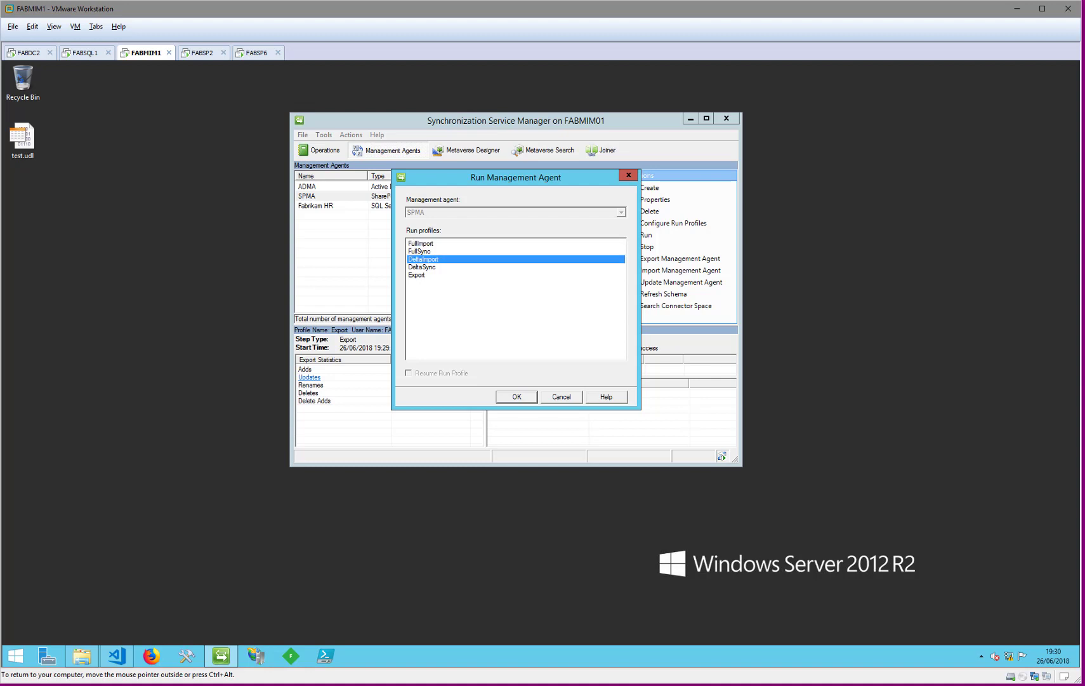
{"action": "left_click", "coordinate": [516, 396]}
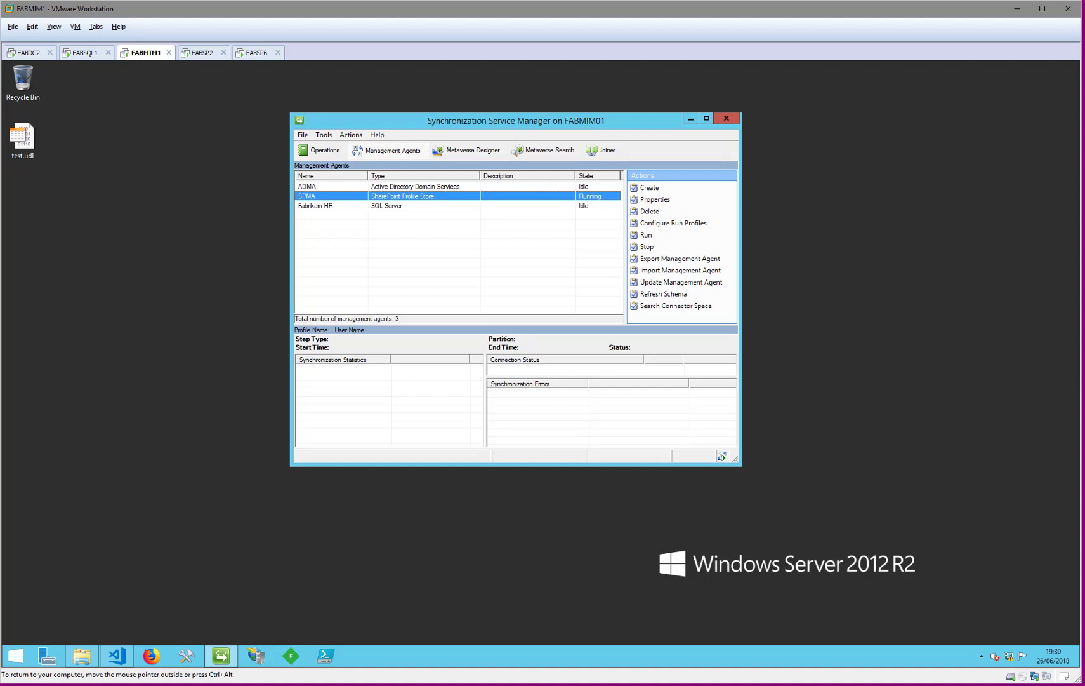
{"action": "left_click", "coordinate": [320, 150]}
{"action": "left_click", "coordinate": [388, 151]}
{"action": "left_click", "coordinate": [320, 150]}
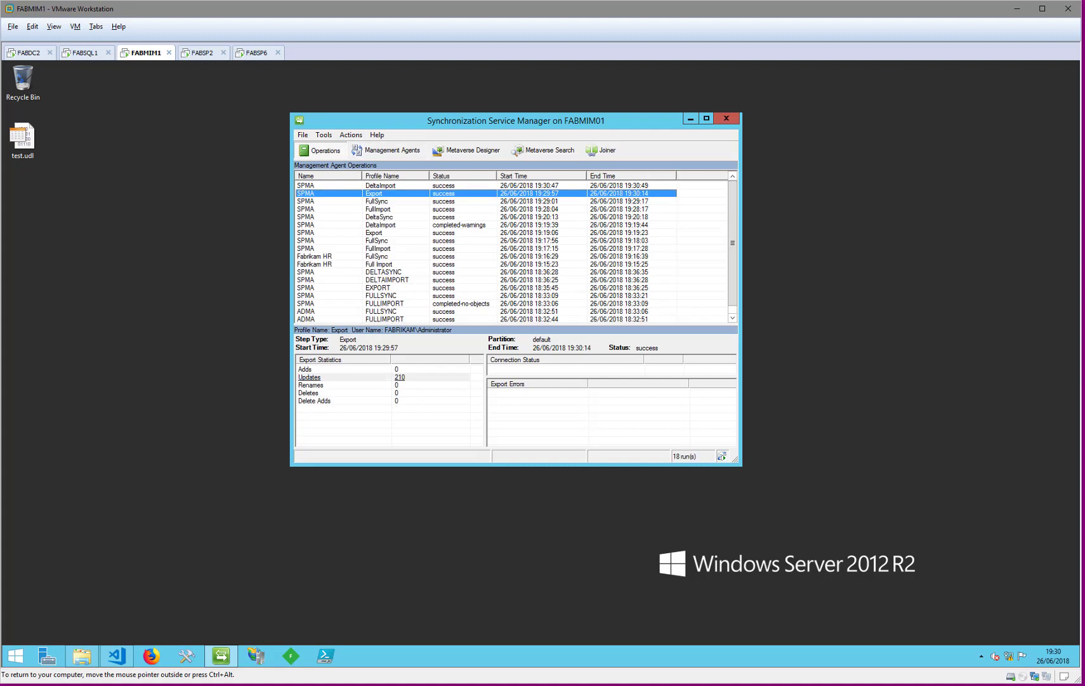
Run the DeltaSync profile on the SPMA management agent.
{"action": "left_click", "coordinate": [388, 151]}
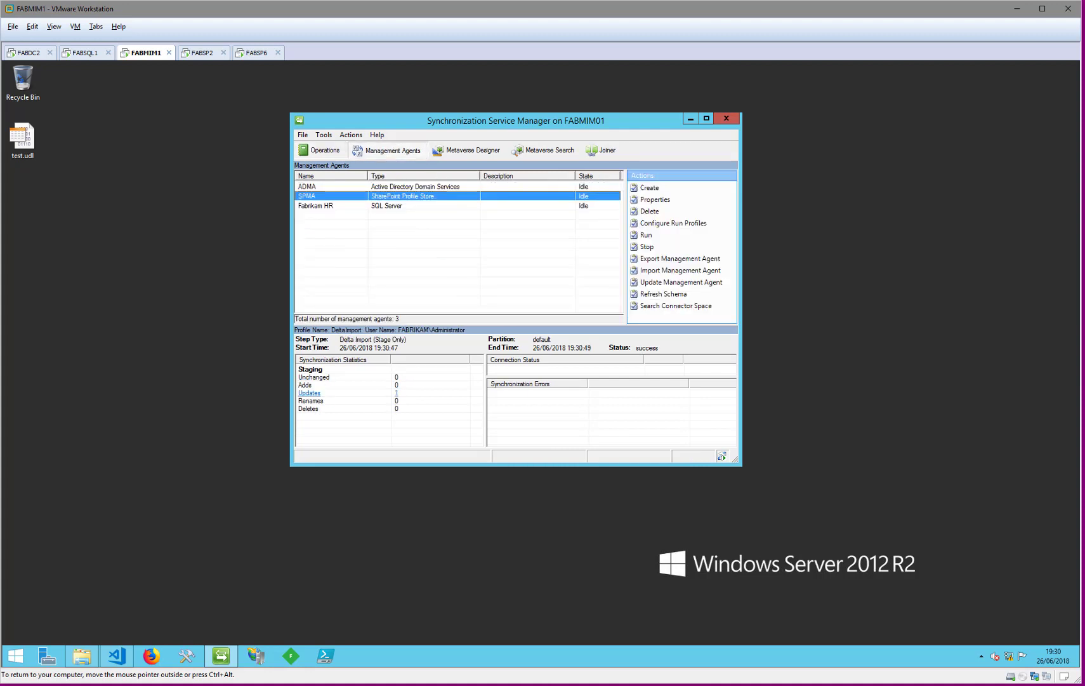
{"action": "right_click", "coordinate": [377, 196]}
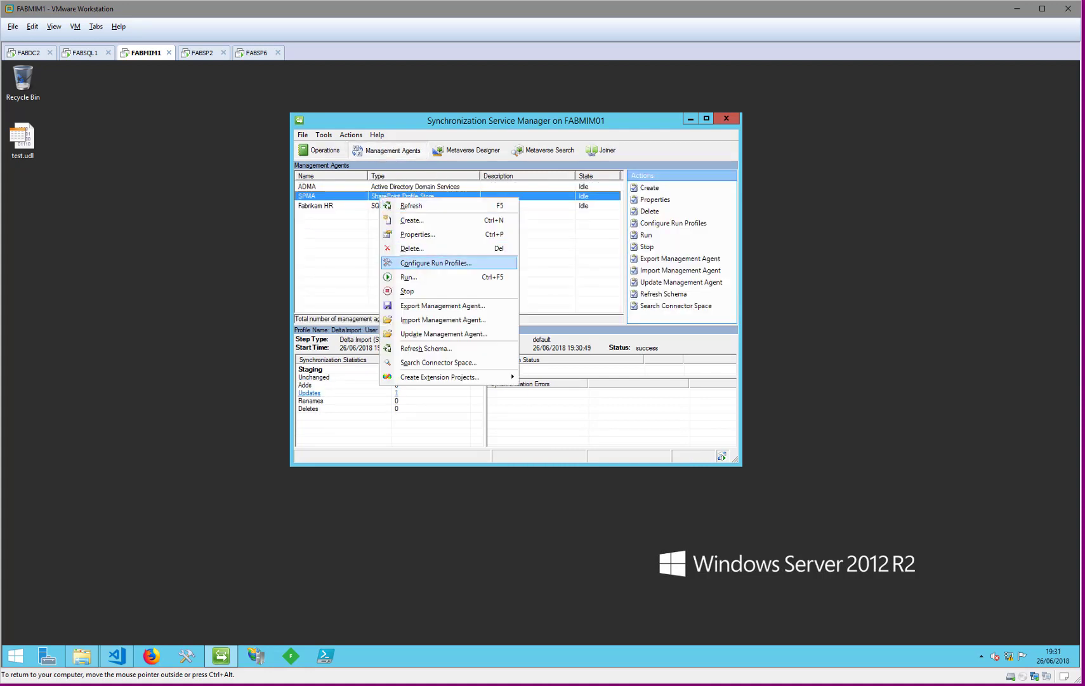
{"action": "left_click", "coordinate": [412, 259]}
{"action": "key", "text": "Escape"}
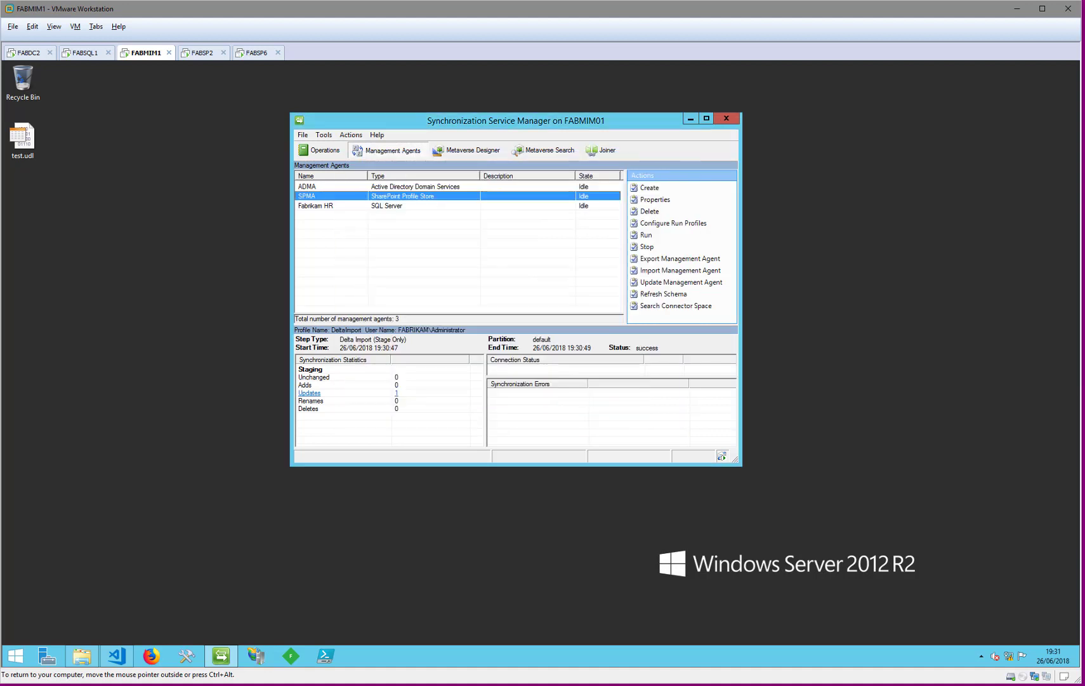
{"action": "right_click", "coordinate": [419, 196]}
{"action": "key", "text": "Return"}
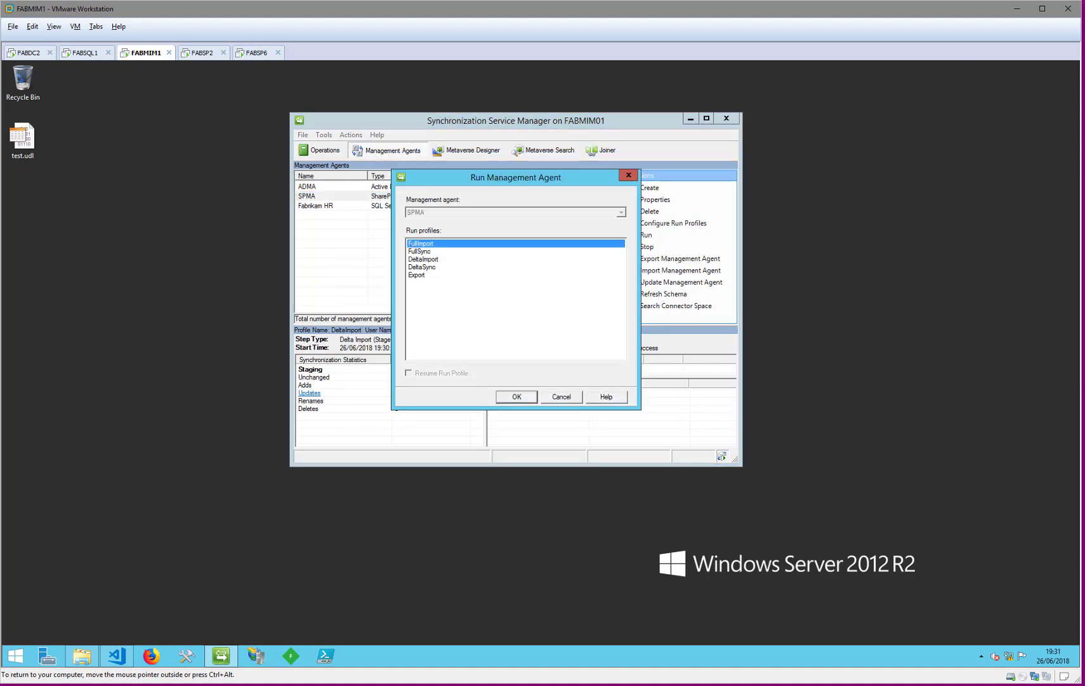
{"action": "left_click", "coordinate": [423, 267]}
{"action": "left_click", "coordinate": [516, 396]}
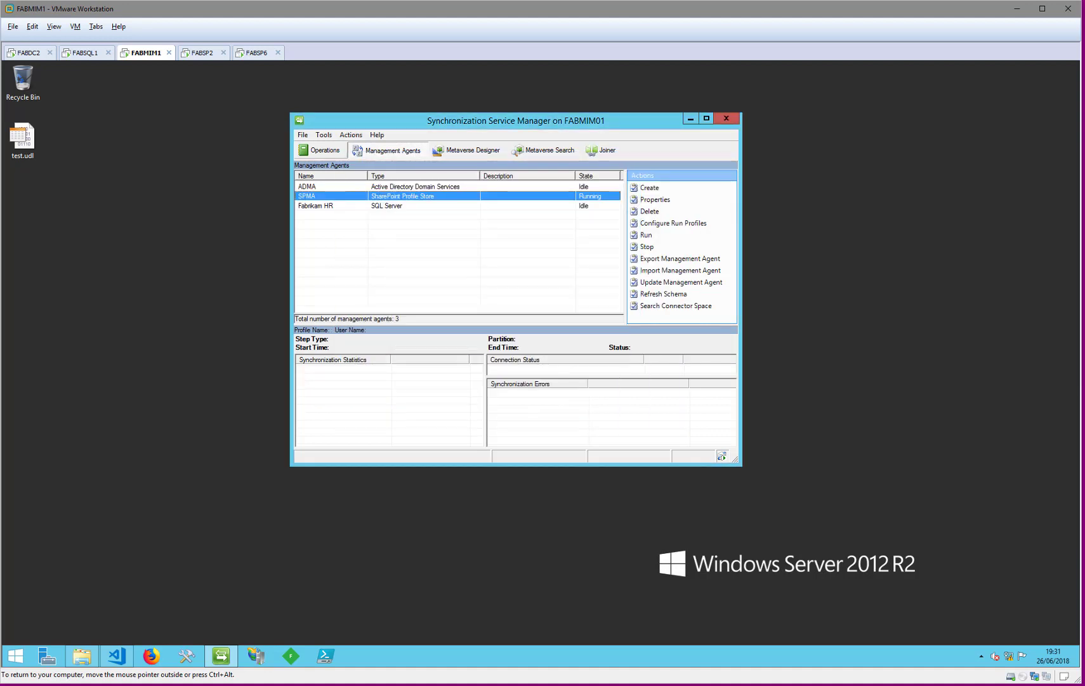
Review the status and inbound synchronization statistics of the newest SPMA DeltaSync run in the operations history.
{"action": "left_click", "coordinate": [320, 151]}
{"action": "key", "text": "Up"}
{"action": "key", "text": "Up"}
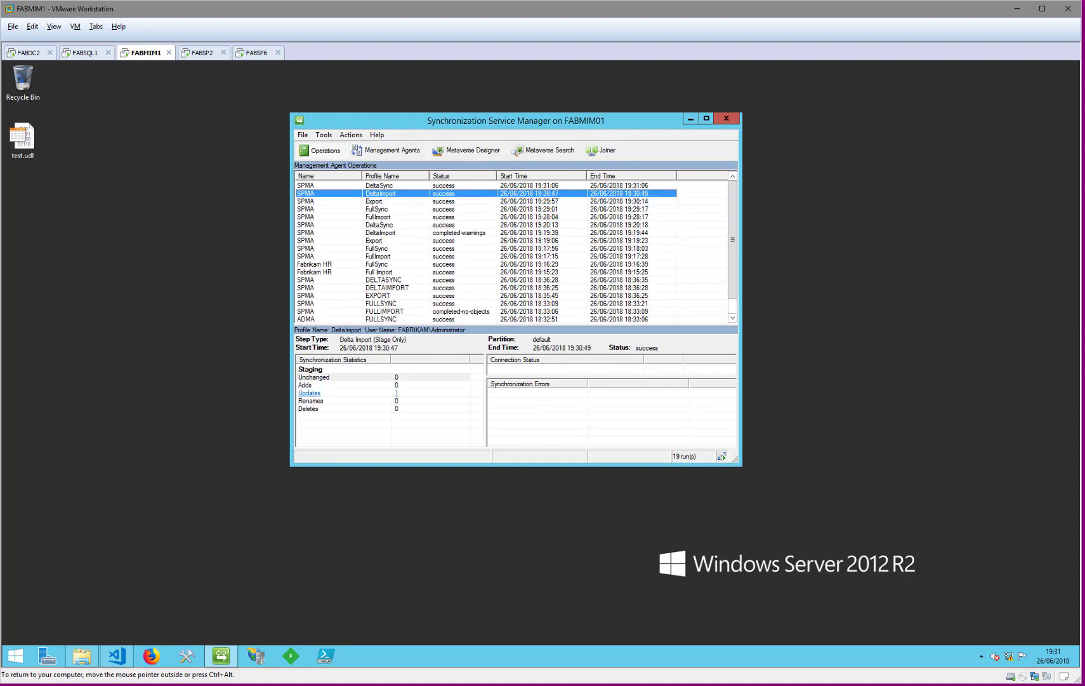
{"action": "scroll", "coordinate": [512, 251], "scroll_direction": "down", "scroll_amount": 1}
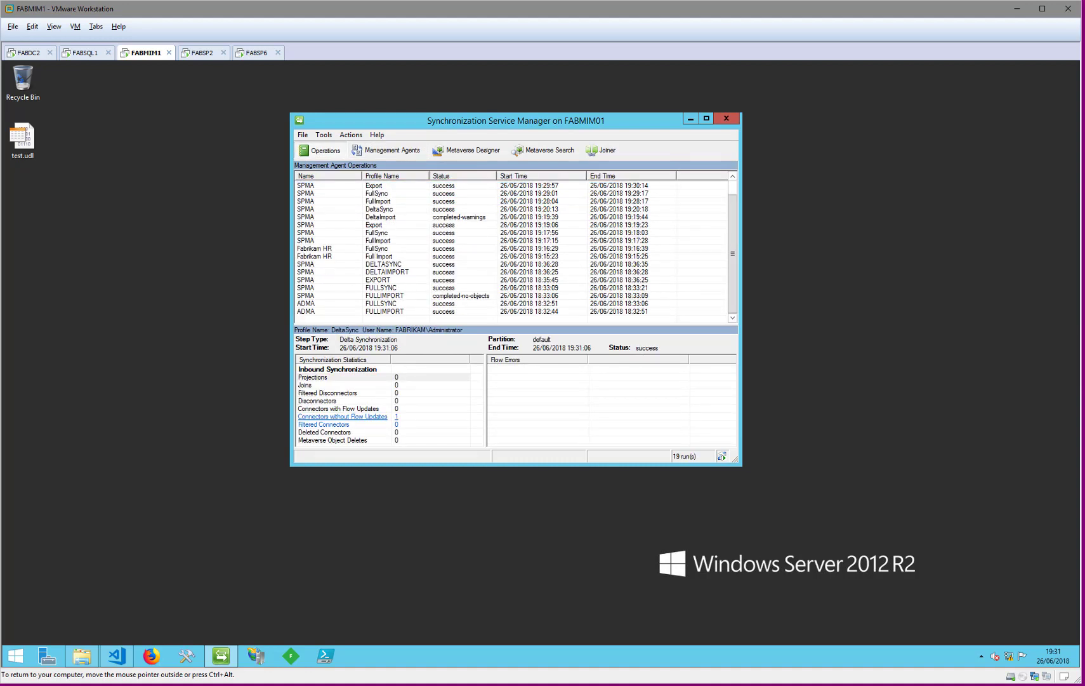
{"action": "scroll", "coordinate": [511, 252], "scroll_direction": "up", "scroll_amount": 1}
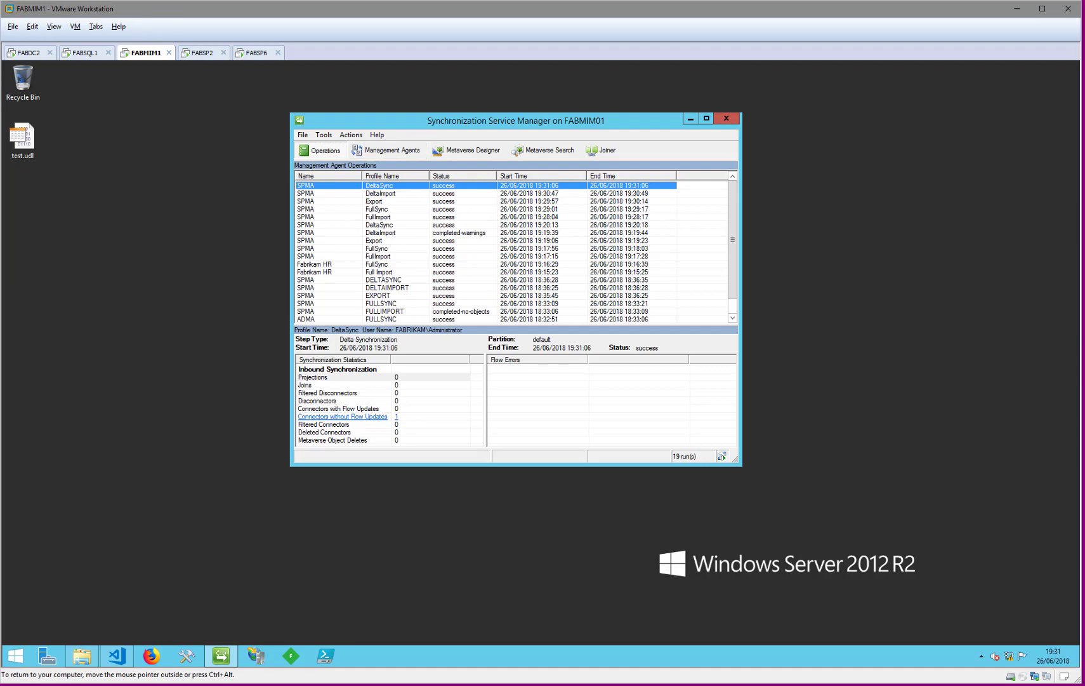
Switch to the FABSP2 machine, reload the Term Store Management Tool and examine the terms in the People group's Employee Status term set.
{"action": "left_click", "coordinate": [202, 53]}
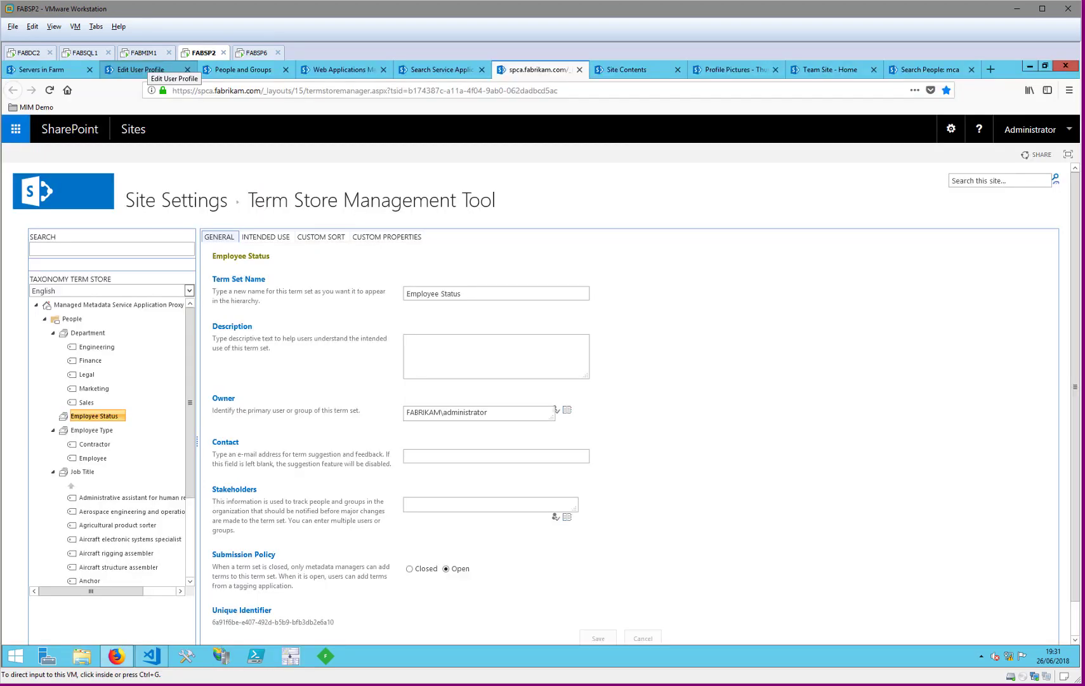
{"action": "right_click", "coordinate": [727, 330]}
{"action": "left_click", "coordinate": [794, 341]}
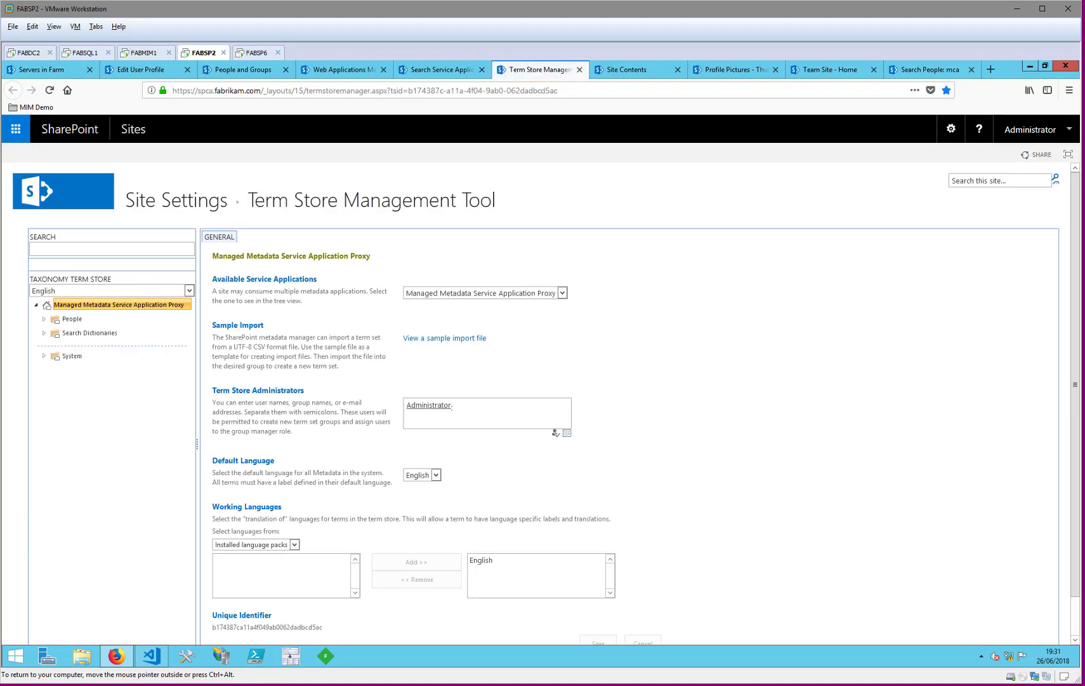
{"action": "left_click", "coordinate": [44, 318]}
{"action": "left_click", "coordinate": [53, 347]}
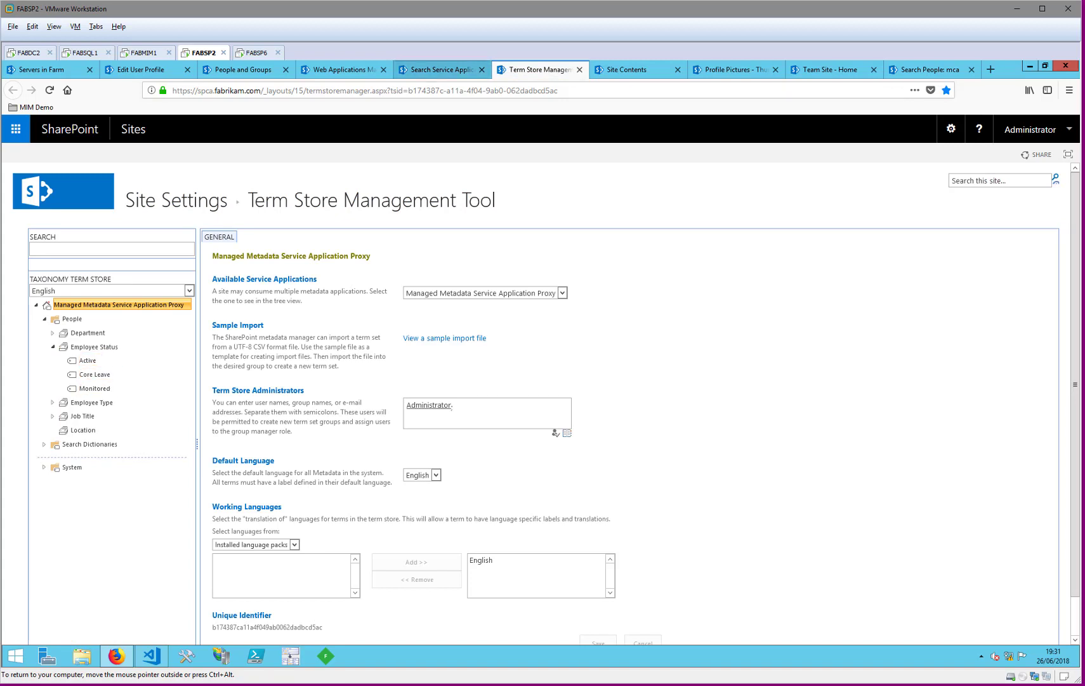
Reload the open Edit User Profile page and check the Employee Status property at its end.
{"action": "left_click", "coordinate": [141, 70]}
{"action": "right_click", "coordinate": [623, 262]}
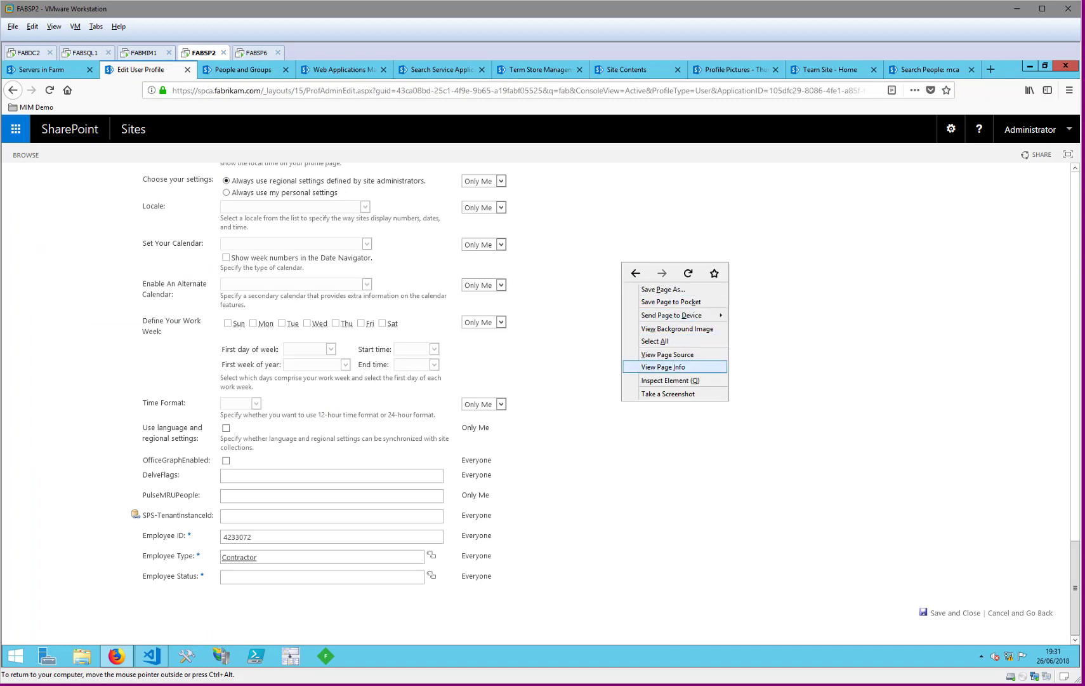
{"action": "left_click", "coordinate": [688, 272]}
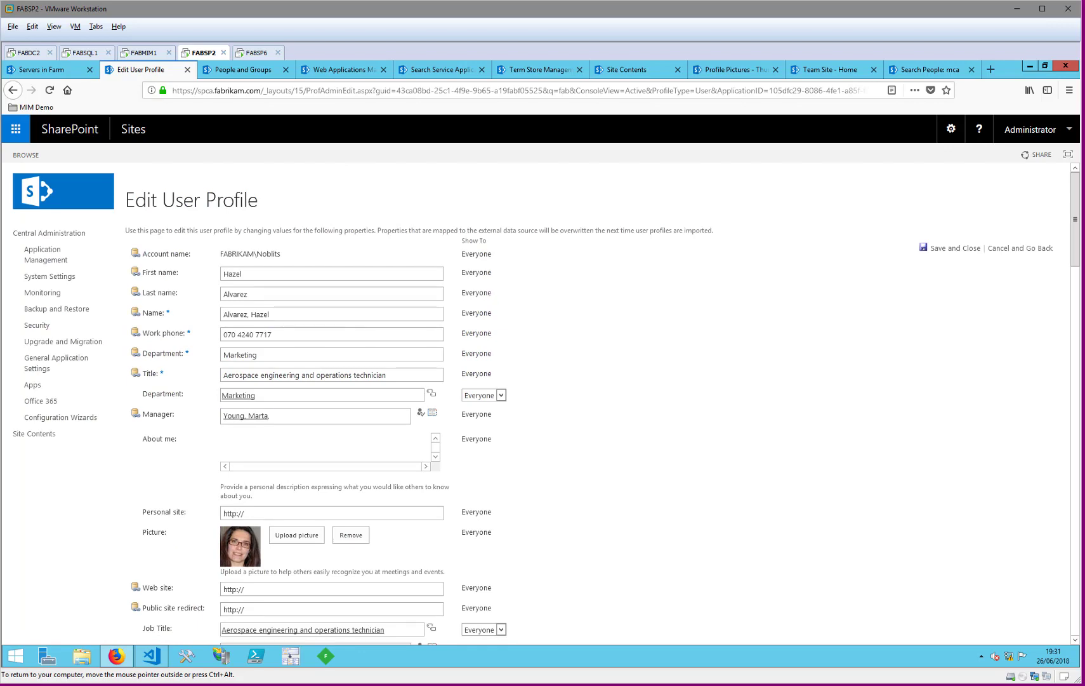
{"action": "scroll", "coordinate": [539, 393], "scroll_direction": "down", "scroll_amount": 20}
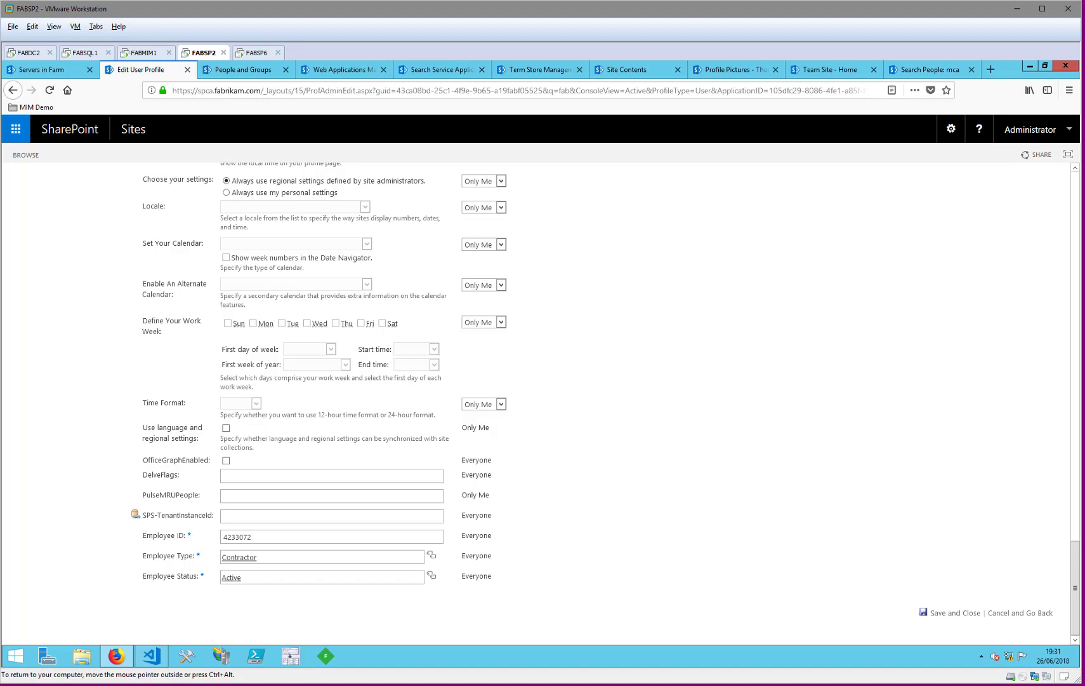
Start an incremental crawl of the Local SharePoint sites content source in the Search Service Application.
{"action": "left_click", "coordinate": [441, 70]}
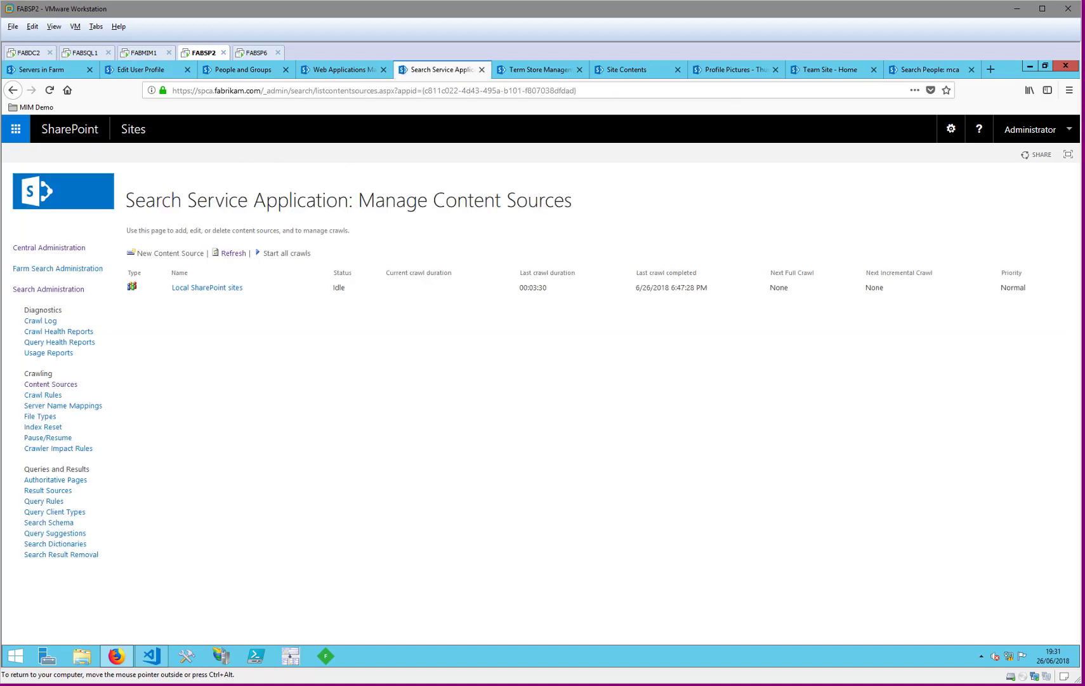
{"action": "left_click", "coordinate": [317, 287]}
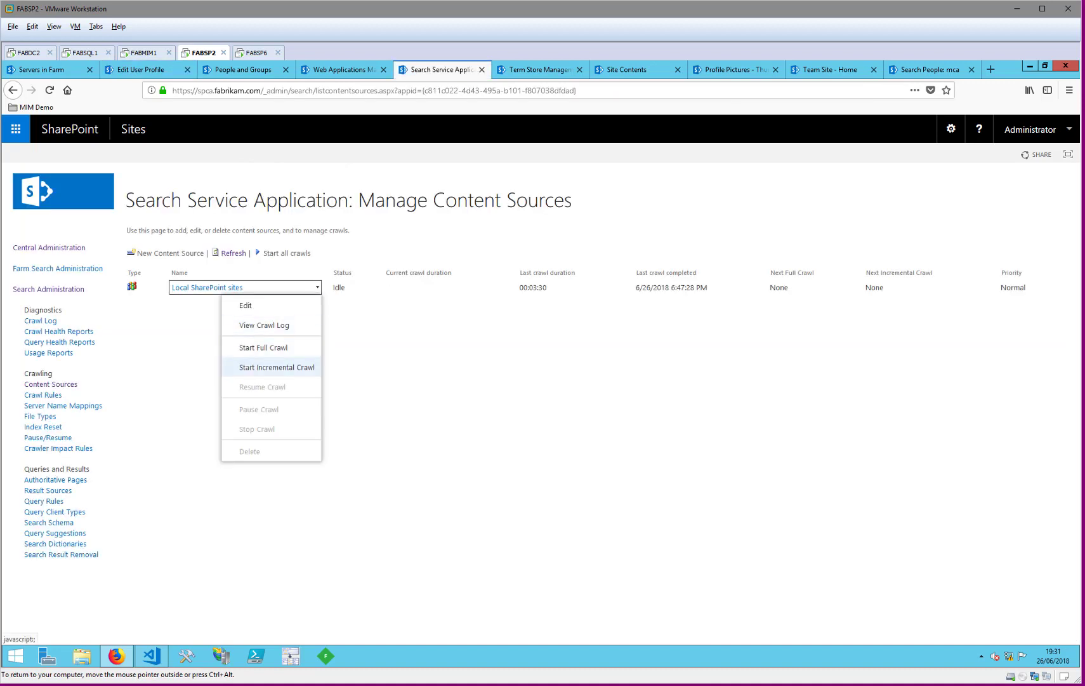
{"action": "left_click", "coordinate": [277, 367]}
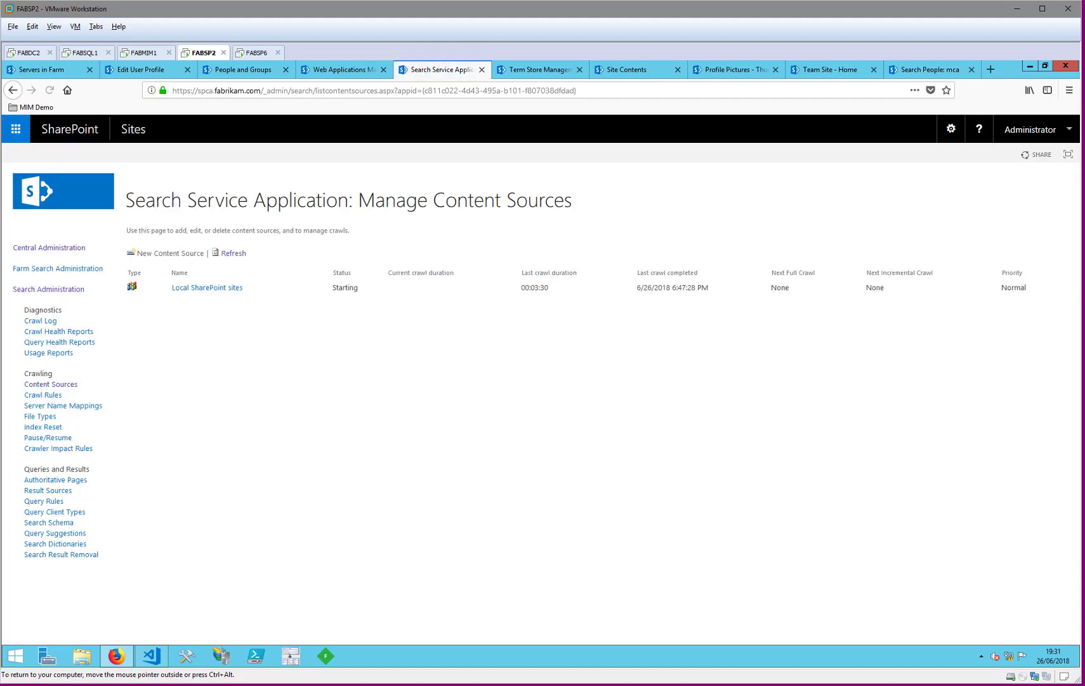
Switch to Visual Studio Code on the FABMIM1 machine and examine the Start-SharePointSync -Verbose line in Install-MimMAs.ps1.
{"action": "left_click", "coordinate": [145, 53]}
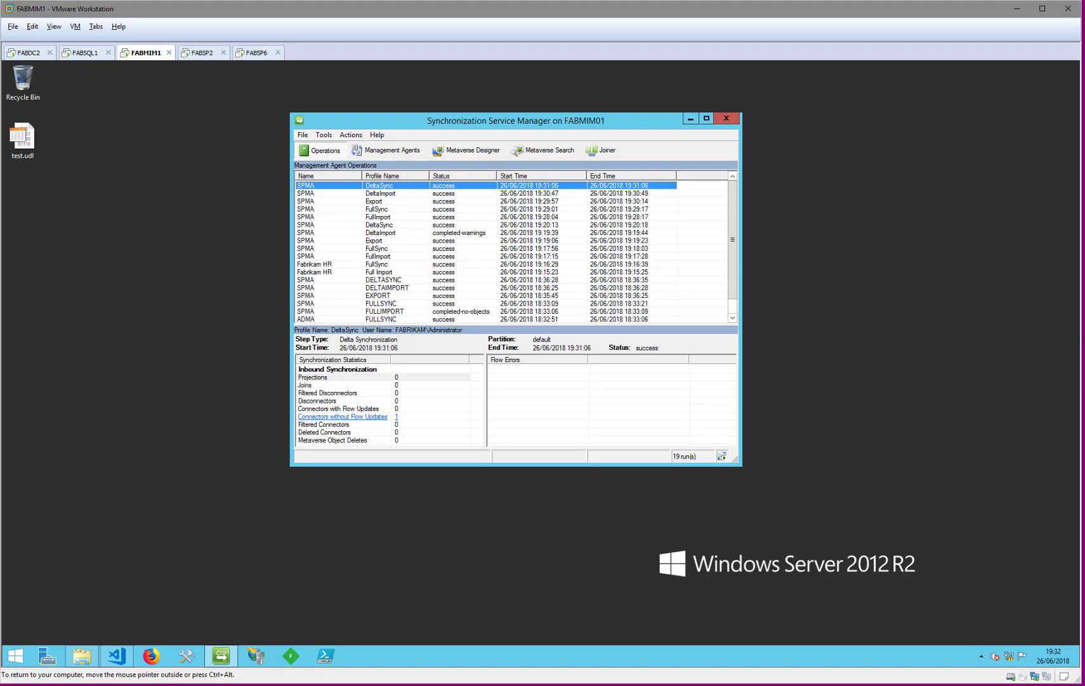
{"action": "left_click_drag", "start_coordinate": [450, 122], "coordinate": [747, 262]}
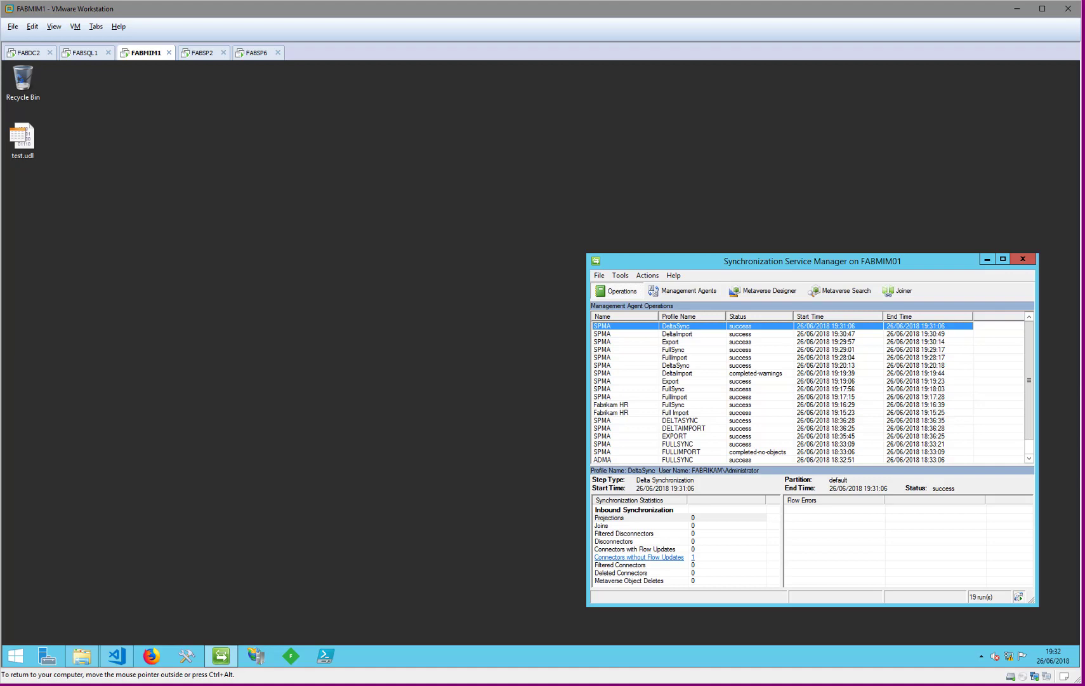
{"action": "left_click", "coordinate": [116, 656]}
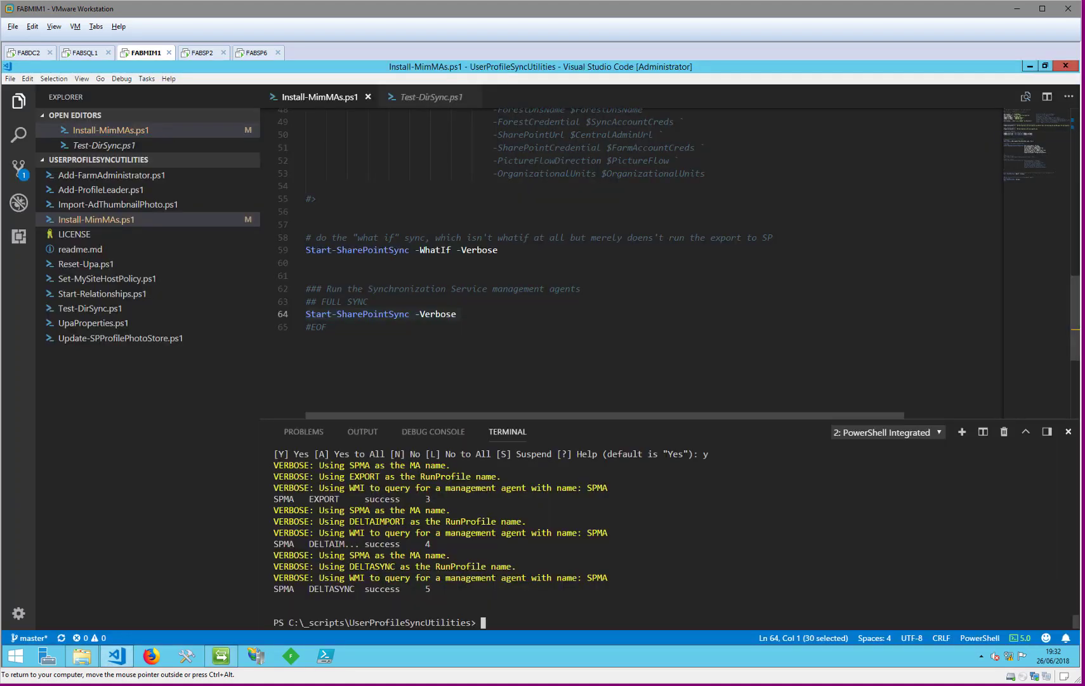
{"action": "left_click", "coordinate": [328, 327]}
{"action": "left_click_drag", "start_coordinate": [466, 314], "coordinate": [306, 315]}
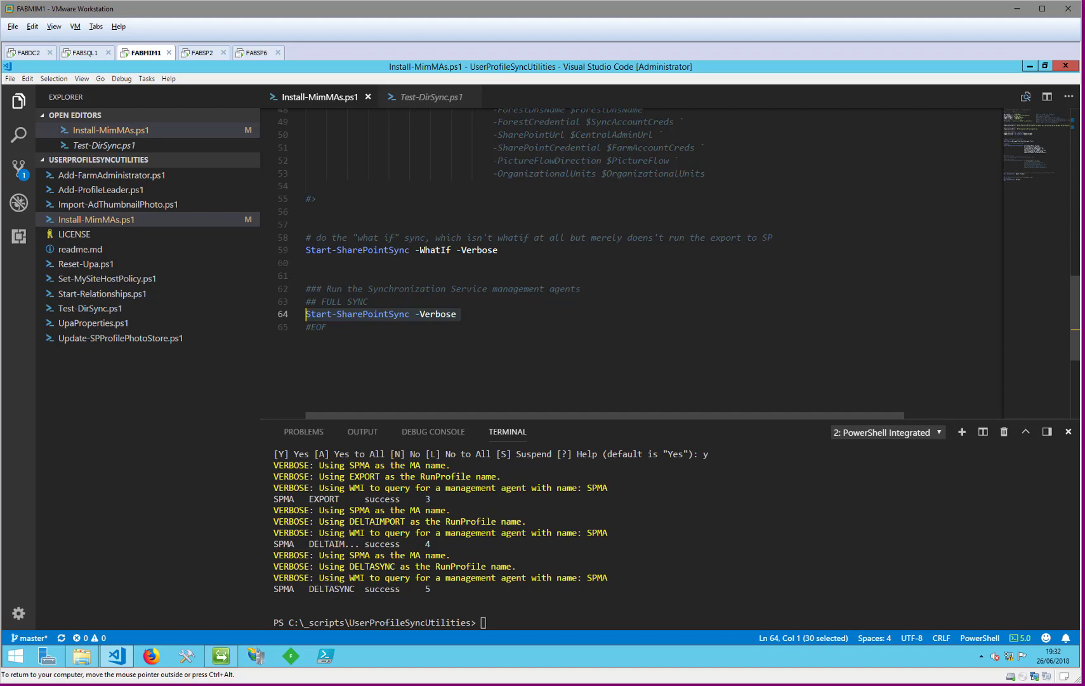
{"action": "mouse_move", "coordinate": [306, 314]}
{"action": "left_click", "coordinate": [327, 327]}
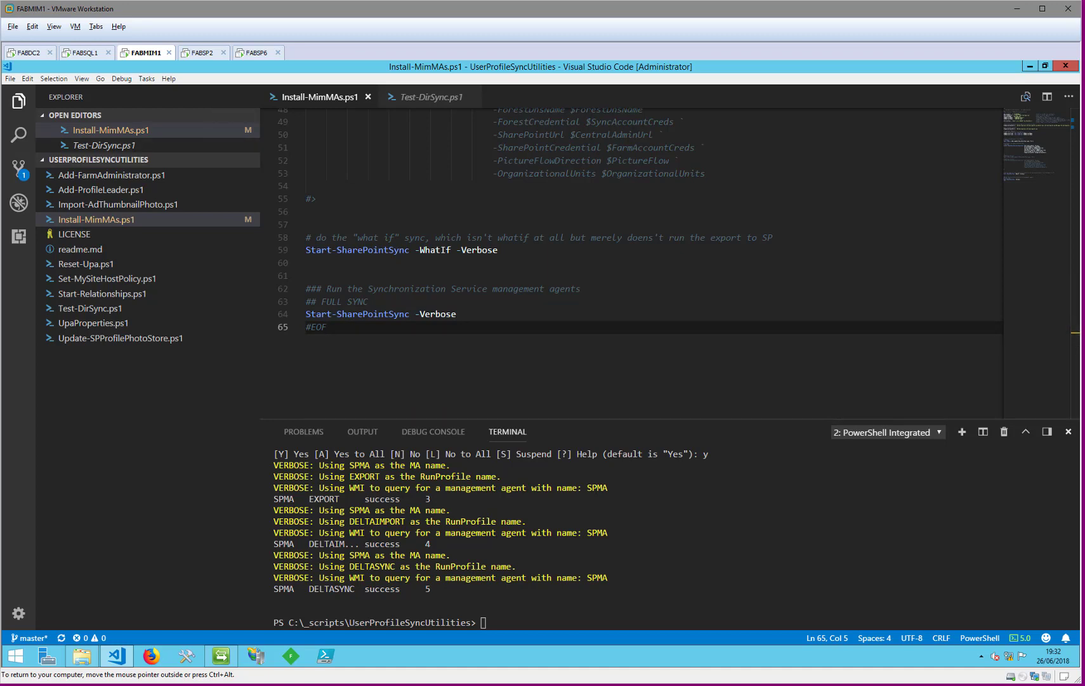
Open the SharePointSync.psm1 module from the C:\SP16MIMBase folder in the code editor.
{"action": "key", "text": "alt+f"}
{"action": "key", "text": "Right"}
{"action": "key", "text": "Left"}
{"action": "key", "text": "Down"}
{"action": "key", "text": "Down"}
{"action": "key", "text": "Down"}
{"action": "key", "text": "Down"}
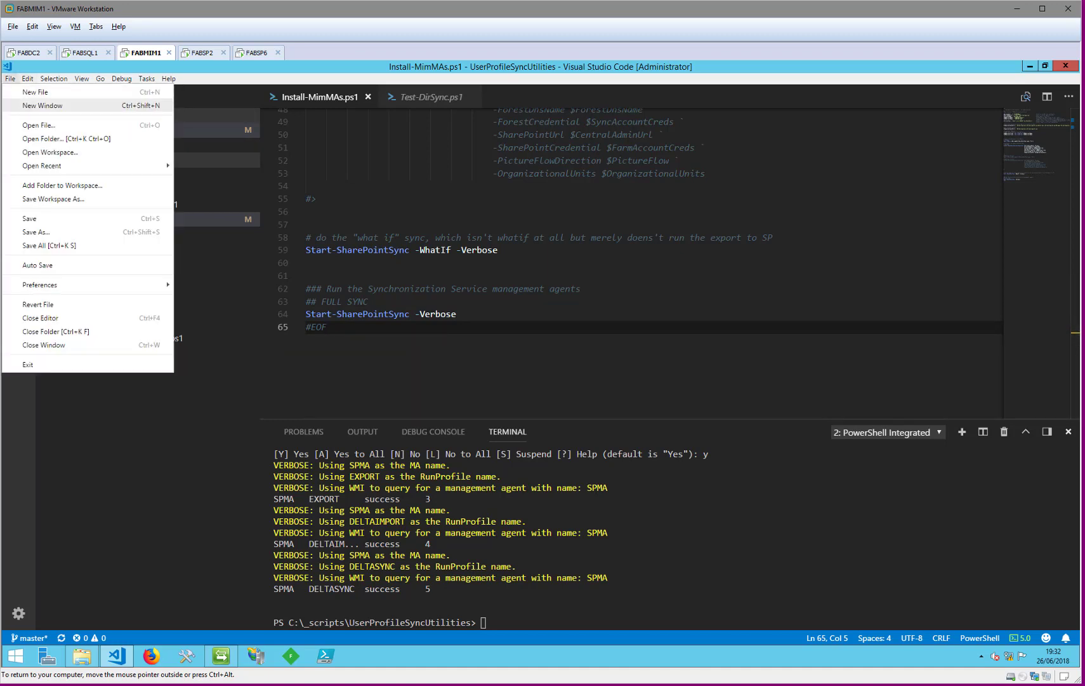
{"action": "key", "text": "Up"}
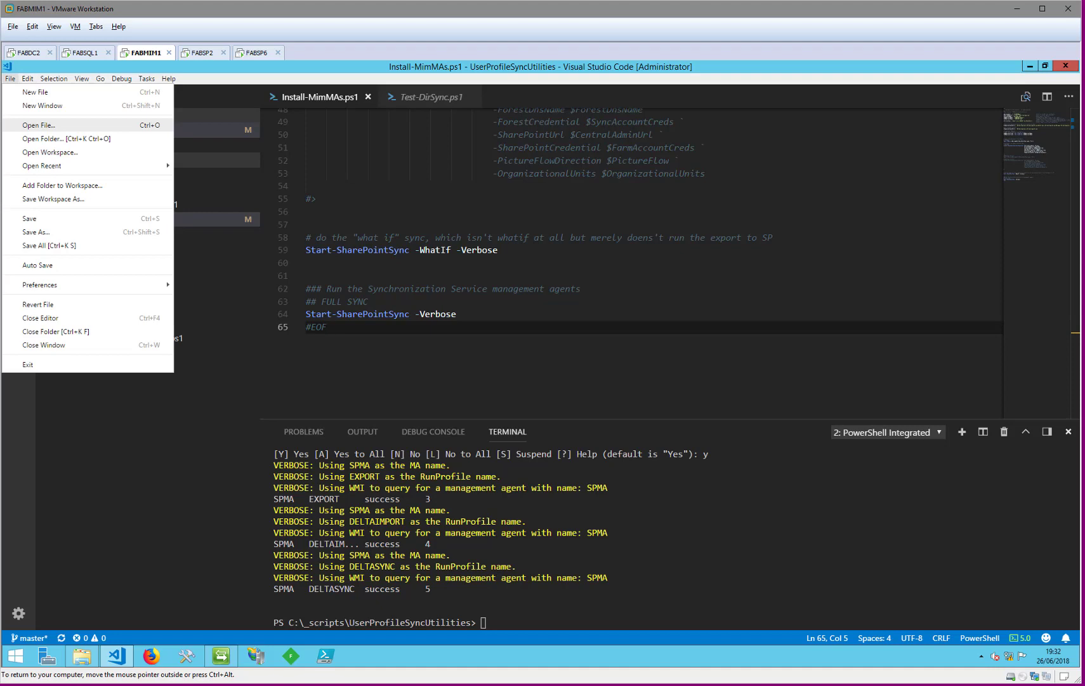
{"action": "key", "text": "Return"}
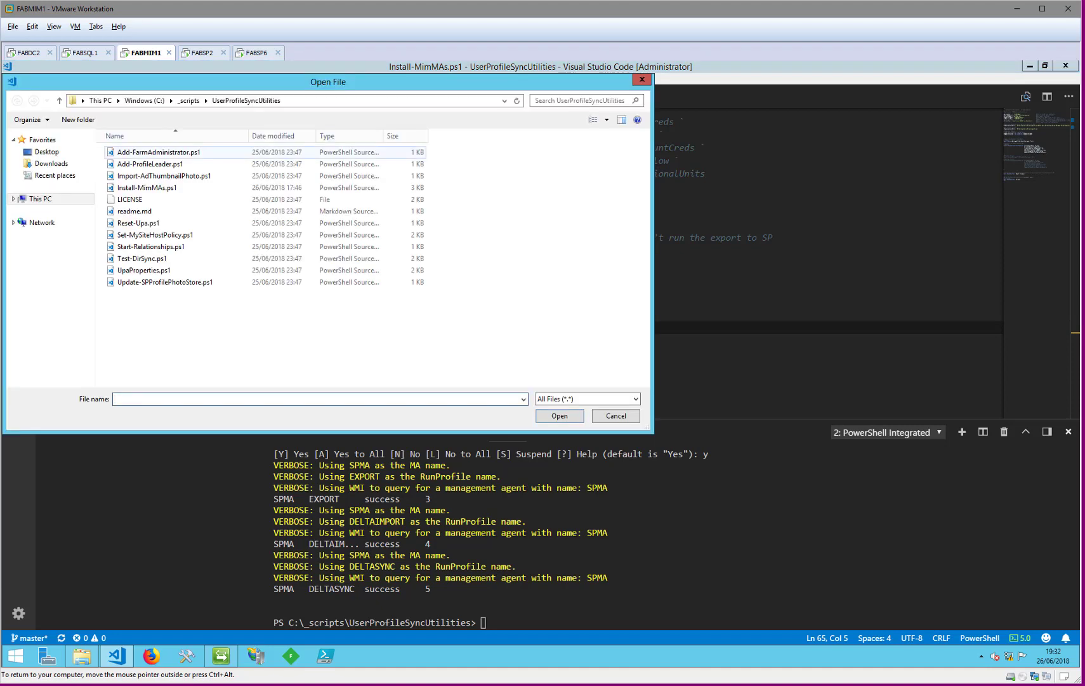
{"action": "left_click", "coordinate": [144, 100]}
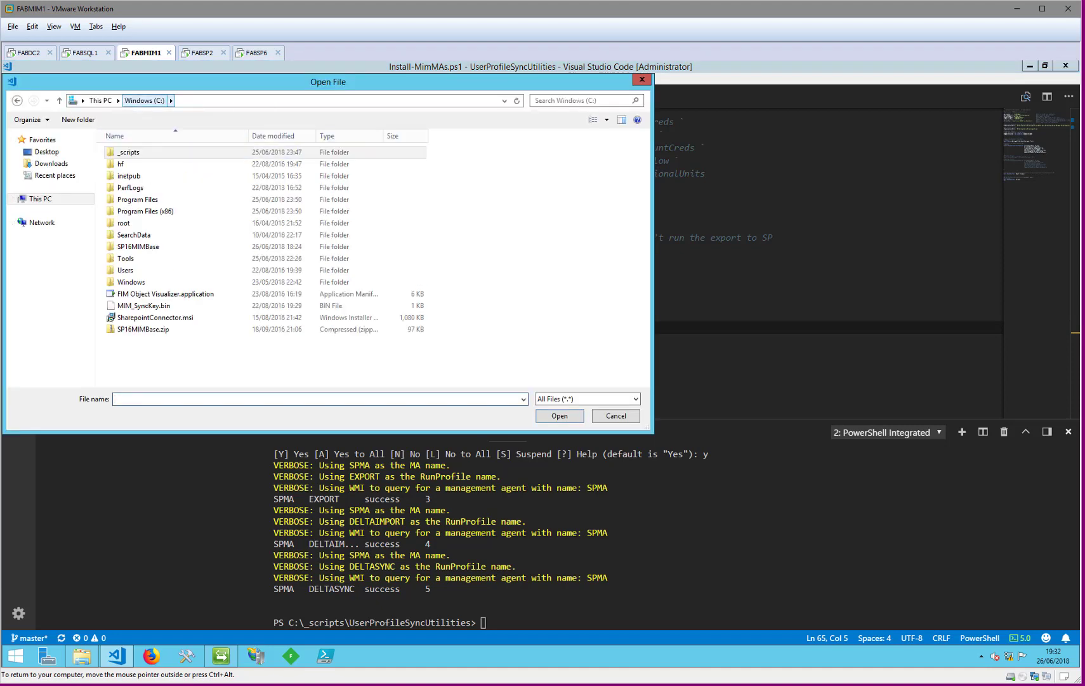
{"action": "double_click", "coordinate": [138, 246]}
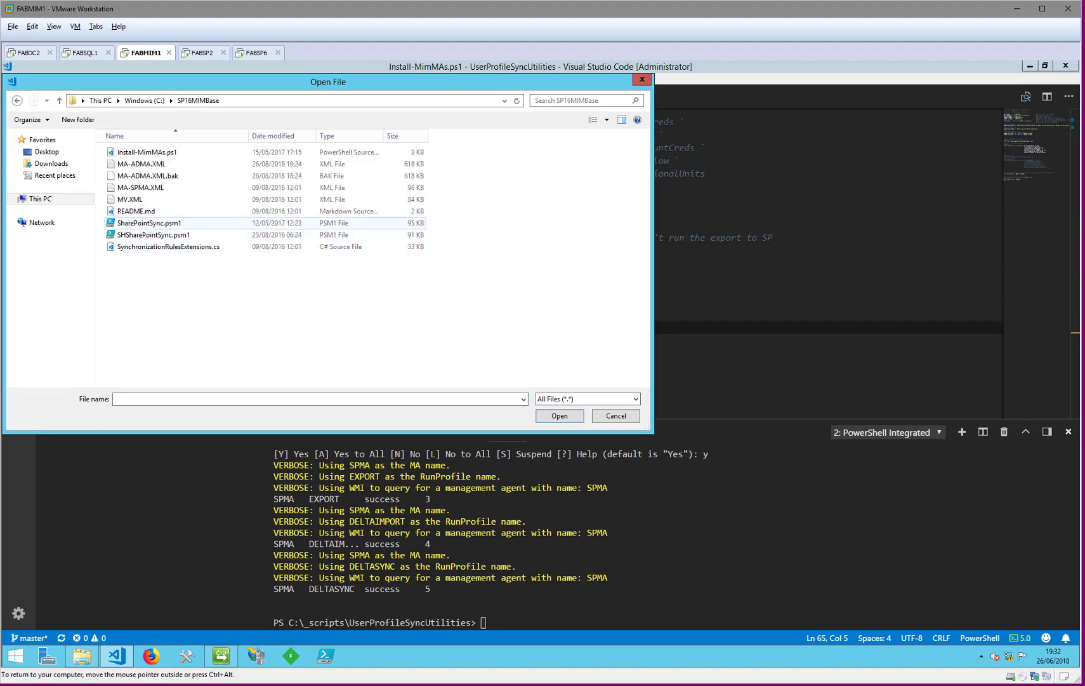
{"action": "double_click", "coordinate": [152, 223]}
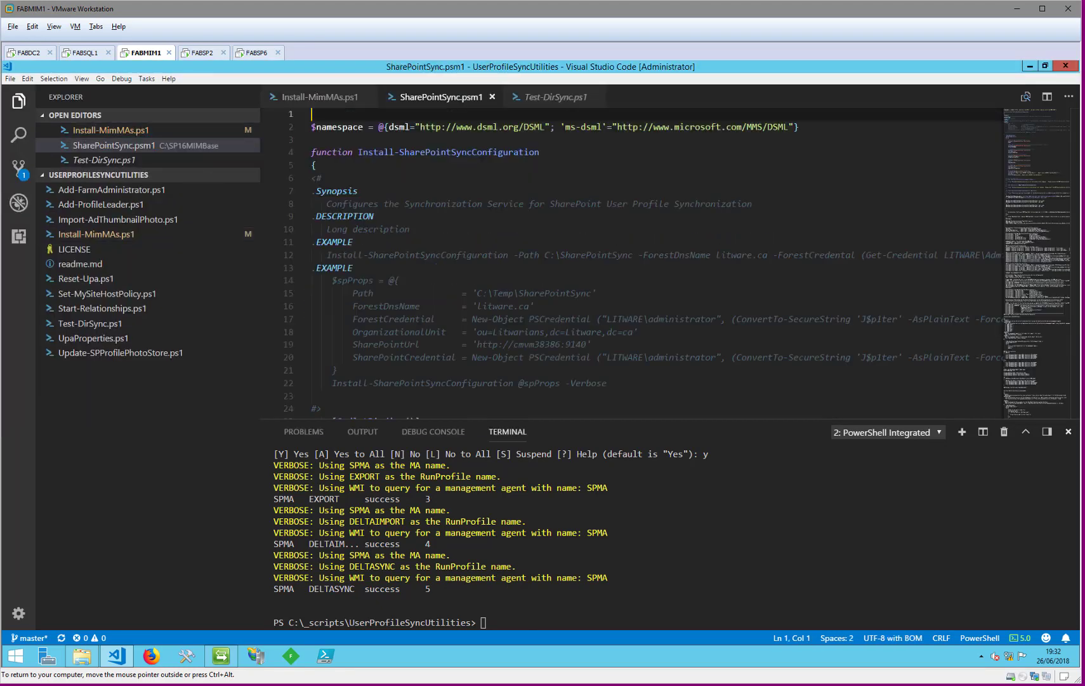
Fold all code regions in SharePointSync.psm1.
{"action": "left_click", "coordinate": [376, 229]}
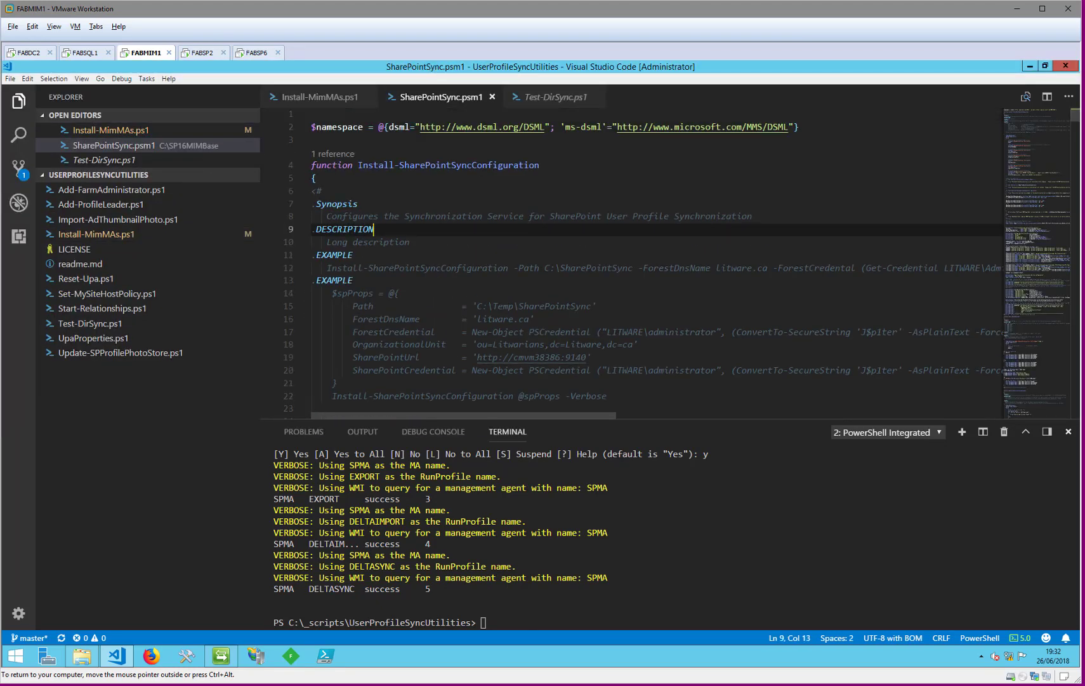
{"action": "key", "text": "ctrl+k"}
{"action": "key", "text": "ctrl+0"}
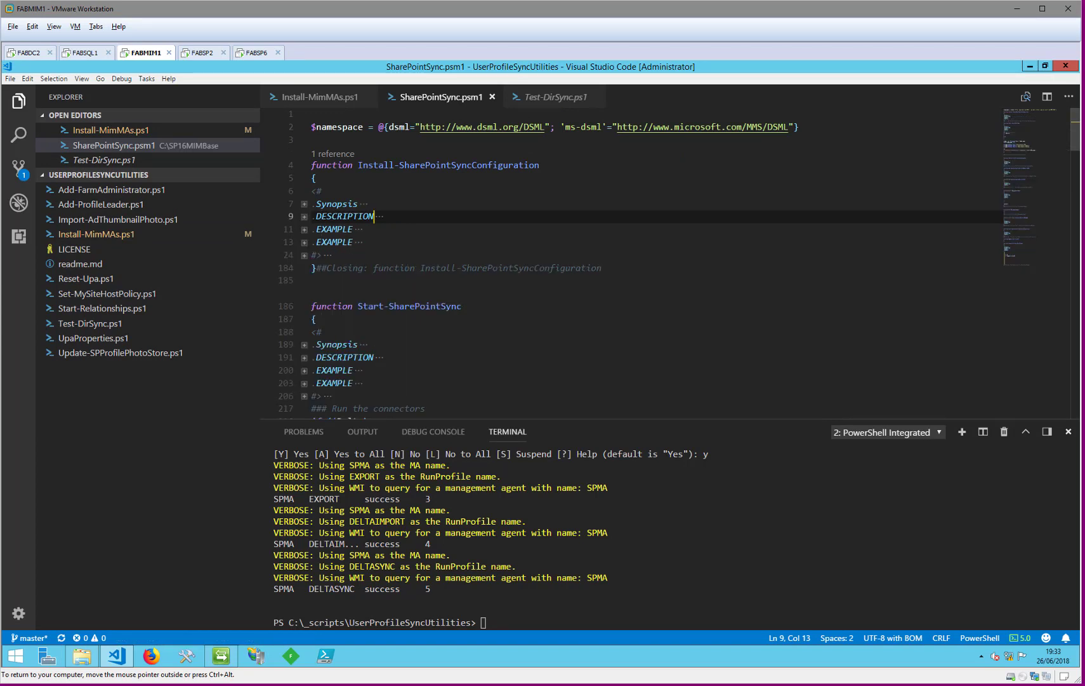
Expand the if ($Delta) and else blocks of Start-SharePointSync and examine their Start-ManagementAgent run profile calls.
{"action": "scroll", "coordinate": [634, 254], "scroll_direction": "down", "scroll_amount": 2}
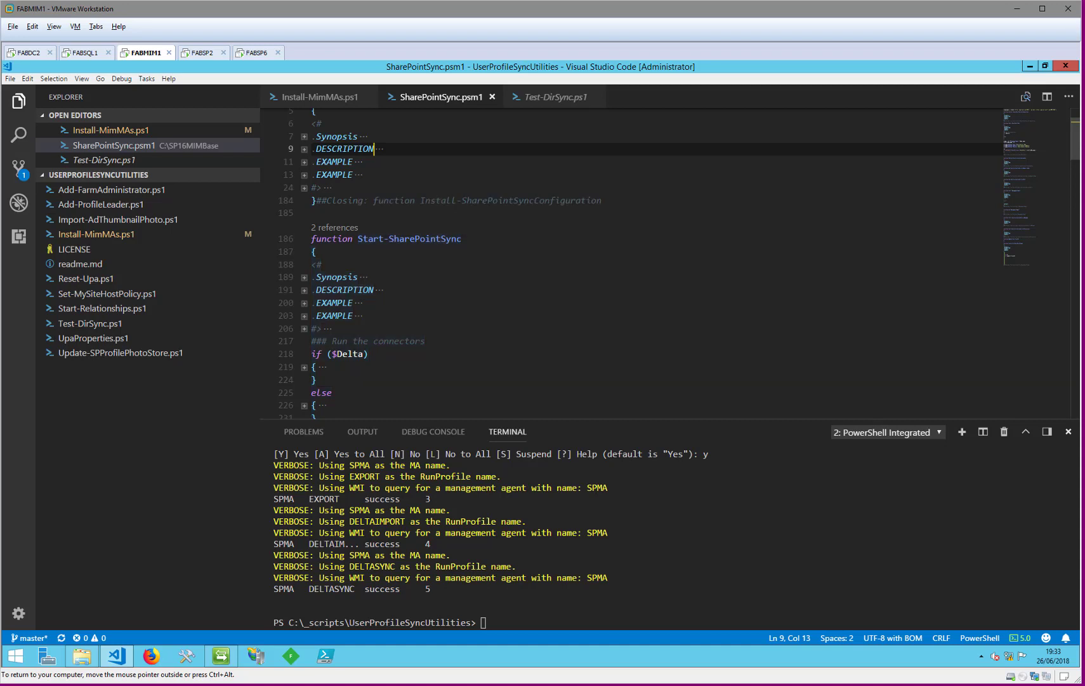
{"action": "scroll", "coordinate": [634, 264], "scroll_direction": "down", "scroll_amount": 2}
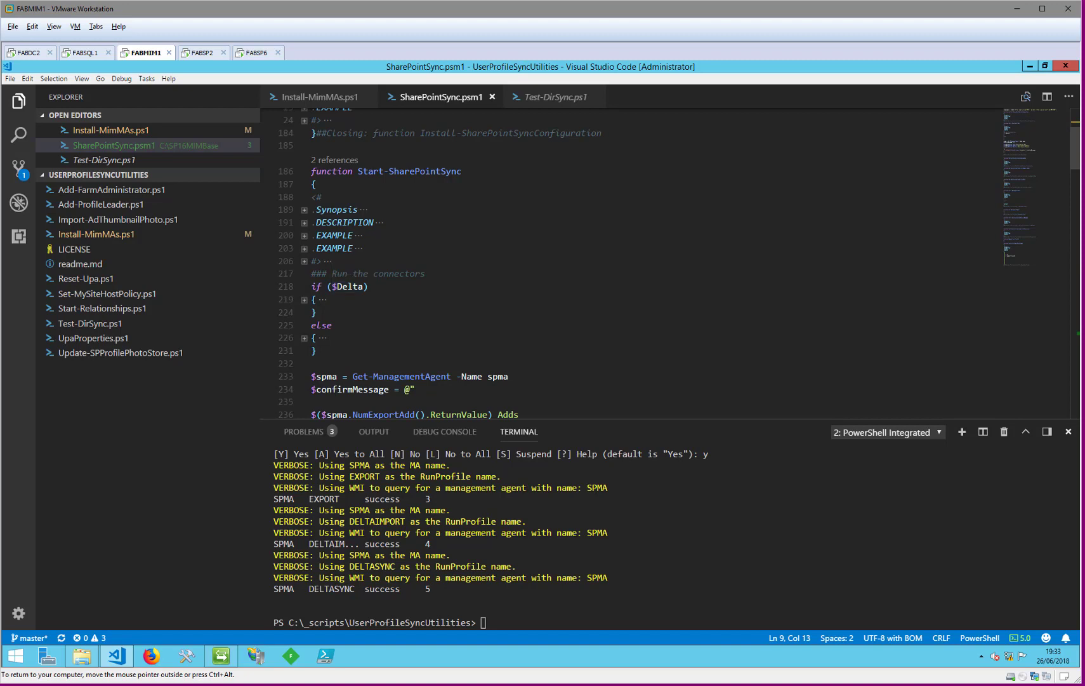
{"action": "left_click", "coordinate": [304, 299]}
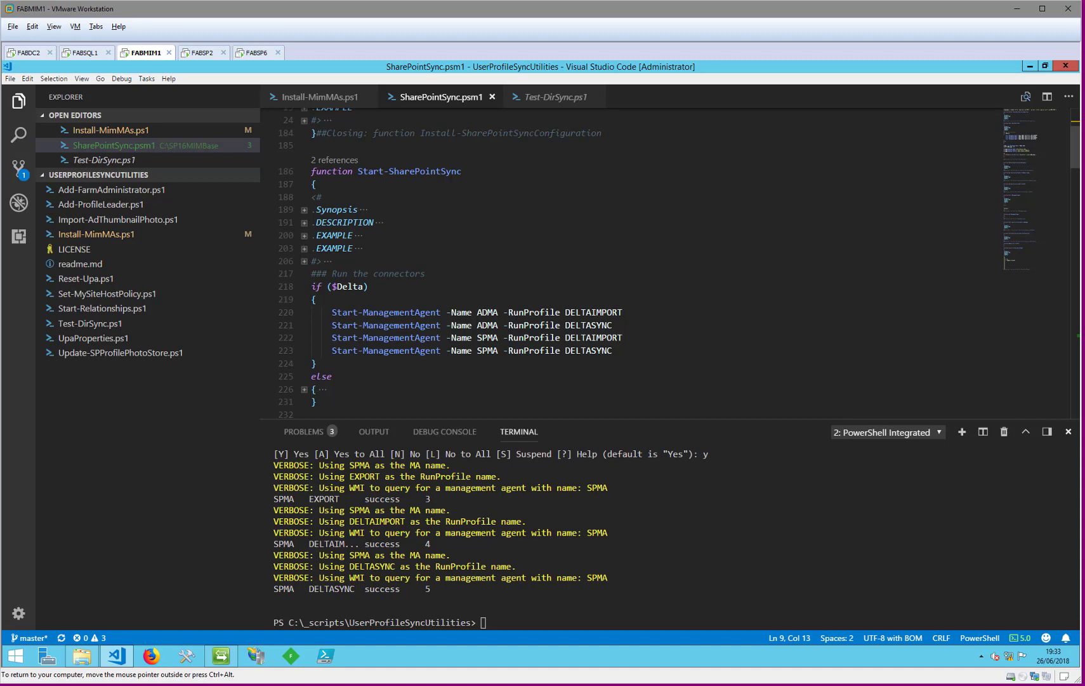
{"action": "scroll", "coordinate": [667, 263], "scroll_direction": "down", "scroll_amount": 2}
{"action": "left_click", "coordinate": [304, 322]}
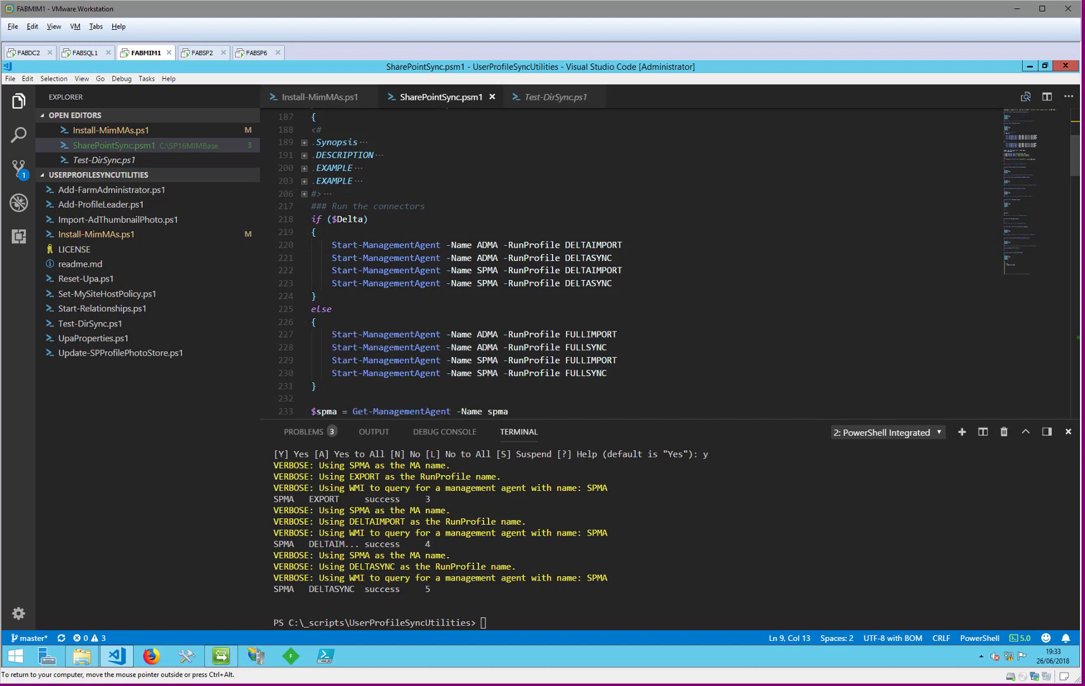
{"action": "scroll", "coordinate": [666, 262], "scroll_direction": "down", "scroll_amount": 2}
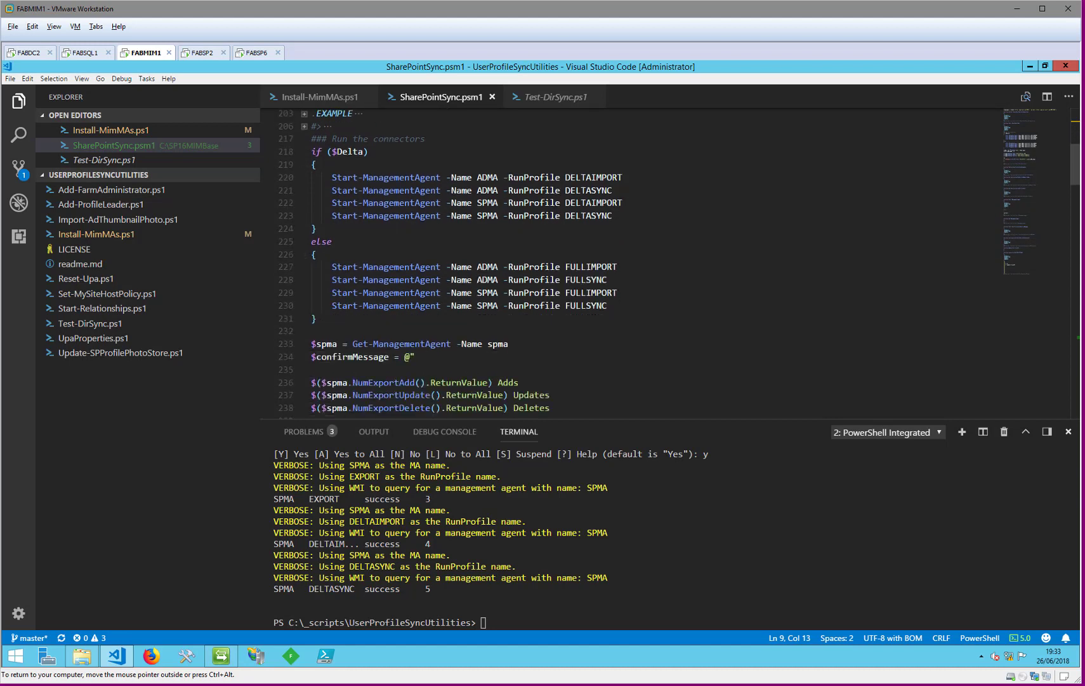
{"action": "scroll", "coordinate": [666, 262], "scroll_direction": "up", "scroll_amount": 4}
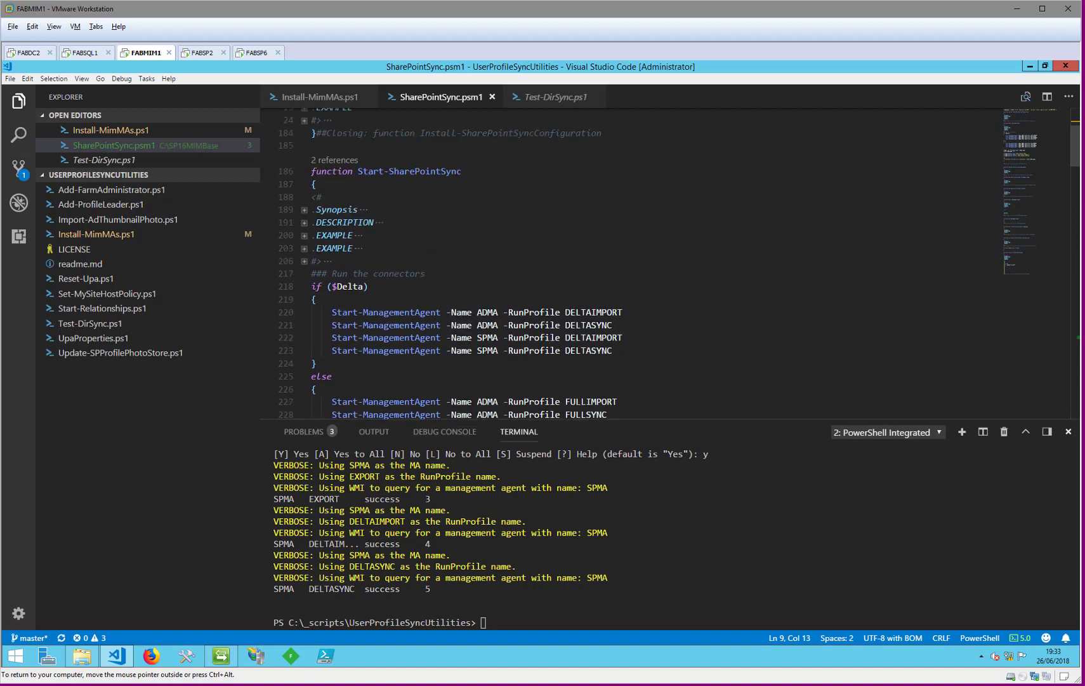
{"action": "left_click_drag", "start_coordinate": [441, 312], "coordinate": [328, 312]}
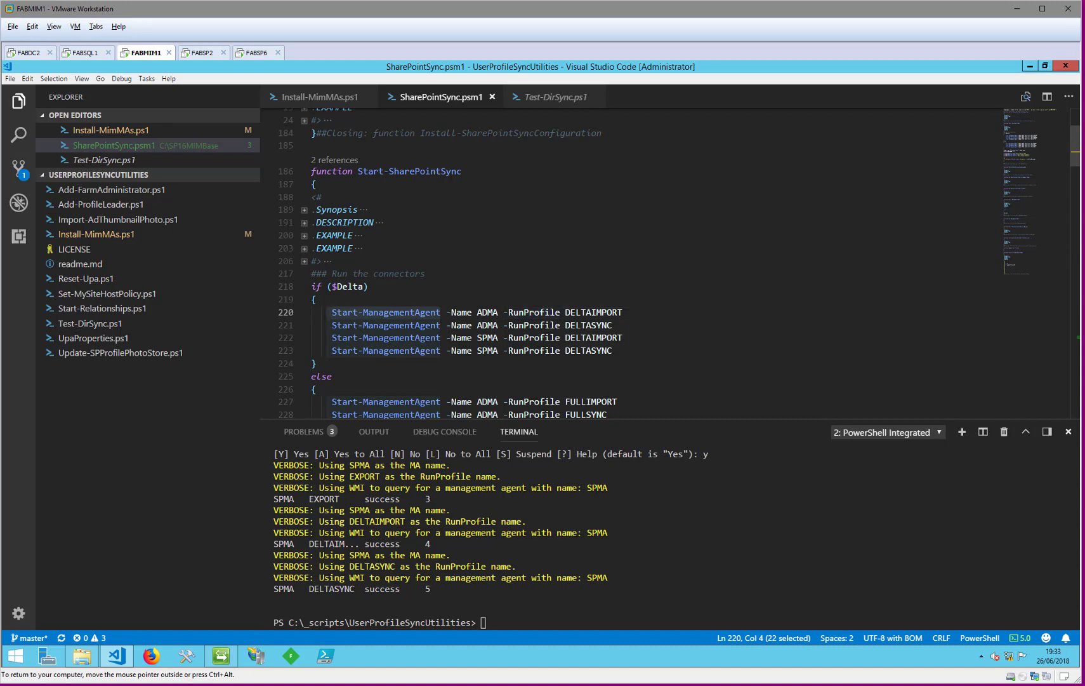
{"action": "left_click", "coordinate": [374, 274]}
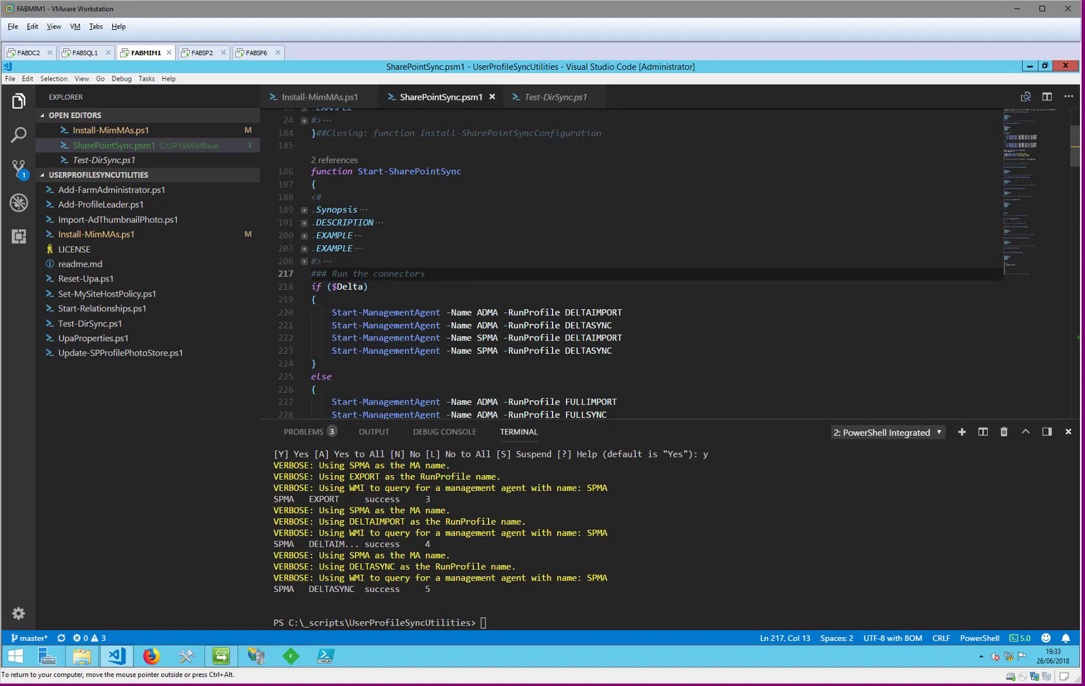
Fold the code blocks in SharePointSync.psm1 again and locate the Start-ManagementAgent function.
{"action": "scroll", "coordinate": [635, 263], "scroll_direction": "up", "scroll_amount": 2}
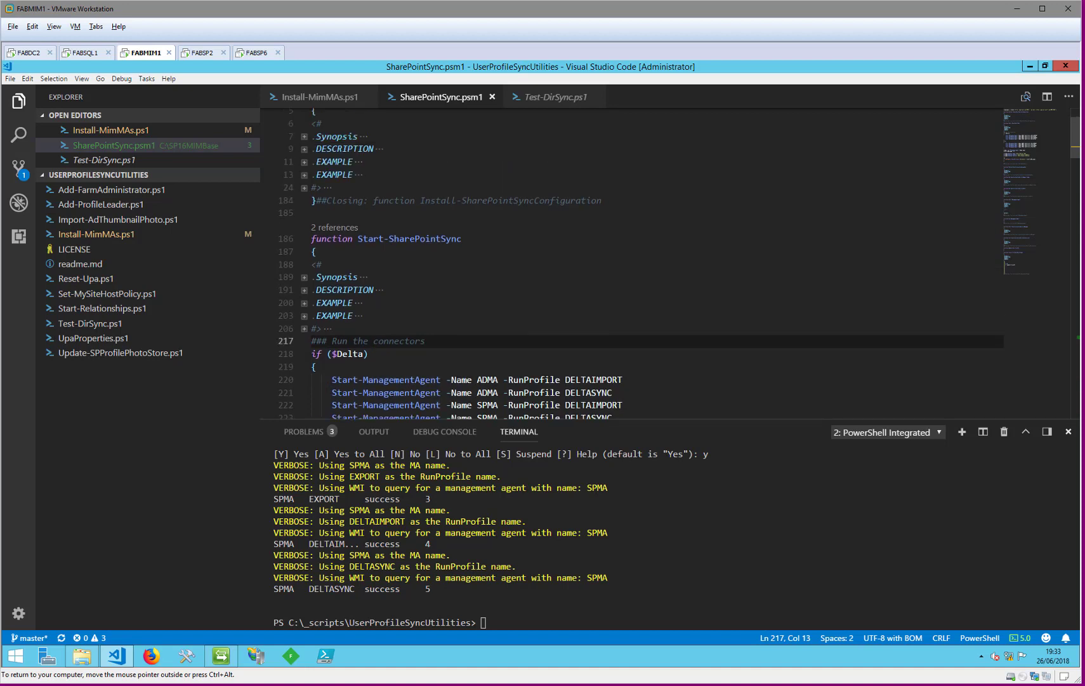
{"action": "key", "text": "ctrl+k"}
{"action": "key", "text": "ctrl+2"}
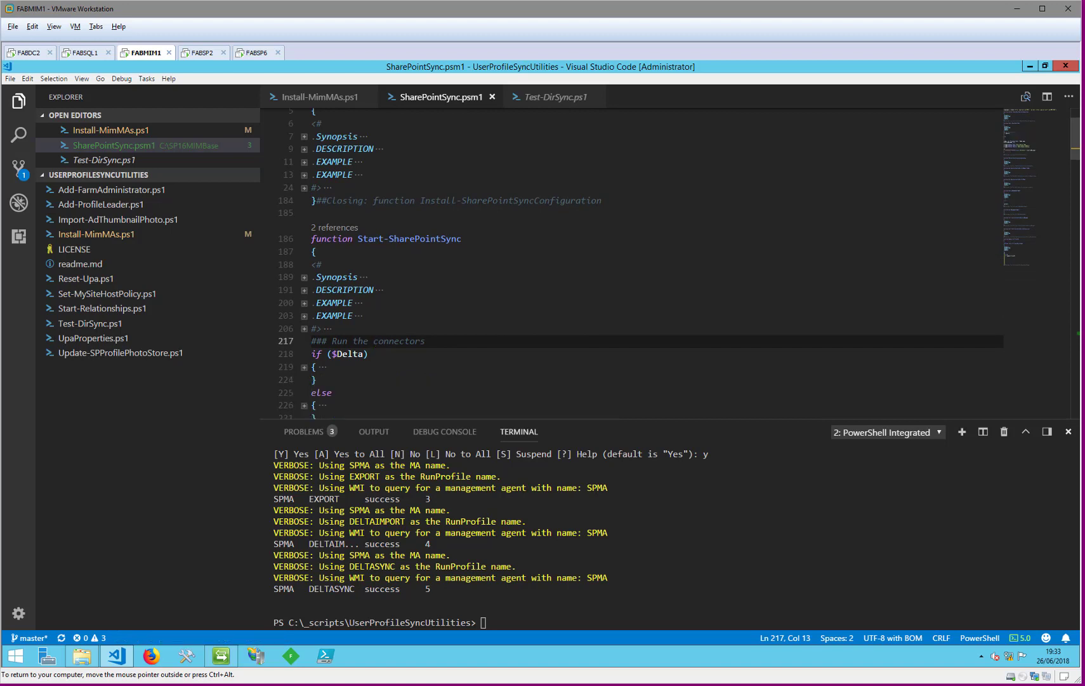
{"action": "scroll", "coordinate": [634, 263], "scroll_direction": "down", "scroll_amount": 6}
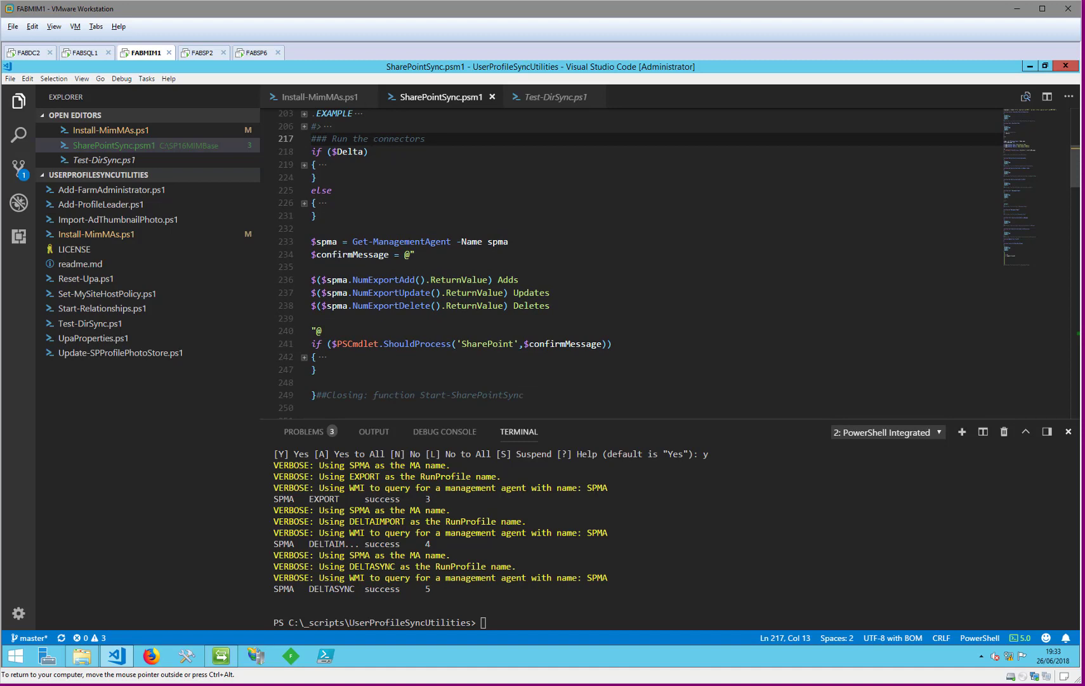
{"action": "scroll", "coordinate": [635, 263], "scroll_direction": "down", "scroll_amount": 2}
{"action": "scroll", "coordinate": [635, 264], "scroll_direction": "down", "scroll_amount": 9}
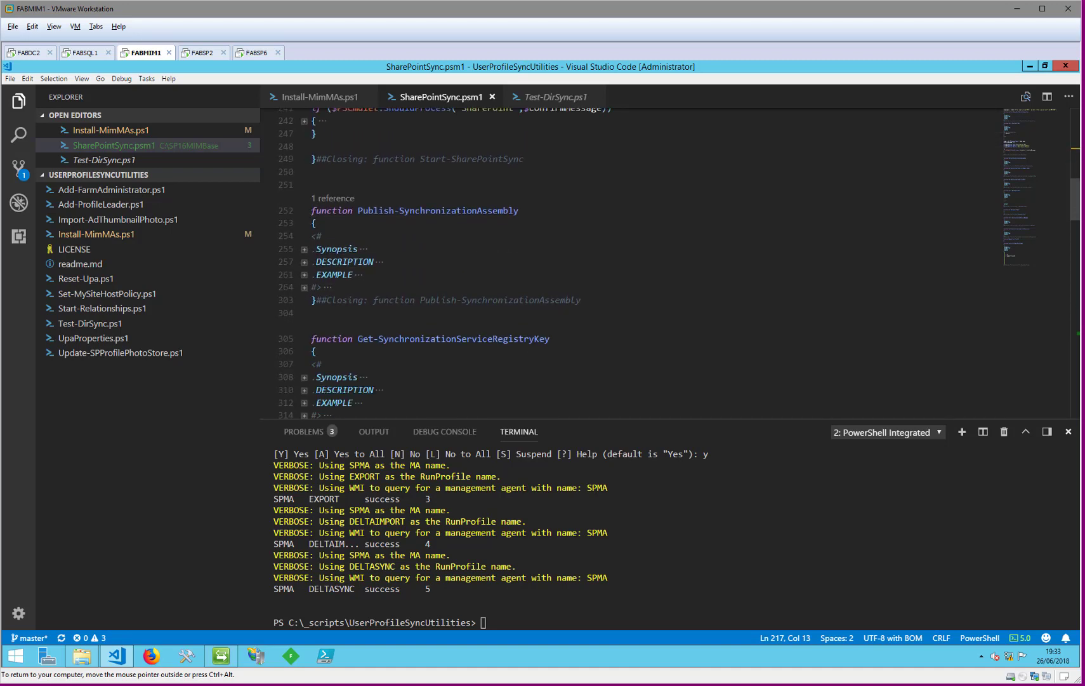
{"action": "scroll", "coordinate": [634, 263], "scroll_direction": "down", "scroll_amount": 7}
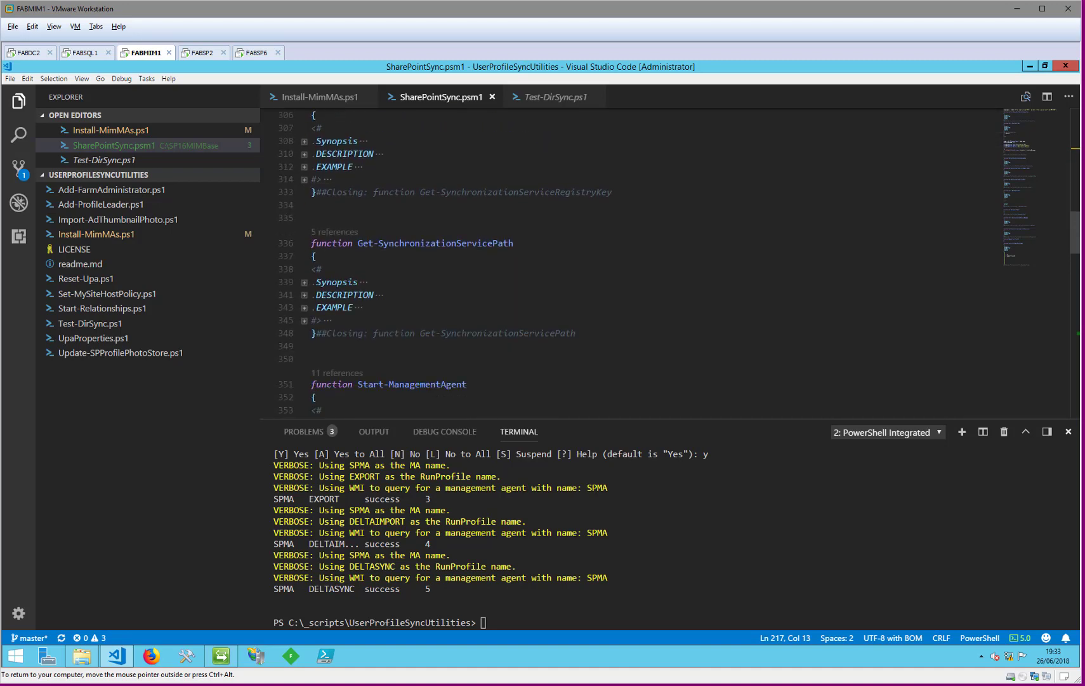
{"action": "scroll", "coordinate": [635, 264], "scroll_direction": "down", "scroll_amount": 2}
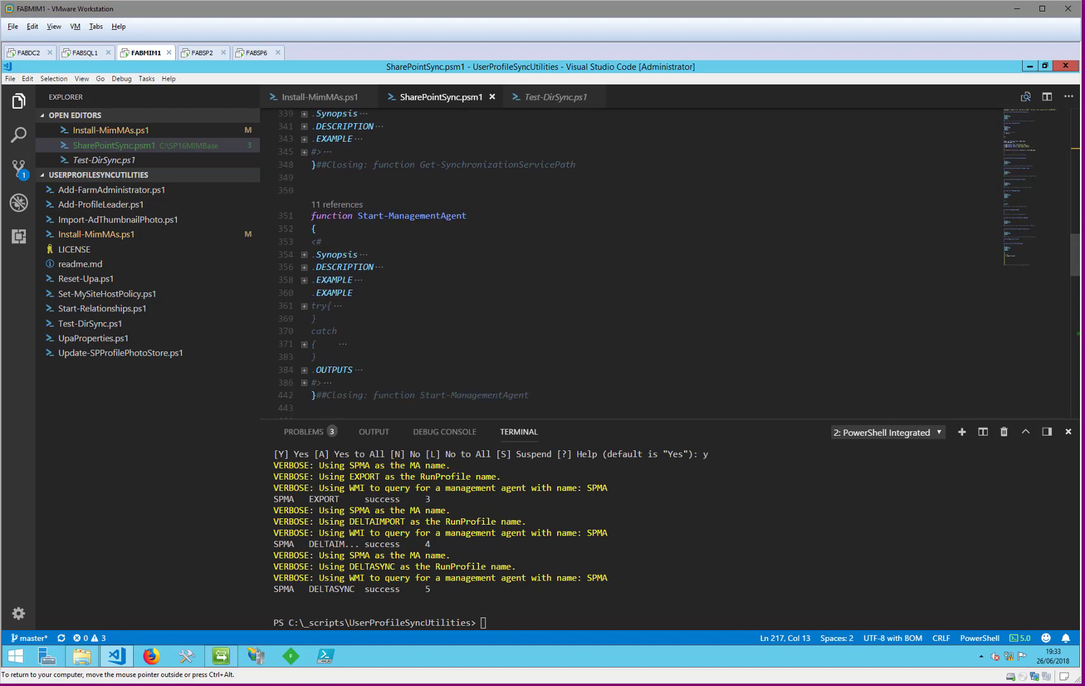
Expand the try and catch blocks in the second example of Start-ManagementAgent and examine the error handling.
{"action": "left_click", "coordinate": [304, 306]}
{"action": "scroll", "coordinate": [305, 306], "scroll_direction": "down", "scroll_amount": 3}
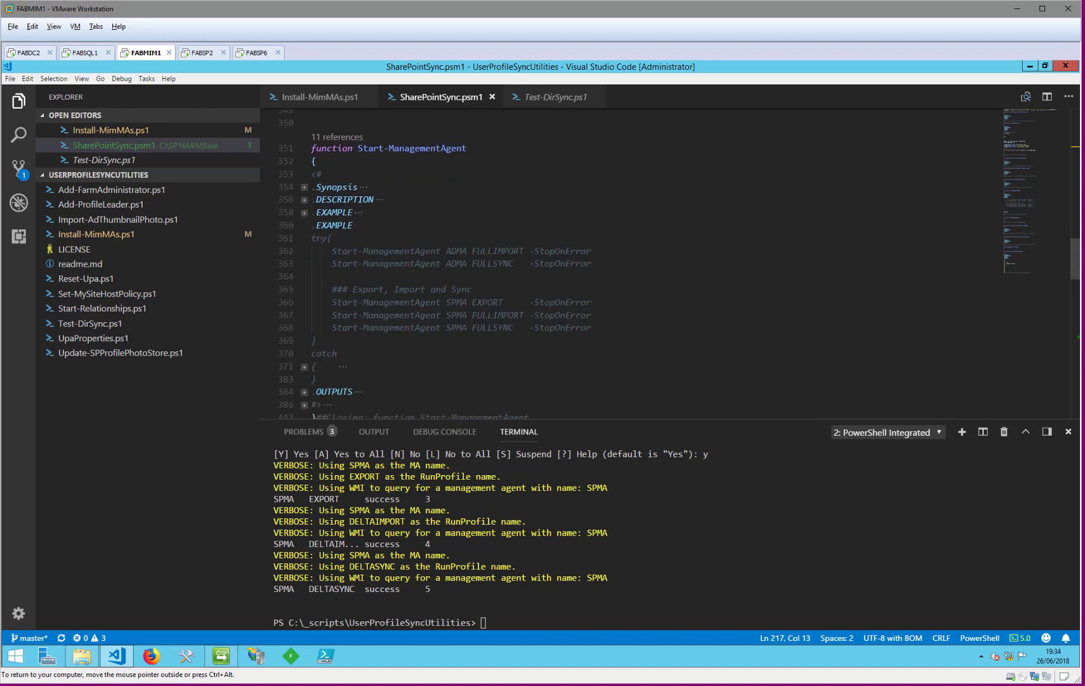
{"action": "left_click", "coordinate": [305, 333]}
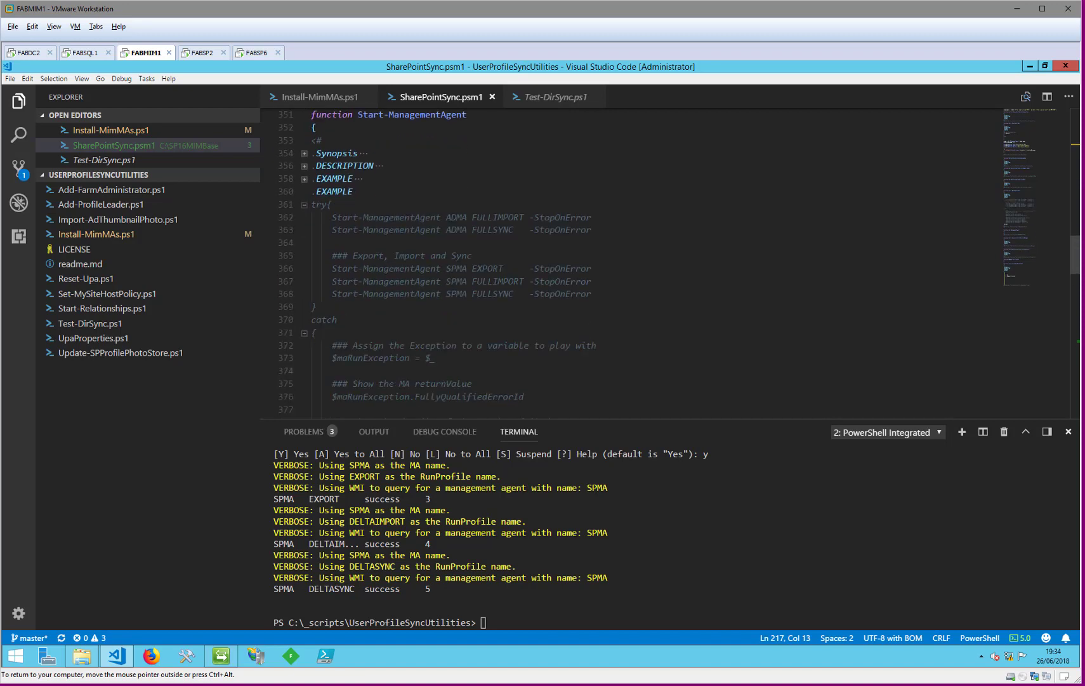
{"action": "scroll", "coordinate": [305, 333], "scroll_direction": "down", "scroll_amount": 3}
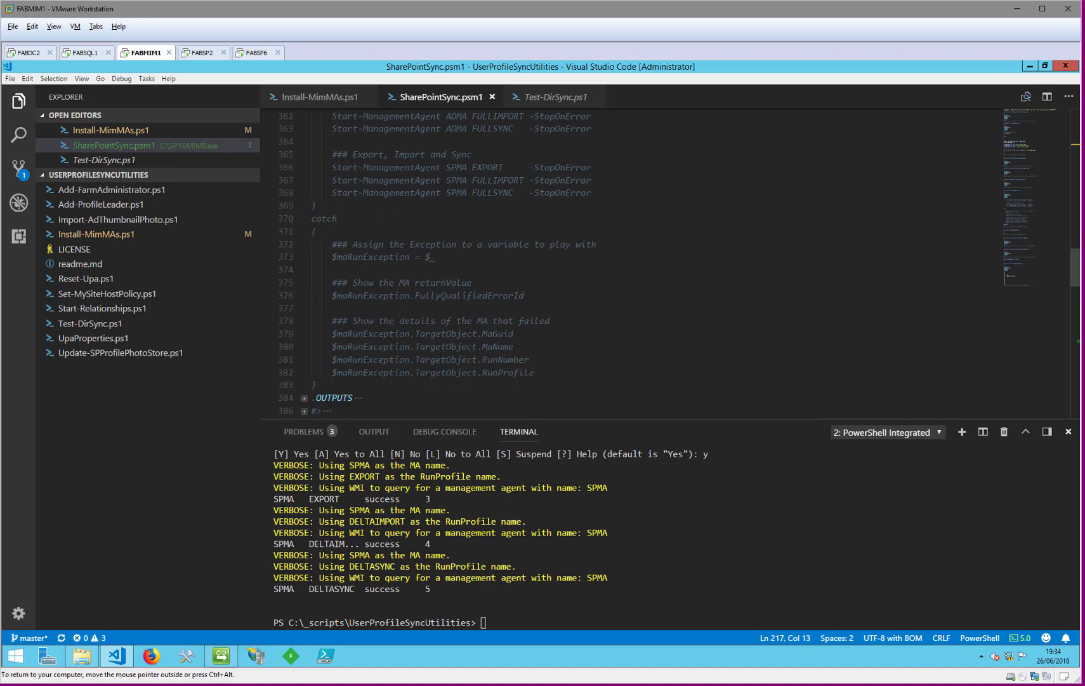
{"action": "left_click", "coordinate": [515, 300]}
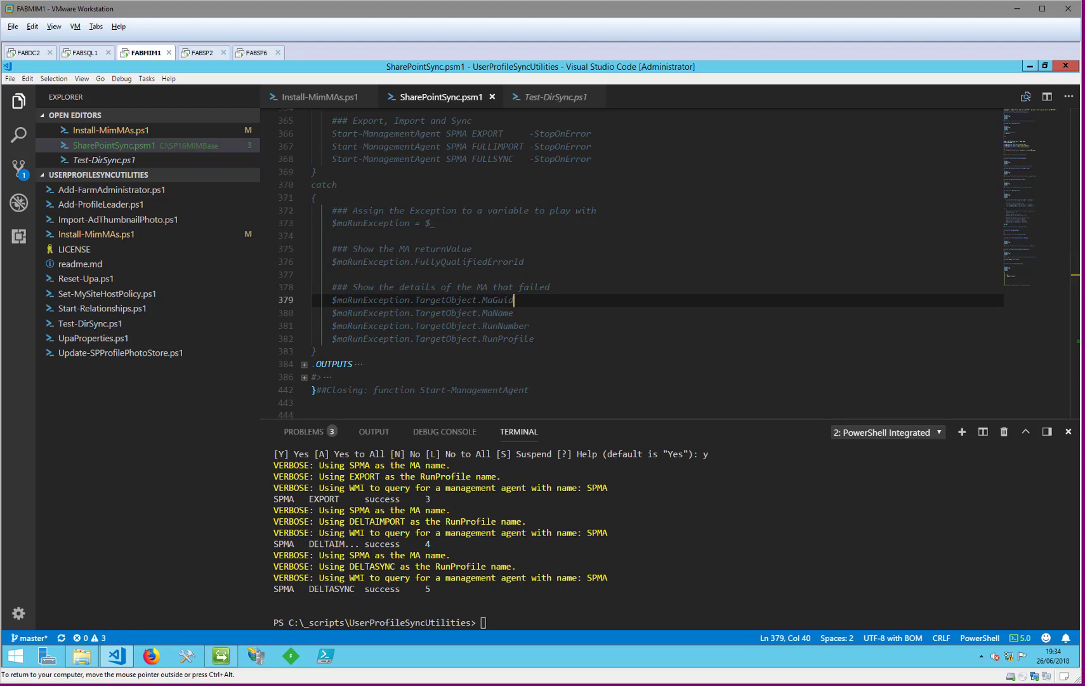
Switch to Synchronization Service Manager, move its window nearer the middle of the desktop, and review the management agent operations history.
{"action": "left_click", "coordinate": [1030, 66]}
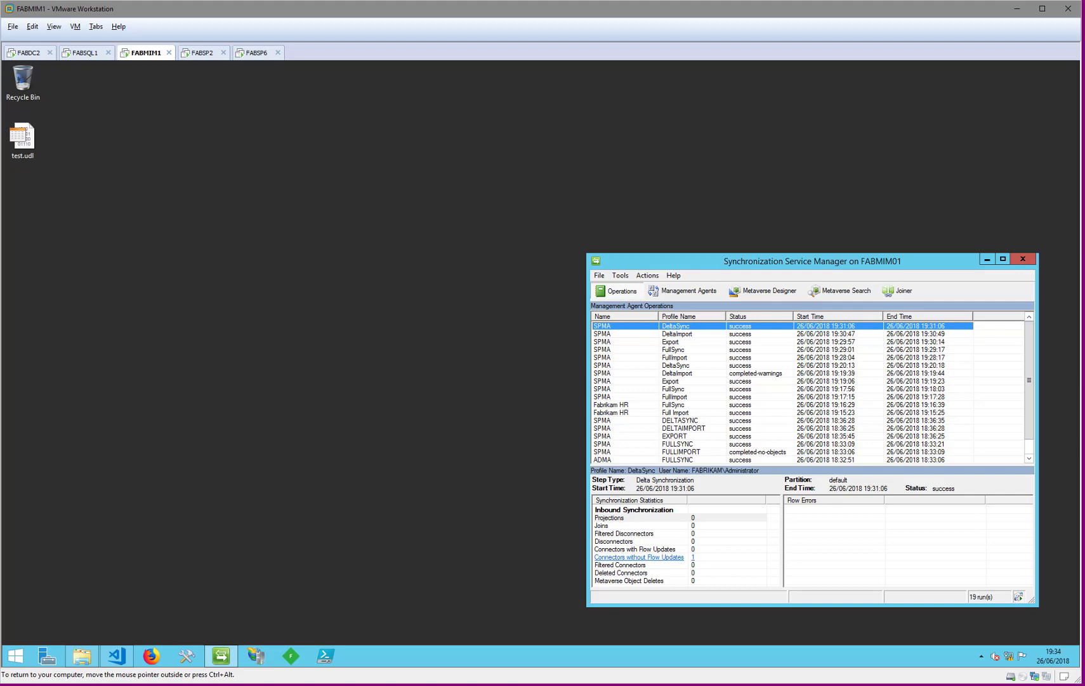
{"action": "left_click_drag", "start_coordinate": [947, 266], "coordinate": [702, 157]}
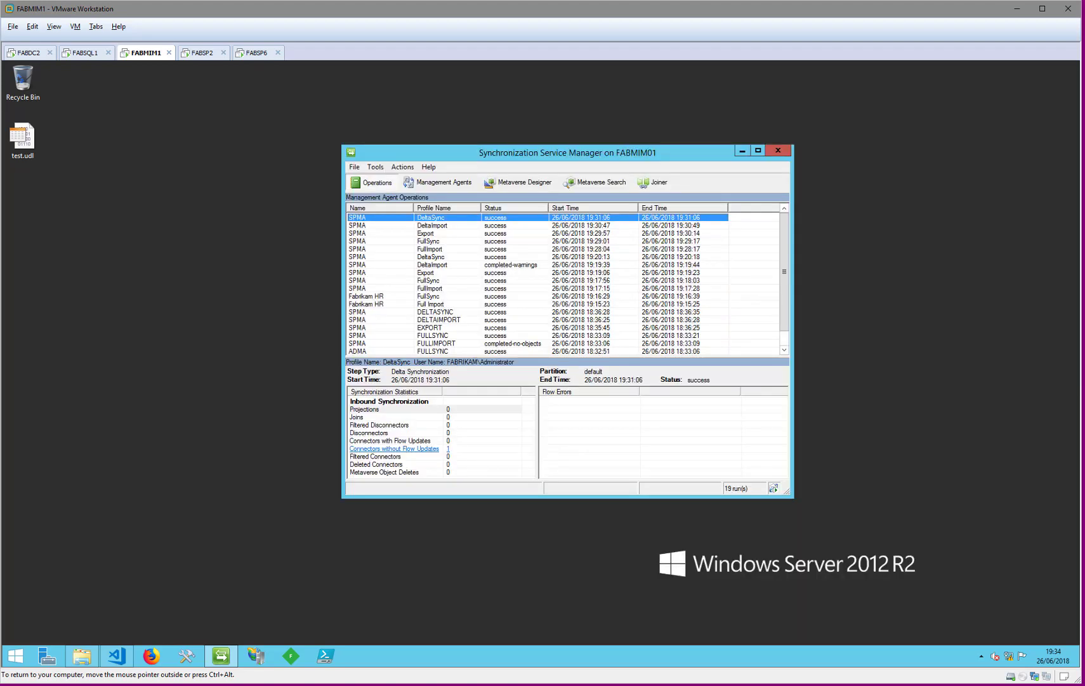
{"action": "scroll", "coordinate": [569, 283], "scroll_direction": "down", "scroll_amount": 1}
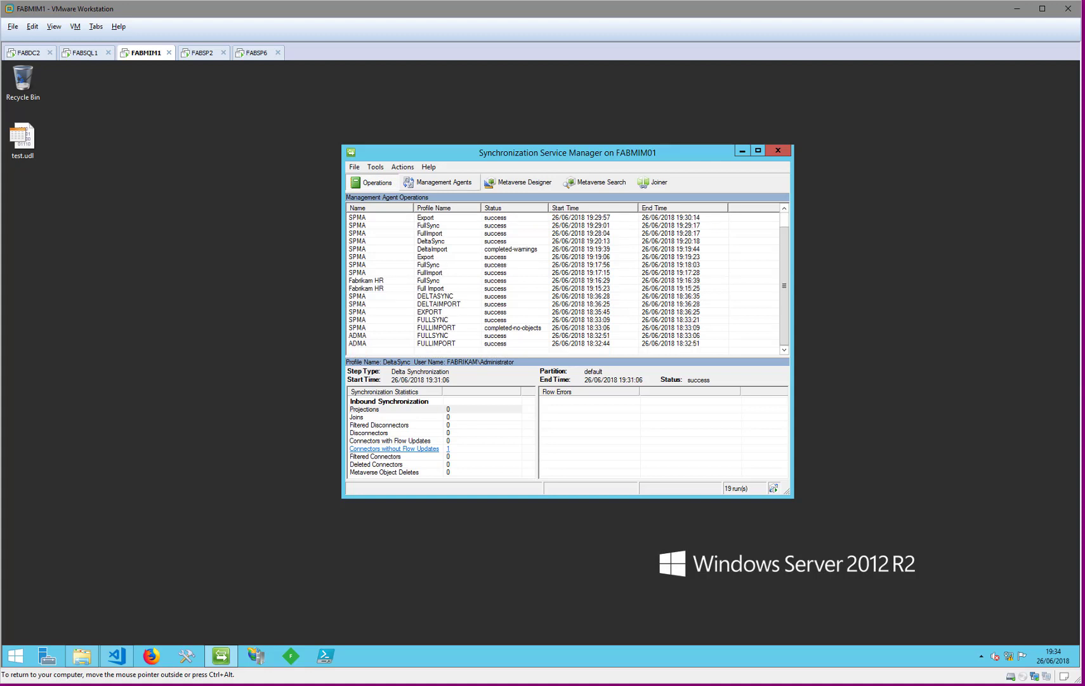
Search the connector space of the Fabrikam HR management agent and examine the first person object's attributes.
{"action": "left_click", "coordinate": [438, 182]}
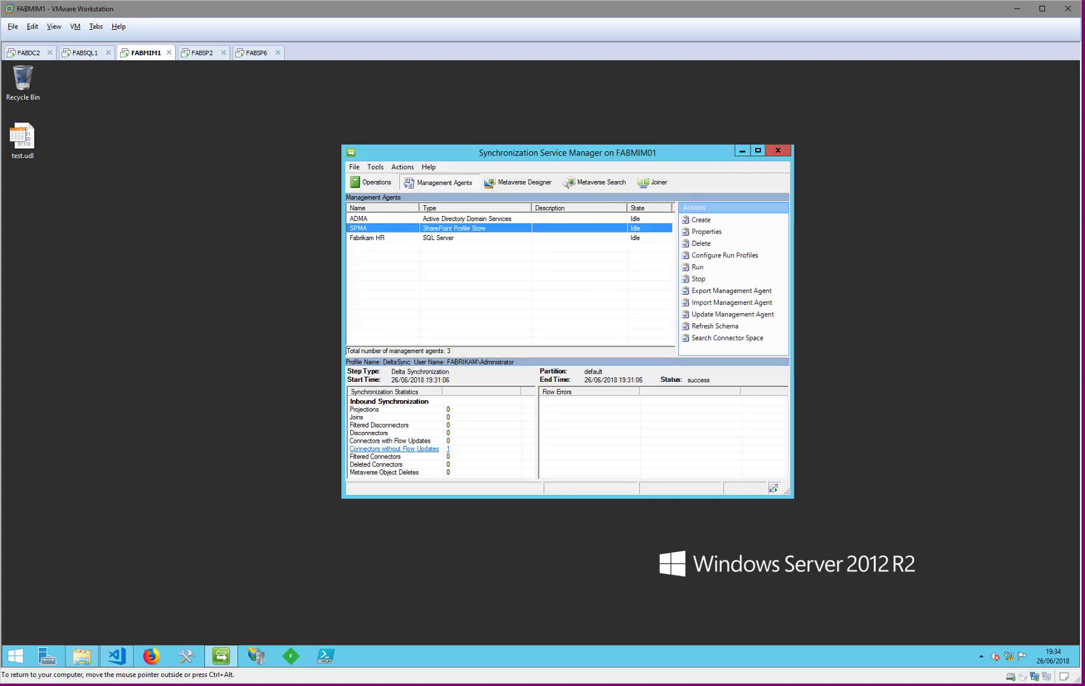
{"action": "right_click", "coordinate": [443, 228]}
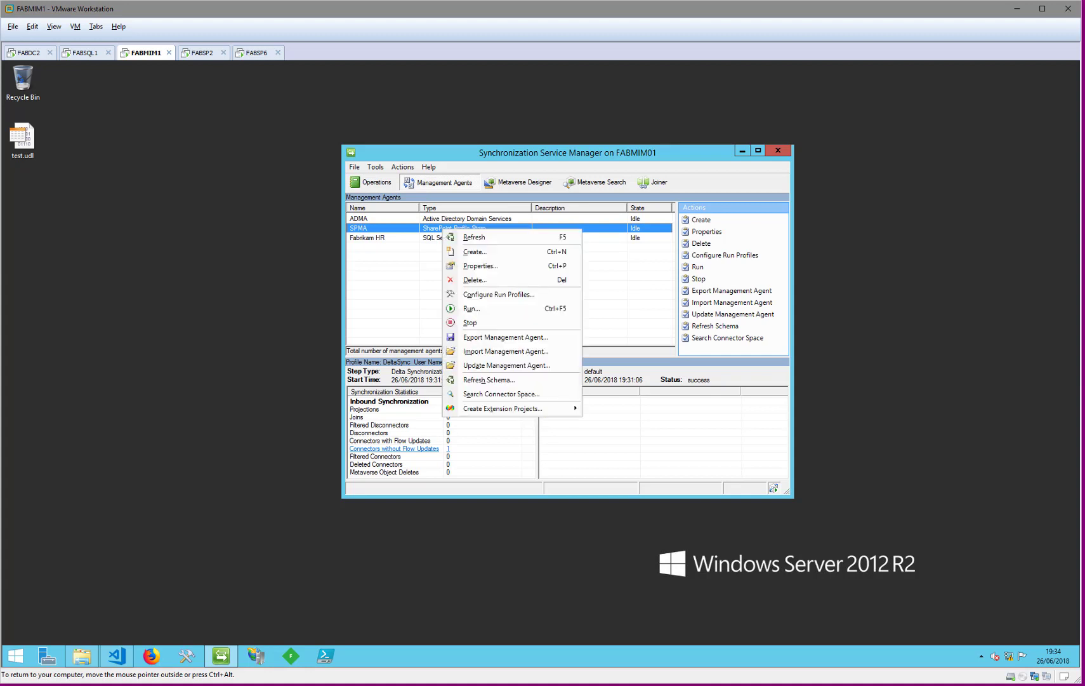
{"action": "left_click", "coordinate": [380, 238]}
{"action": "right_click", "coordinate": [430, 238]}
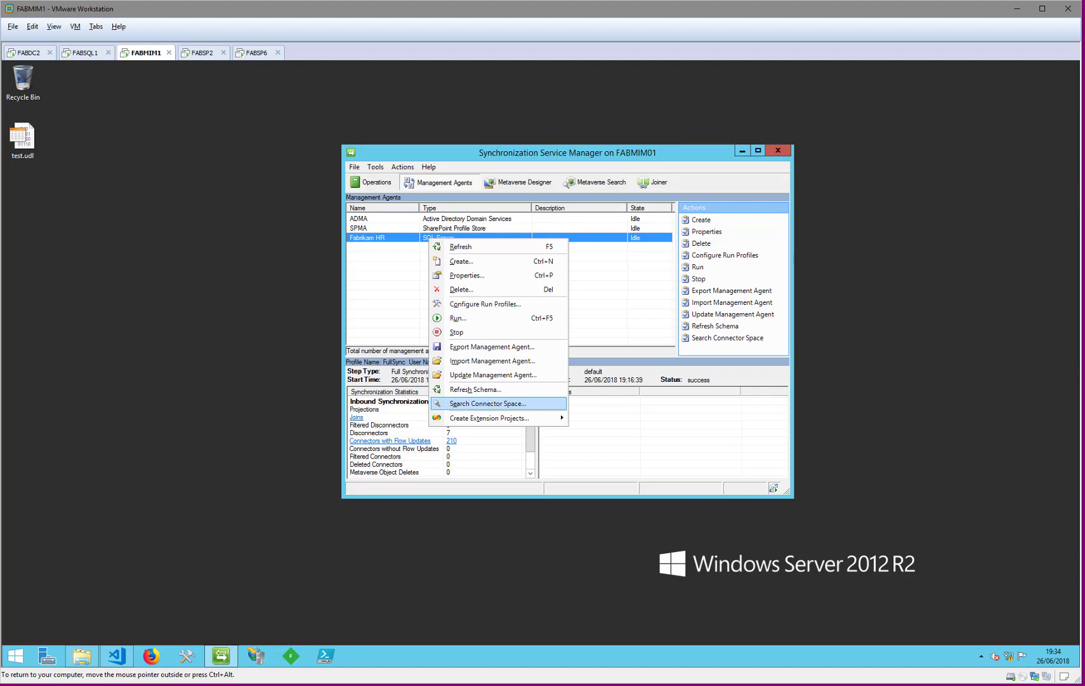
{"action": "left_click", "coordinate": [487, 403]}
{"action": "key", "text": "Return"}
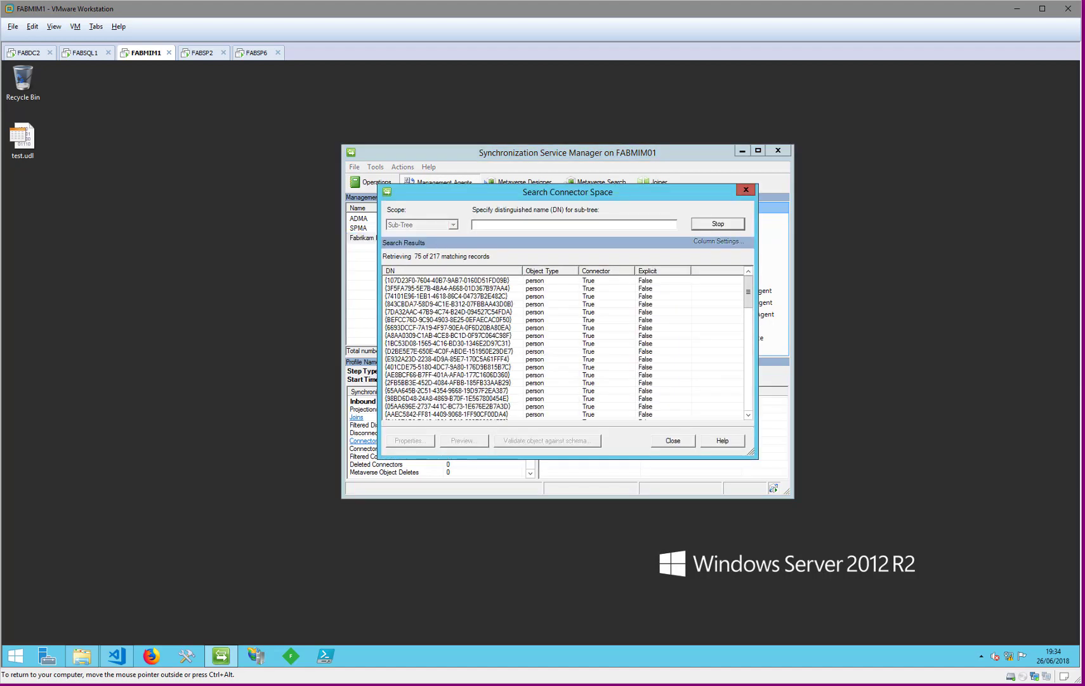
{"action": "key", "text": "Return"}
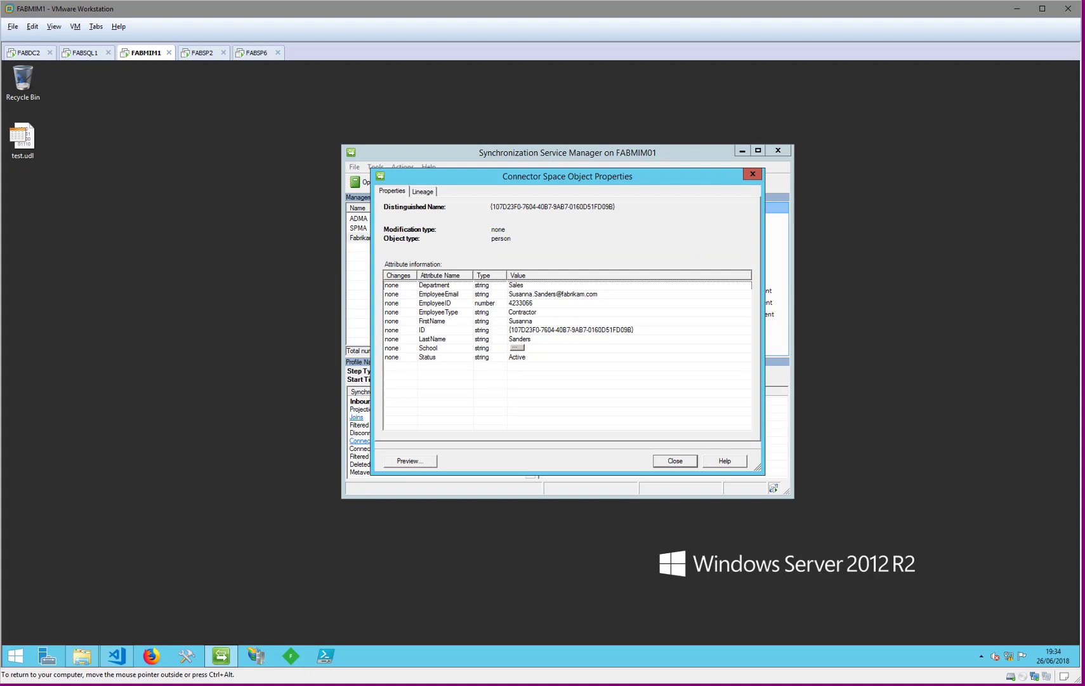
{"action": "key", "text": "Escape"}
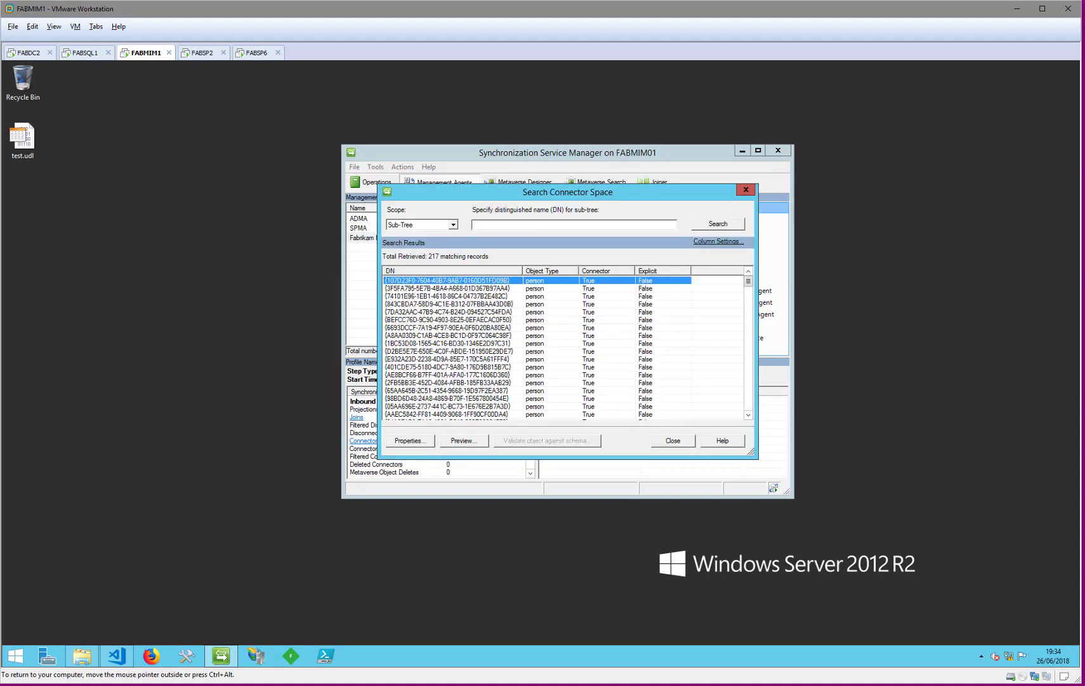
{"action": "key", "text": "Escape"}
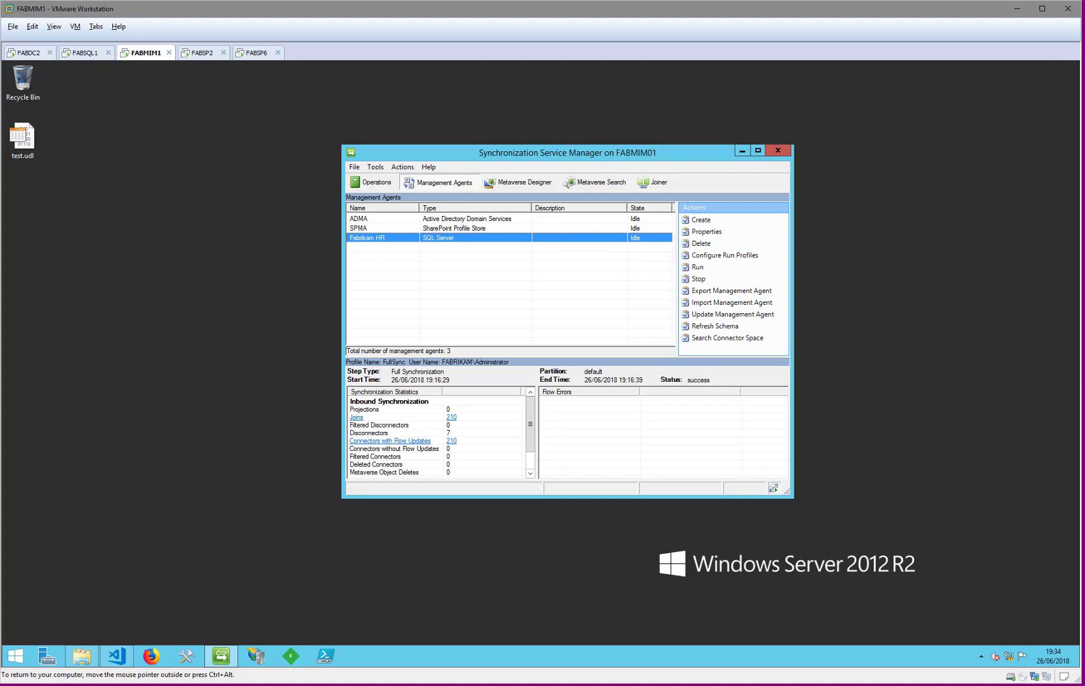
Examine the metaverse rules extension and provisioning settings in the Synchronization Service Manager options.
{"action": "left_click", "coordinate": [403, 167]}
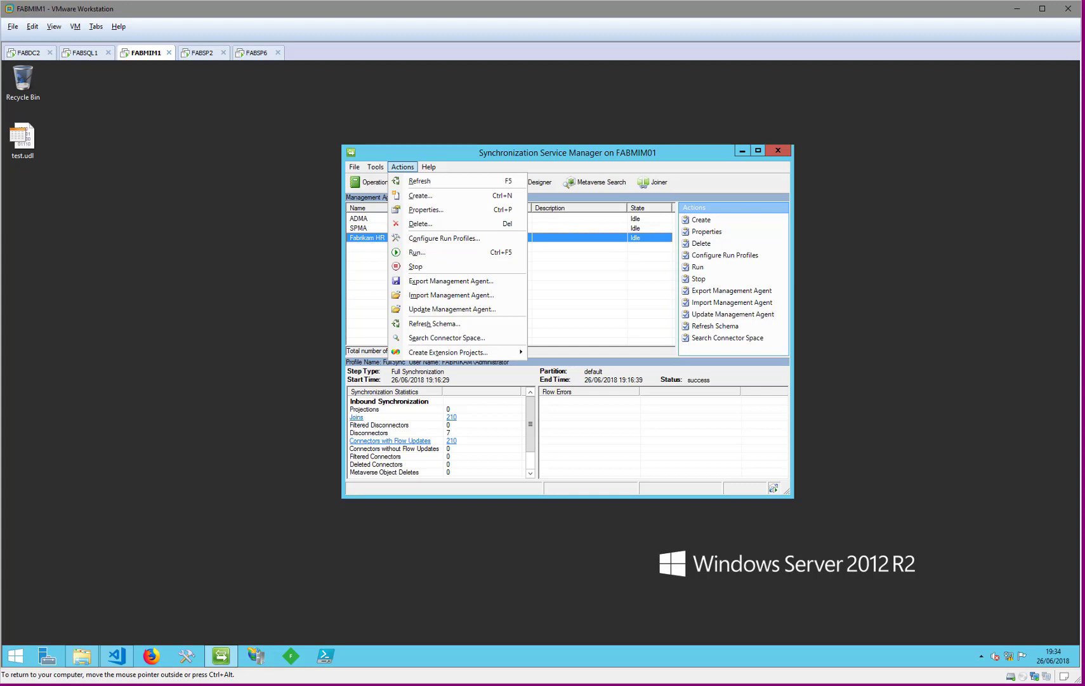
{"action": "mouse_move", "coordinate": [375, 167]}
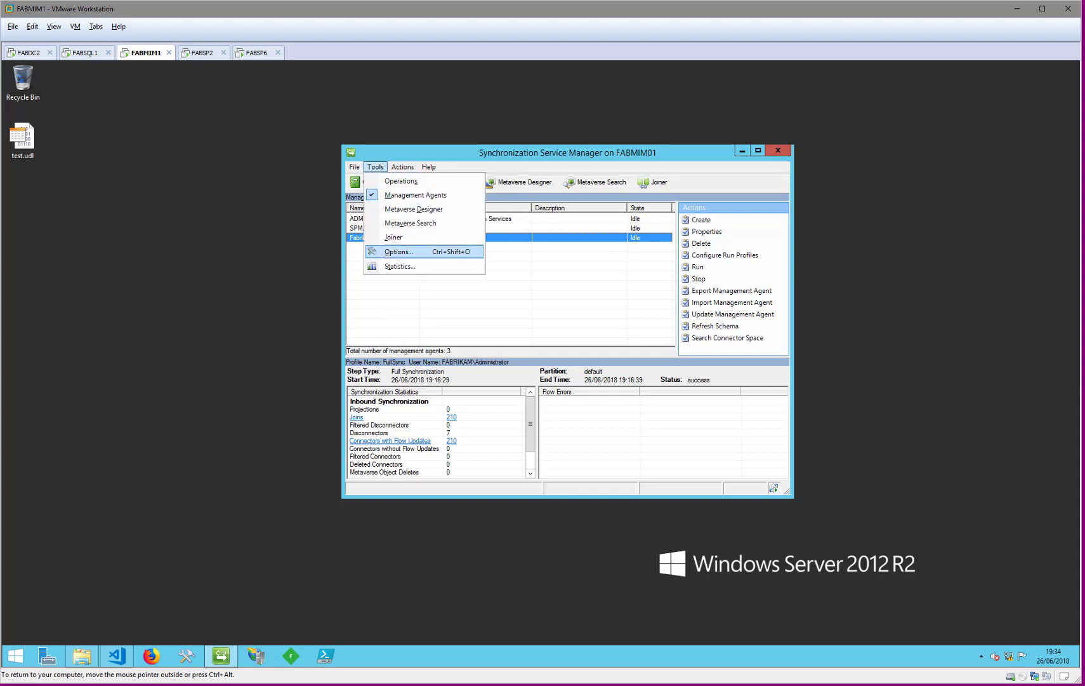
{"action": "left_click", "coordinate": [400, 252]}
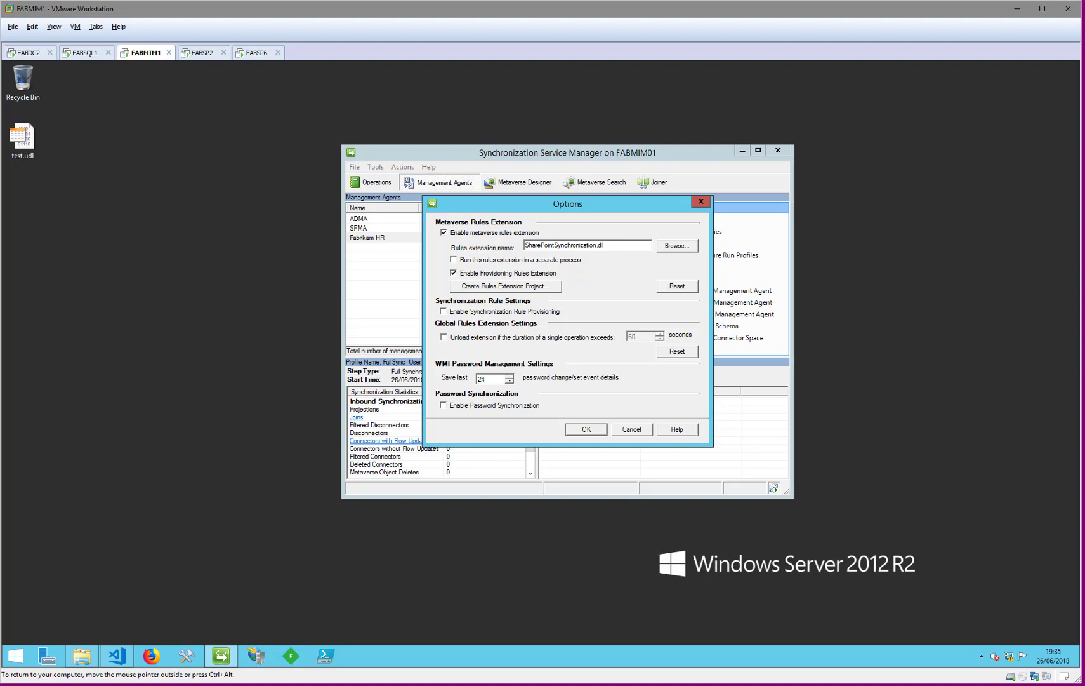
{"action": "left_click", "coordinate": [587, 429]}
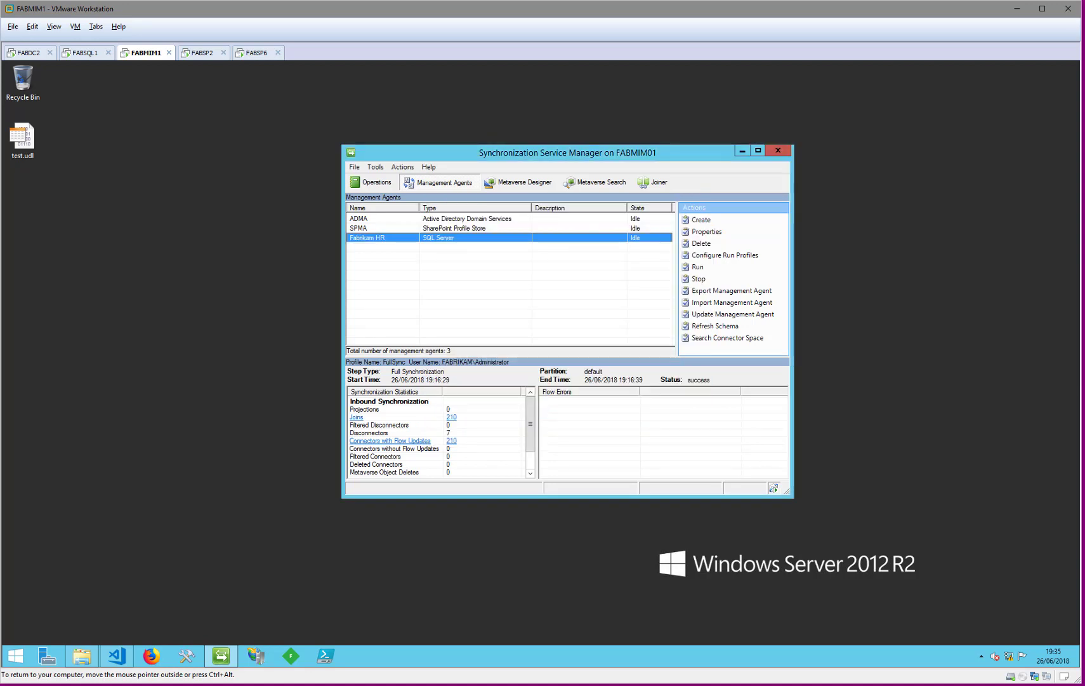
Export the ADMA management agent's configuration to the Desktop as a file named ADMA.
{"action": "left_click_drag", "start_coordinate": [539, 153], "coordinate": [439, 140]}
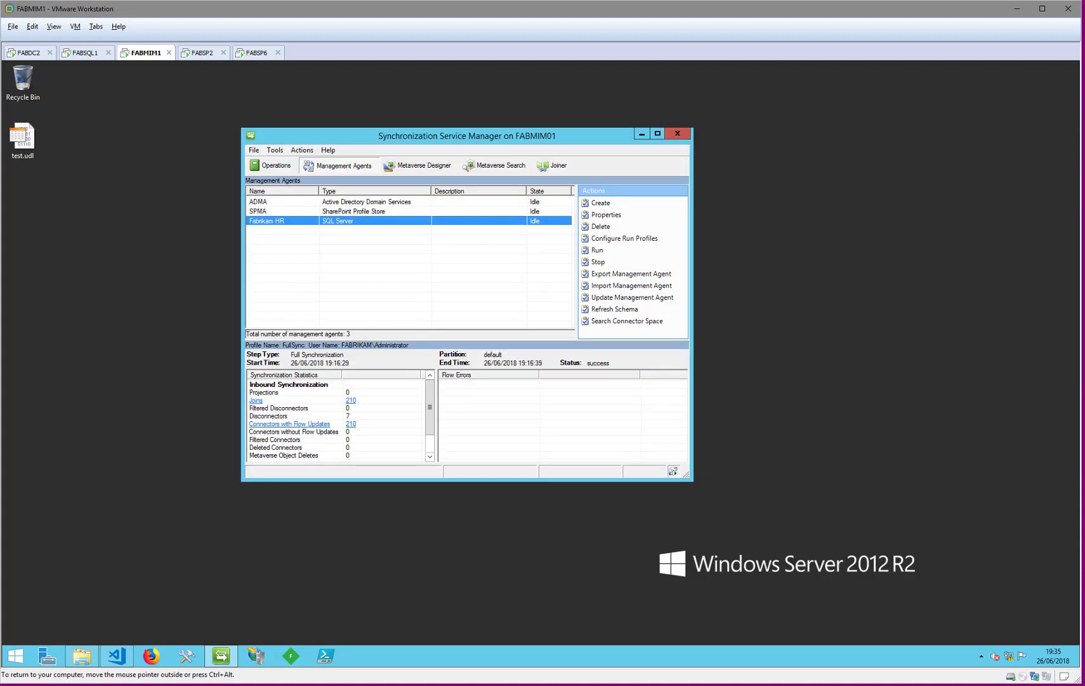
{"action": "left_click", "coordinate": [259, 202]}
{"action": "right_click", "coordinate": [260, 203]}
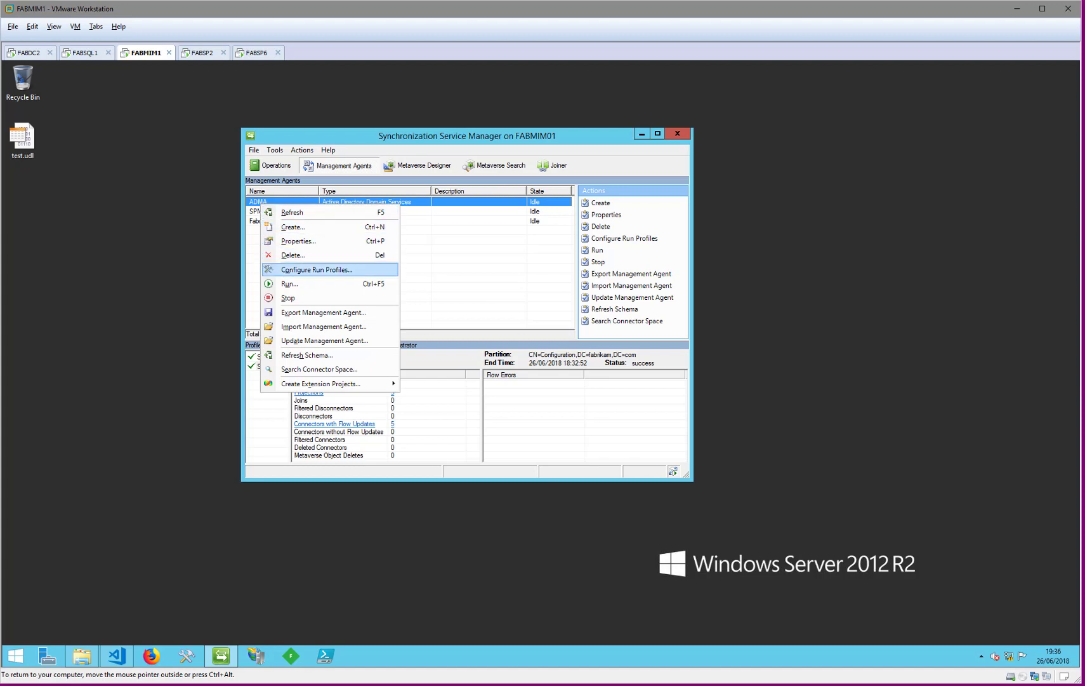
{"action": "left_click", "coordinate": [324, 313]}
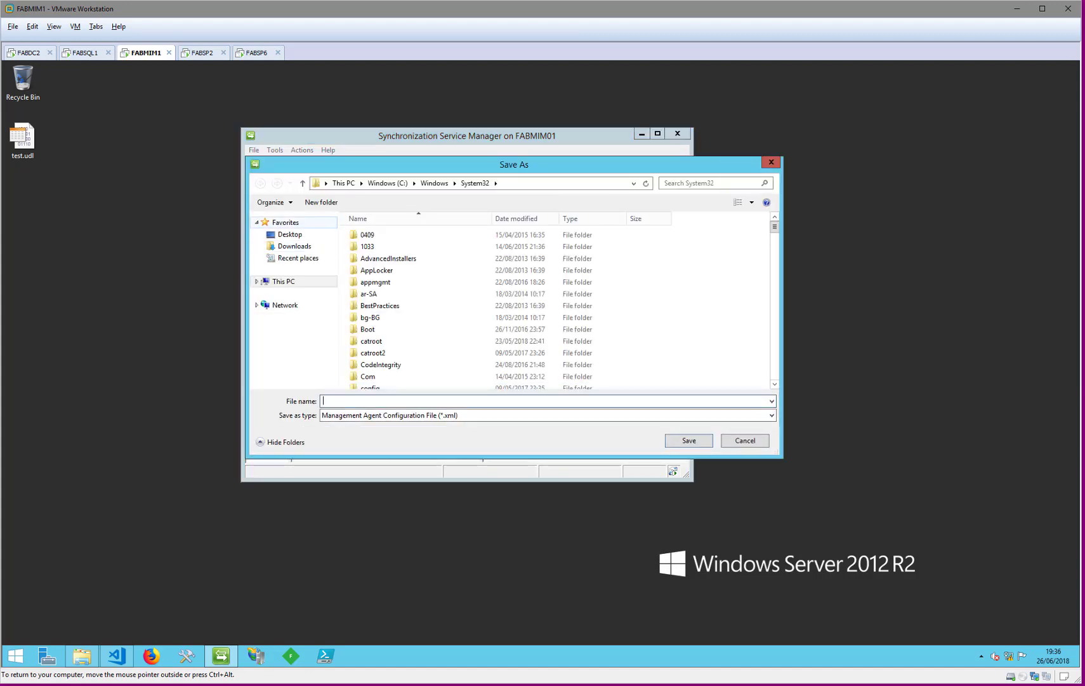
{"action": "left_click", "coordinate": [290, 234]}
{"action": "left_click", "coordinate": [374, 401]}
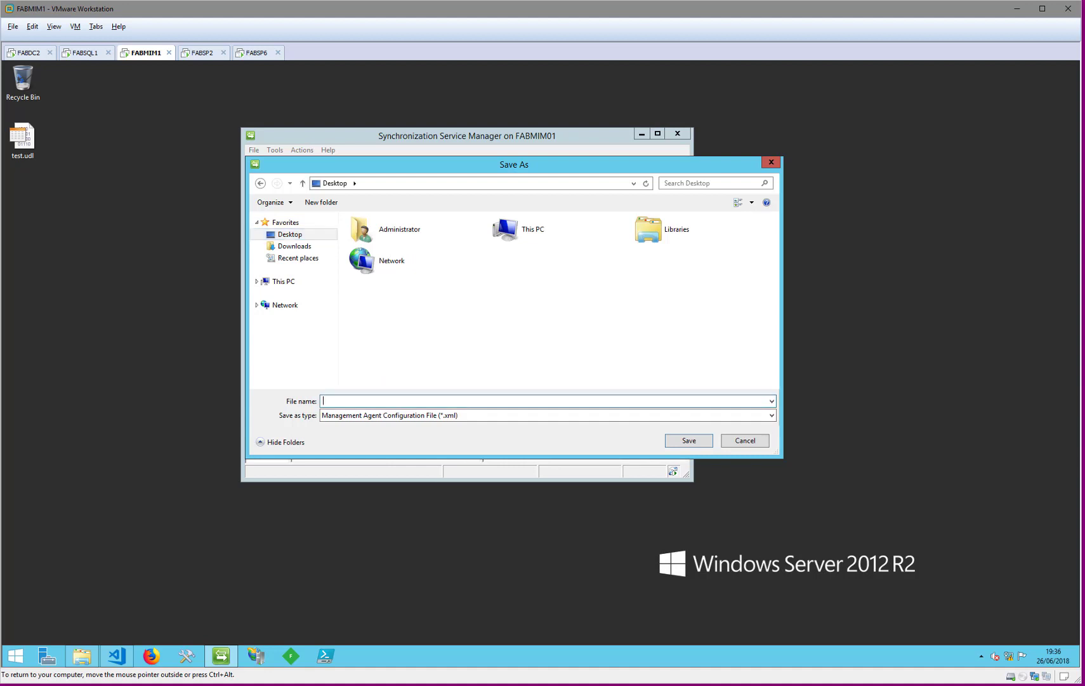
{"action": "type", "text": "ADMA"}
{"action": "key", "text": "Return"}
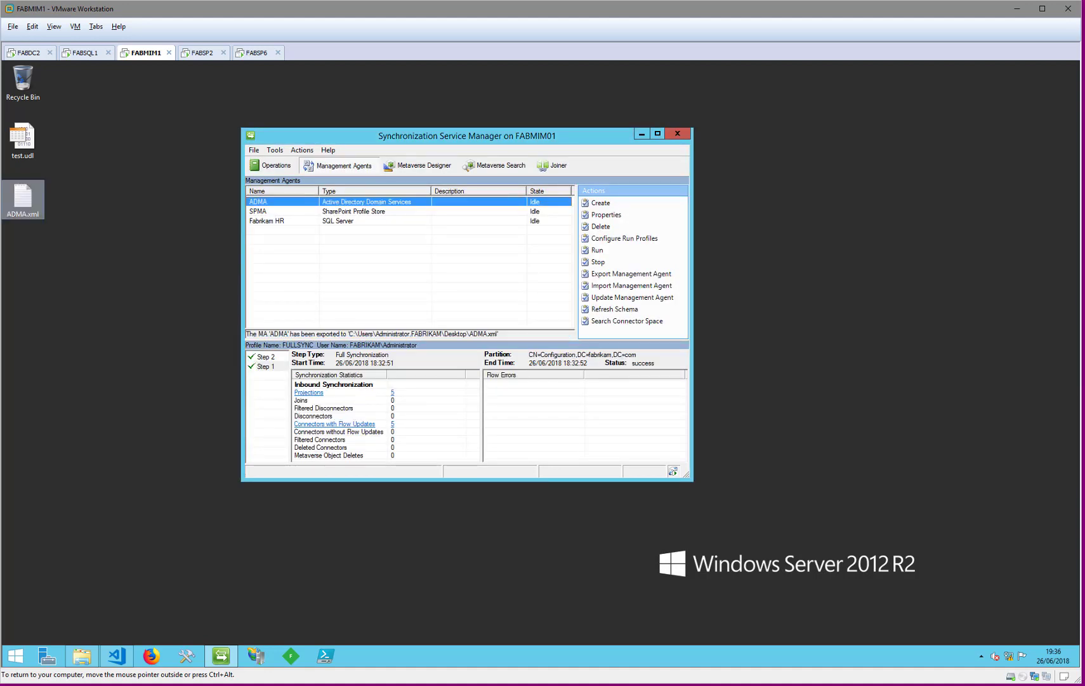
Open the exported ADMA.xml file from the desktop, examine its schema attribute definitions, and close it.
{"action": "left_click", "coordinate": [23, 198]}
{"action": "double_click", "coordinate": [22, 198]}
{"action": "left_click", "coordinate": [495, 297]}
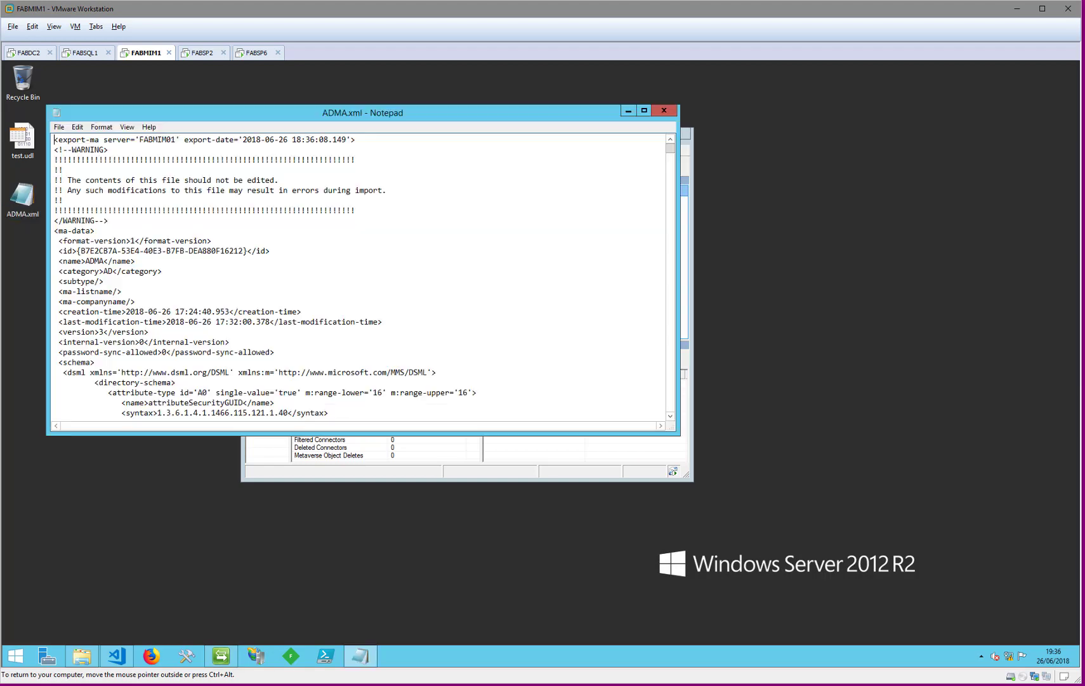
{"action": "scroll", "coordinate": [358, 276], "scroll_direction": "down", "scroll_amount": 20}
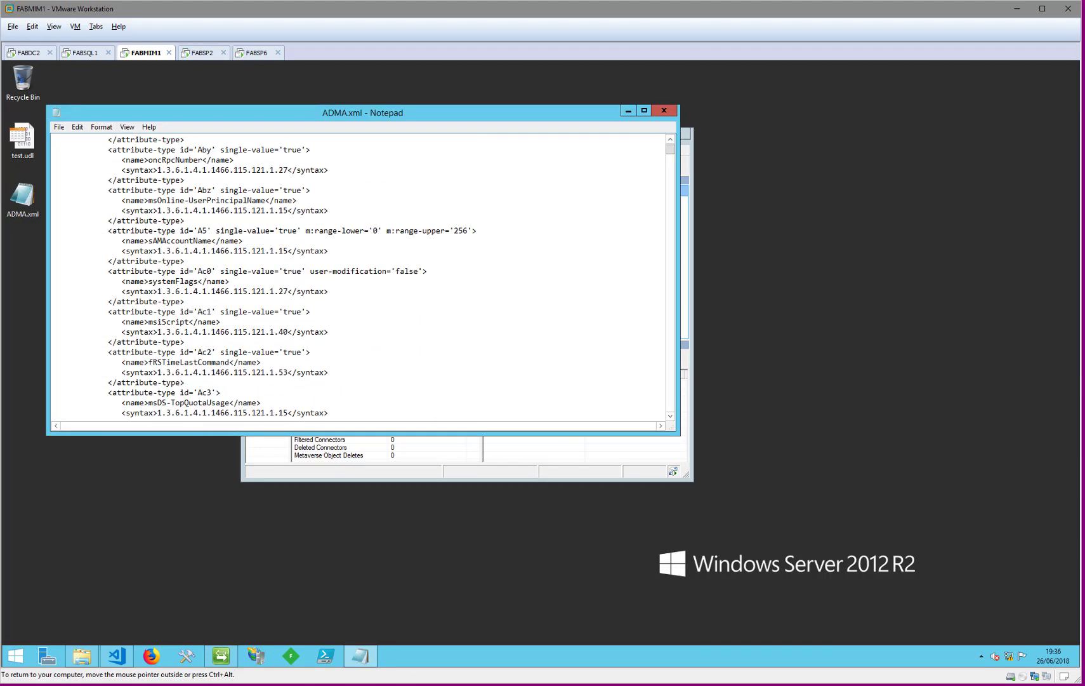
{"action": "left_click", "coordinate": [664, 111]}
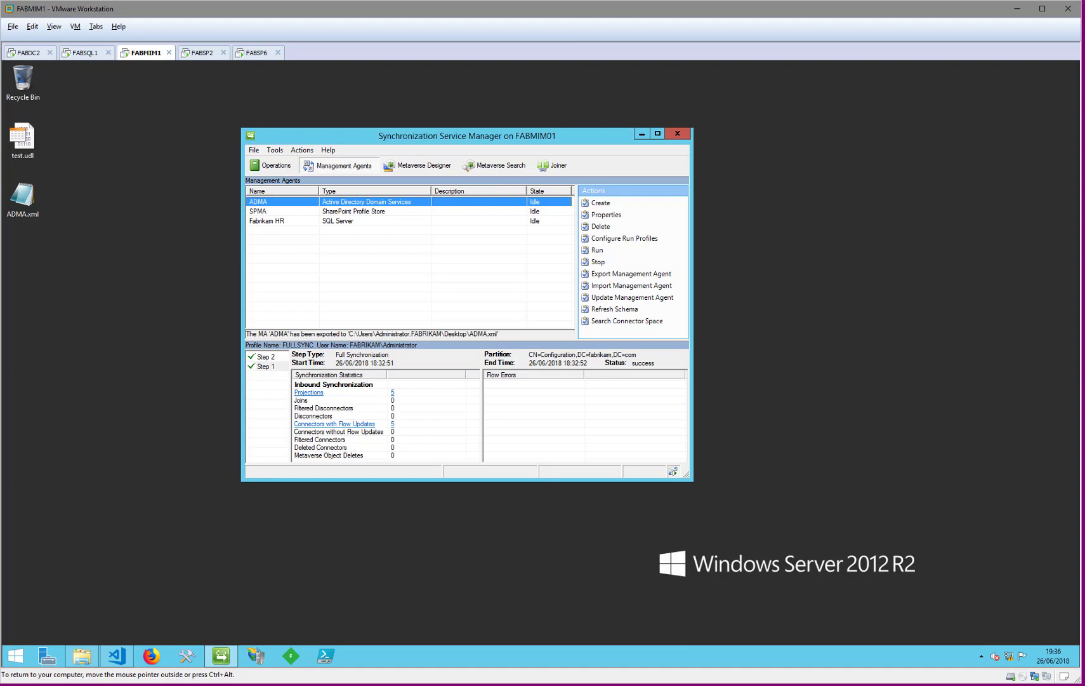
Switch to the FABSP2 virtual machine and check the current crawl status of the Local SharePoint sites content source.
{"action": "left_click", "coordinate": [200, 53]}
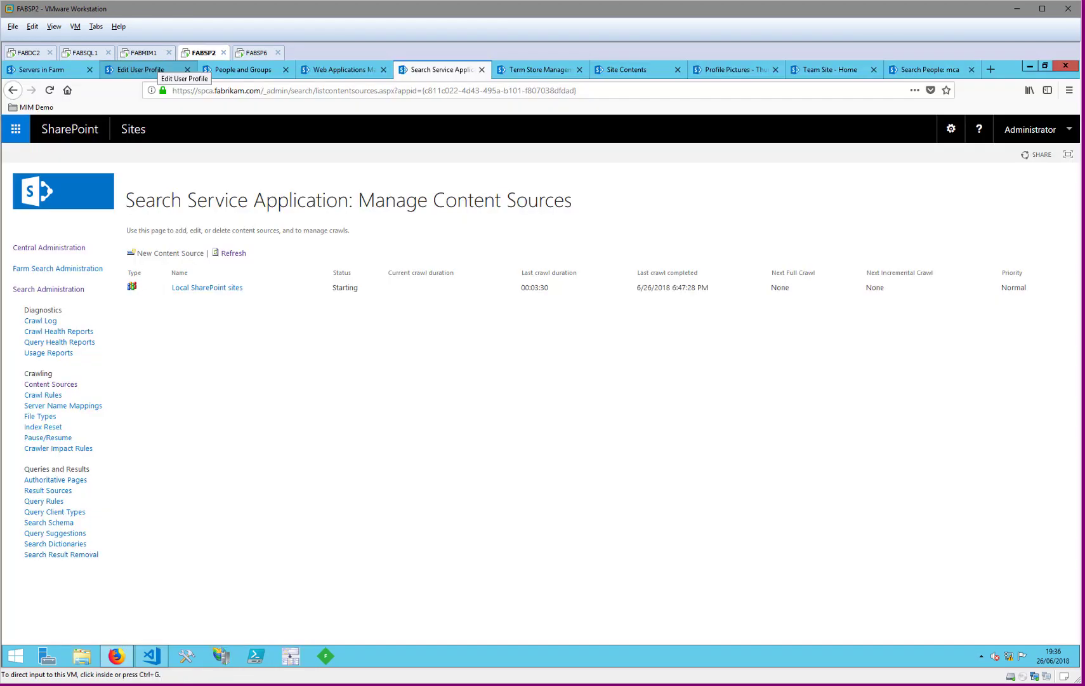
{"action": "key", "text": "F5"}
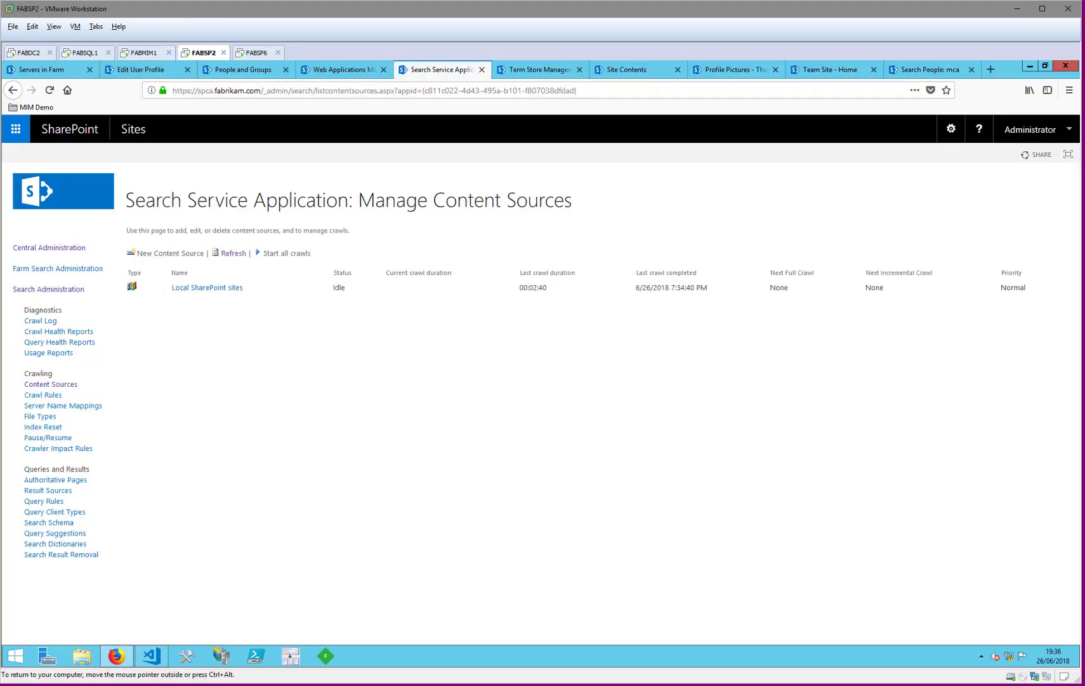
{"action": "key", "text": "F5"}
Rerun the intranet search for "mca", check it across everything, and return to the People results.
{"action": "left_click", "coordinate": [930, 70]}
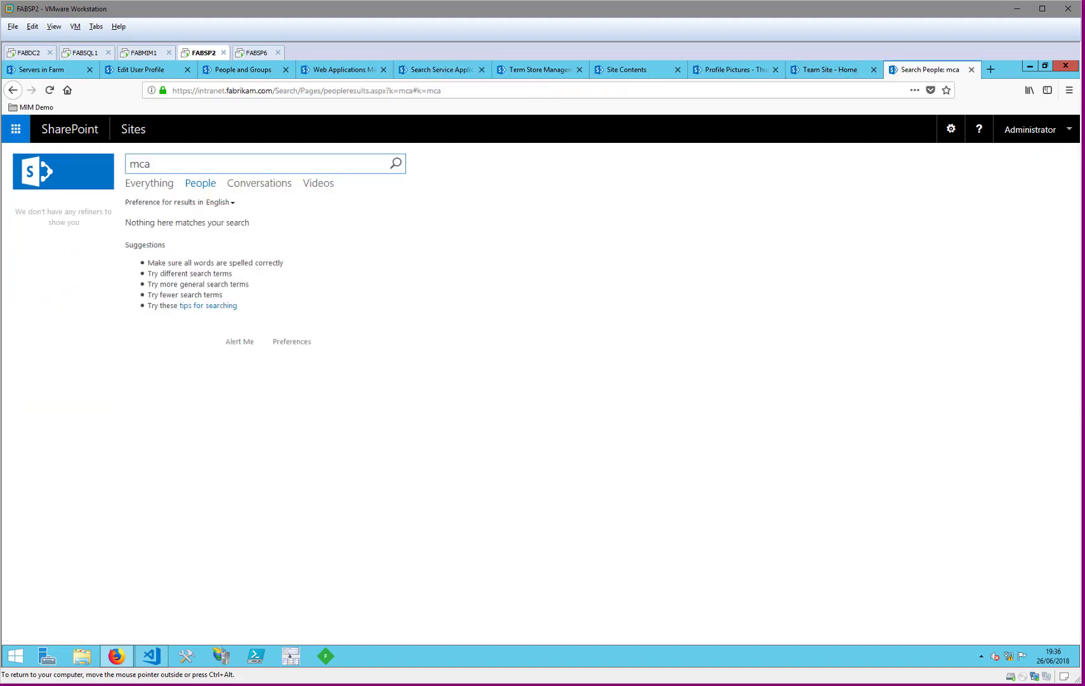
{"action": "left_click", "coordinate": [396, 163]}
{"action": "left_click", "coordinate": [396, 163]}
{"action": "left_click", "coordinate": [149, 183]}
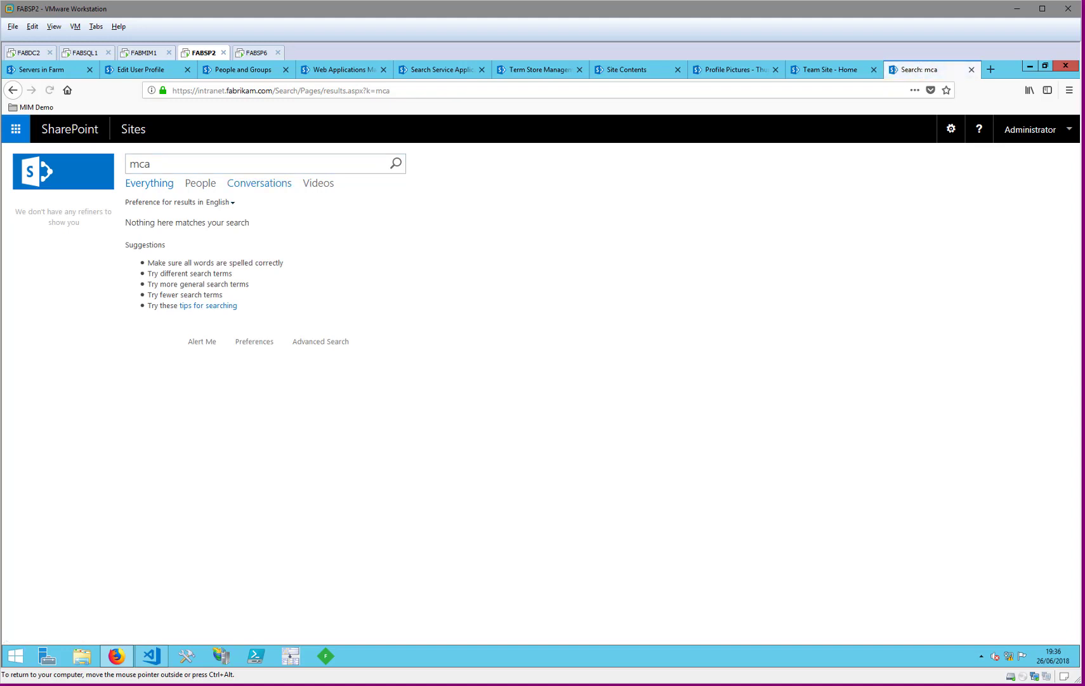
{"action": "left_click", "coordinate": [200, 183]}
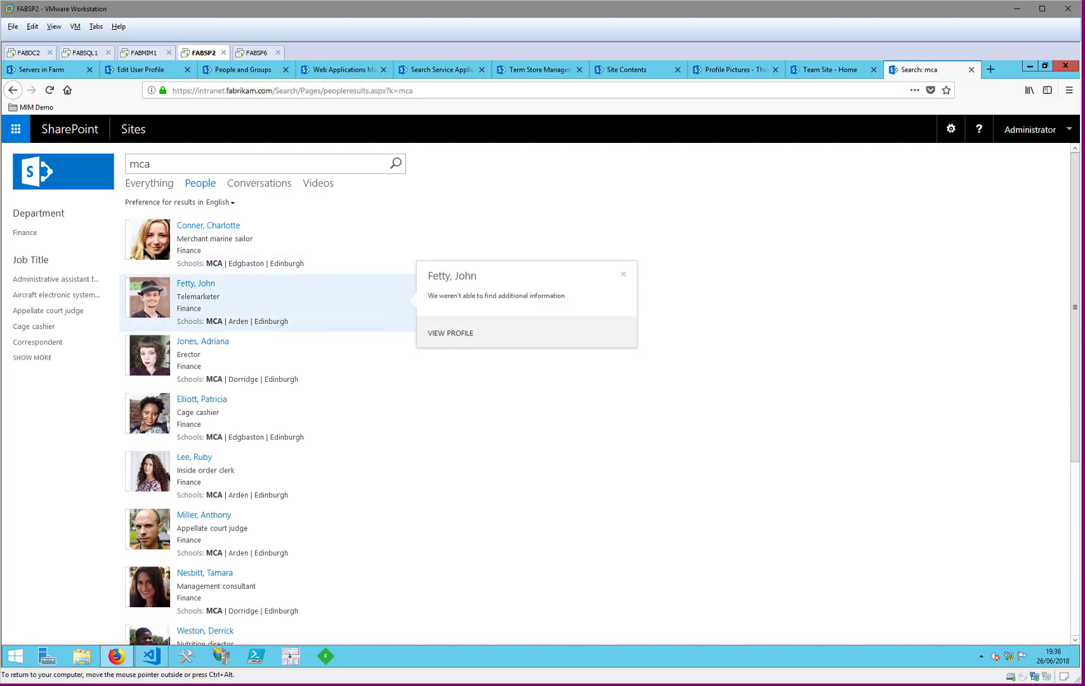
Open the profile of the appellate court judge from the people results and expand the additional profile properties.
{"action": "mouse_move", "coordinate": [215, 240]}
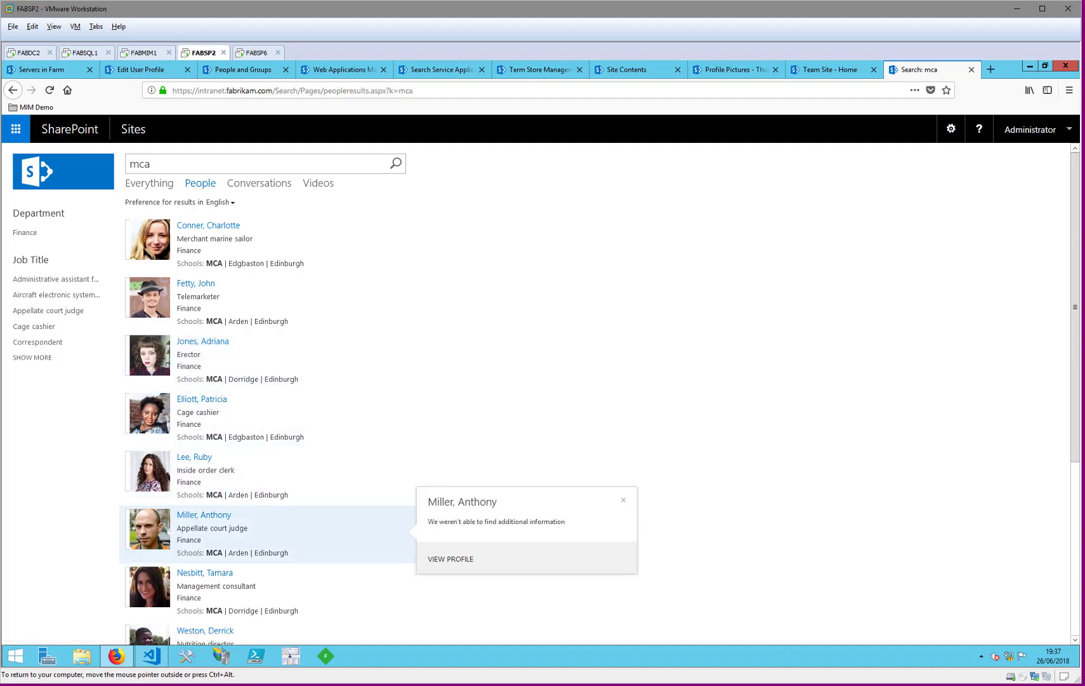
{"action": "left_click", "coordinate": [204, 515]}
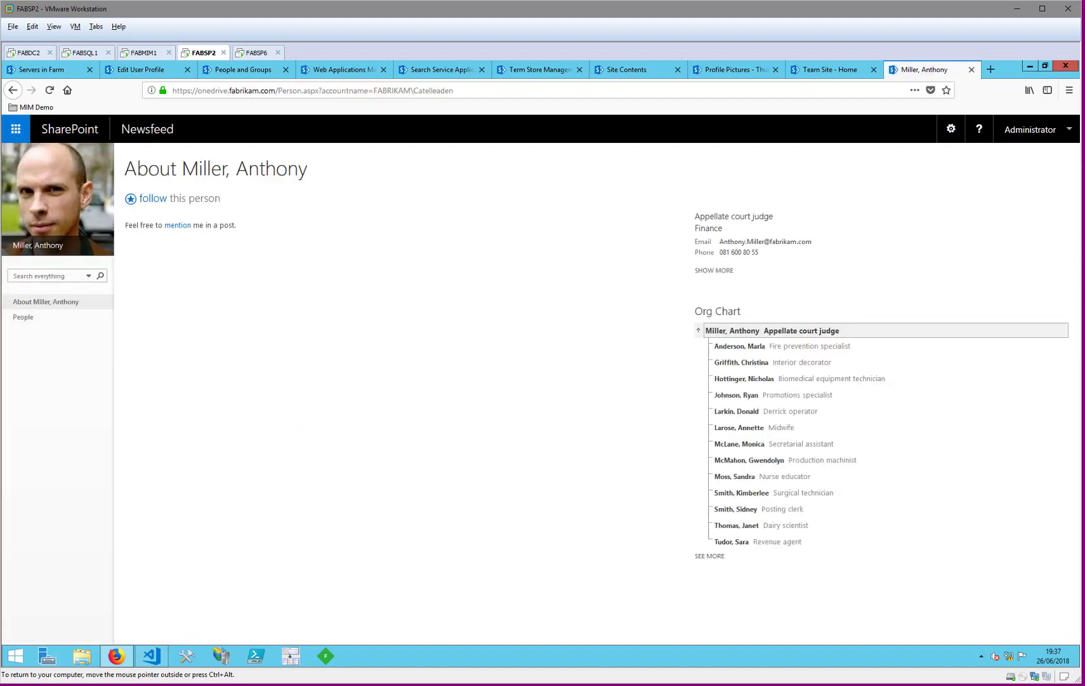
{"action": "left_click", "coordinate": [714, 270]}
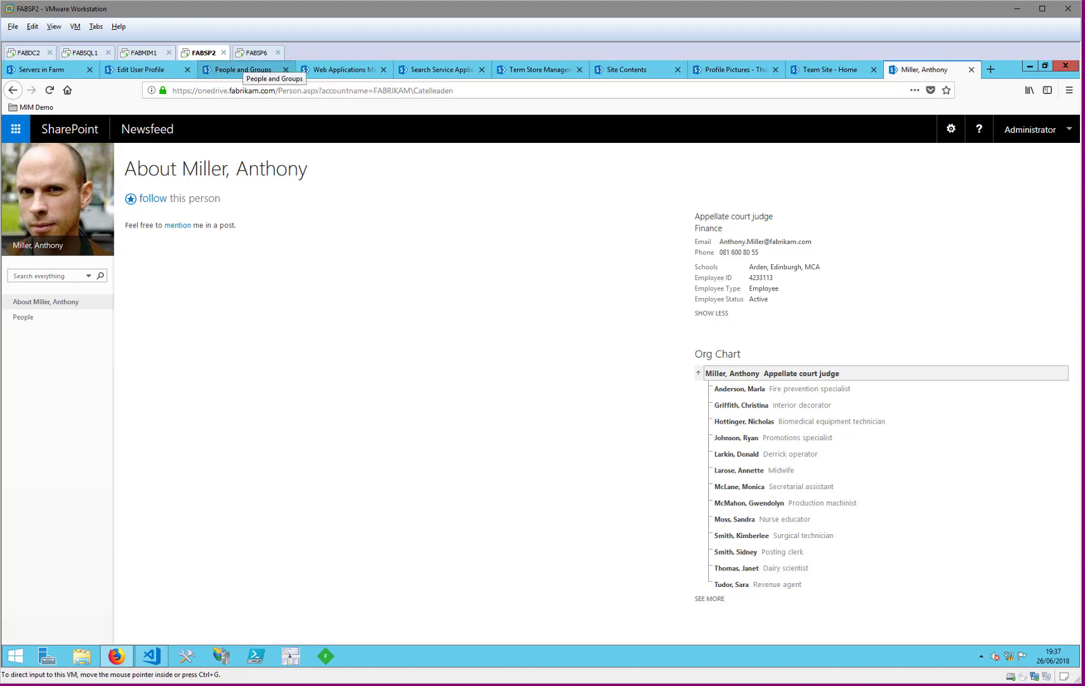
Switch to the FABSP6 virtual machine and advance the MIMv2demo presentation to the Demonstration Recap slide.
{"action": "left_click", "coordinate": [258, 53]}
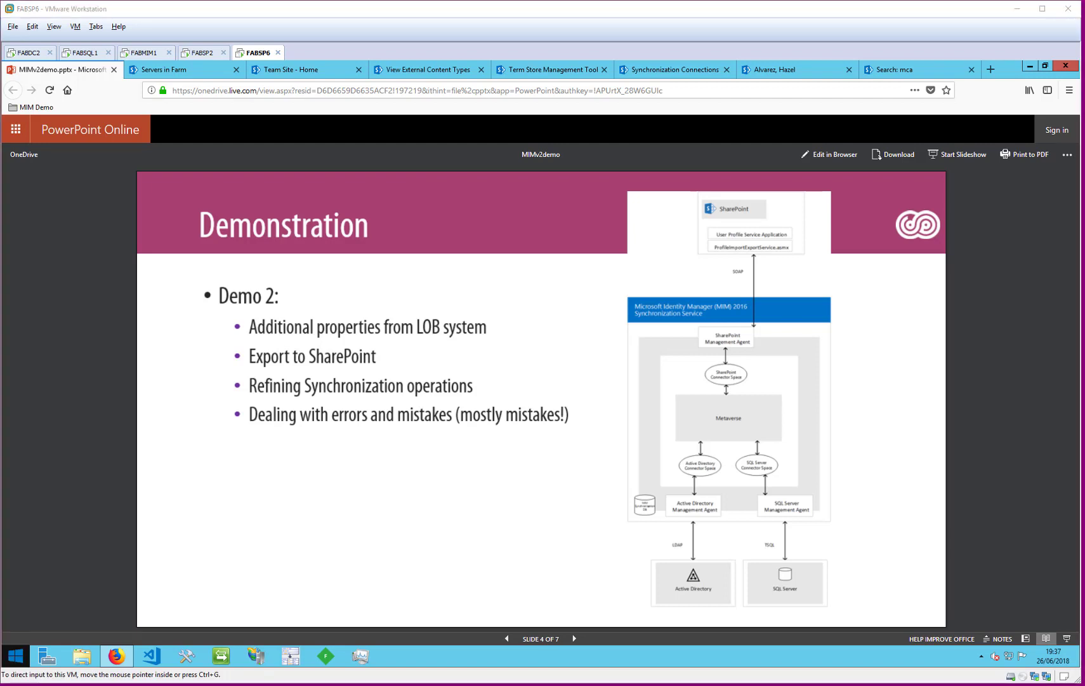
{"action": "key", "text": "Right"}
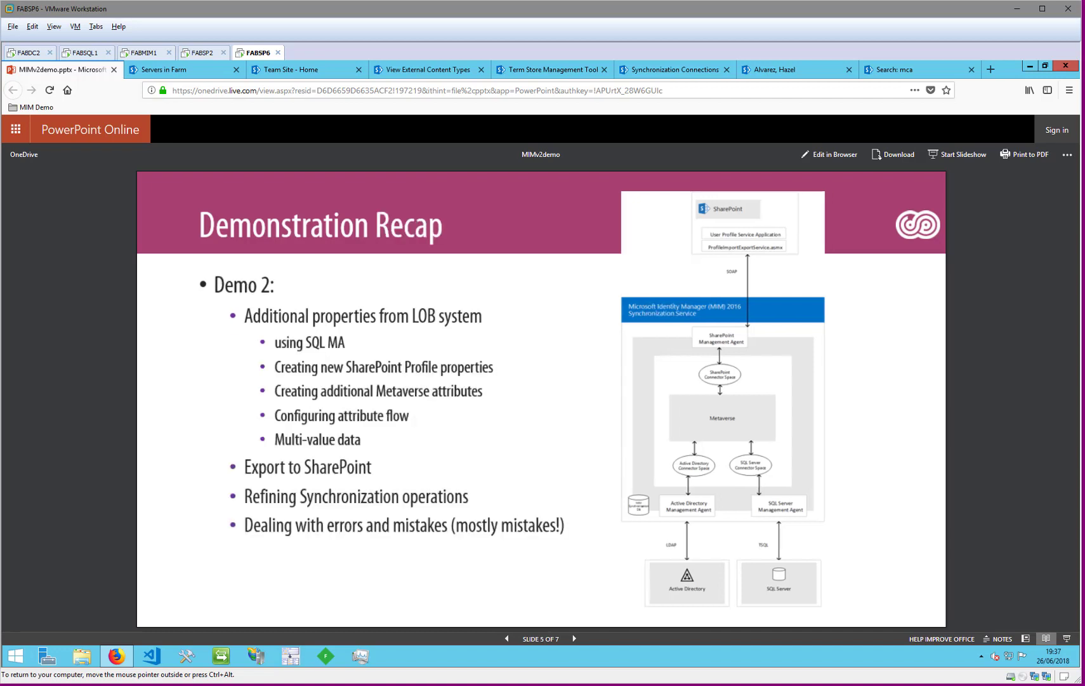